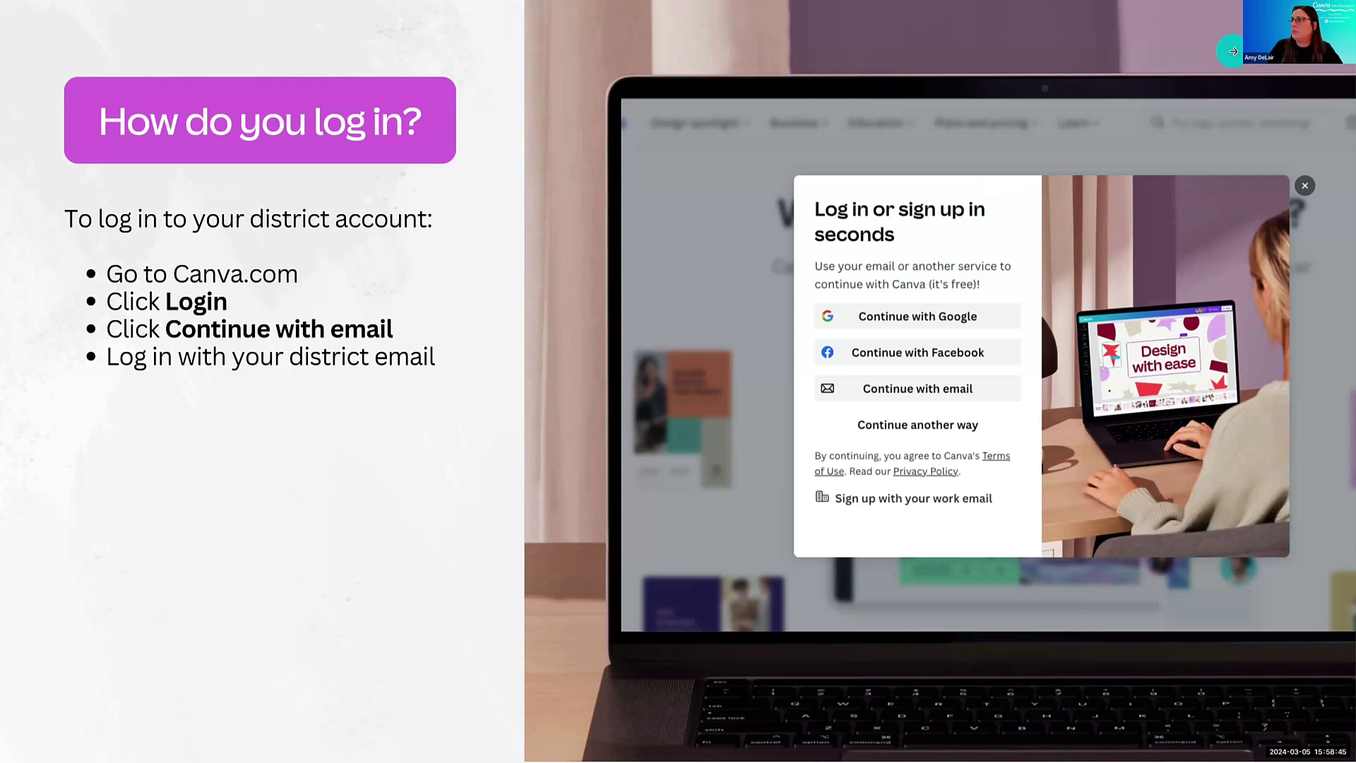
Advance the presentation to the "Option 1: Template banner" slide and leave presentation mode.
left_click(1233, 51)
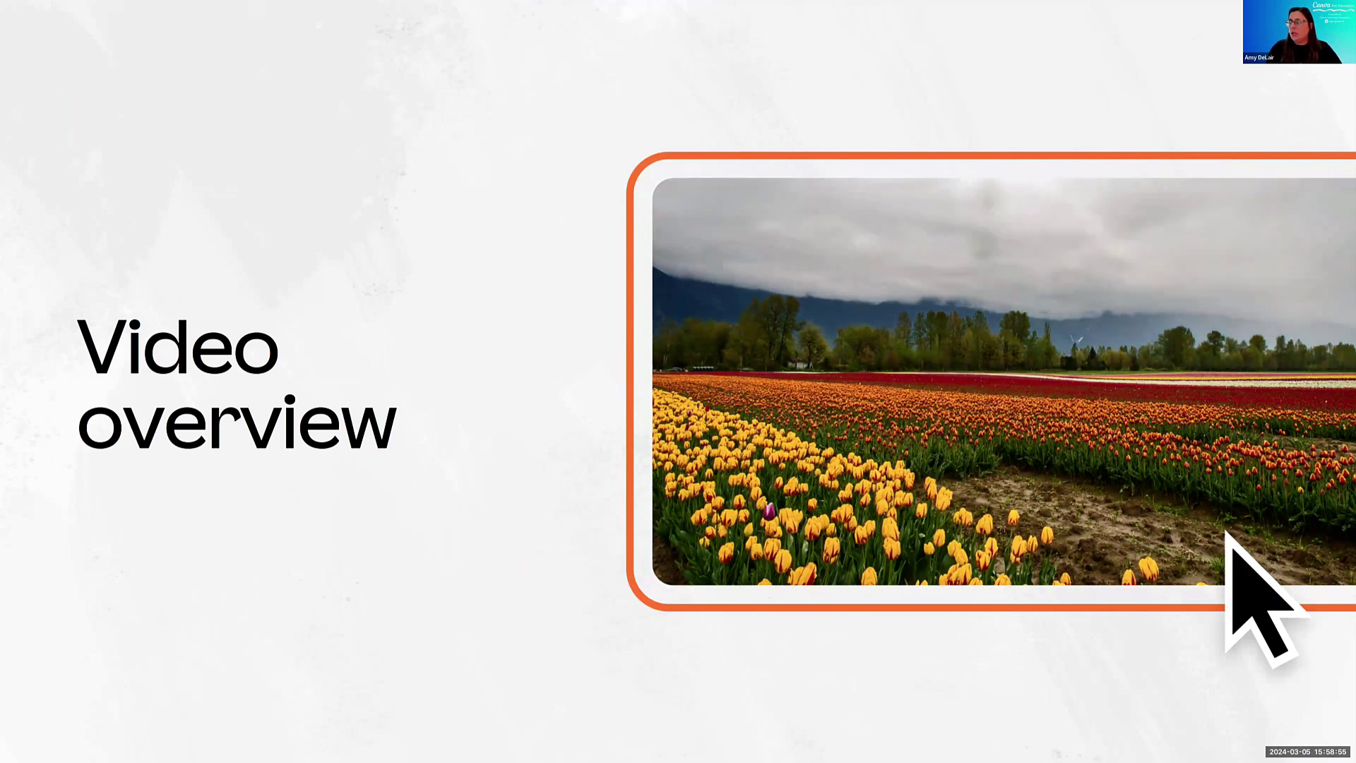
left_click(1092, 84)
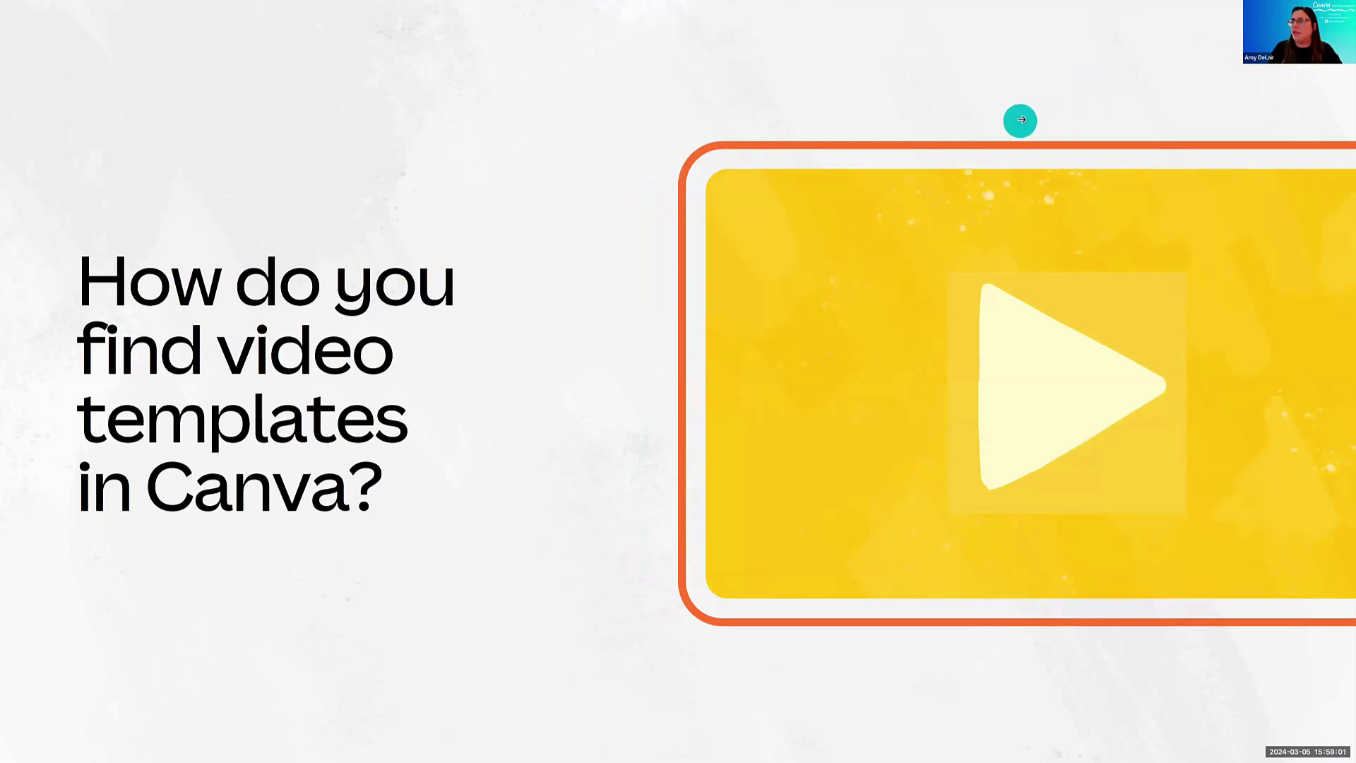
left_click(1021, 118)
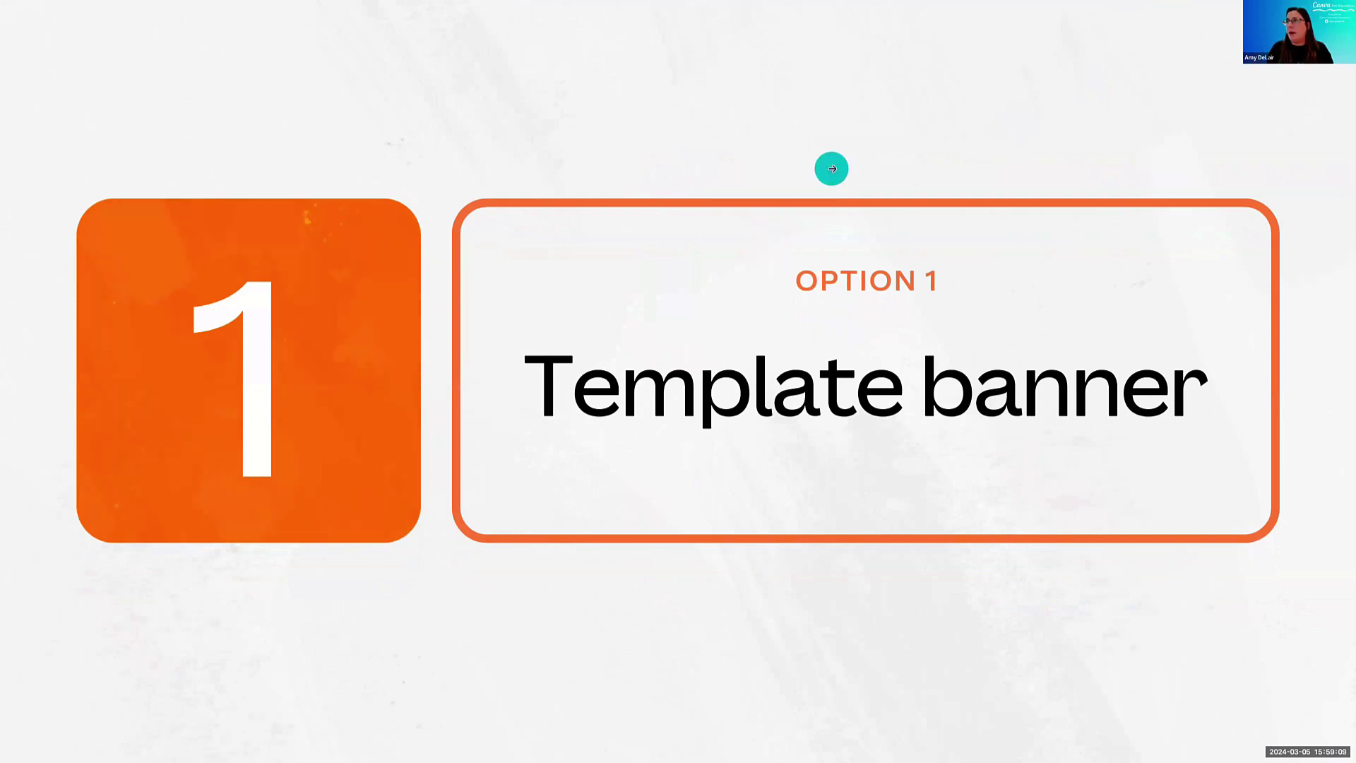
key("Escape")
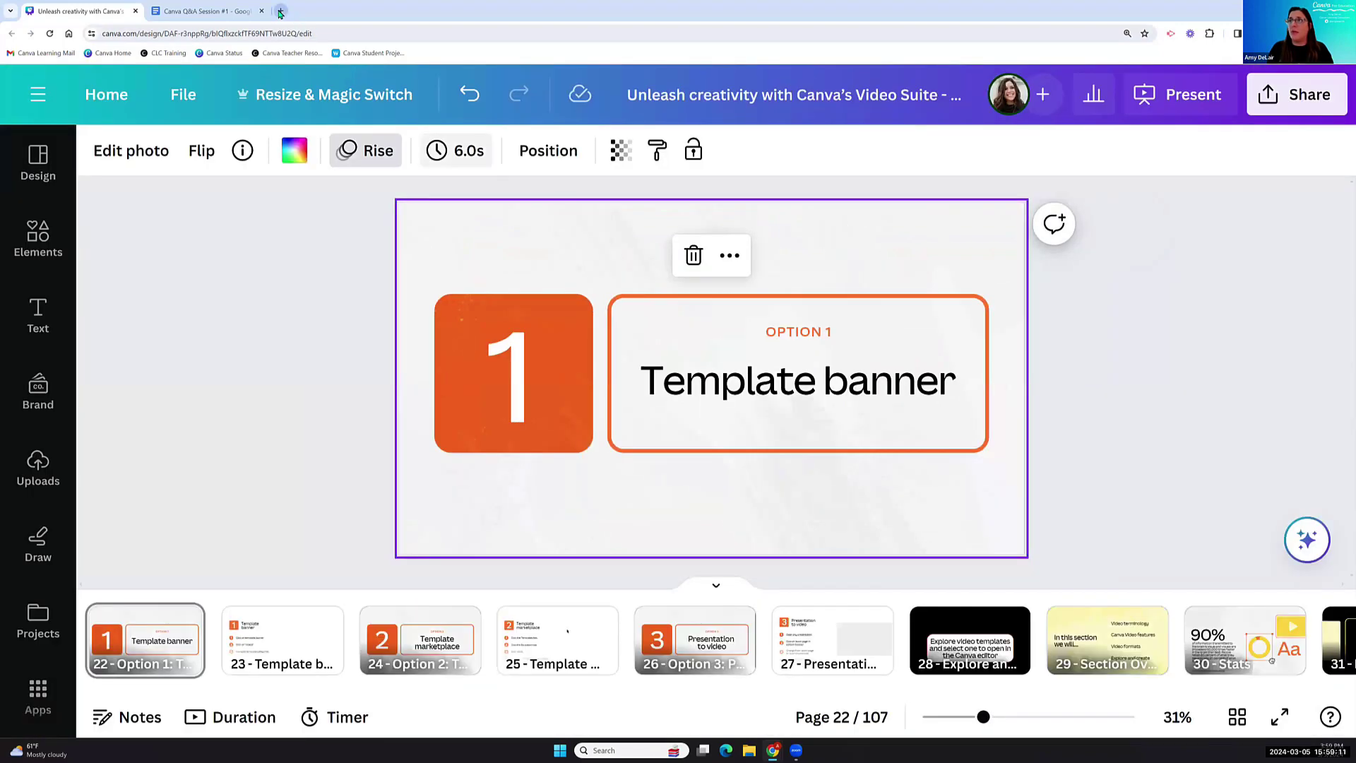
Open the Canva home page in a new browser tab and show the Videos design category.
left_click(281, 11)
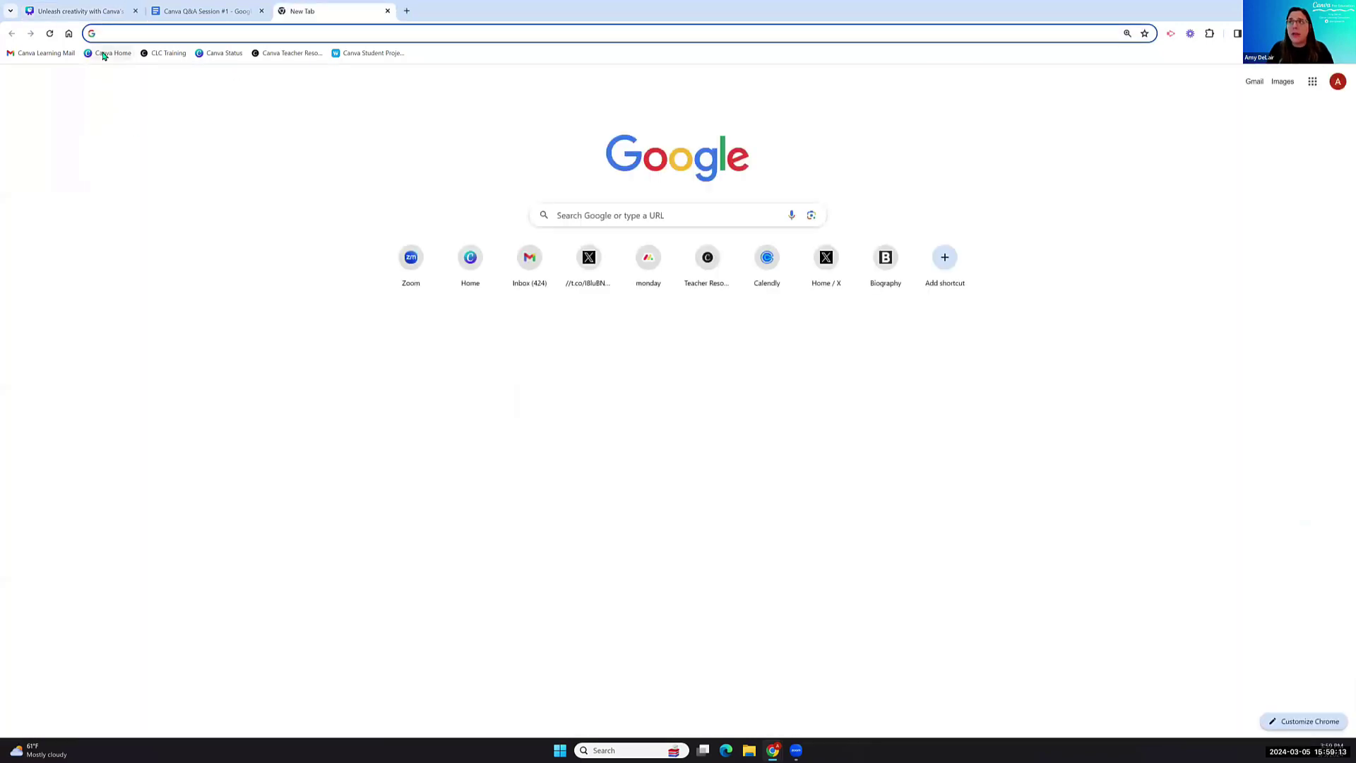
left_click(103, 56)
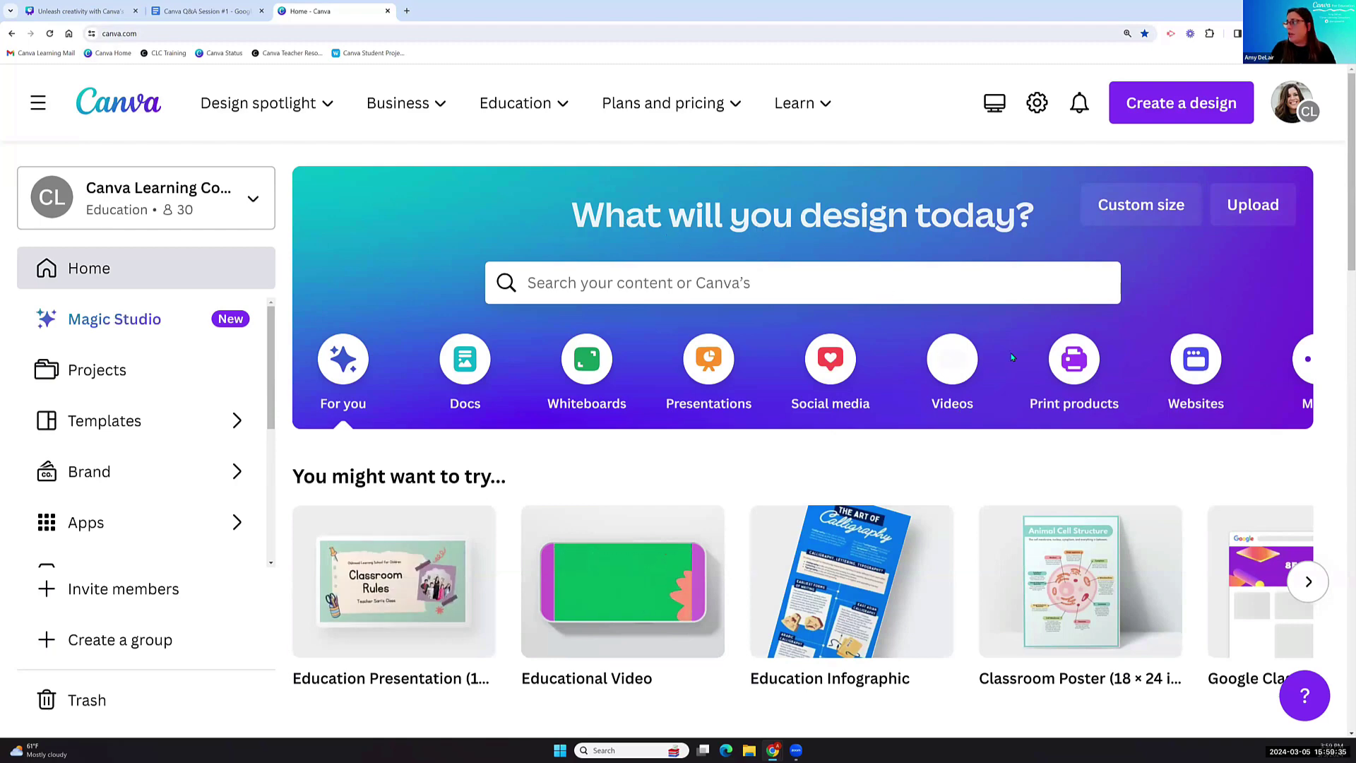
left_click(952, 361)
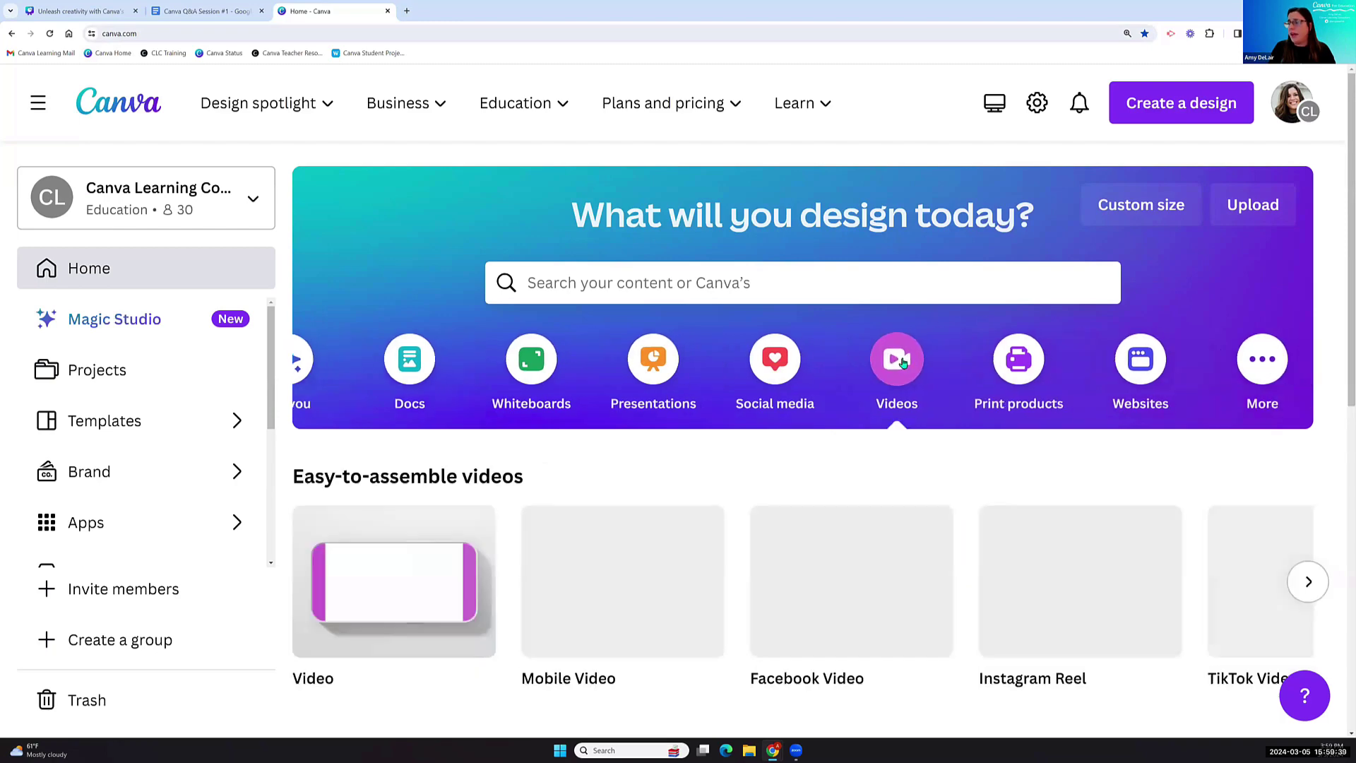
Examine the easy-to-assemble video formats and their dimensions, including Video, Mobile Video, Instagram Reel and YouTube Video Ad.
scroll(395, 600, "down", 3)
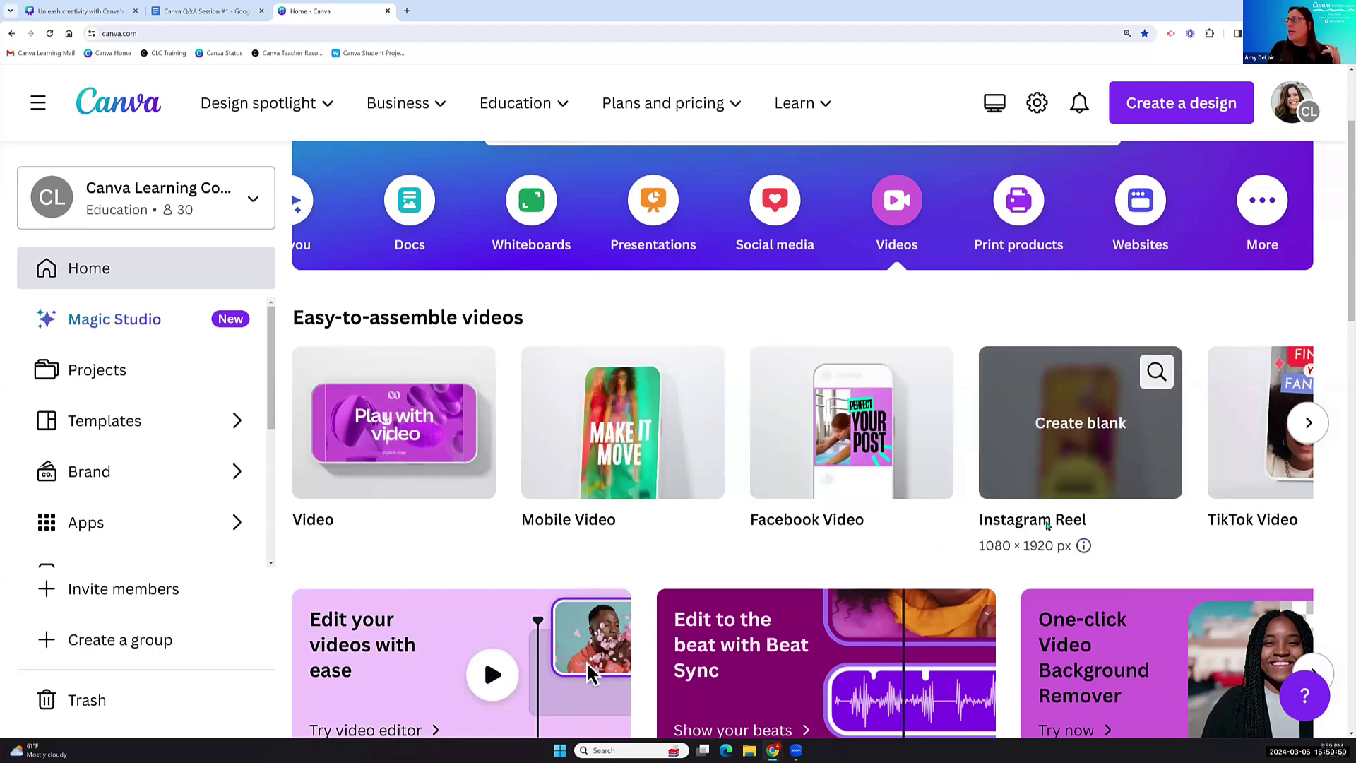
left_click(1307, 426)
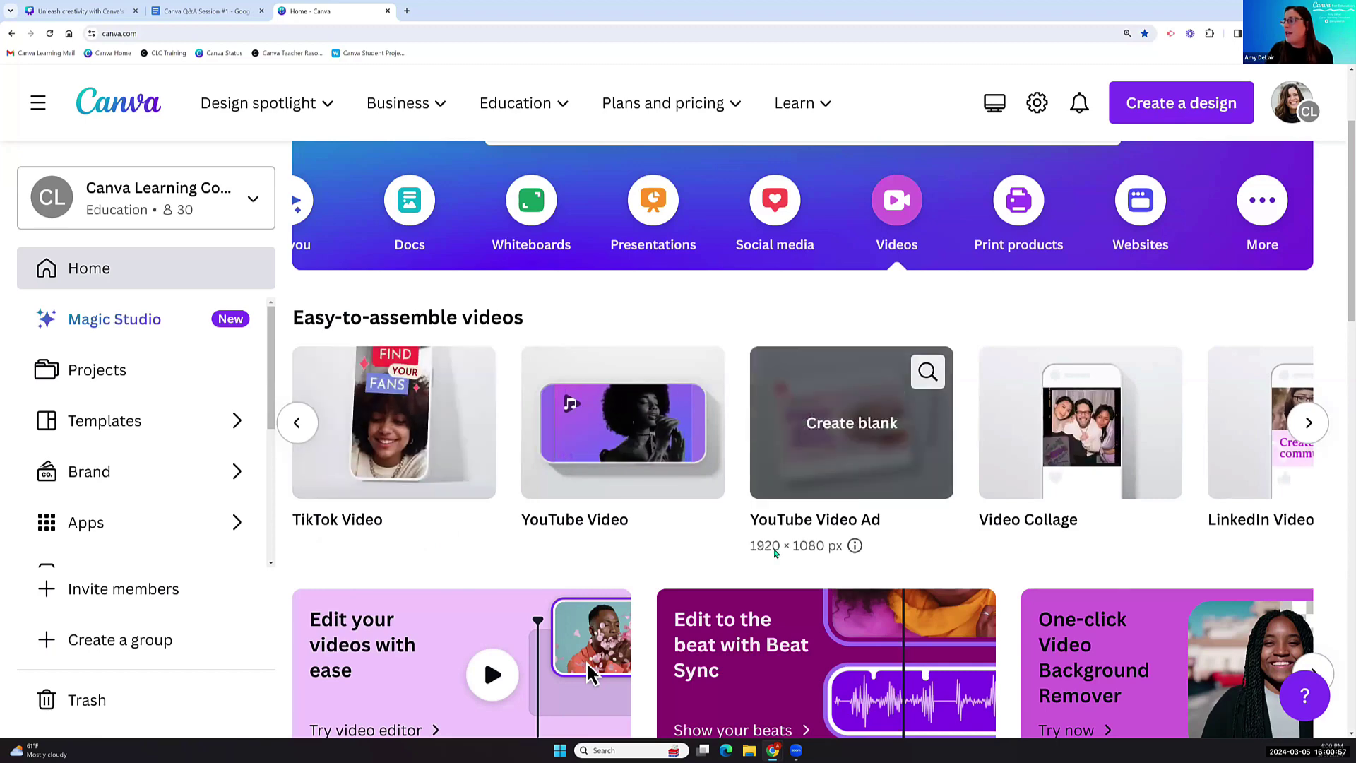
left_click(299, 424)
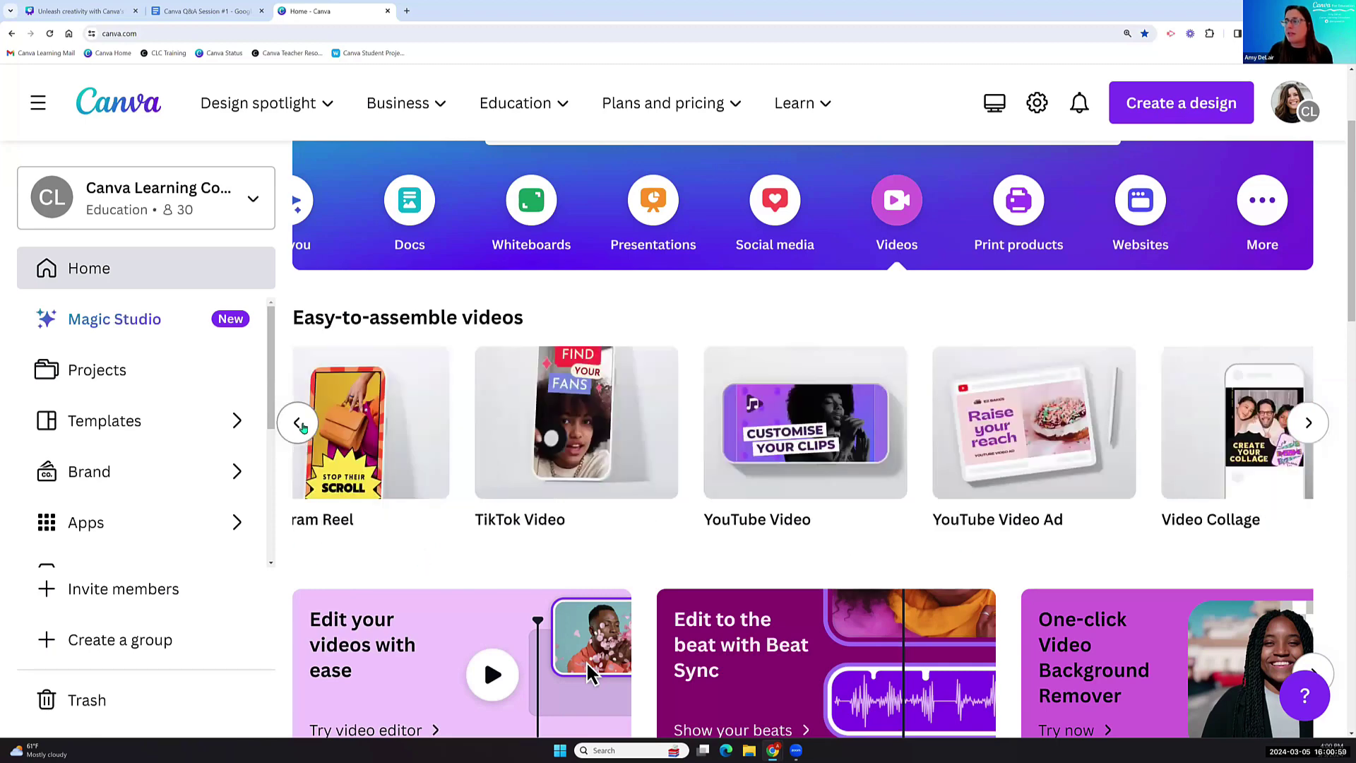
left_click(299, 424)
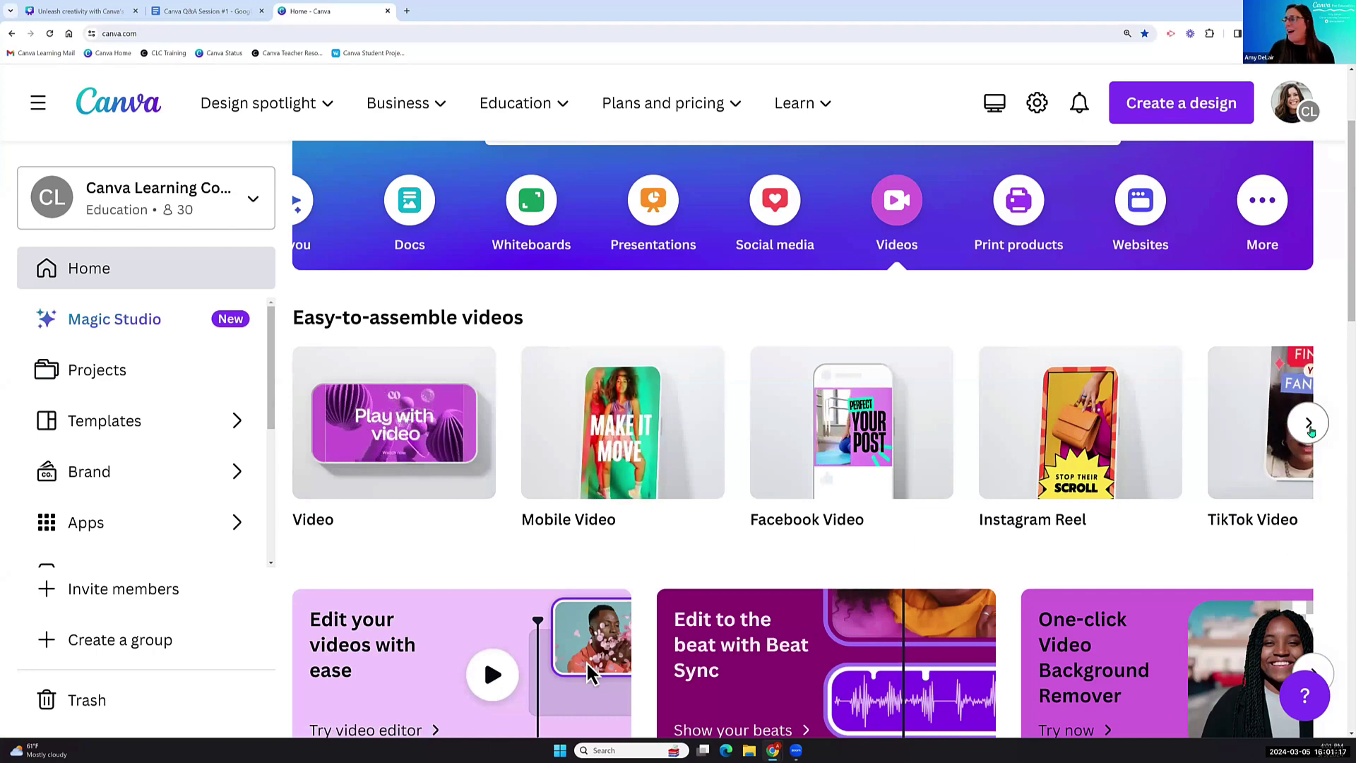
mouse_move(650, 445)
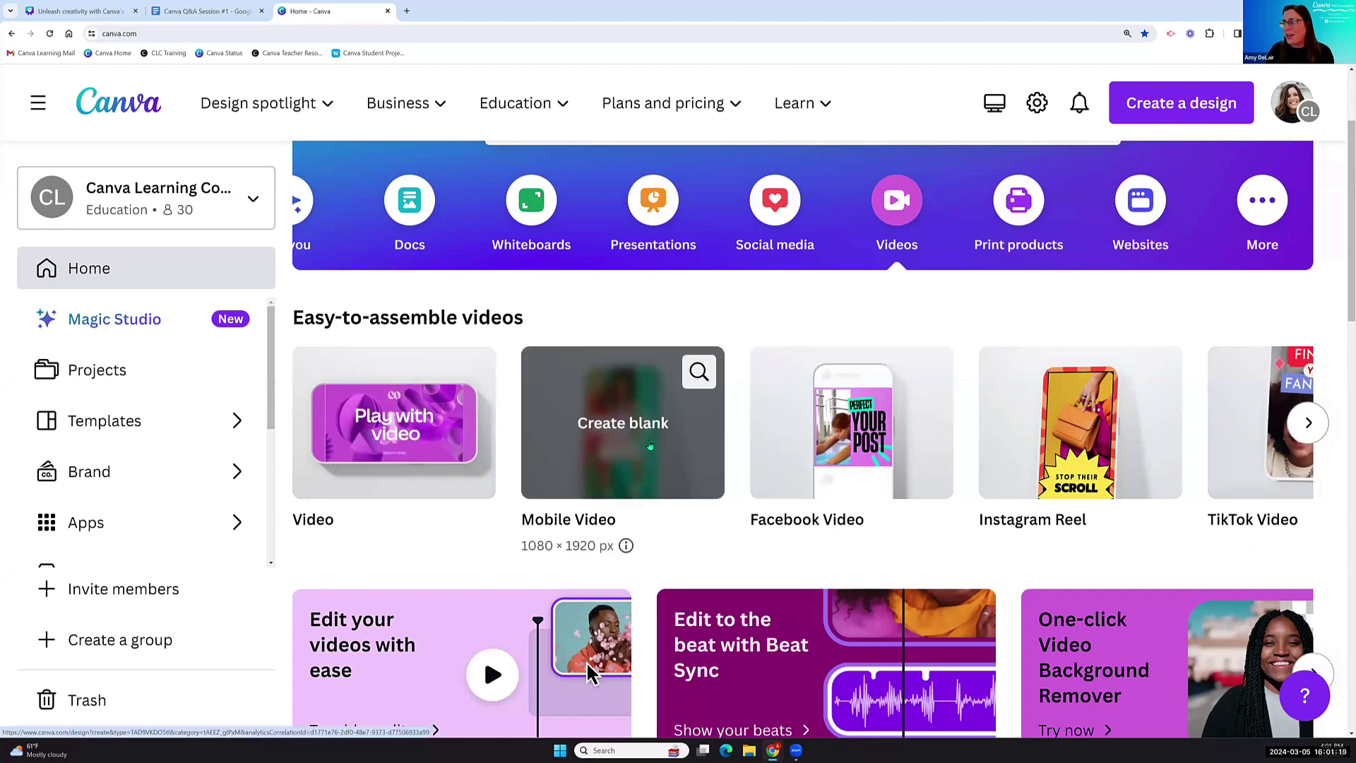
mouse_move(1132, 450)
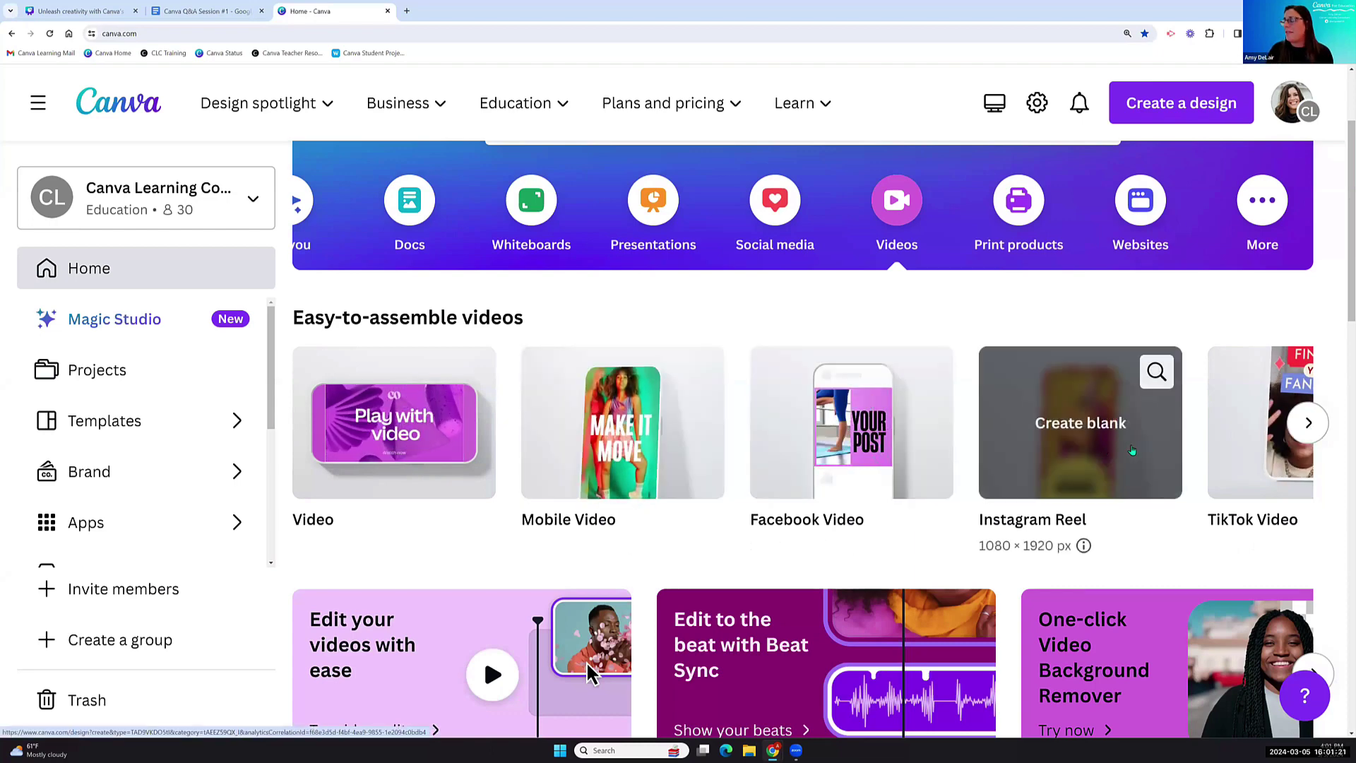
mouse_move(400, 476)
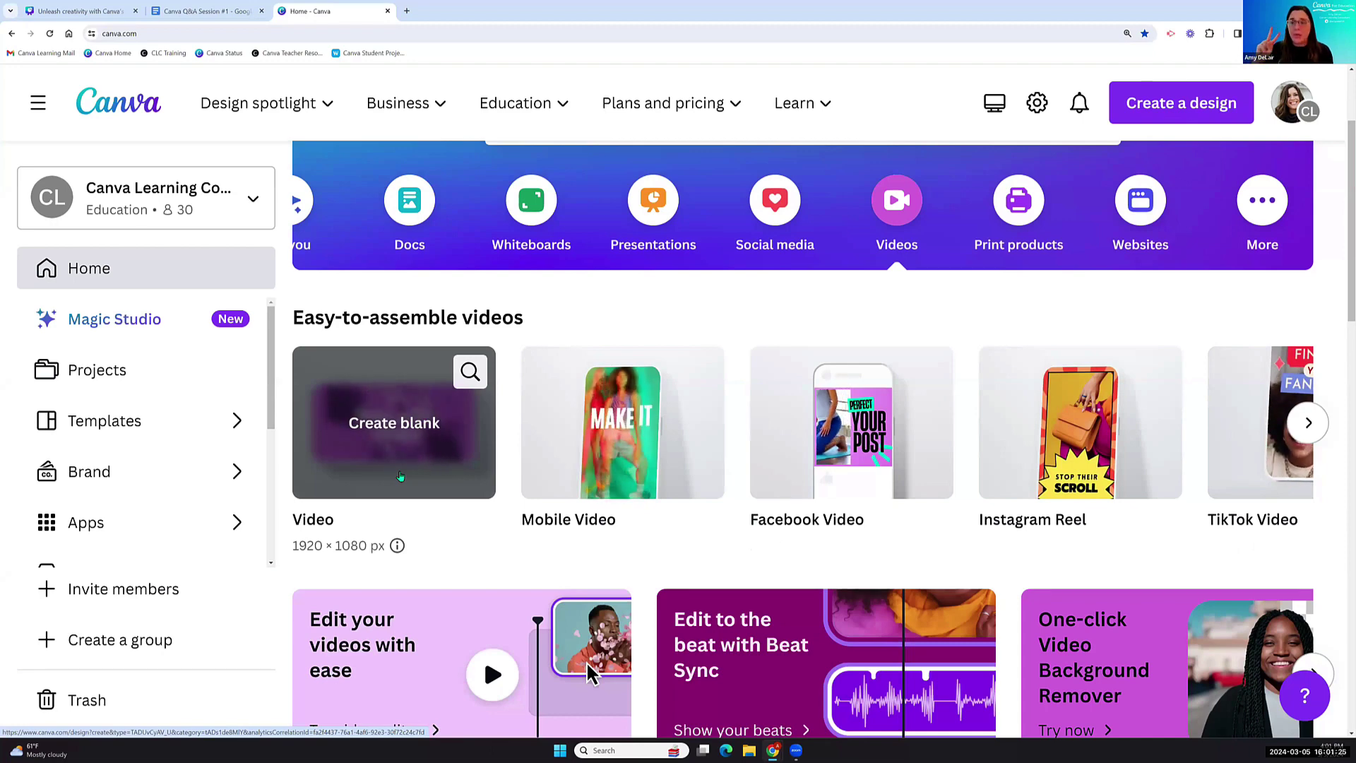
scroll(816, 256, "up", 2)
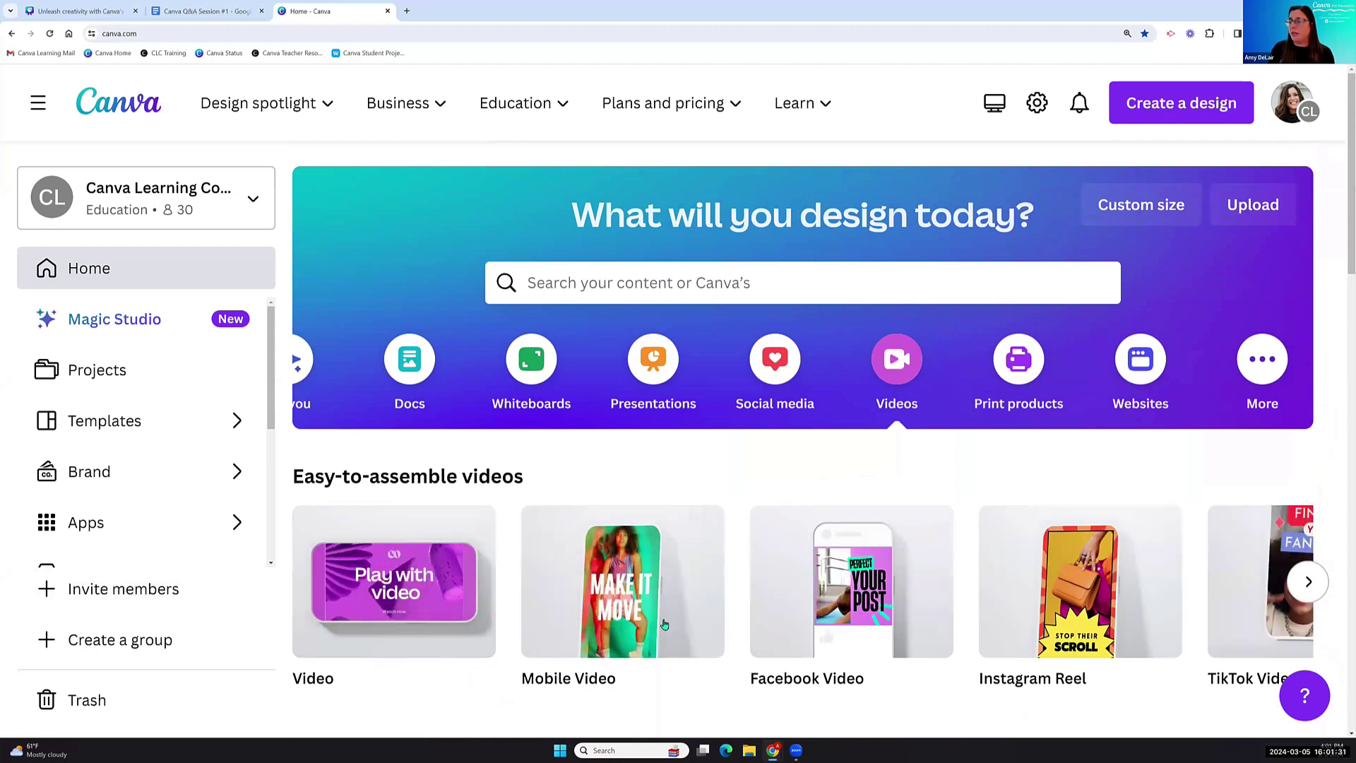
mouse_move(395, 616)
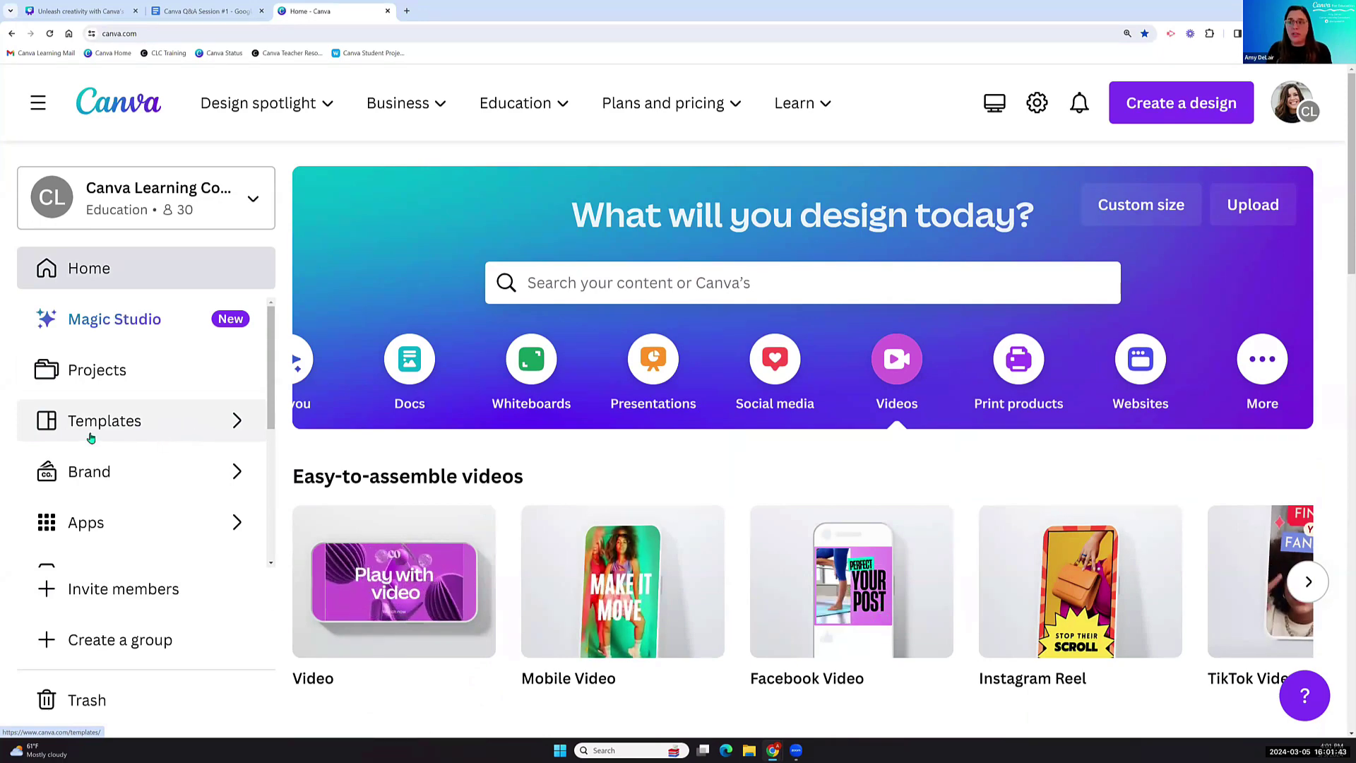
Open the full template library and group its education templates by Resource Type.
left_click(163, 421)
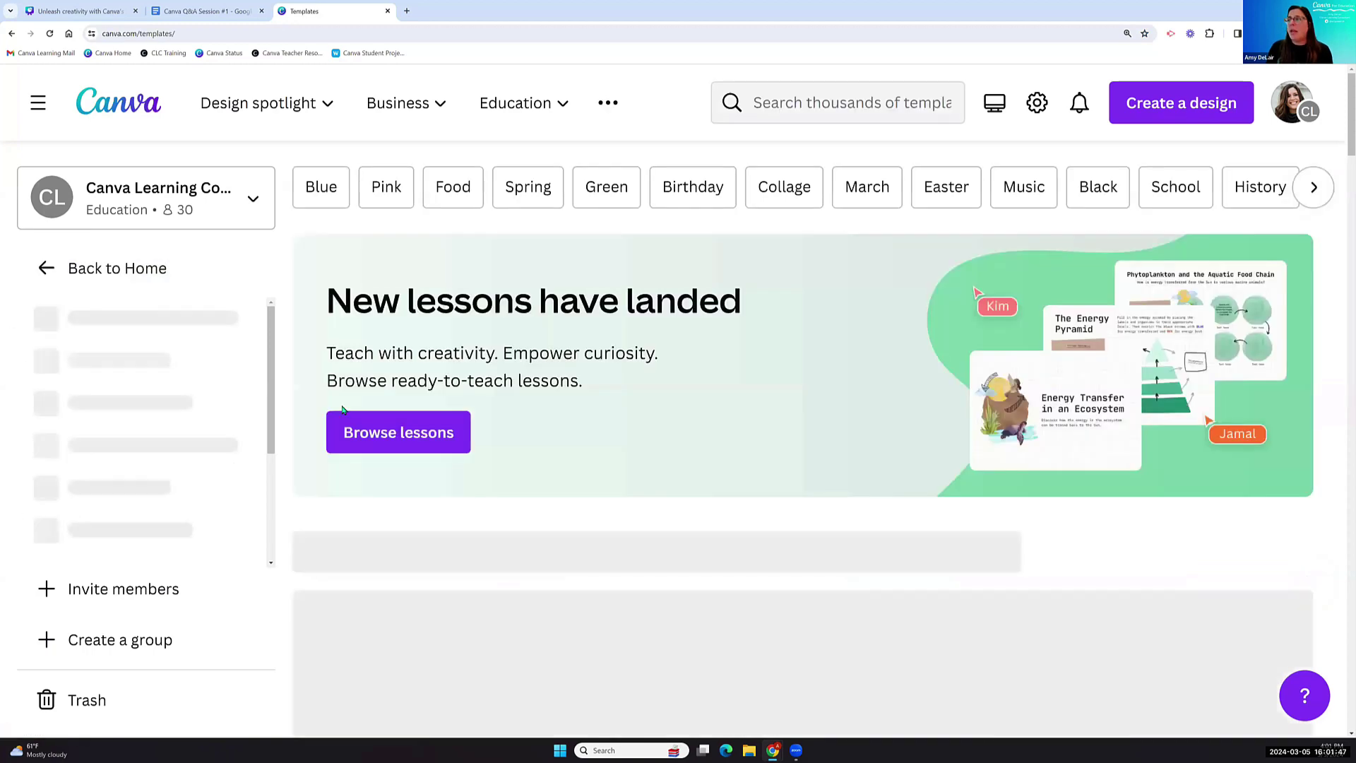
scroll(341, 414, "down", 2)
scroll(341, 413, "down", 7)
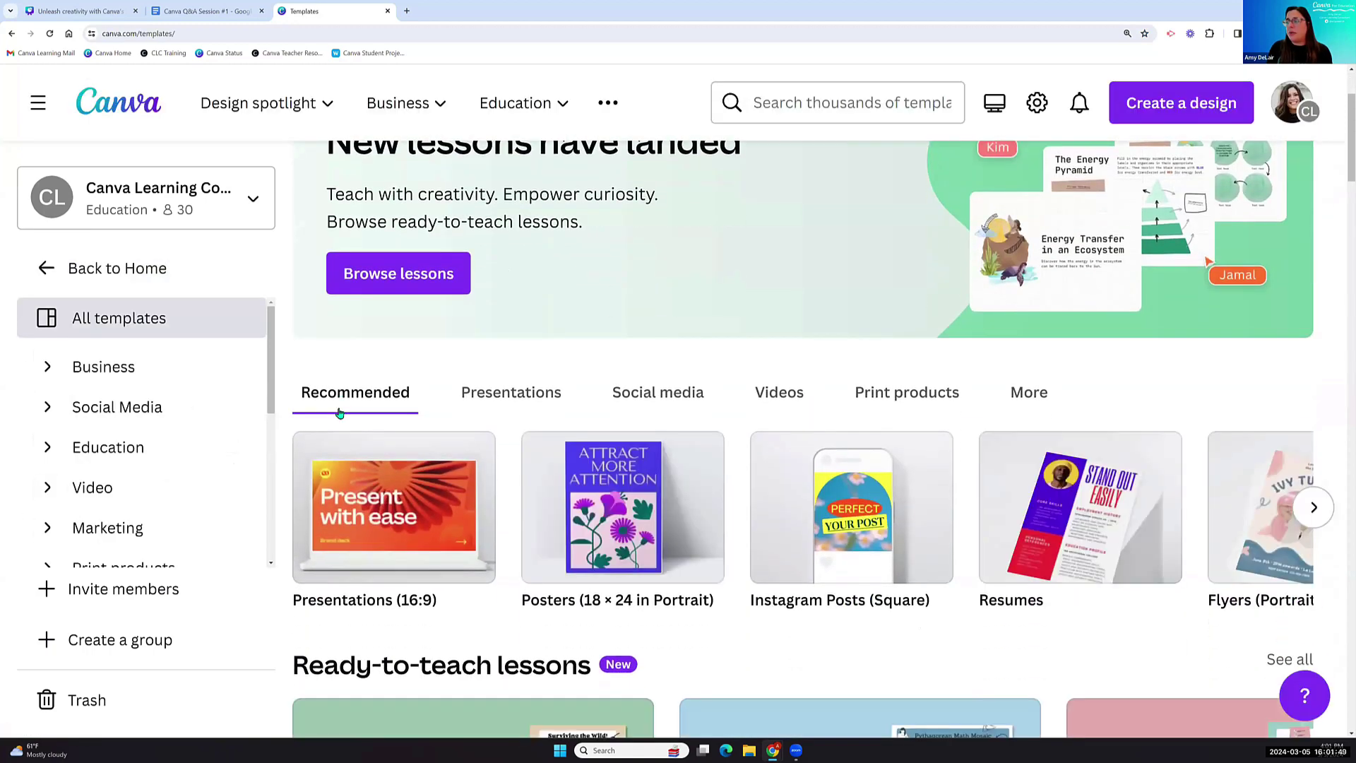
scroll(339, 414, "down", 3)
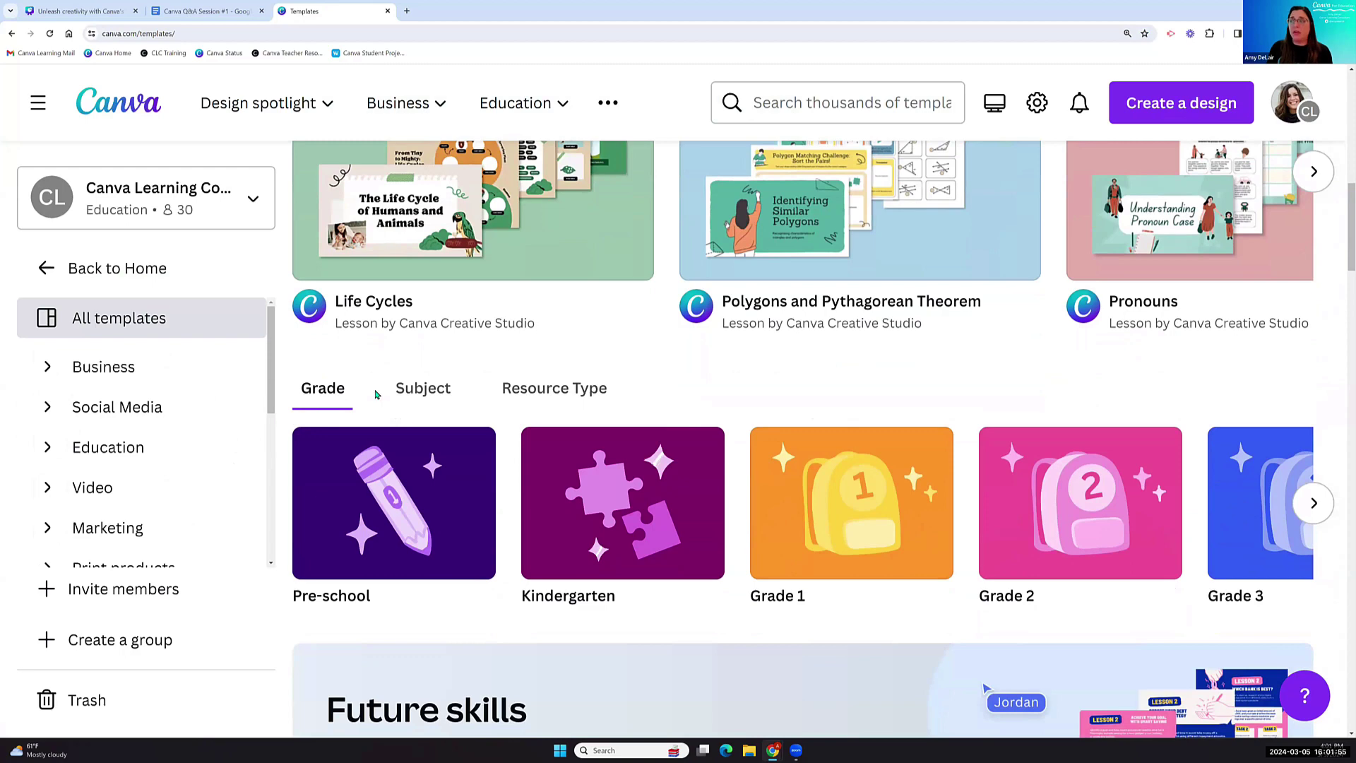
left_click(551, 392)
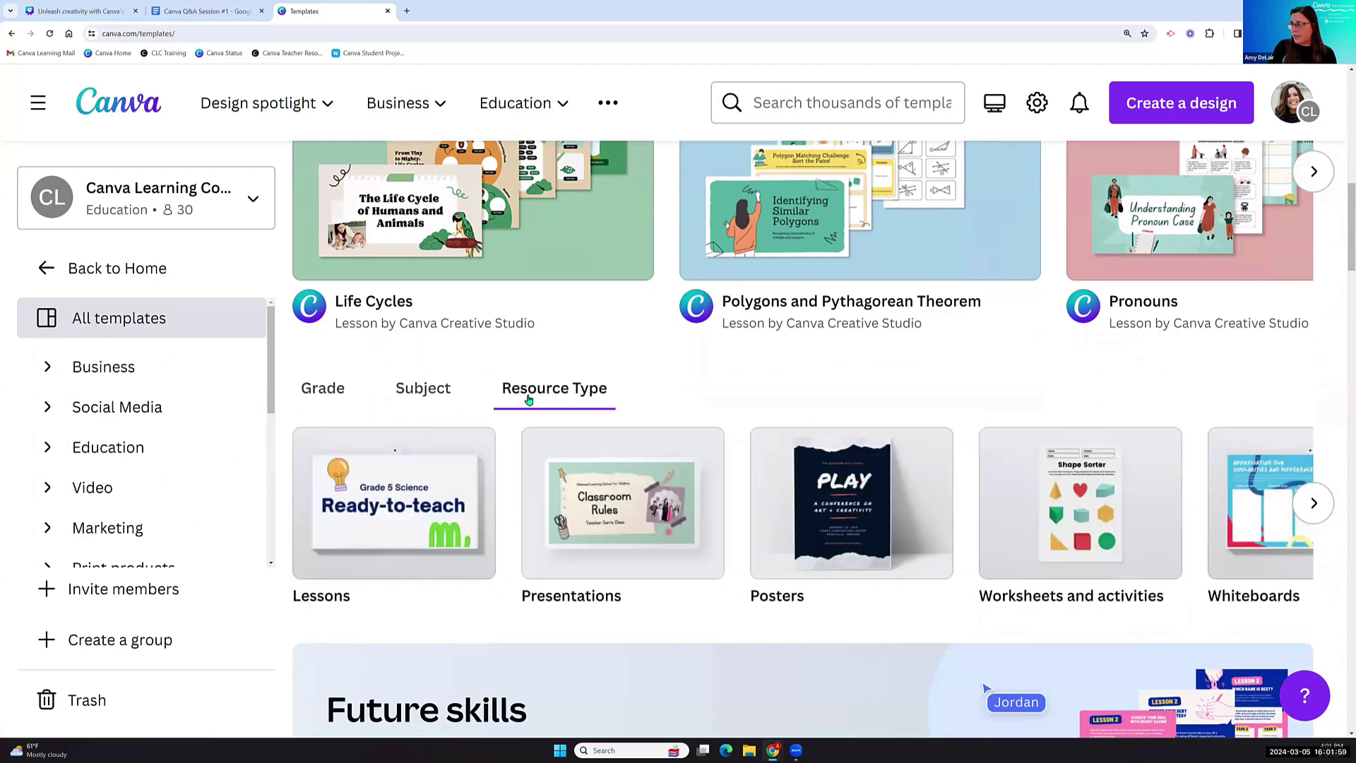
Find the Videos resource type among the education templates and open its collection.
left_click(1313, 503)
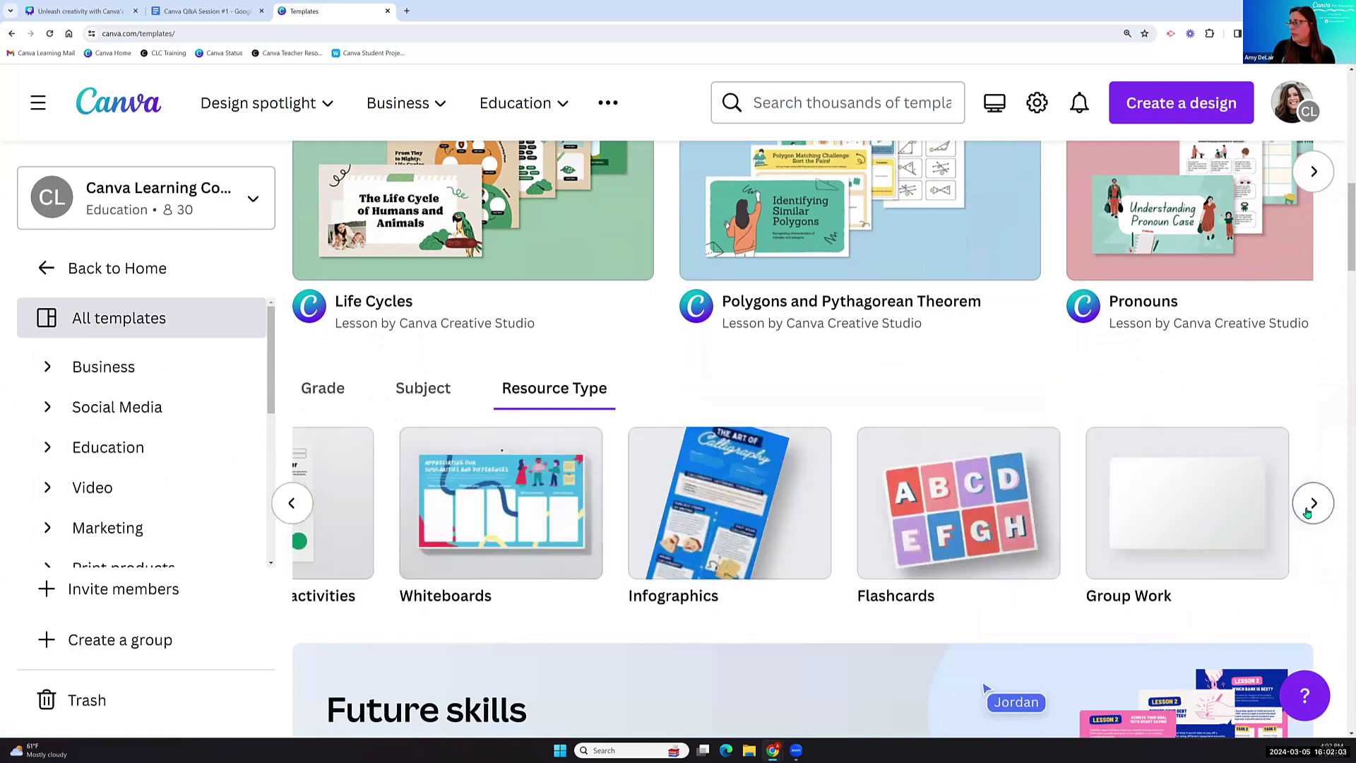
left_click(1313, 503)
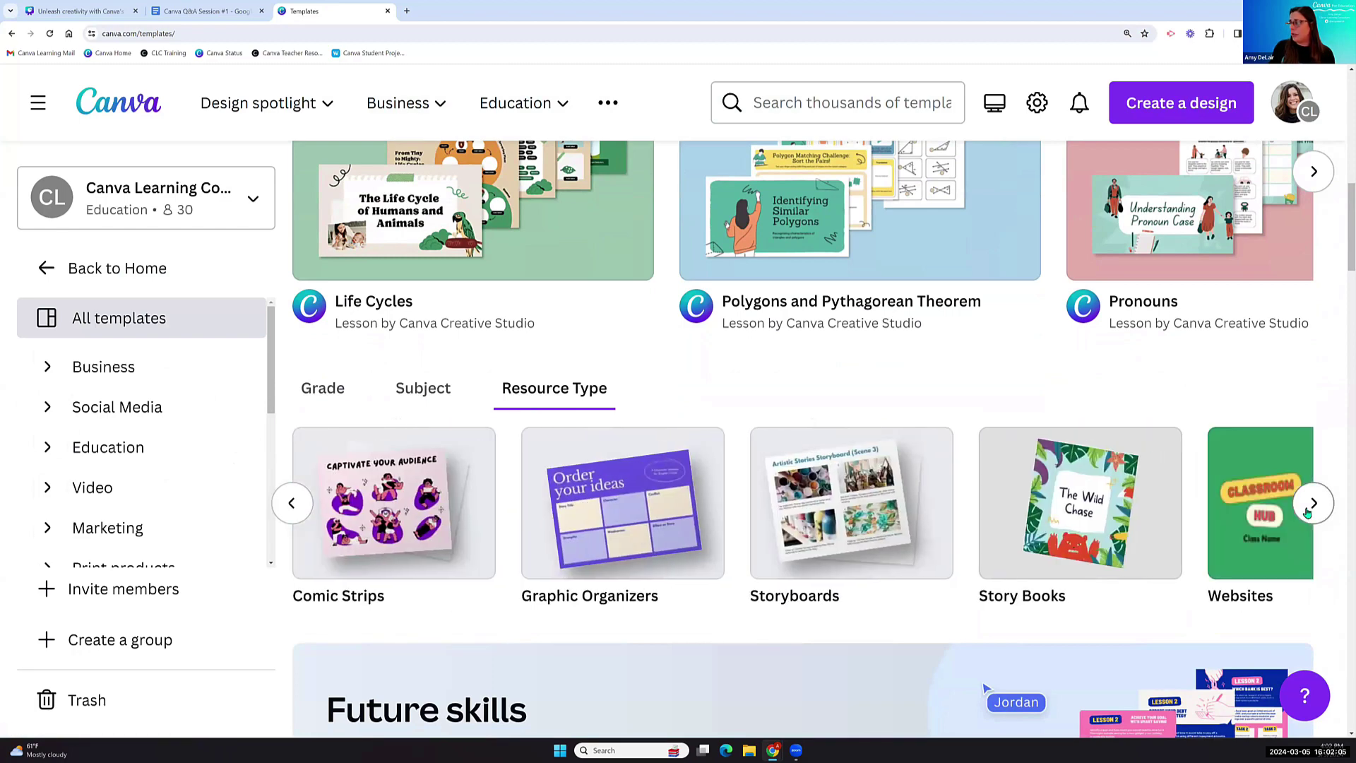
left_click(1312, 503)
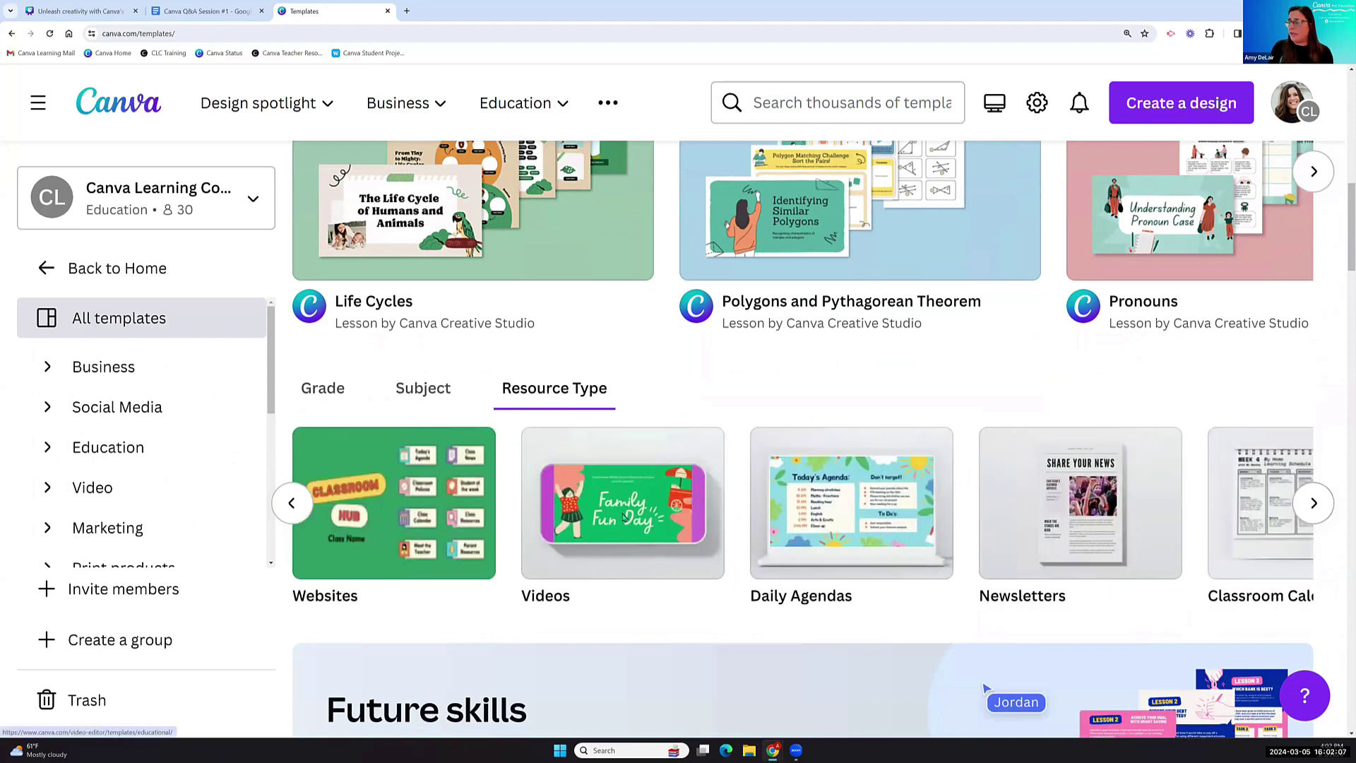
left_click(622, 517)
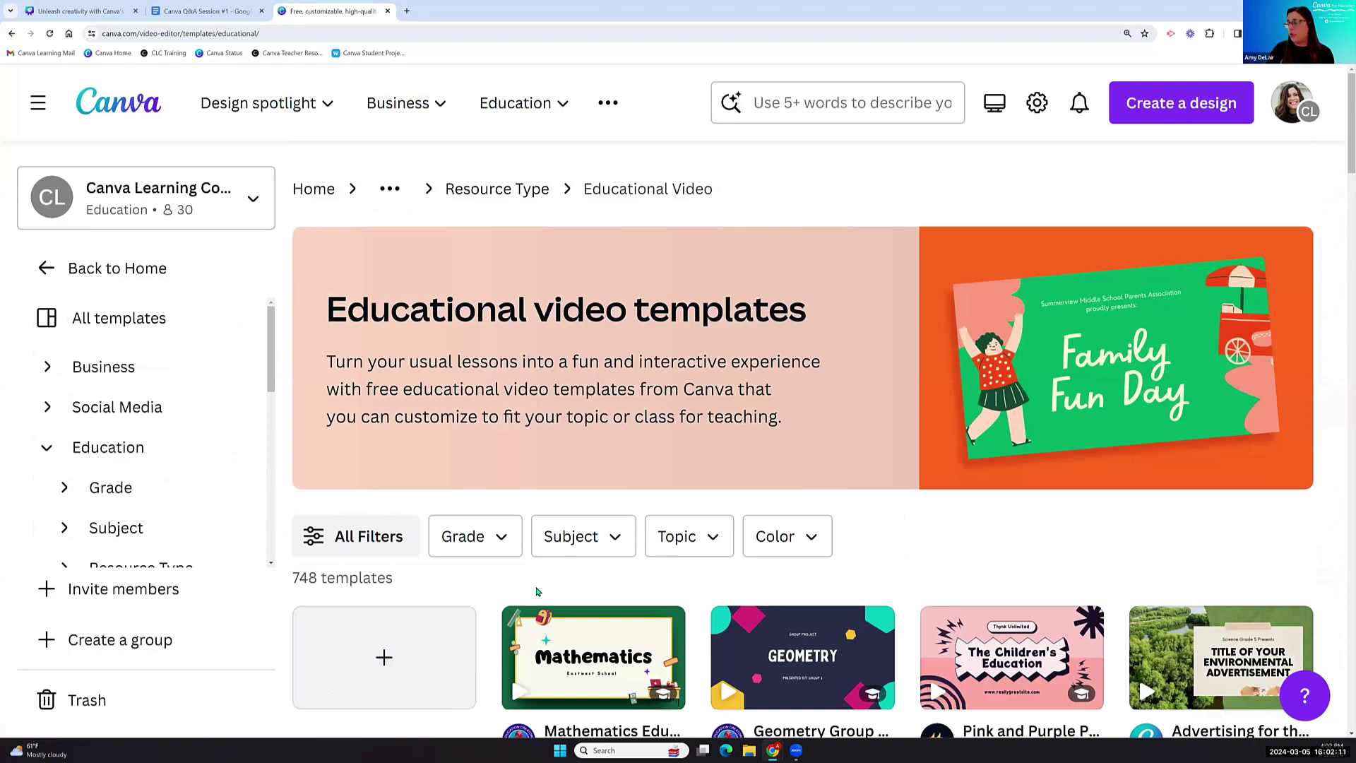
Preview the Claymation and Stop Motion Animation educational video template, including its second and third pages.
scroll(537, 592, "down", 4)
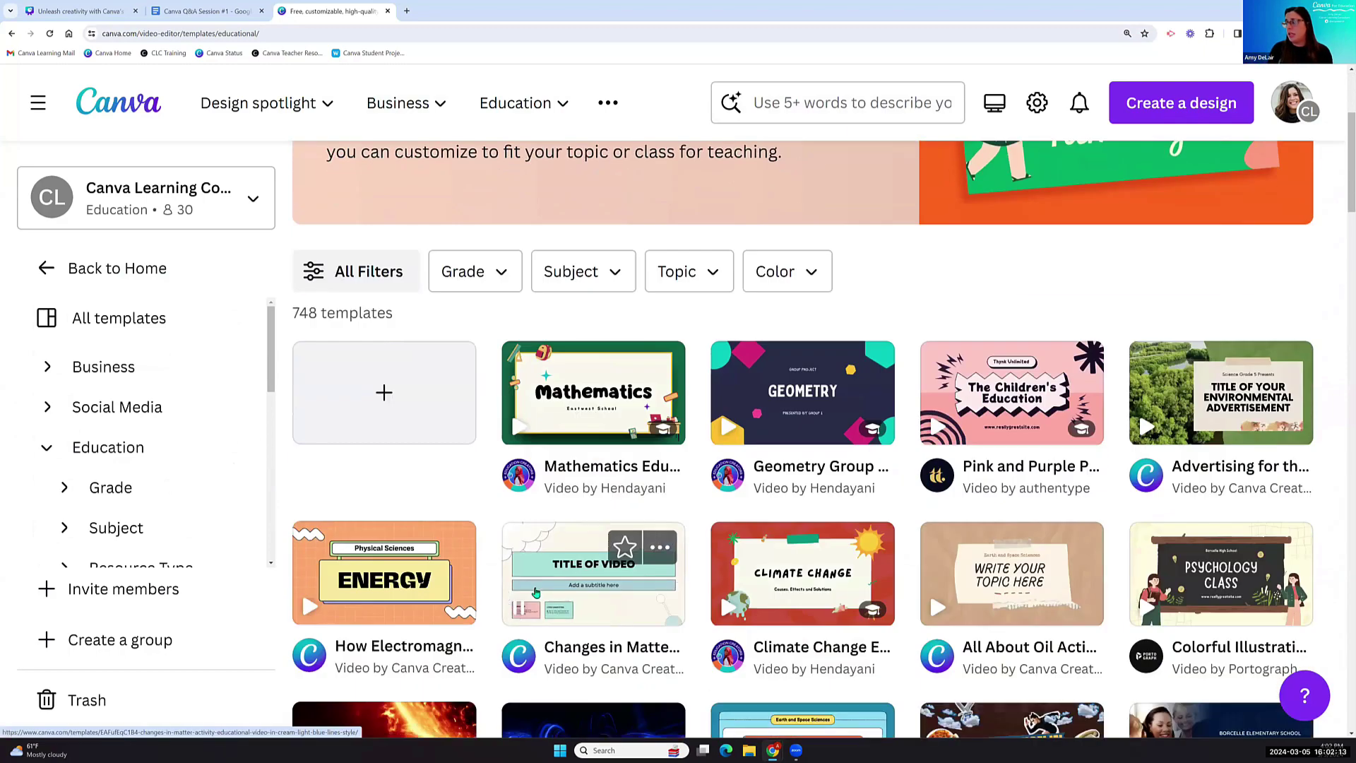
scroll(535, 592, "down", 7)
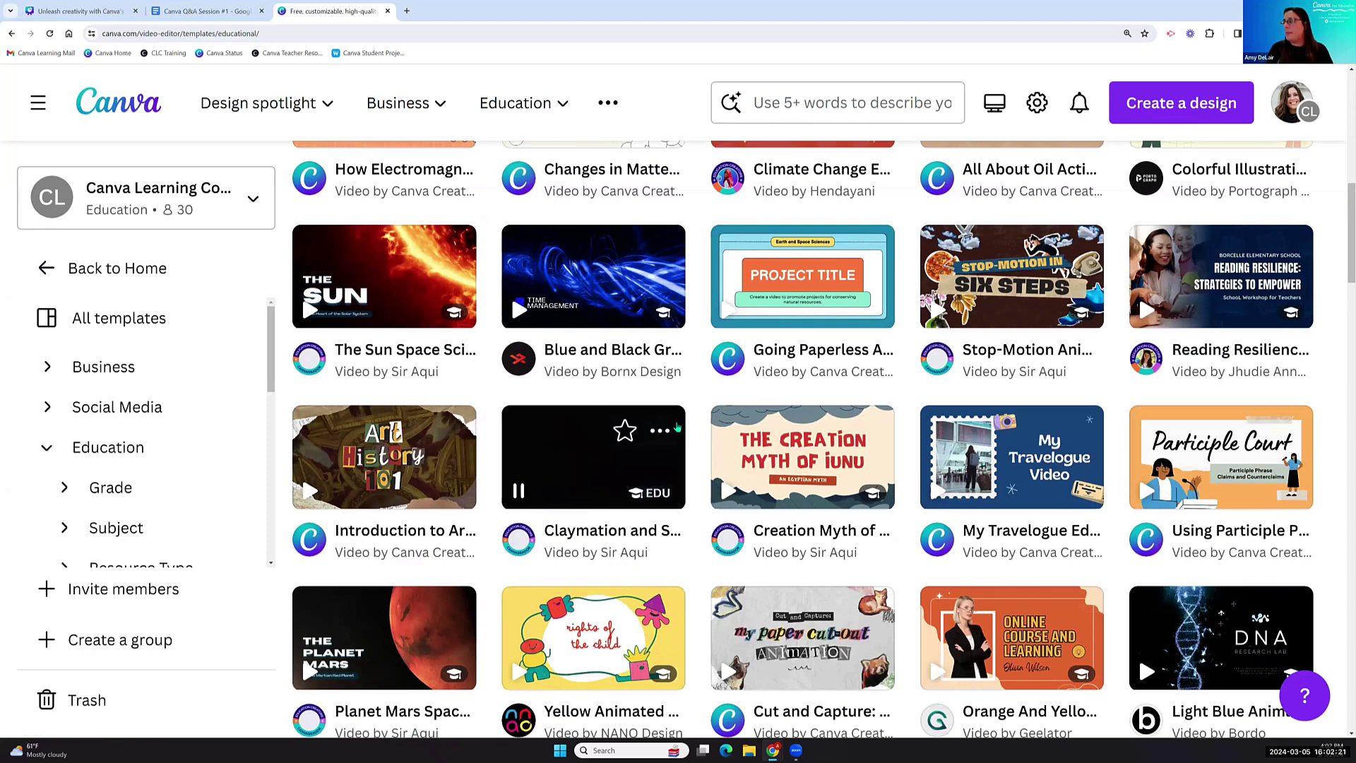
mouse_move(886, 443)
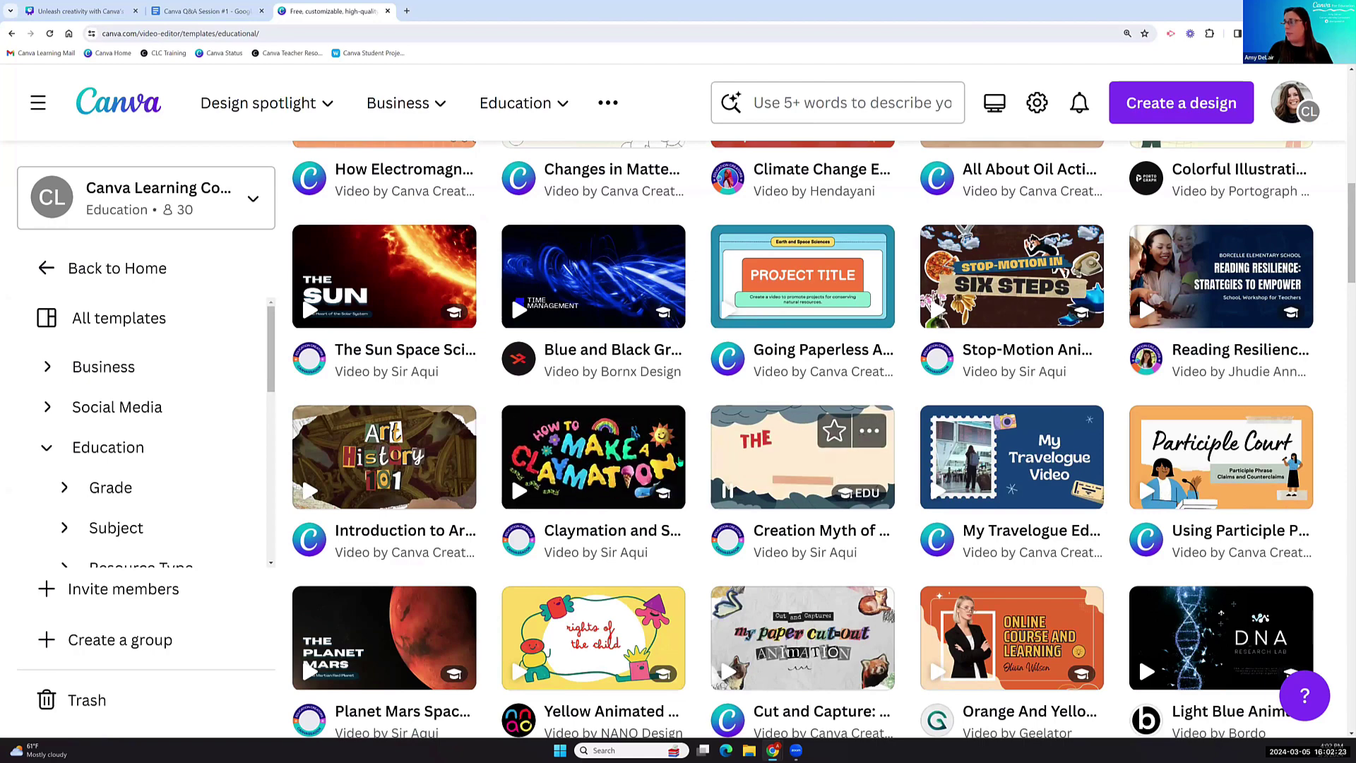
scroll(663, 432, "down", 1)
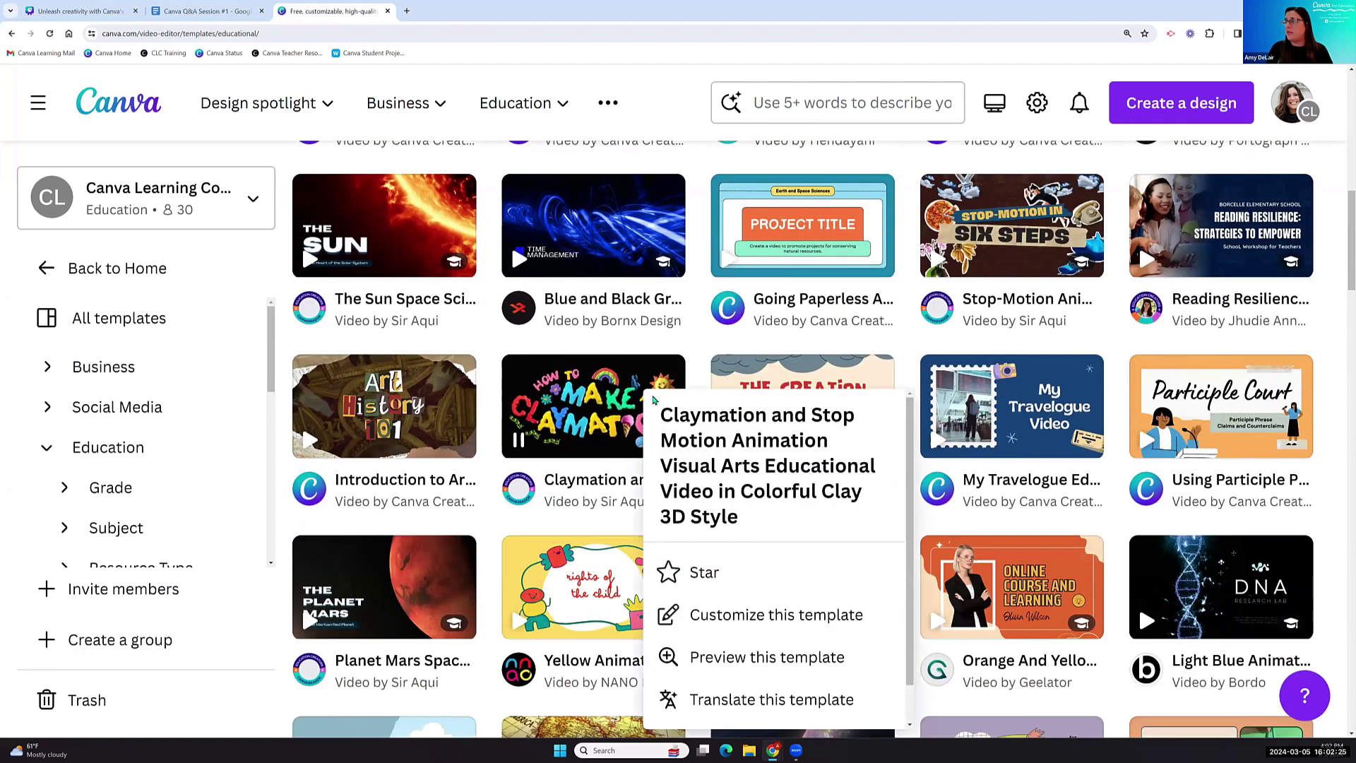
left_click(743, 657)
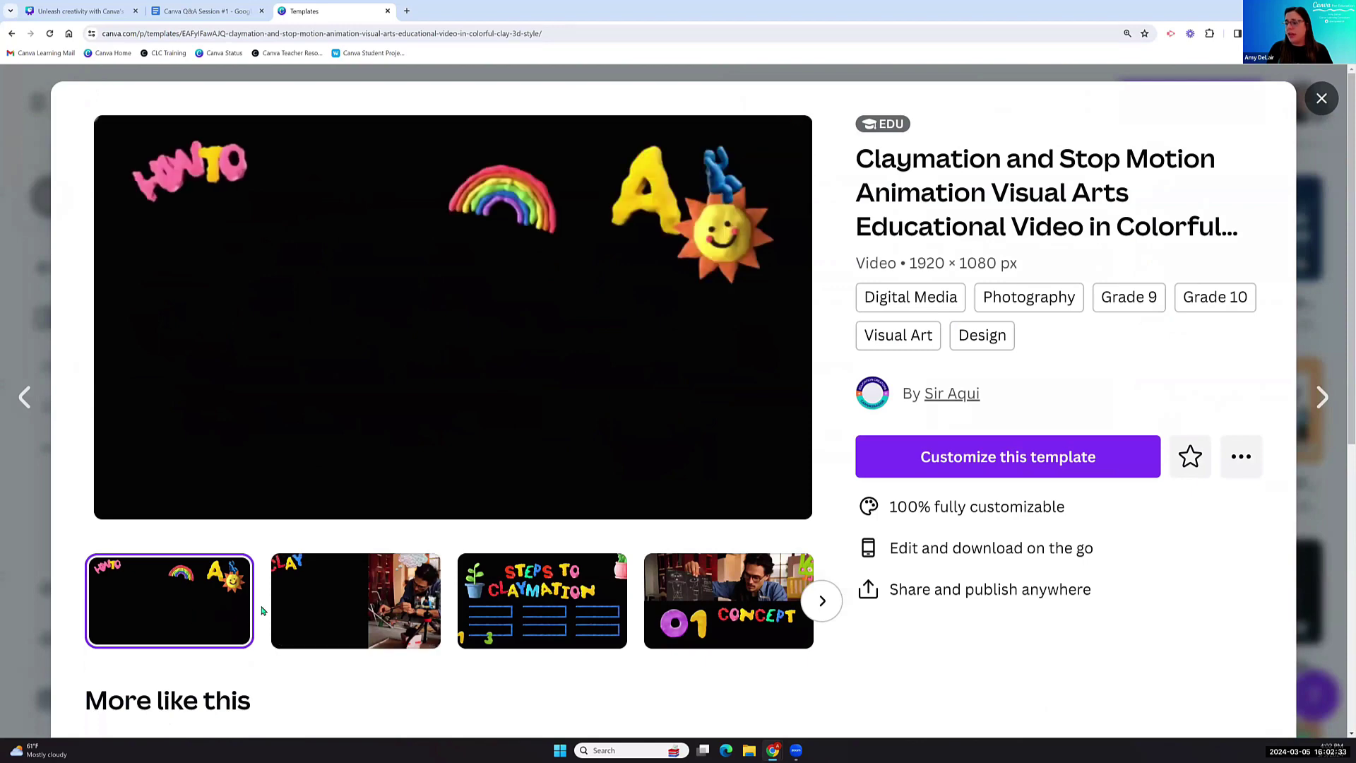
left_click(346, 609)
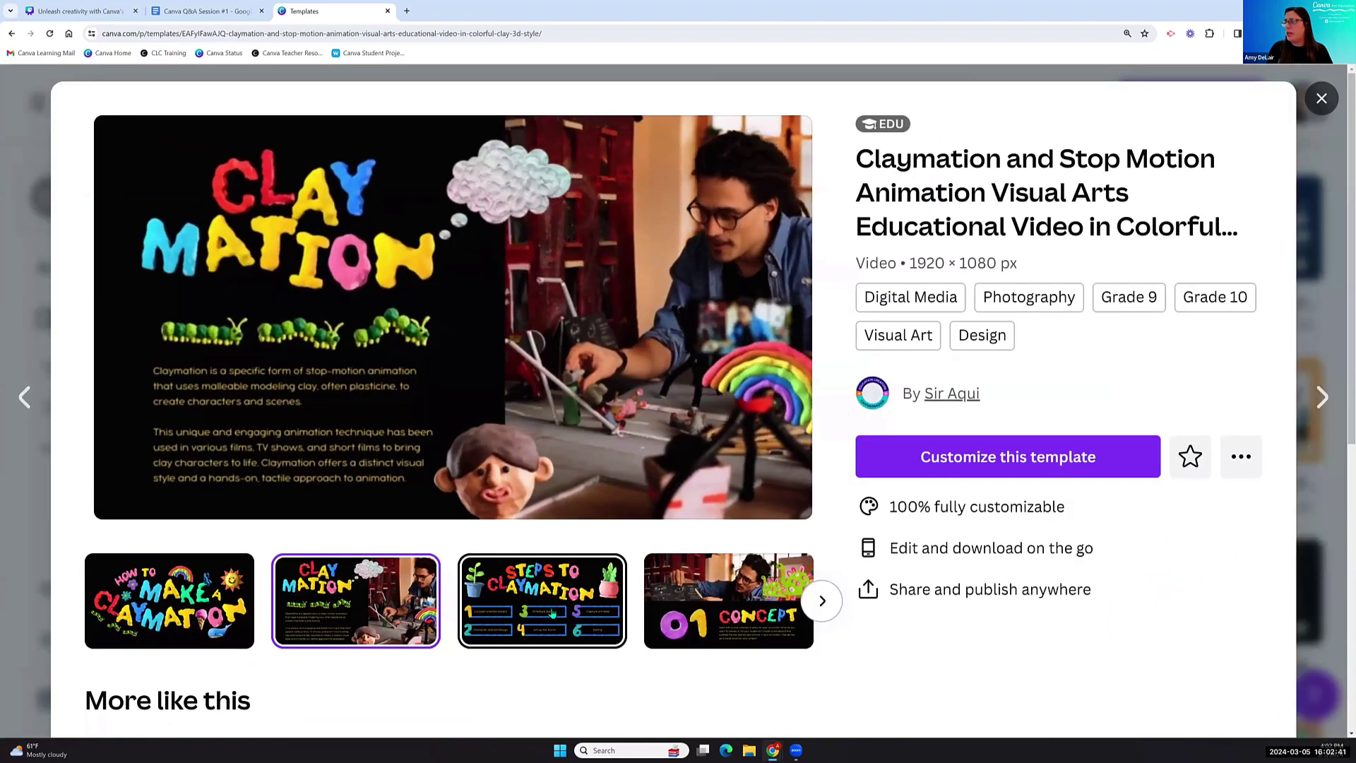
left_click(553, 613)
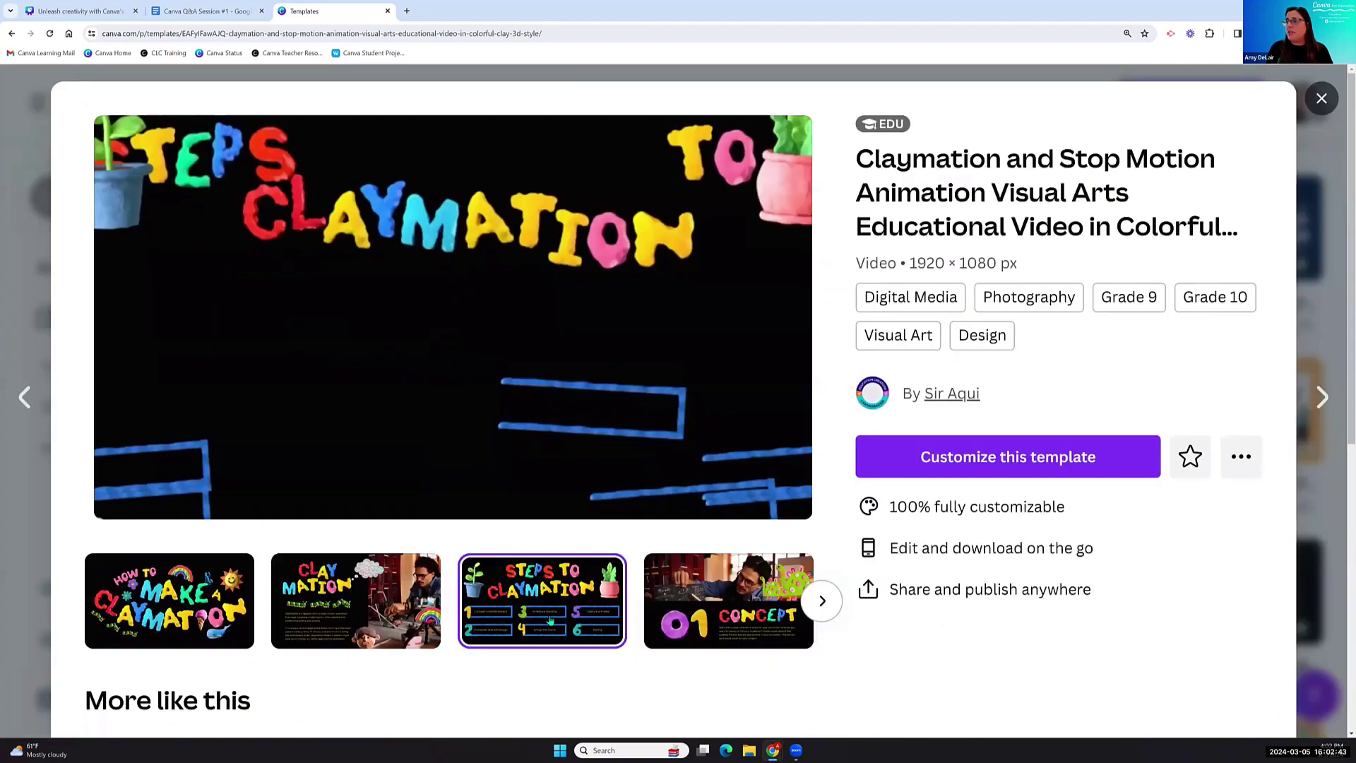
Preview the brown retro travelling Youtube Outro from the similar templates, then close the preview to return to the educational videos.
scroll(552, 616, "down", 2)
scroll(553, 619, "down", 2)
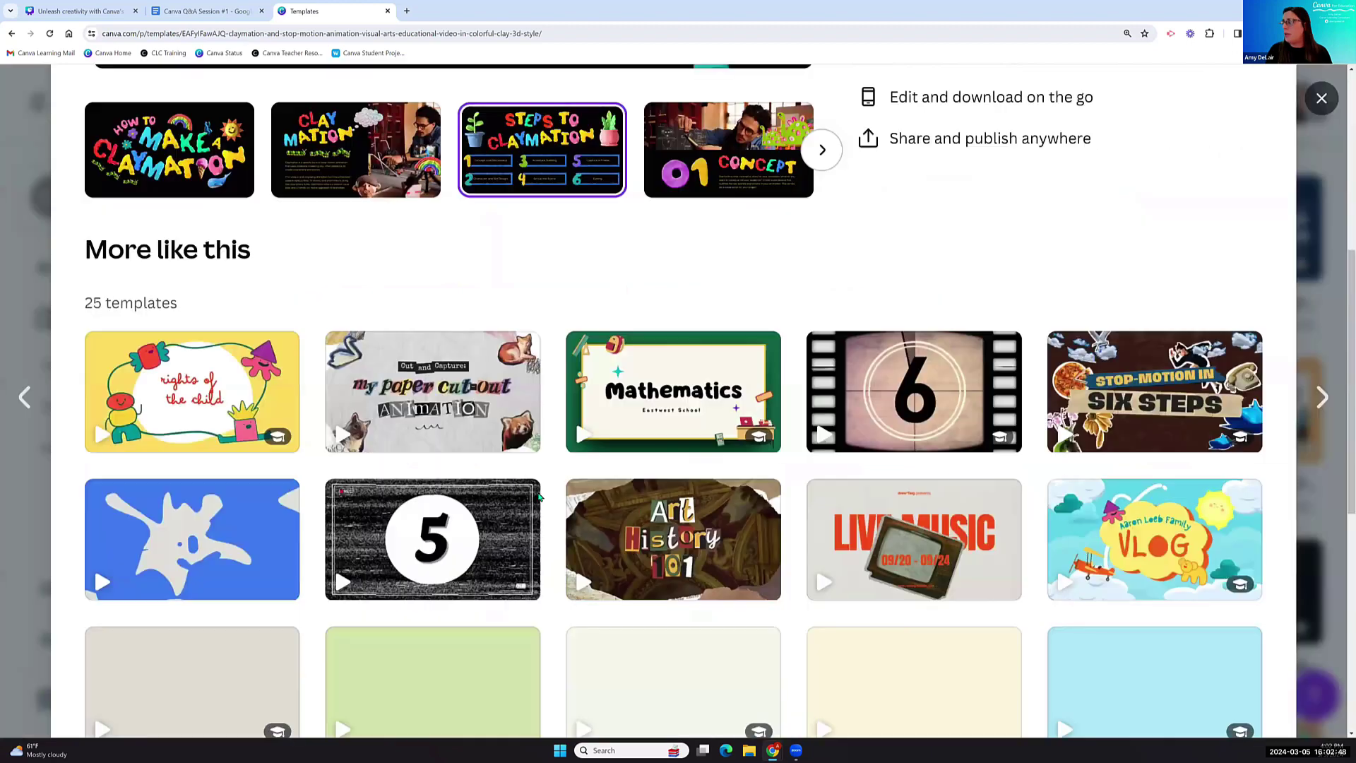
scroll(539, 496, "down", 1)
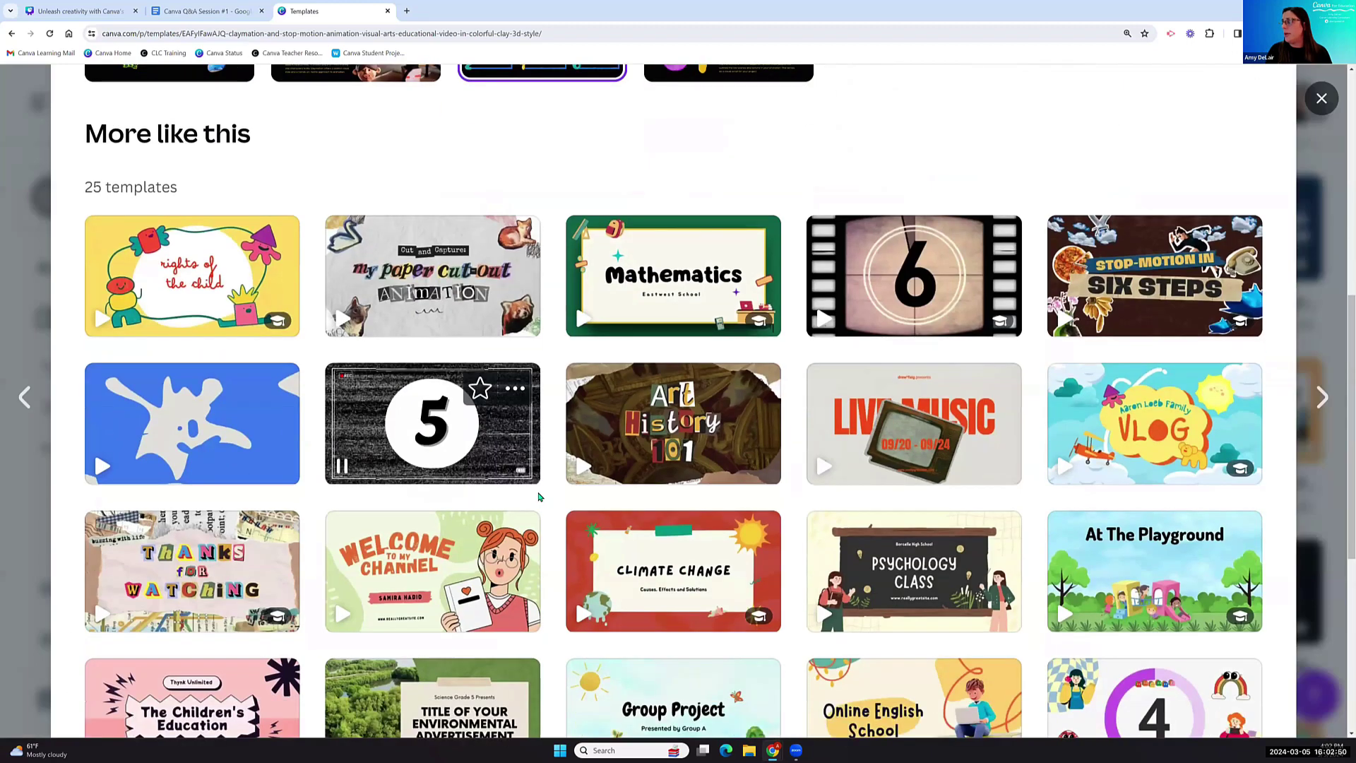
scroll(539, 496, "down", 1)
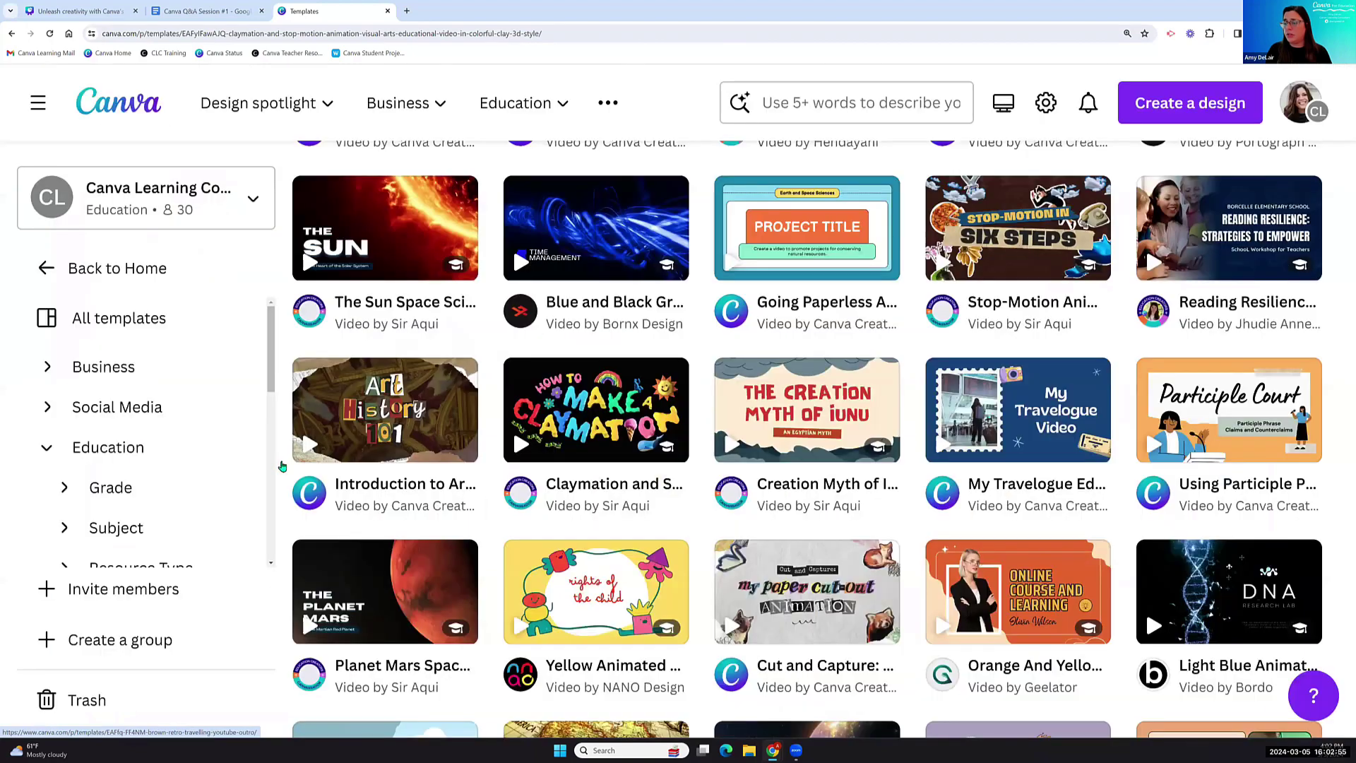
left_click(282, 467)
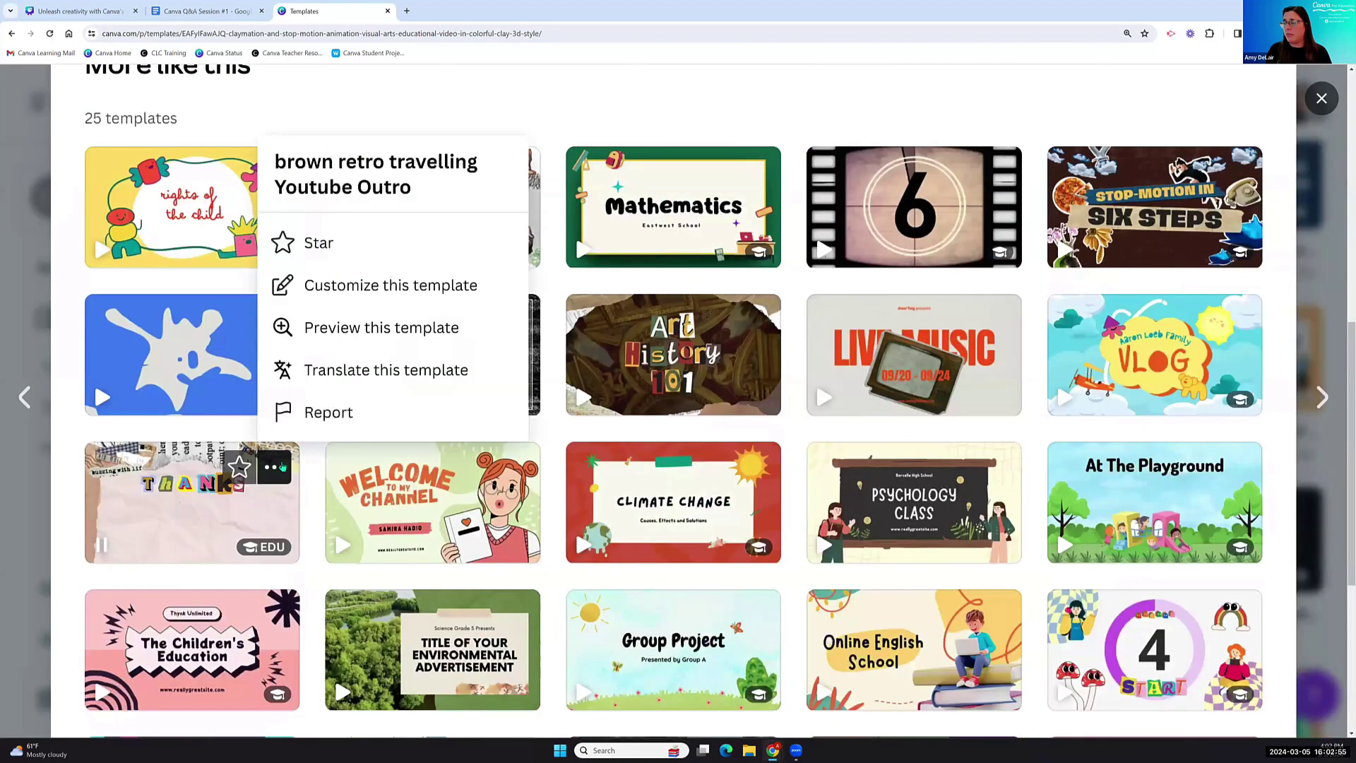
left_click(381, 328)
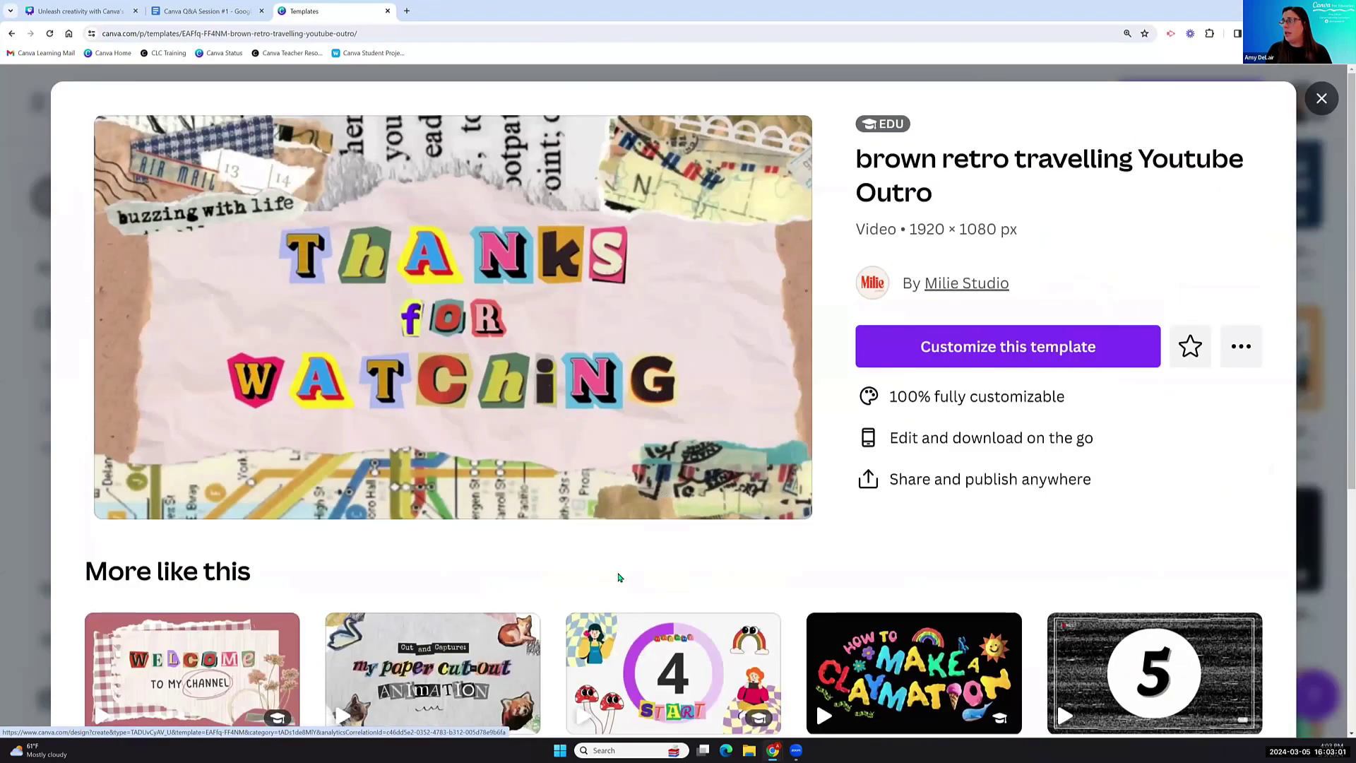
scroll(558, 595, "down", 4)
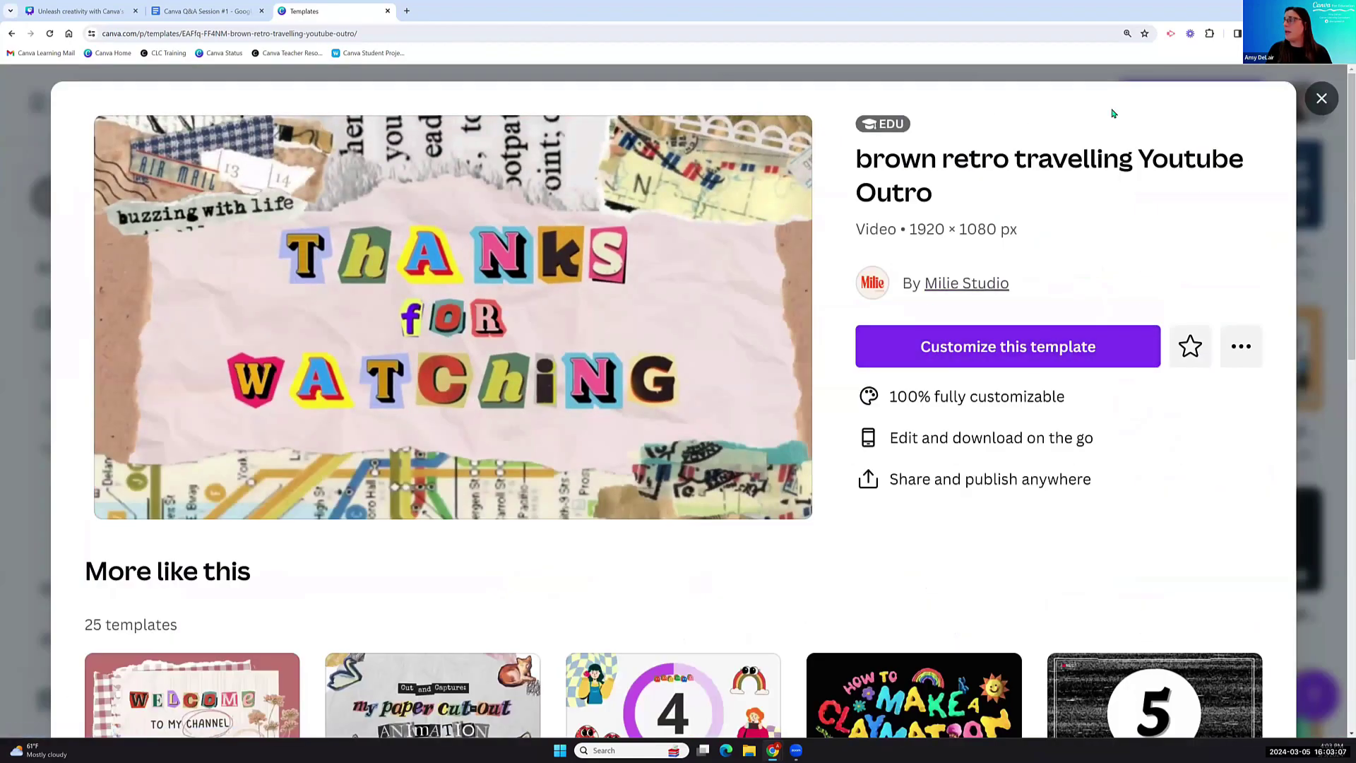
left_click(1322, 98)
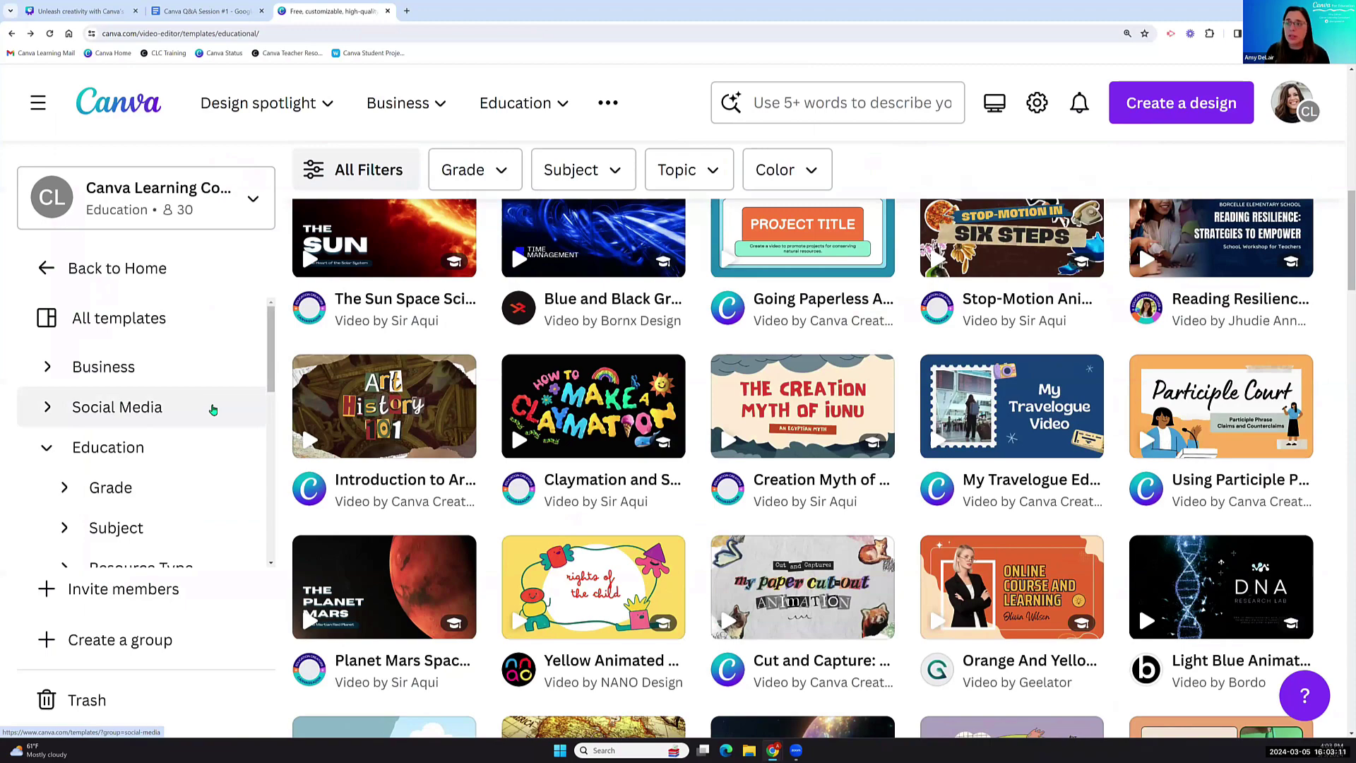
Open the Video Collages collection within the Video template category and browse its designs.
scroll(155, 242, "up", 3)
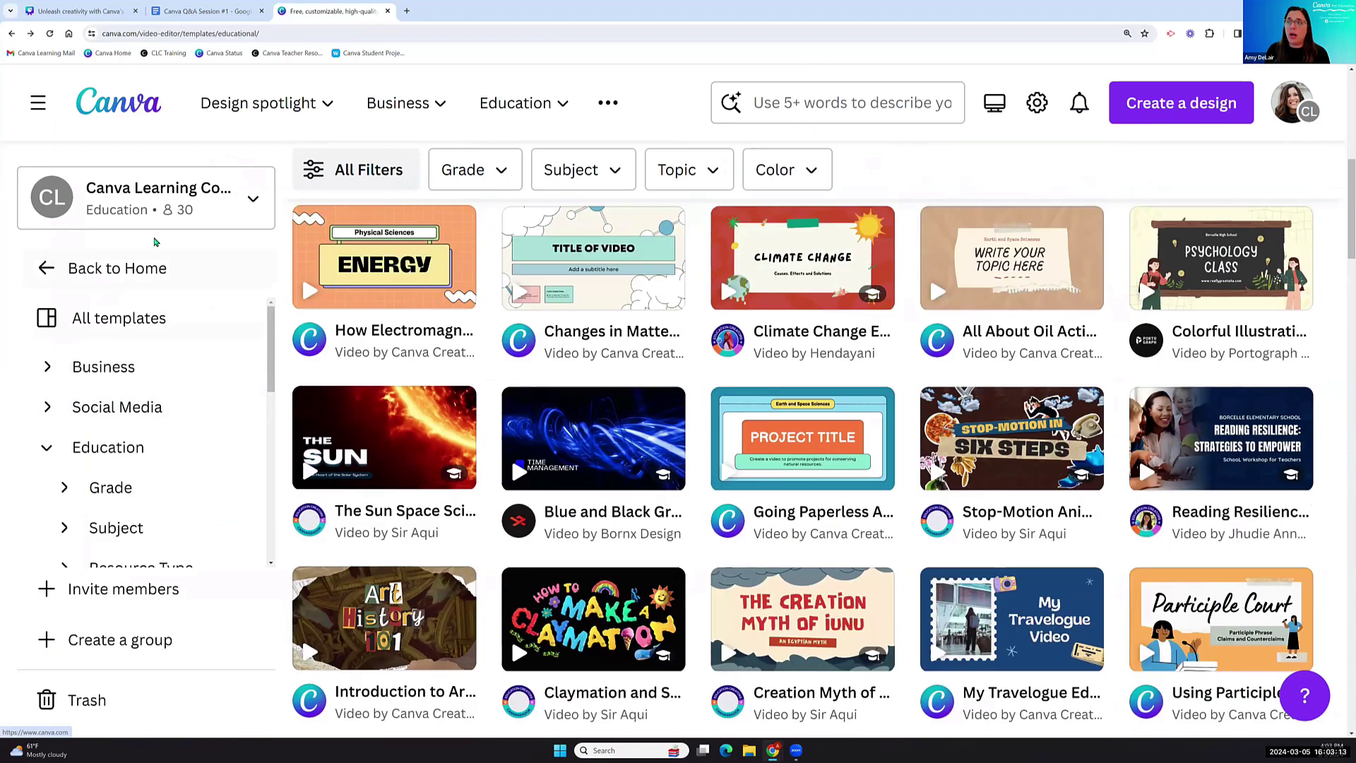
scroll(204, 430, "up", 5)
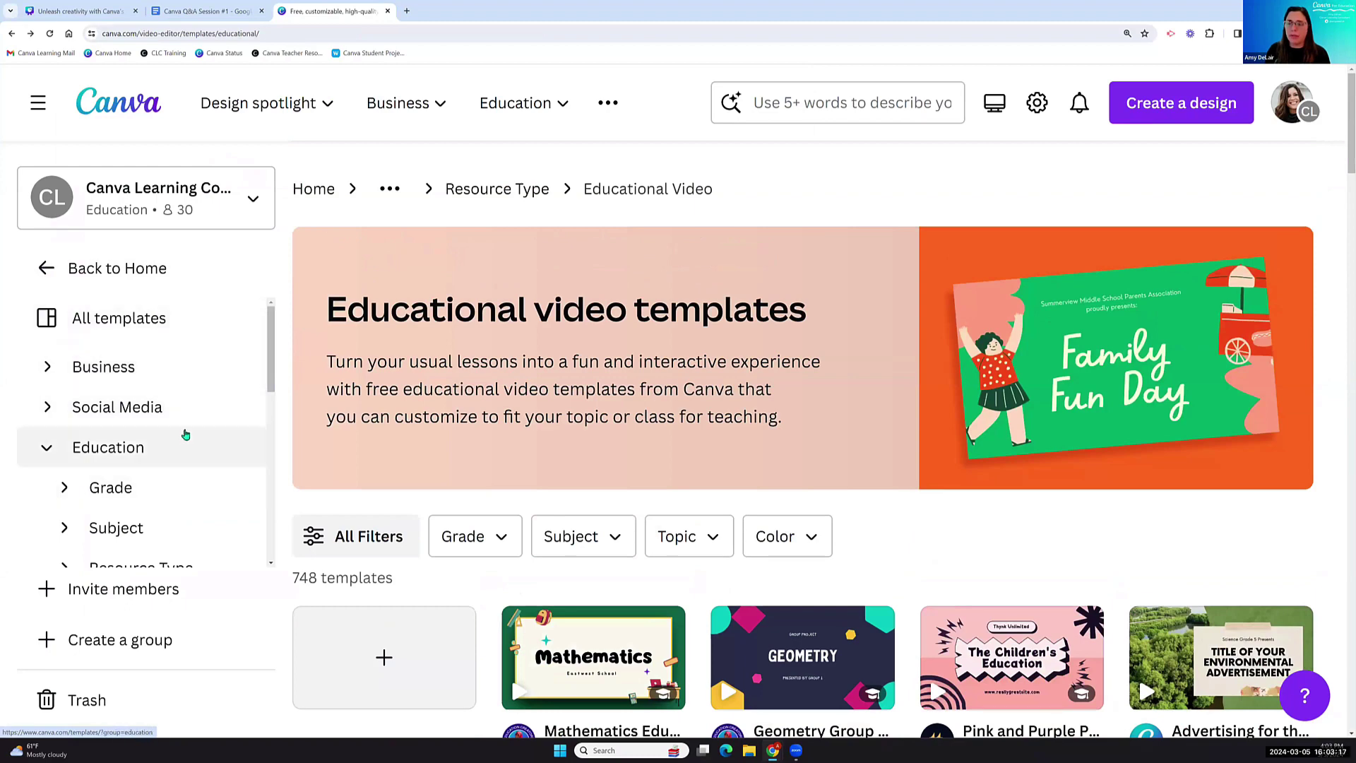
scroll(185, 435, "down", 2)
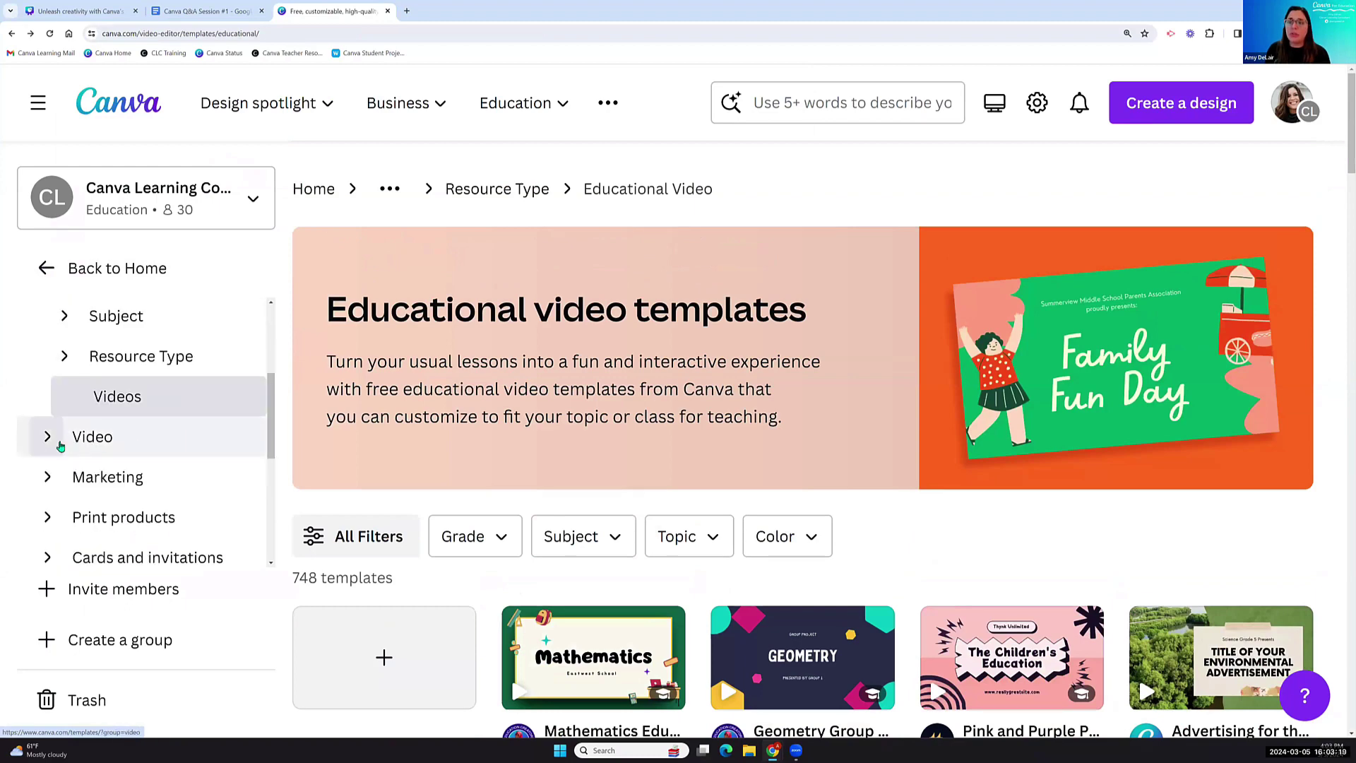
left_click(47, 437)
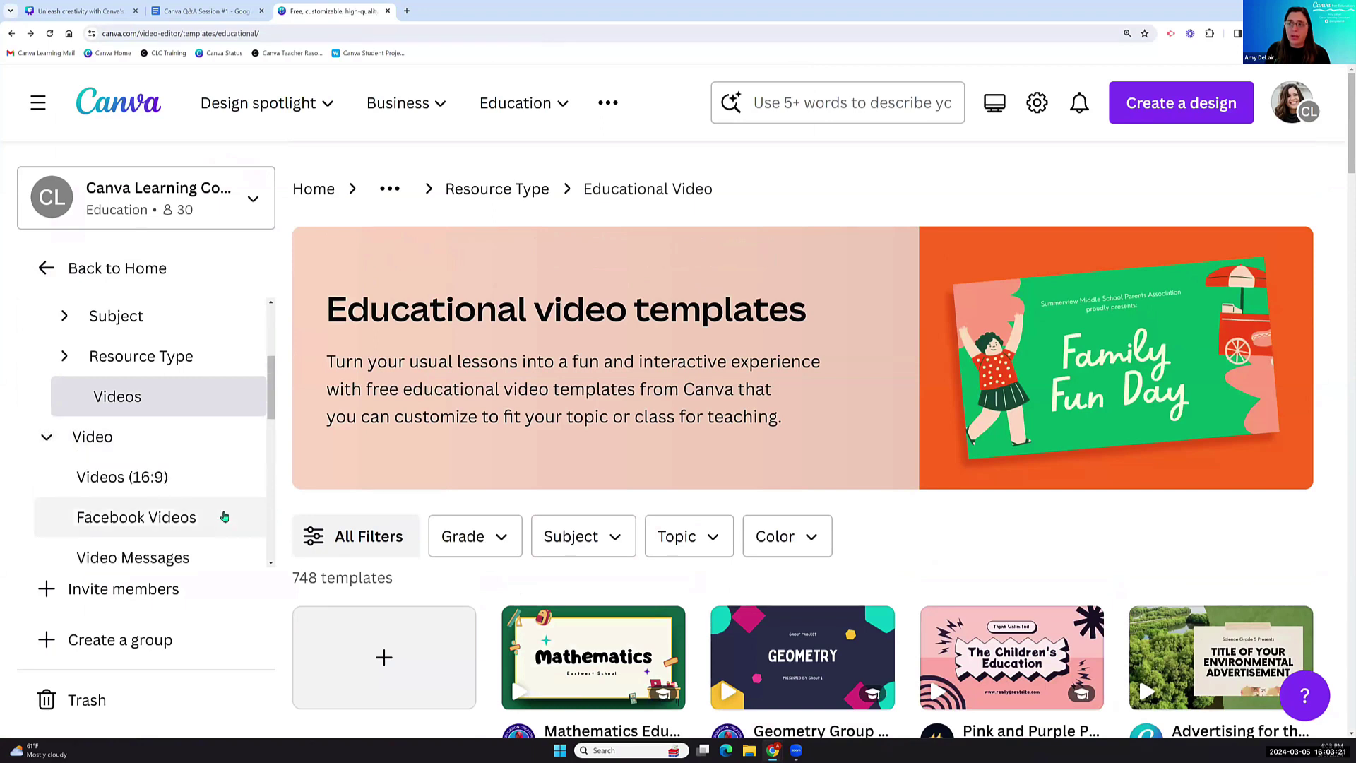
scroll(220, 505, "down", 2)
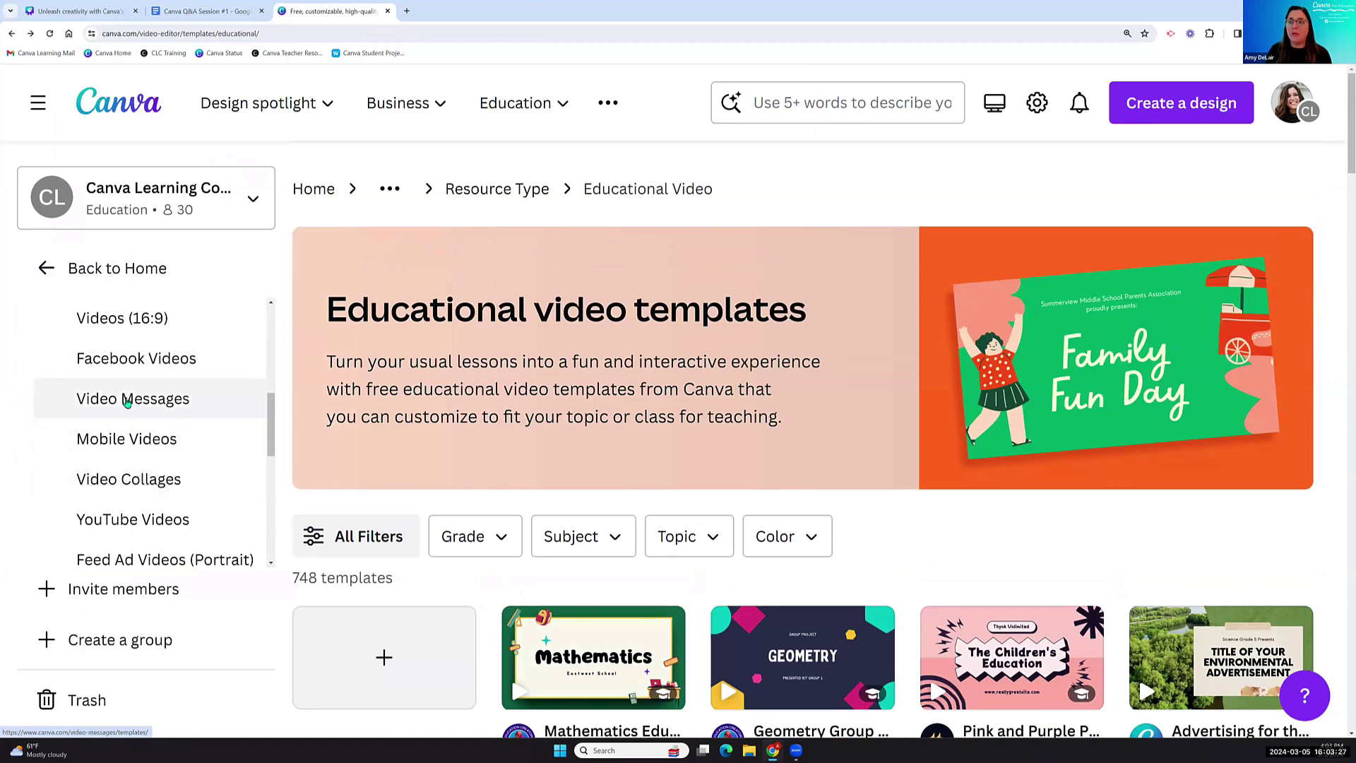
left_click(162, 481)
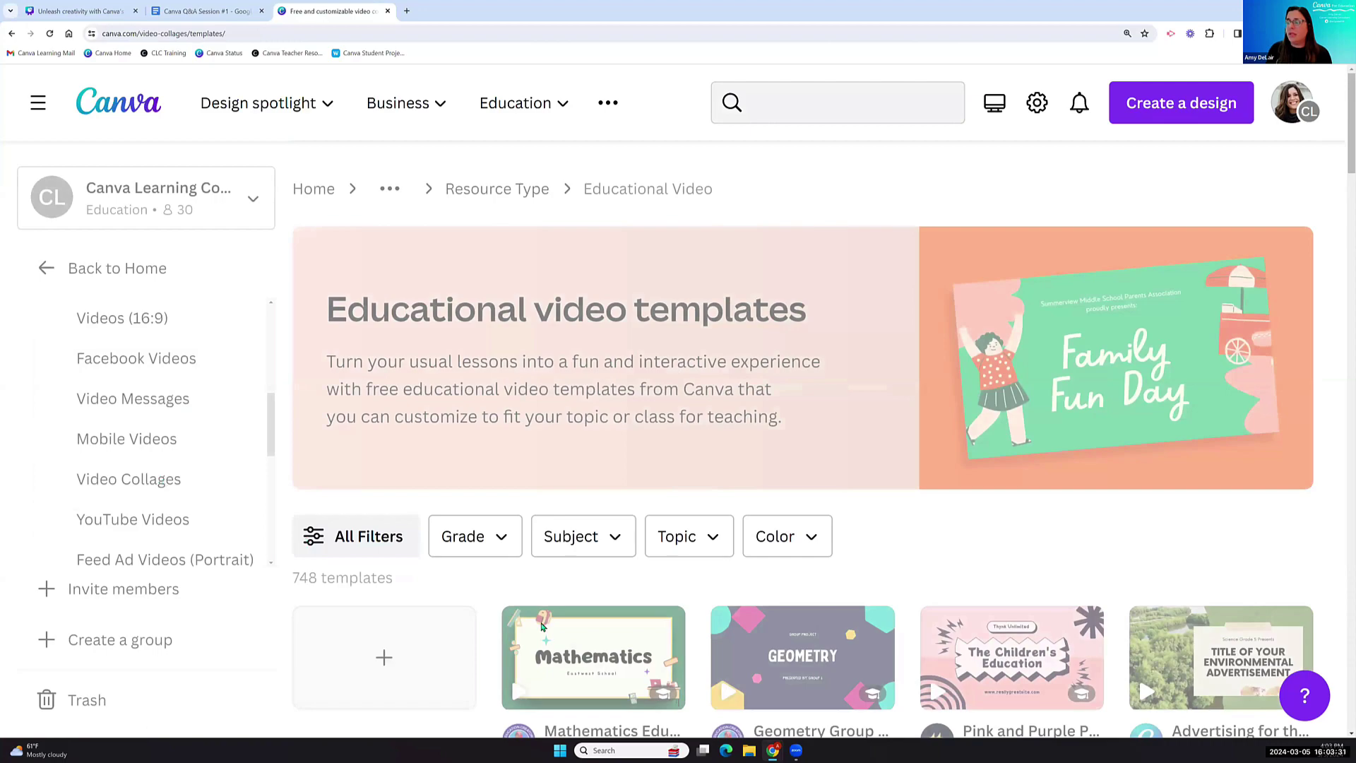
scroll(548, 631, "down", 3)
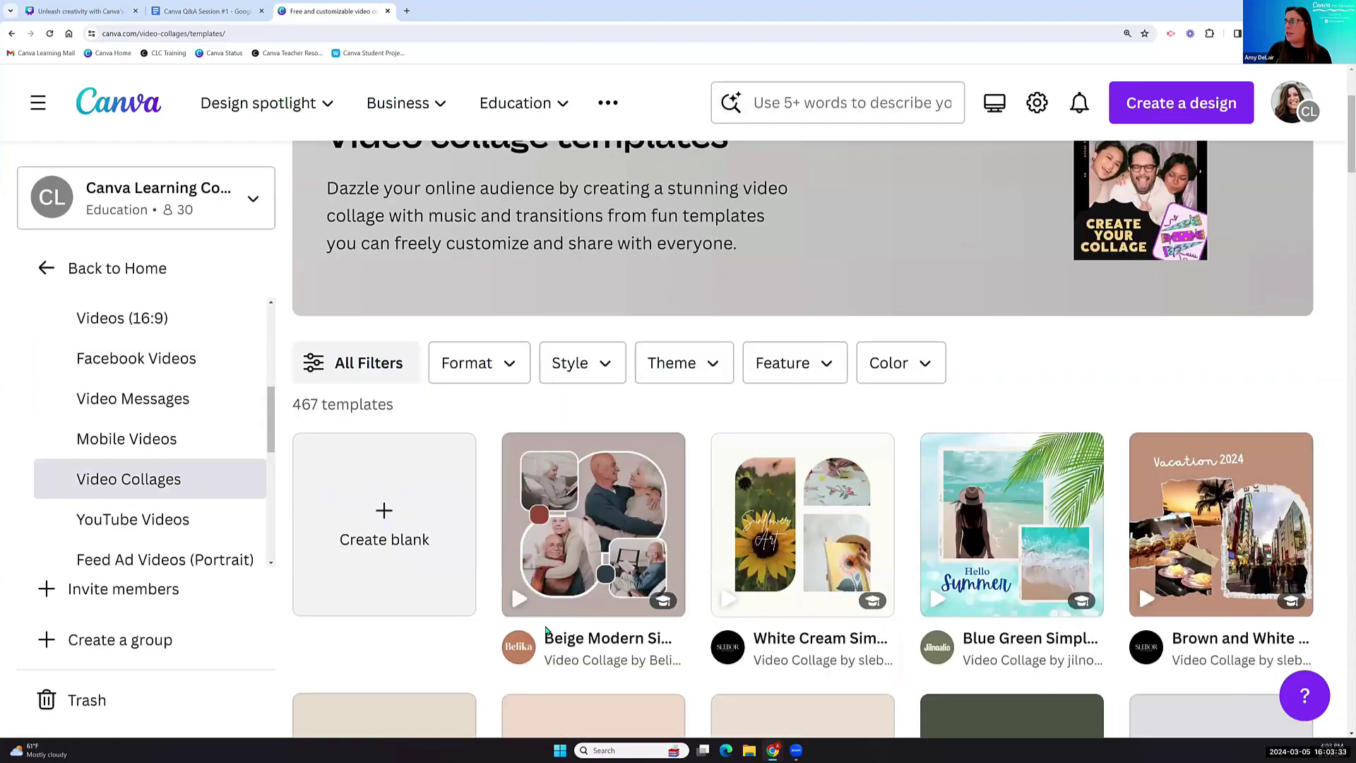
scroll(548, 631, "down", 4)
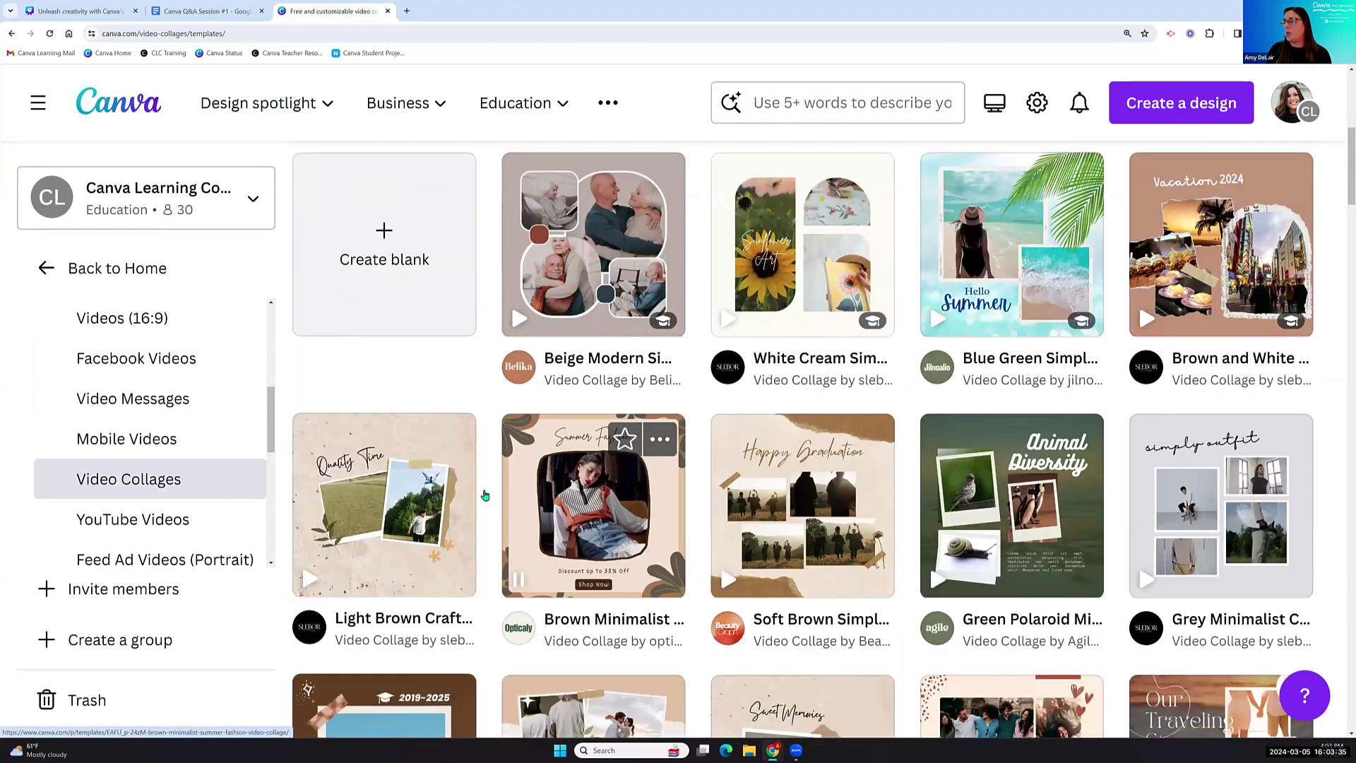
scroll(484, 495, "down", 3)
scroll(567, 554, "down", 3)
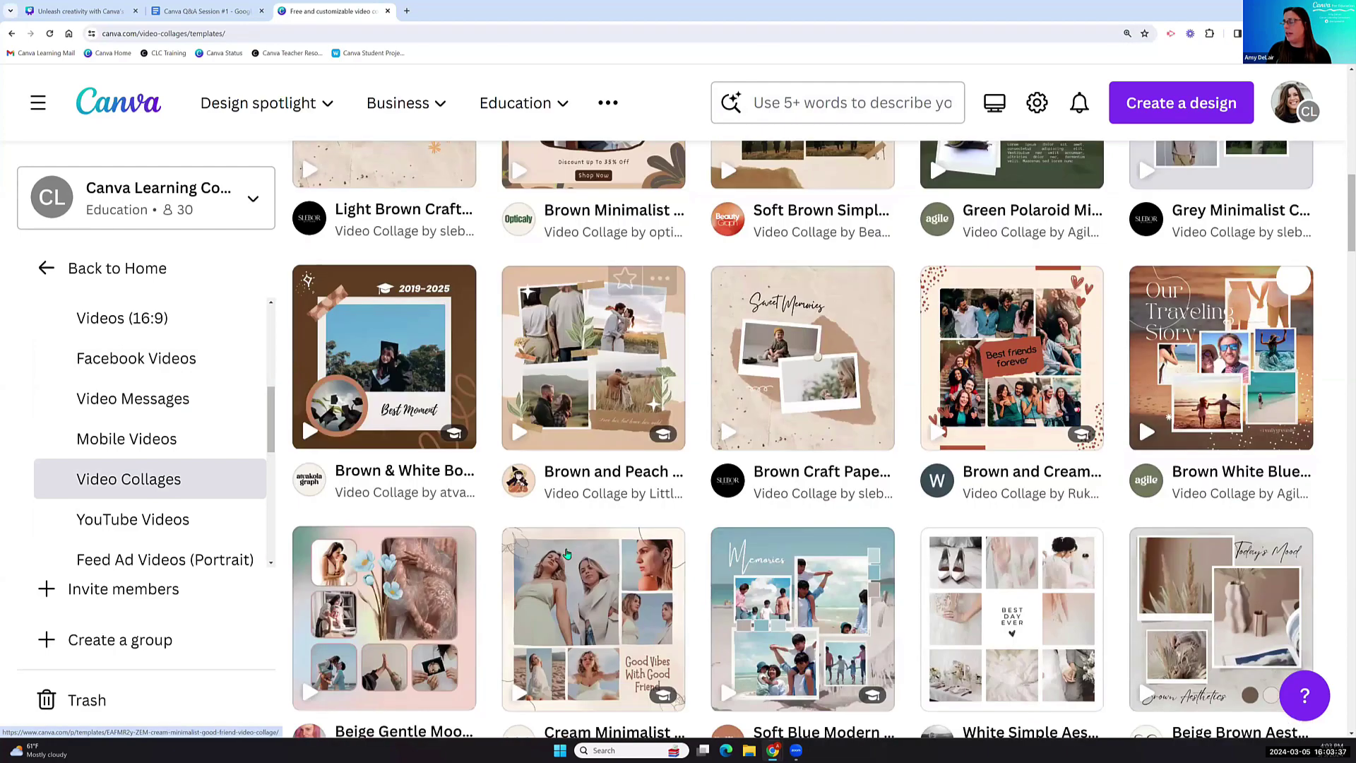
scroll(567, 553, "down", 2)
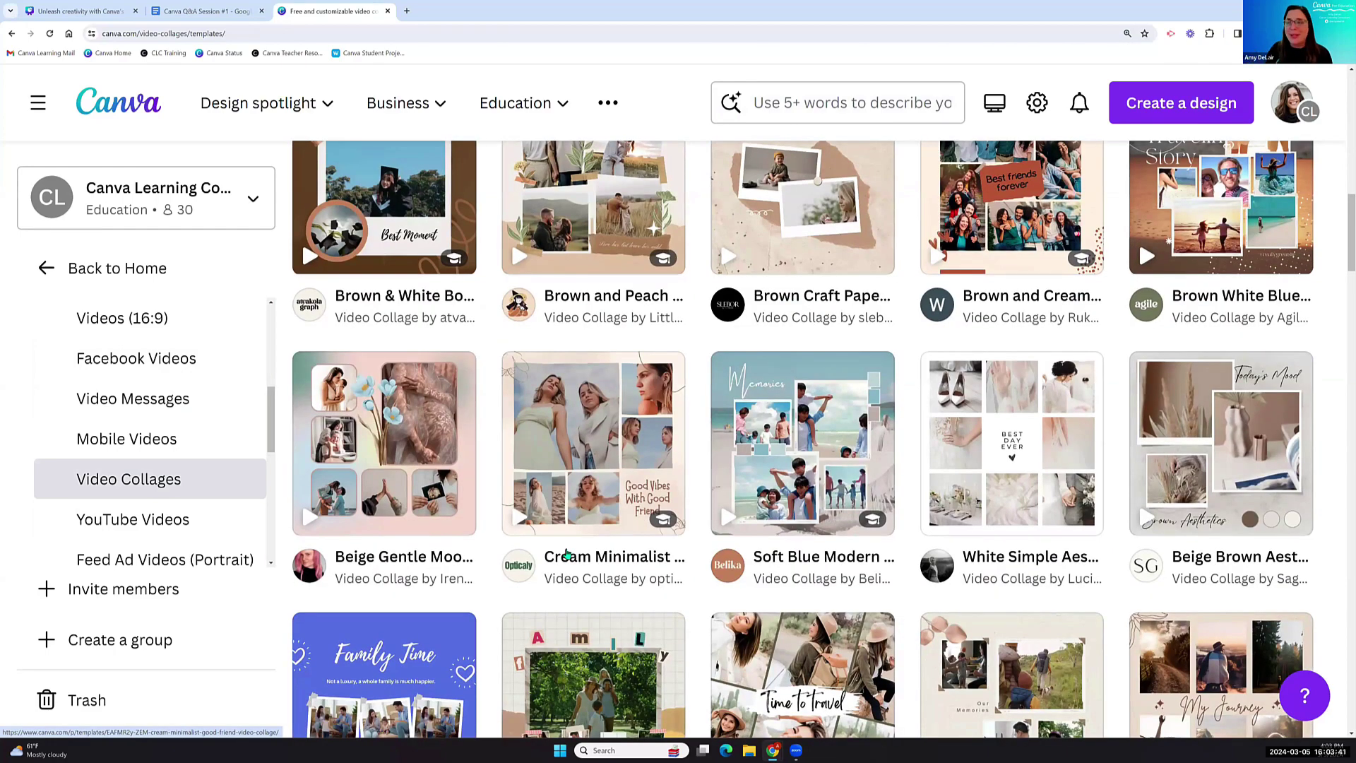
scroll(557, 553, "up", 10)
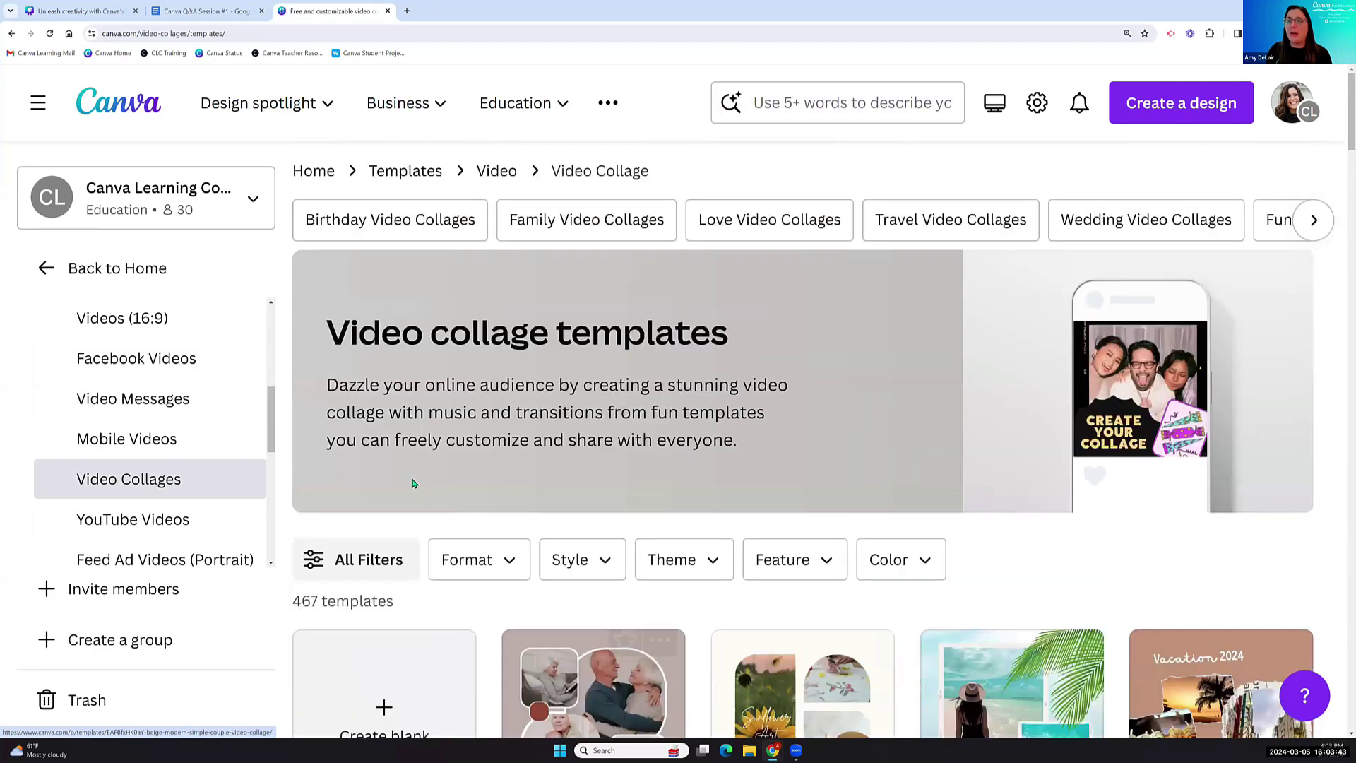
Return to the home page and search the templates for "about me video".
left_click(57, 268)
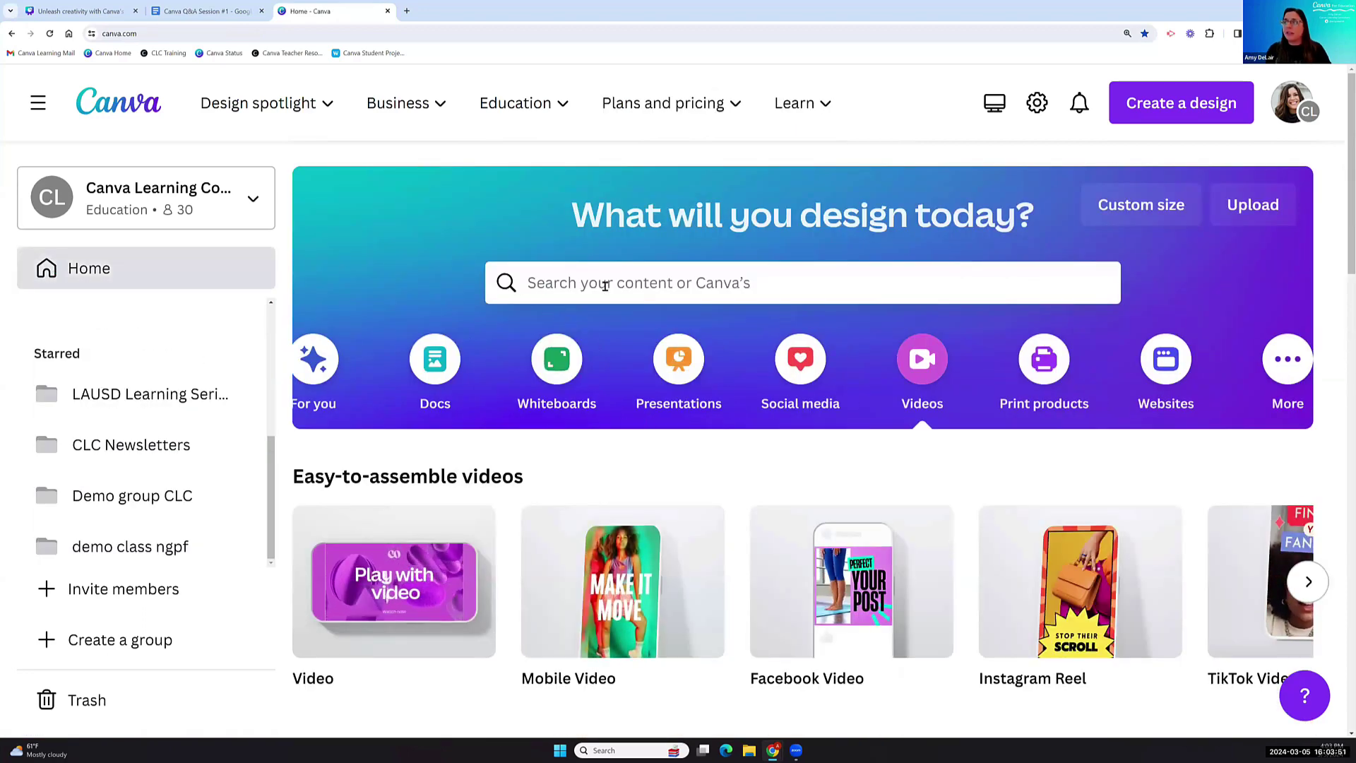
scroll(156, 438, "up", 5)
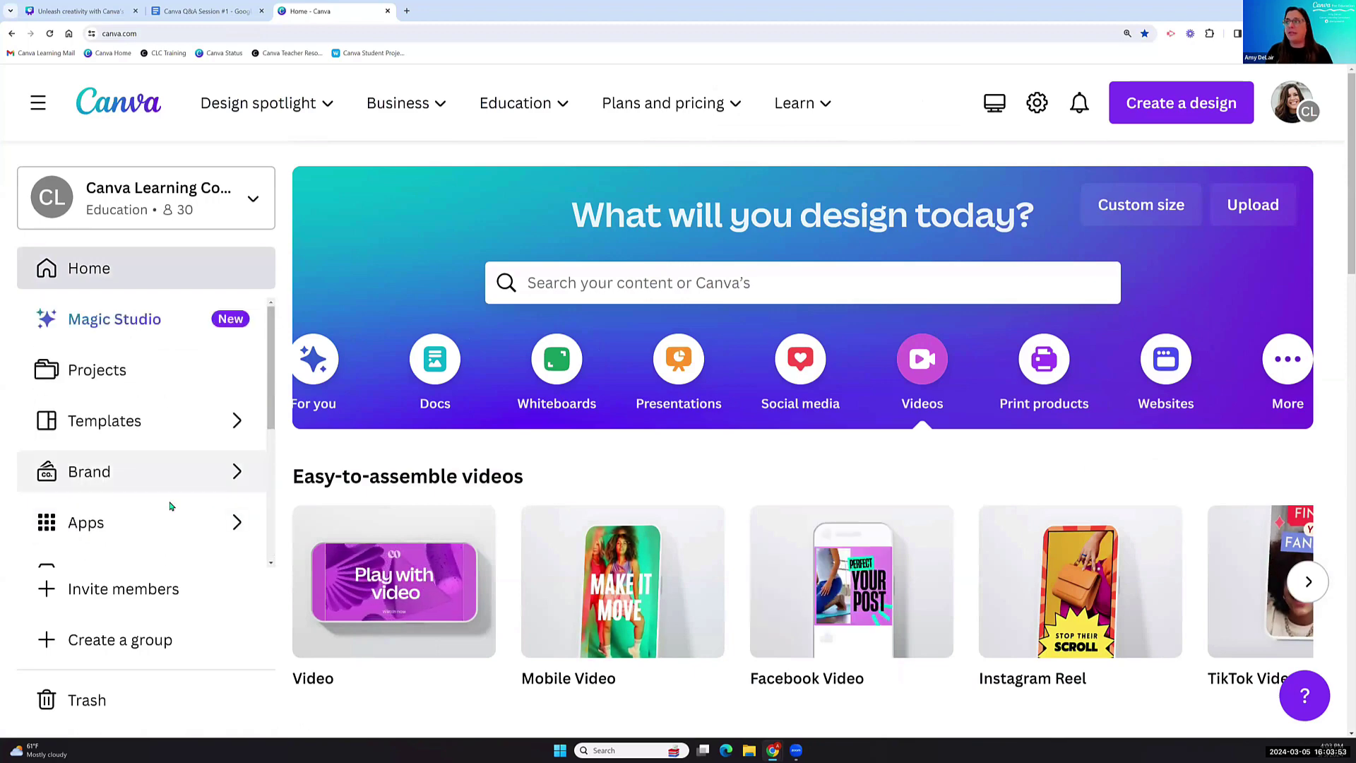
left_click(673, 283)
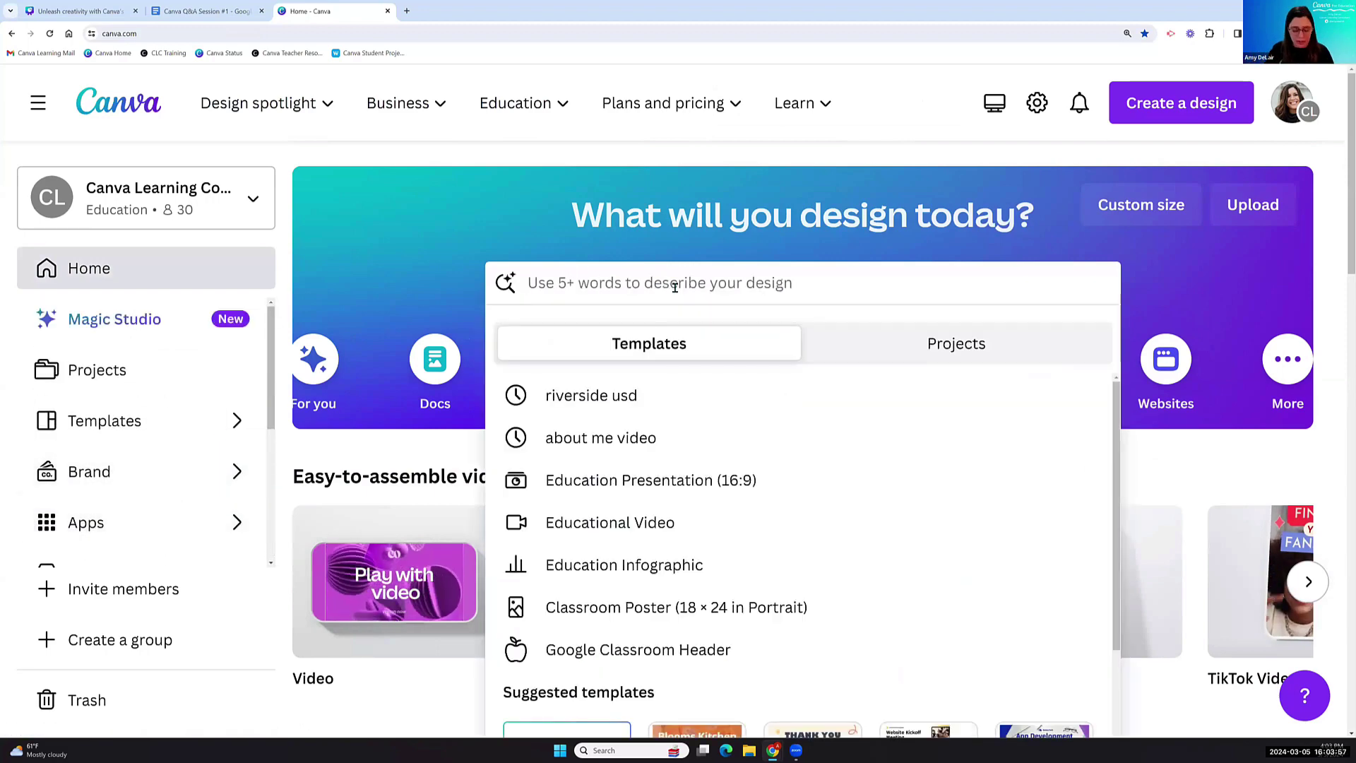
type("about ")
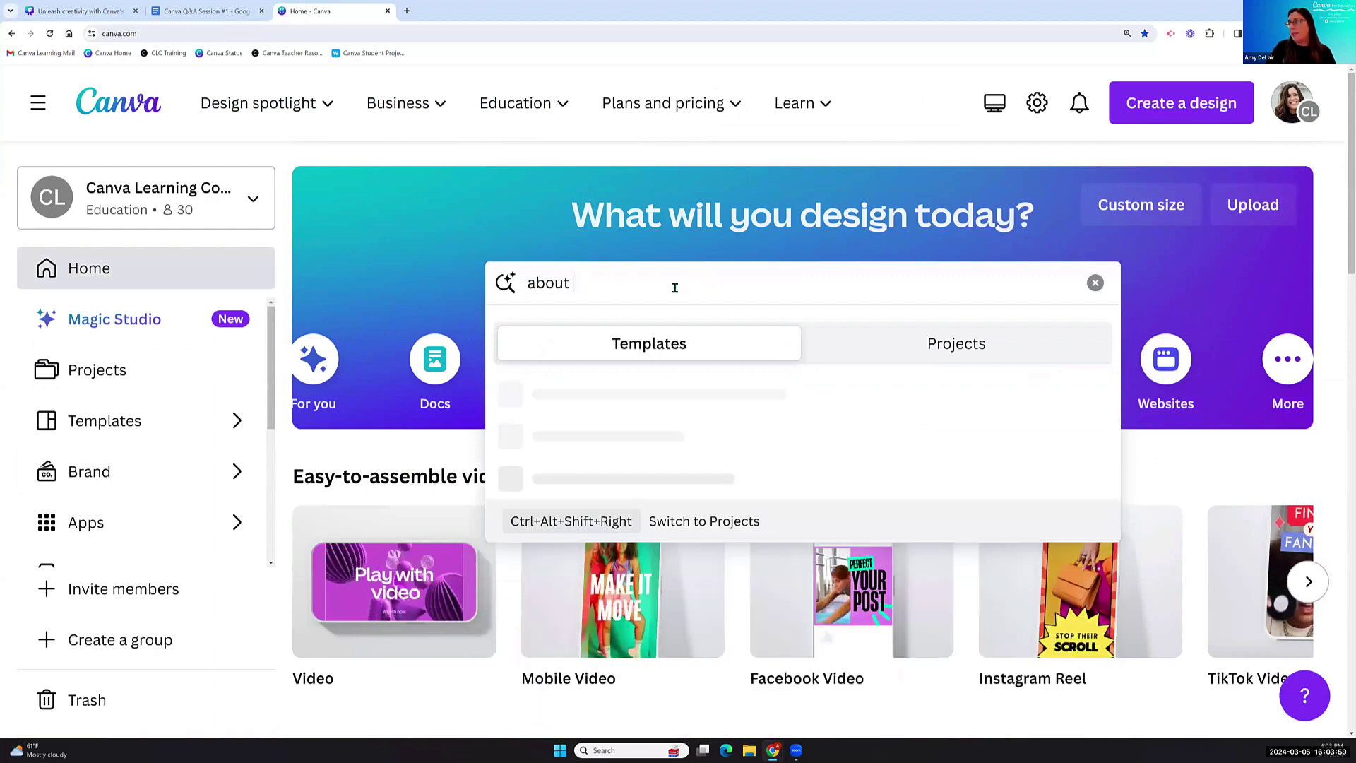
type("me video")
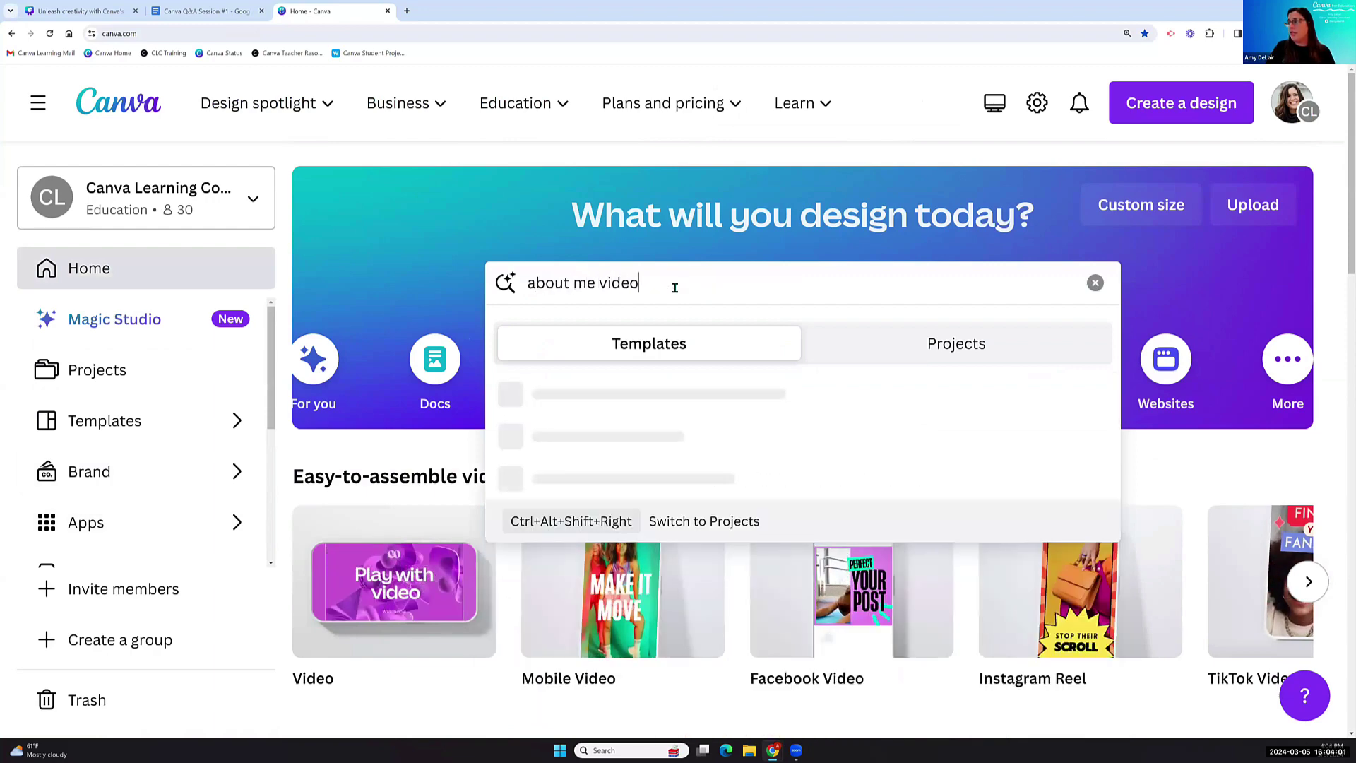
key("Return")
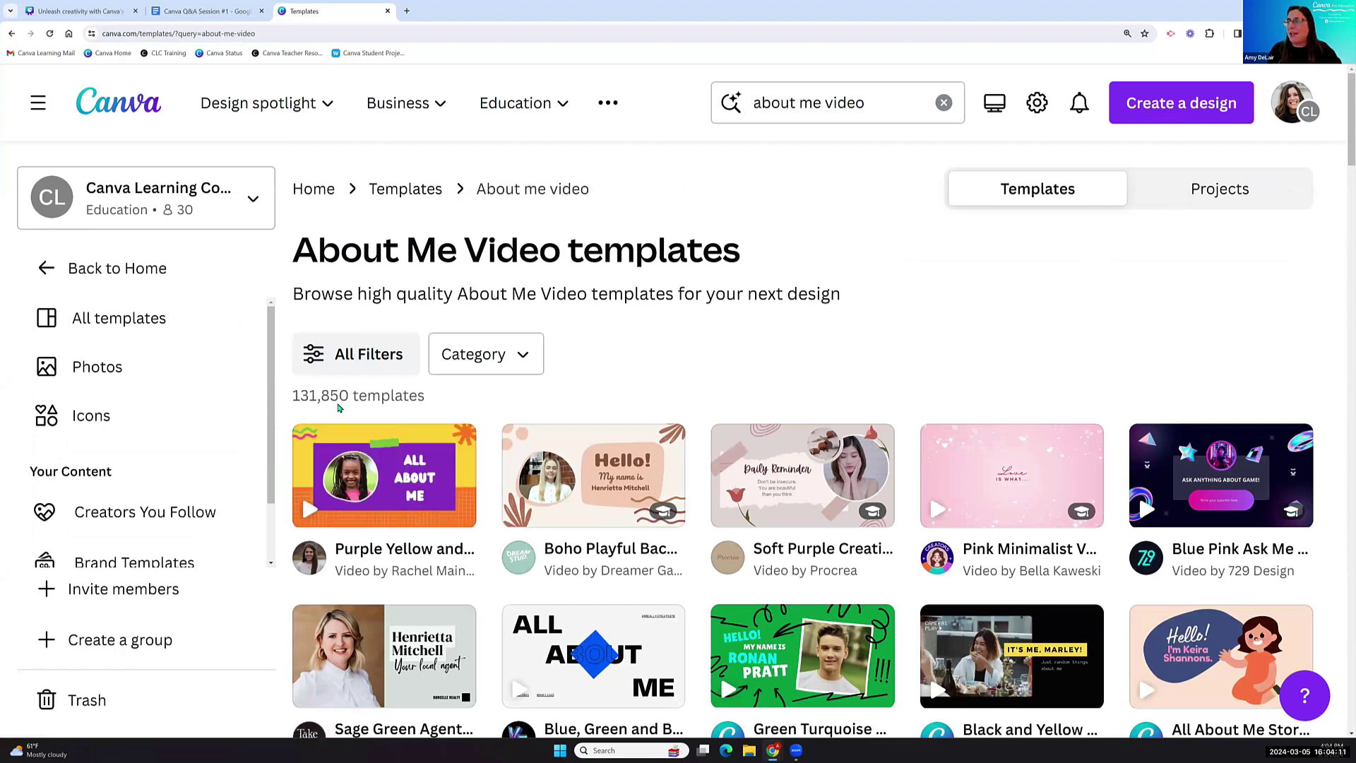
Filter the About Me Video templates by the Minimalist and Simple styles.
left_click(344, 363)
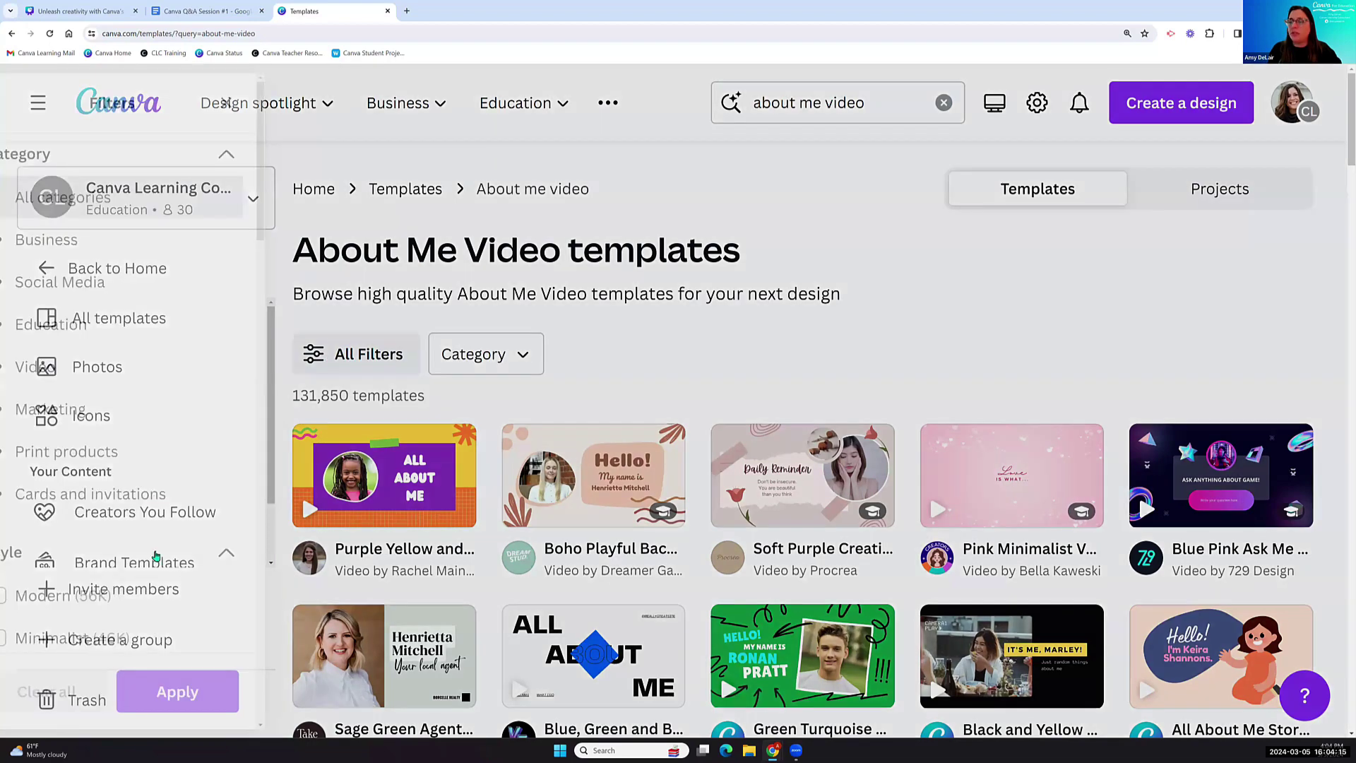
scroll(141, 565, "down", 4)
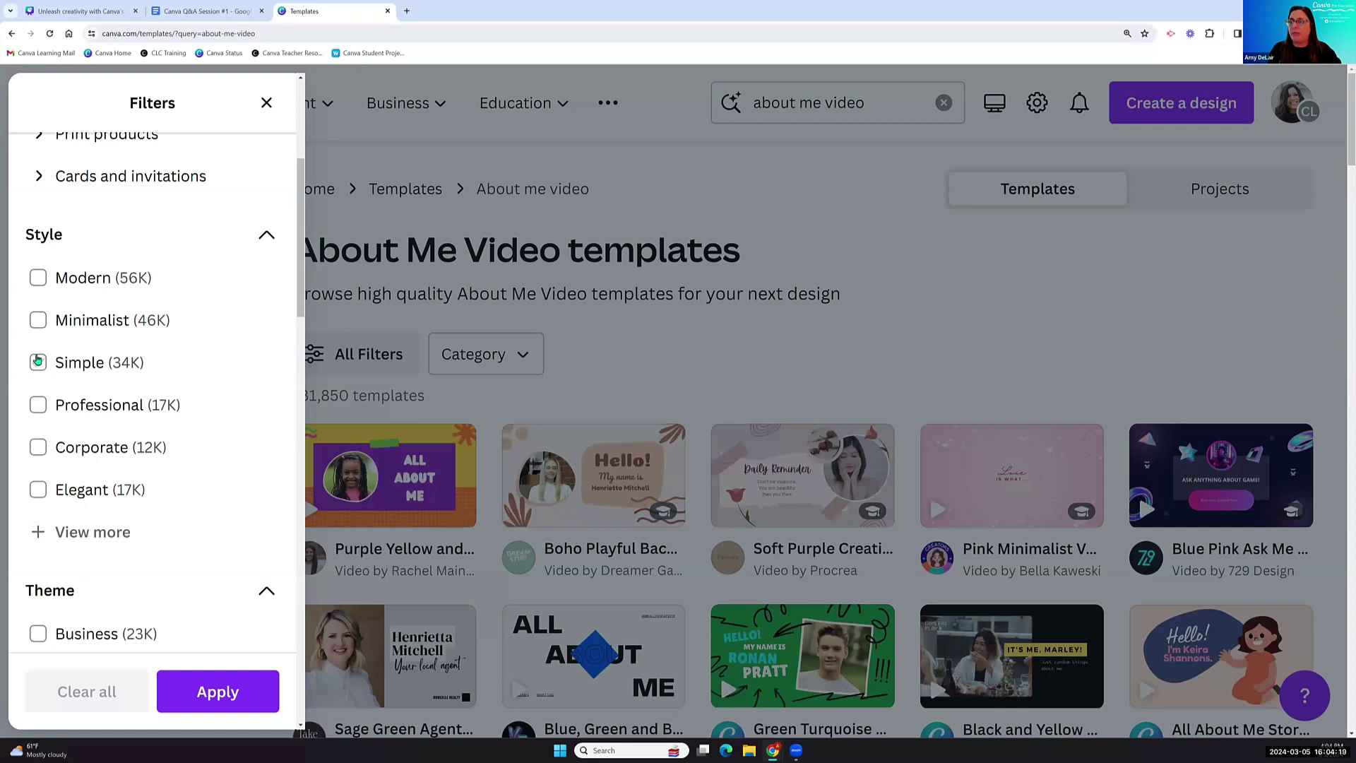
left_click(38, 321)
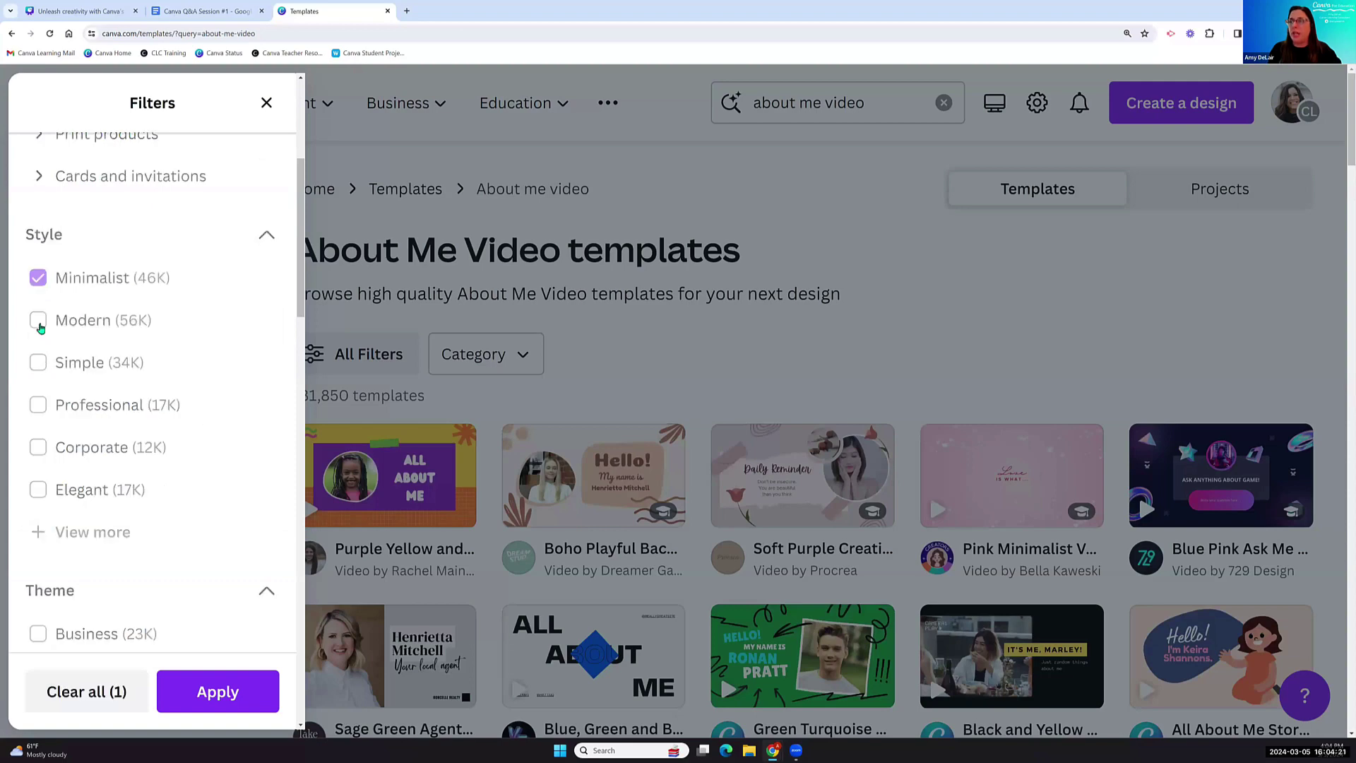
left_click(38, 363)
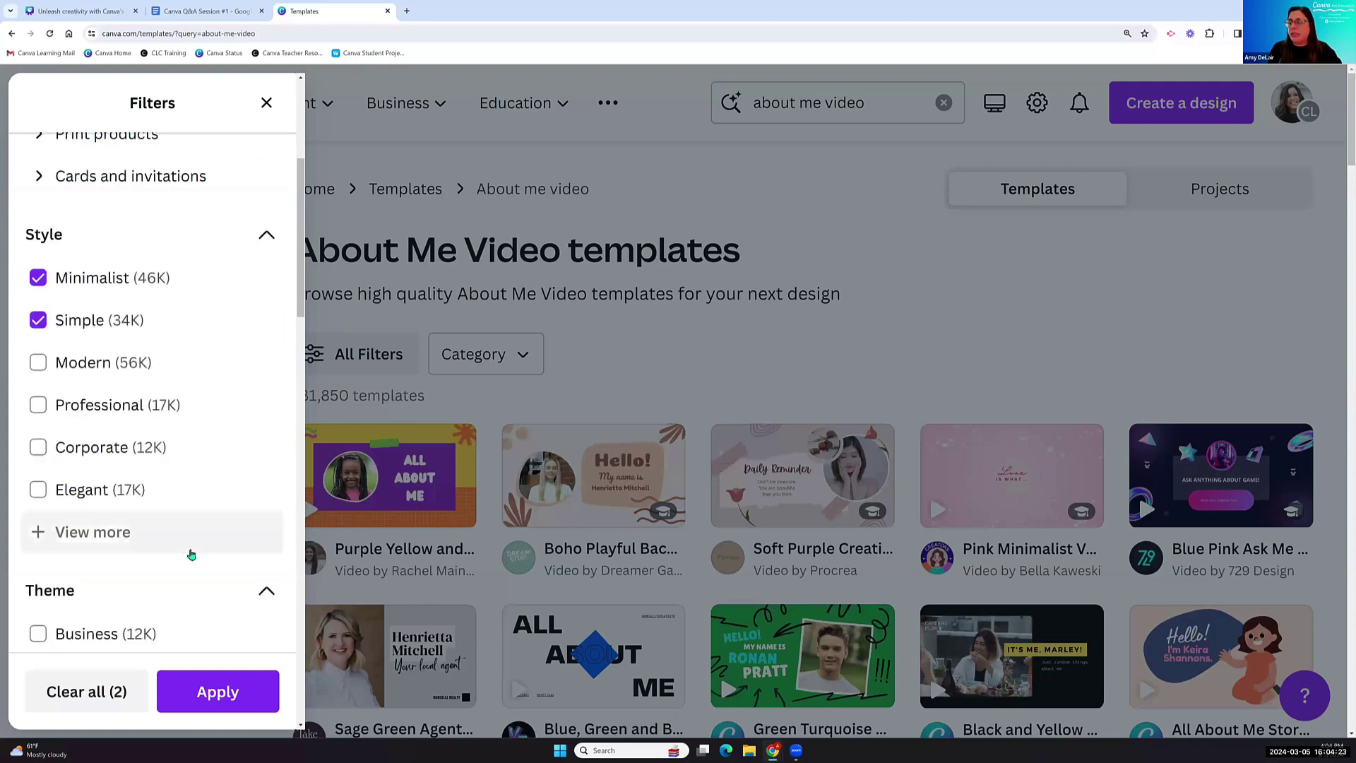
scroll(189, 551, "down", 6)
scroll(189, 551, "down", 6)
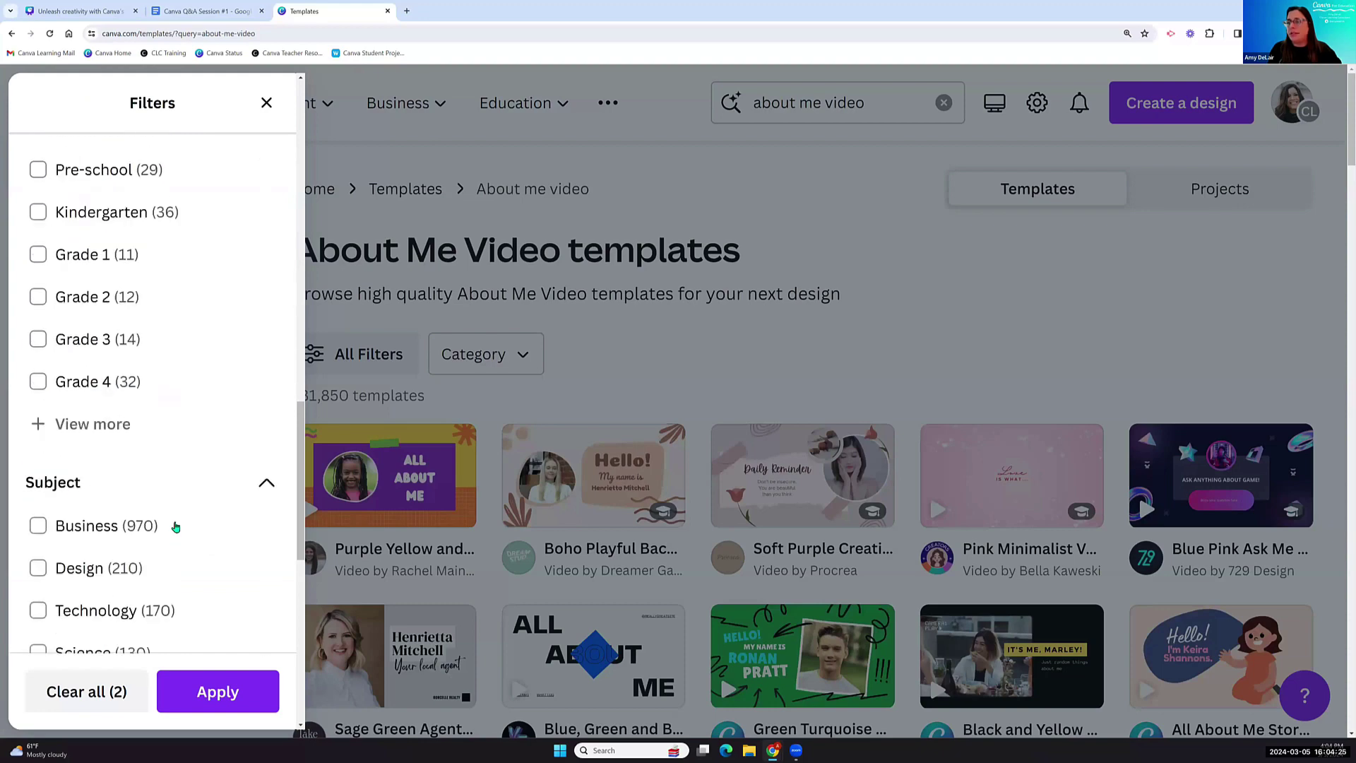
left_click(176, 526)
scroll(176, 526, "down", 3)
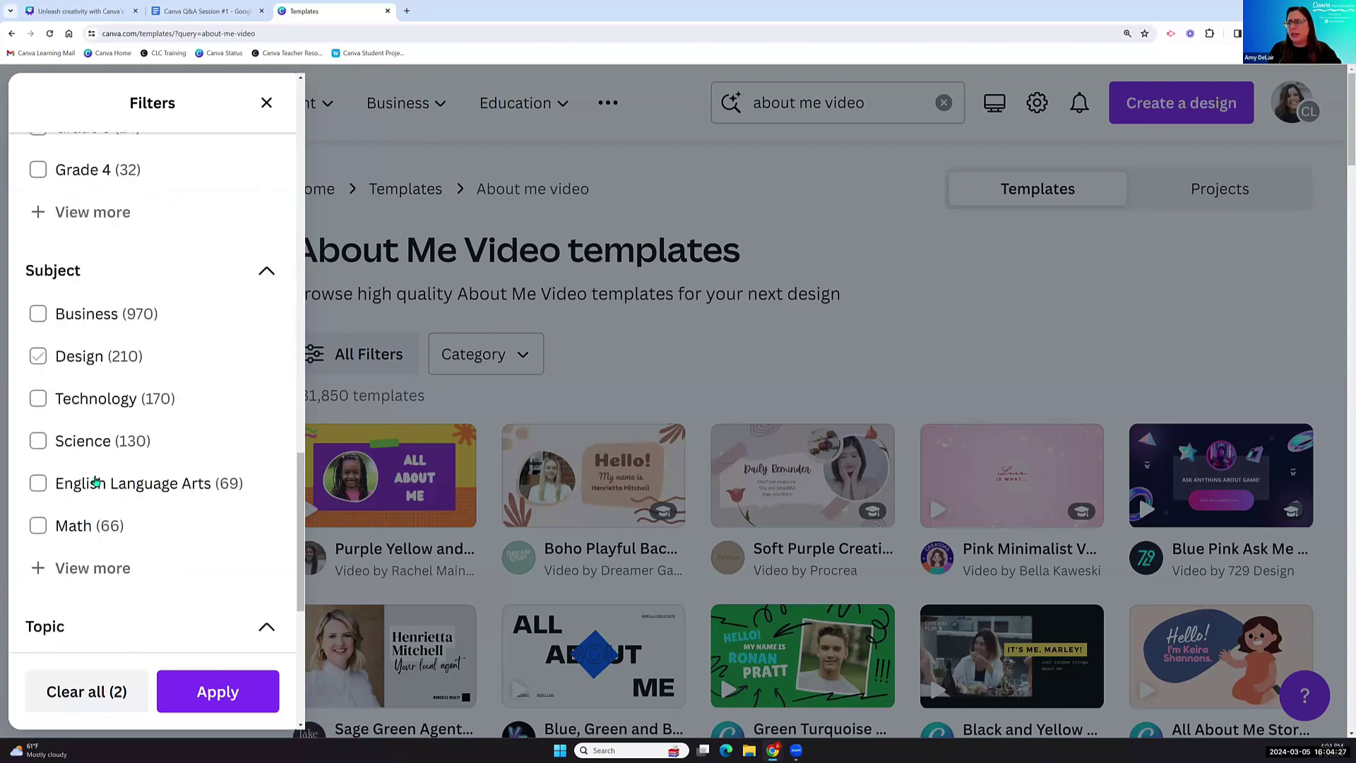
scroll(162, 565, "down", 3)
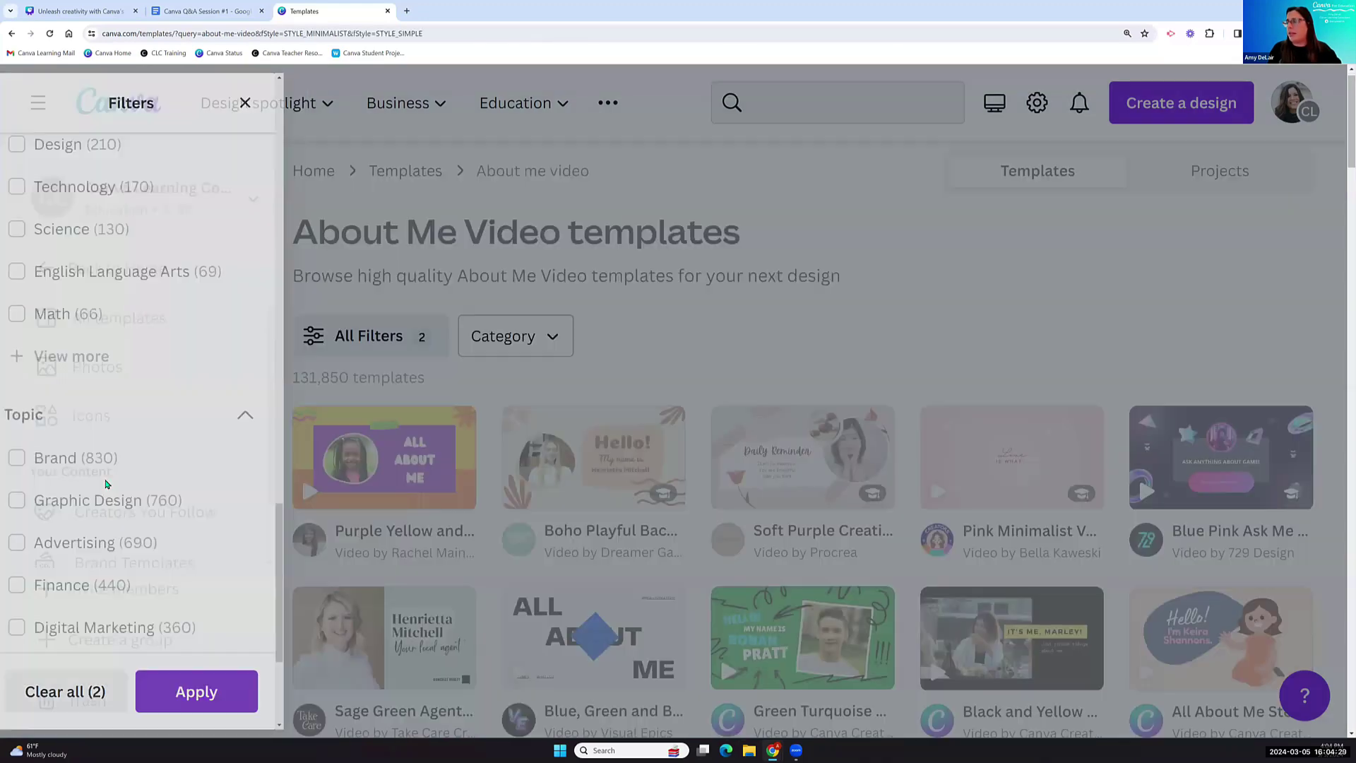
scroll(525, 530, "down", 3)
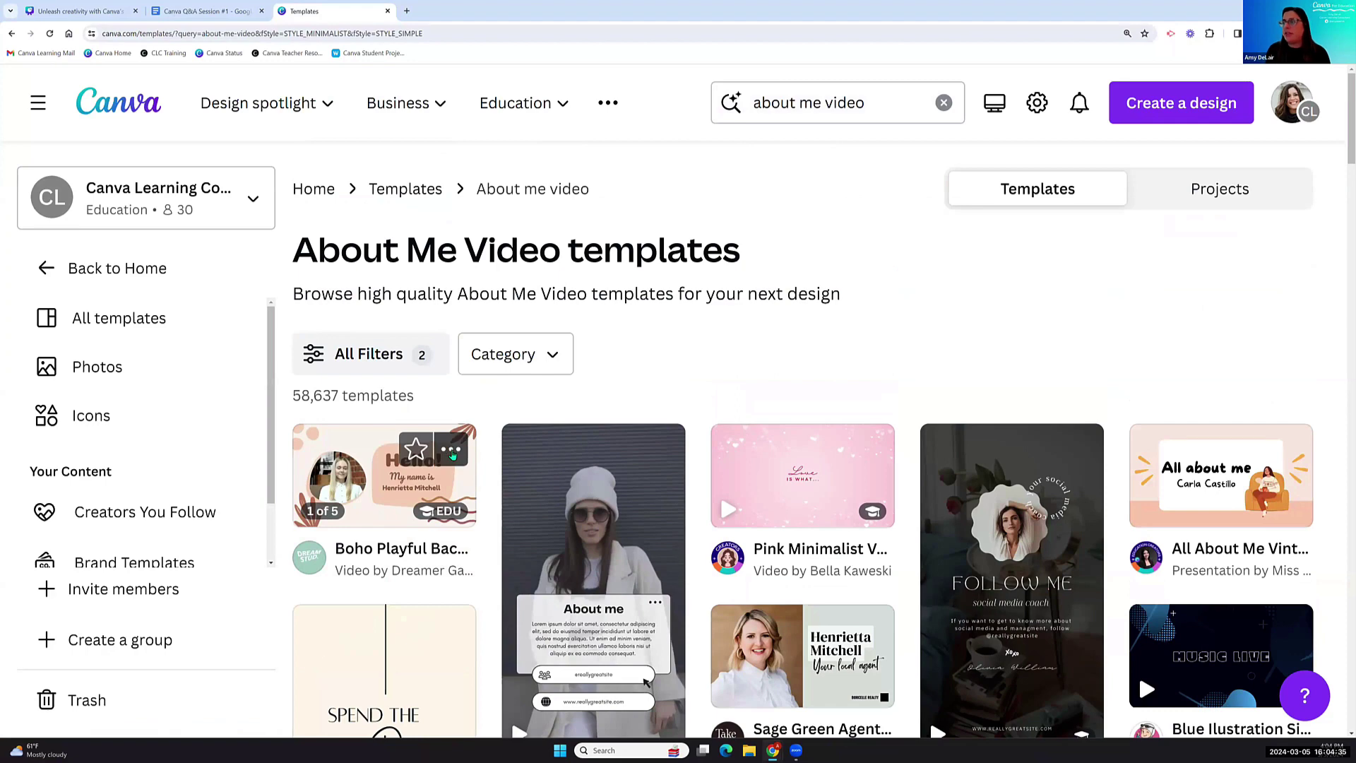
Preview the Boho Playful Back to School Student Intro Video template and open it for customization.
left_click(452, 452)
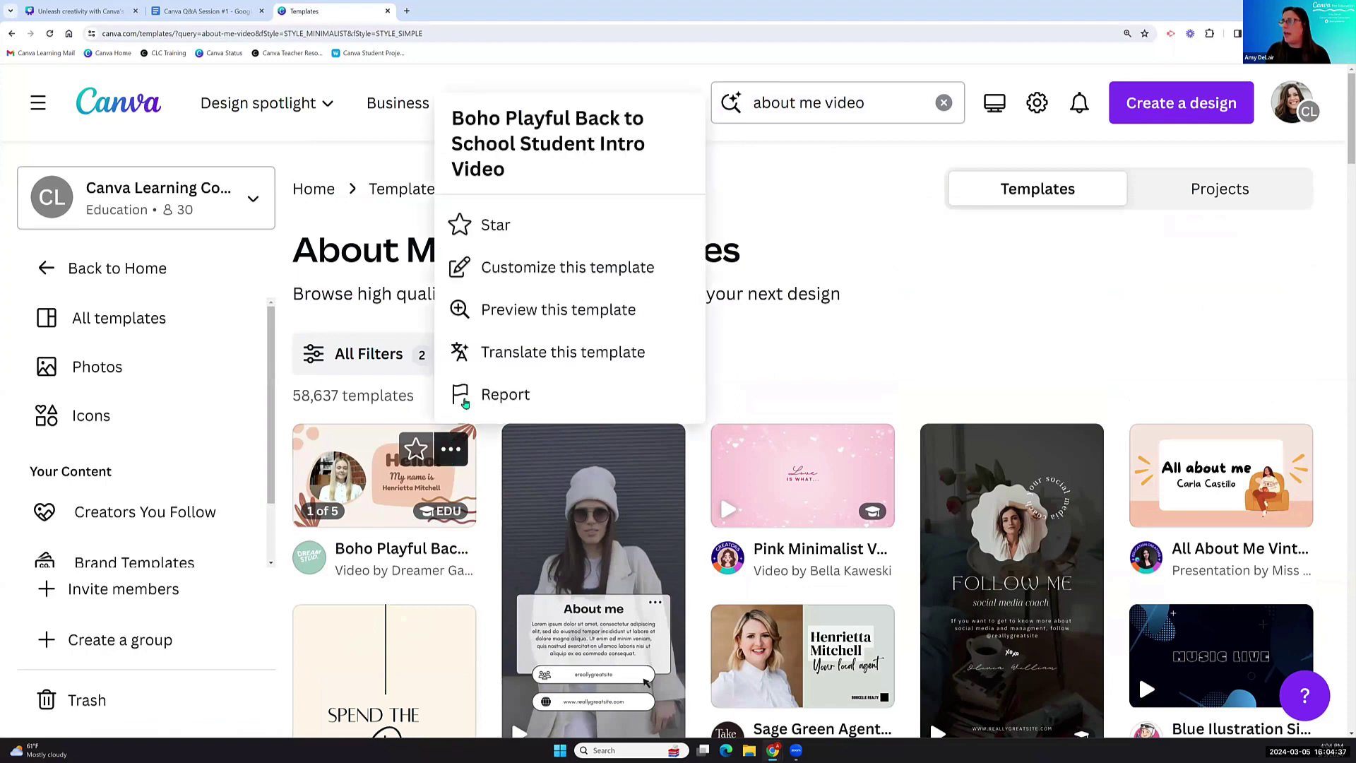
left_click(516, 311)
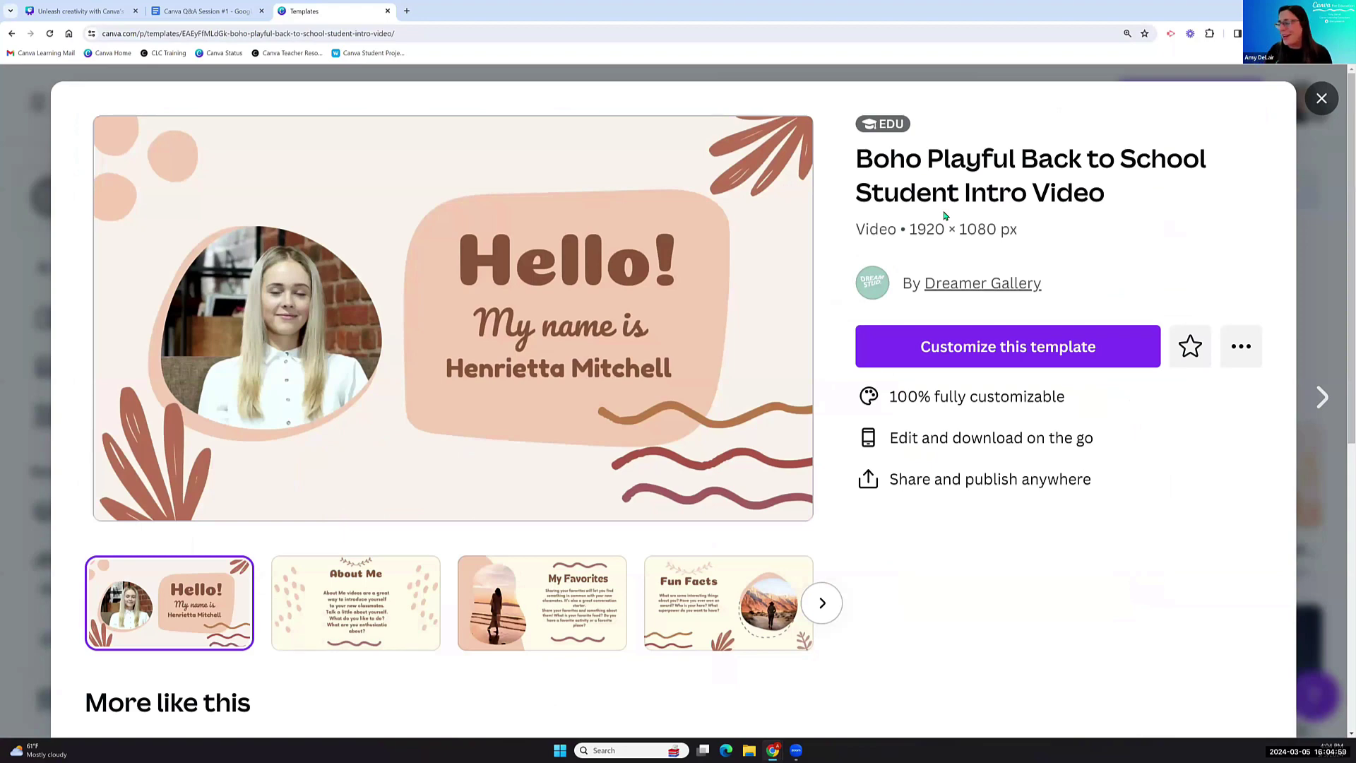
left_click(893, 354)
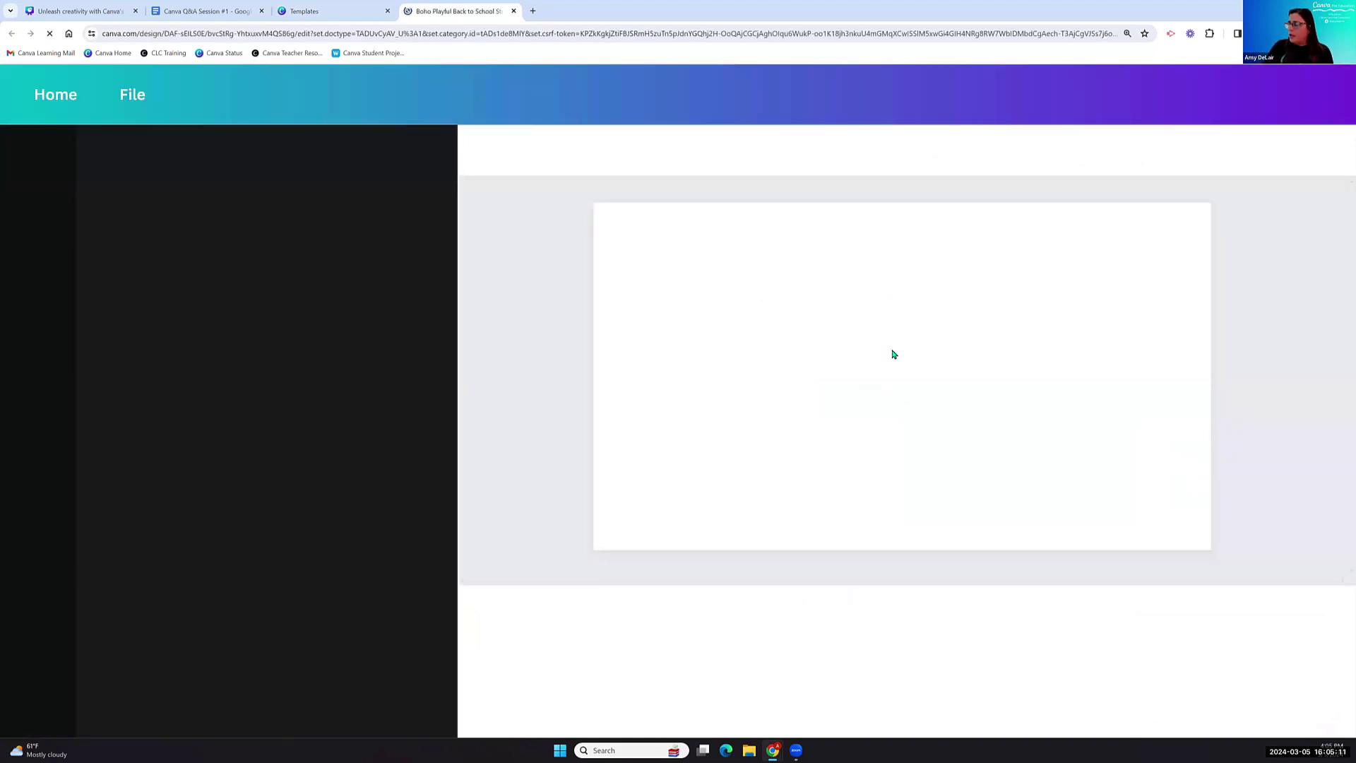
Leave the template preview, return to the home page and browse its Videos section, from video formats to the video template collections.
left_click(325, 11)
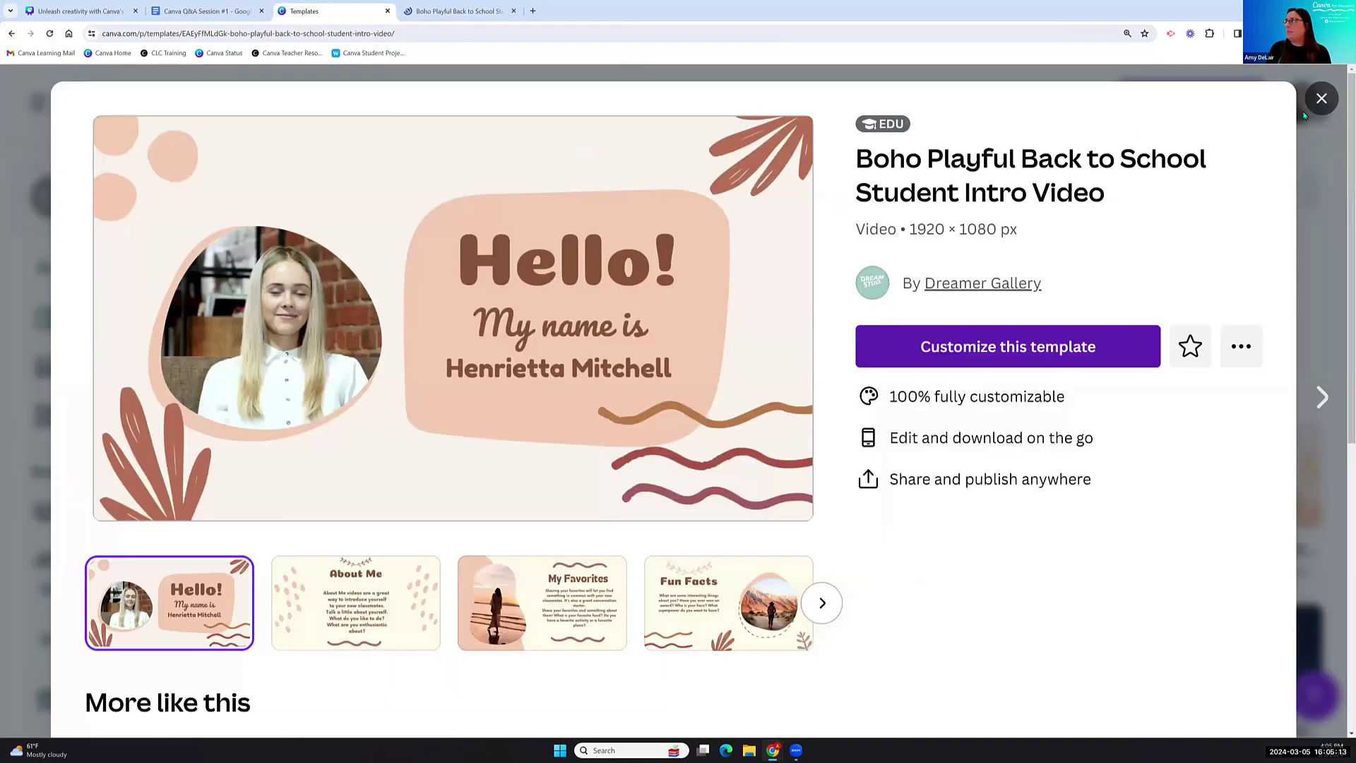
key("Escape")
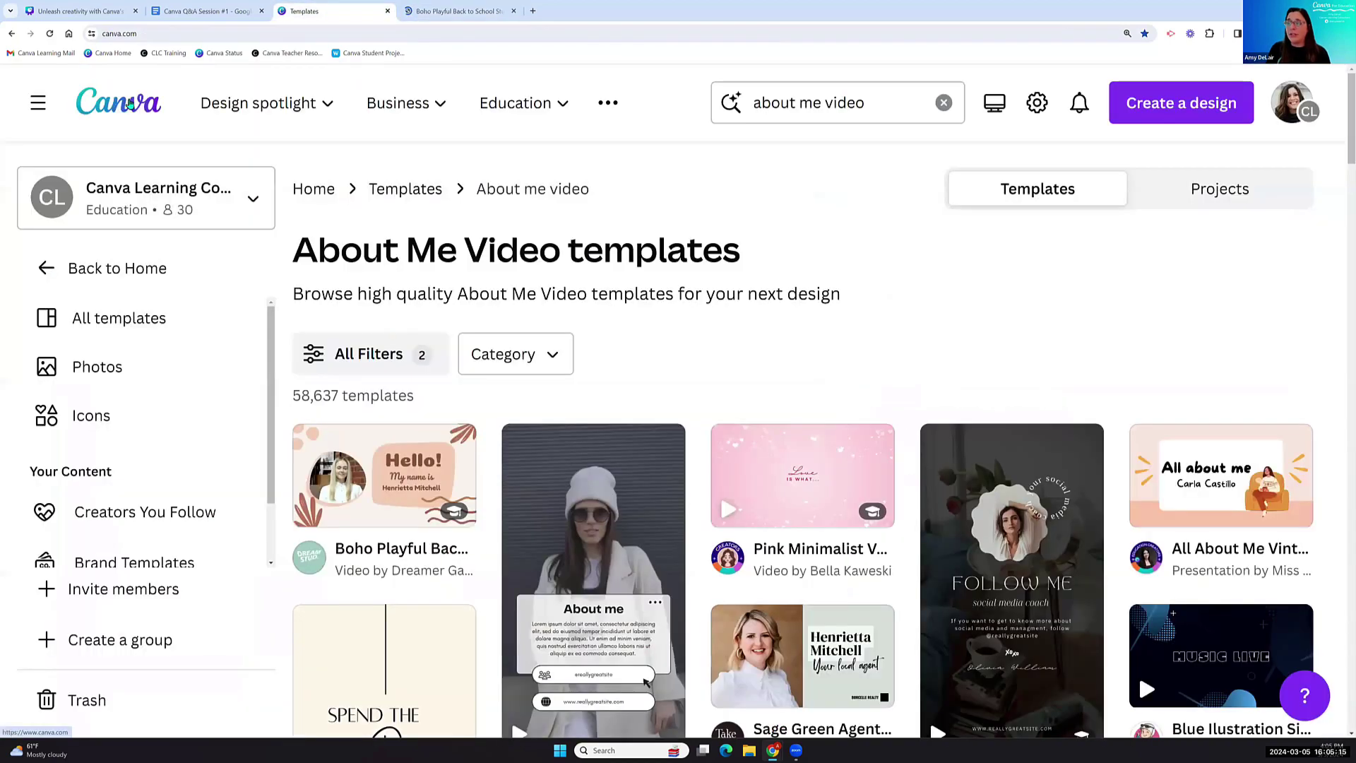
left_click(129, 105)
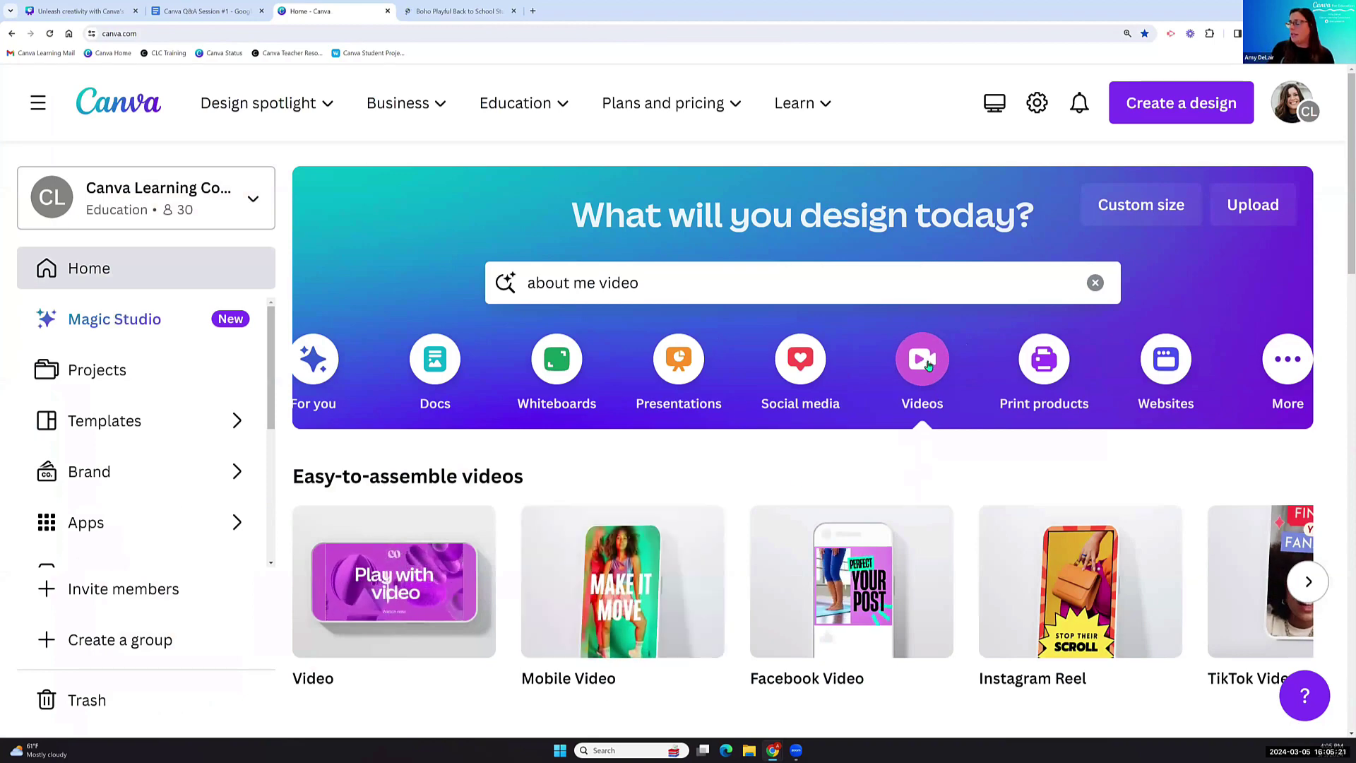
scroll(1068, 449, "down", 2)
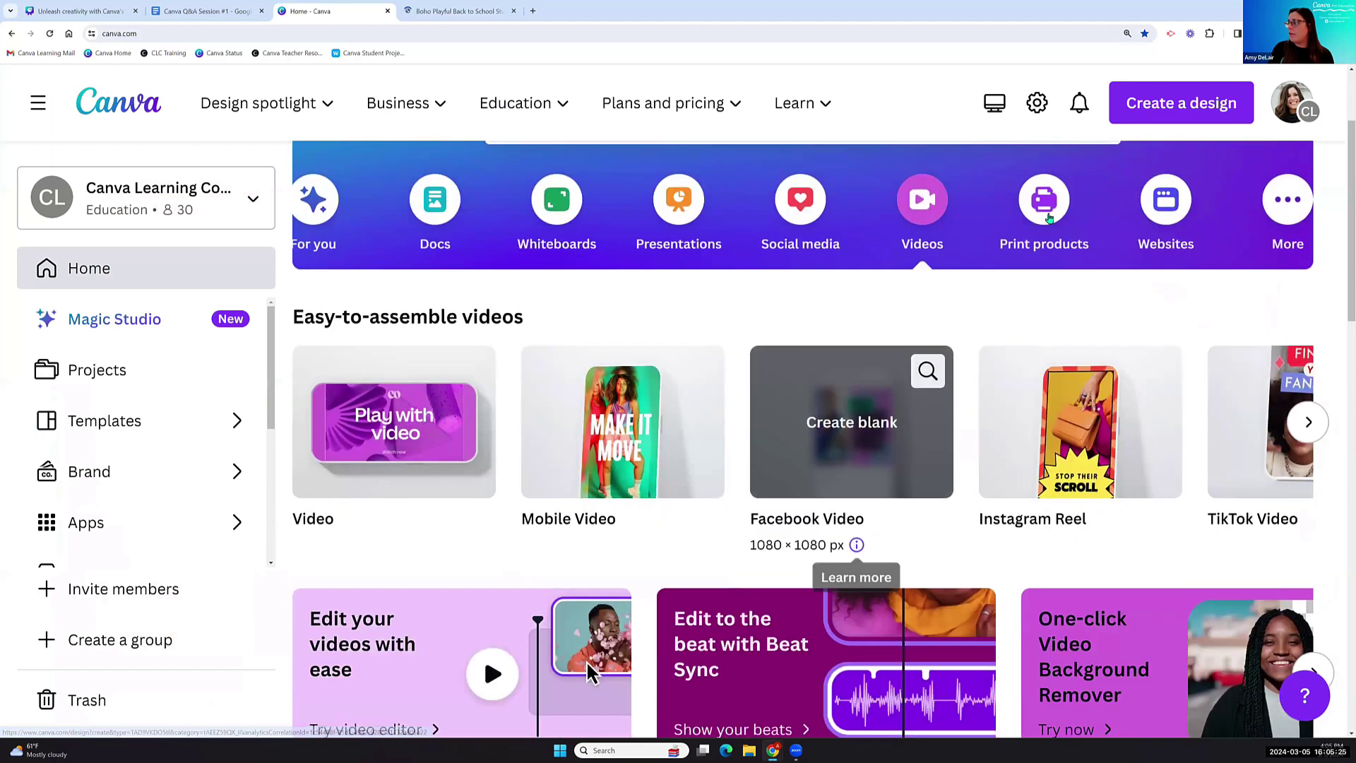
scroll(856, 551, "down", 2)
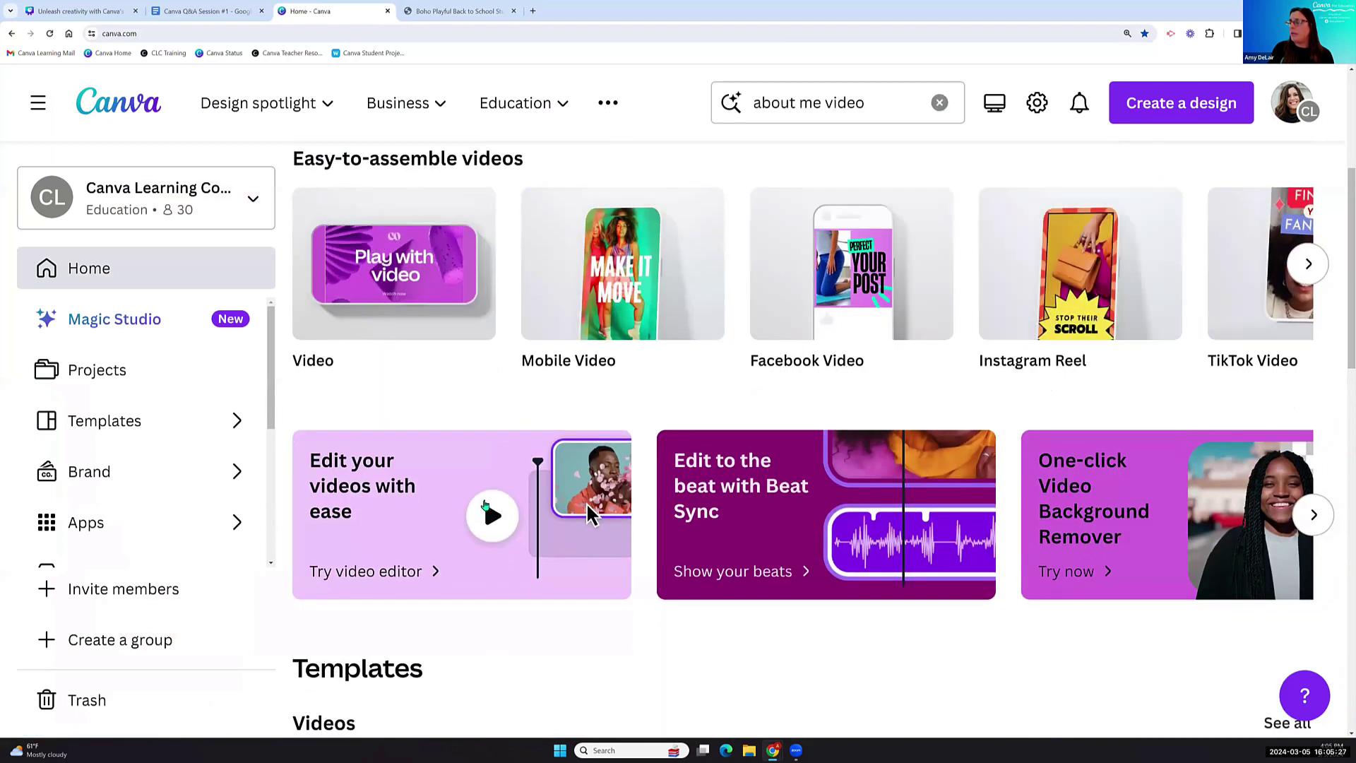
scroll(483, 507, "down", 2)
scroll(483, 507, "down", 7)
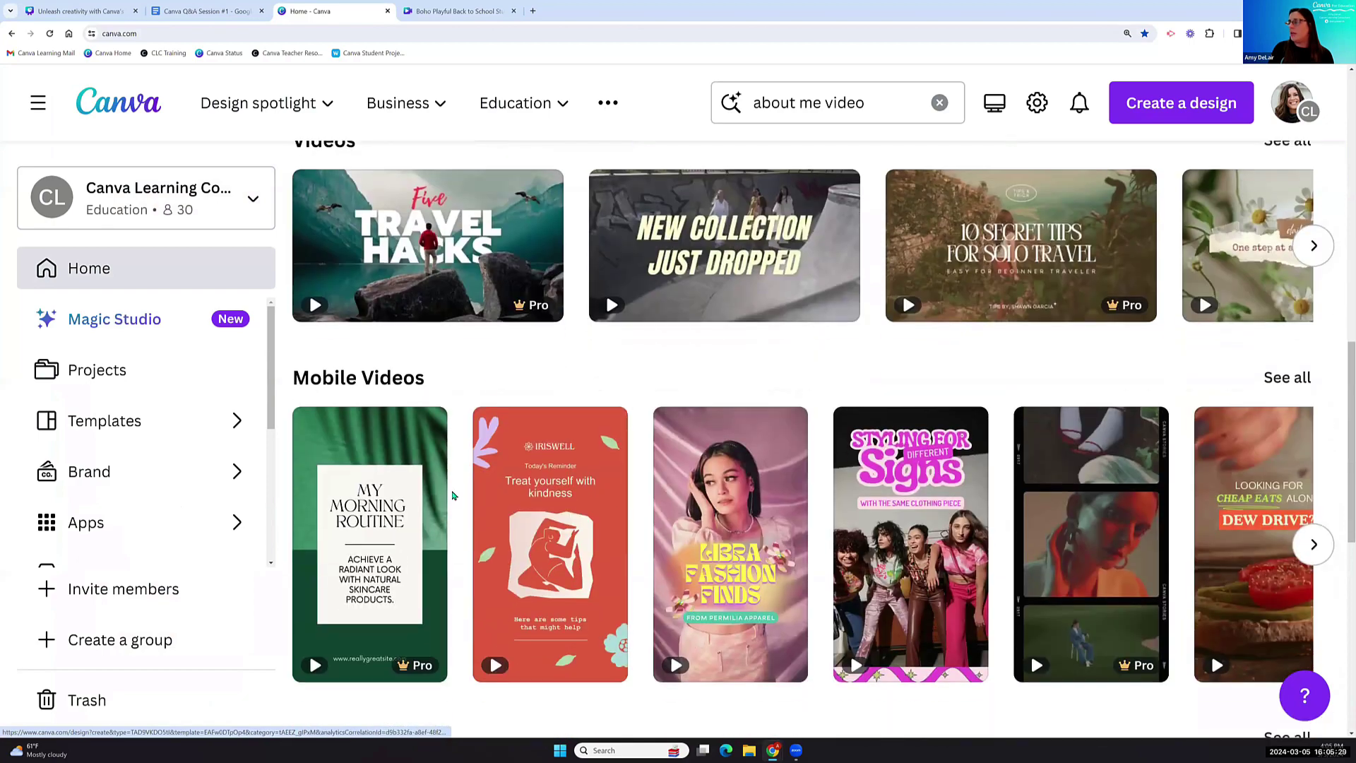
scroll(1089, 558, "down", 3)
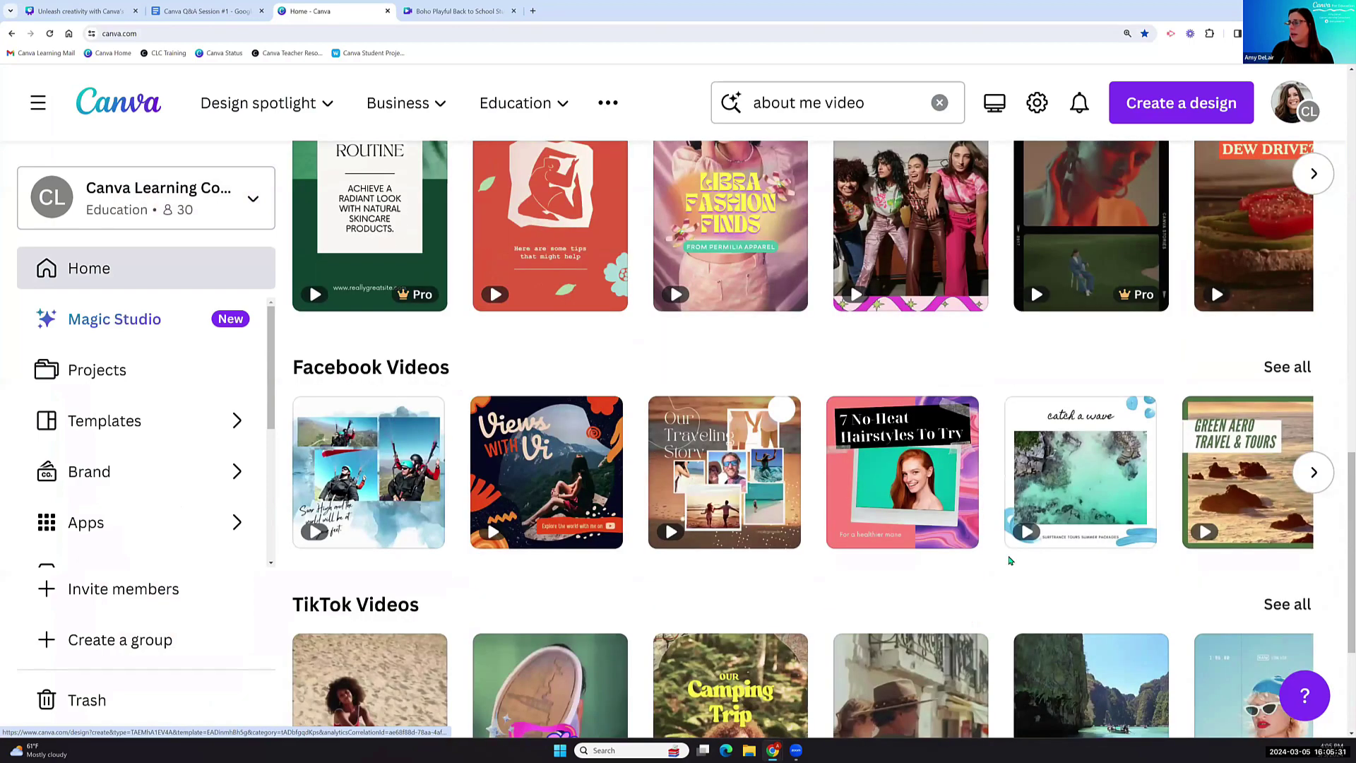
scroll(571, 454, "up", 12)
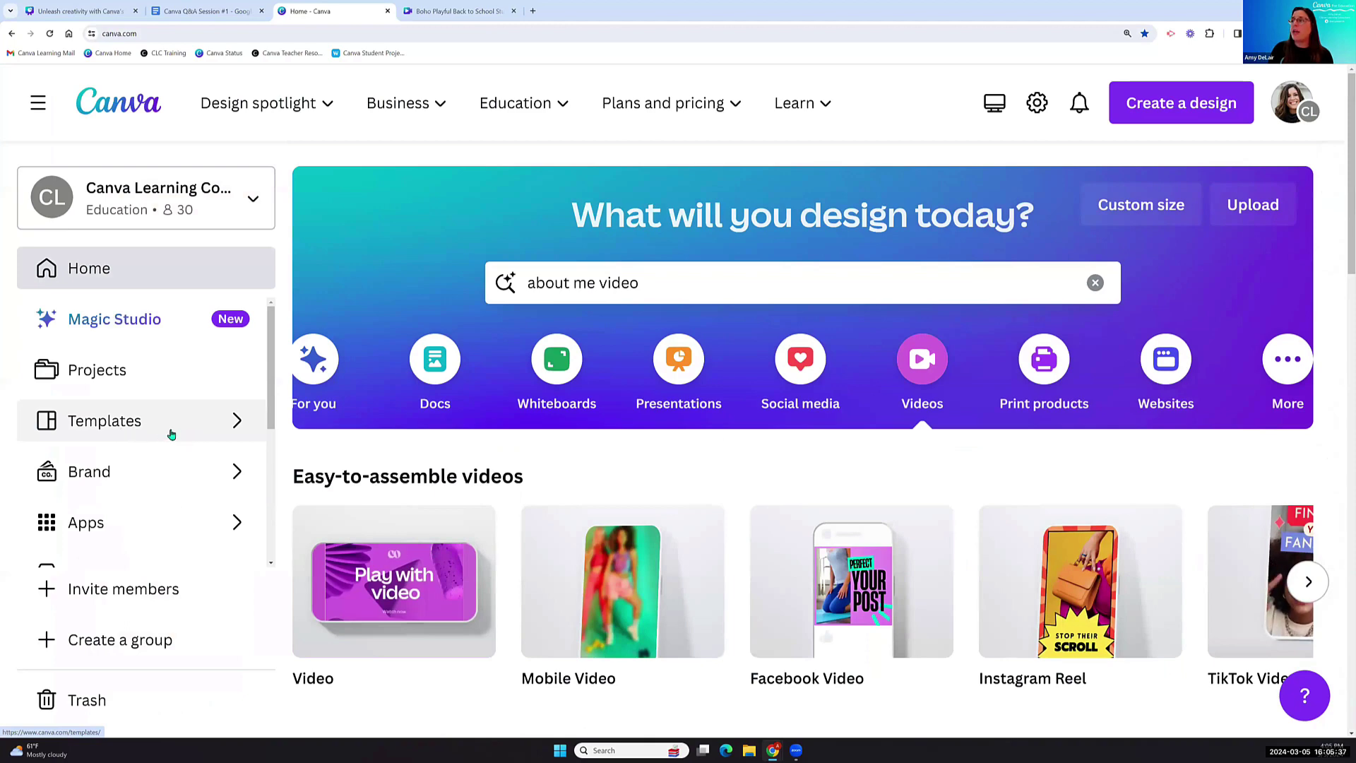
Revisit the home page's template search and the Boho Playful Back to School Student Intro Video open in the editor.
left_click(710, 285)
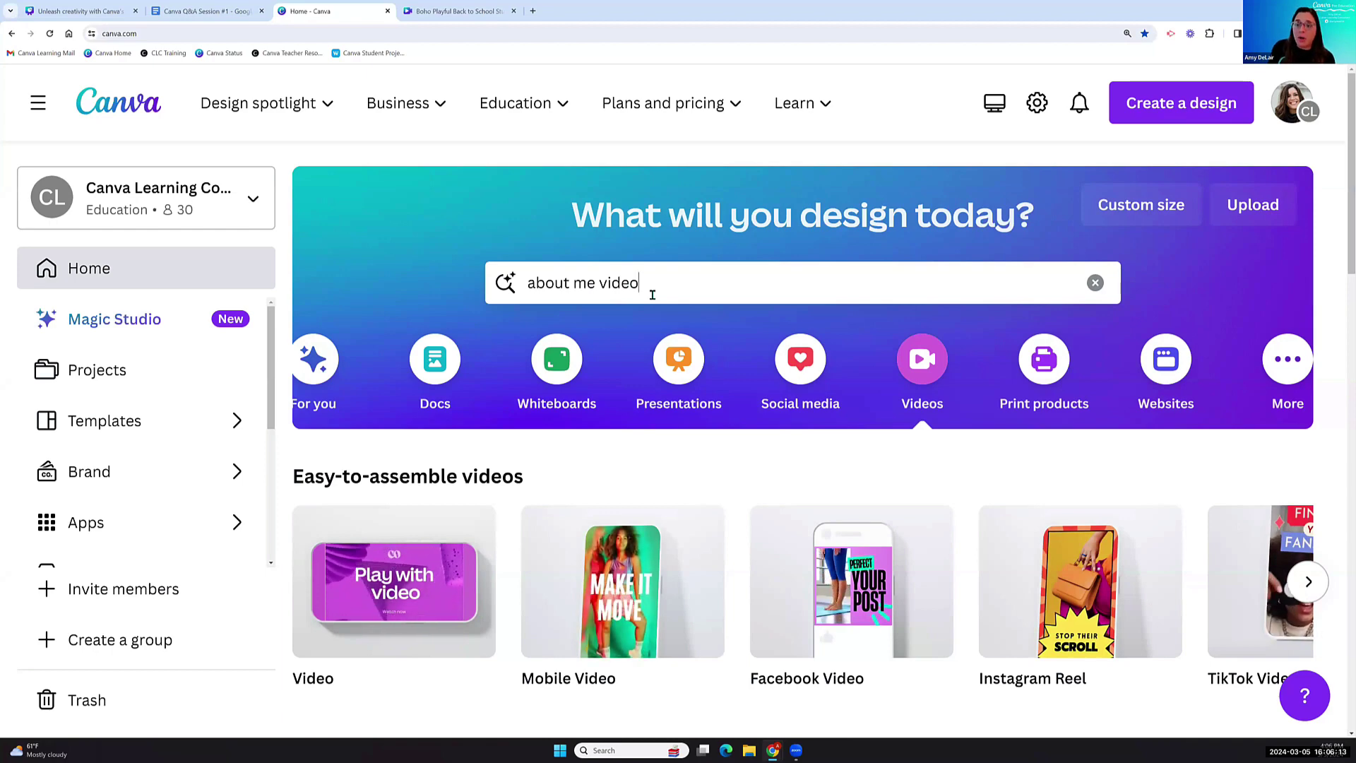
left_click(461, 12)
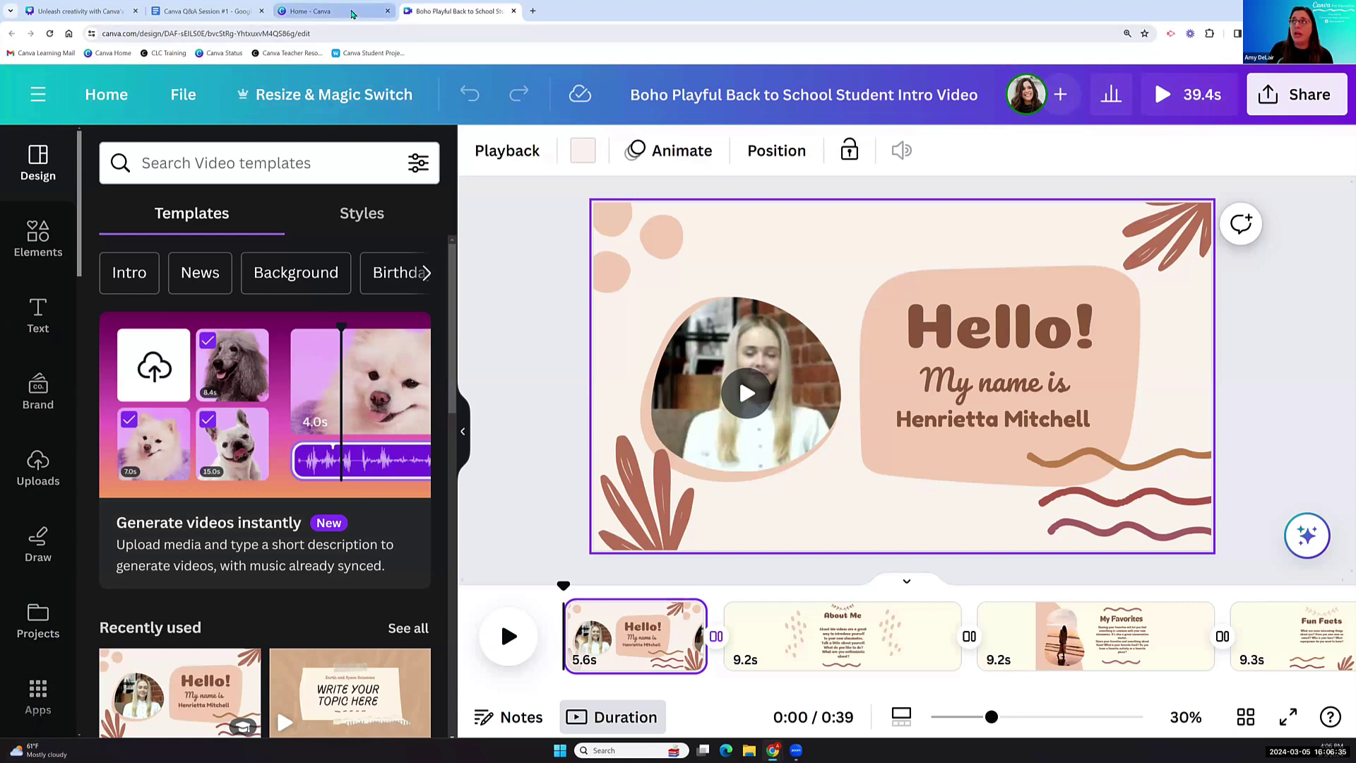
left_click(325, 11)
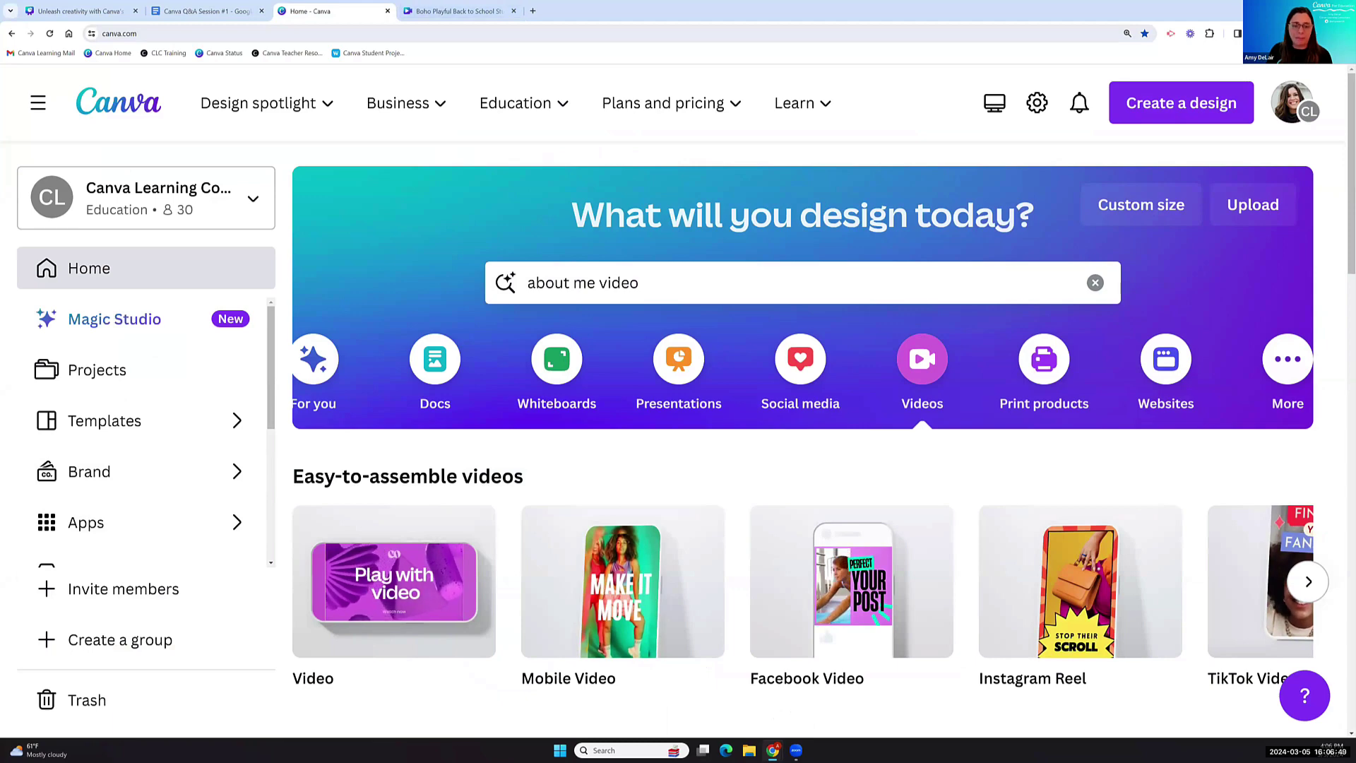
left_click(479, 11)
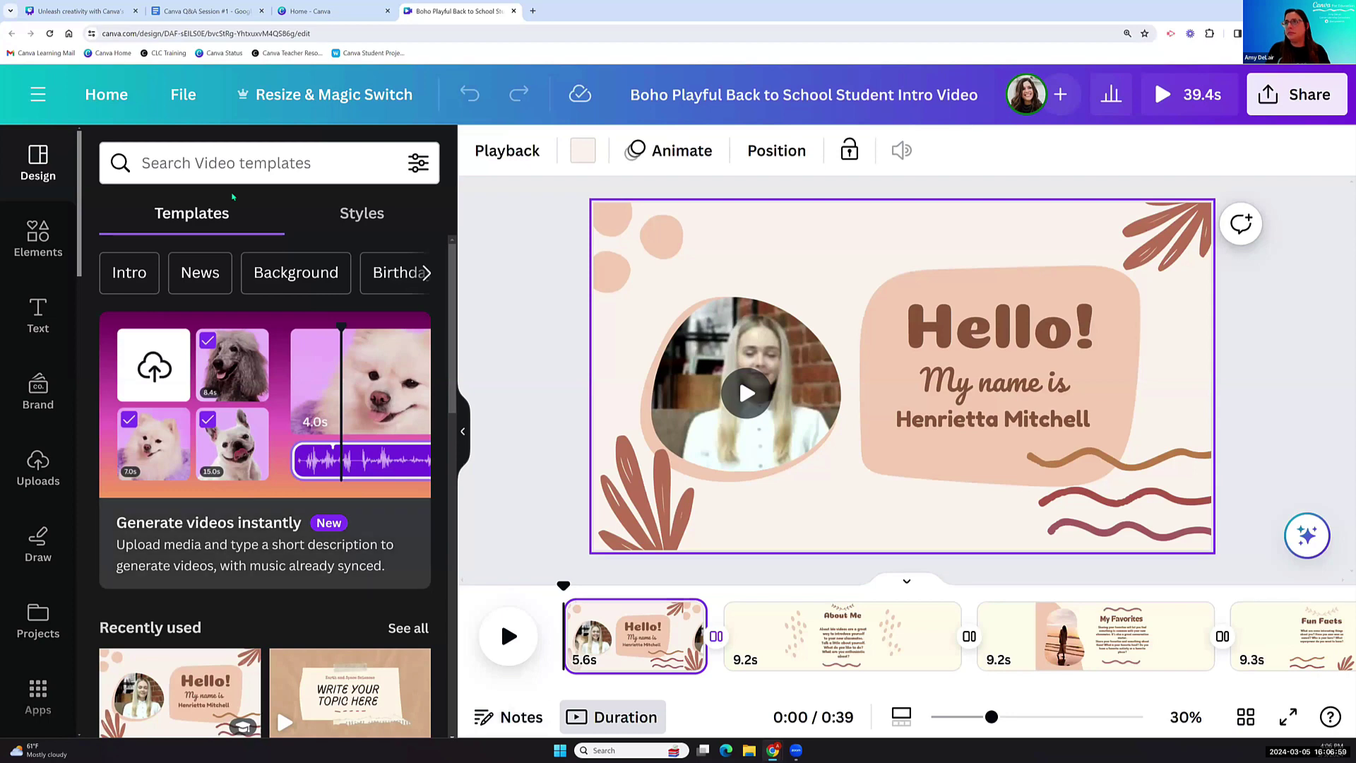
Switch to the "Unleash creativity with Canva's Video Suite" deck and present it full screen from page 28.
left_click(90, 7)
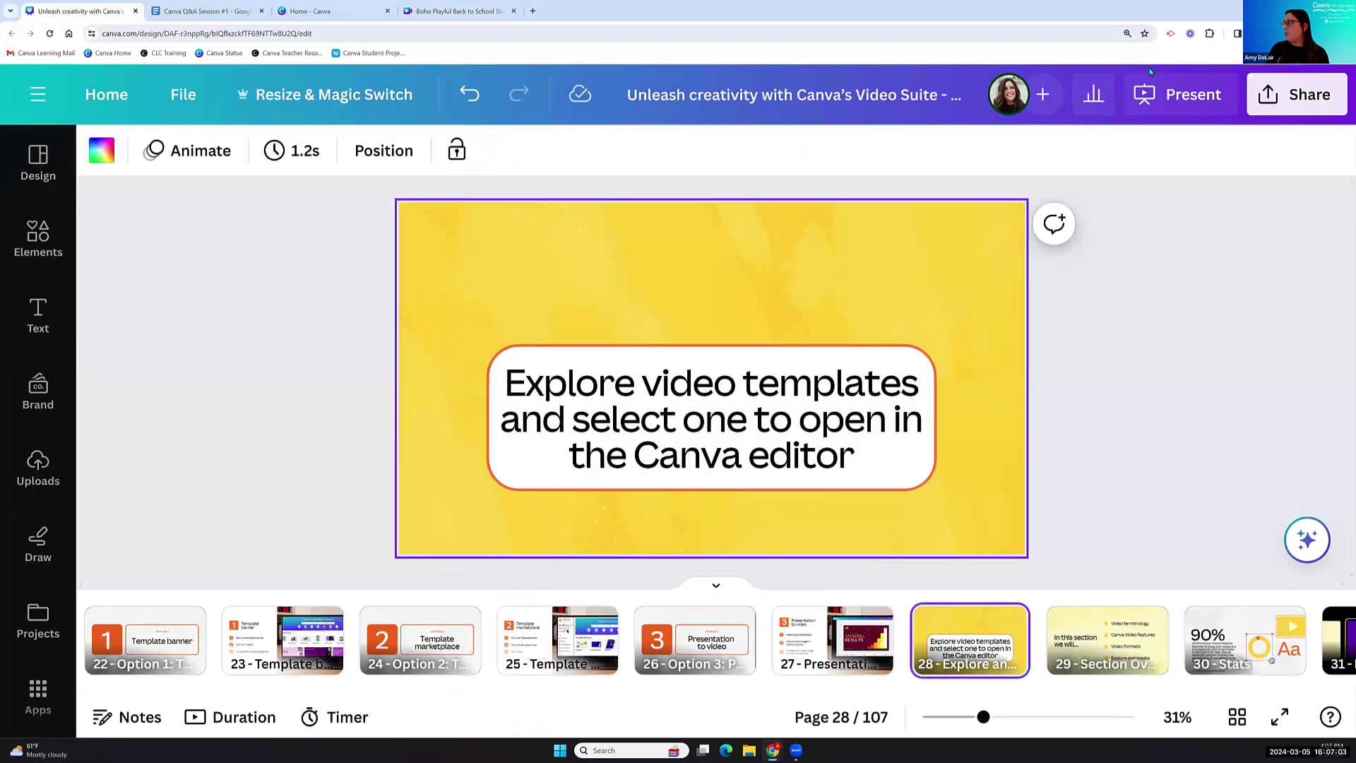
left_click(1151, 91)
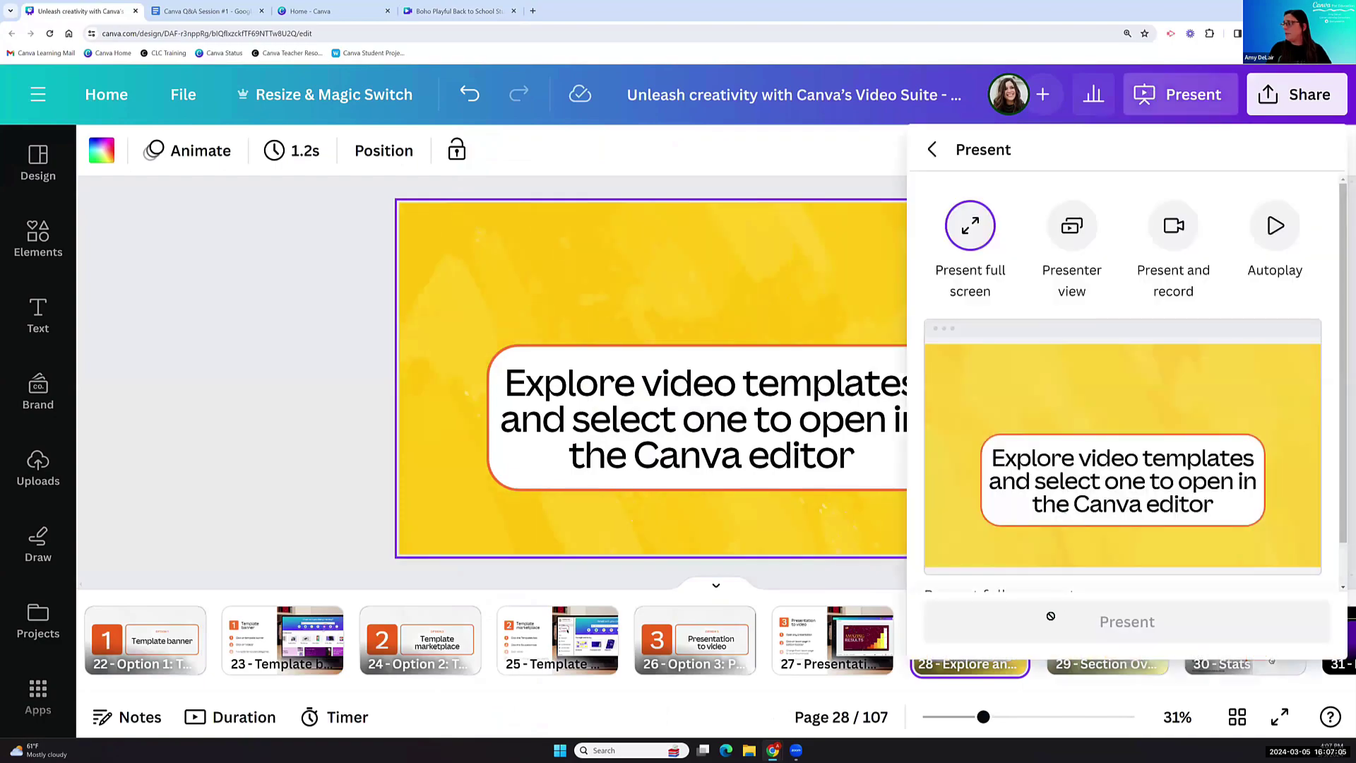
left_click(1126, 621)
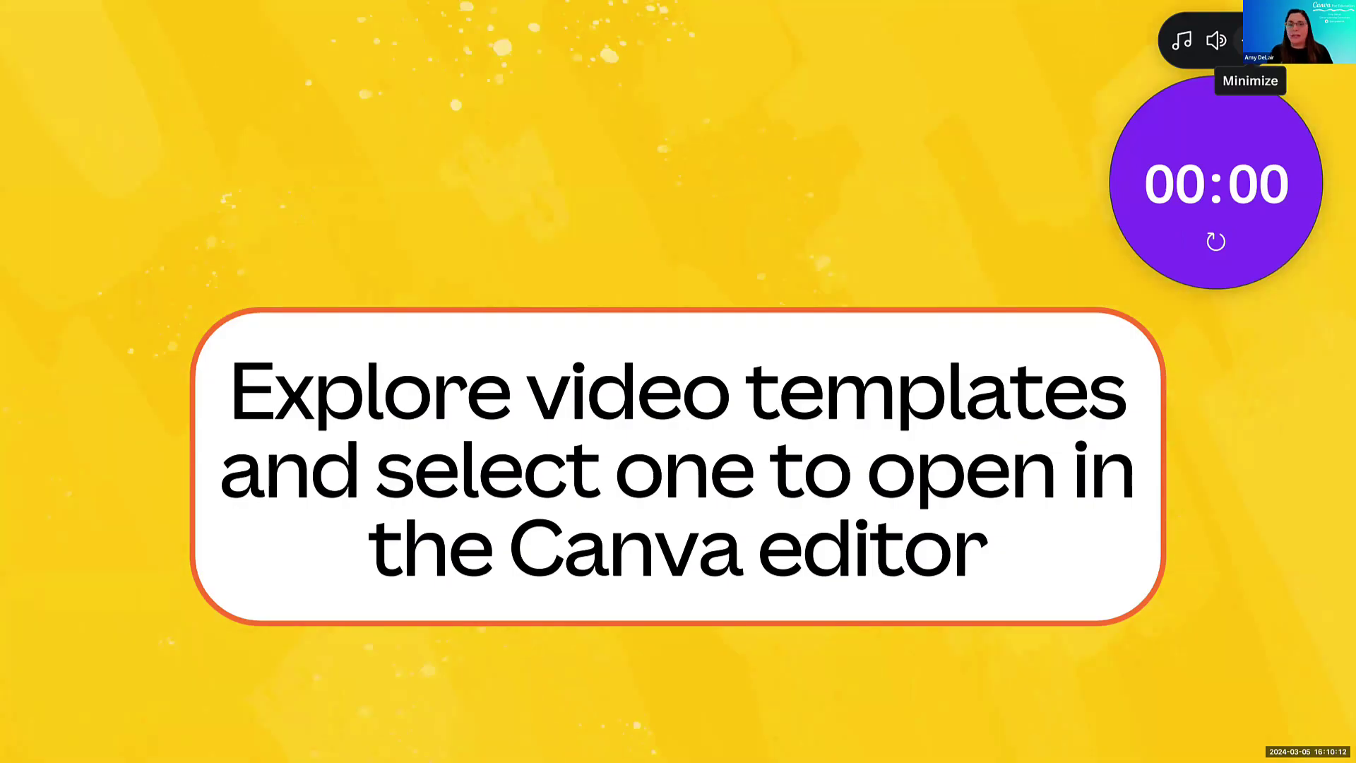
Minimize the timer and advance the presentation past the section overview to the 90% visual information slide.
left_click(1246, 42)
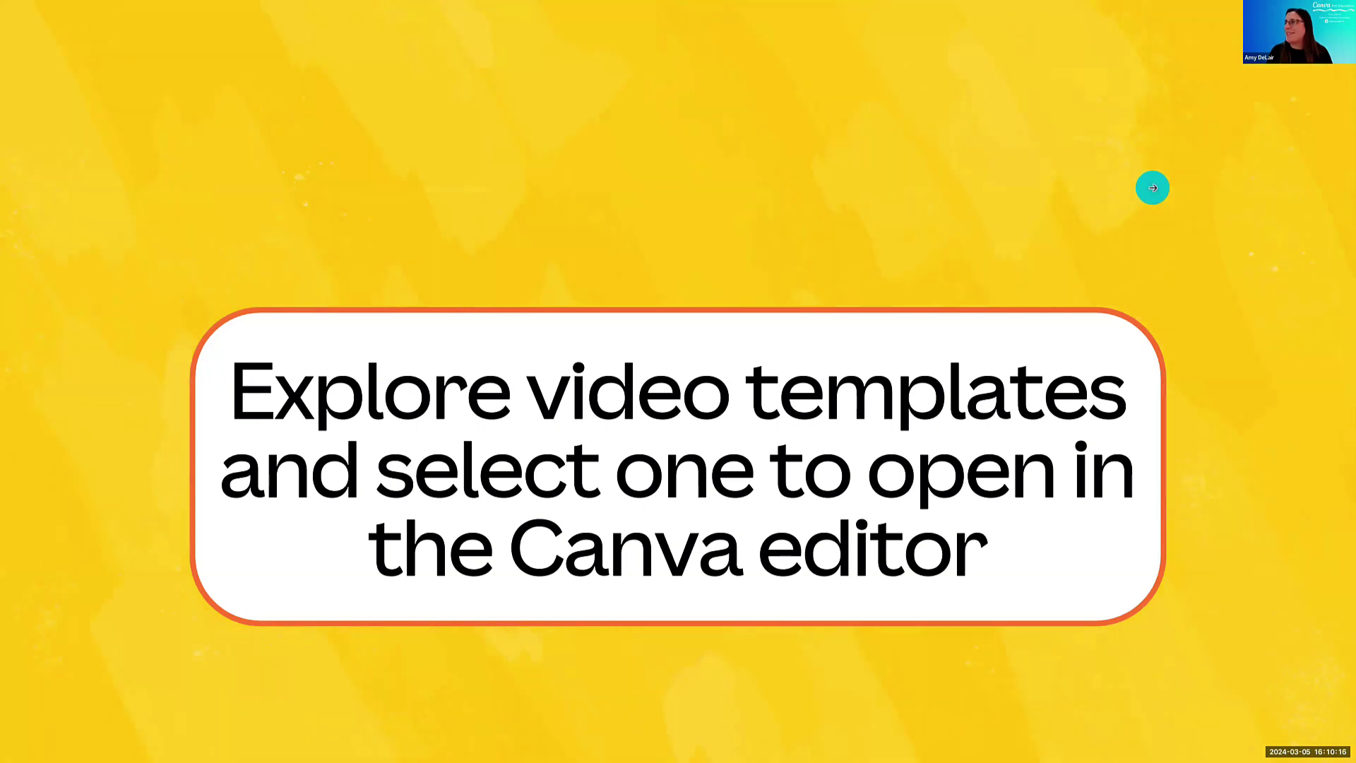
key("Right")
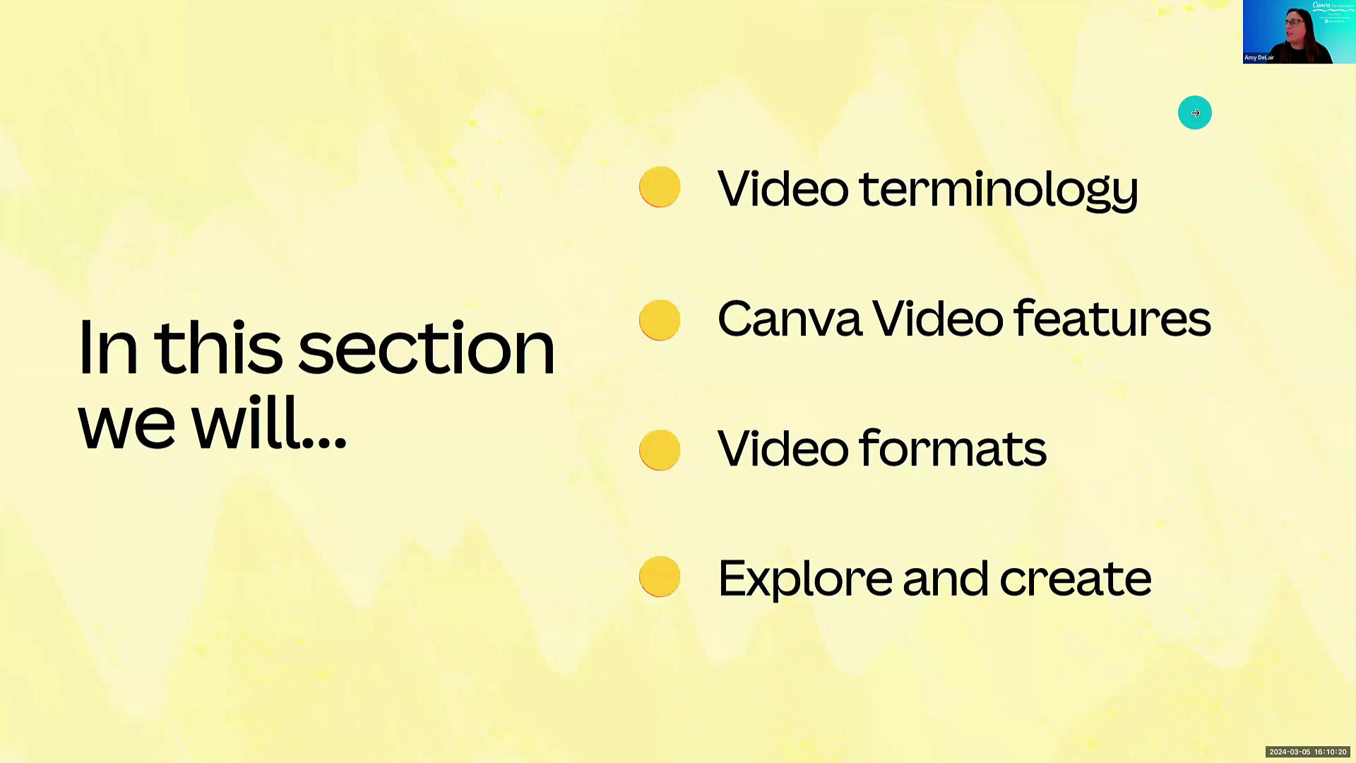
left_click(1195, 113)
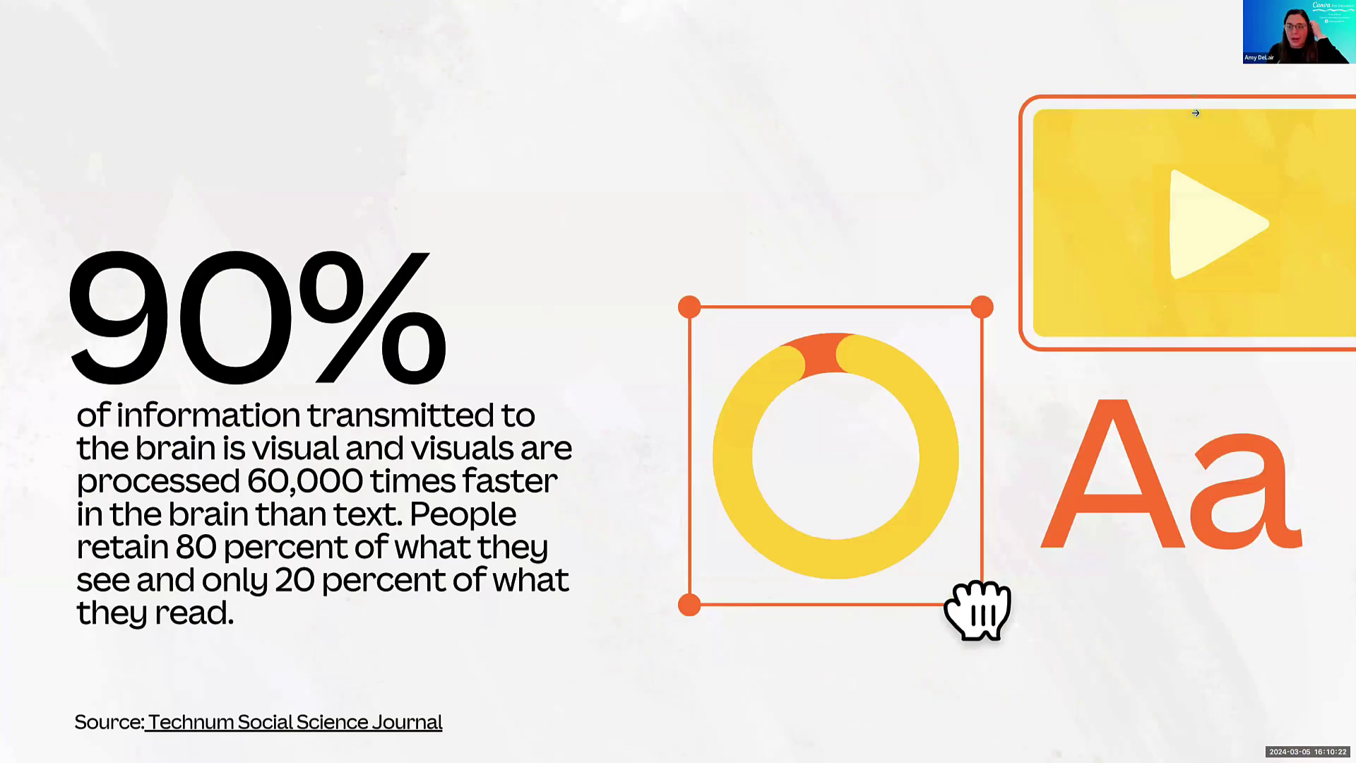
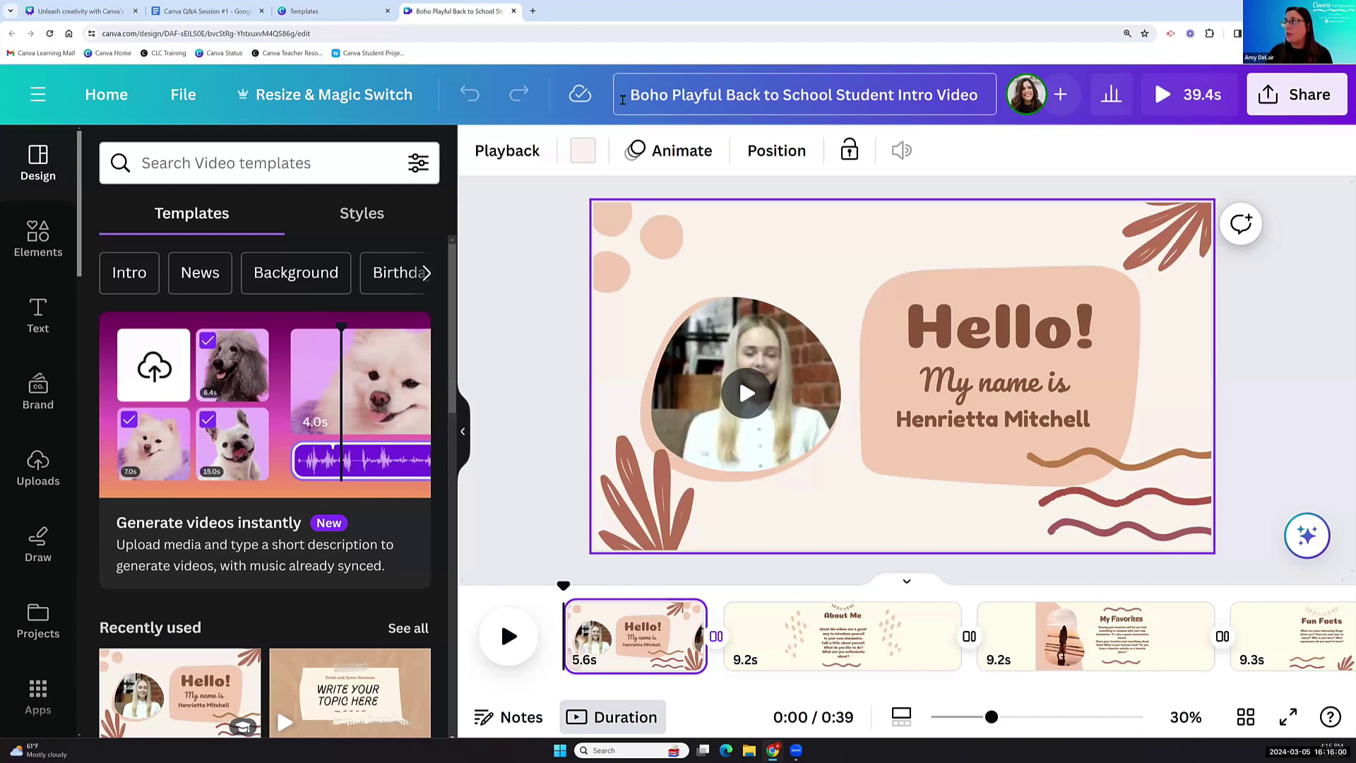
Rename the student intro video design as "Rename this something you will remember".
left_click(622, 100)
triple_click(753, 99)
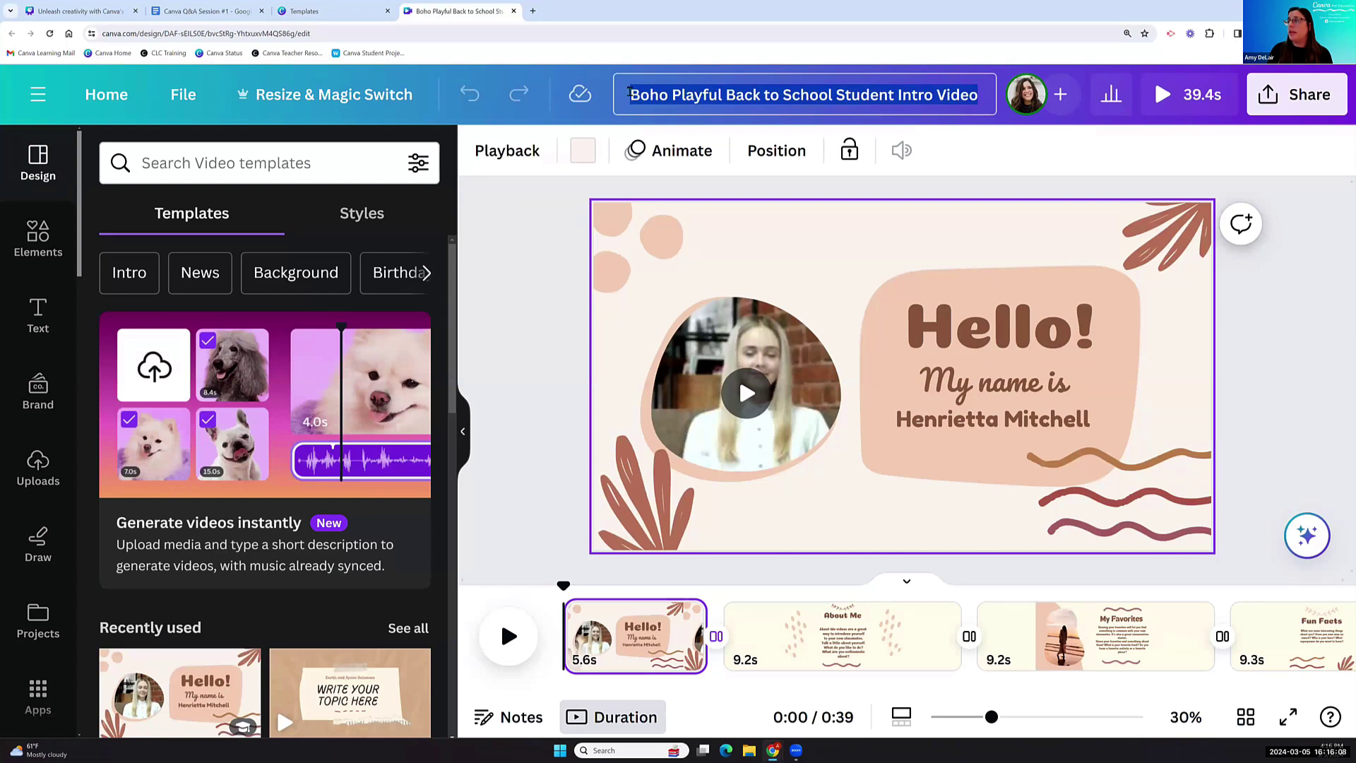
key("BackSpace")
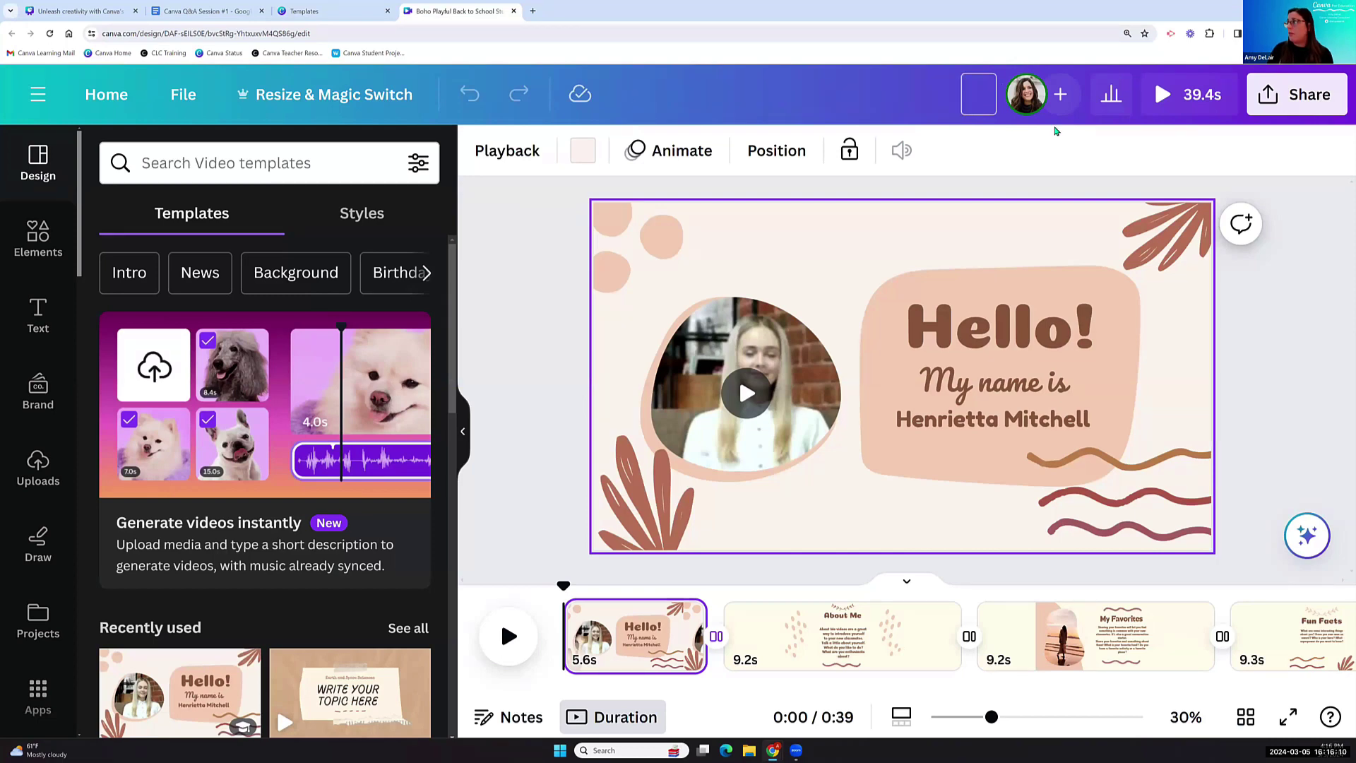
left_click(182, 96)
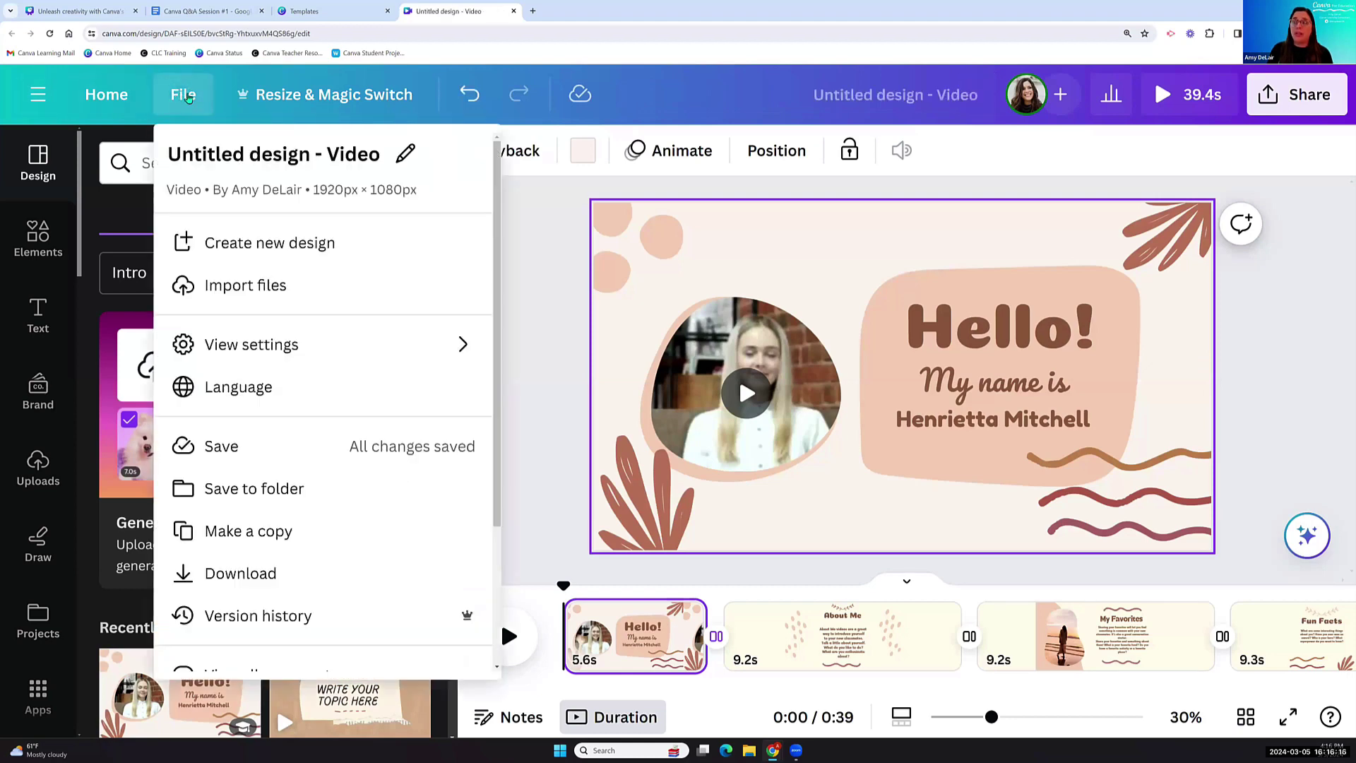
left_click(183, 156)
key("BackSpace")
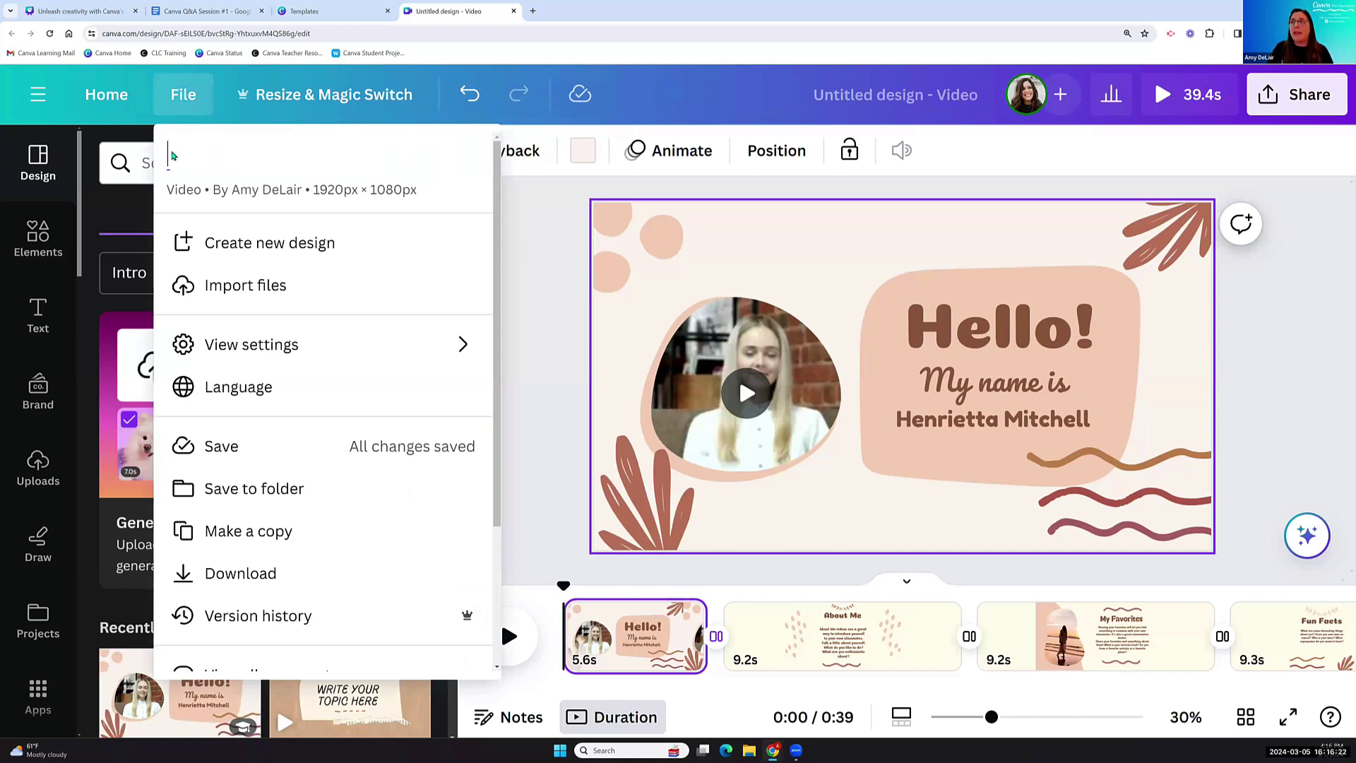
type("Rename this")
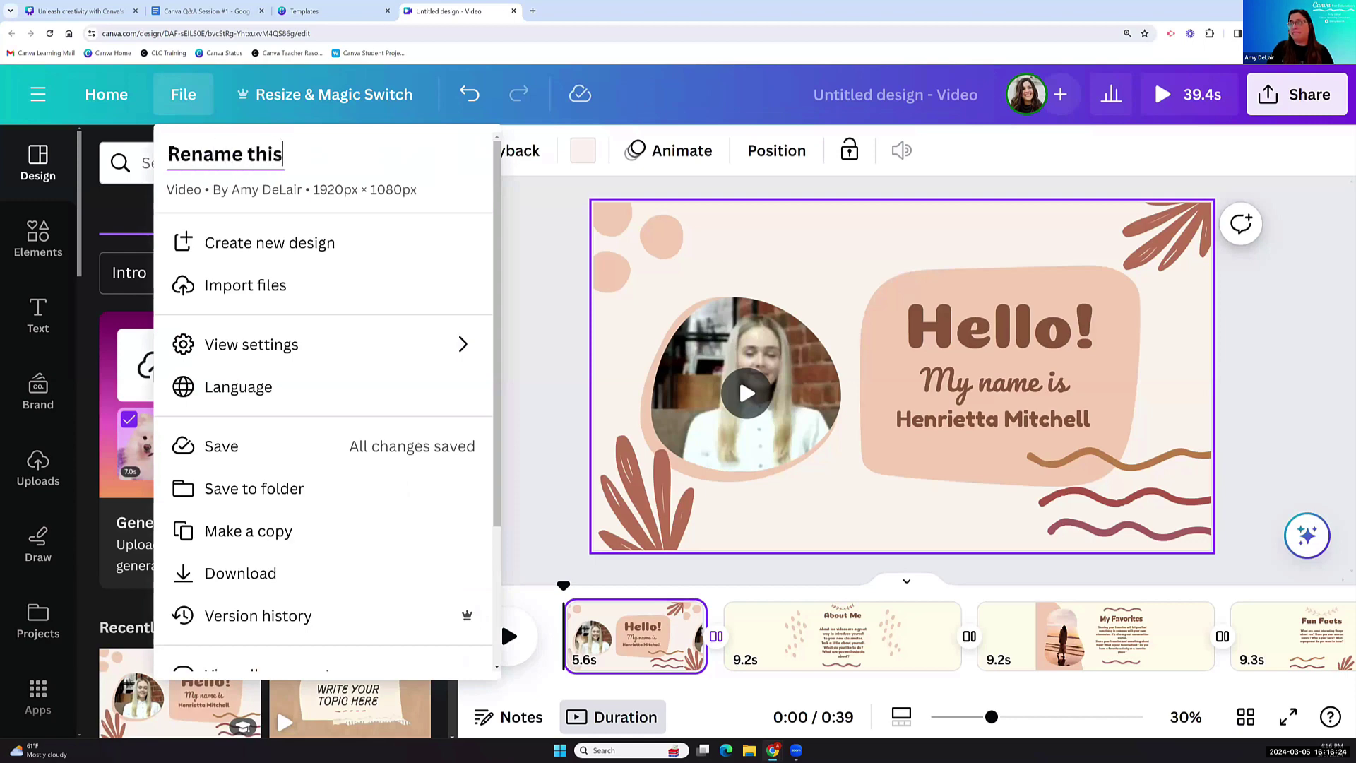
type(" something ")
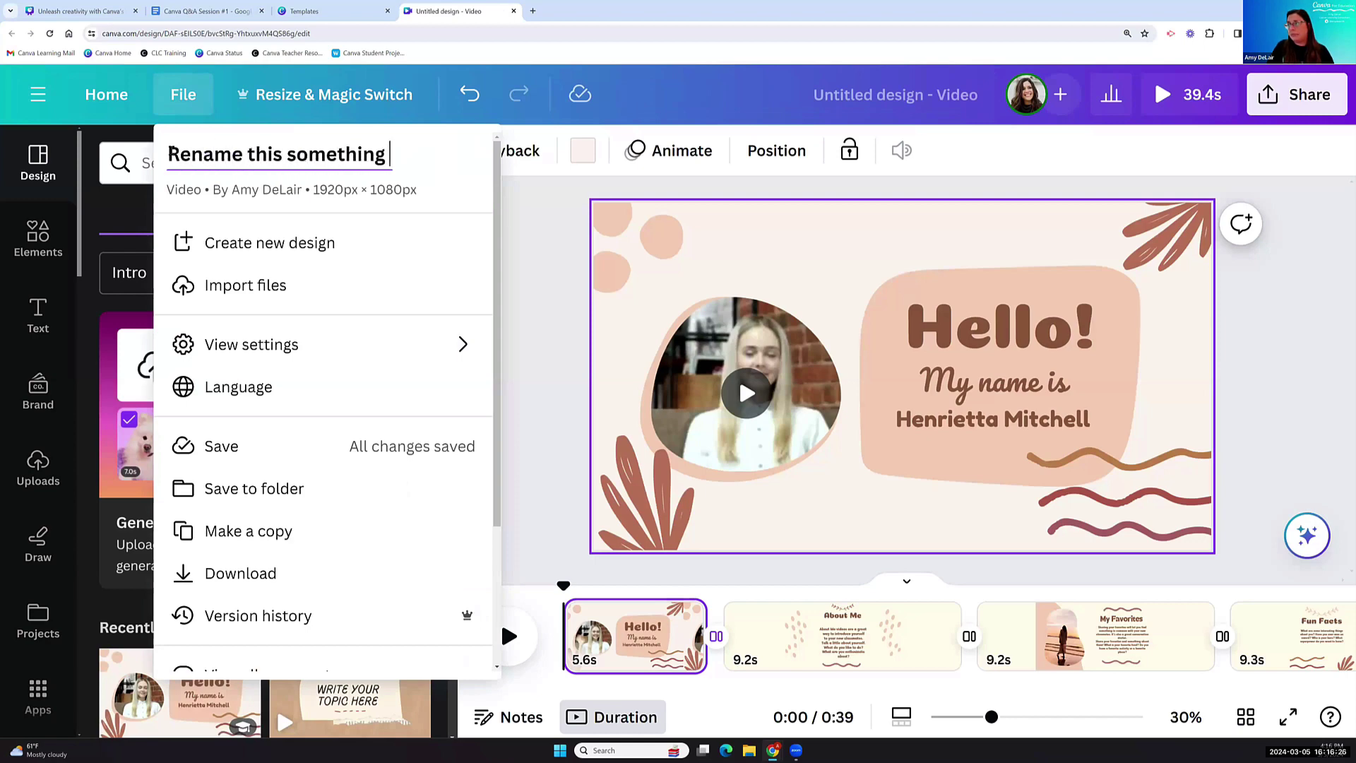
type("you will remember")
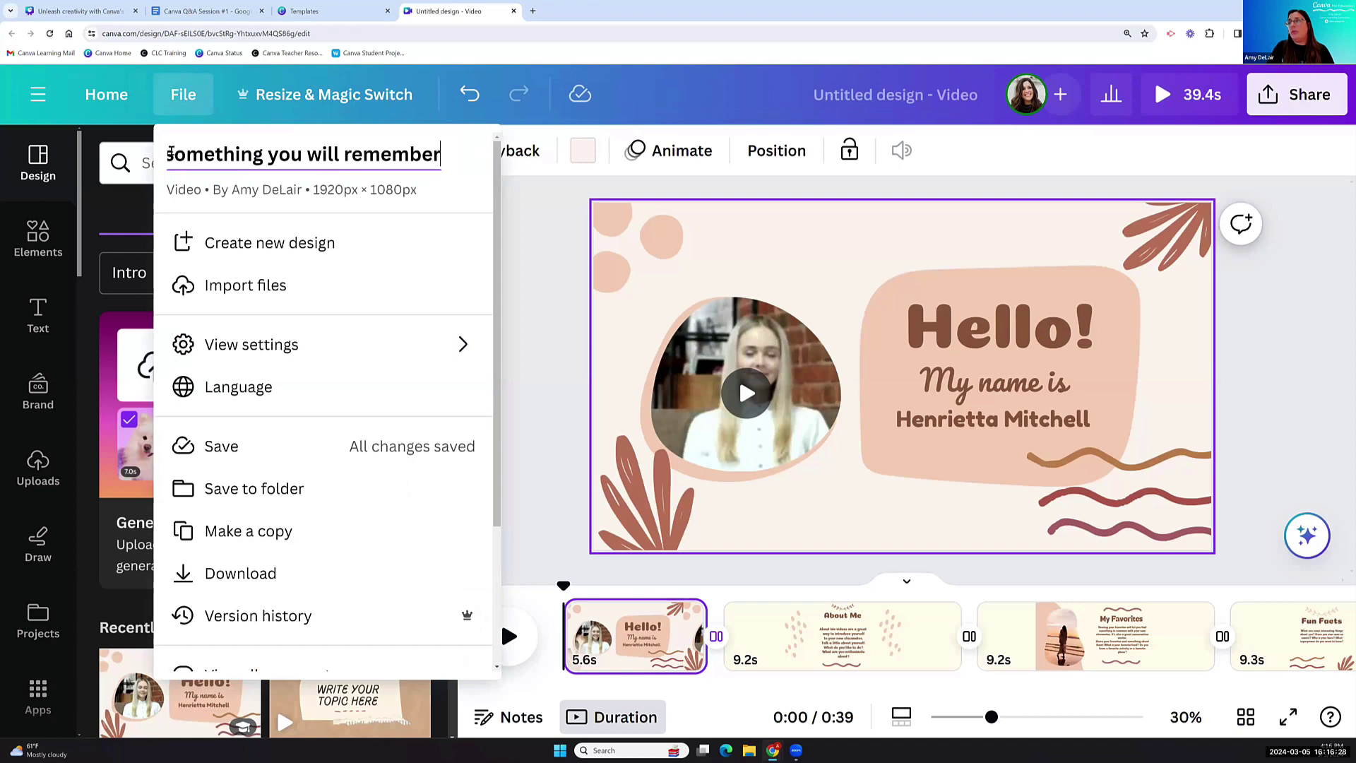
key("Return")
left_click(533, 265)
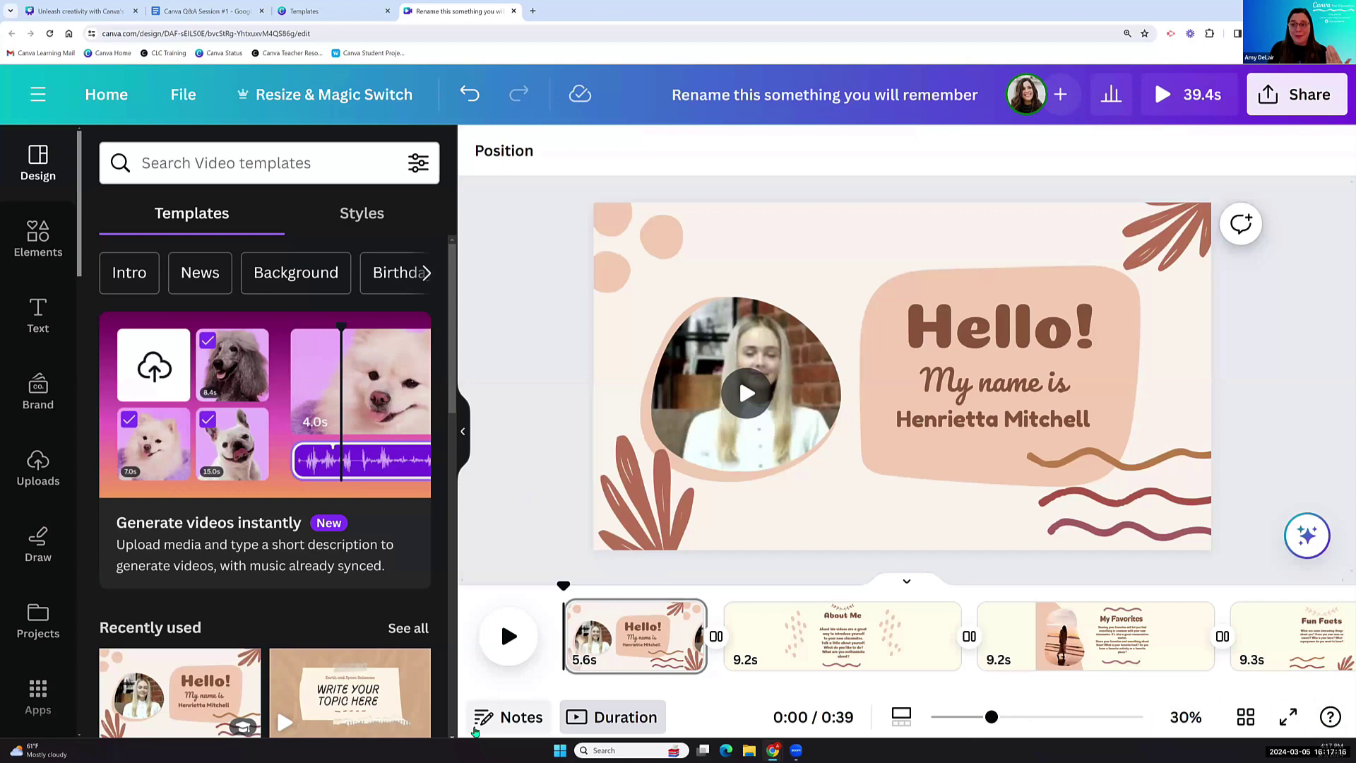
Switch the timeline from the duration view to numbered page thumbnails and back to durations.
left_click(614, 724)
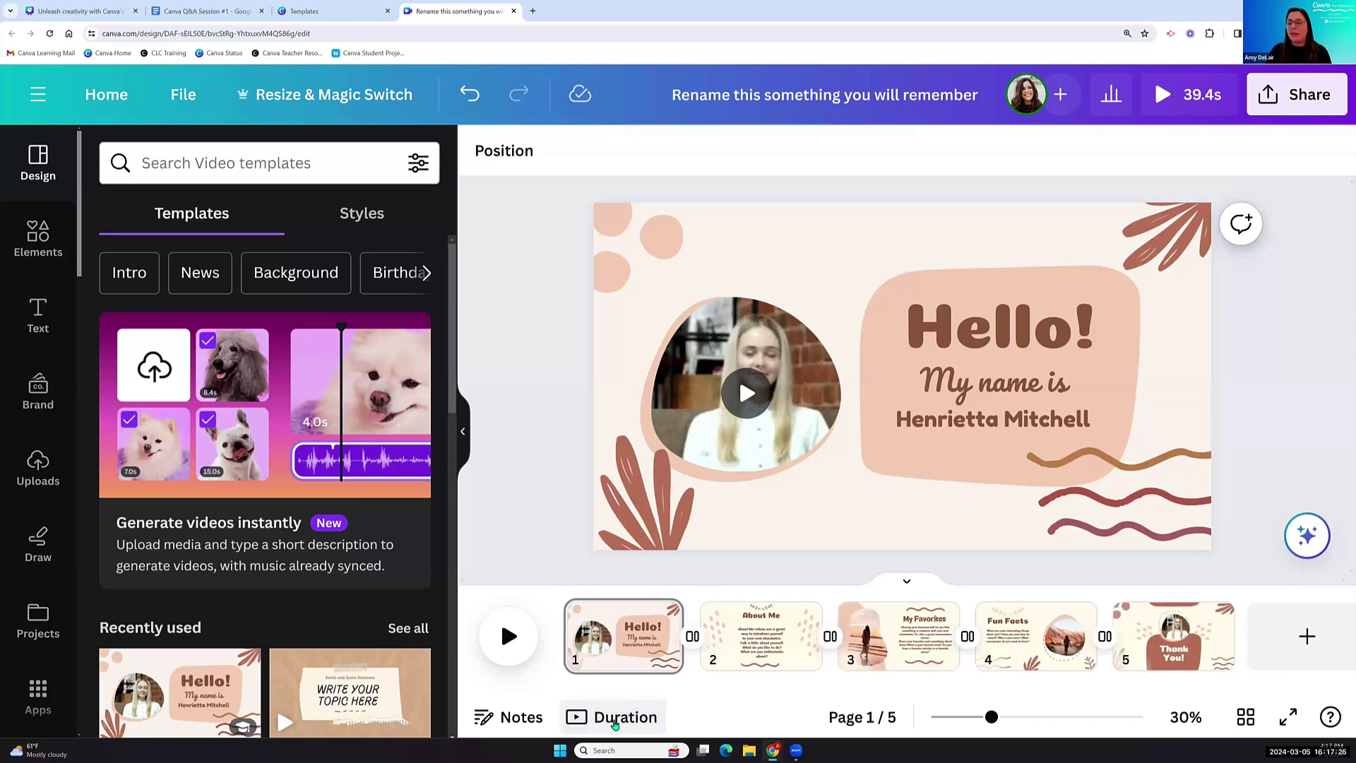
mouse_move(625, 633)
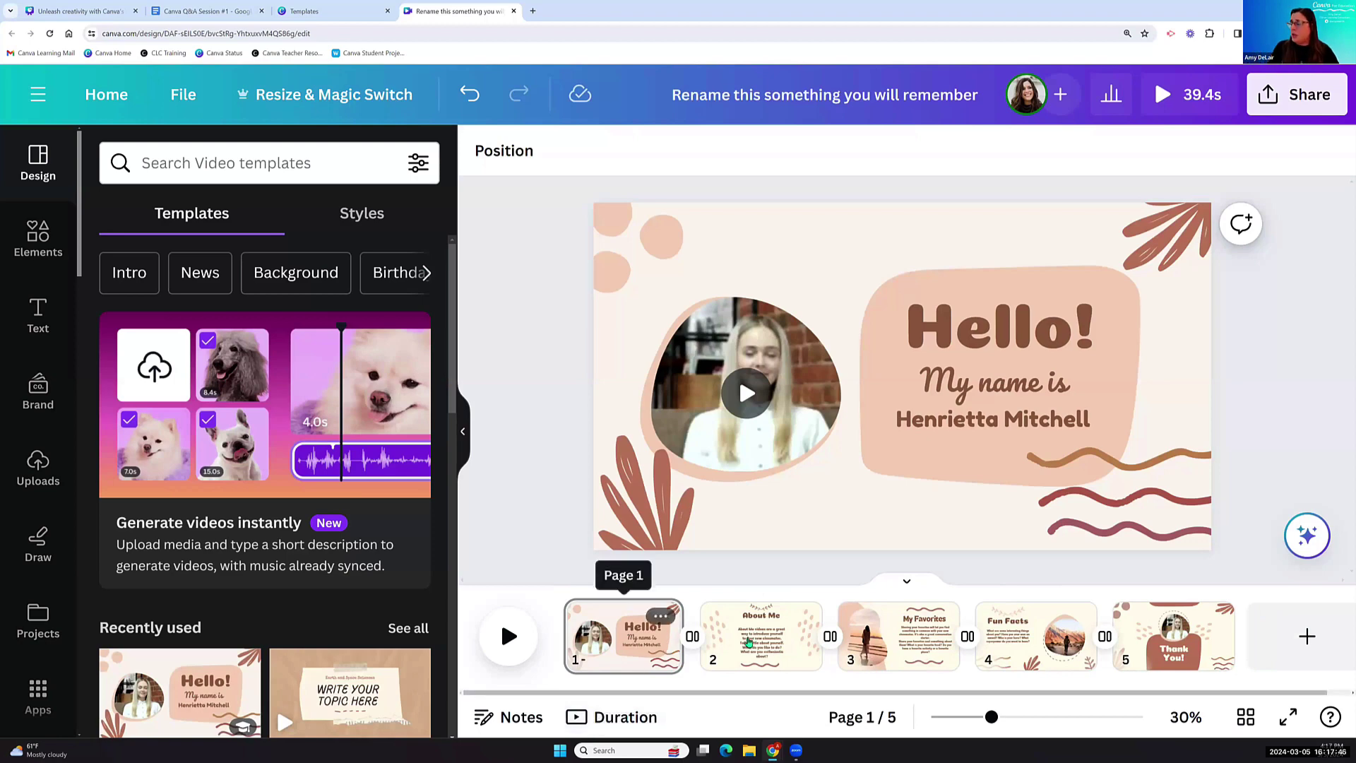
left_click(618, 718)
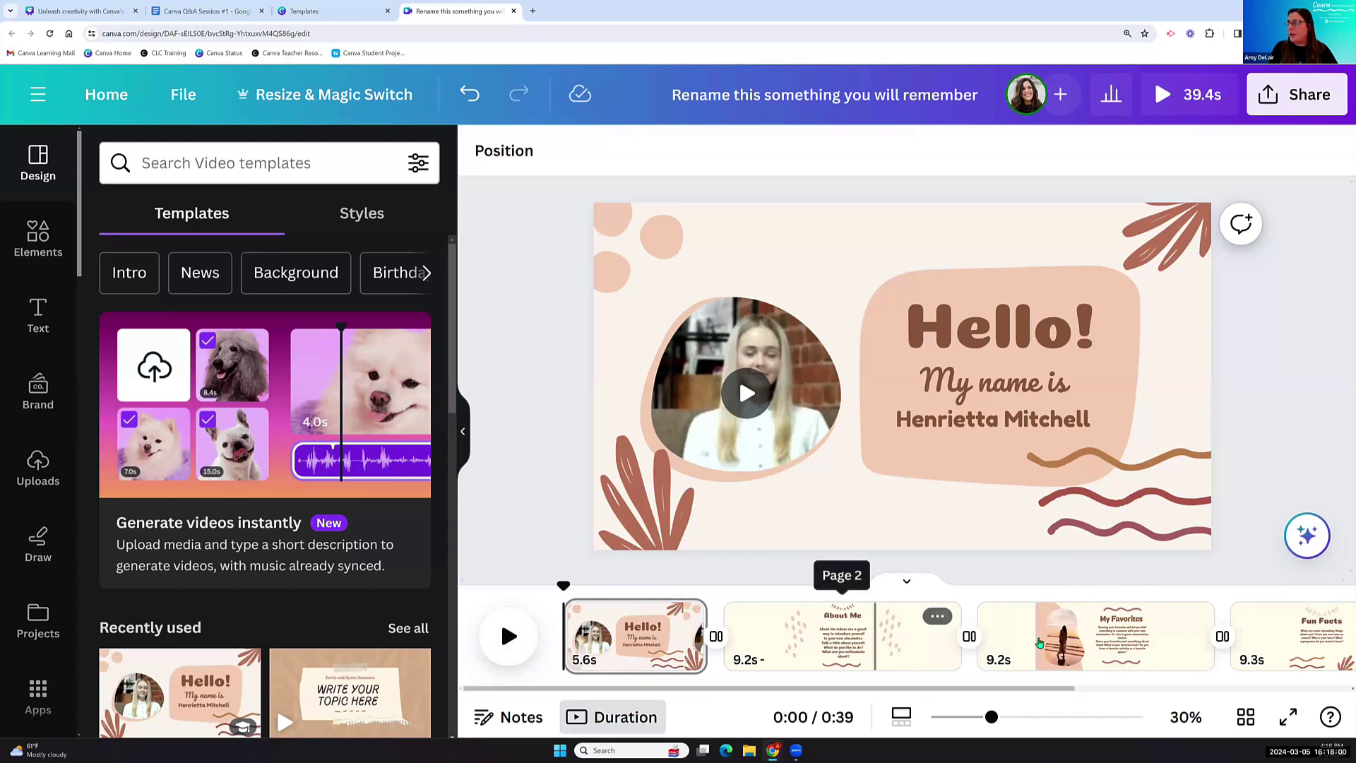
Move the My Favorites page ahead of the About Me page and insert a blank page between Hello! and My Favorites.
left_click_drag(1112, 655, 897, 629)
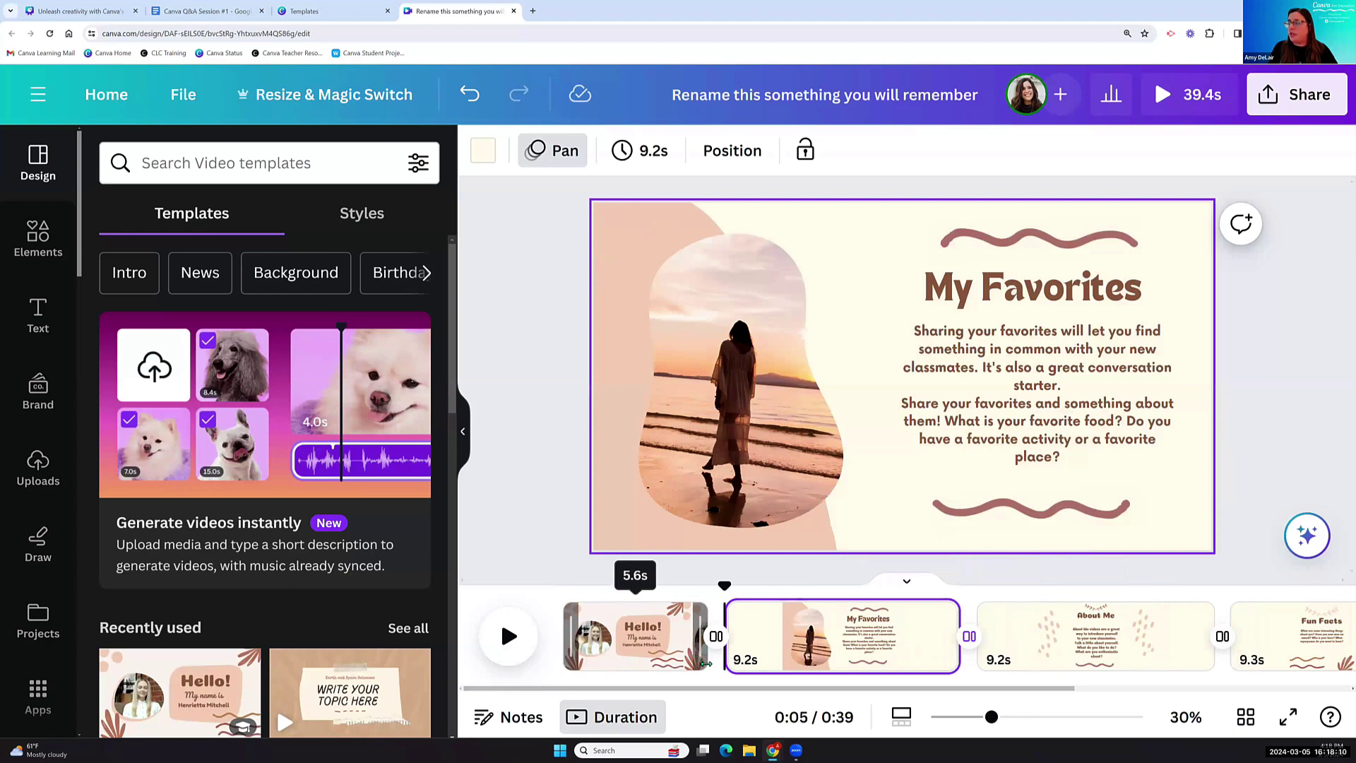
mouse_move(711, 668)
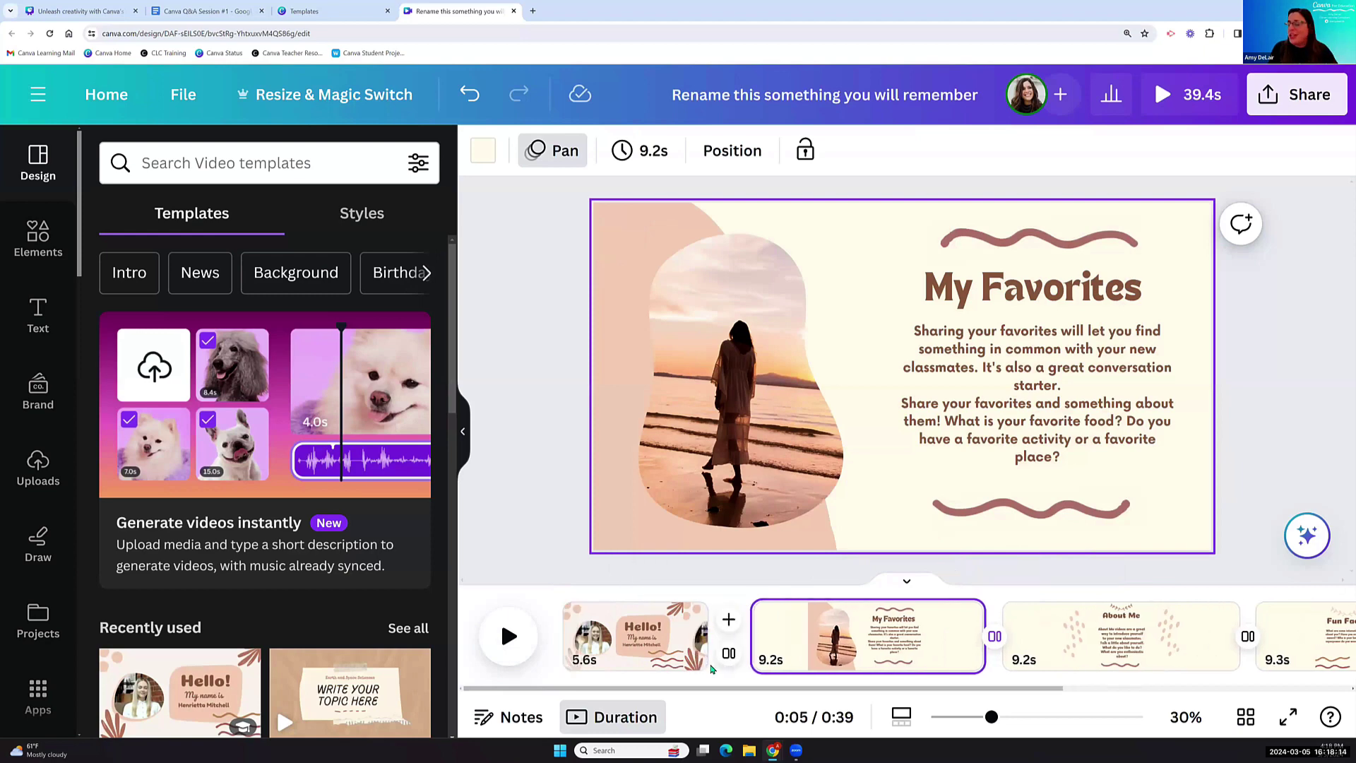
left_click(728, 621)
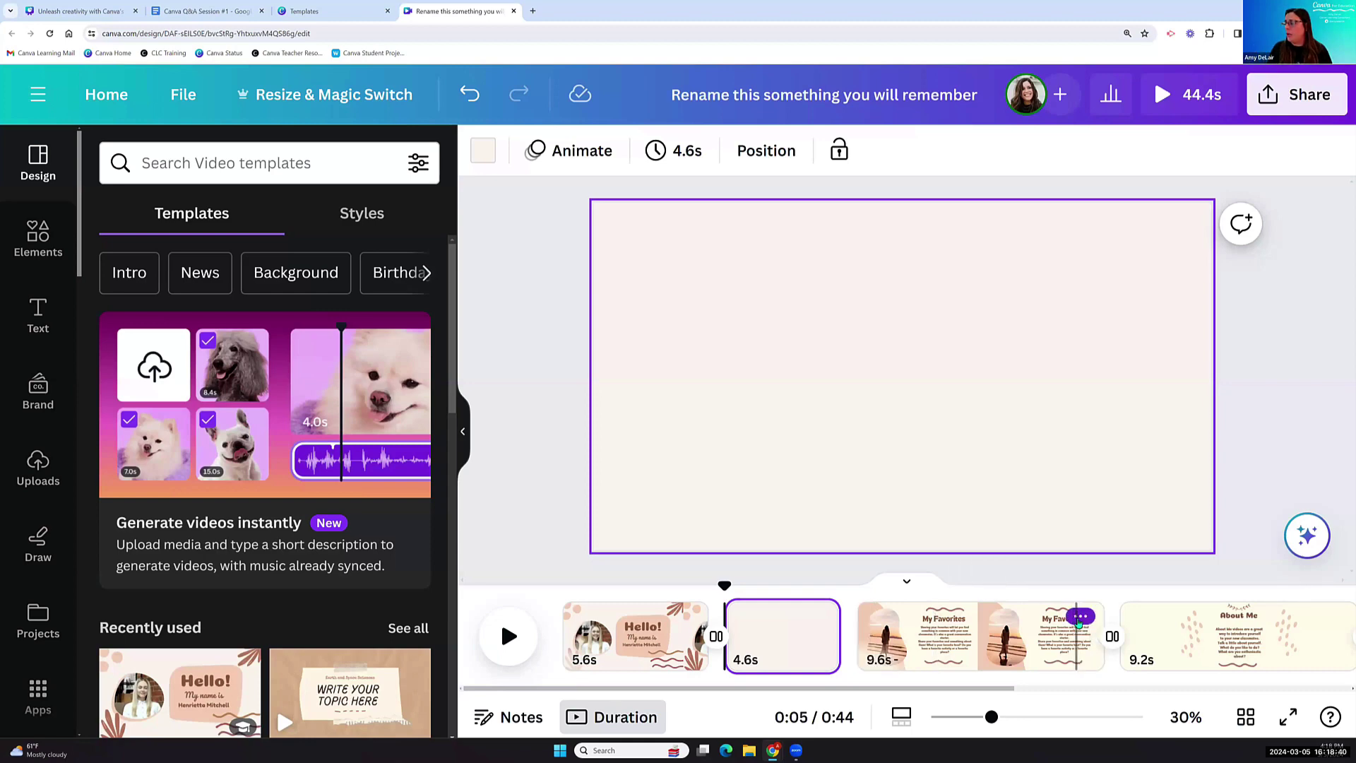
Duplicate the My Favorites page in the timeline.
left_click(1080, 620)
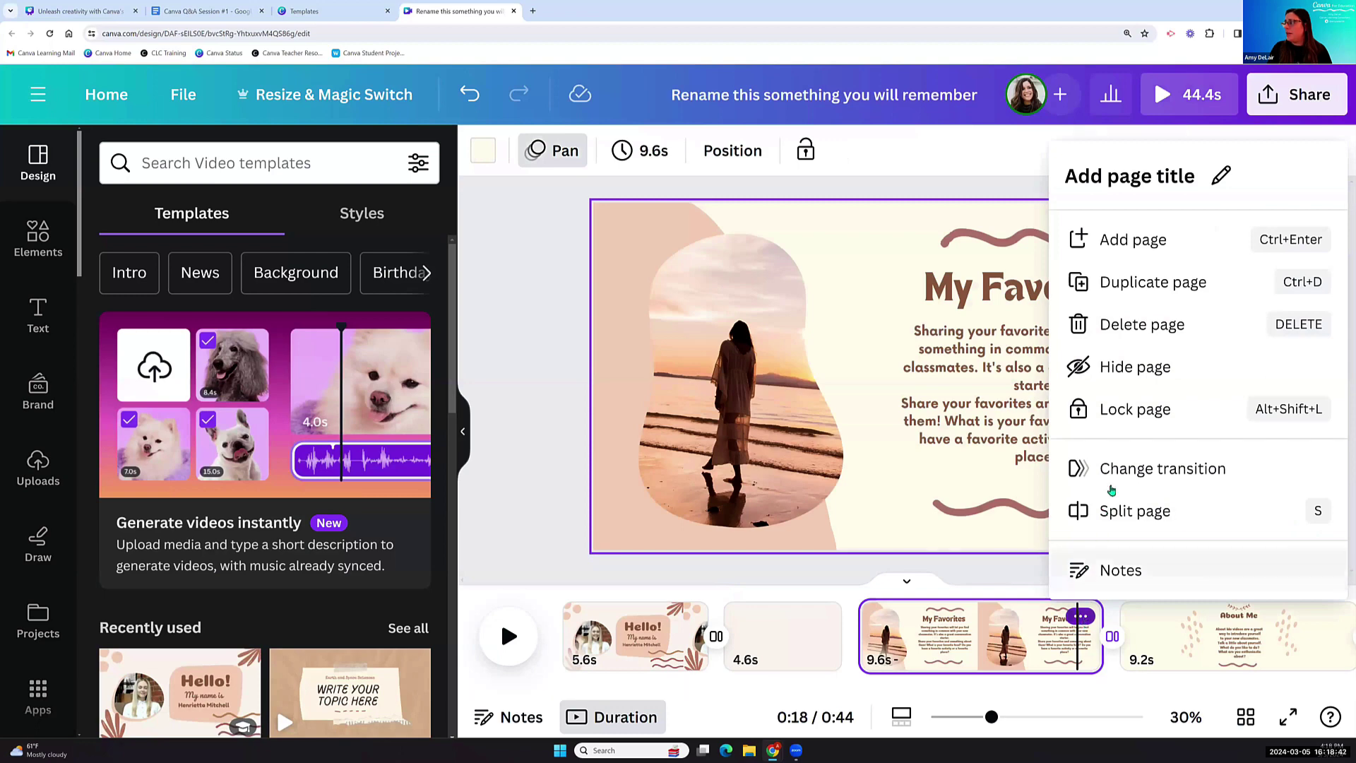
left_click(1099, 284)
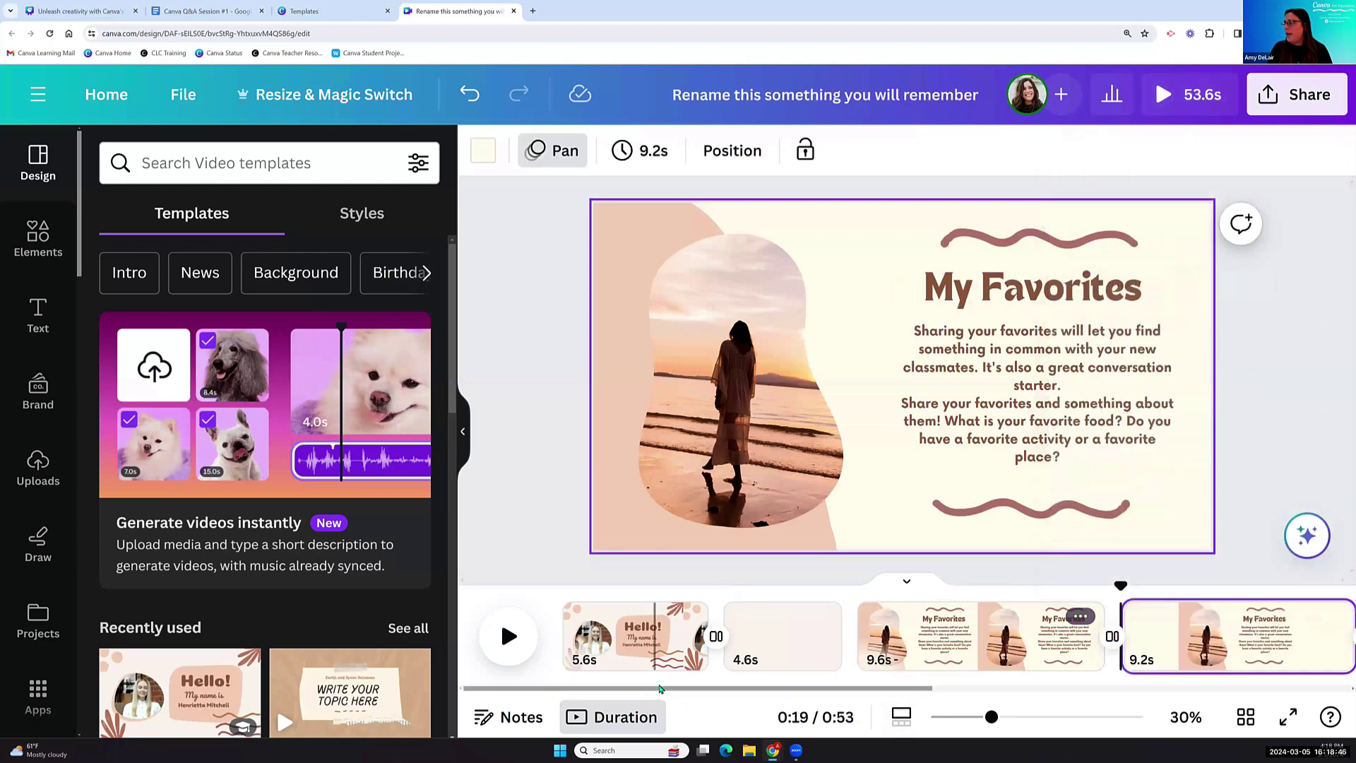
Review the original and duplicated My Favorites pages side by side in the timeline.
left_click_drag(667, 696, 788, 706)
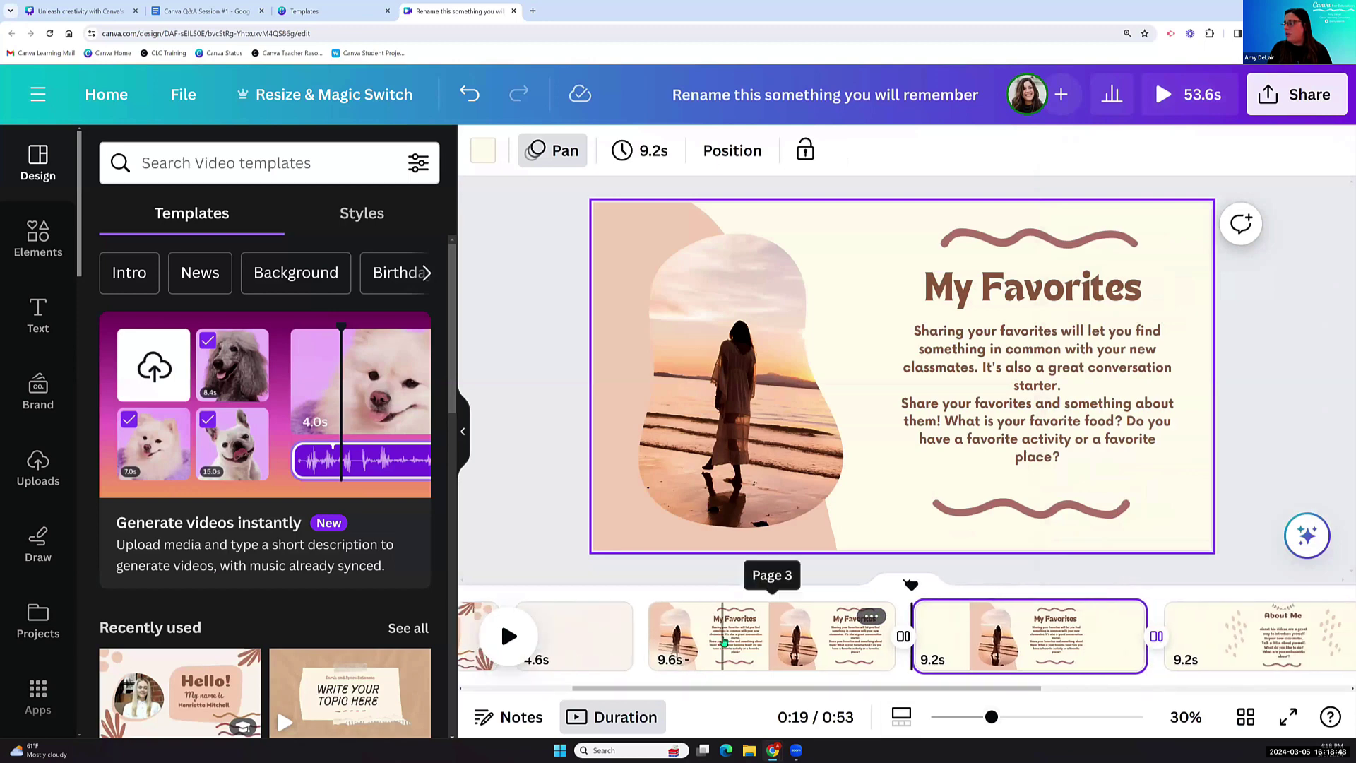
left_click(720, 635)
left_click(986, 639)
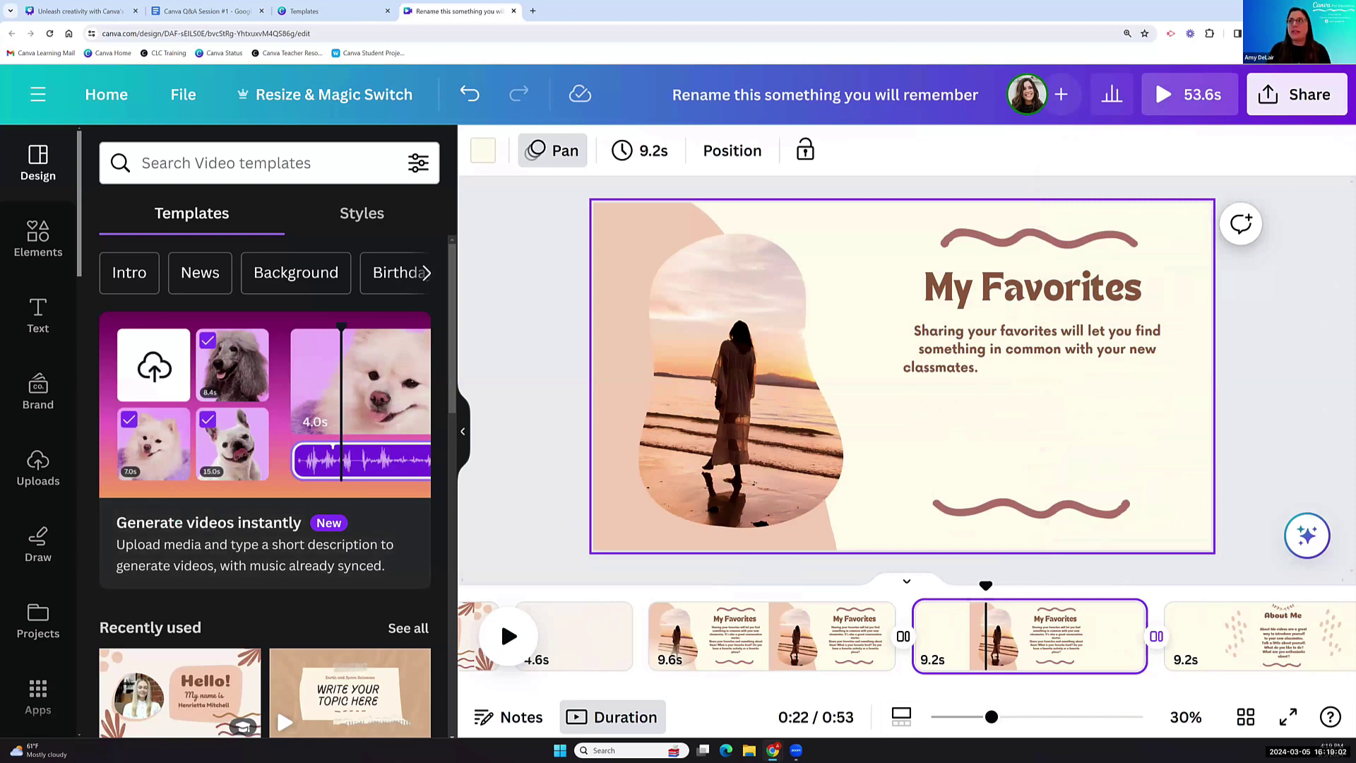
Leave the template results in the other browser tab and open the Projects page from Canva's home page.
left_click(339, 12)
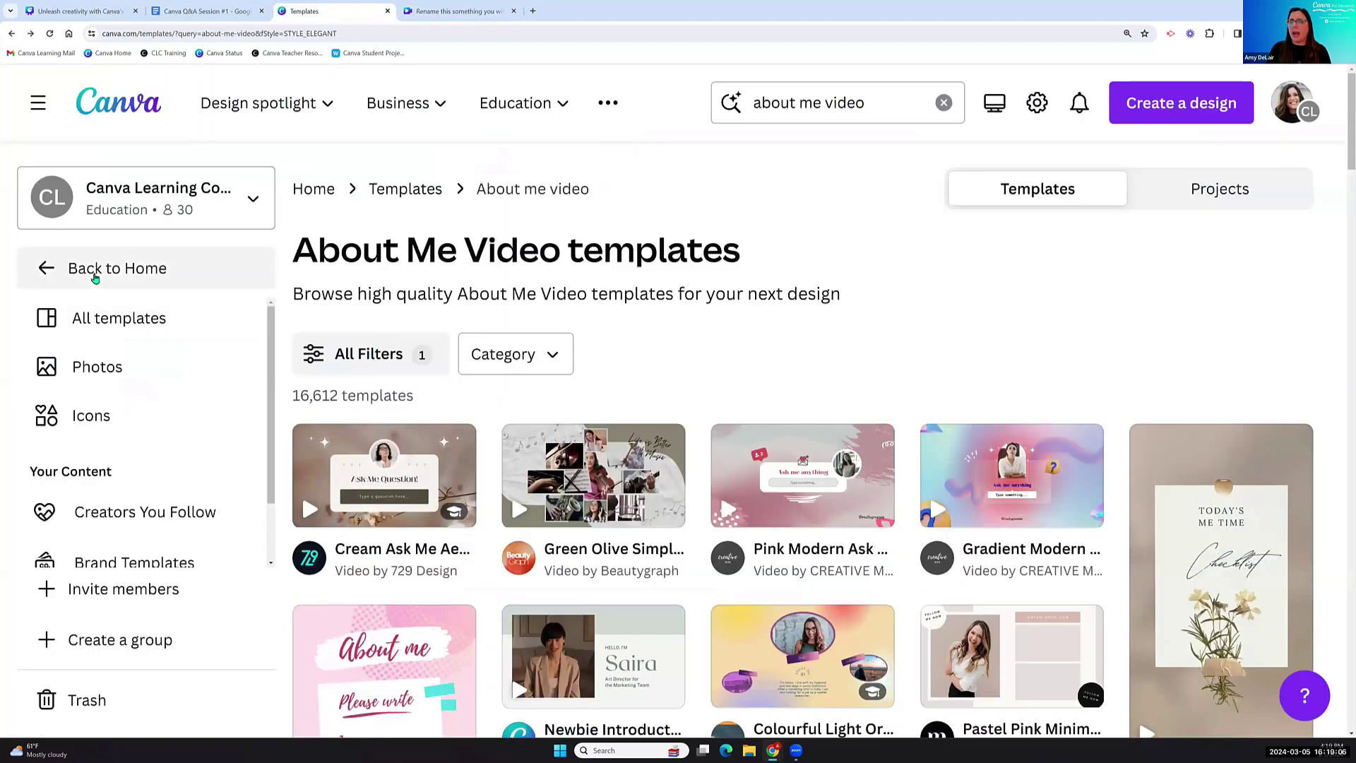
left_click(95, 278)
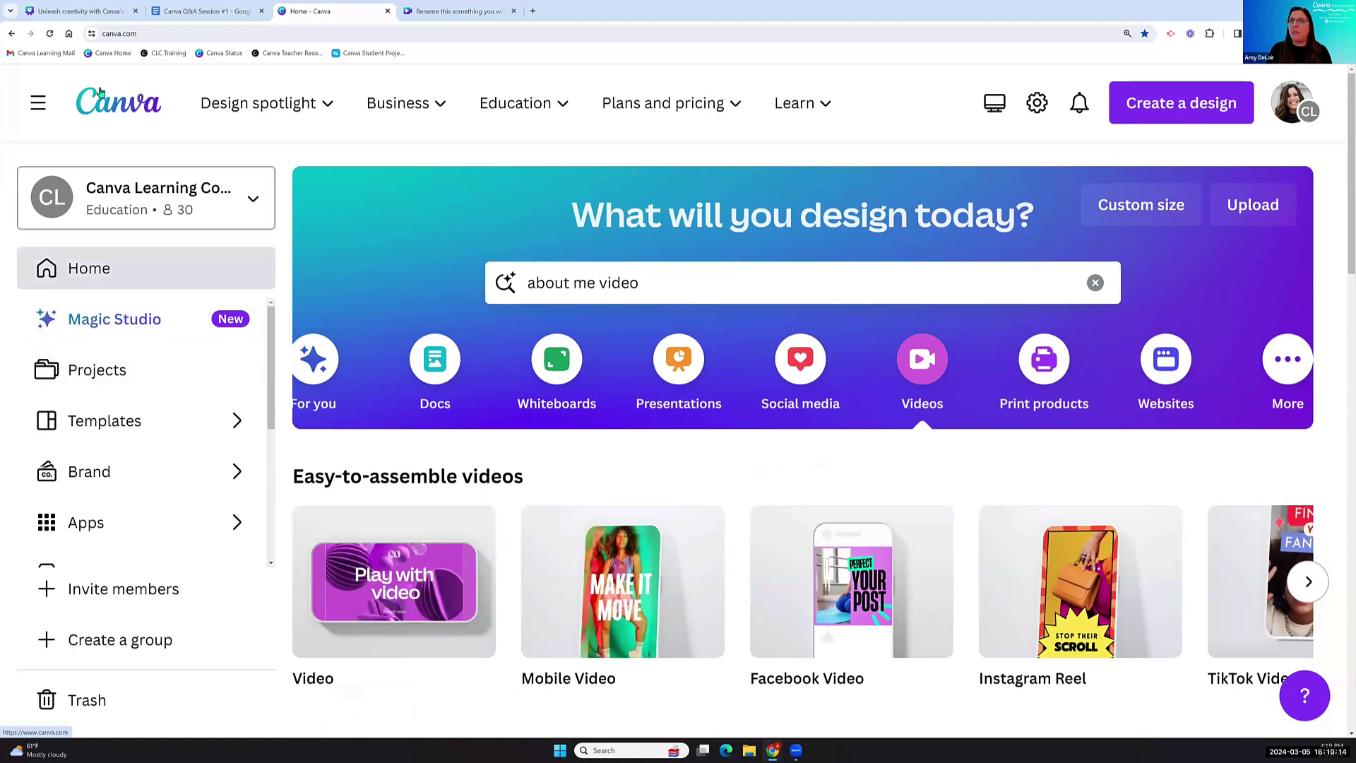
left_click(88, 378)
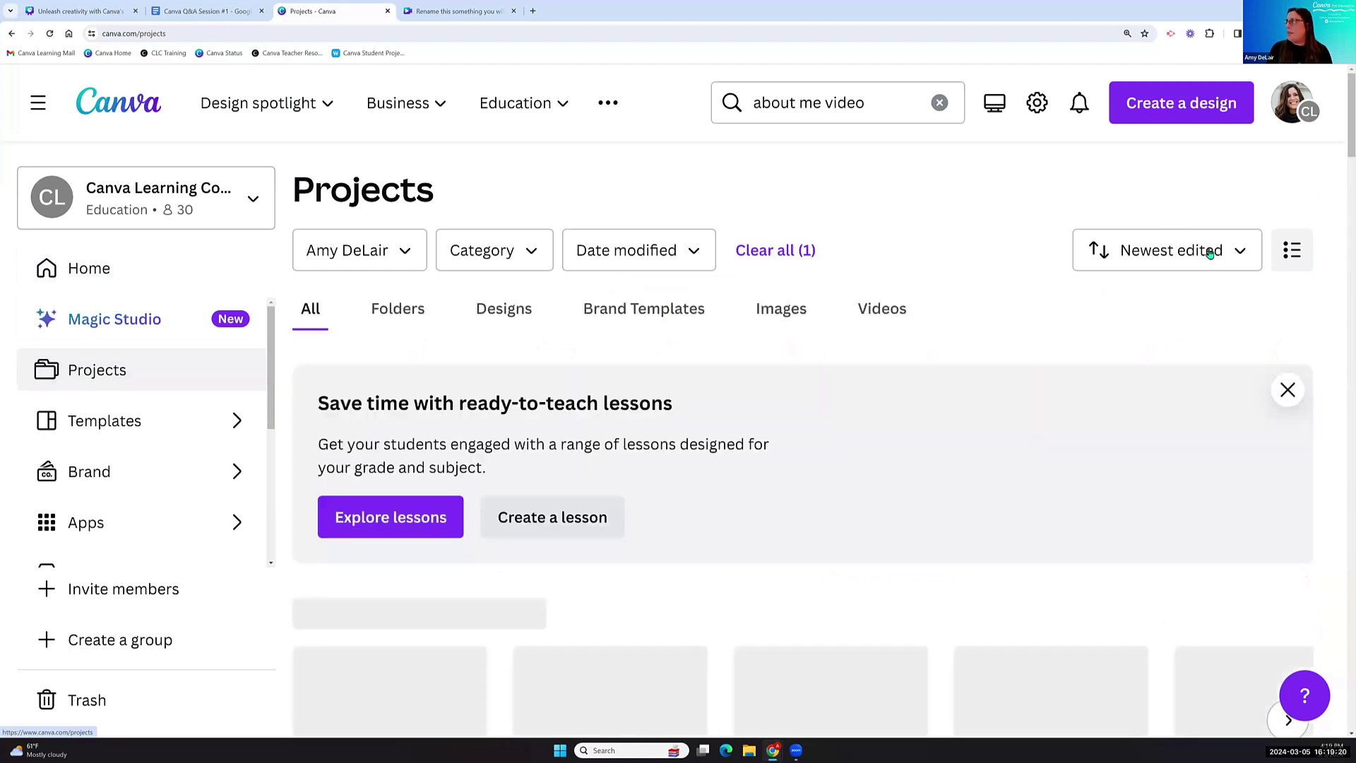
Show the Google Drive import option for adding new project files, and close its file picker without choosing a file.
left_click(1243, 192)
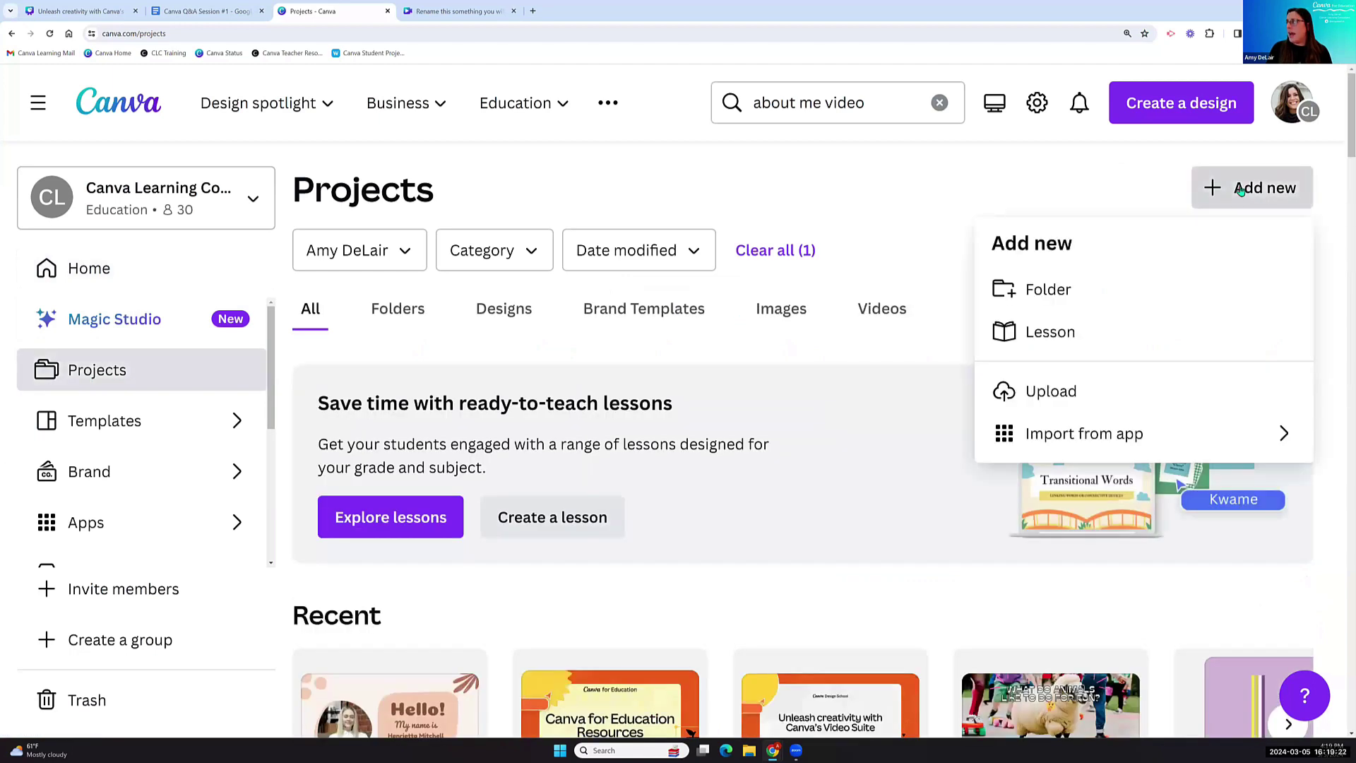
left_click(1169, 442)
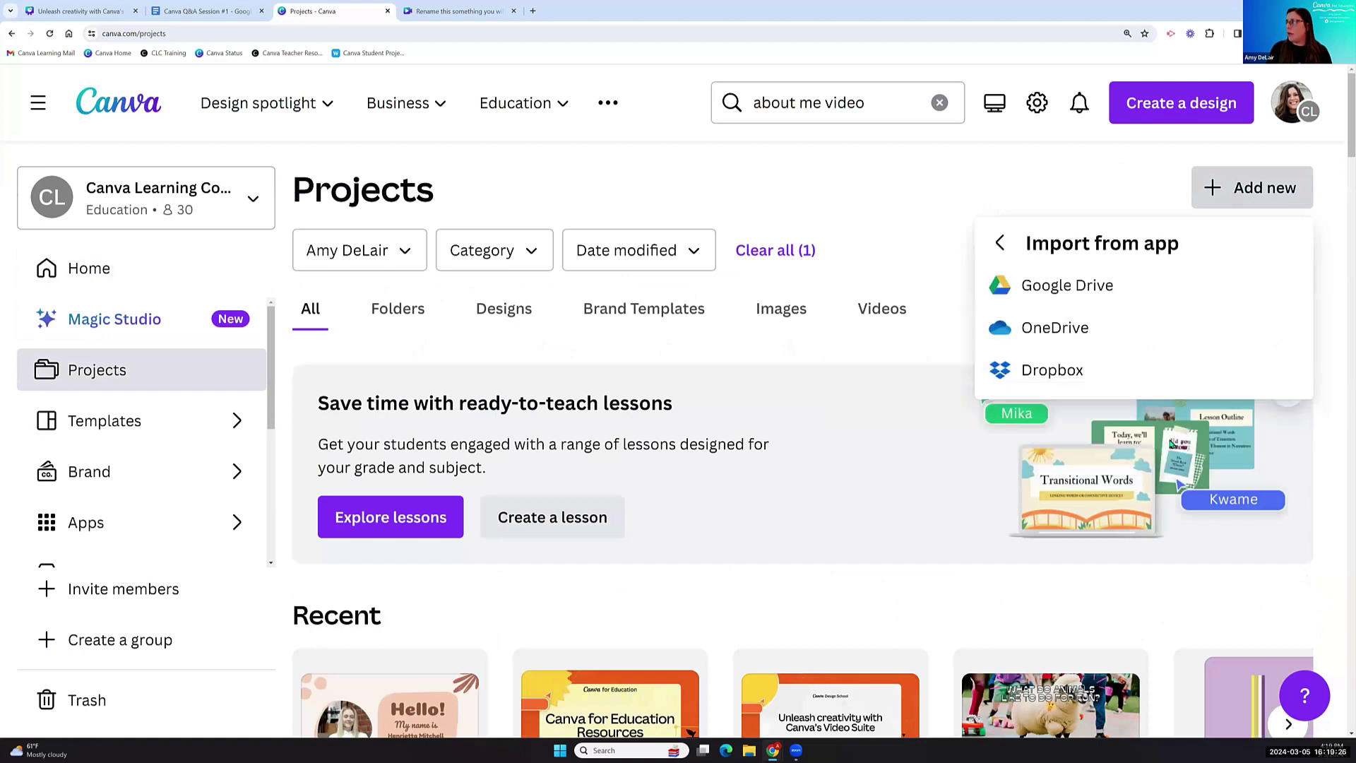
left_click(1130, 297)
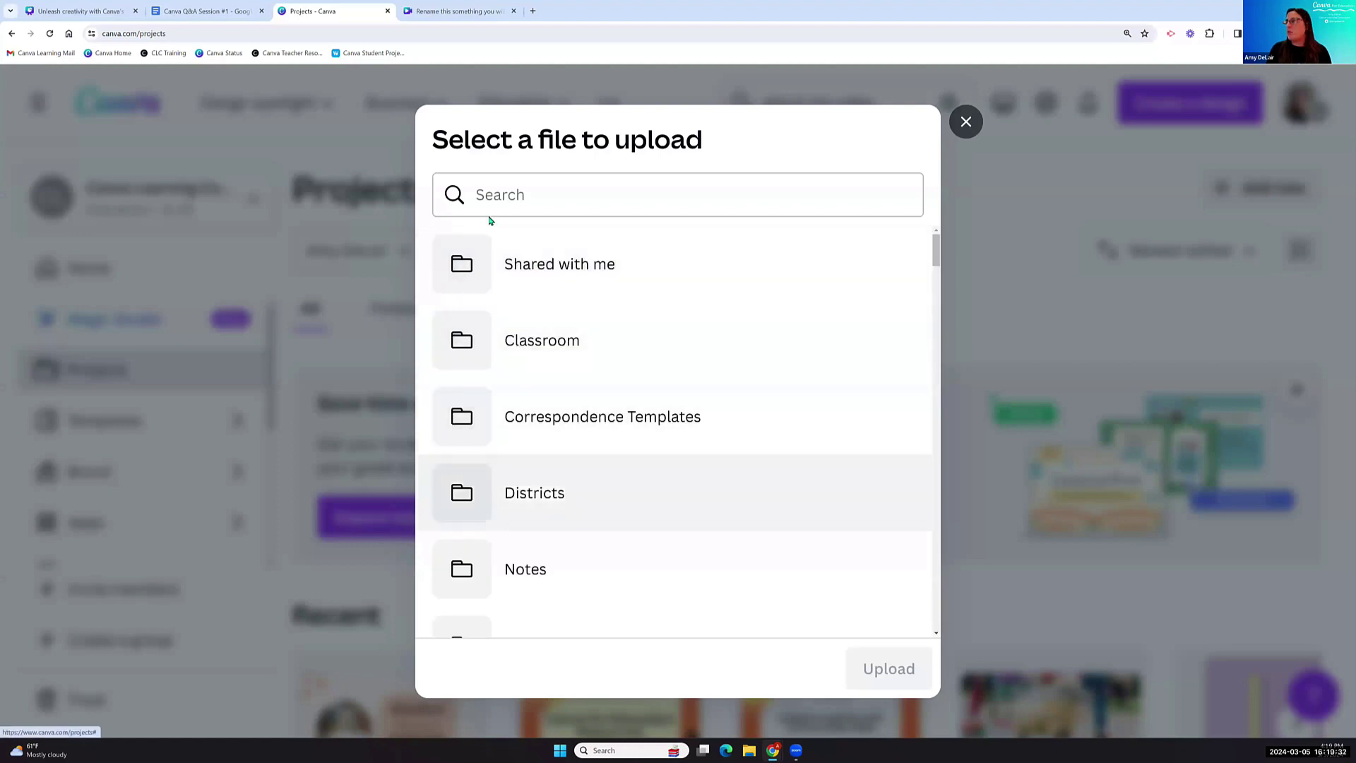
left_click(966, 122)
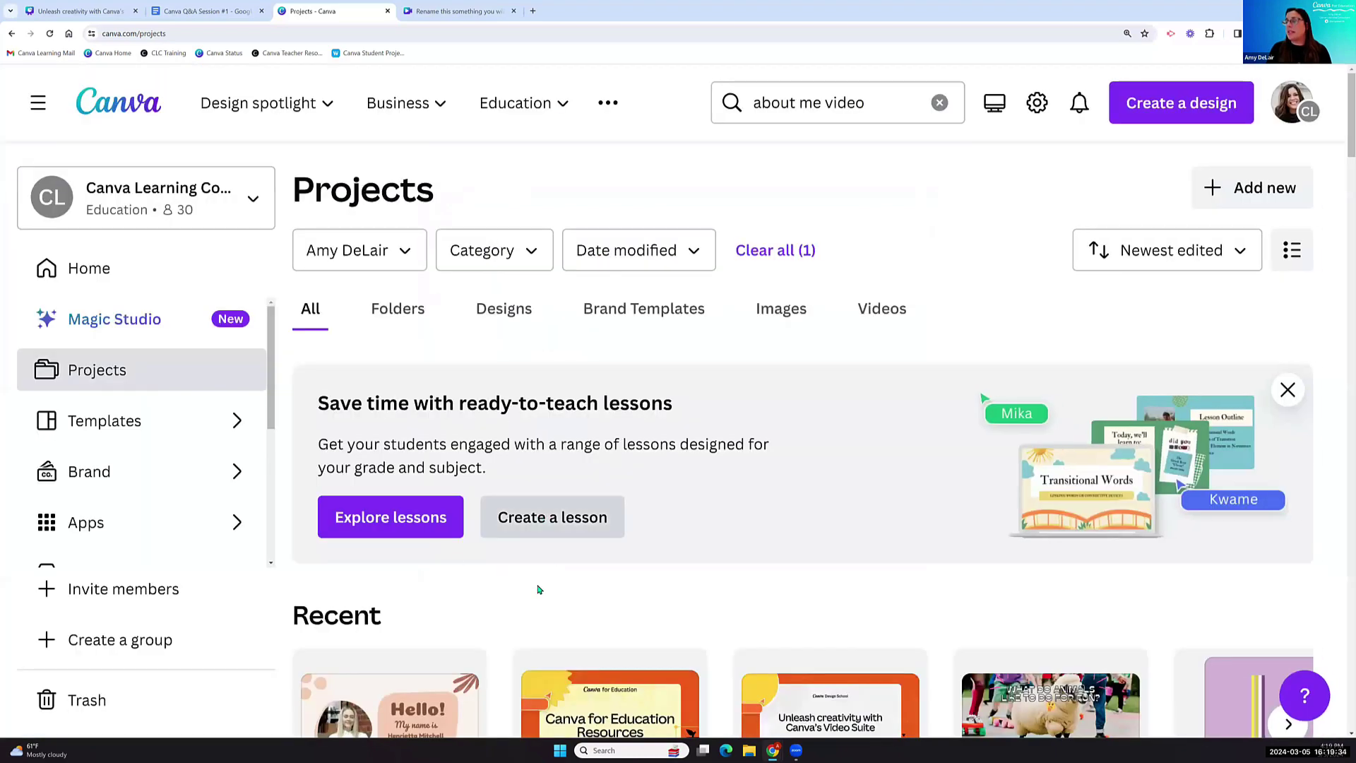
Look through the recent projects and folders, and browse only the designs to locate the renamed video.
scroll(530, 585, "down", 4)
scroll(530, 585, "down", 4)
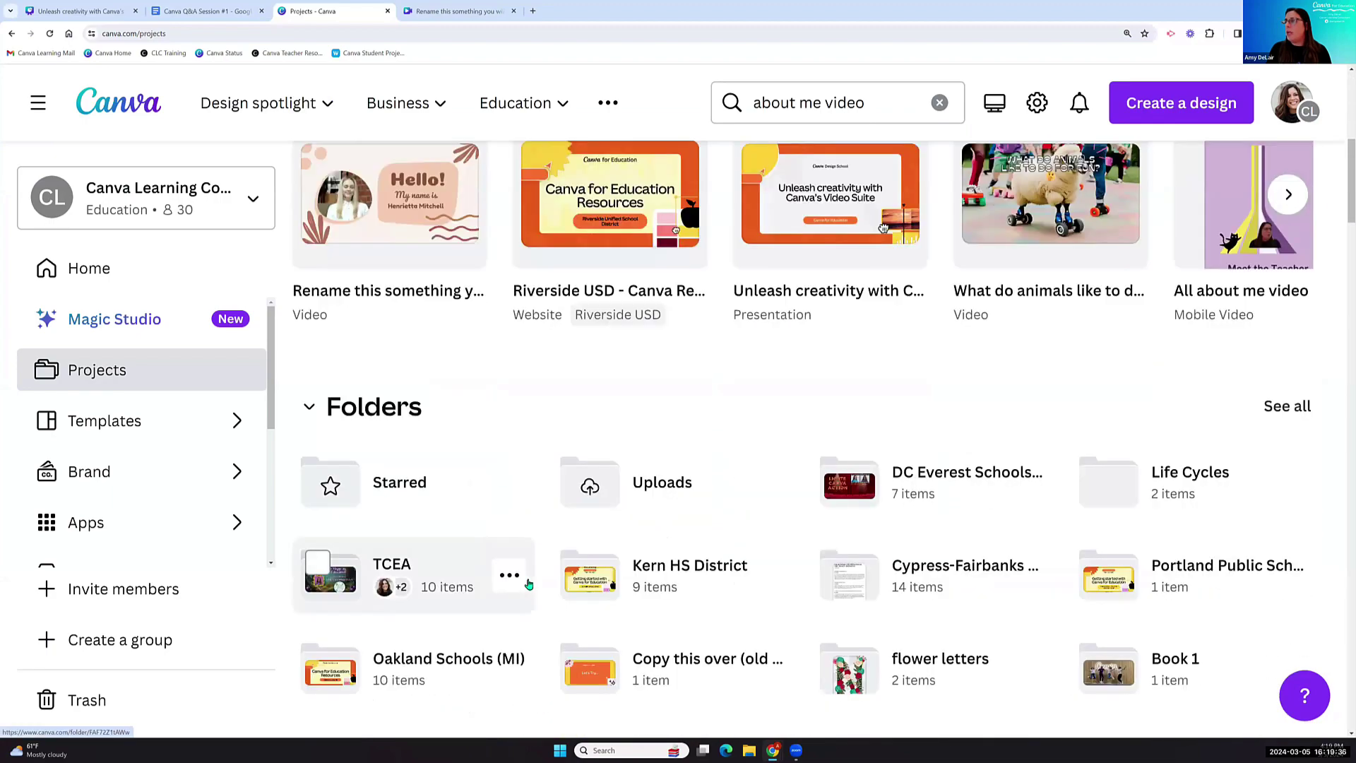
scroll(565, 586, "up", 4)
scroll(637, 597, "up", 4)
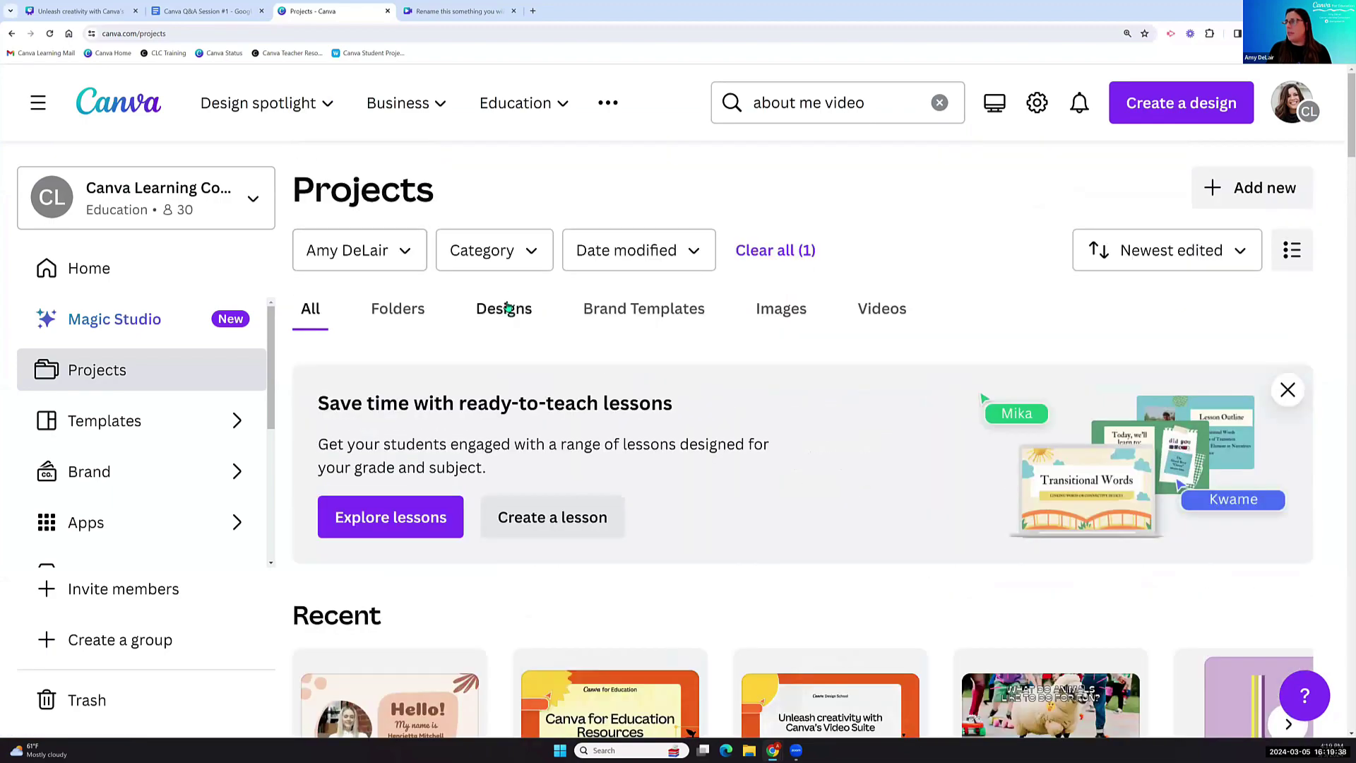
left_click(503, 309)
scroll(728, 657, "down", 3)
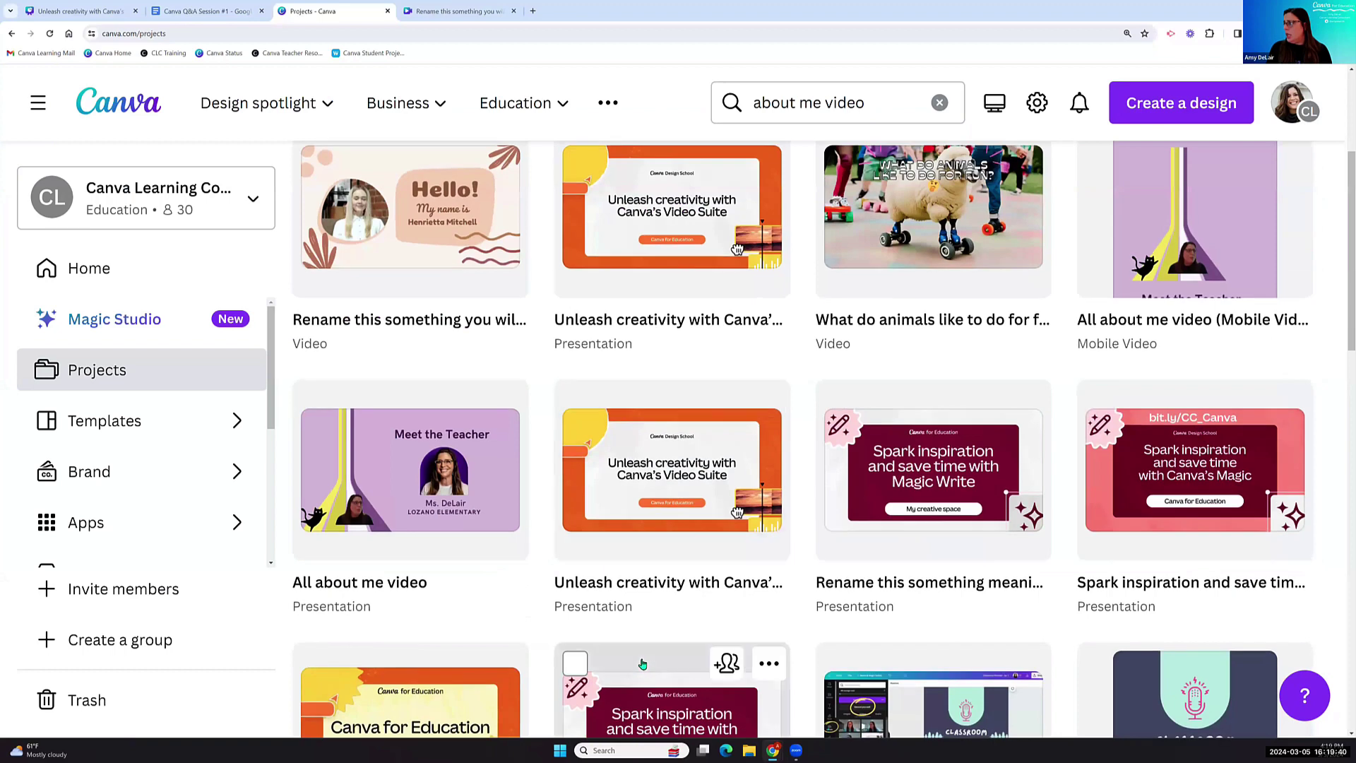
scroll(848, 494, "up", 2)
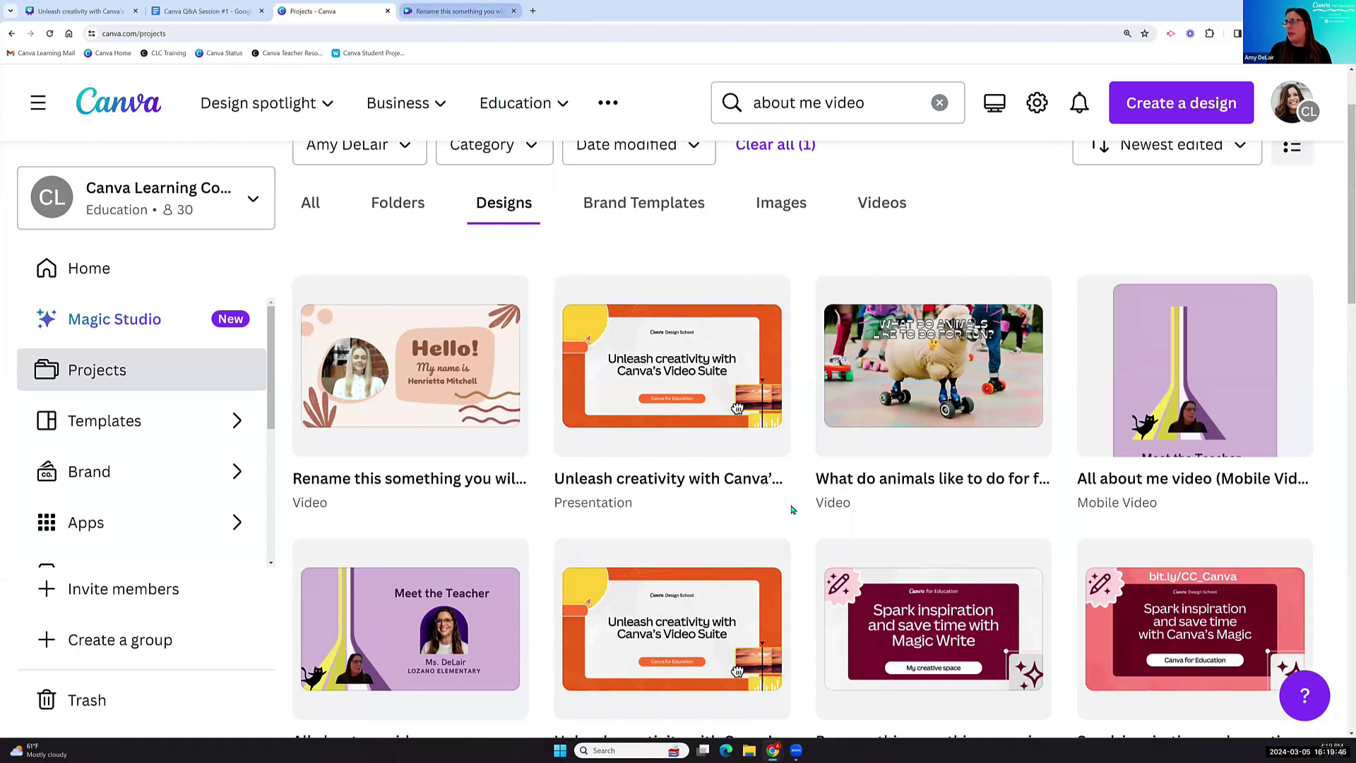
Return to the renamed video in the editor, show the start of its timeline, and briefly revisit the projects list.
key("ctrl+Tab")
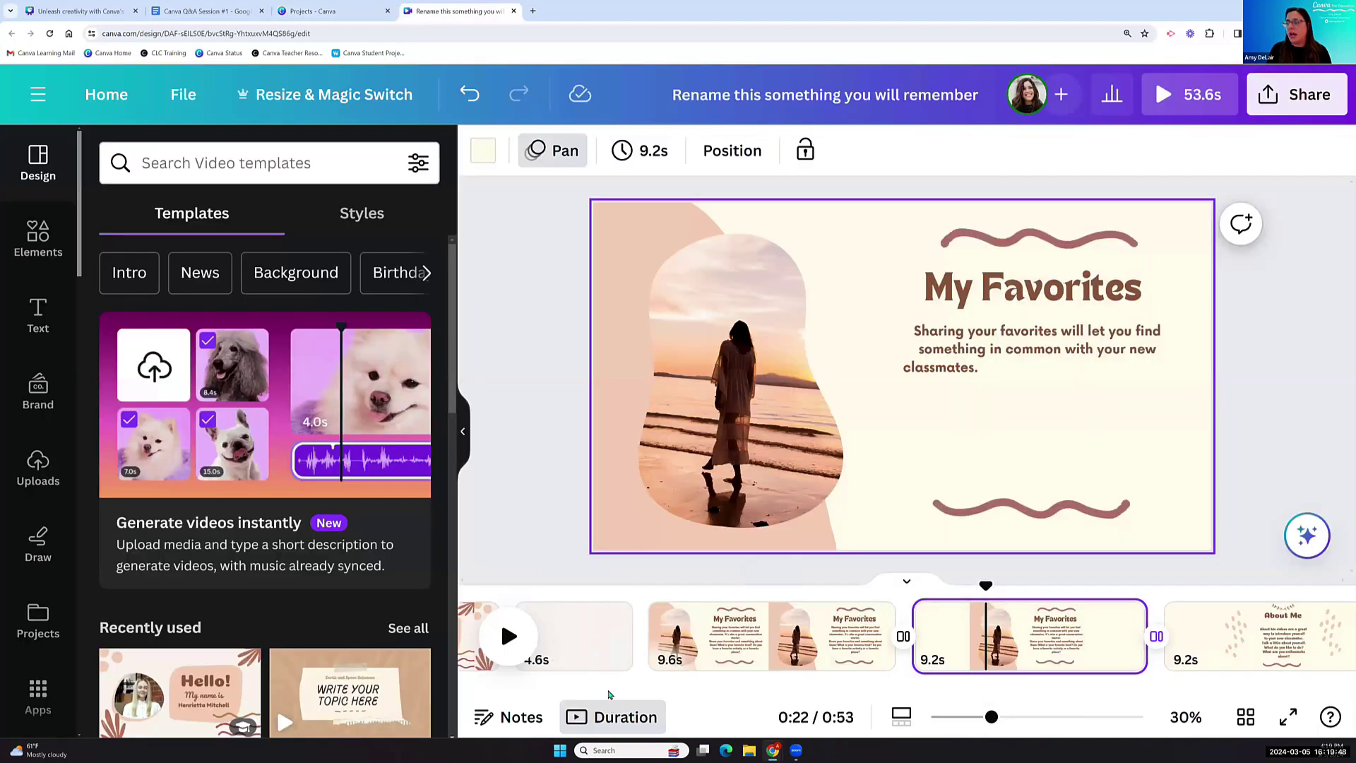
left_click_drag(609, 690, 510, 691)
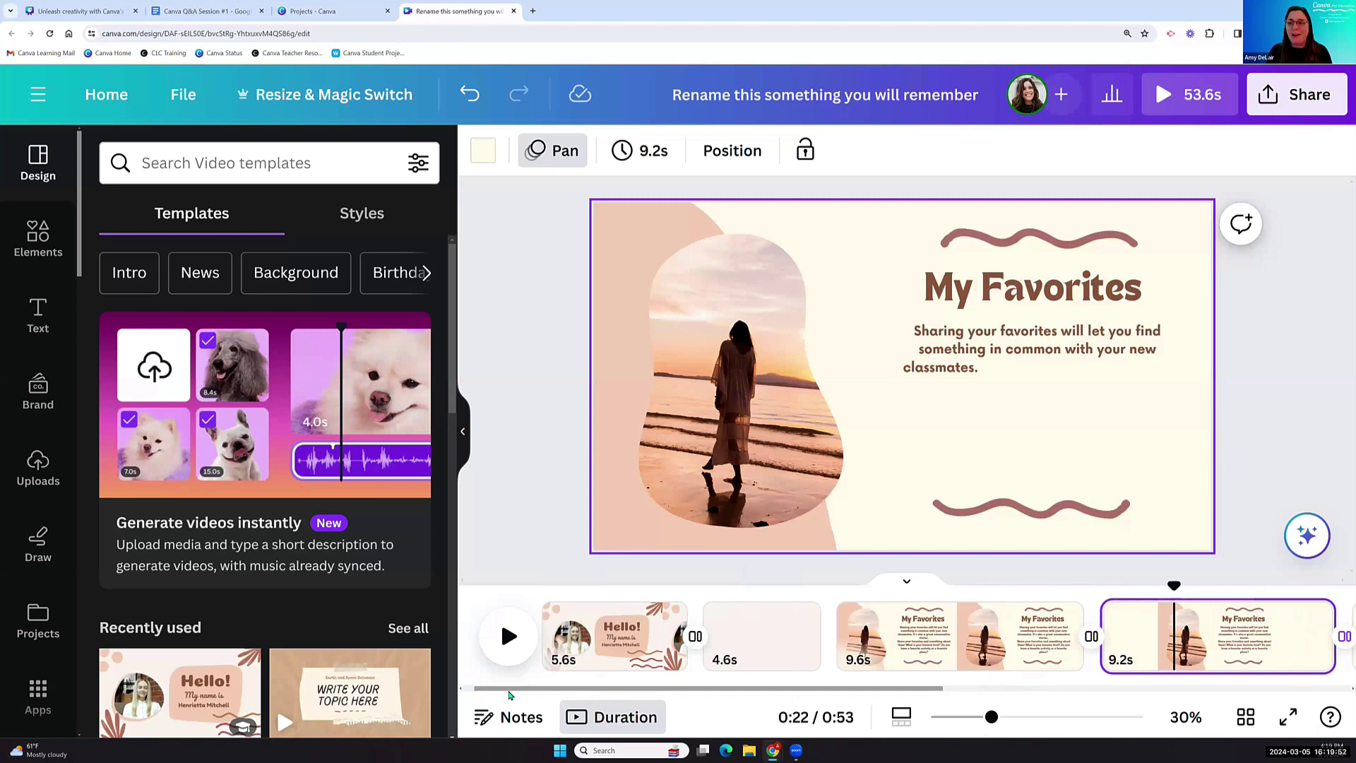
left_click(338, 9)
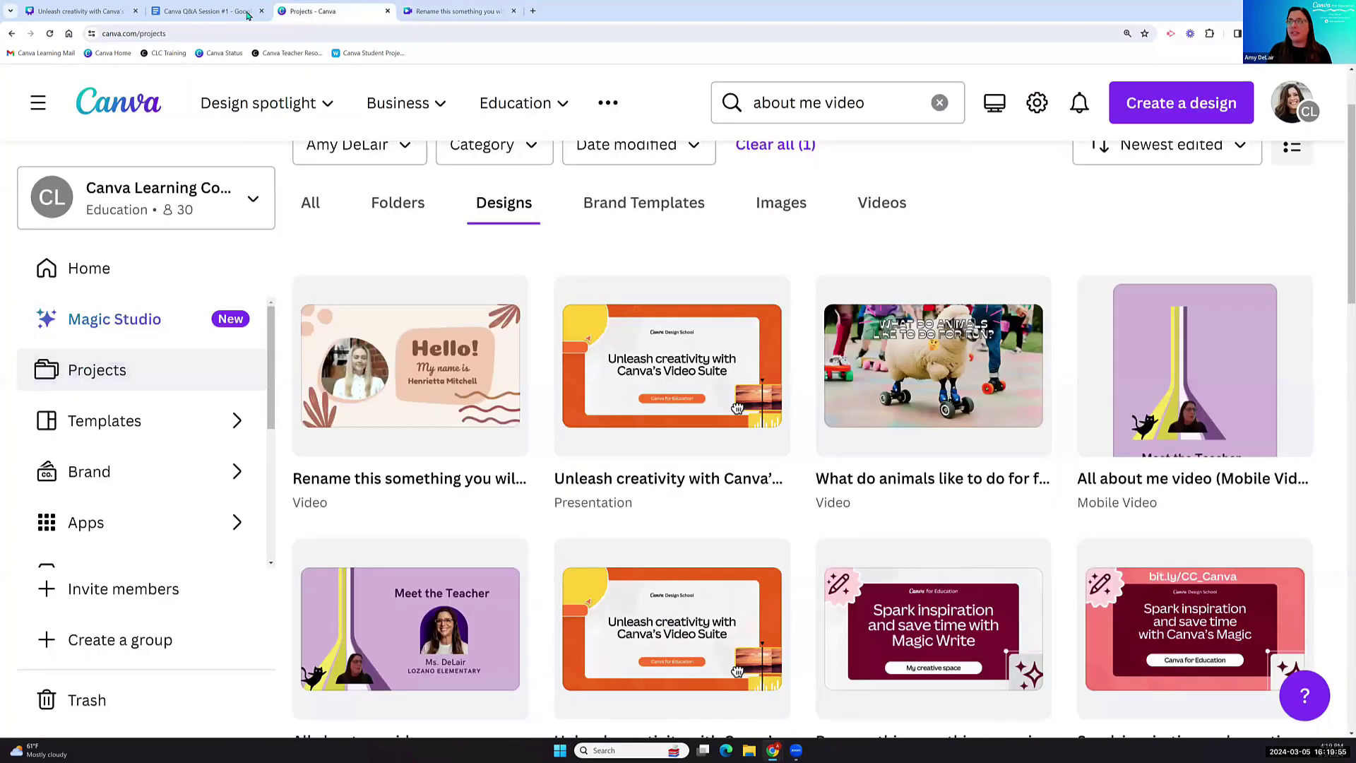
left_click(441, 7)
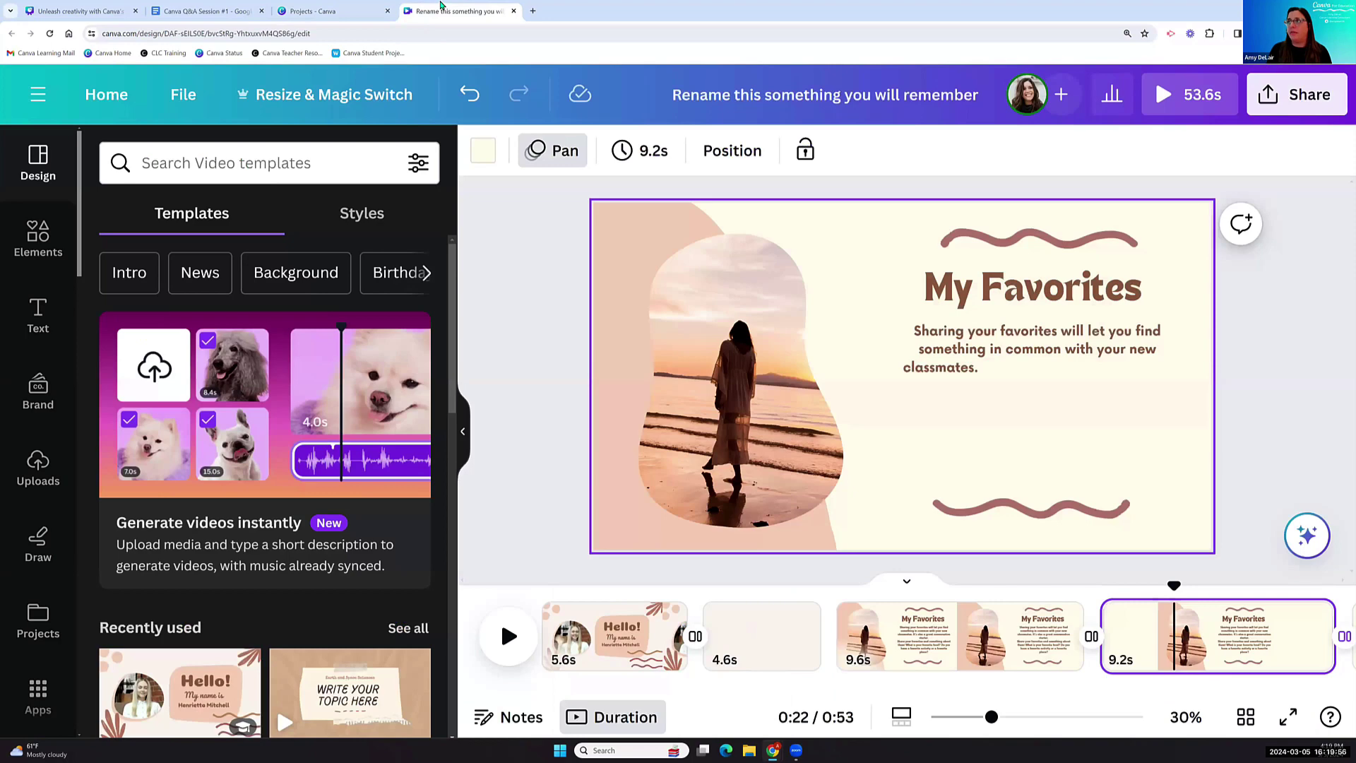
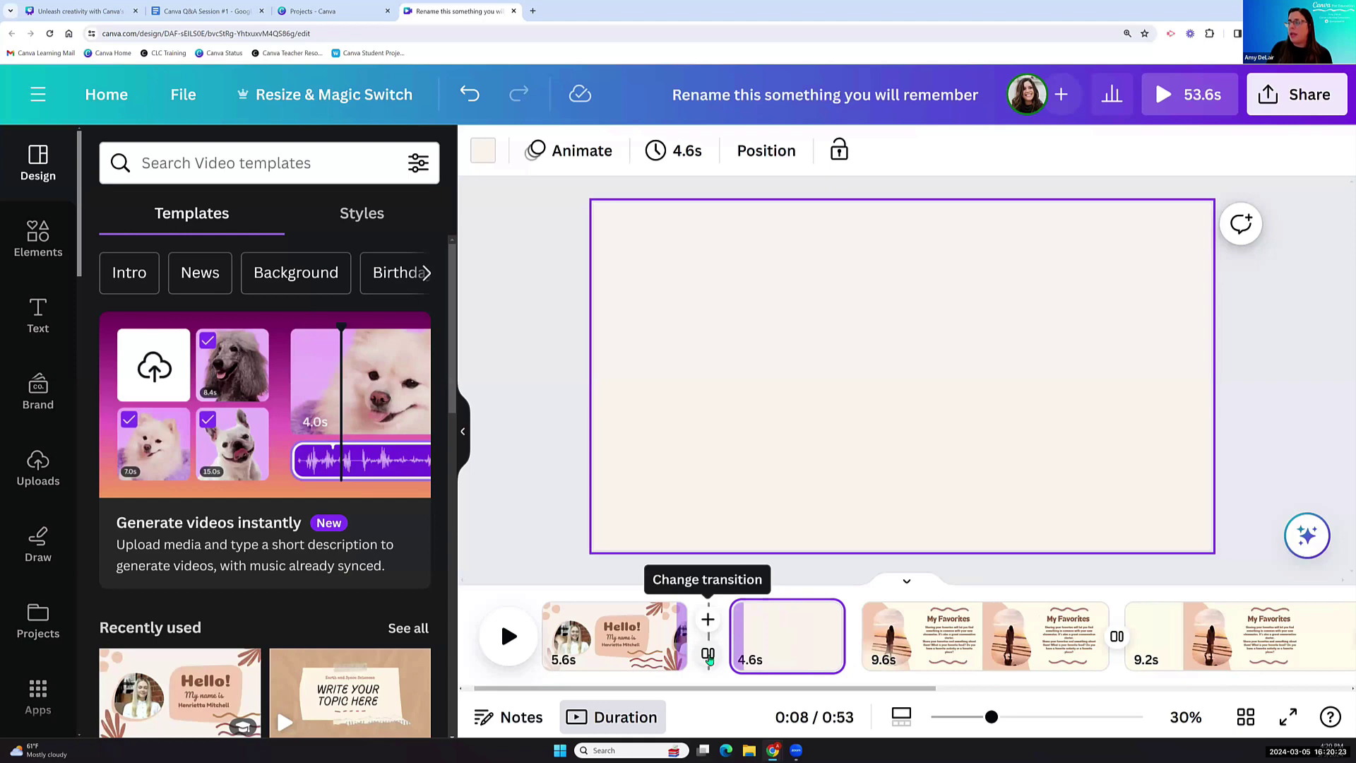
Open the transition settings after the Hello! page and delete the blank second page from the timeline.
left_click(708, 657)
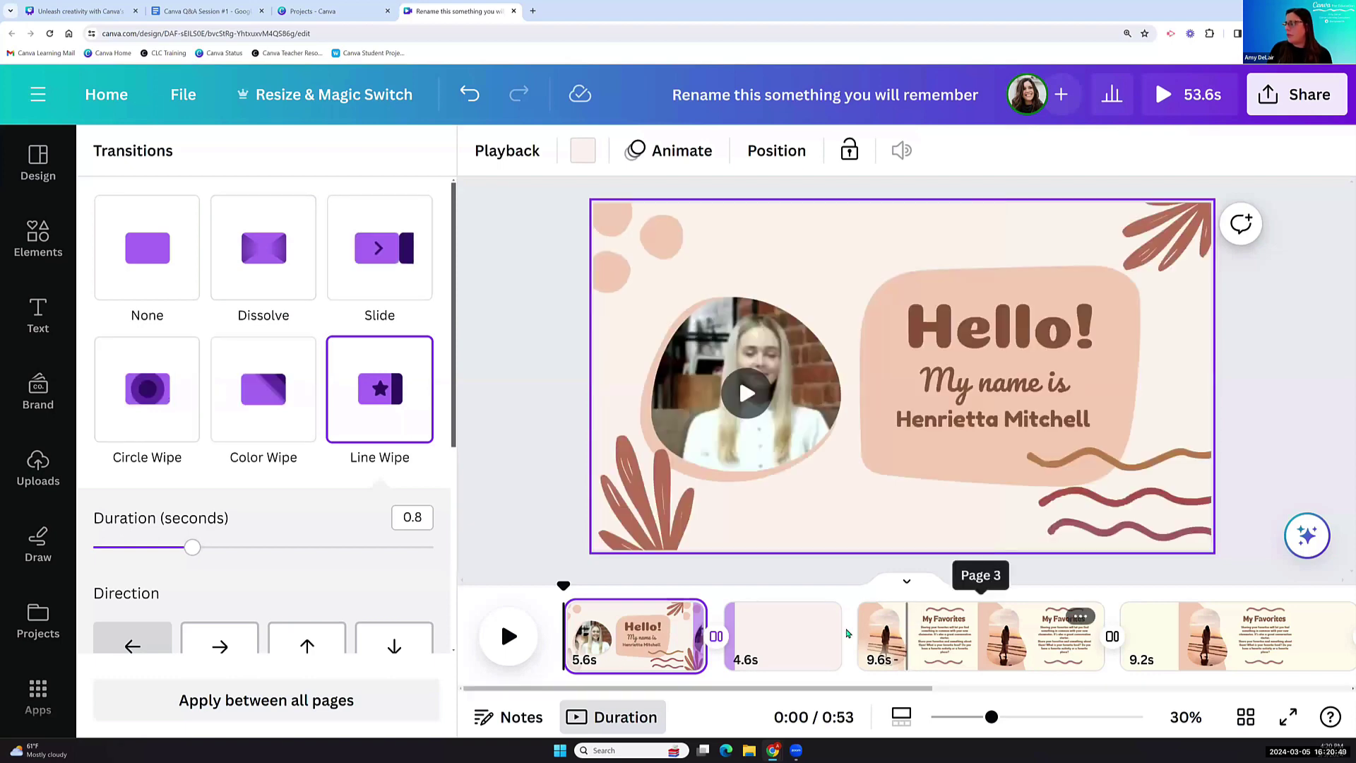
left_click(817, 615)
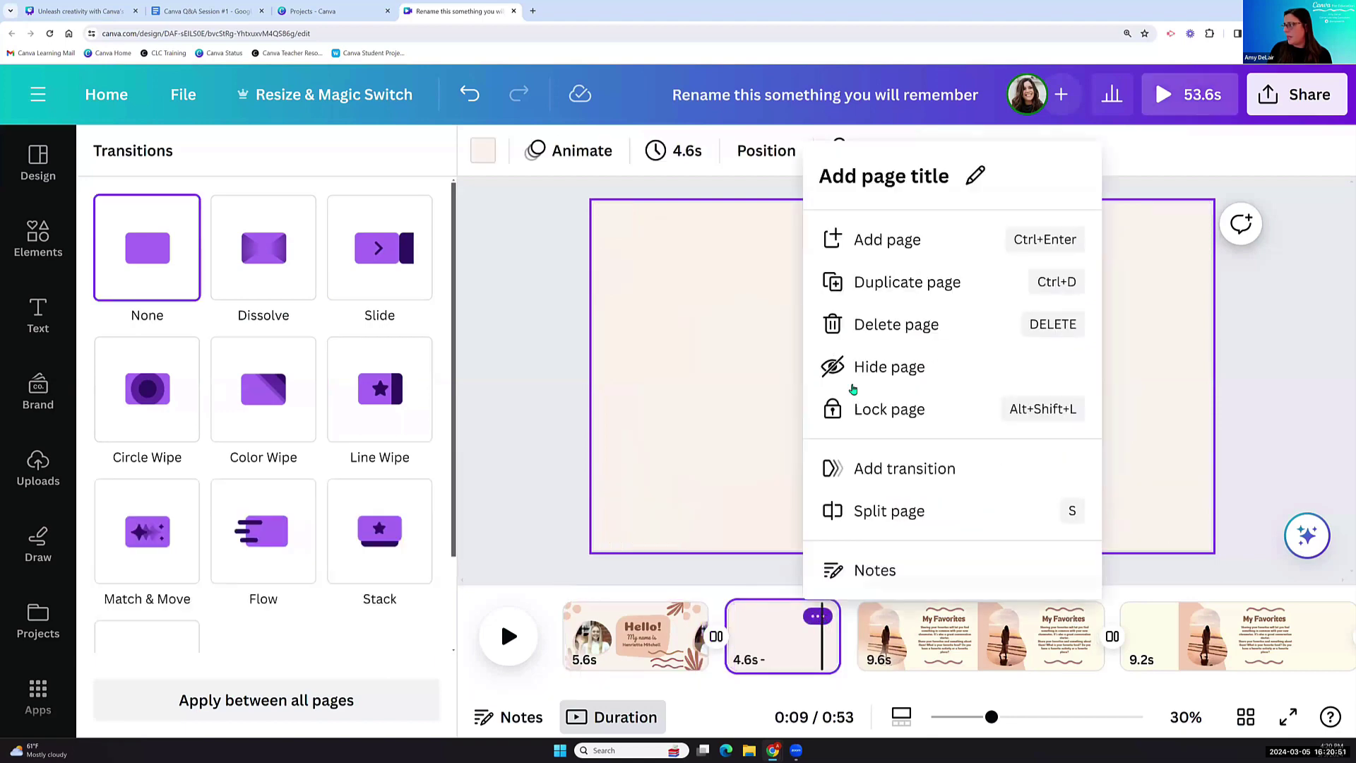
left_click(855, 326)
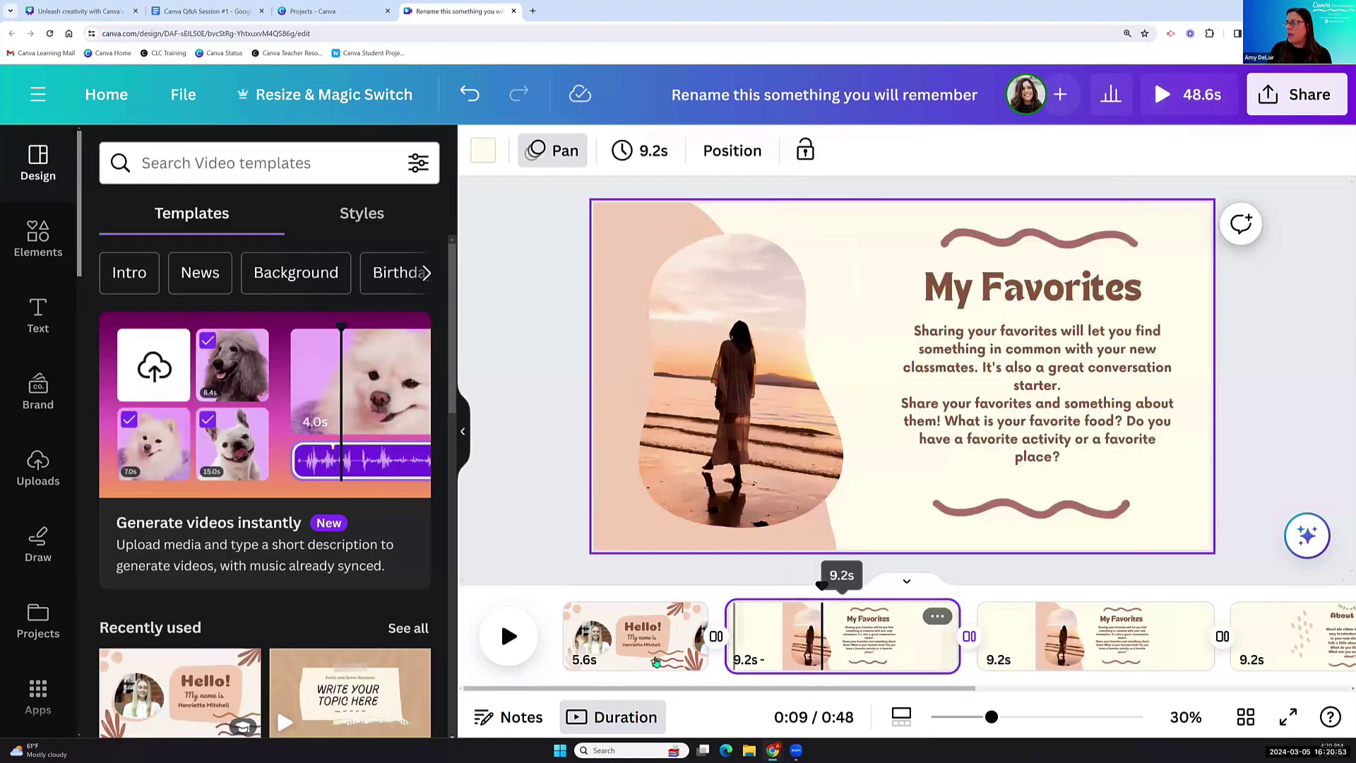
Replace the Line Wipe transition between the Hello! and first My Favorites pages with Flow.
left_click(729, 656)
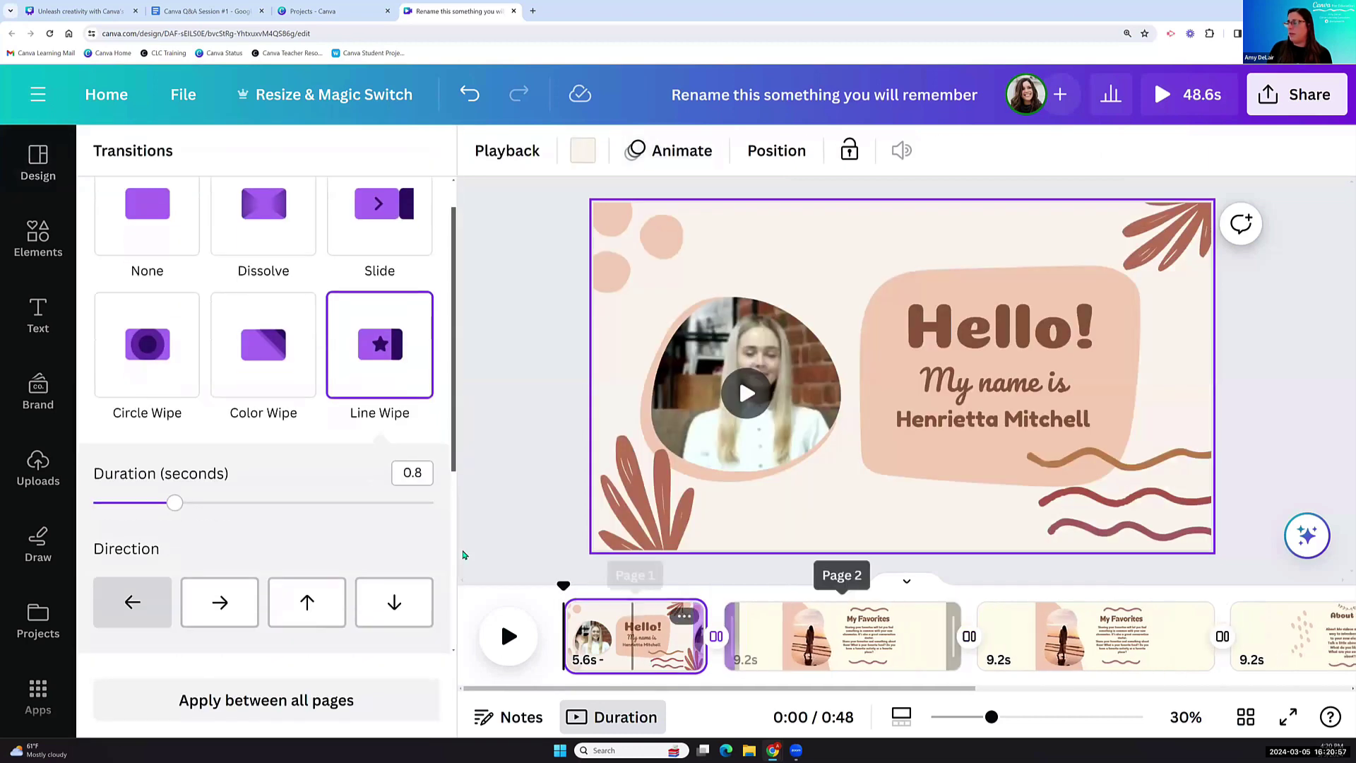
scroll(233, 424, "up", 1)
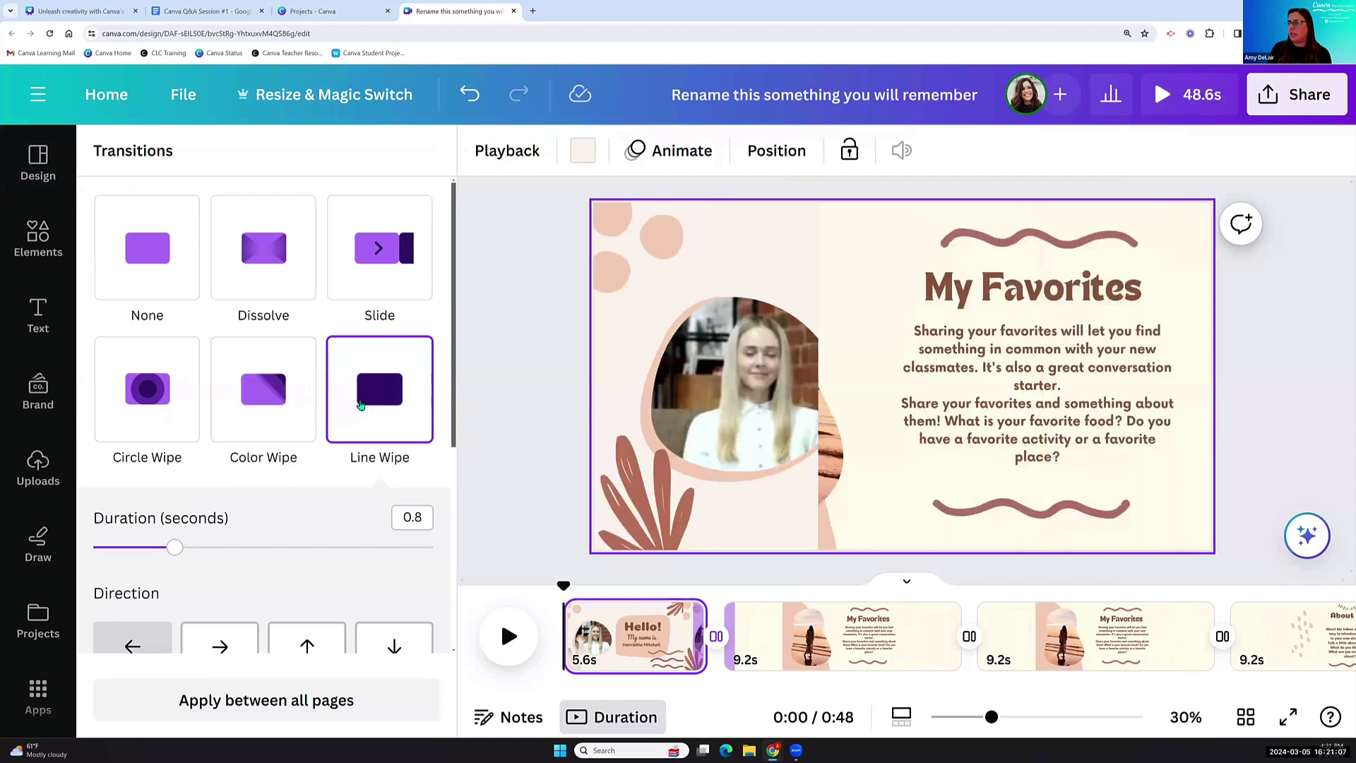
scroll(373, 459, "down", 4)
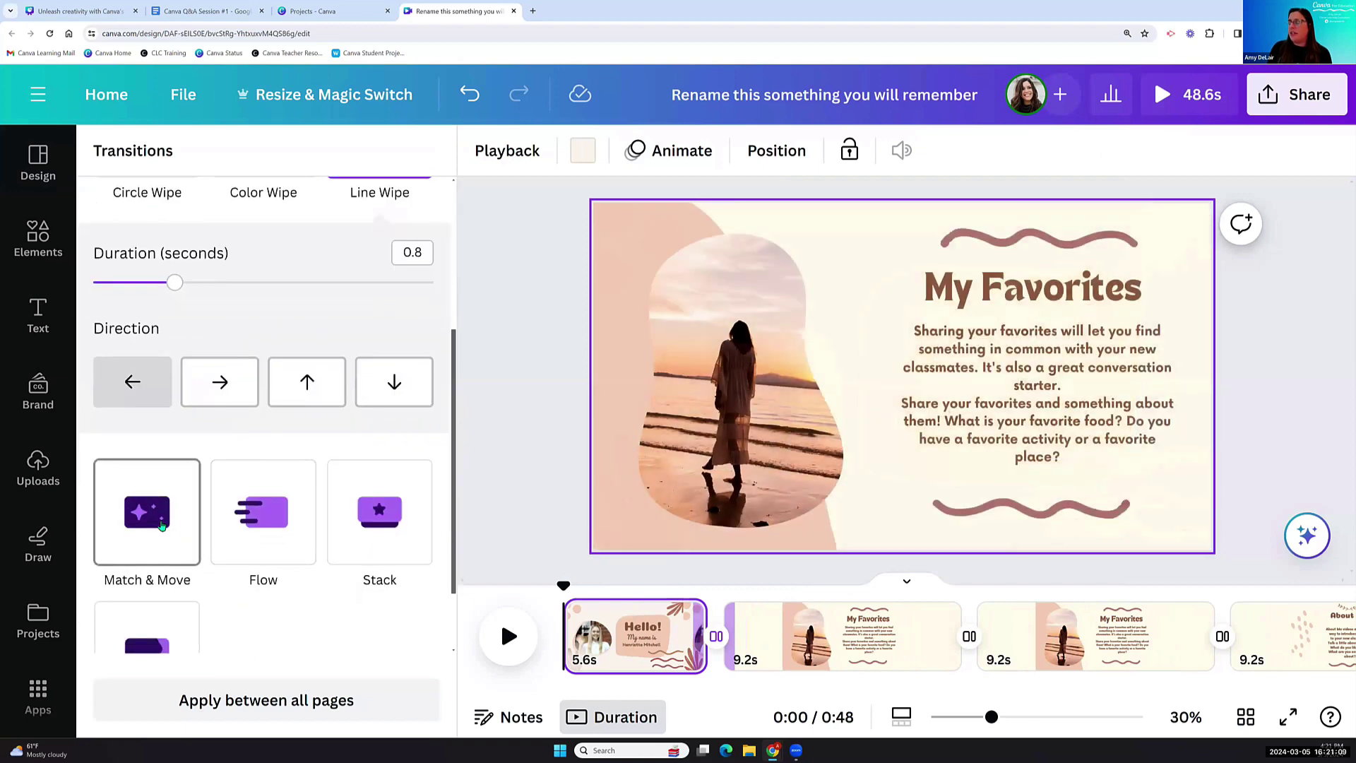
left_click(267, 517)
scroll(225, 515, "down", 2)
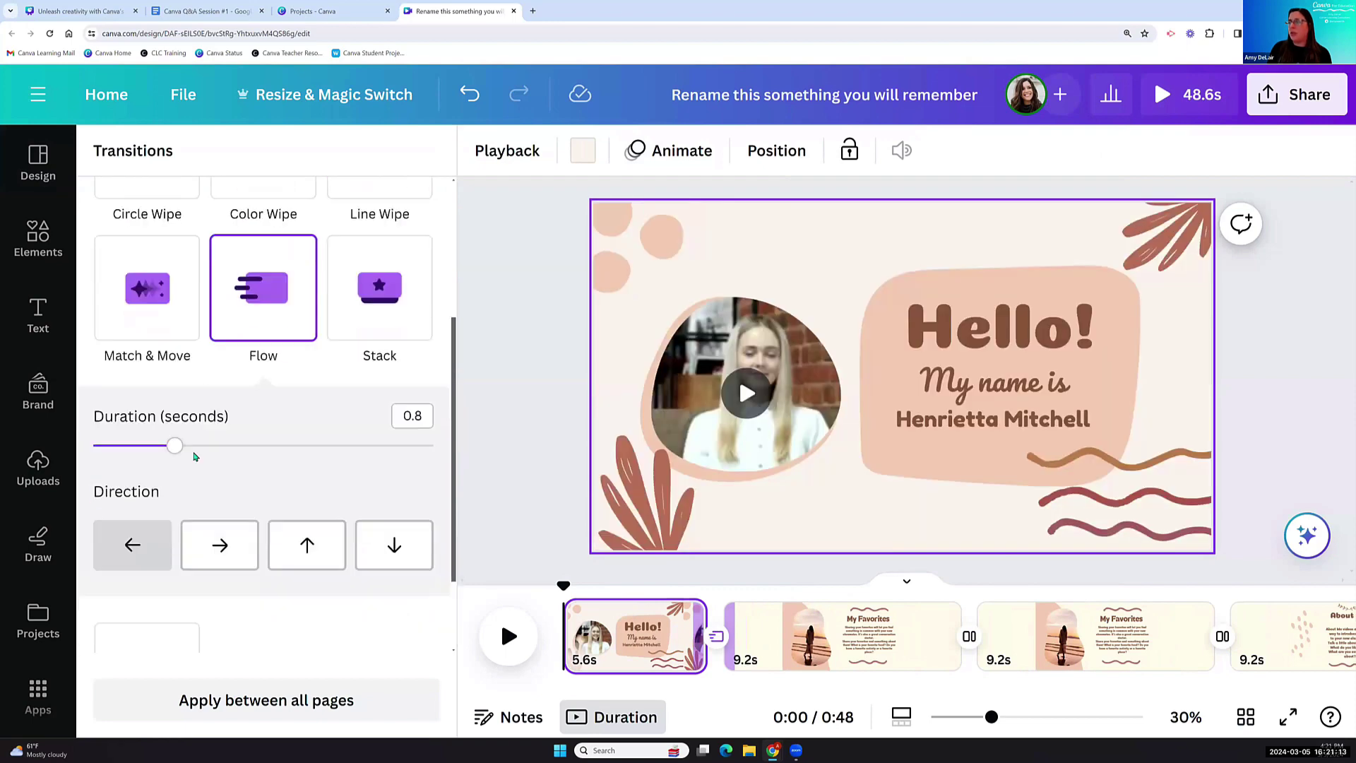
Set the Flow transition's duration to 1.4 seconds and its direction to upward.
left_click_drag(177, 398, 247, 403)
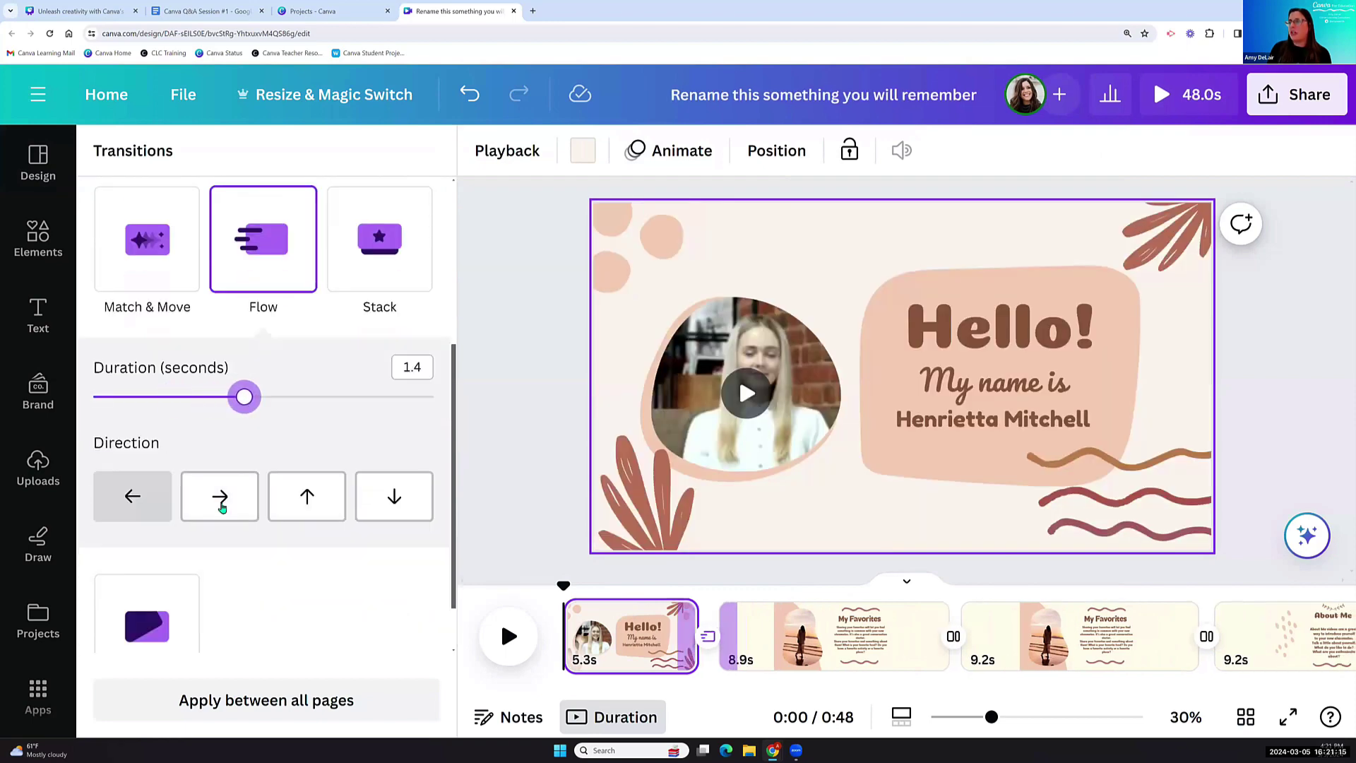
left_click(221, 503)
left_click(305, 498)
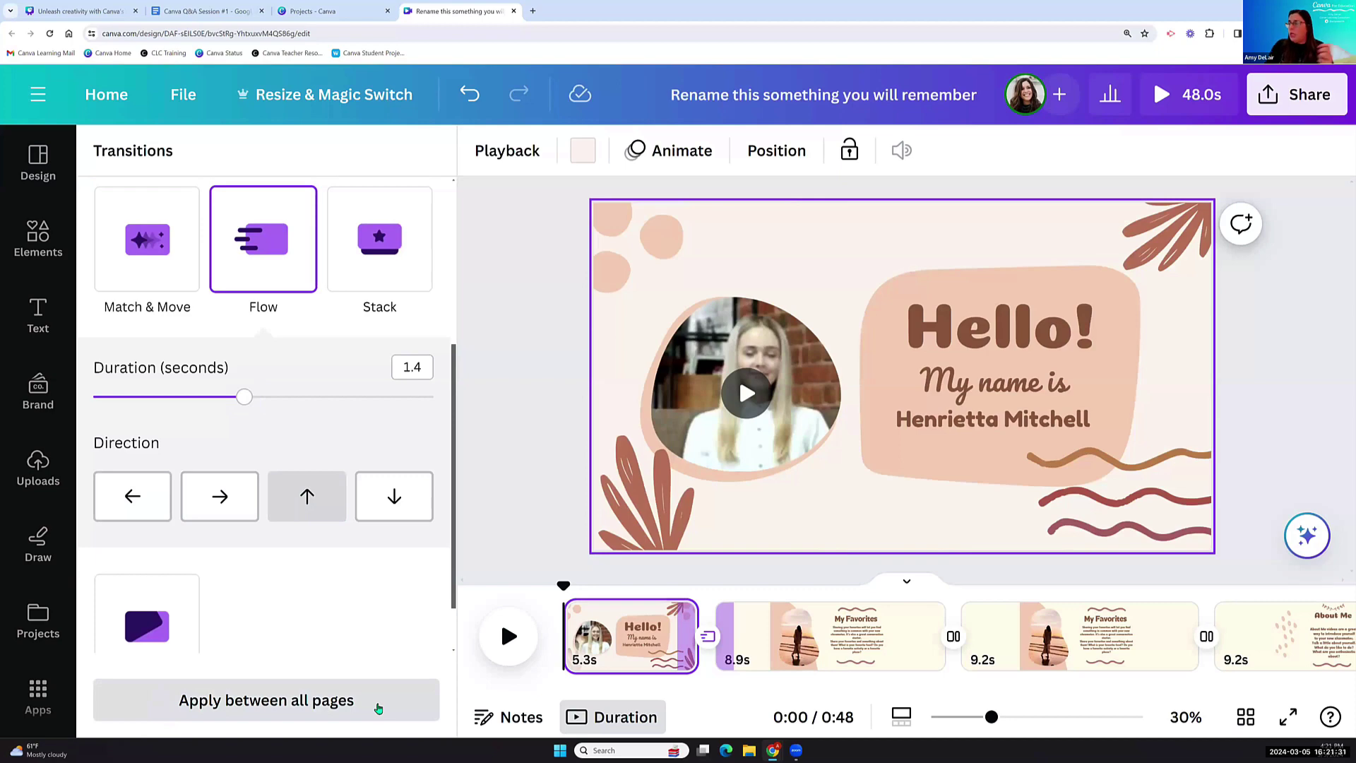
Return to the design options and select the lower leaf graphic and the corner circles on the Hello! page in turn.
left_click(39, 162)
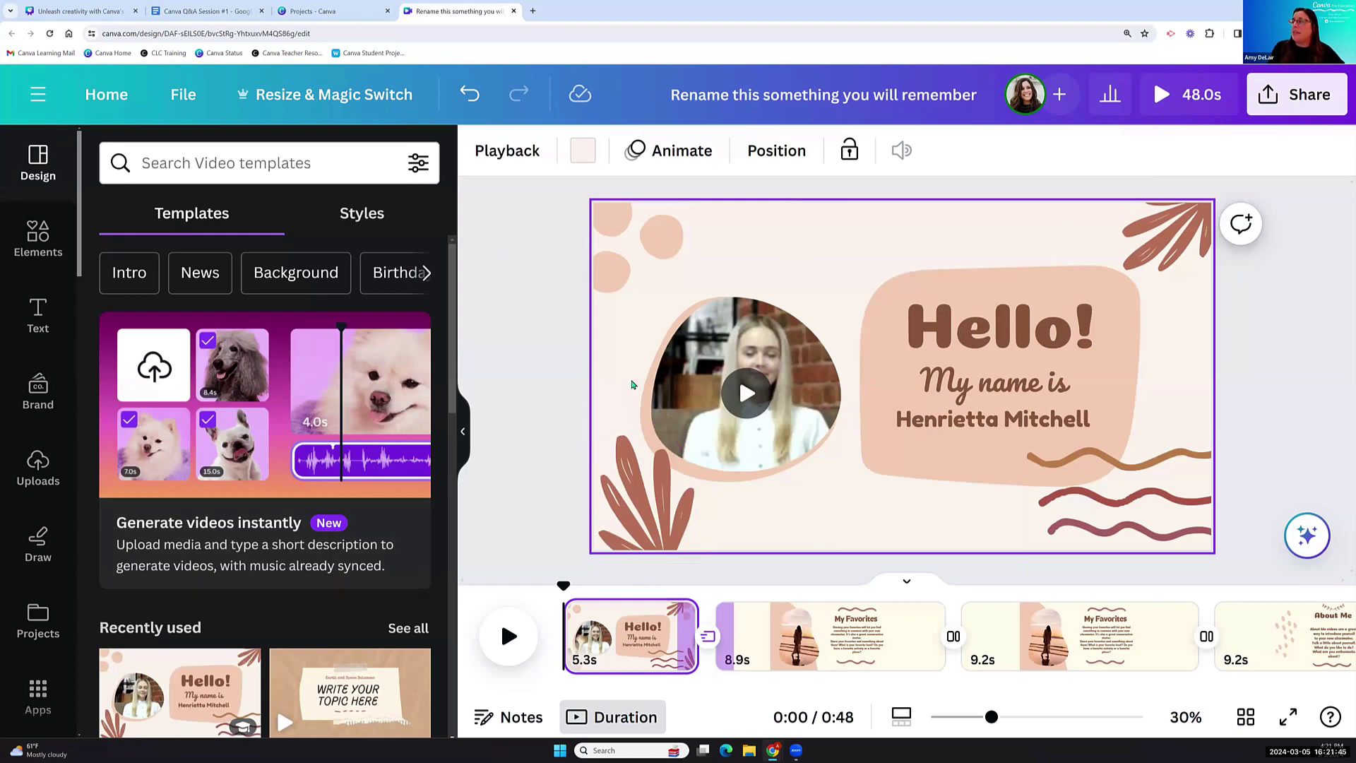
left_click(650, 521)
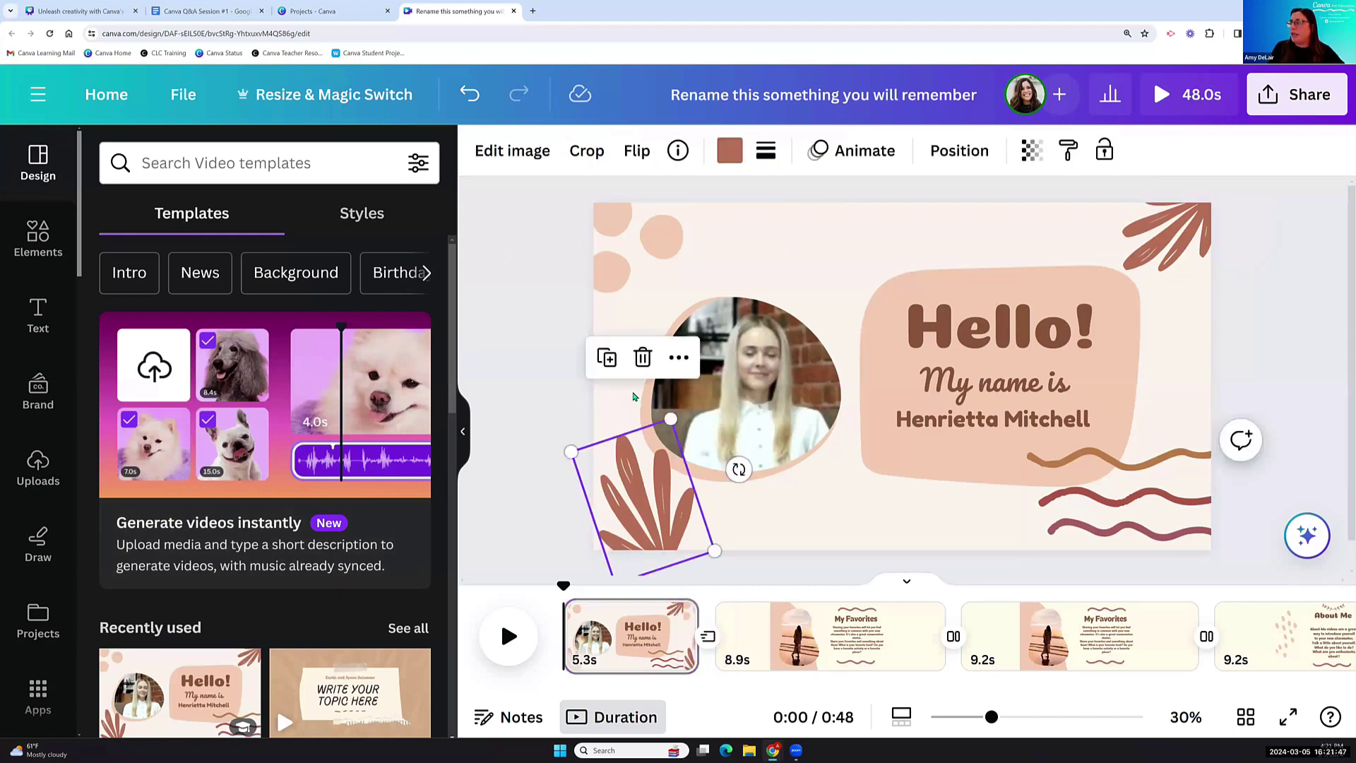
left_click(624, 265)
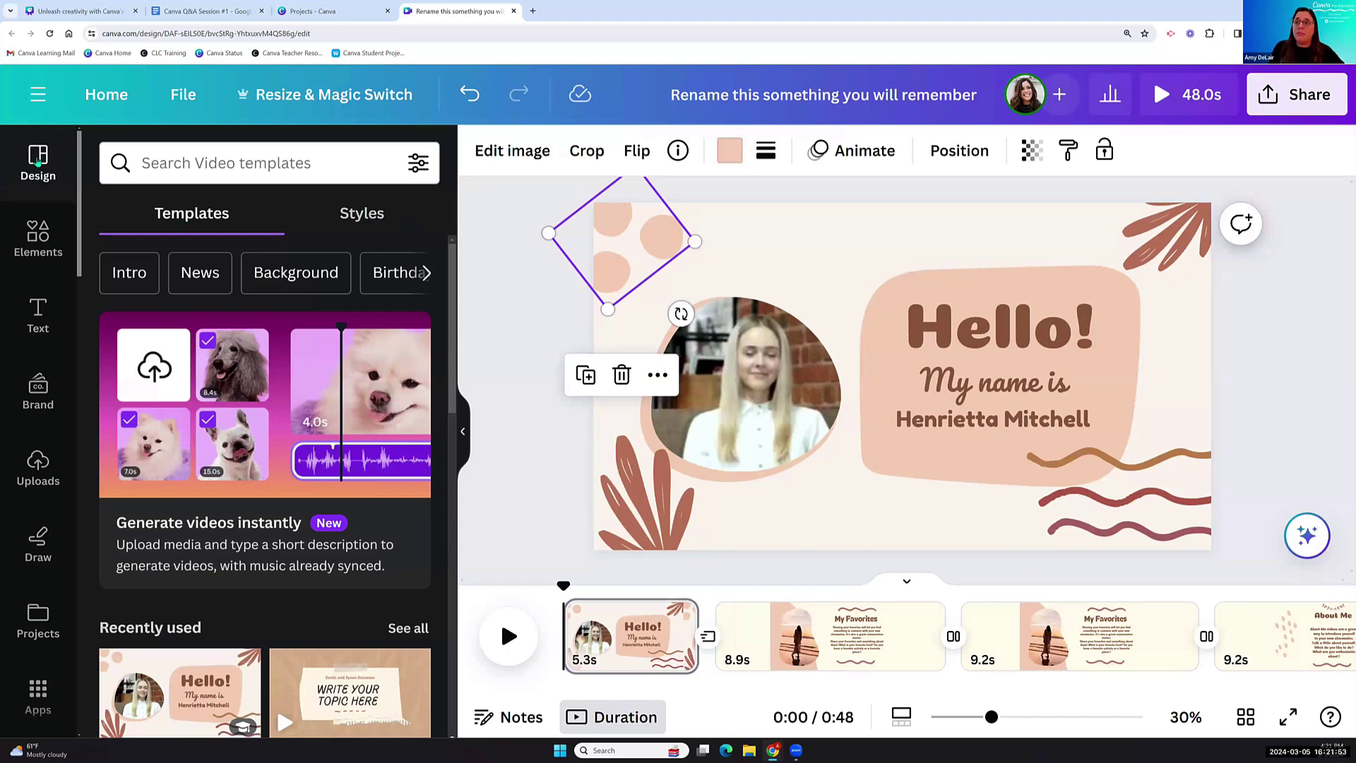
Browse the full collection of color palettes and apply the dark slate, pink, turquoise, mint and white palette to the Hello! page.
left_click(355, 213)
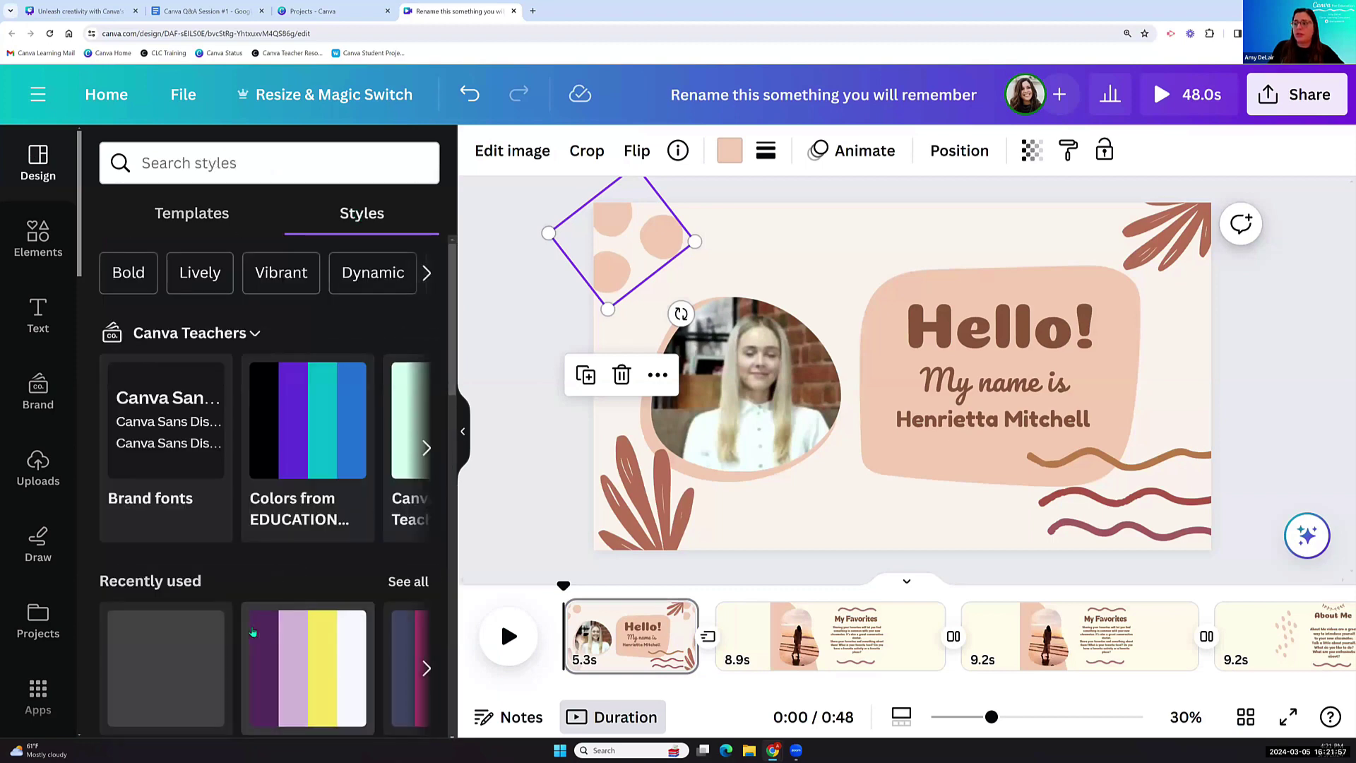
scroll(253, 631, "down", 8)
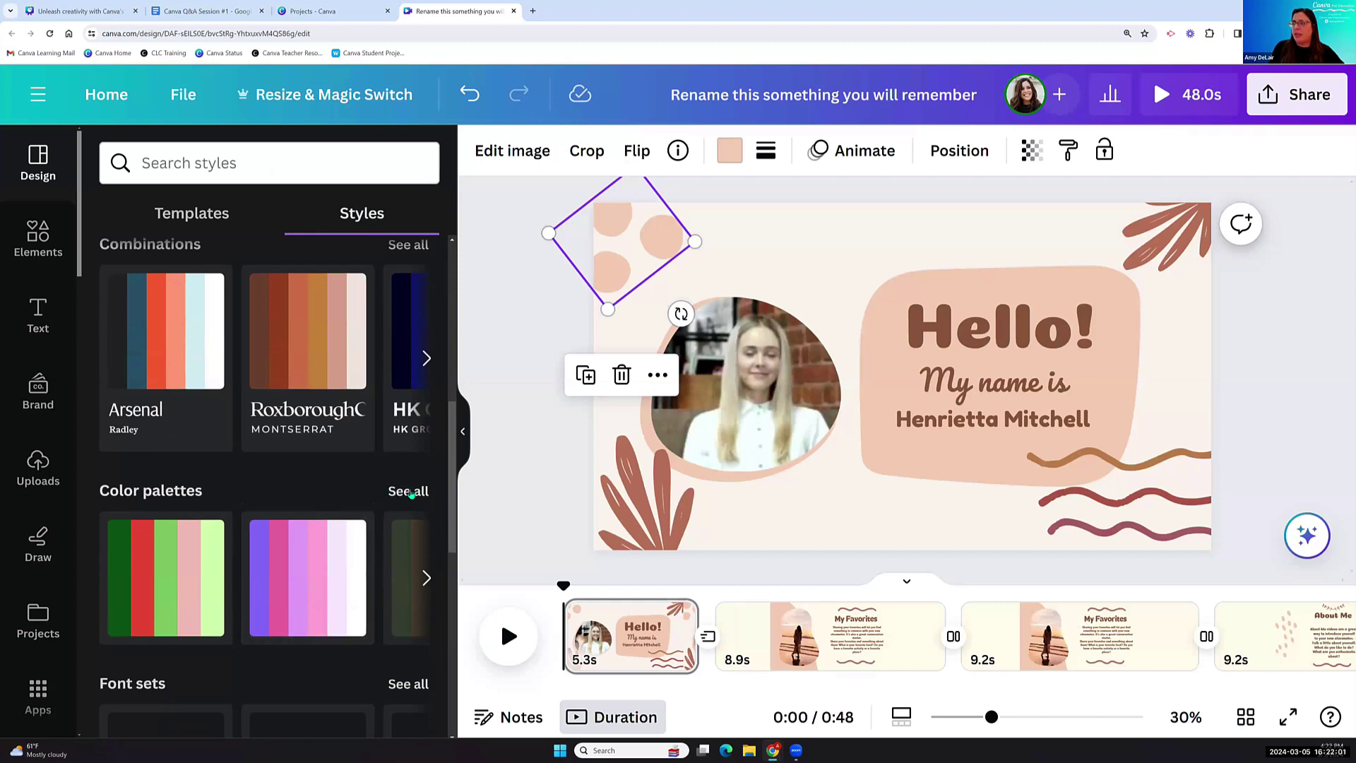
left_click(409, 491)
scroll(302, 639, "down", 2)
scroll(302, 639, "down", 10)
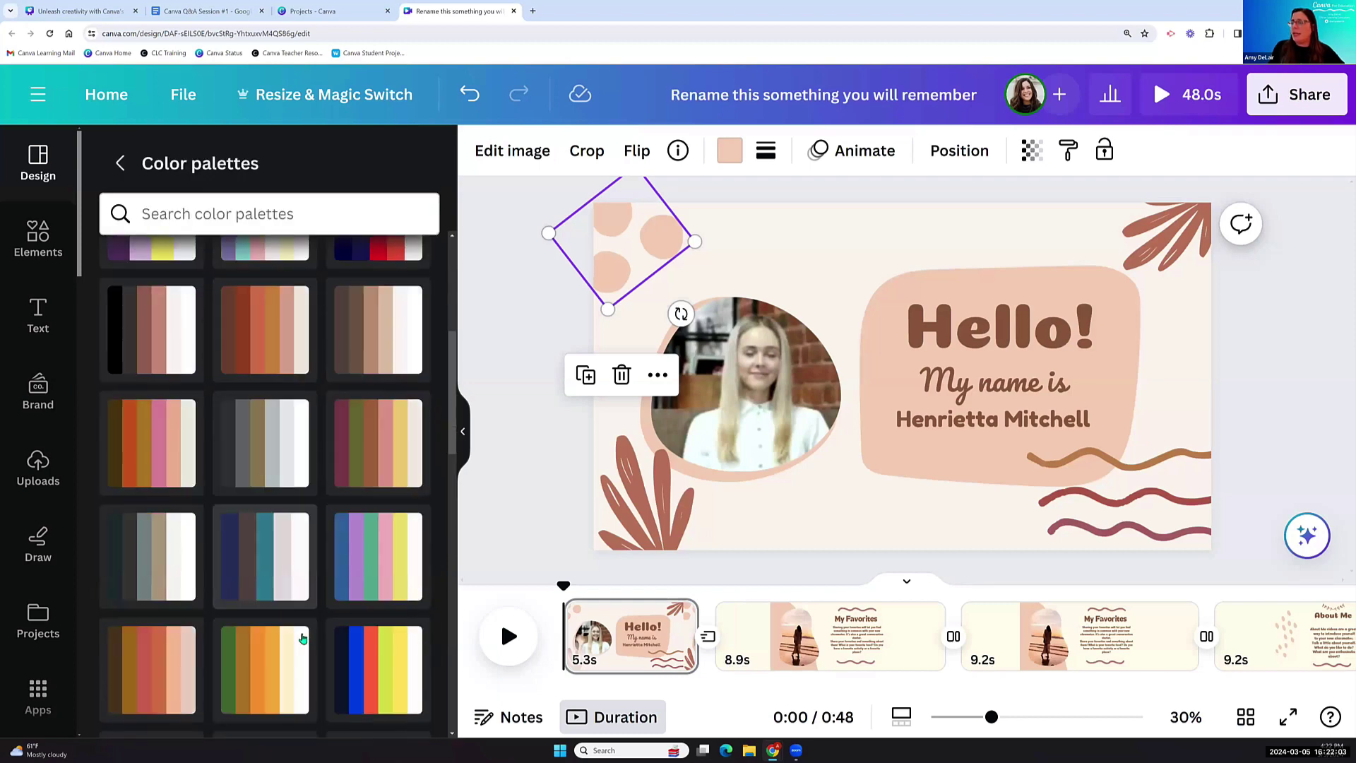
scroll(302, 639, "down", 5)
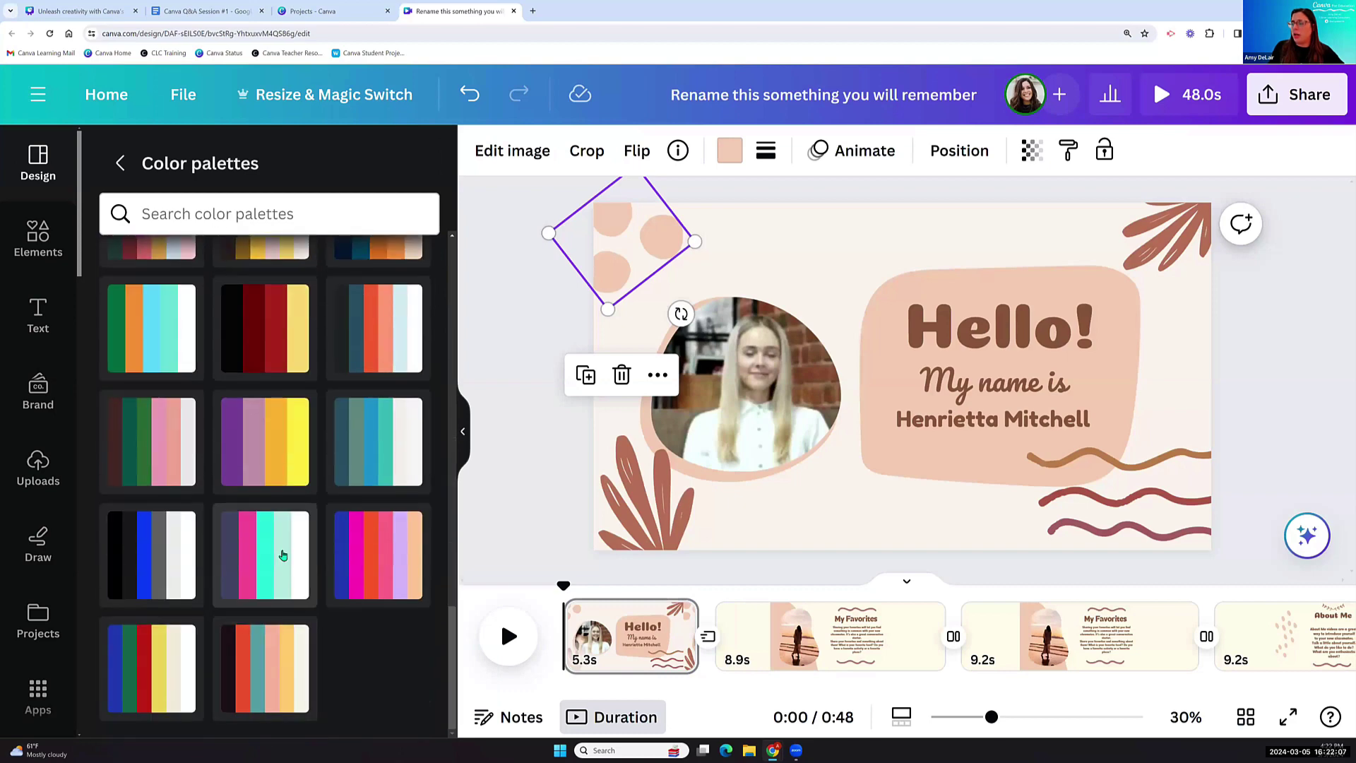
left_click(283, 555)
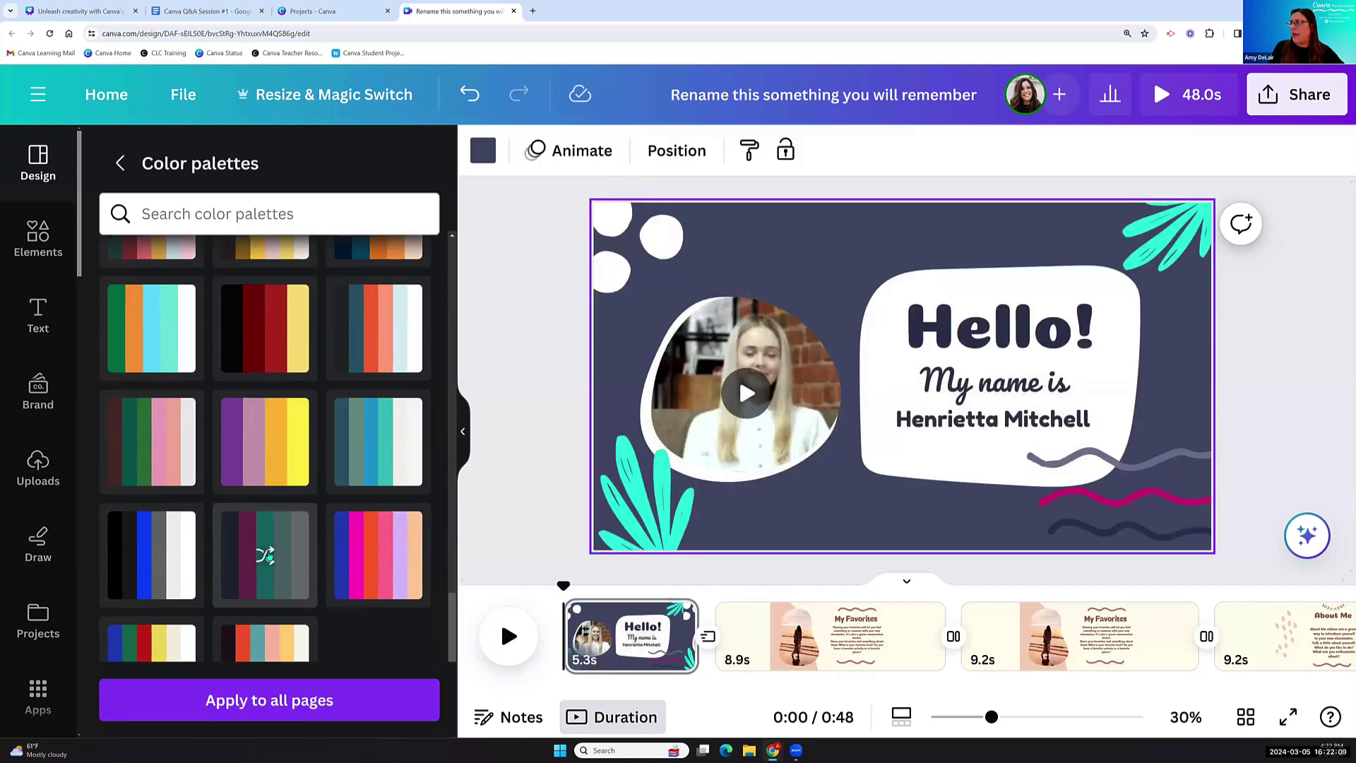
Shuffle the palette on the Hello! page to a mint background with slate shapes and pink leaves, and apply it to all pages.
left_click(266, 556)
left_click(266, 556)
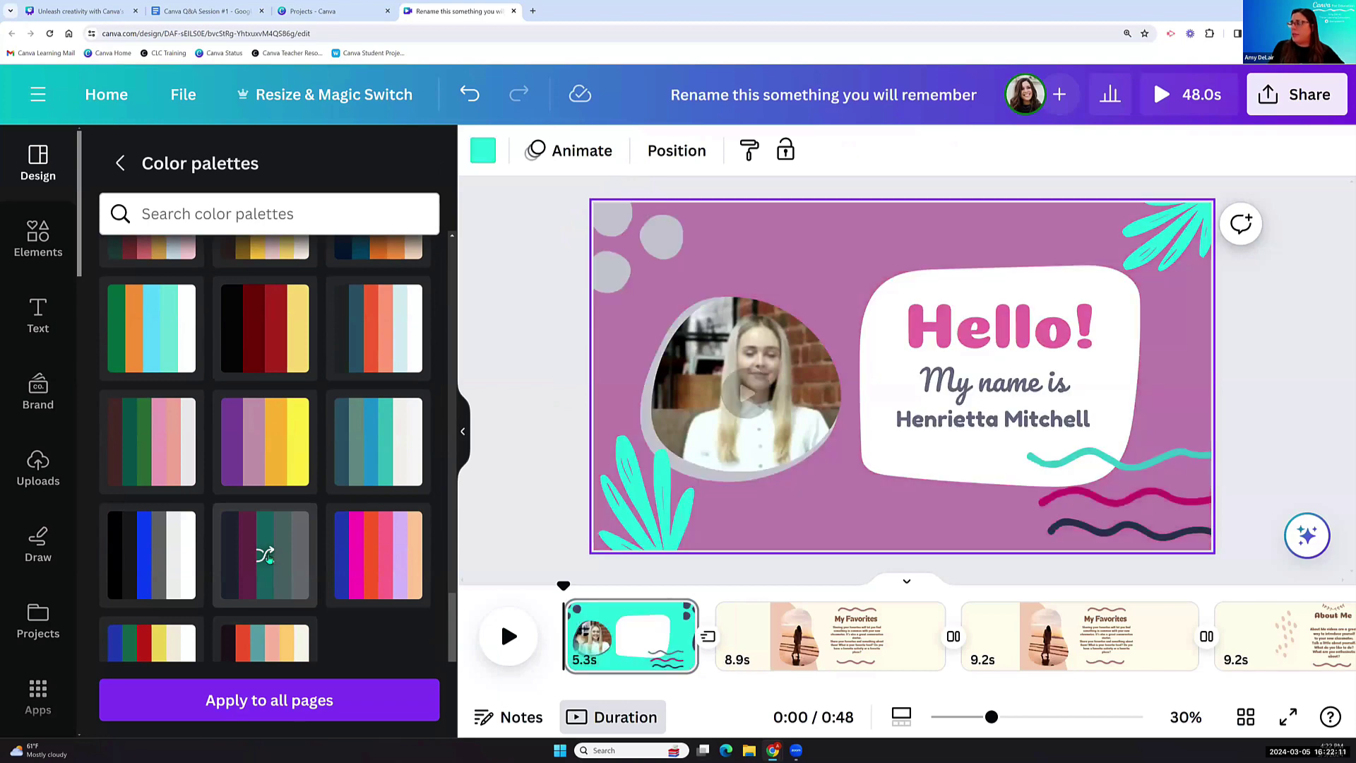
left_click(265, 556)
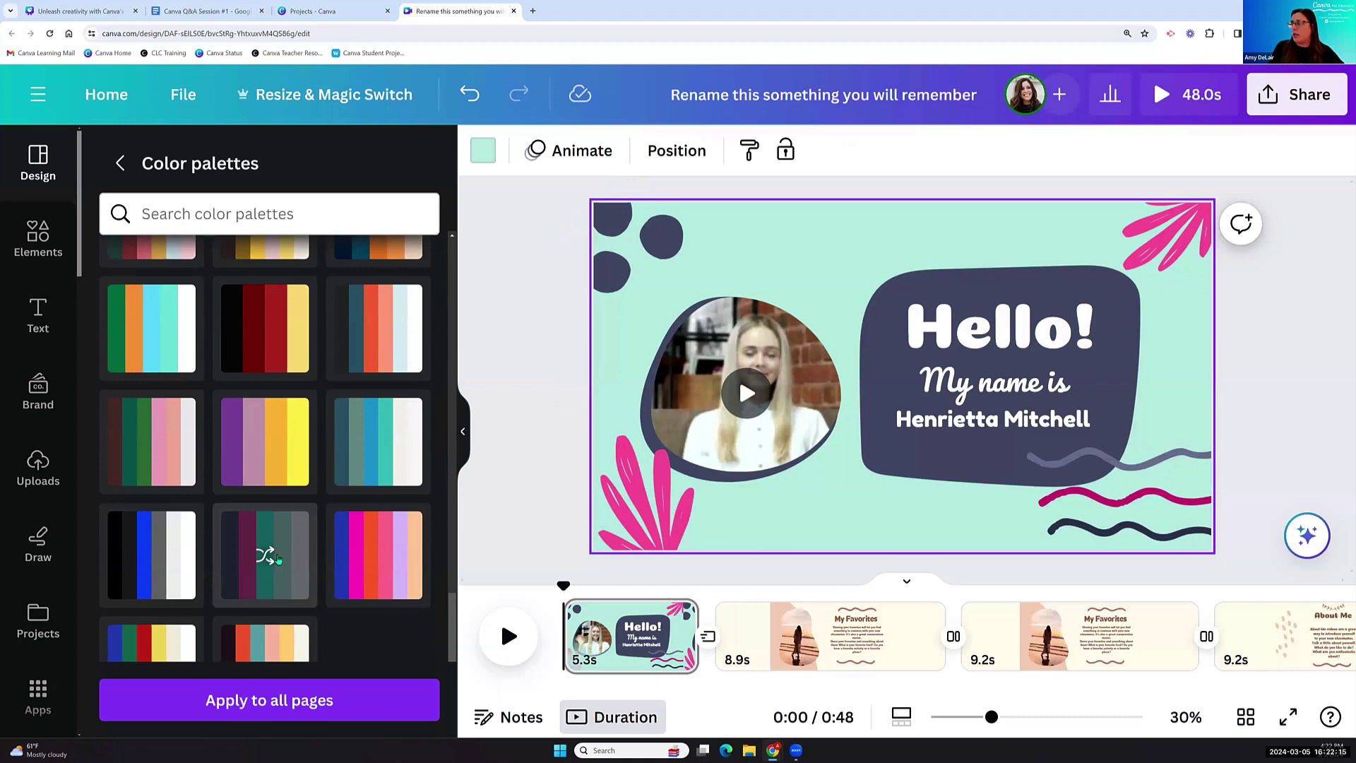
left_click(270, 701)
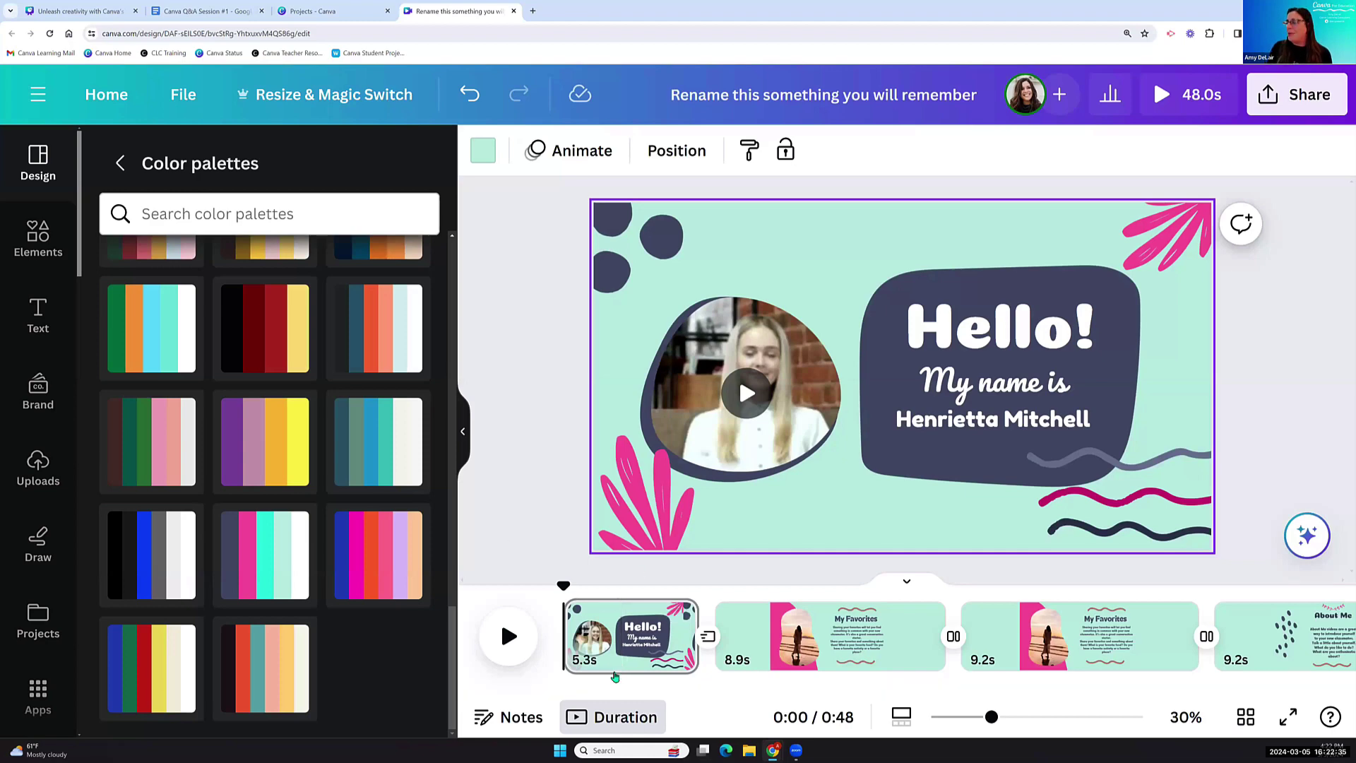
left_click(120, 163)
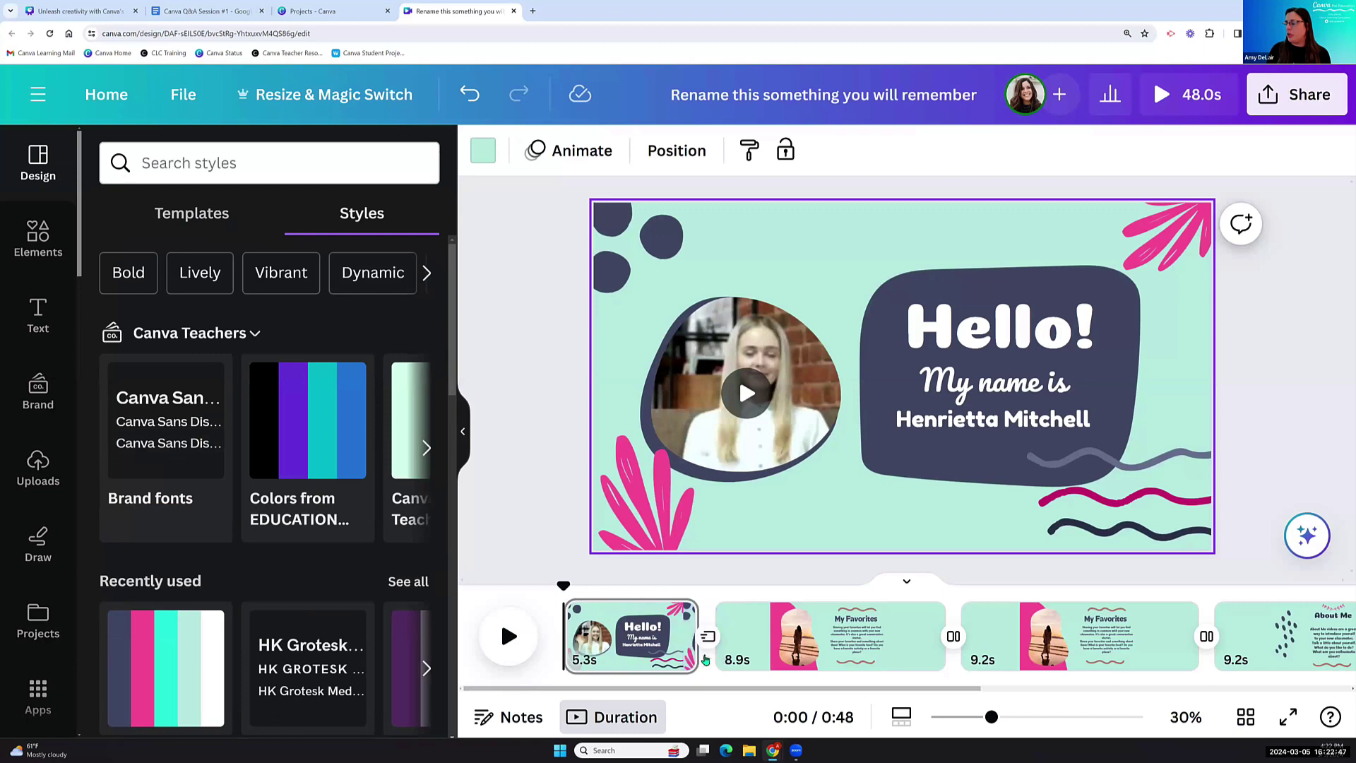
Select the first My Favorites page, undo the last change and redo it.
mouse_move(718, 662)
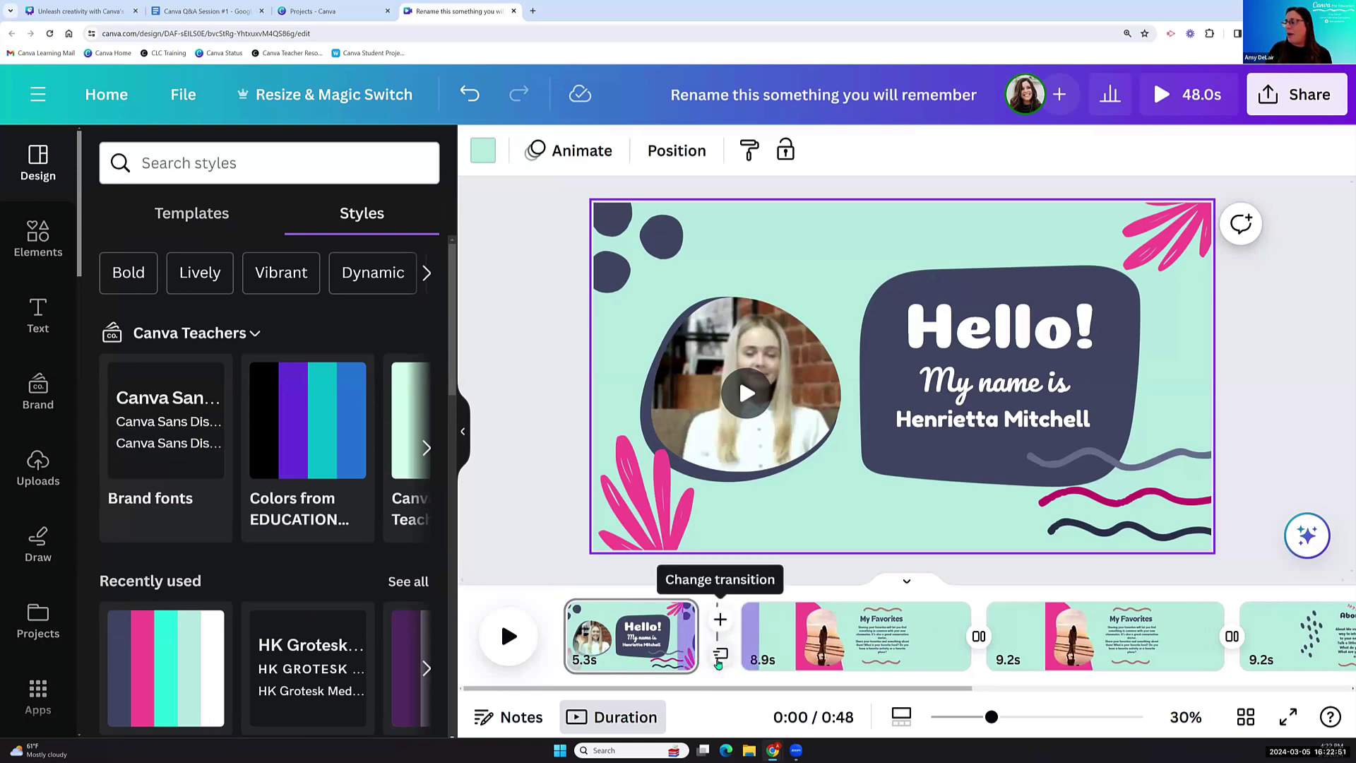
left_click_drag(678, 636, 890, 639)
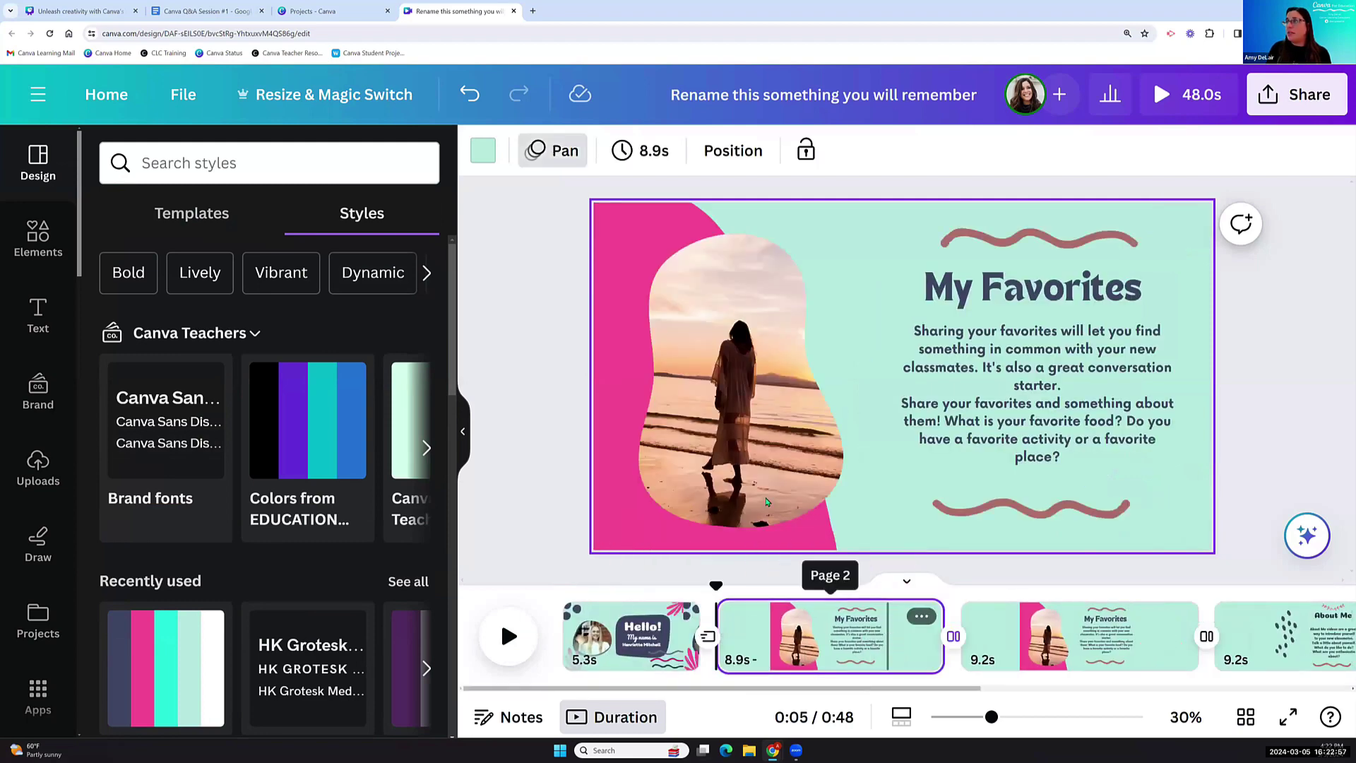
left_click(472, 94)
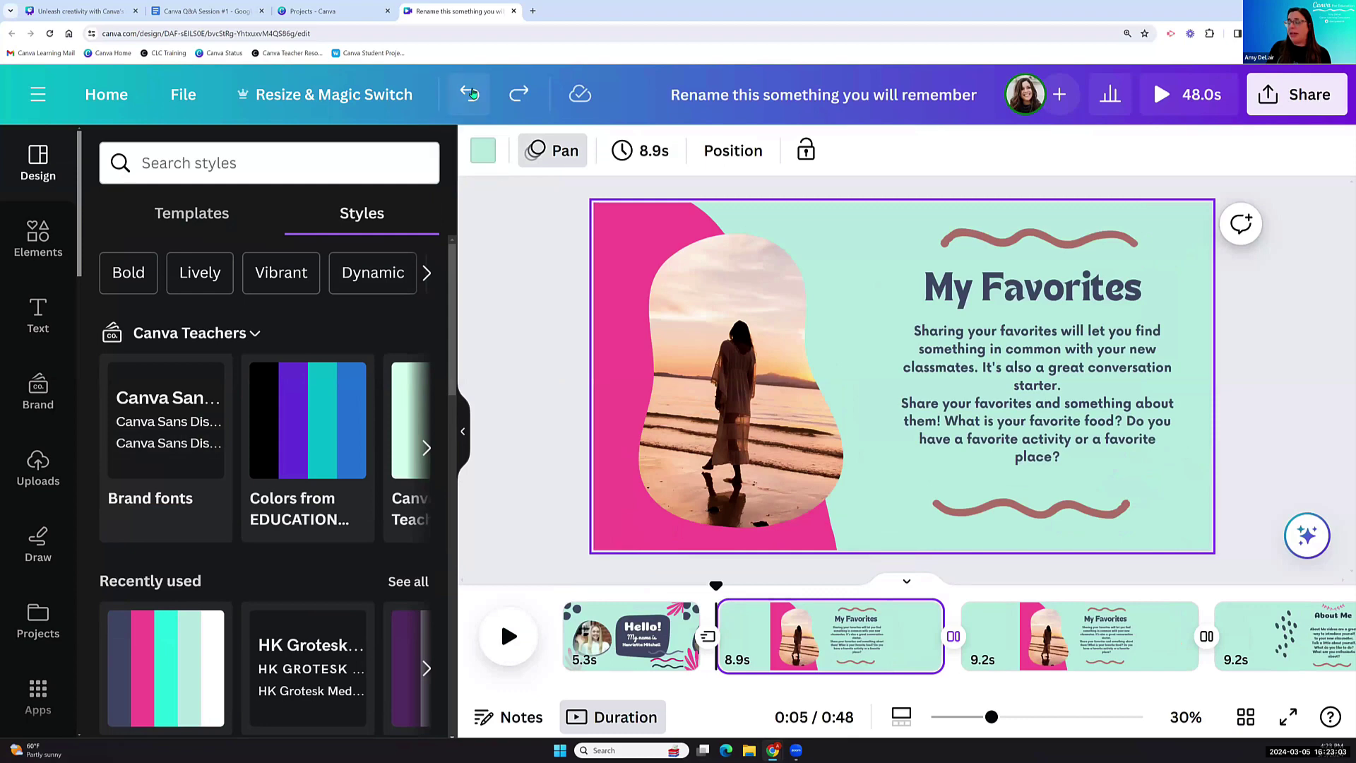
left_click(515, 96)
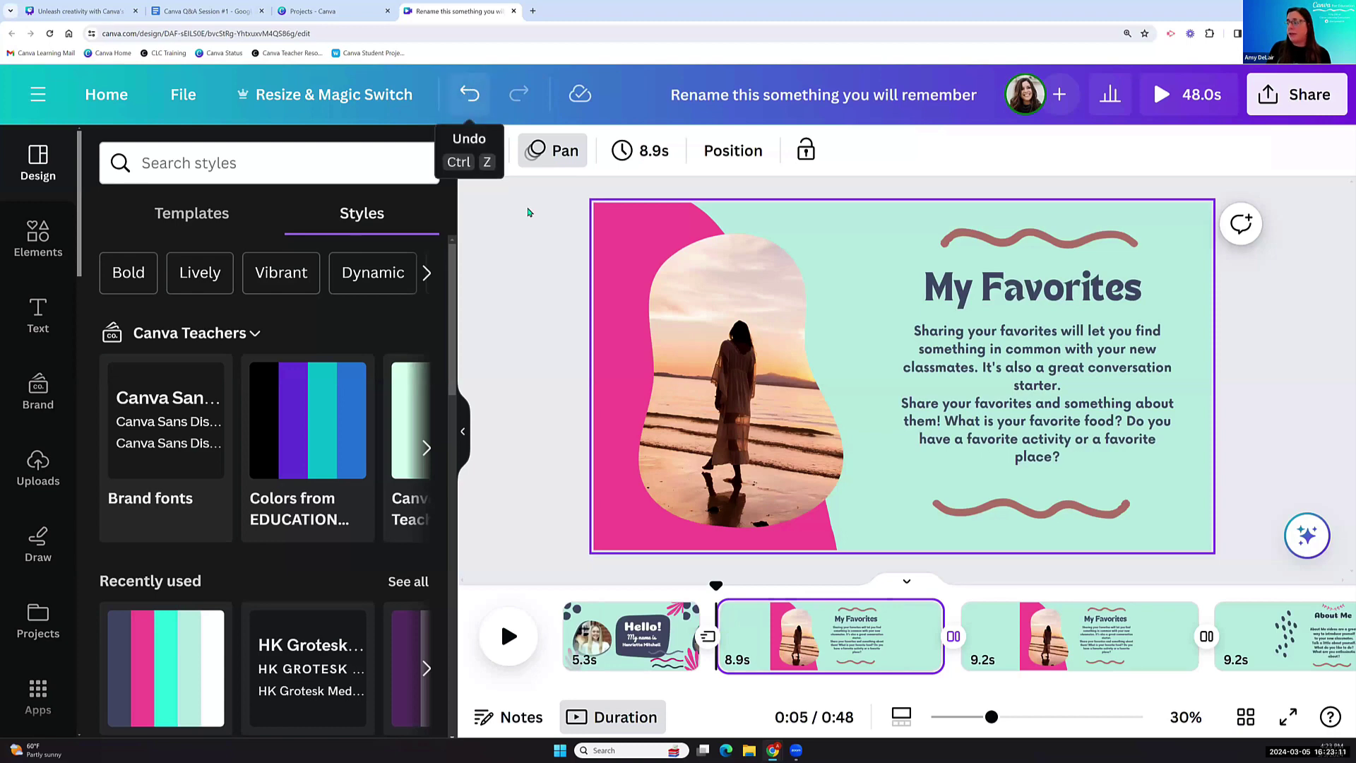
Add a blank page between the Hello! page and the first My Favorites page, and open the settings of the transition before it.
left_click(719, 620)
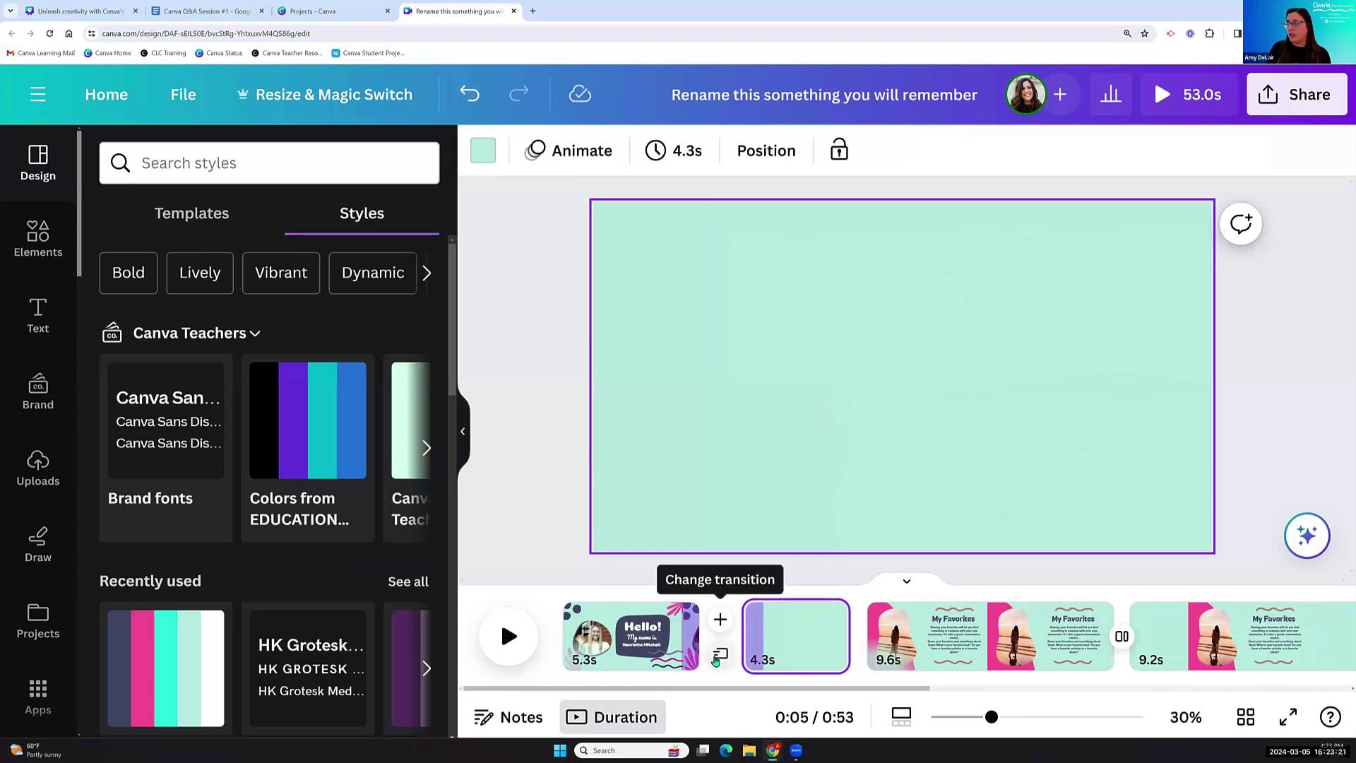
left_click(719, 655)
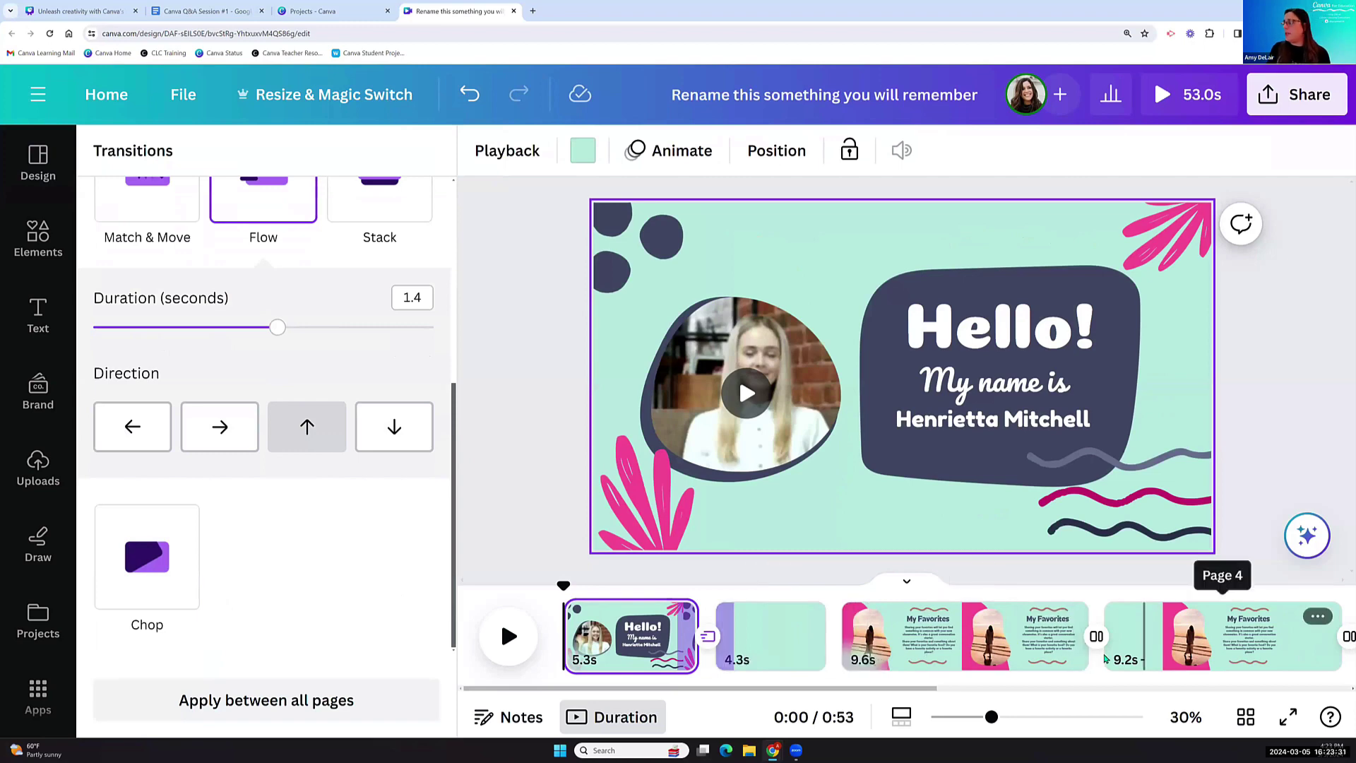
Return to the design styles and look through the combinations, color palettes and font sets.
left_click(39, 166)
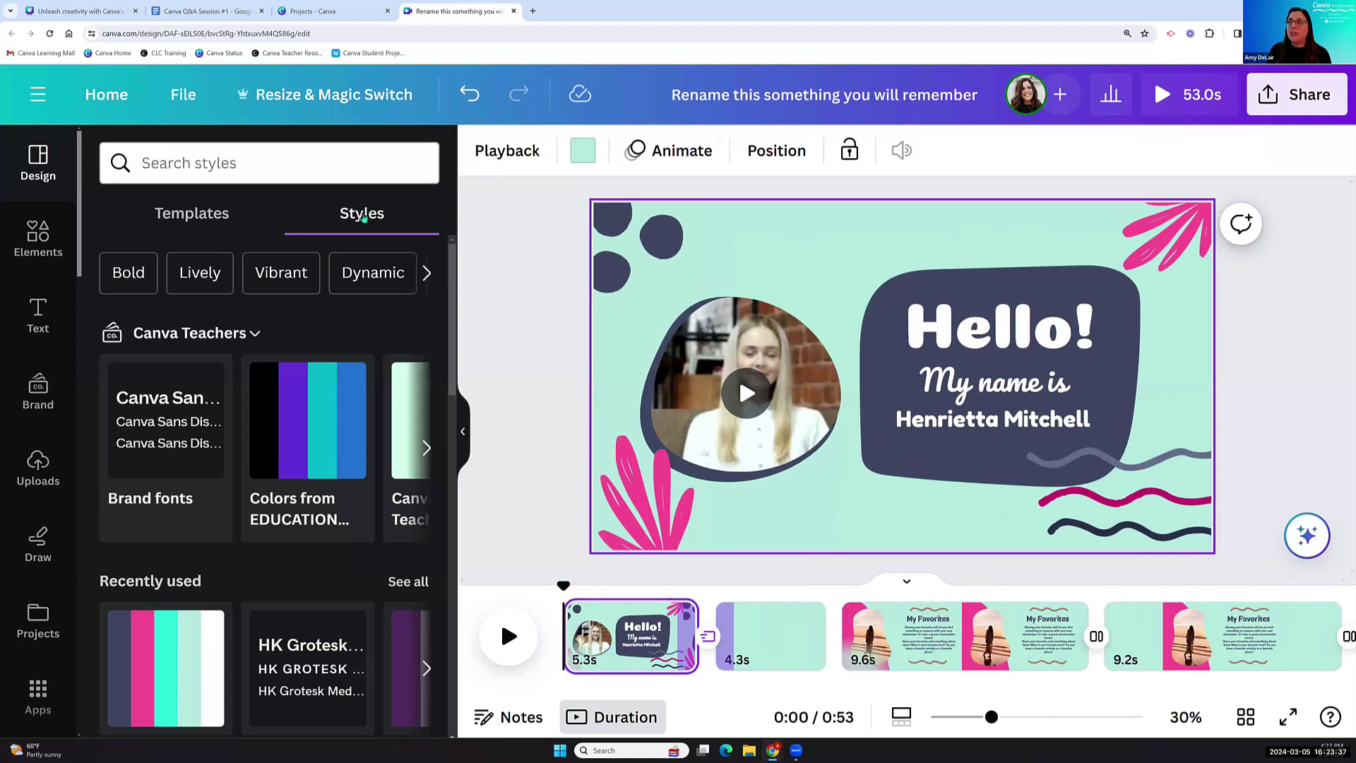
scroll(163, 499, "down", 6)
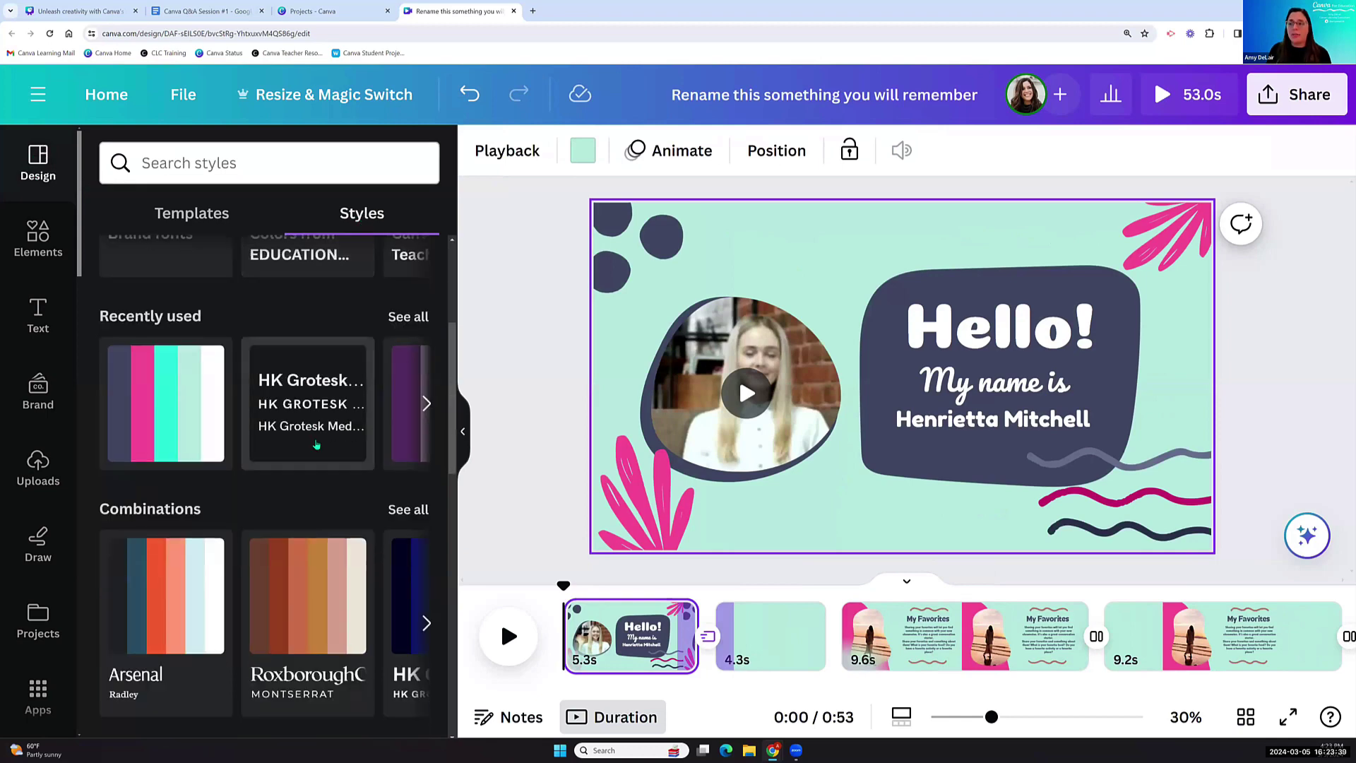
scroll(163, 499, "down", 4)
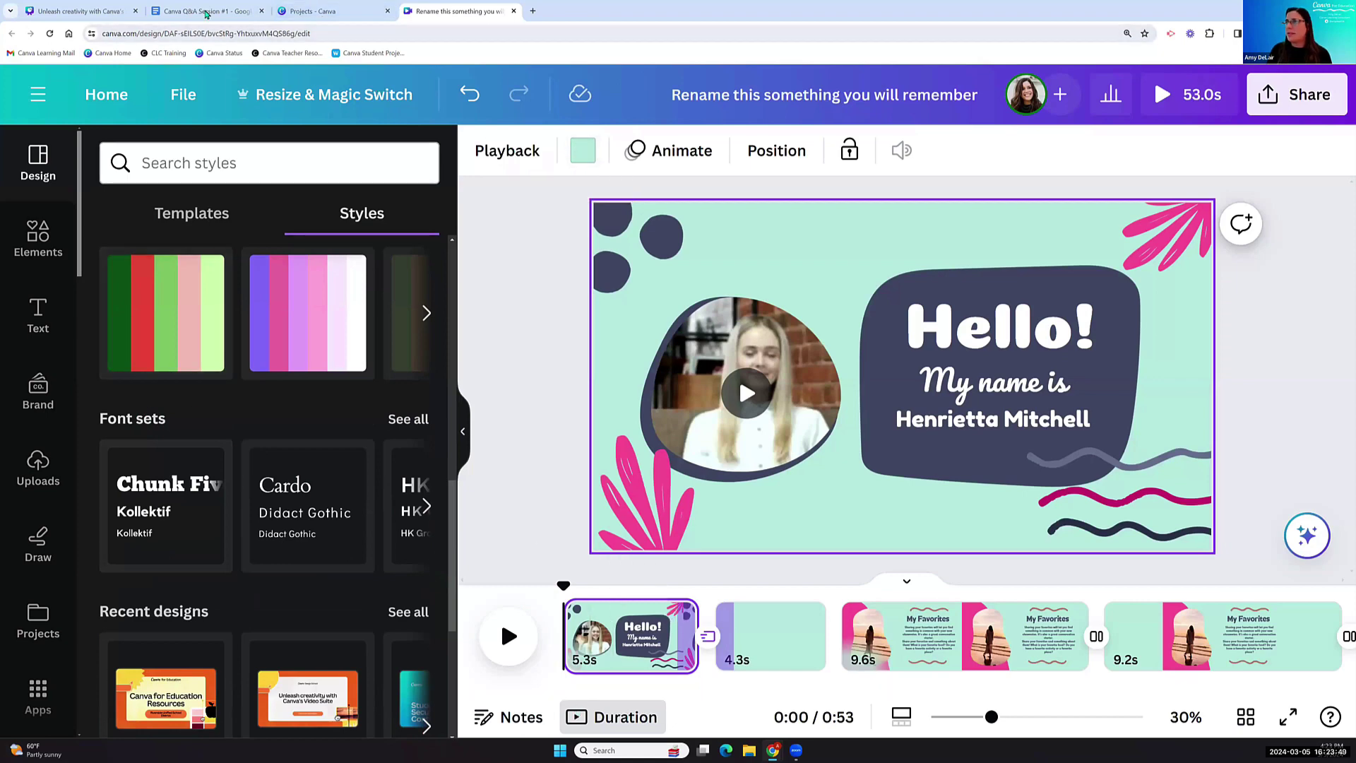
View the drag-and-drop editor slide in the video suite presentation, and show the uploaded images back in the video design.
left_click(115, 16)
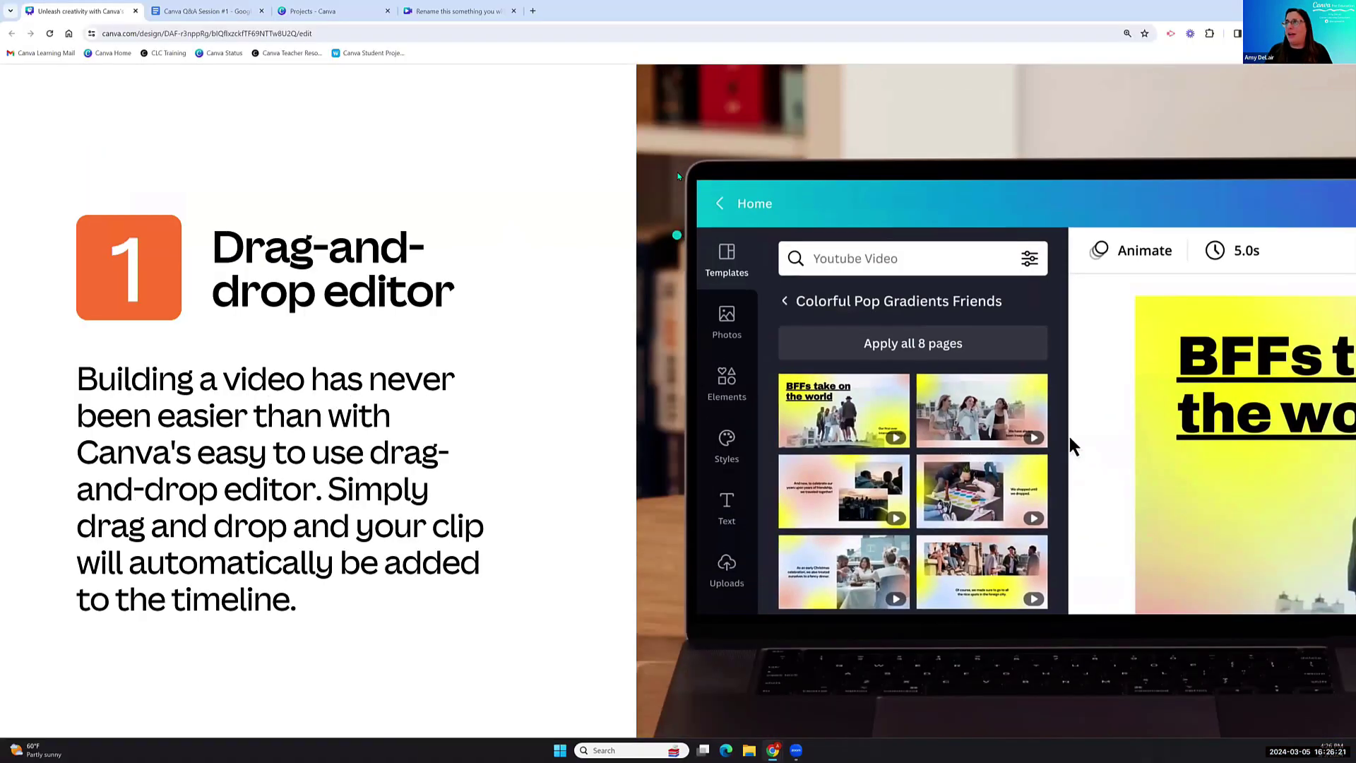
key("Escape")
left_click(455, 11)
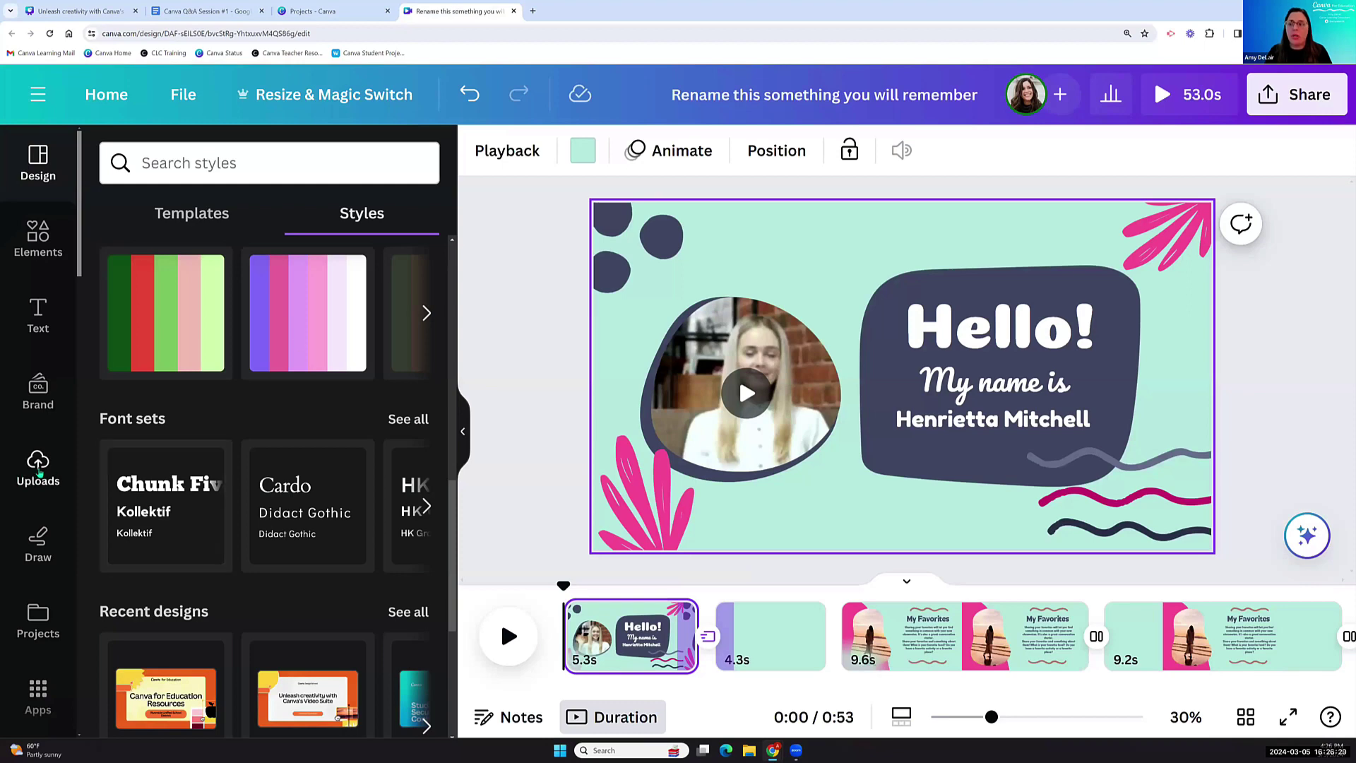
left_click(37, 474)
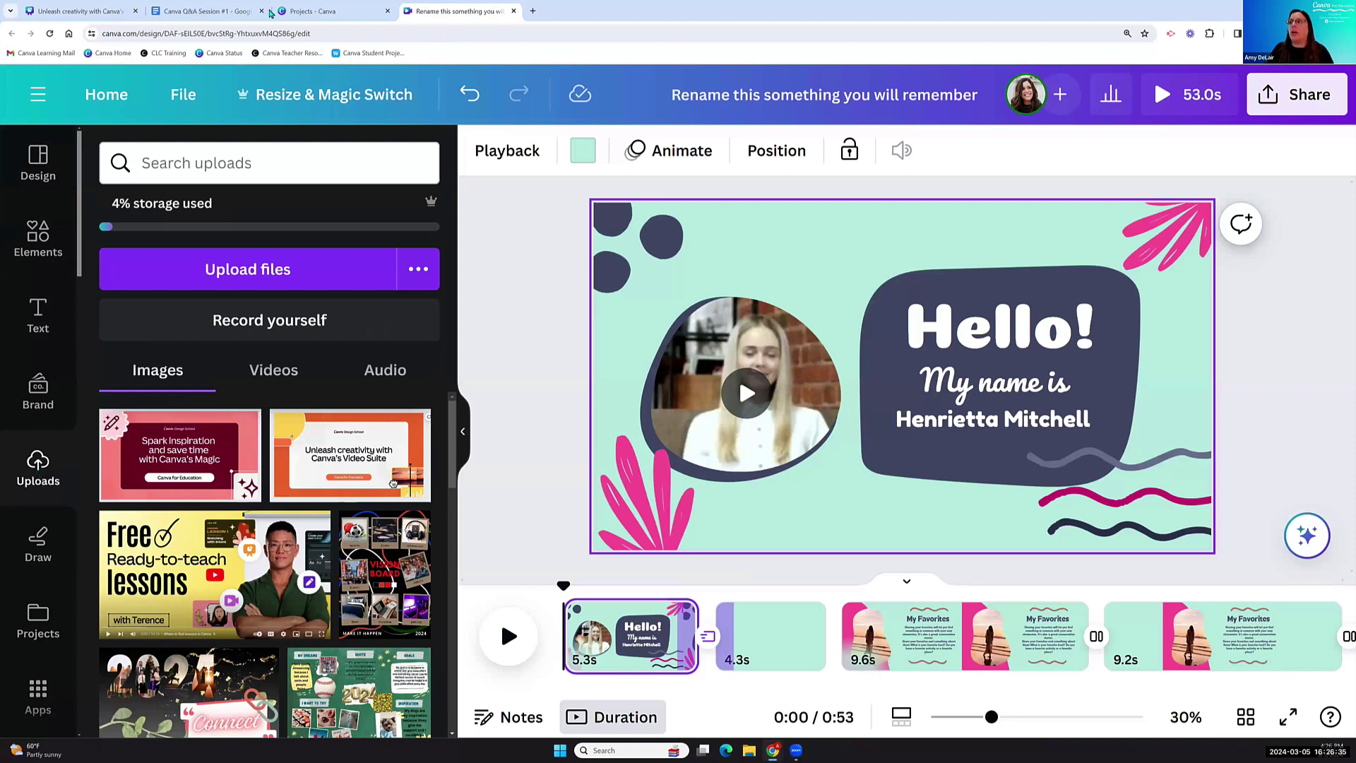
Switch to the projects page and search the projects for ".gslides".
left_click(293, 7)
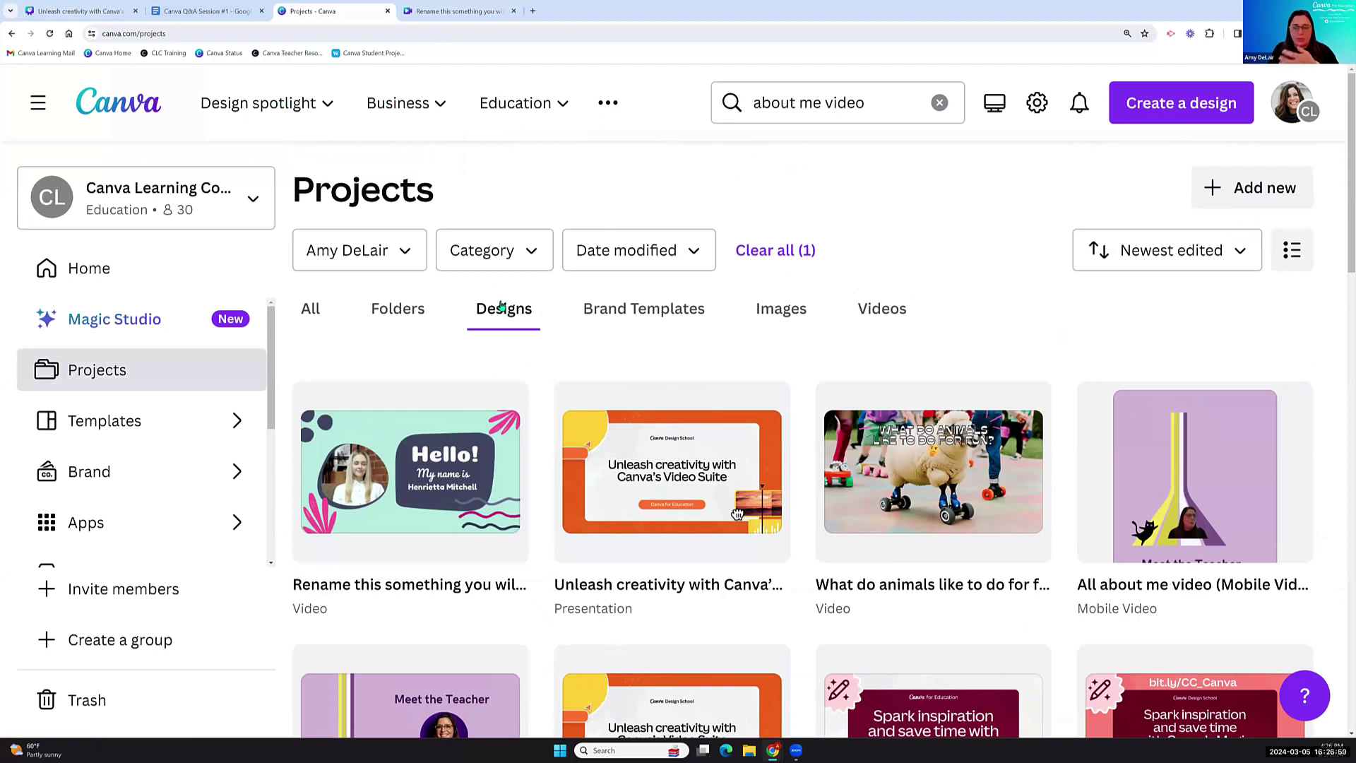
left_click(833, 107)
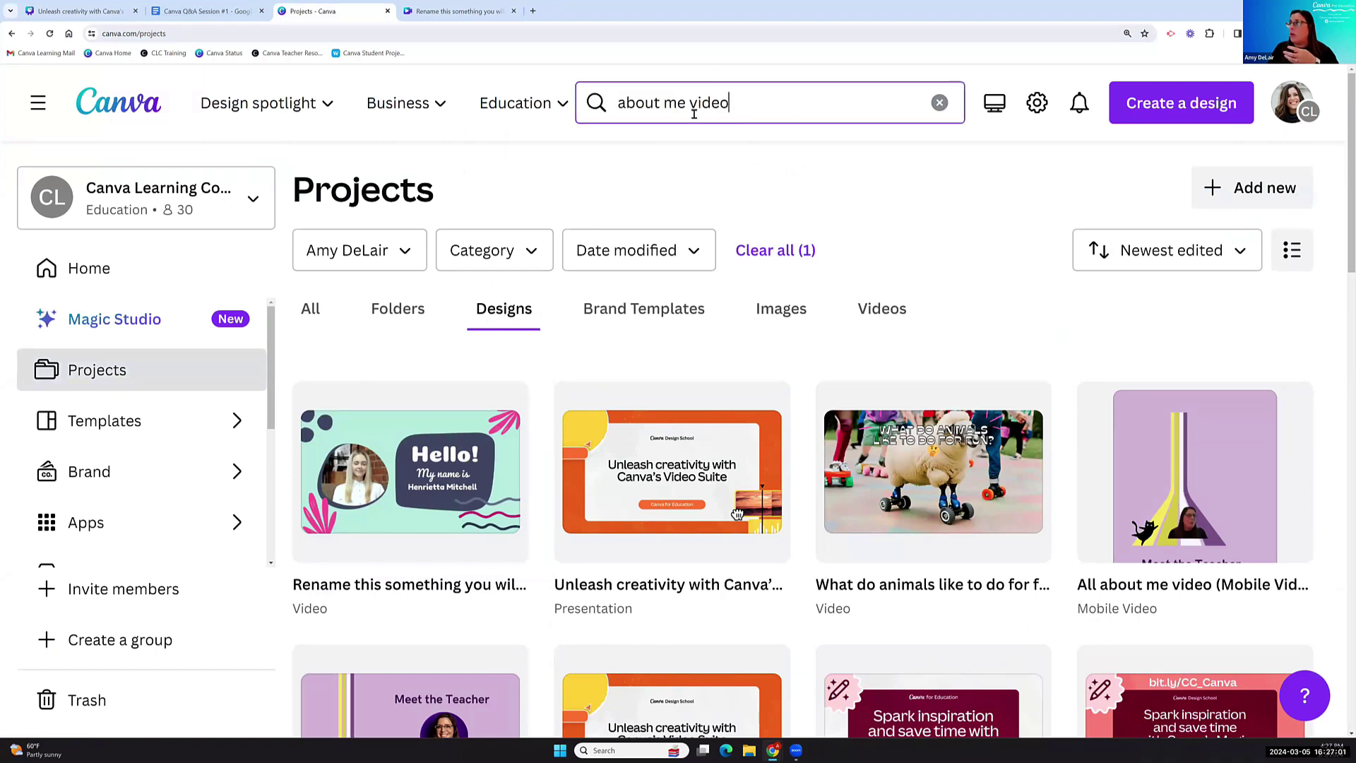
left_click_drag(731, 113, 618, 114)
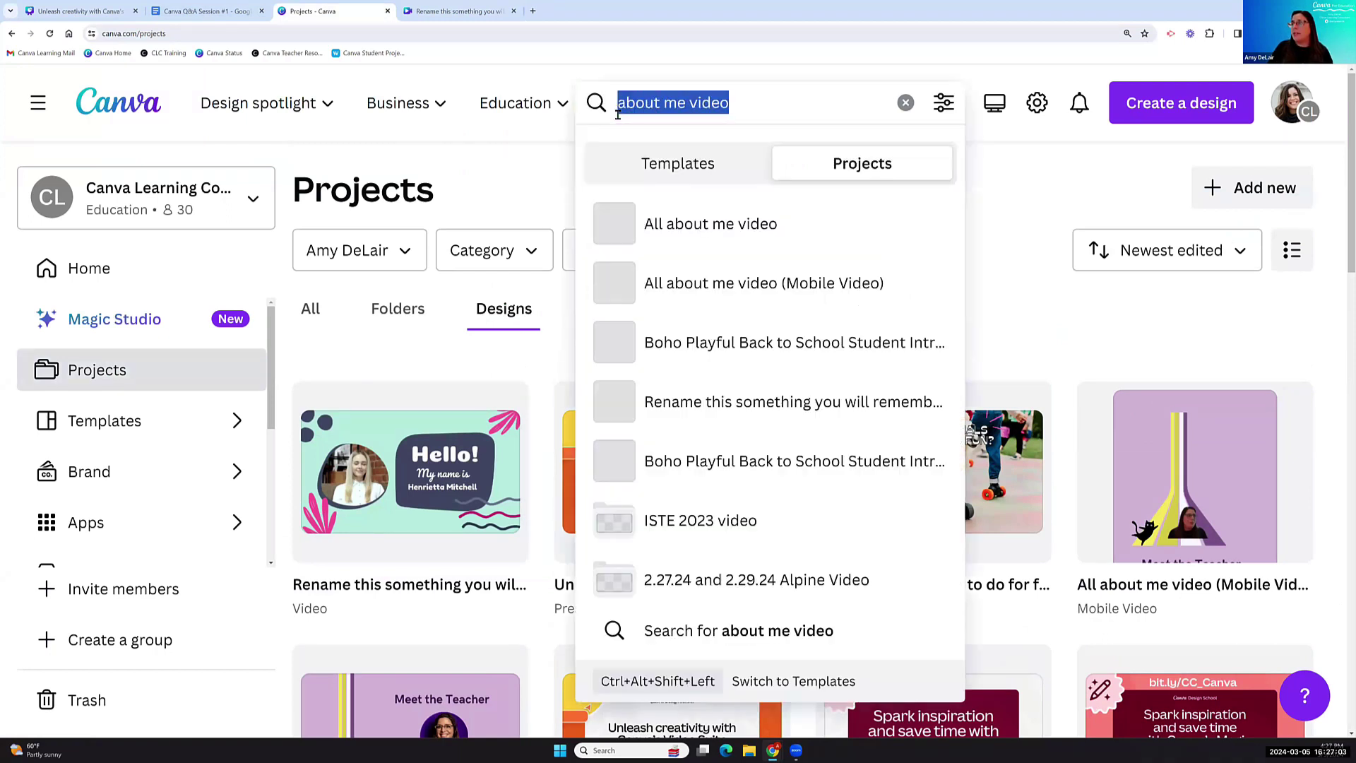
type("gl")
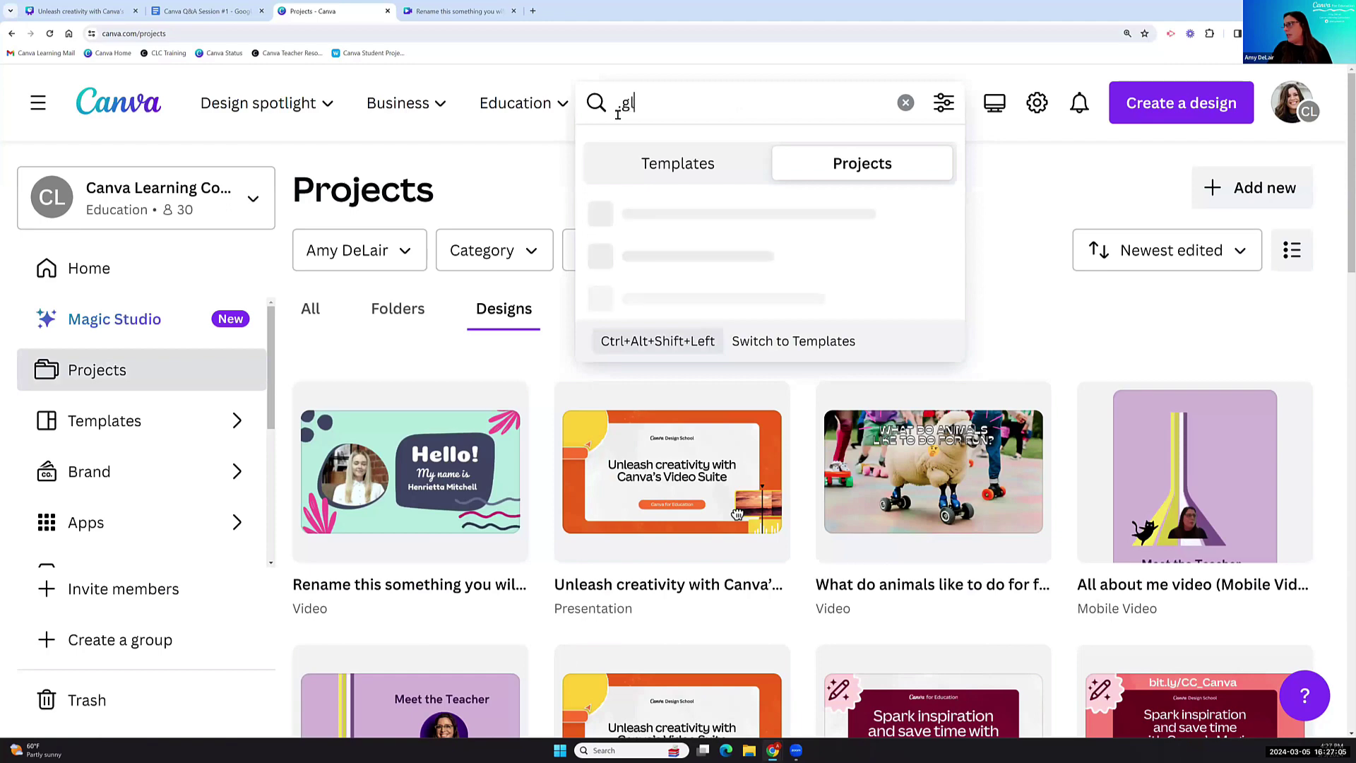
type("slides")
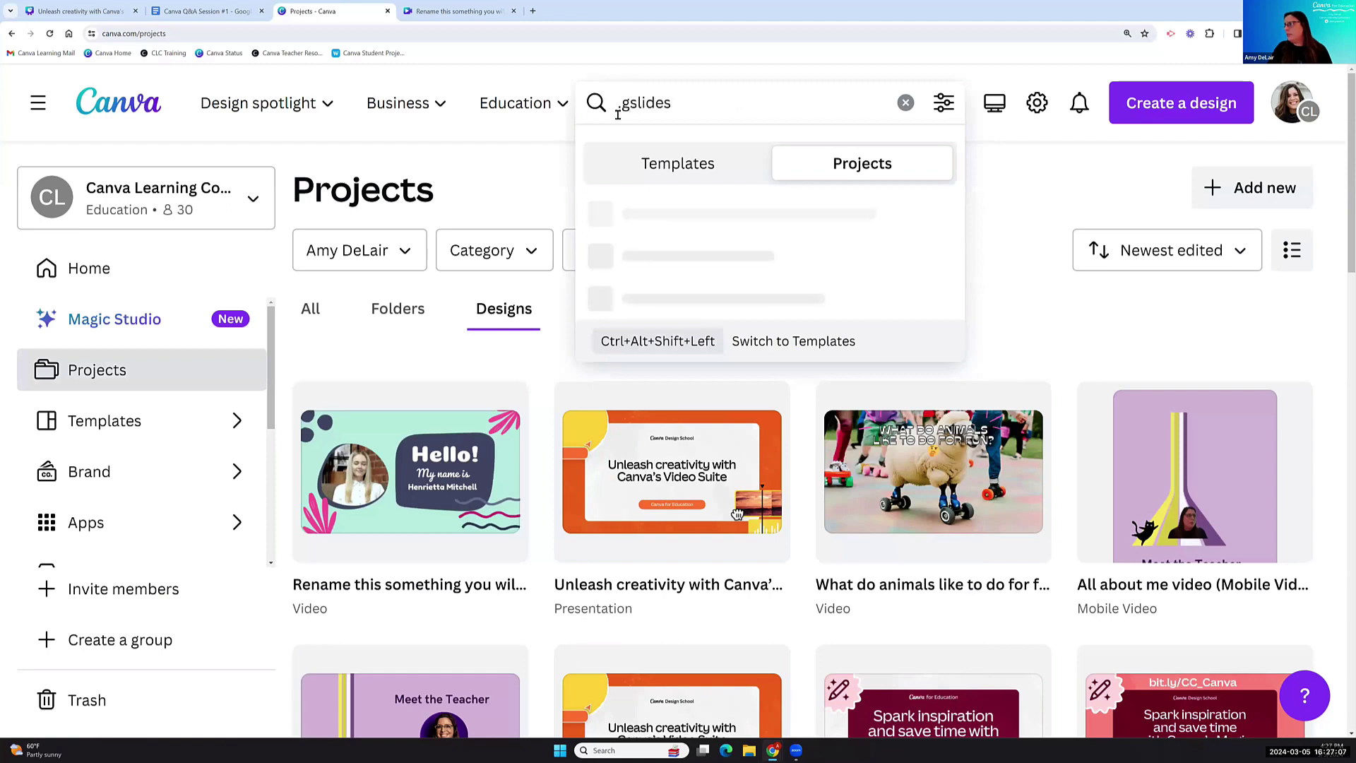
key("Return")
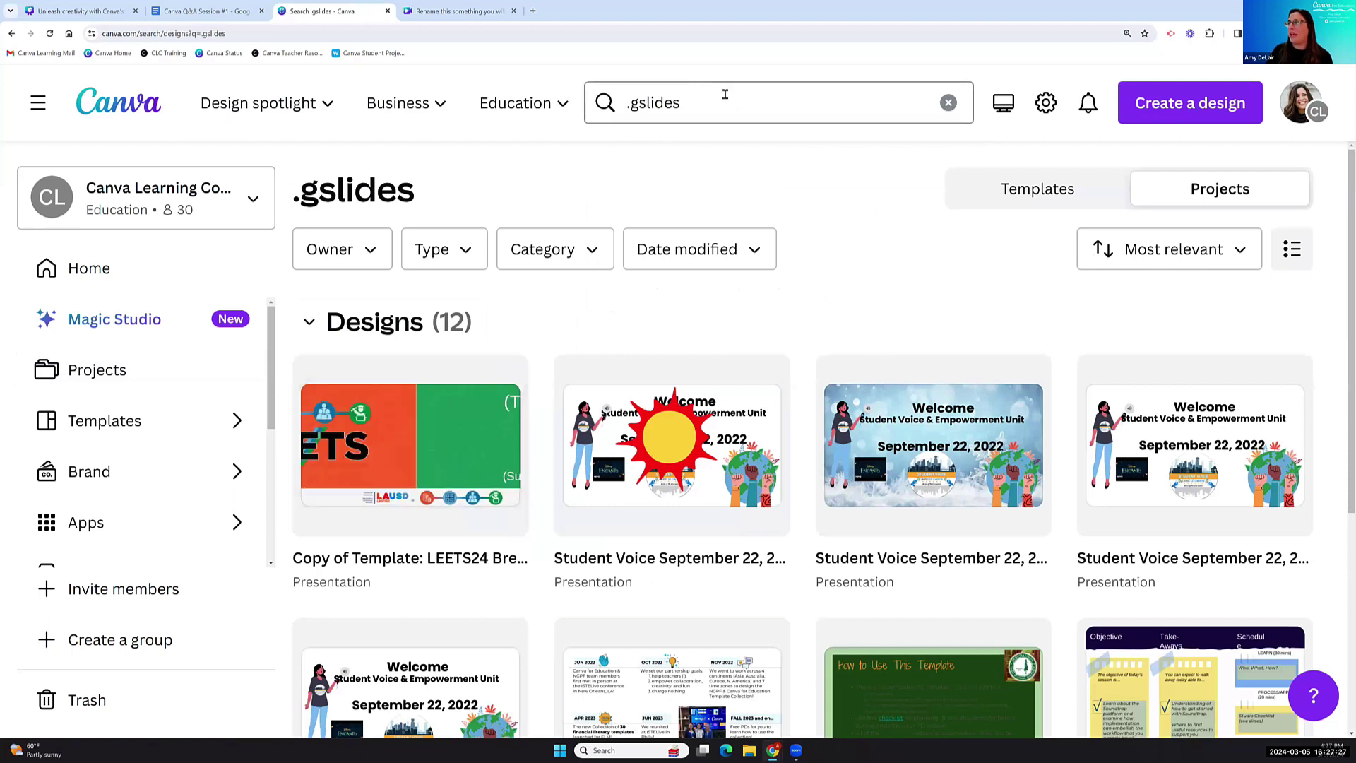
left_click_drag(713, 108, 612, 105)
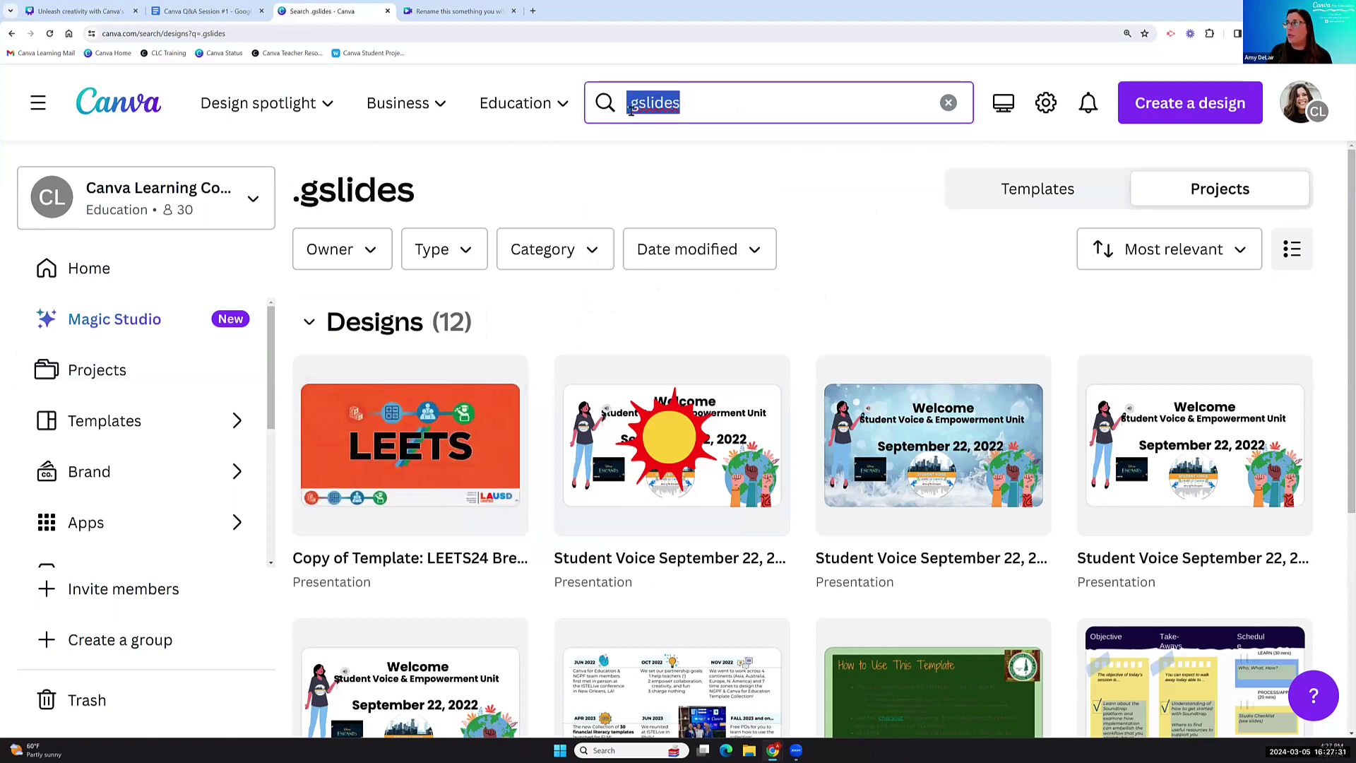
left_click(631, 108)
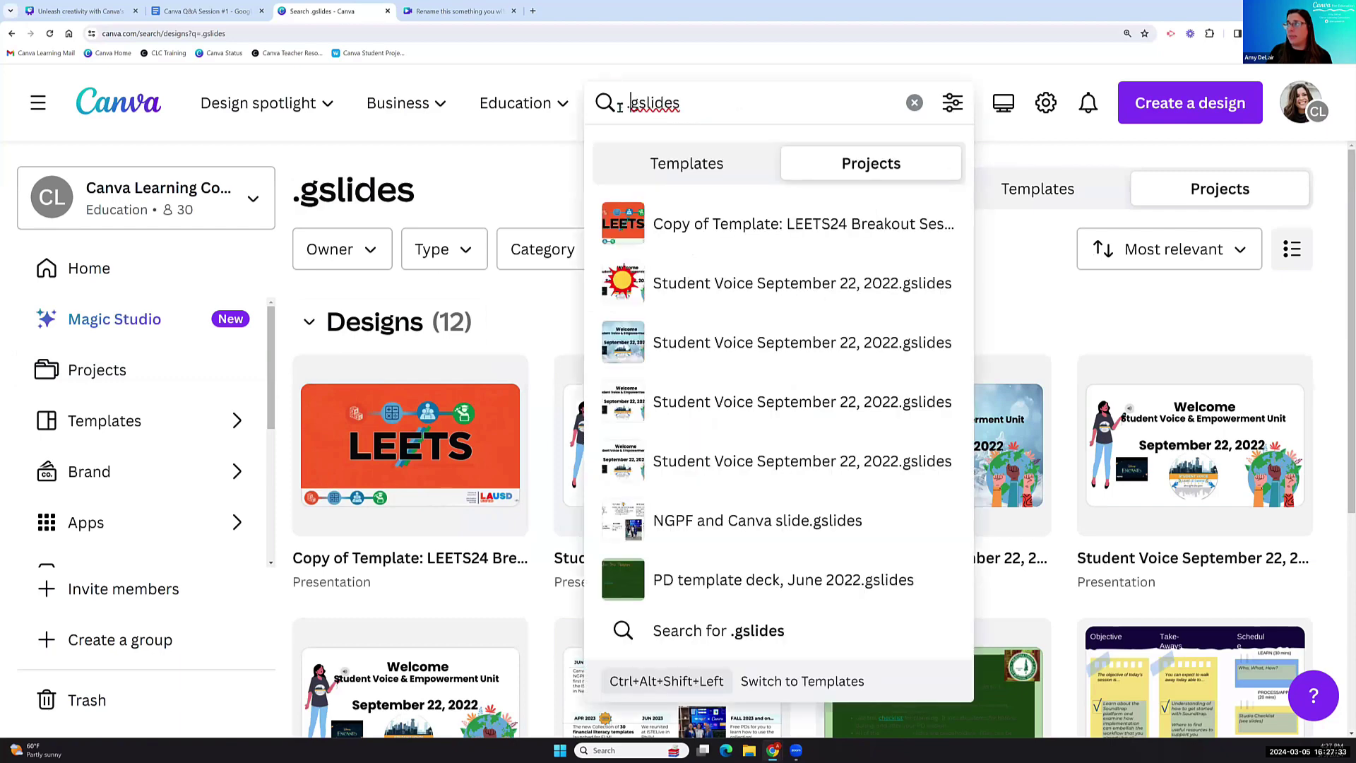
left_click(569, 165)
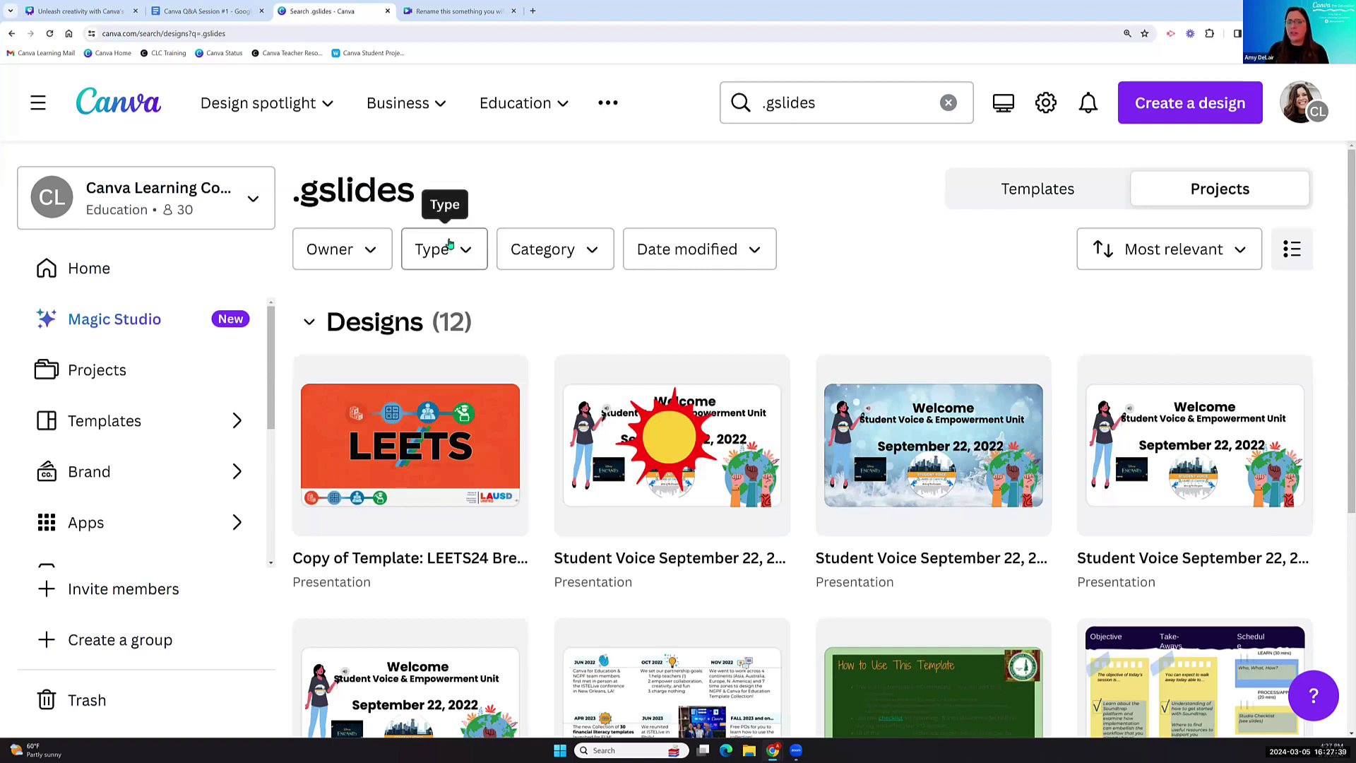
Open the LEETS24 breakout session template copy, show its pages in the duration timeline, and return to the video design.
mouse_move(394, 431)
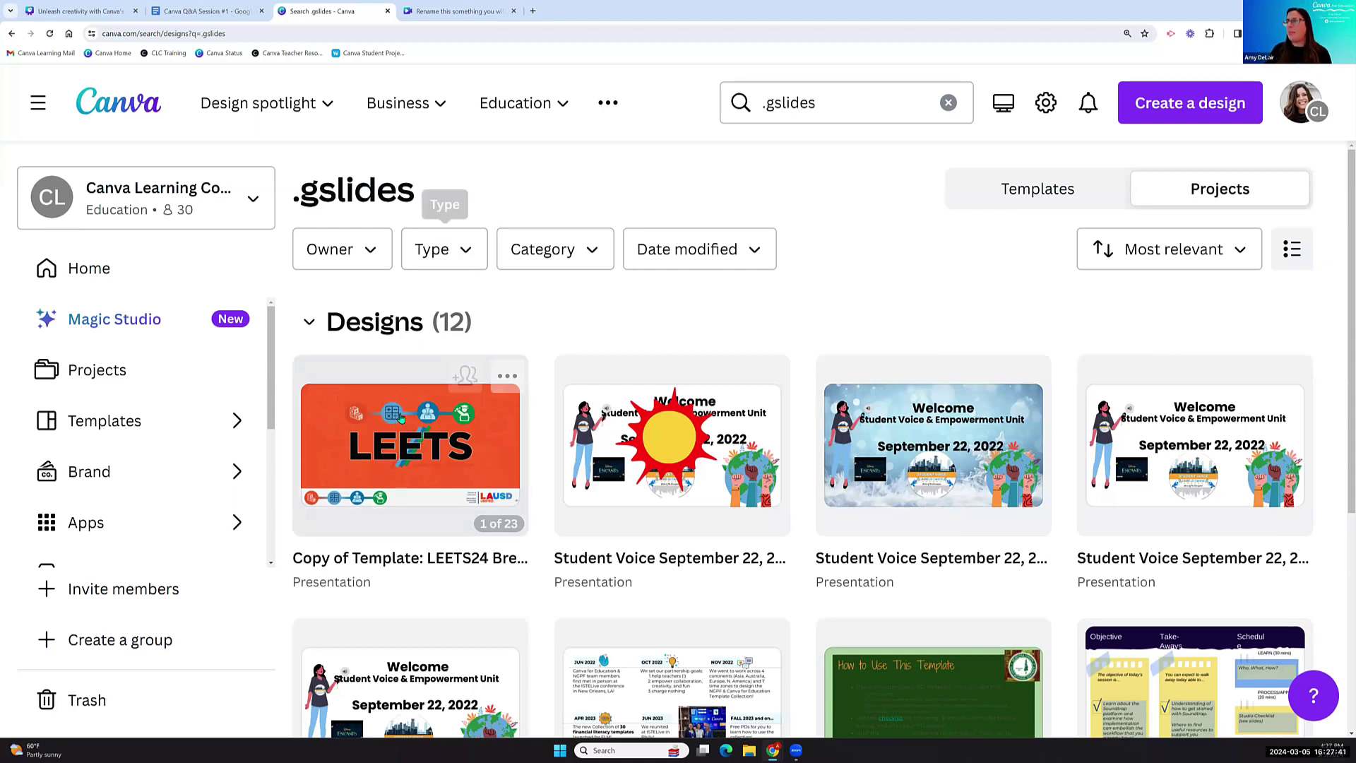
left_click(394, 432)
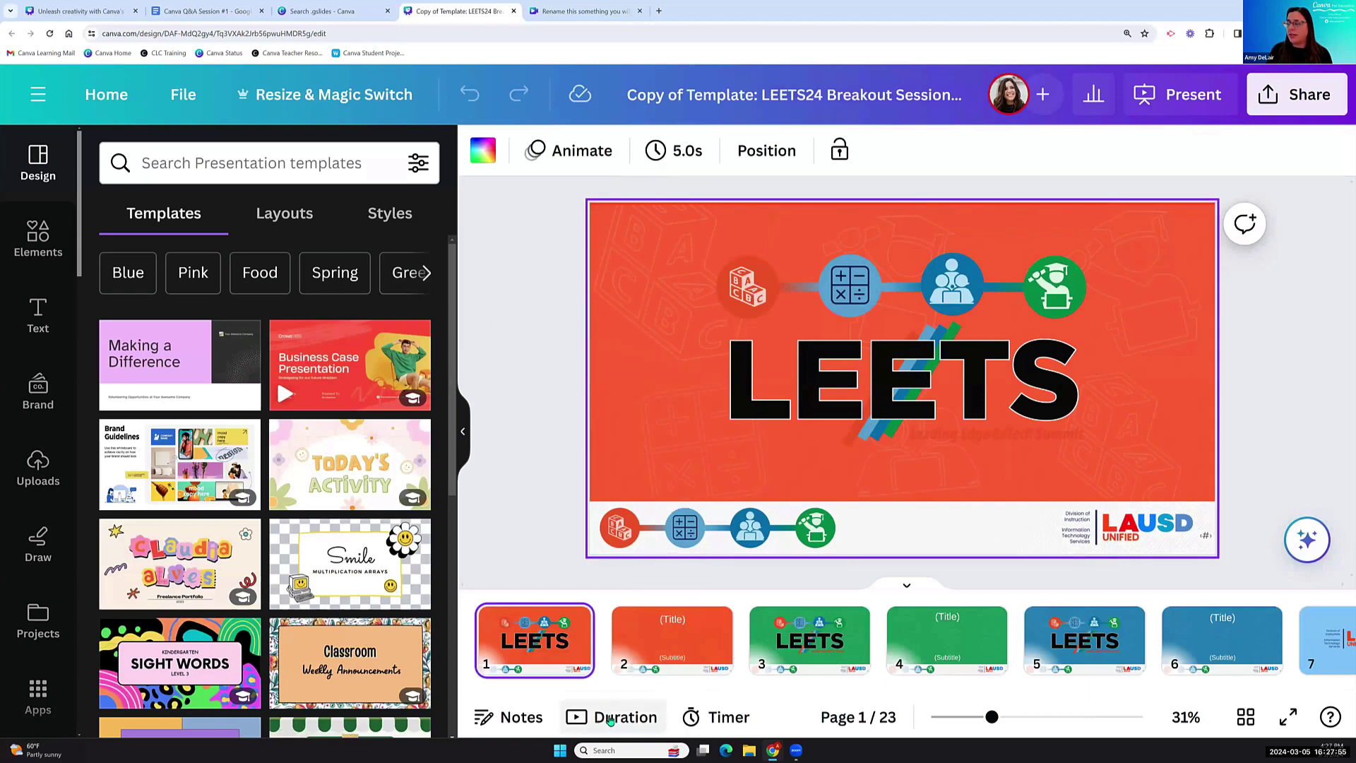
left_click(611, 719)
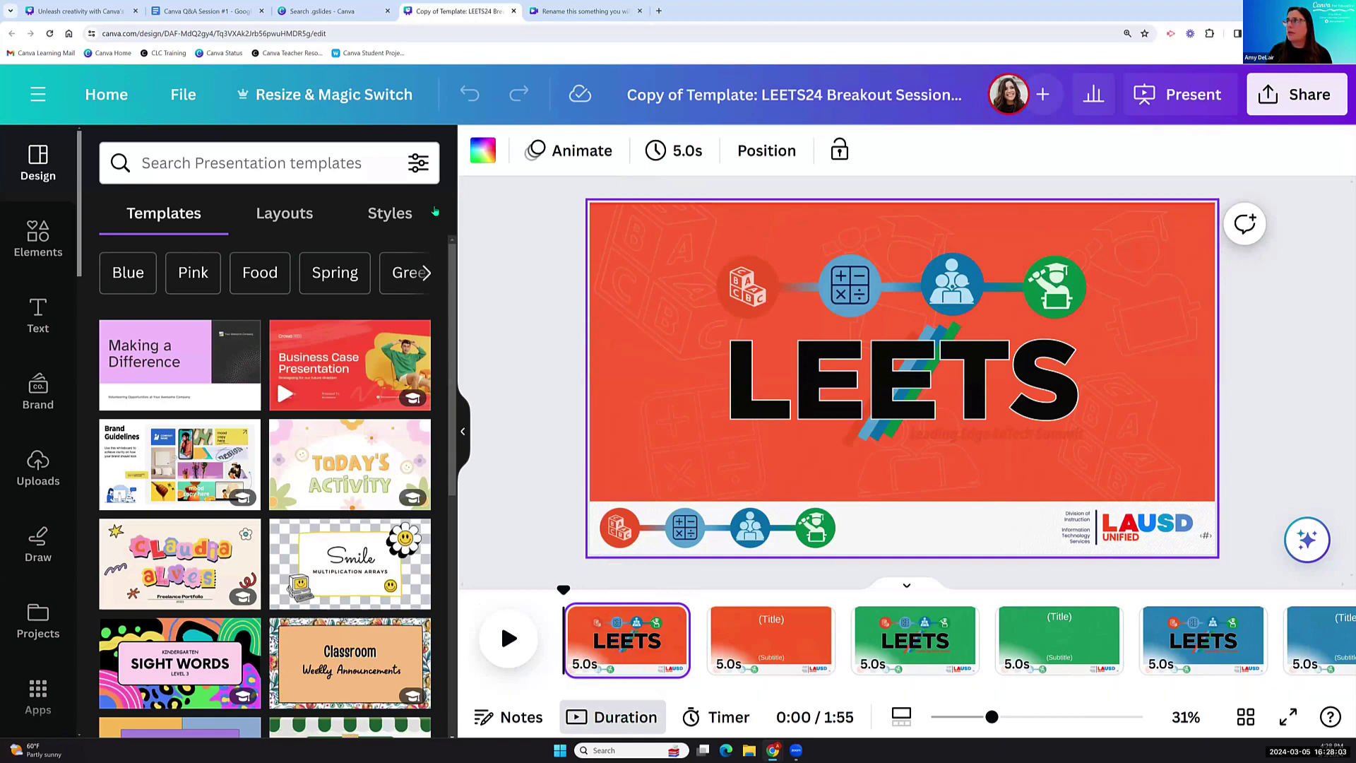
left_click(514, 12)
left_click(458, 11)
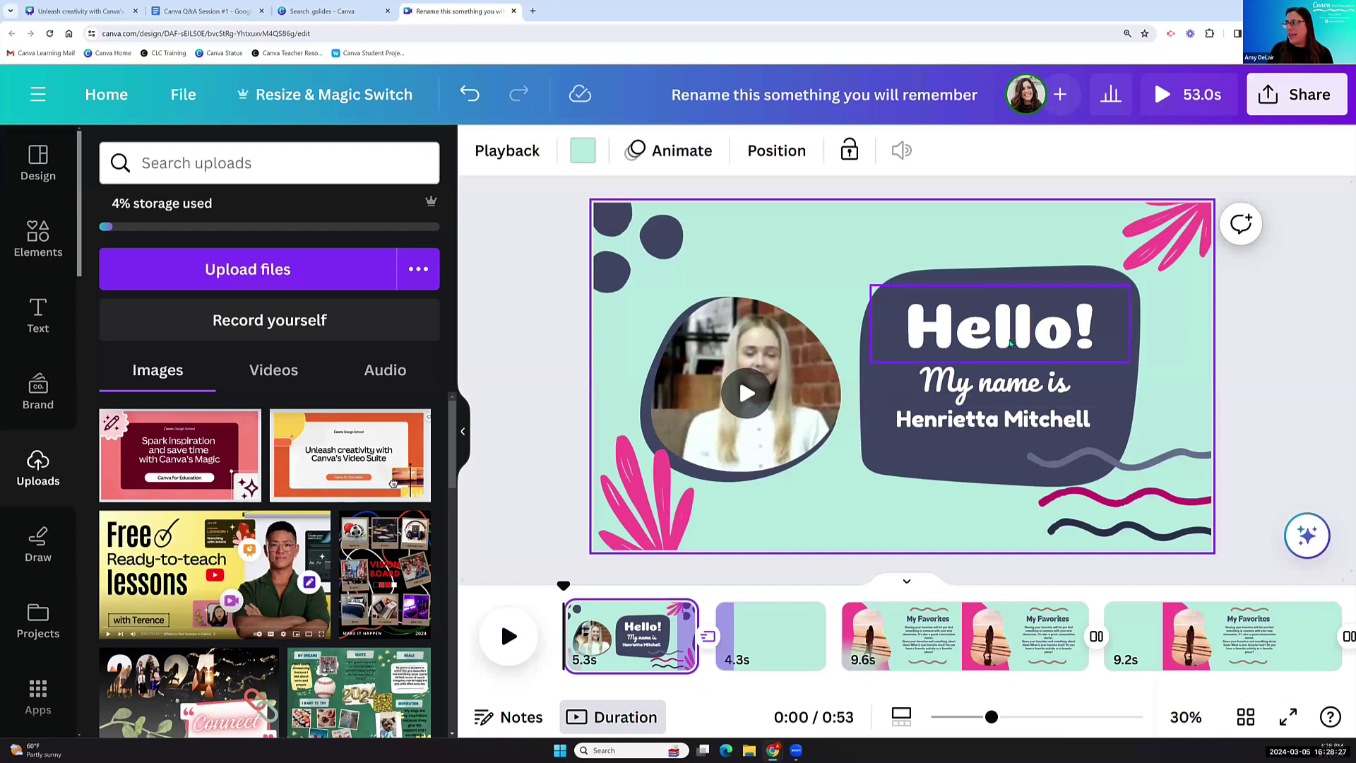
Replace the sample name under "My name is" on the Hello! page with the presenter's first name.
left_click(1009, 423)
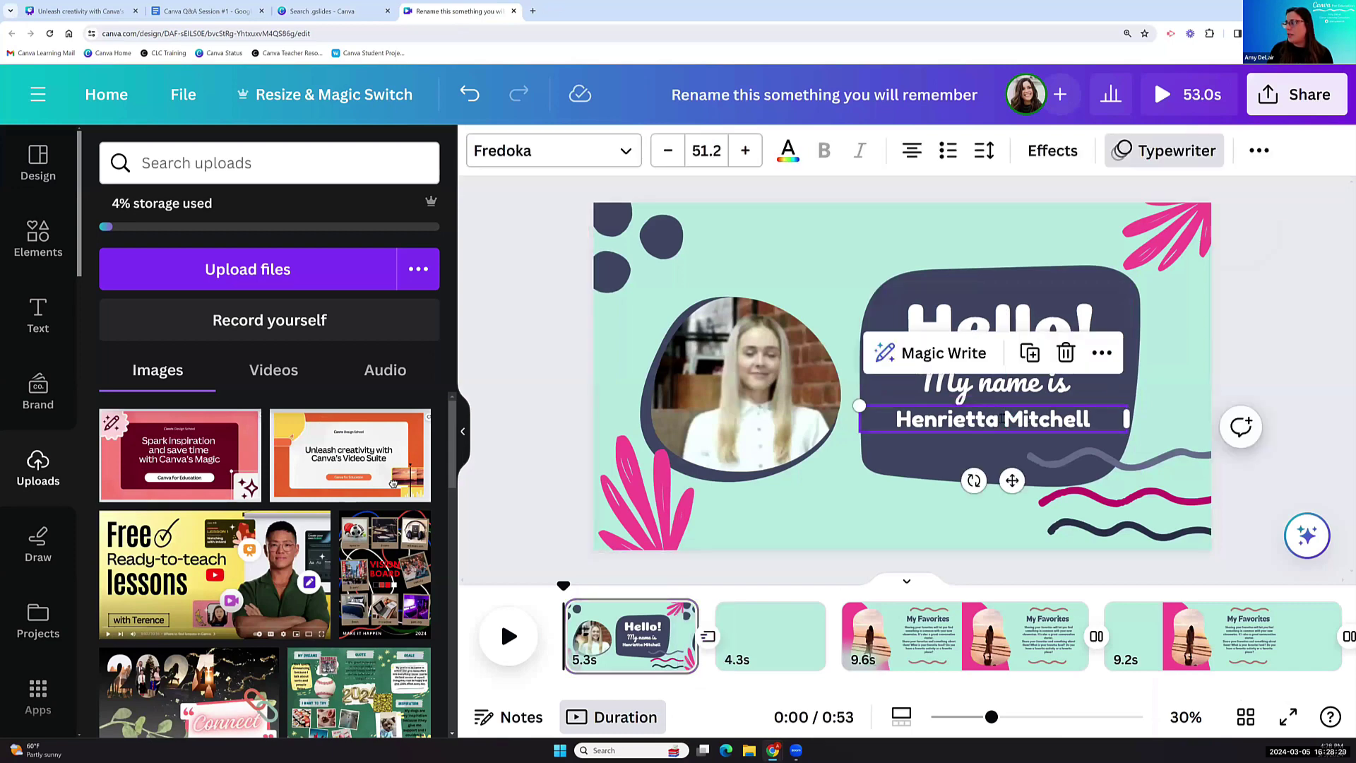
double_click(1003, 420)
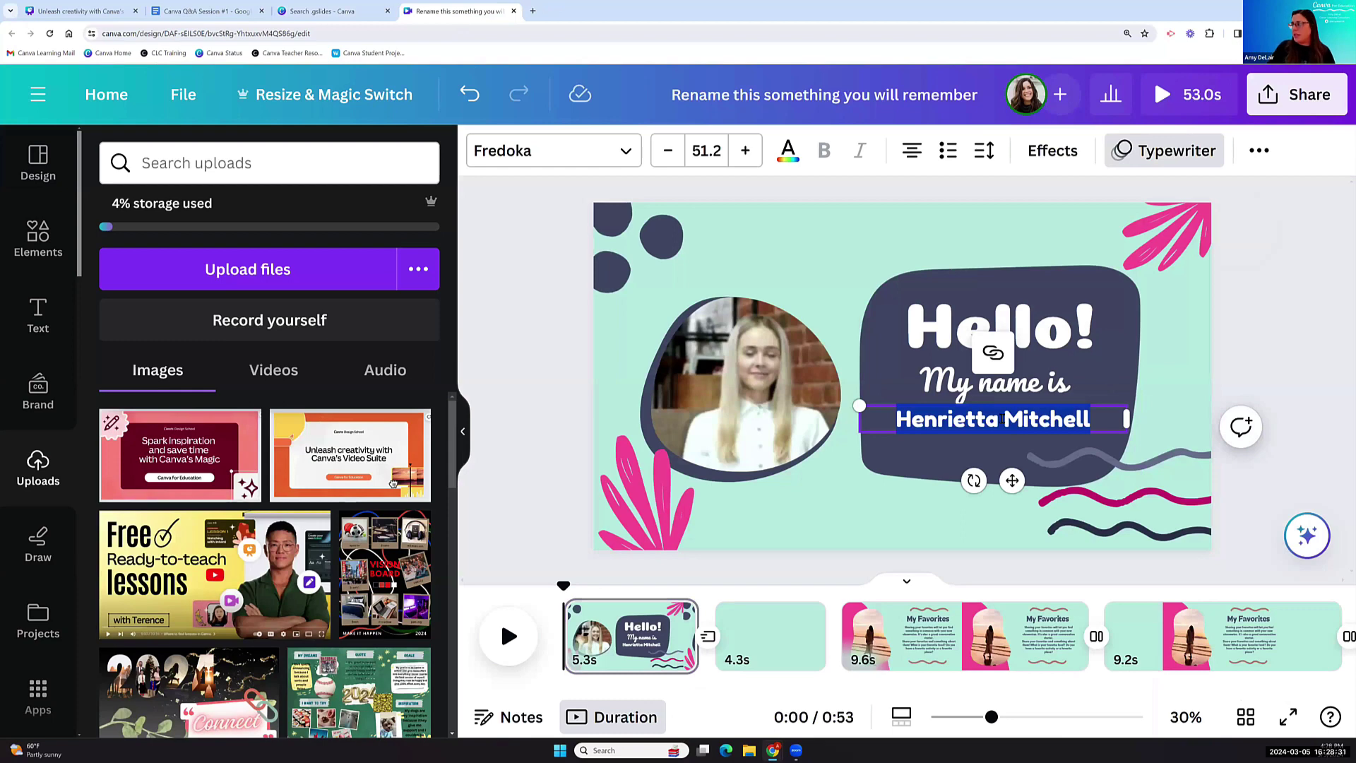
key("BackSpace")
type("Amy")
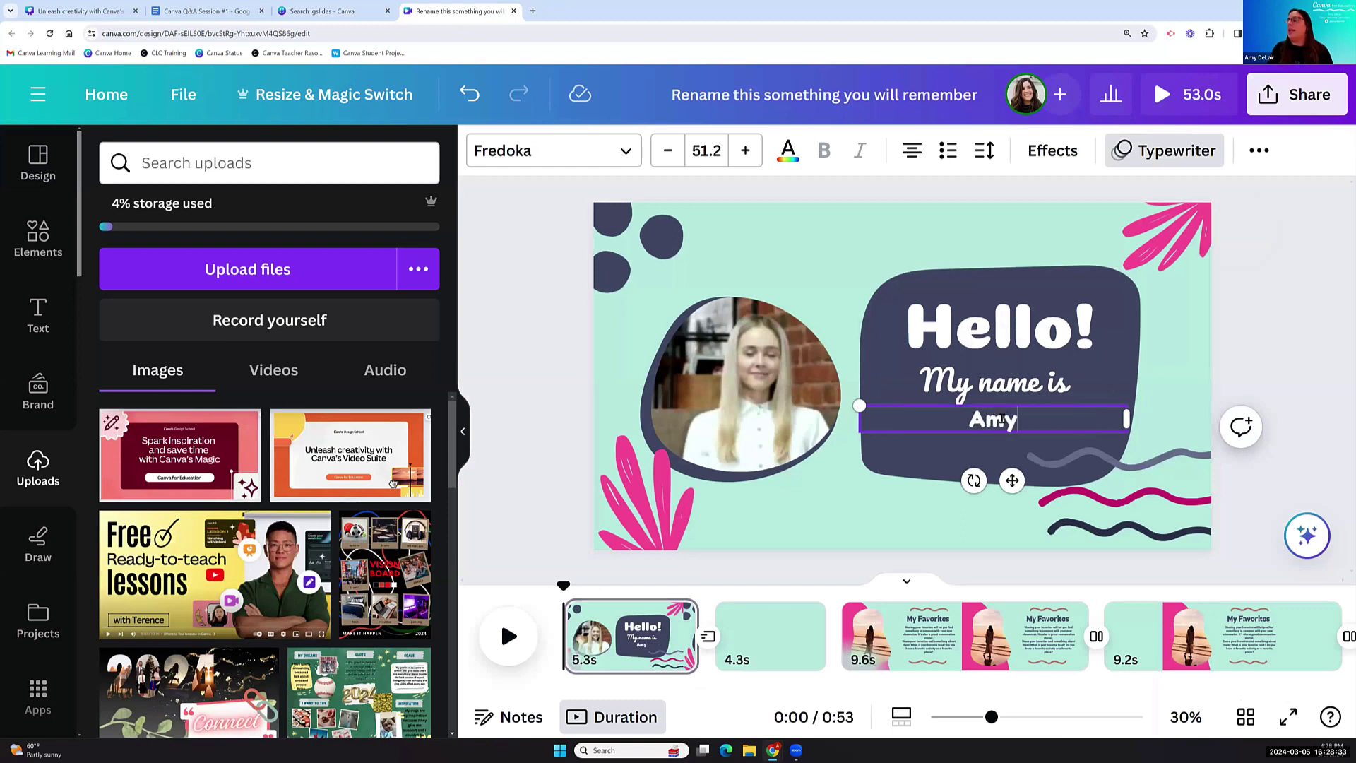
left_click(936, 521)
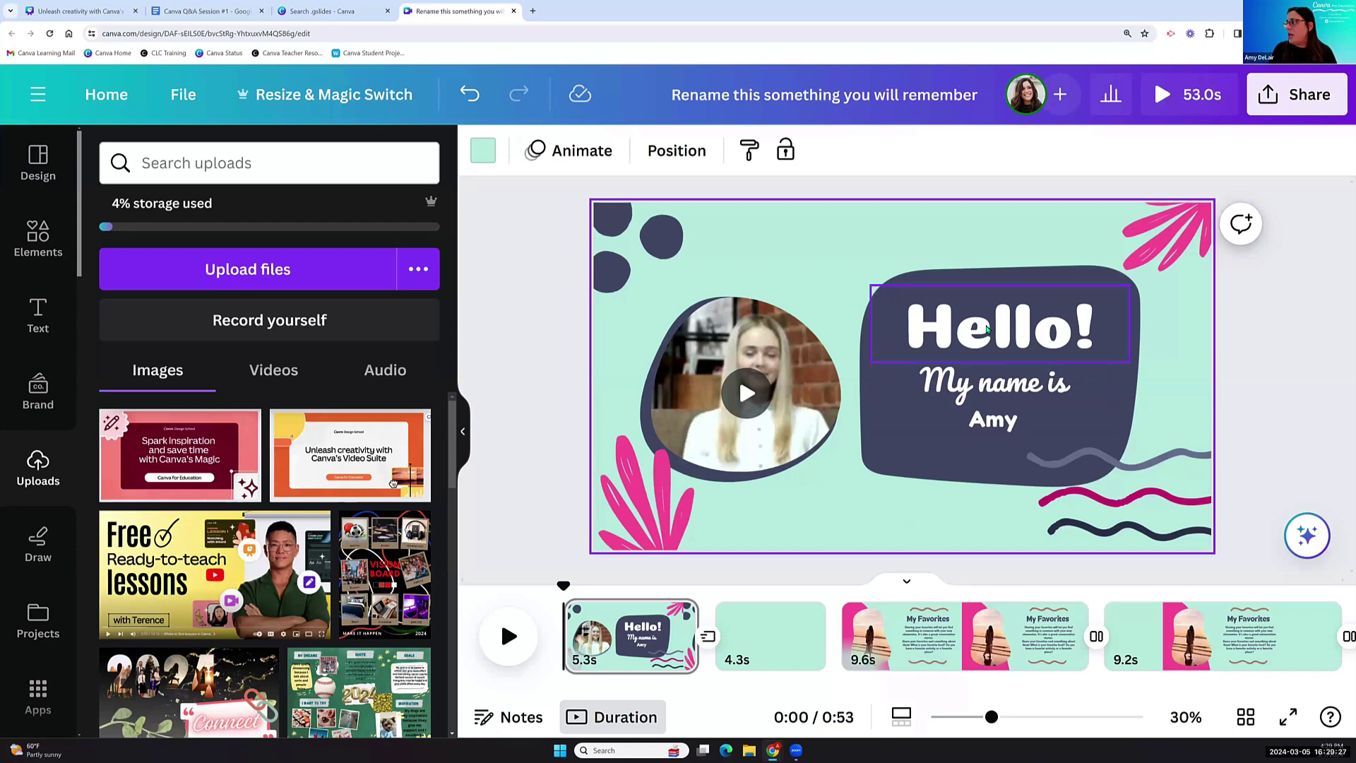
Apply the Typewriter text animation to the "Hello!" heading on the first page.
left_click(1003, 339)
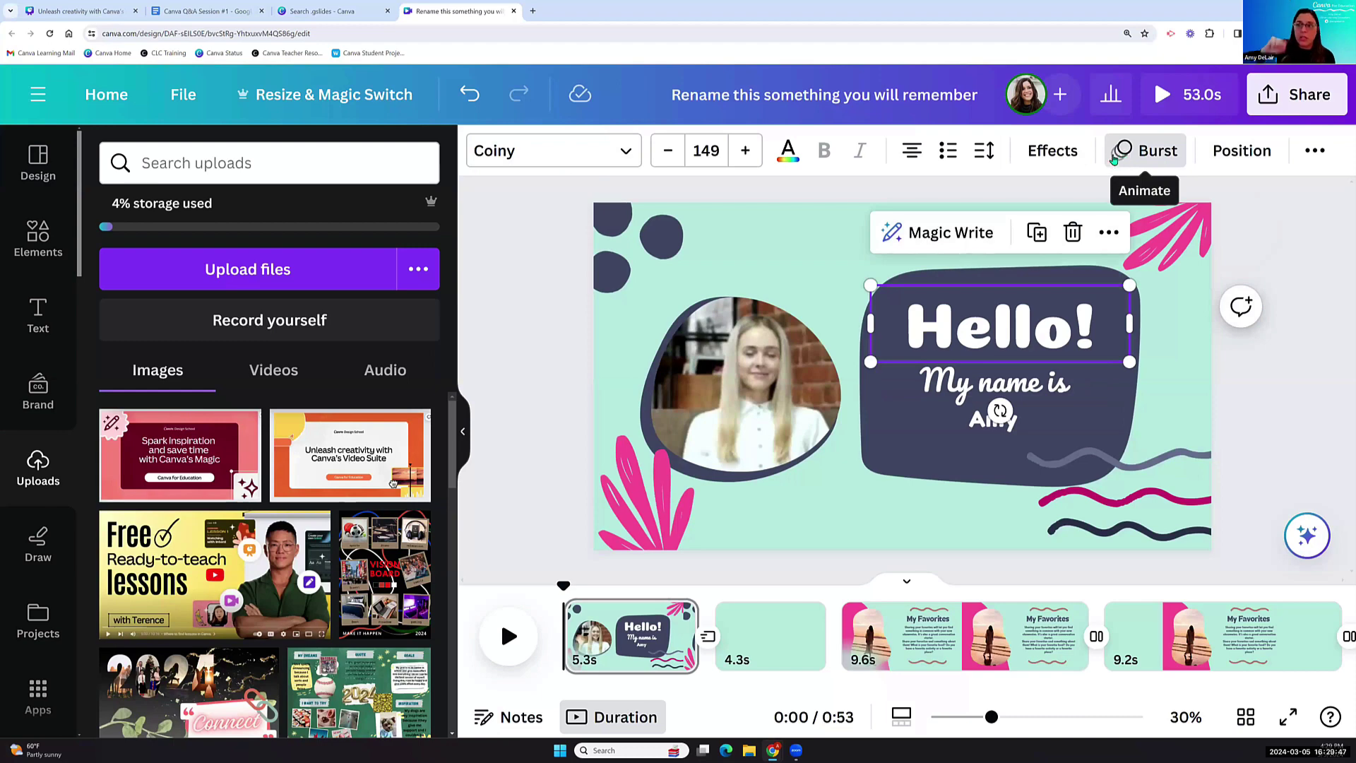
left_click(1149, 161)
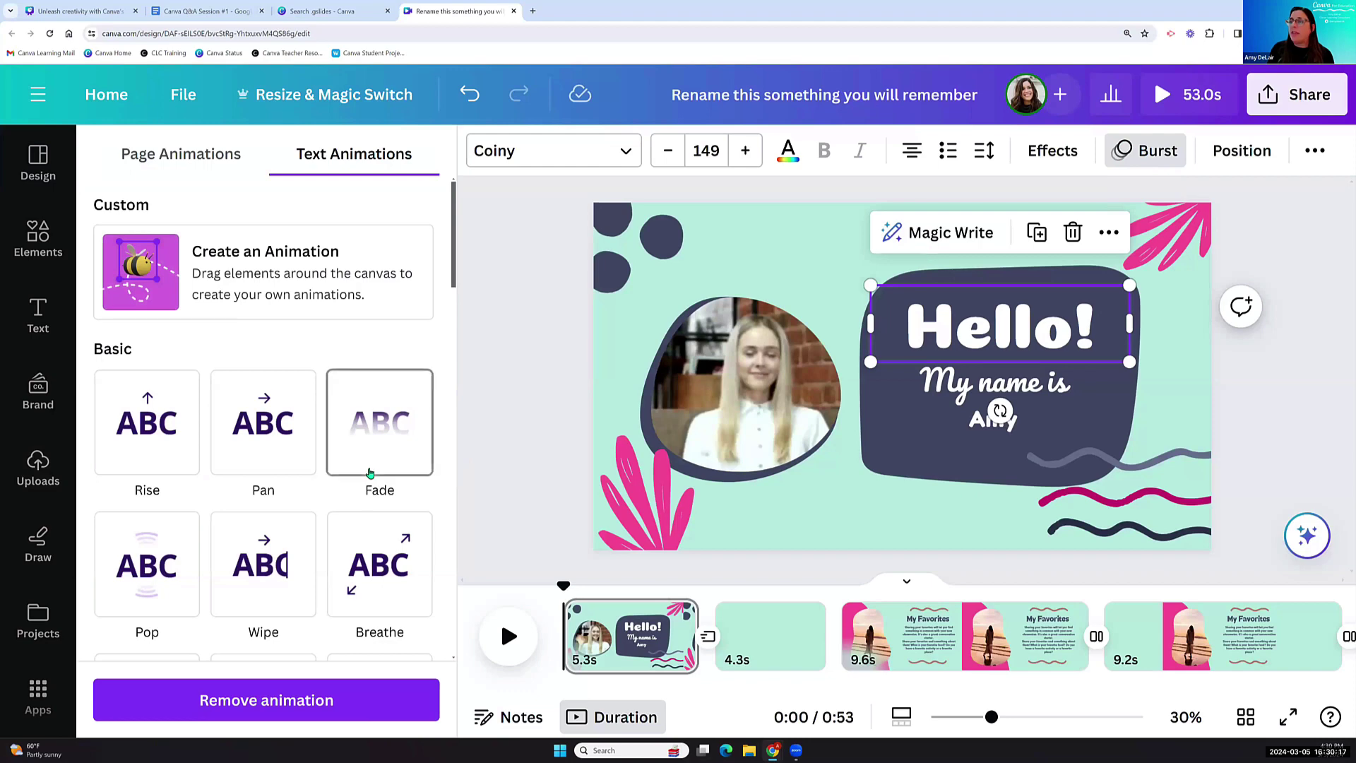
scroll(366, 473, "down", 2)
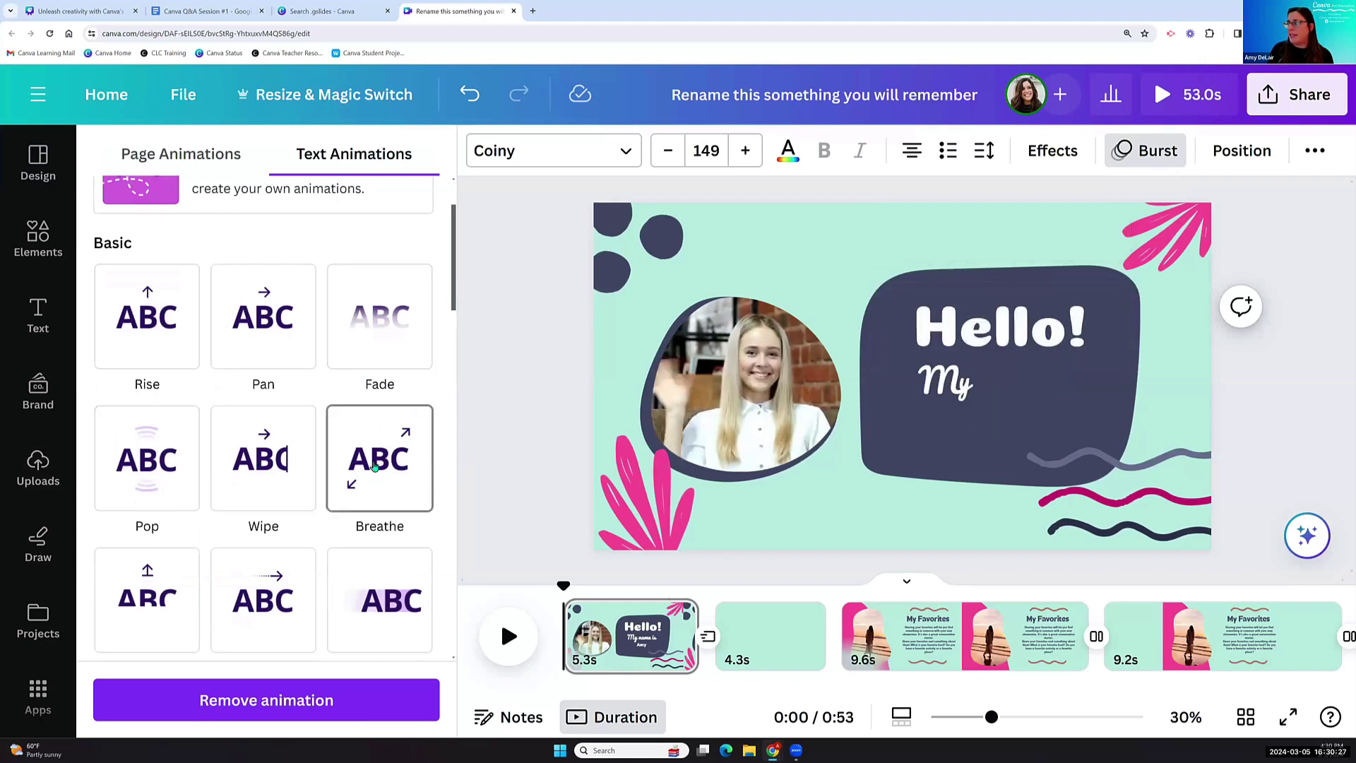
scroll(374, 466, "down", 3)
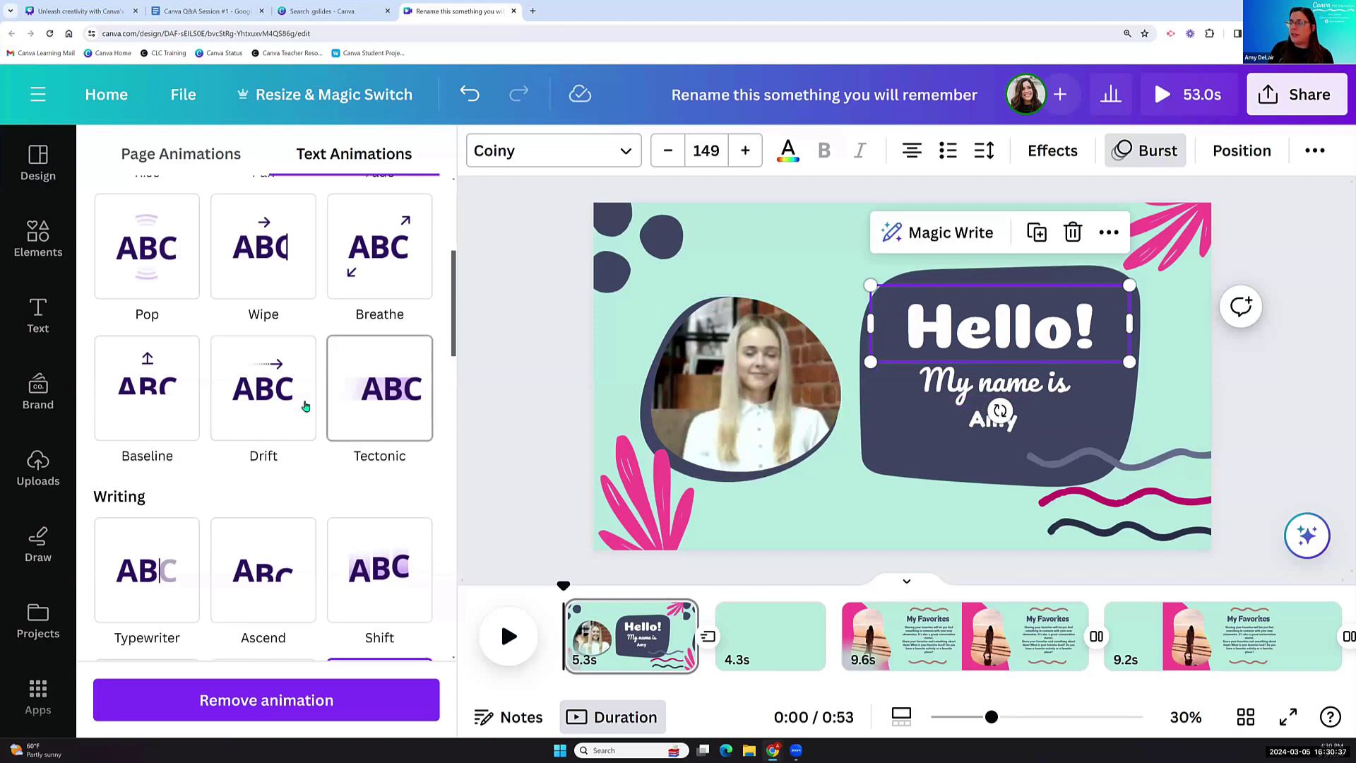
scroll(303, 402, "down", 3)
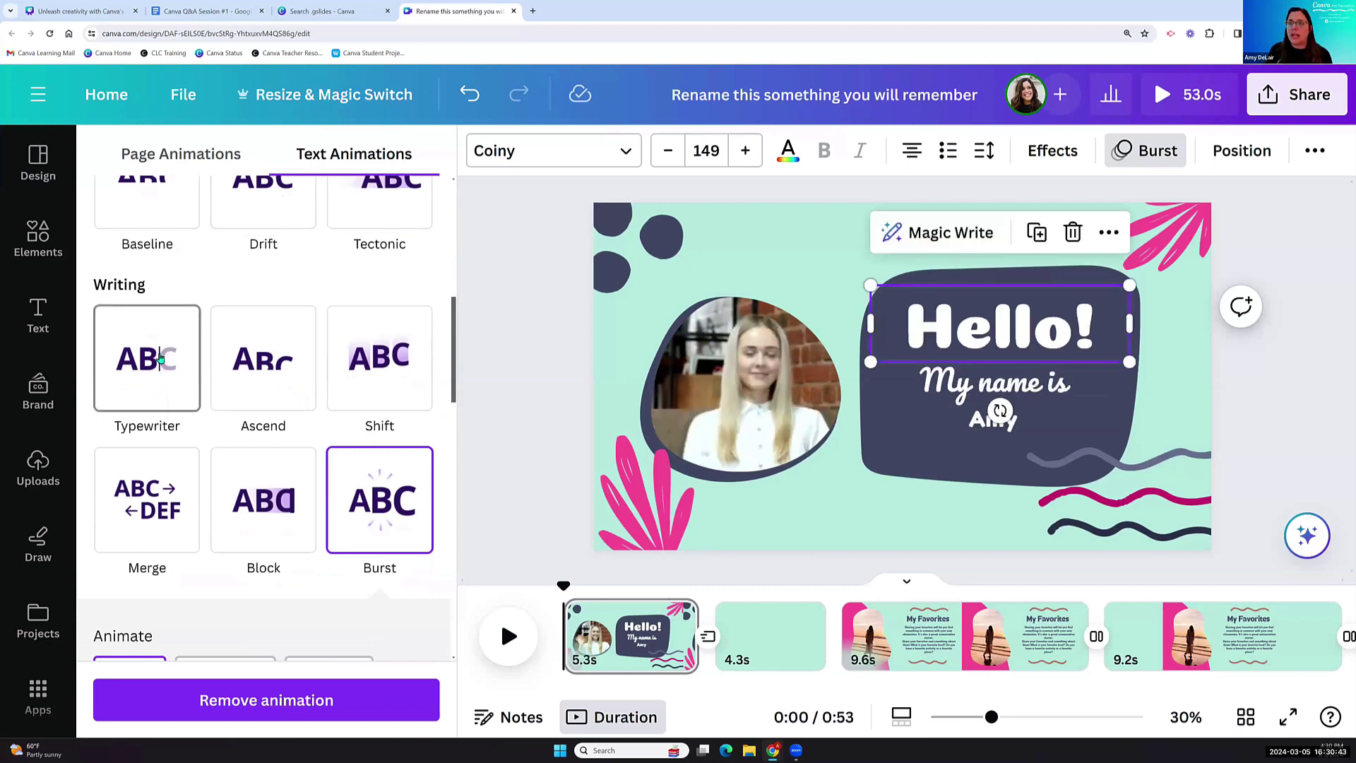
left_click(160, 358)
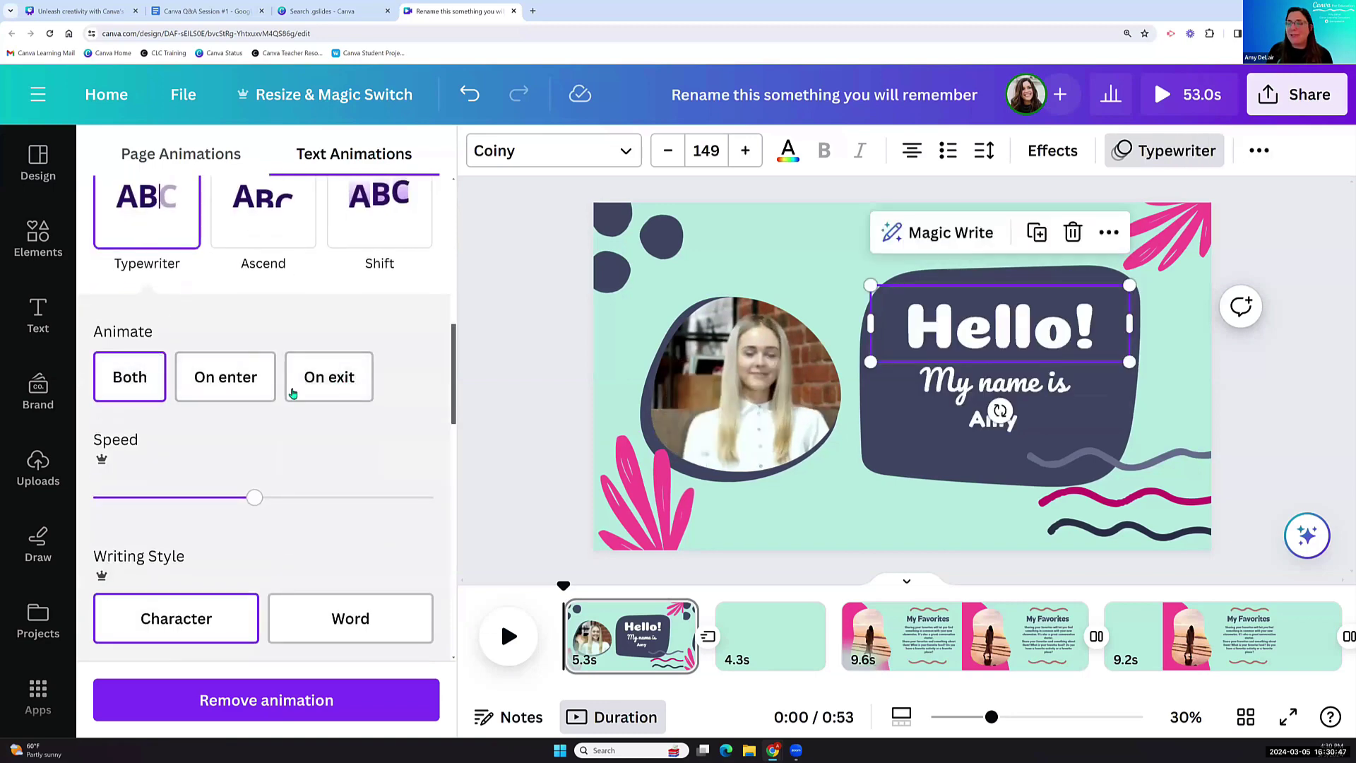
Set the heading's Typewriter animation to Both, with a slow speed and the Character writing style.
left_click(112, 383)
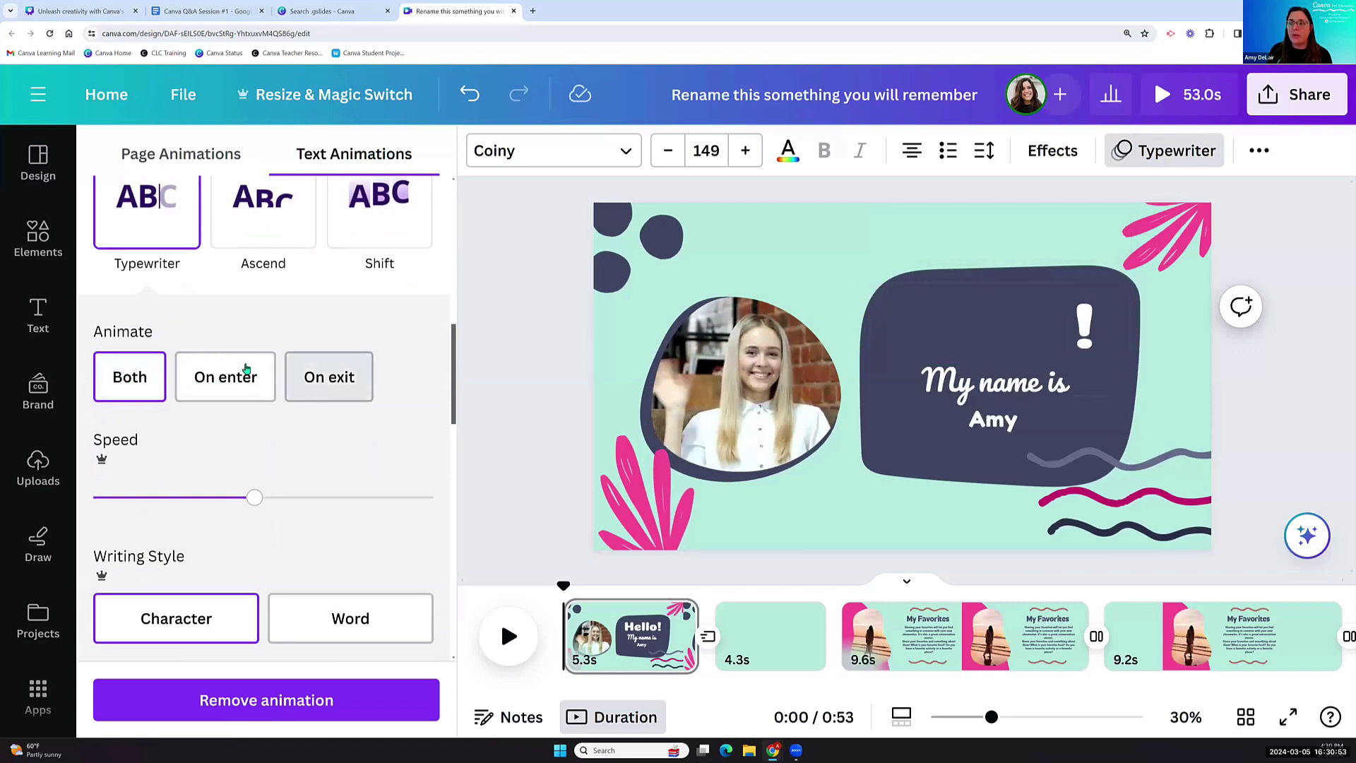
left_click_drag(254, 497, 137, 496)
left_click_drag(272, 499, 405, 499)
left_click_drag(174, 500, 129, 499)
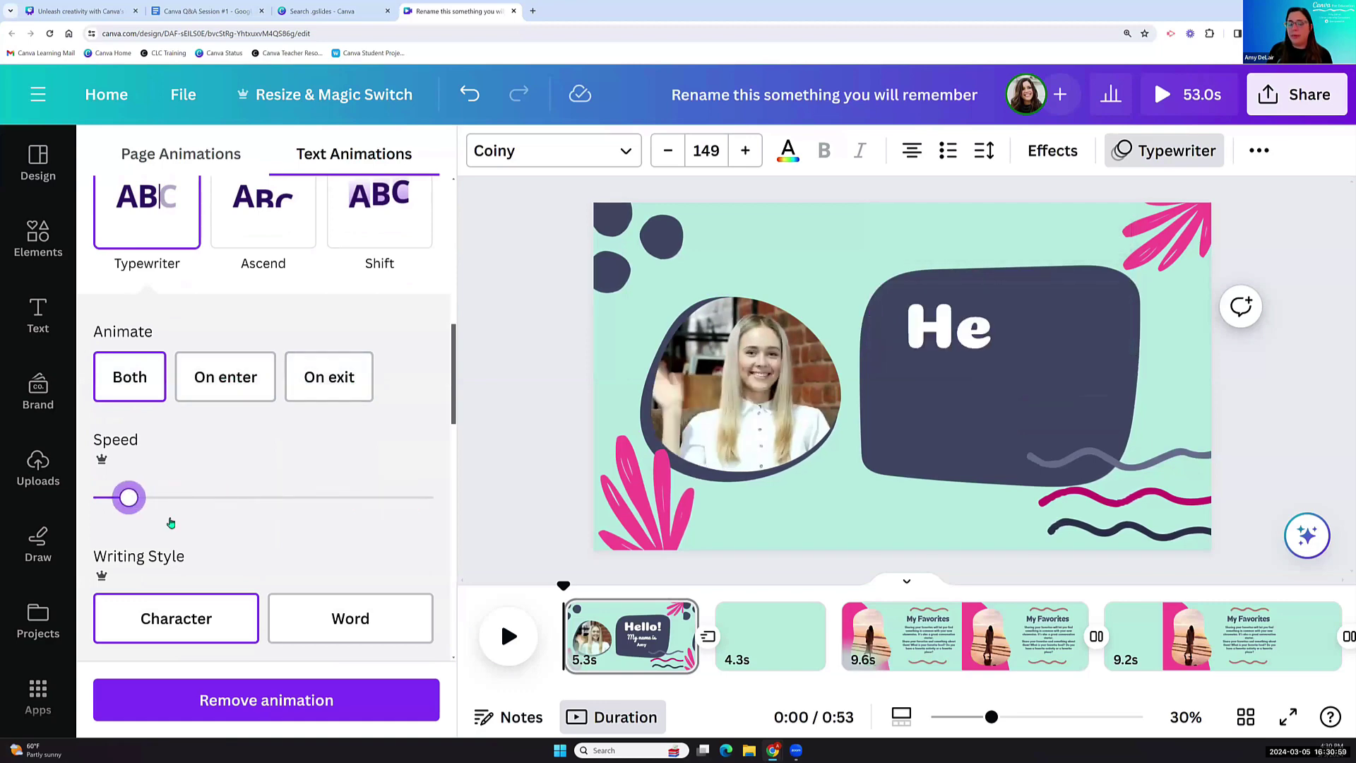
left_click(192, 611)
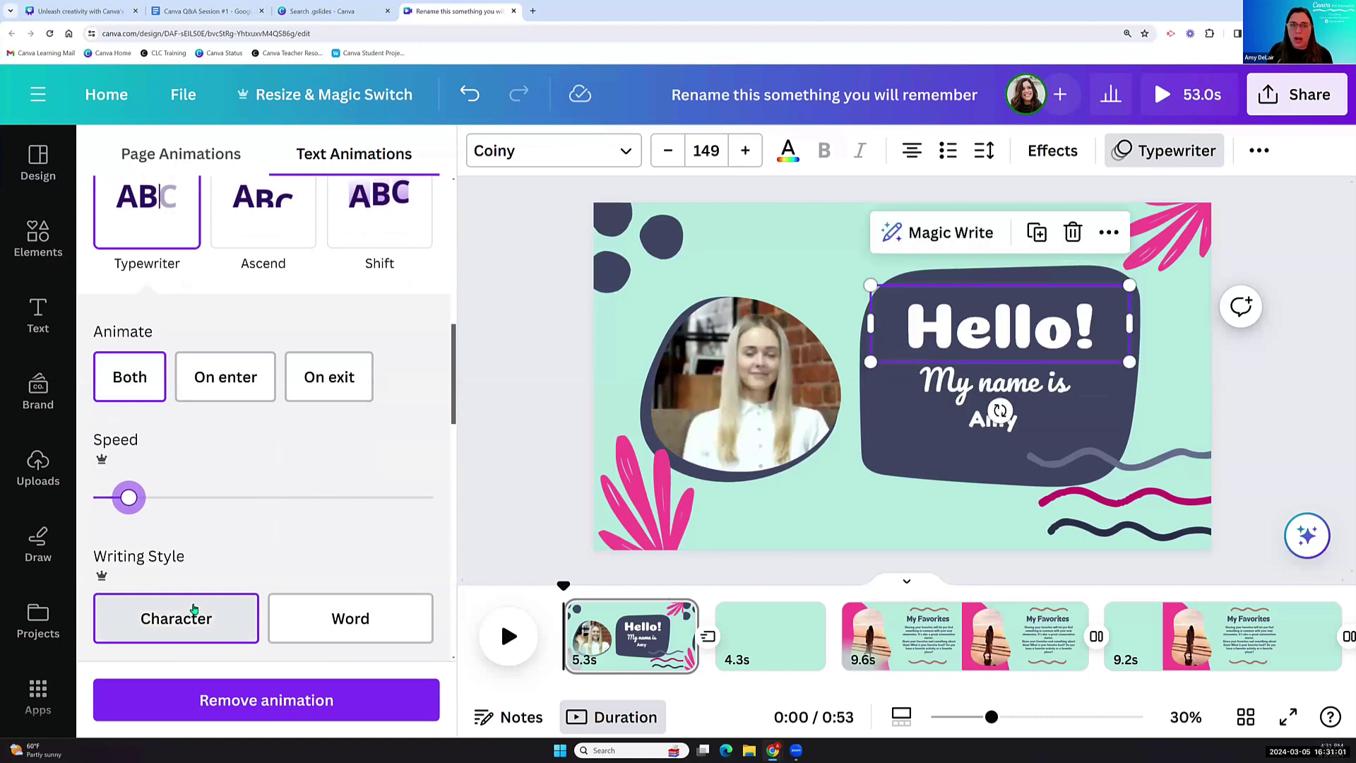
left_click(172, 645)
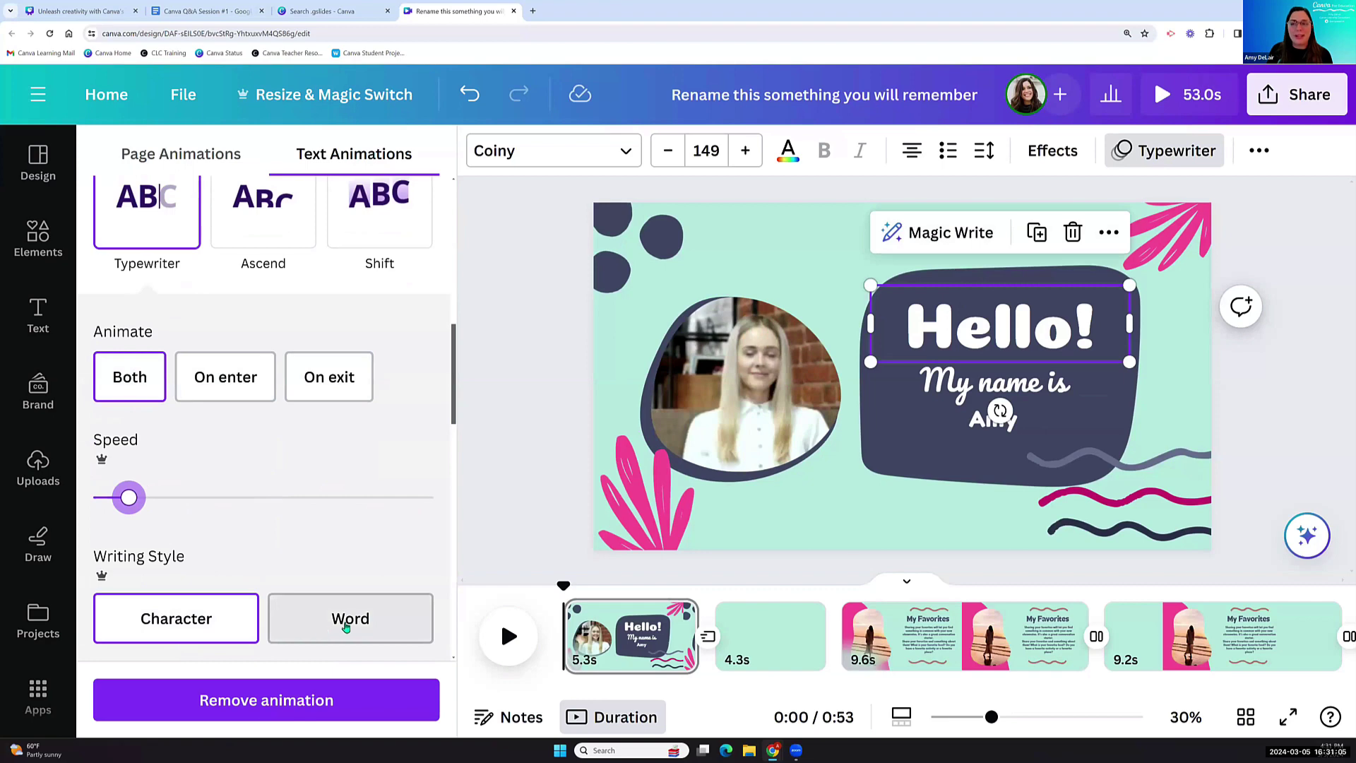
left_click(213, 625)
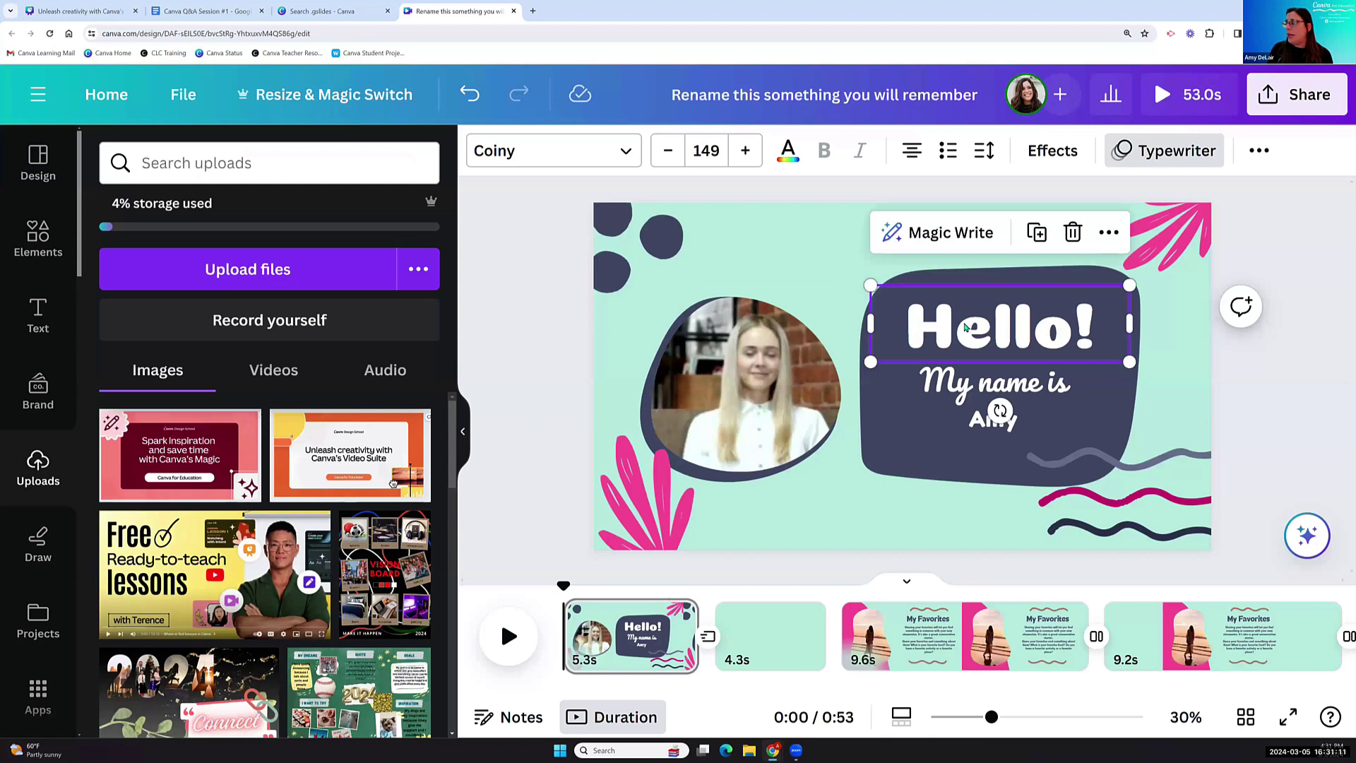
Look through the text animations available for the "My name is" line, including the Writing group.
left_click(962, 378)
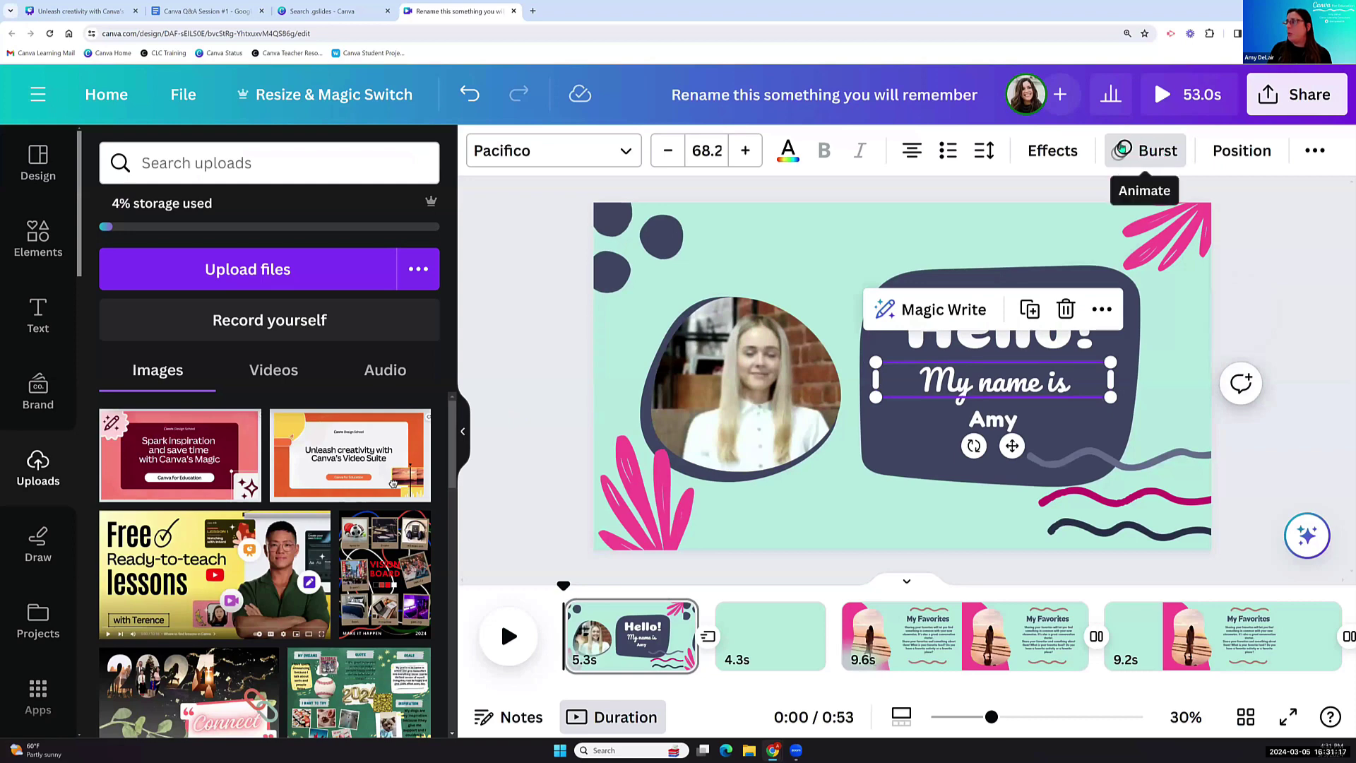
left_click(1123, 150)
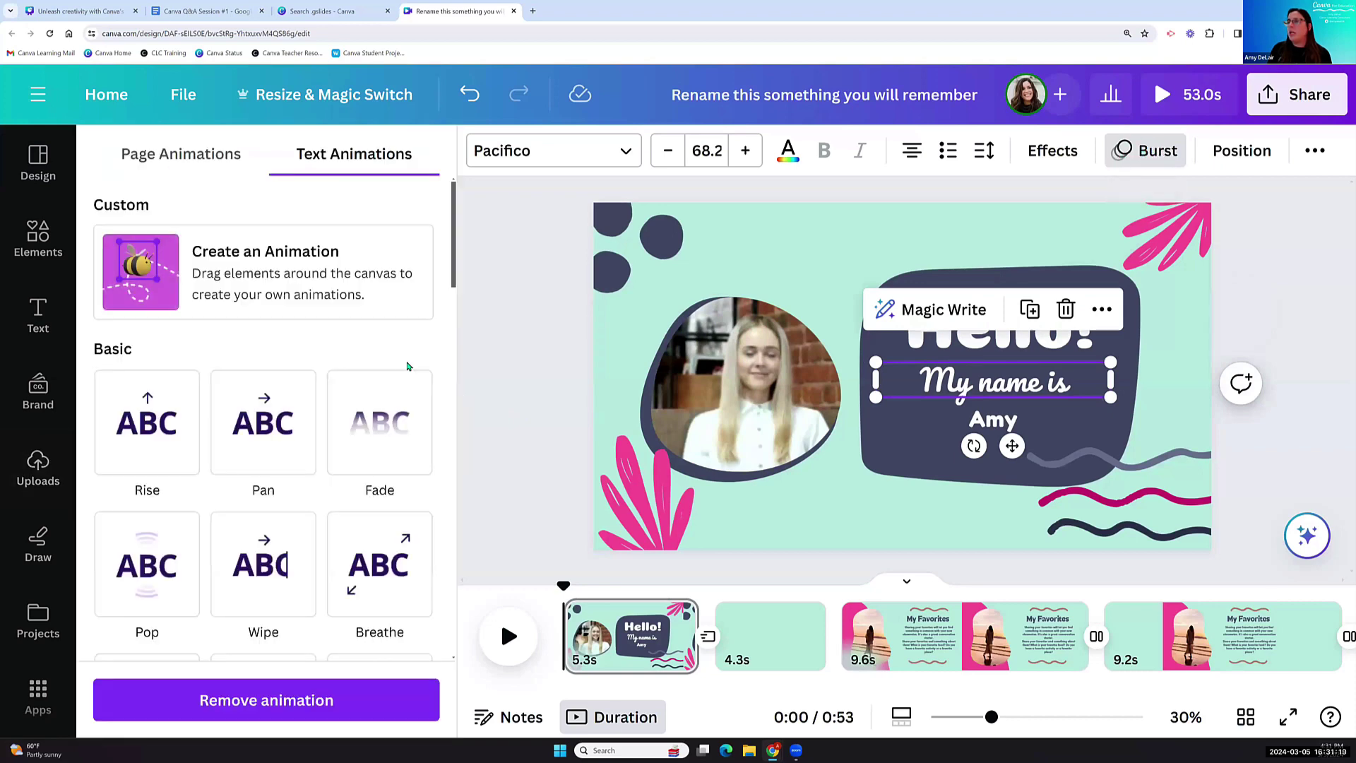
scroll(268, 438, "down", 4)
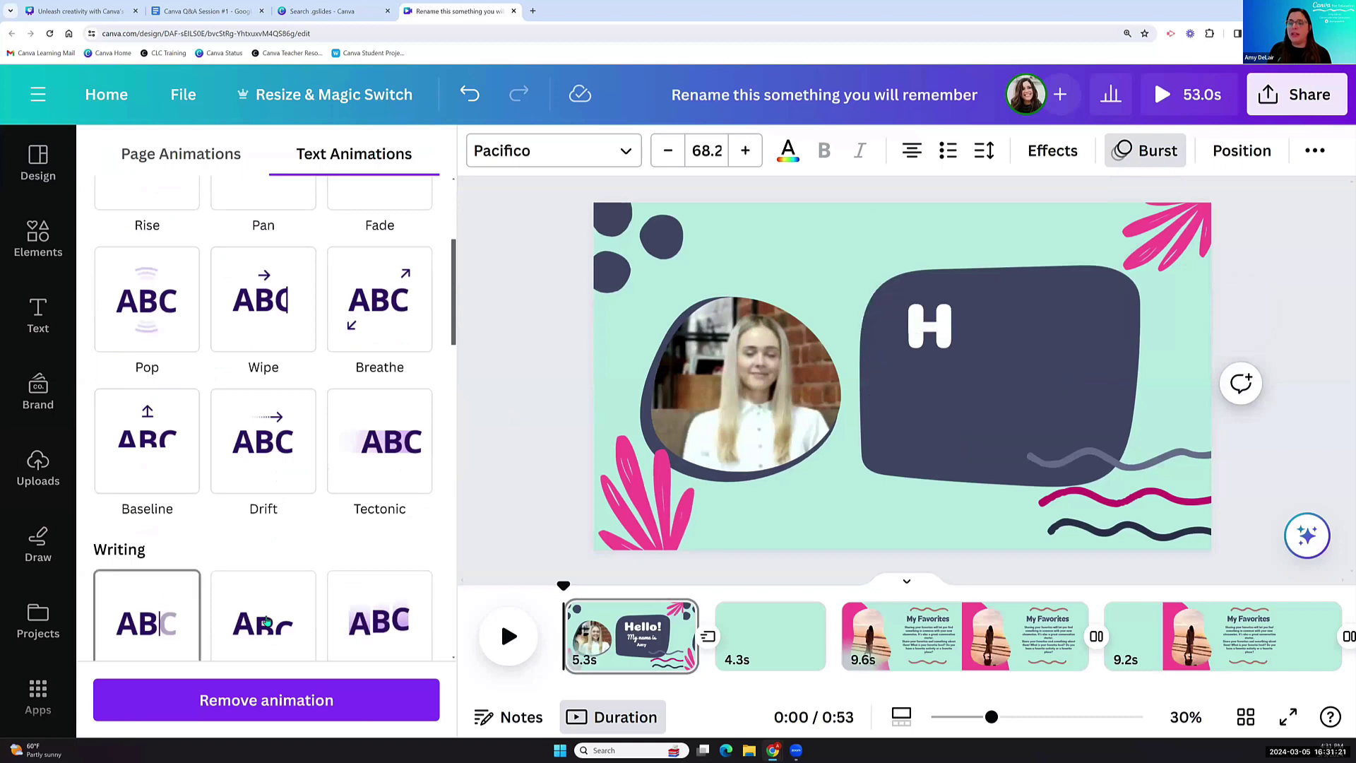
scroll(266, 621, "down", 4)
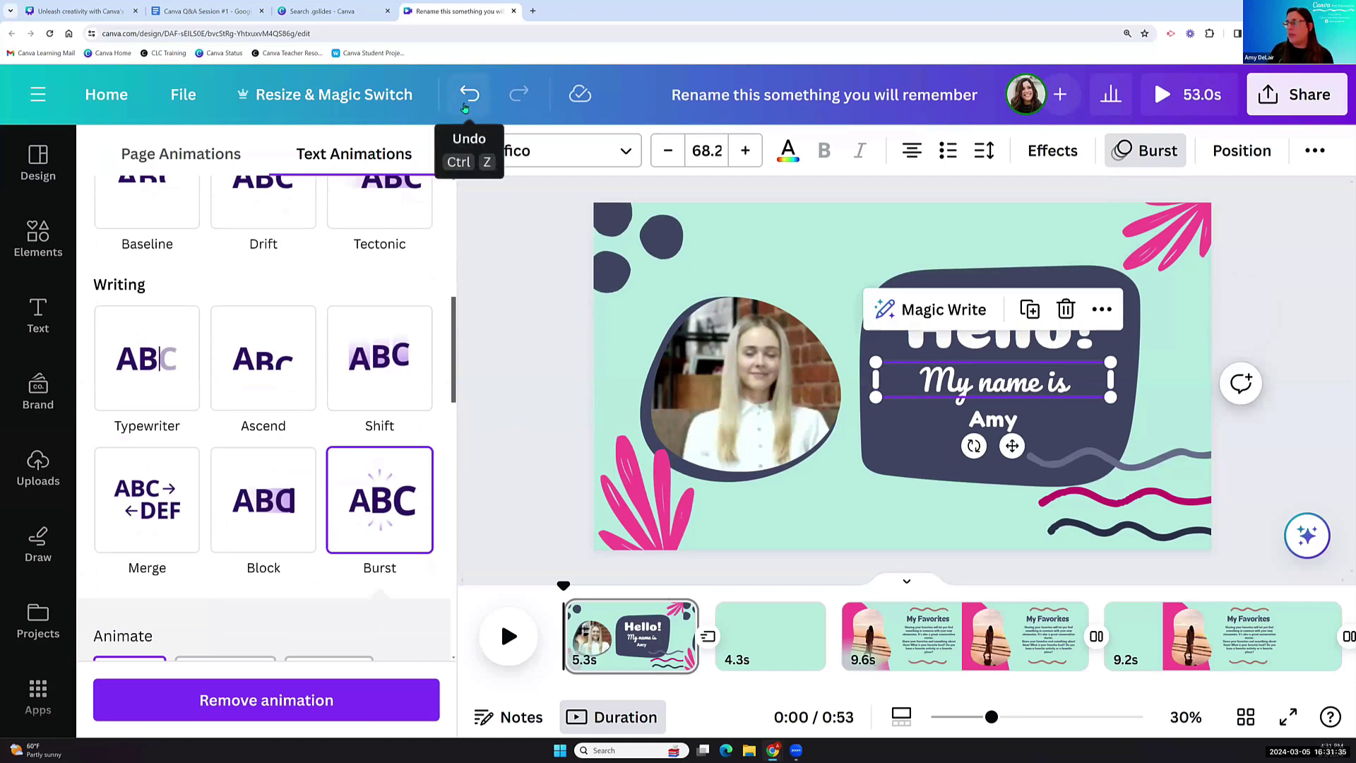
left_click(792, 259)
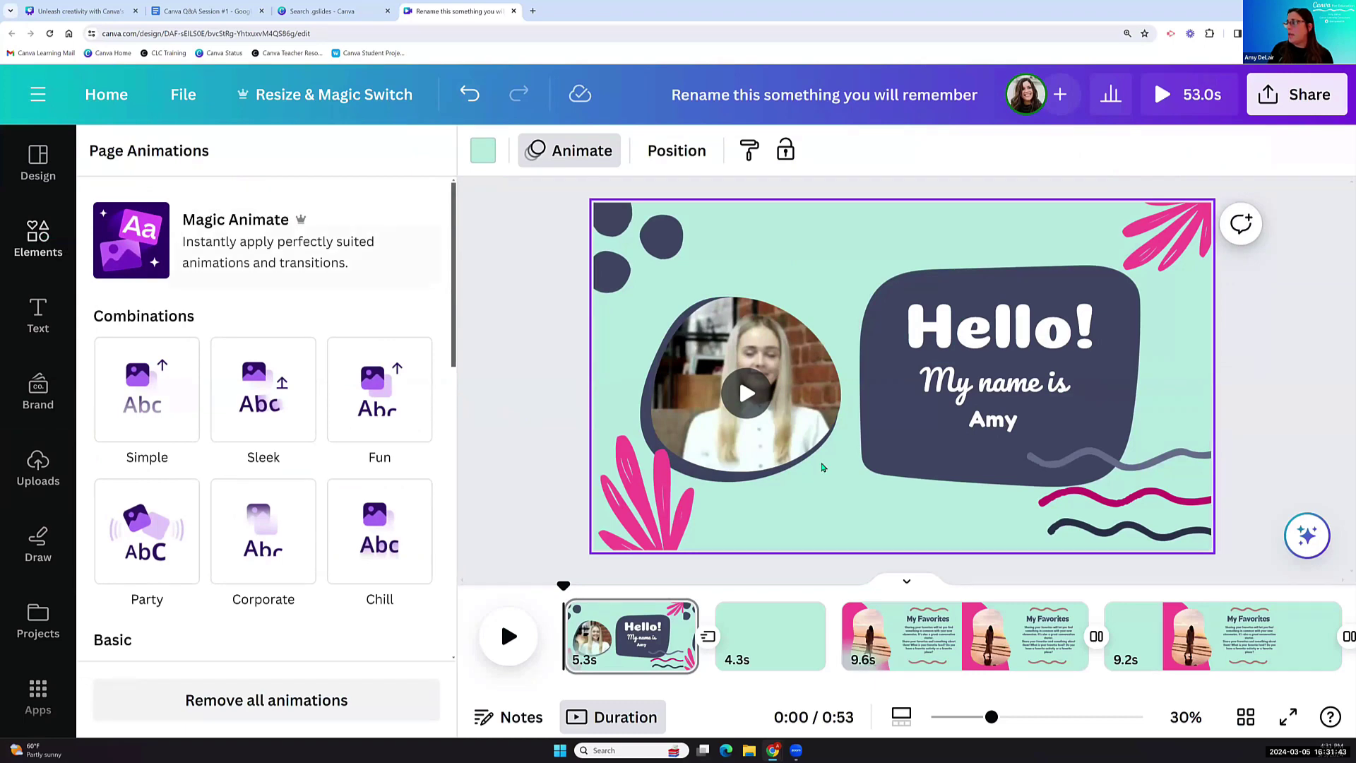
Delete the video of the waving woman from the rounded frame on the Hello! page.
left_click(28, 240)
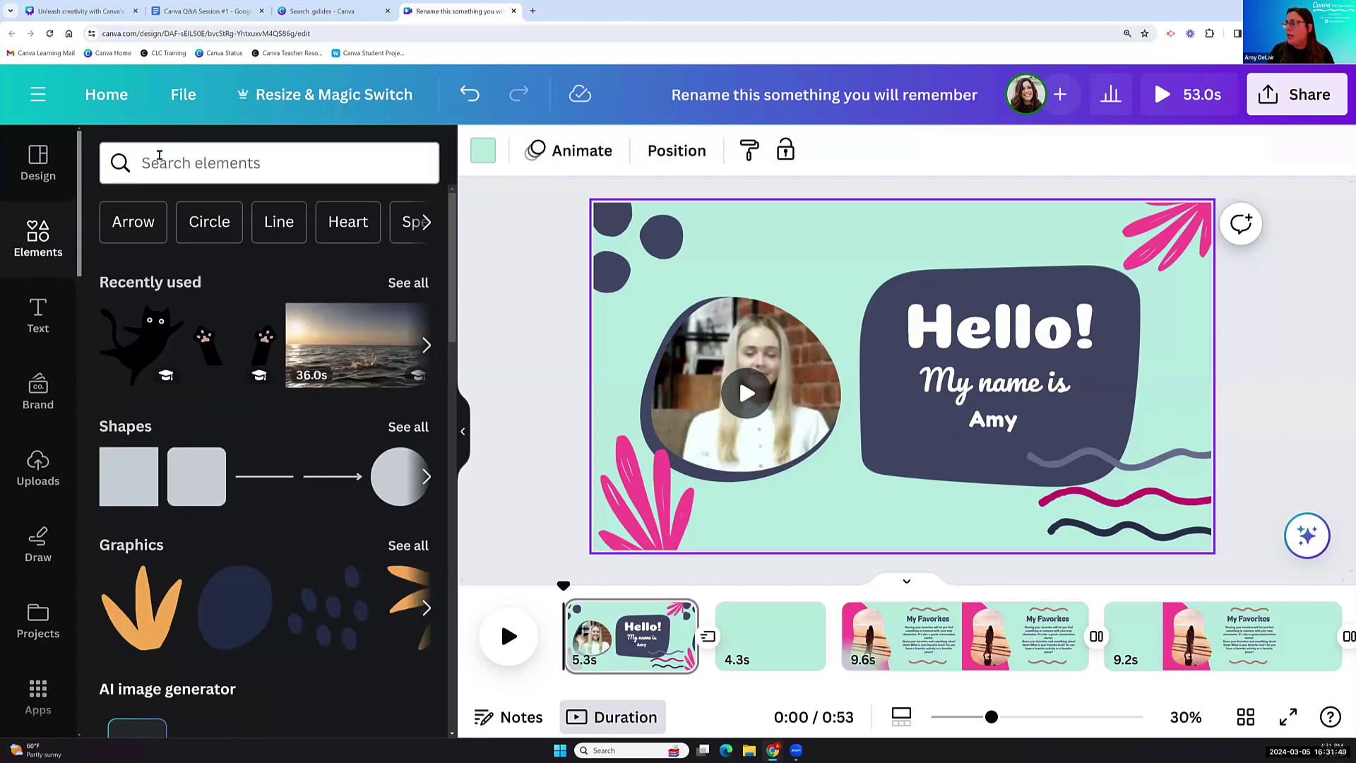
left_click(727, 429)
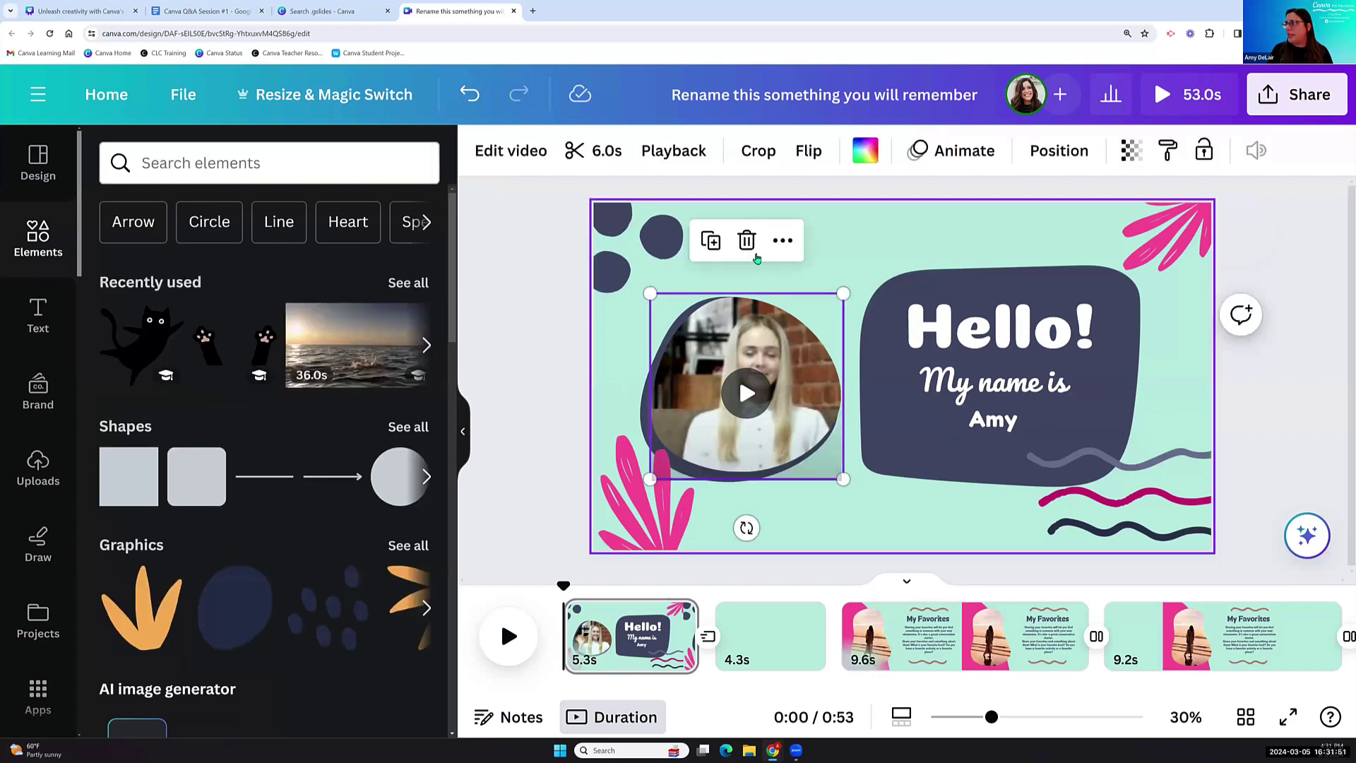
left_click(751, 247)
left_click(755, 294)
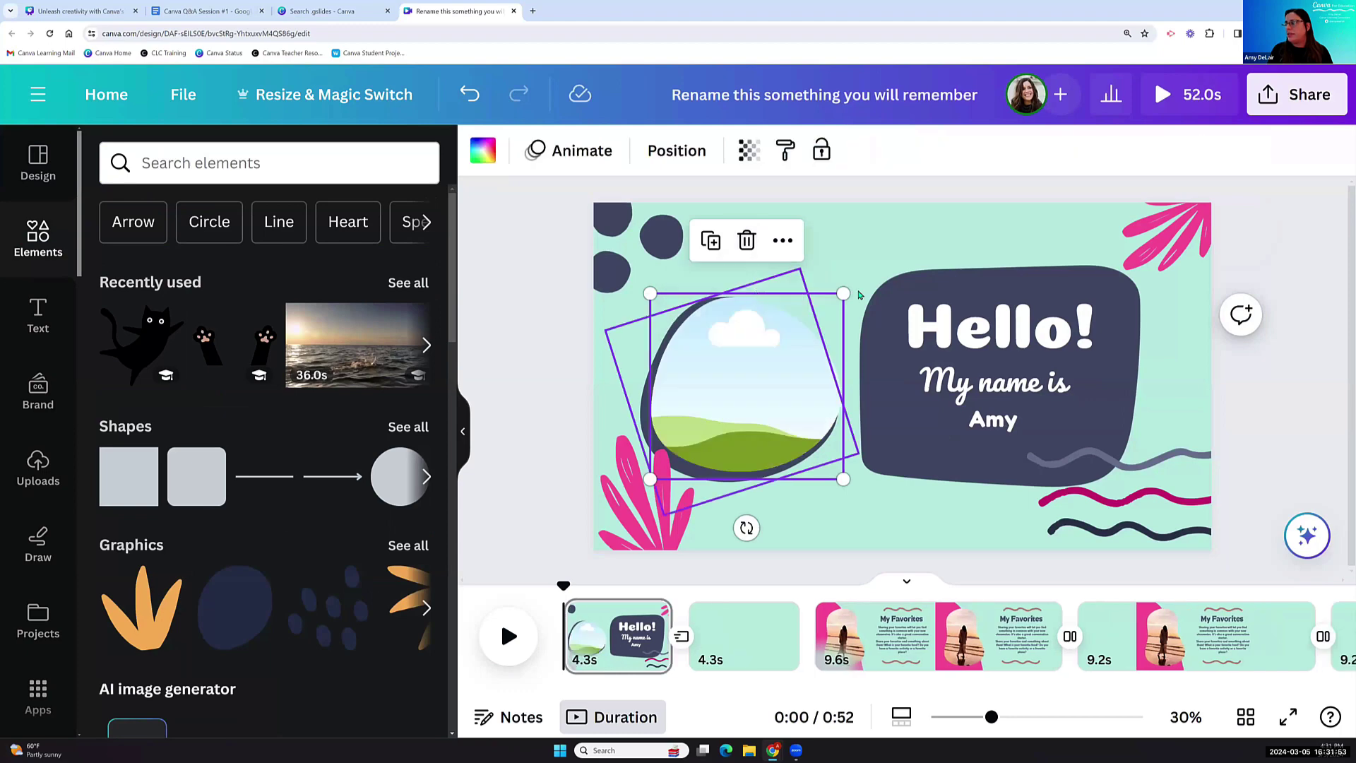
left_click(835, 259)
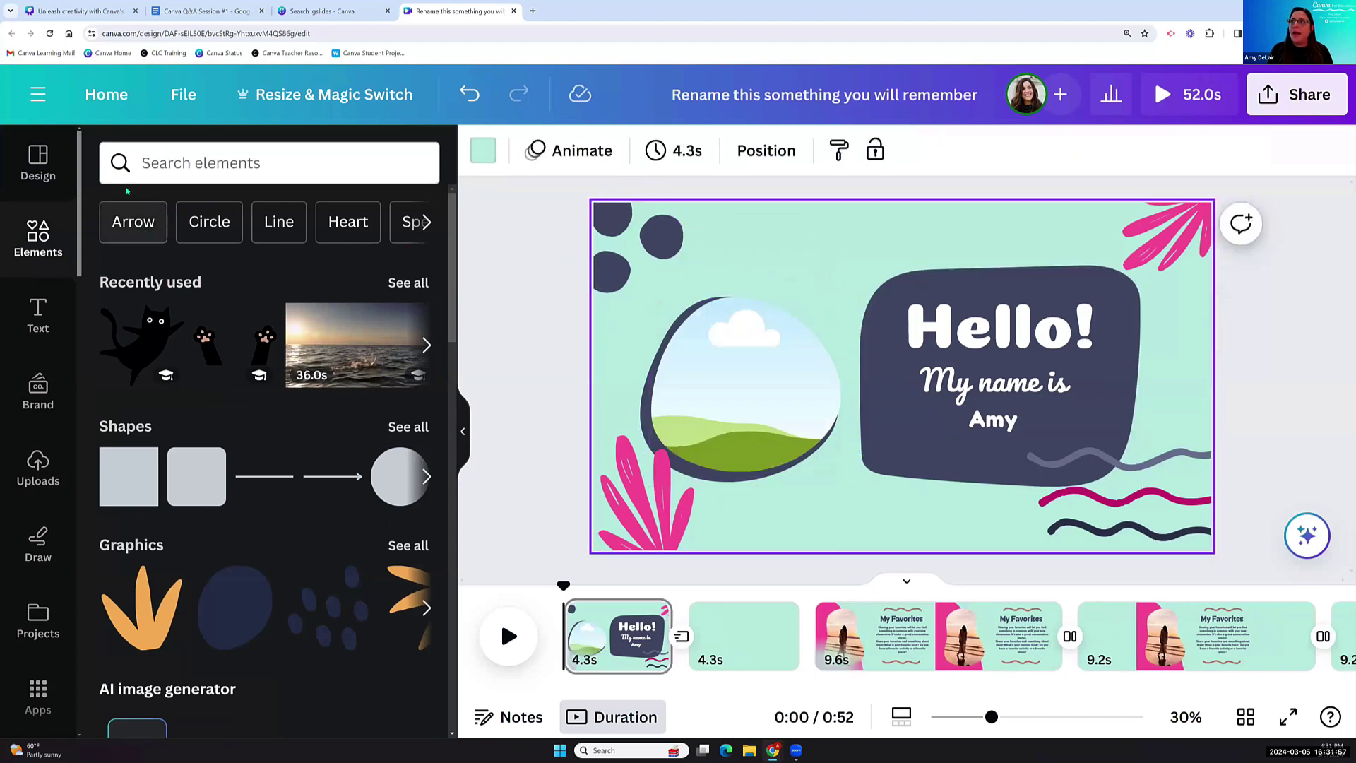
Search the elements for "black cat" and browse the graphics results.
left_click(160, 162)
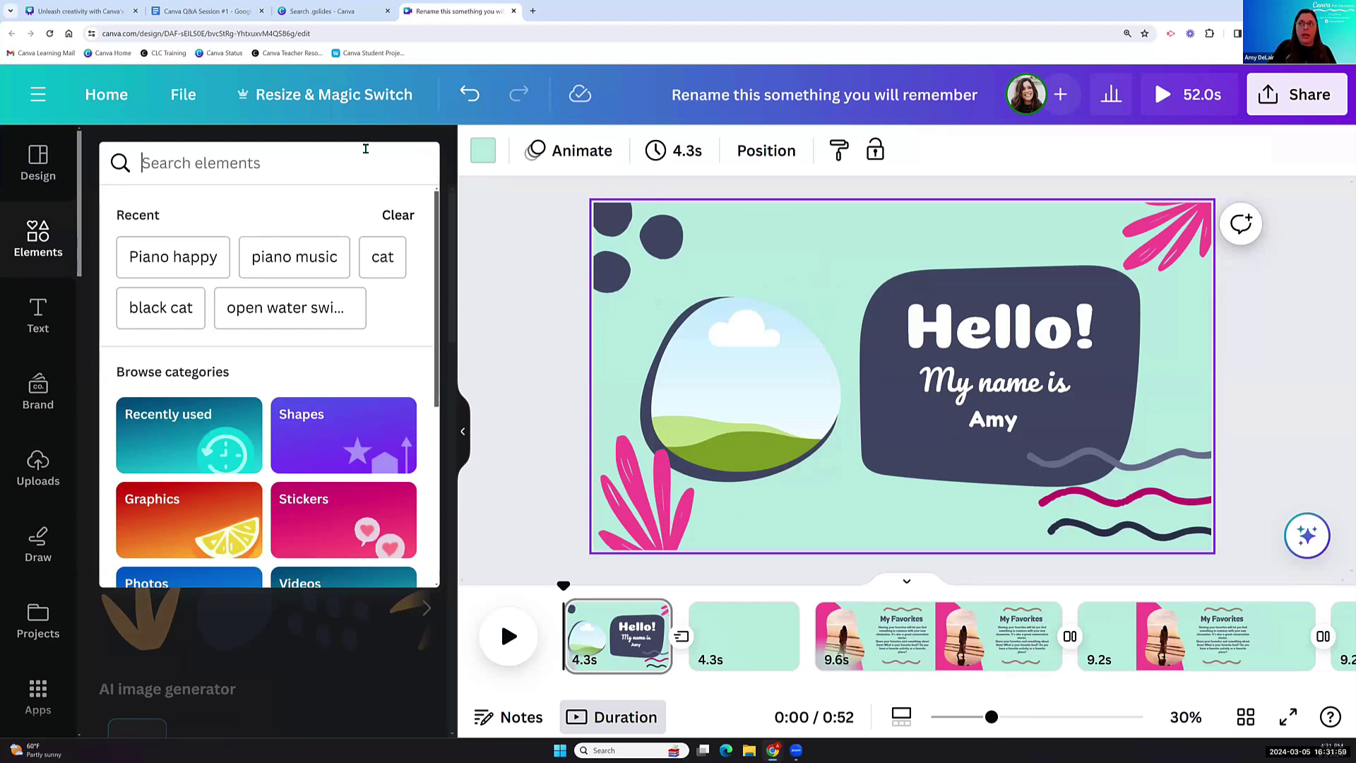
type("black cat")
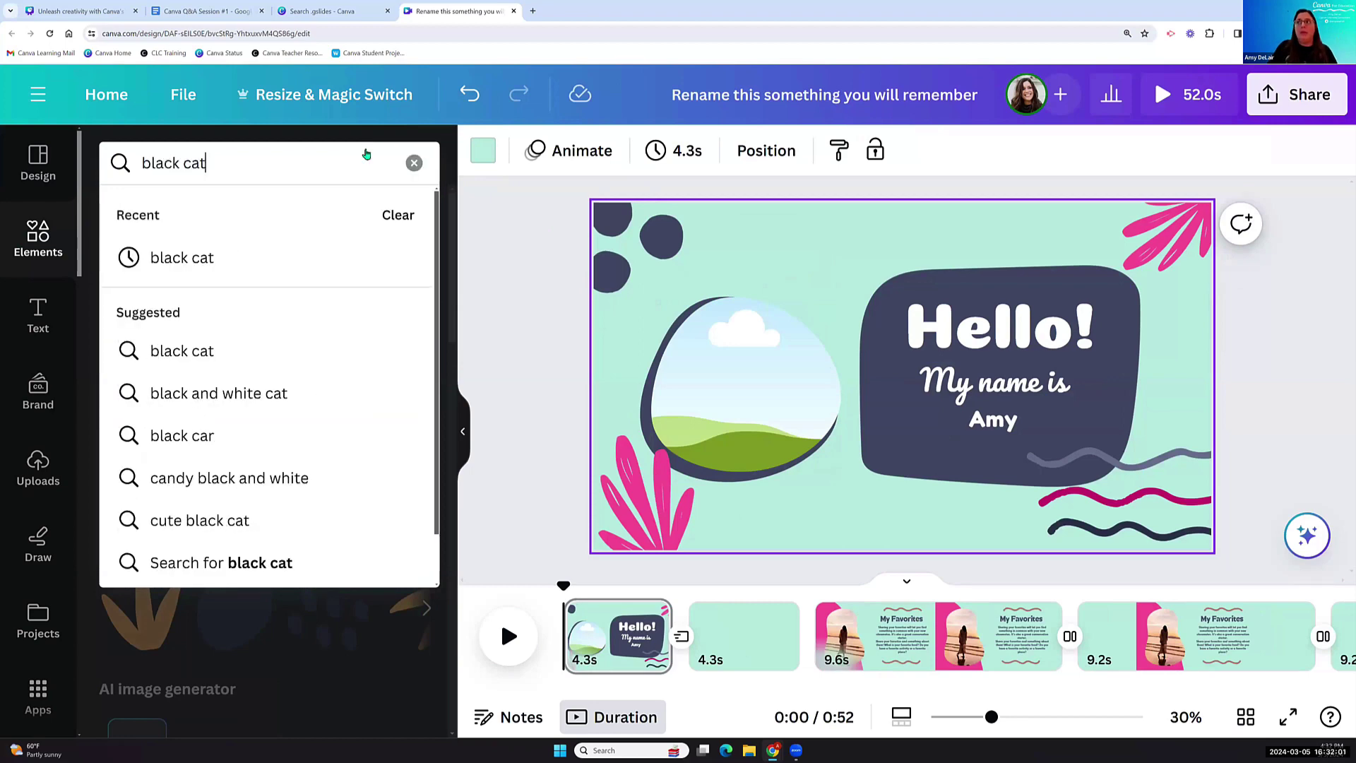
key("Return")
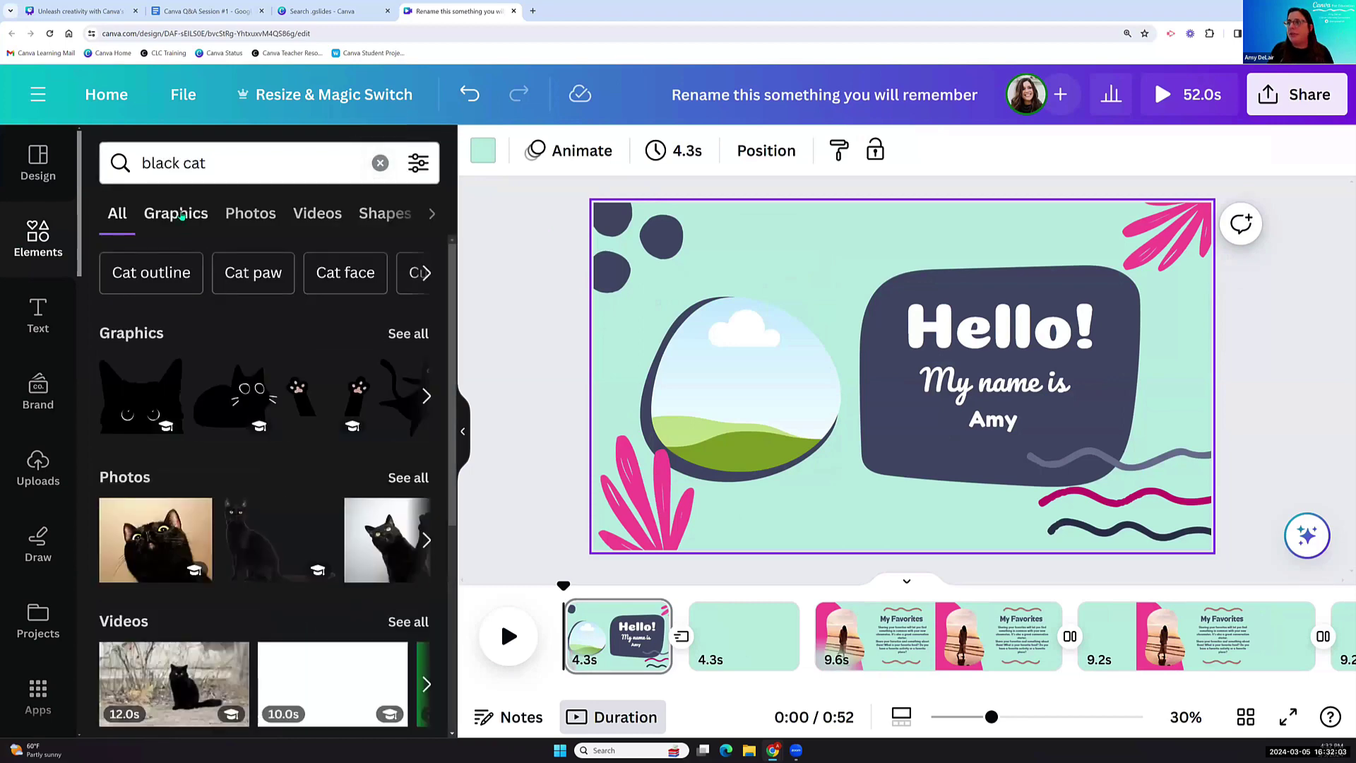
left_click(176, 213)
scroll(164, 495, "down", 3)
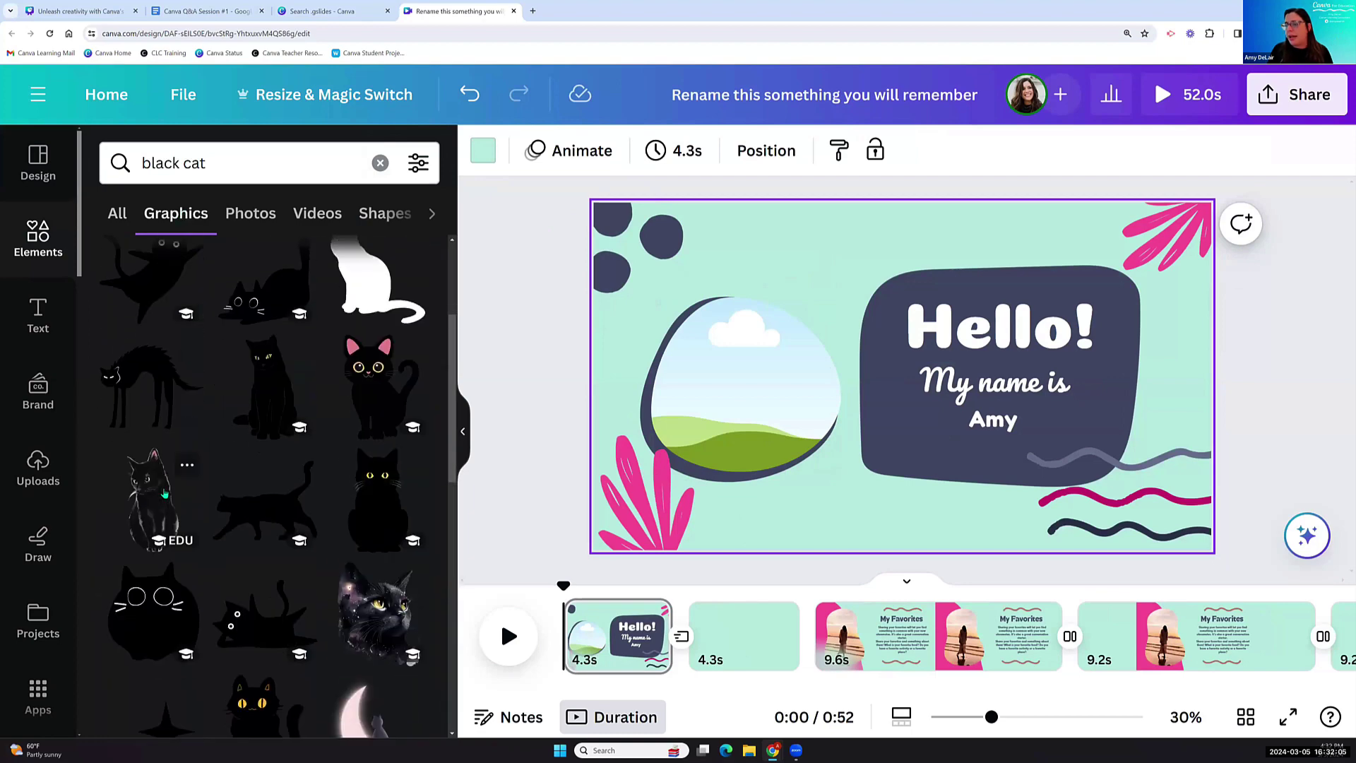
scroll(164, 495, "down", 5)
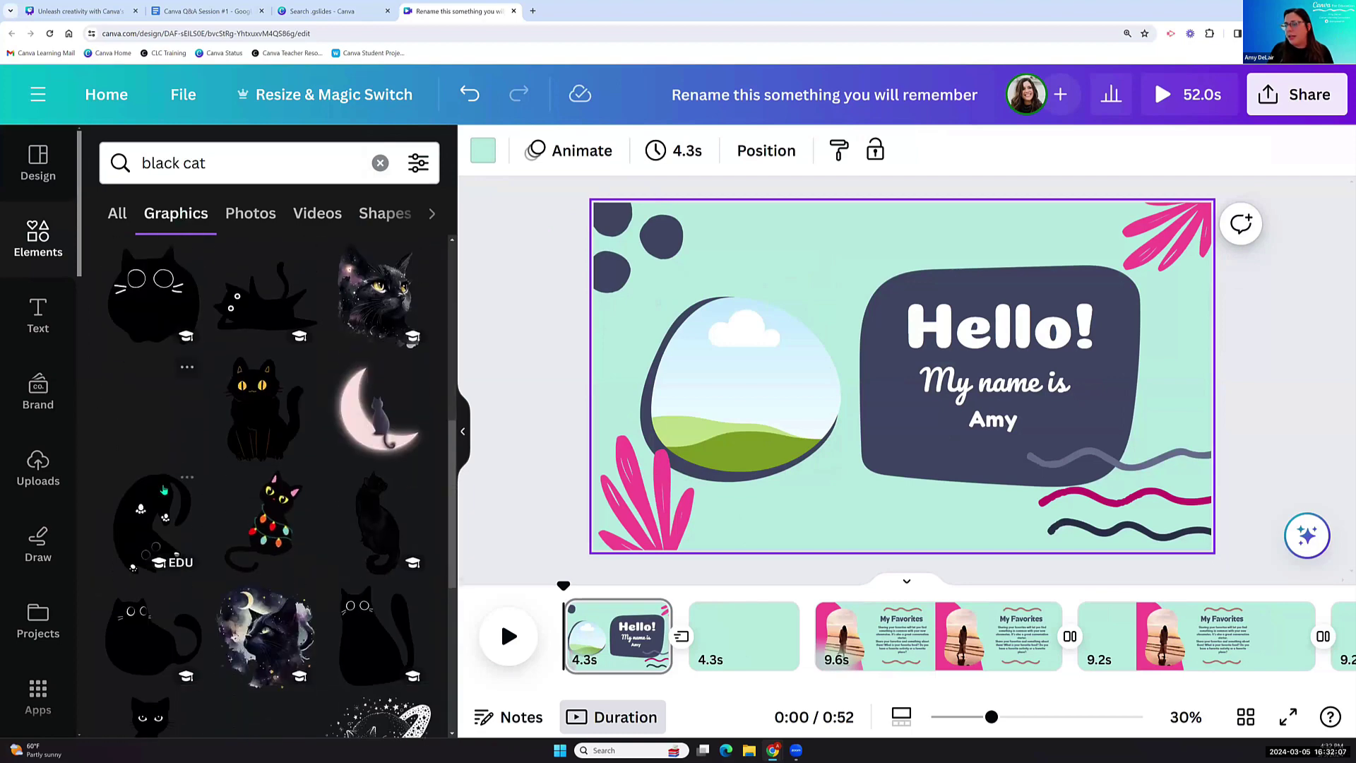
scroll(136, 438, "down", 2)
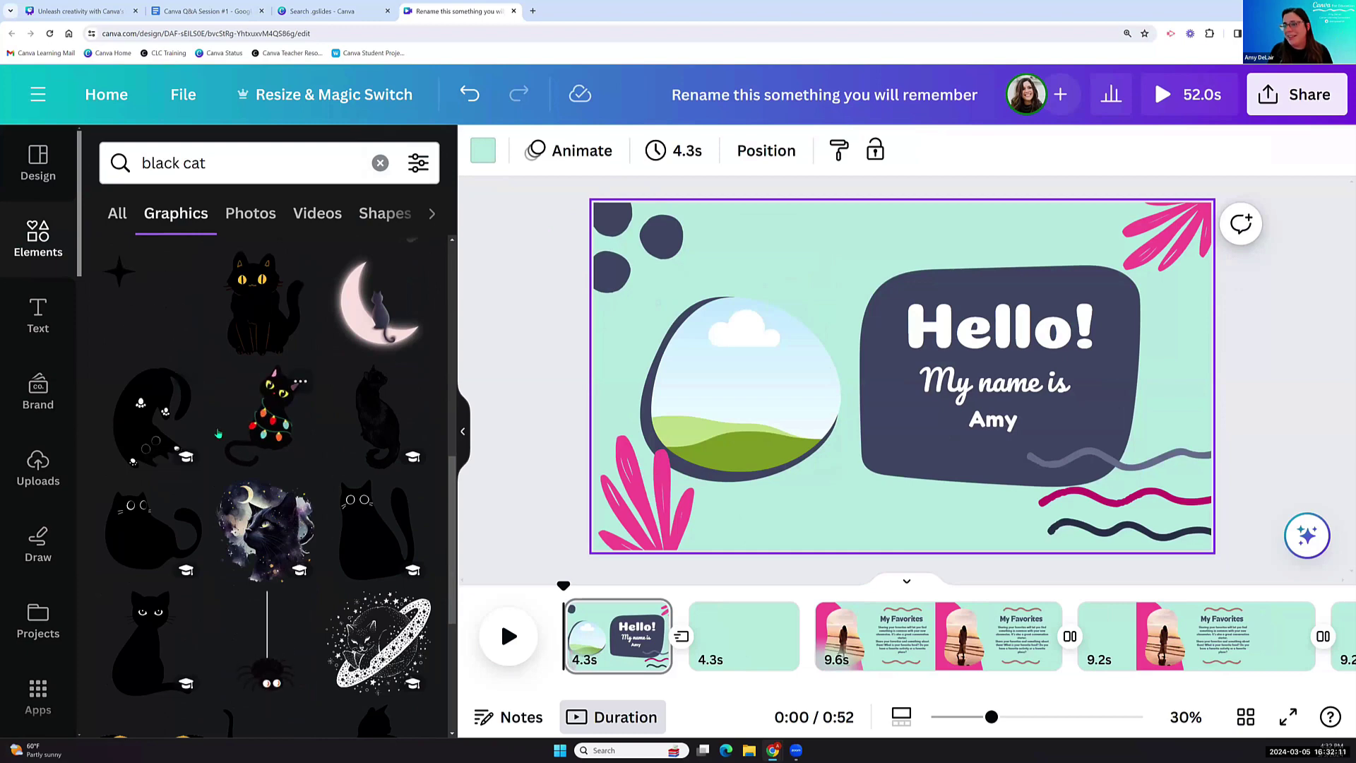
scroll(218, 433, "down", 5)
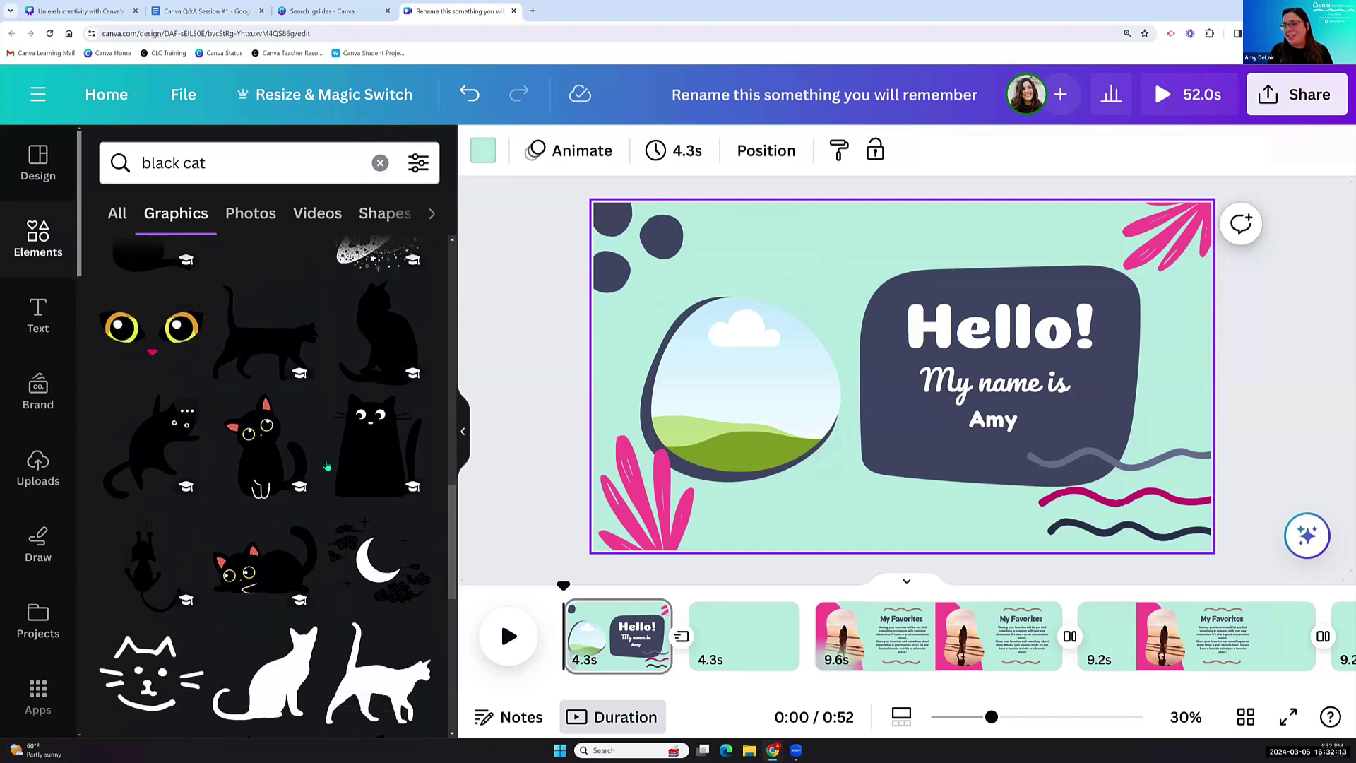
Add the black cat with a raised paw and place it, reduced in size, at the page's lower edge beside the frame.
left_click(187, 452)
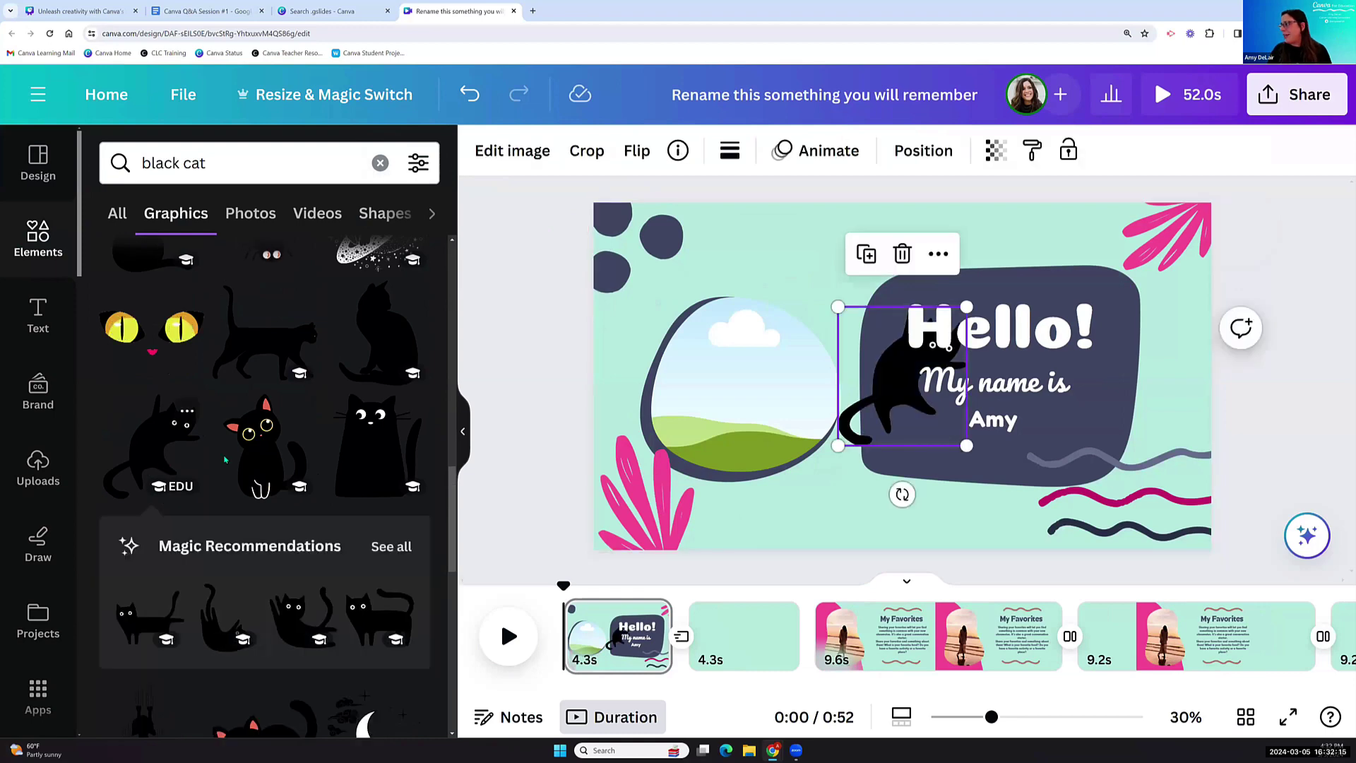
left_click_drag(786, 504, 802, 504)
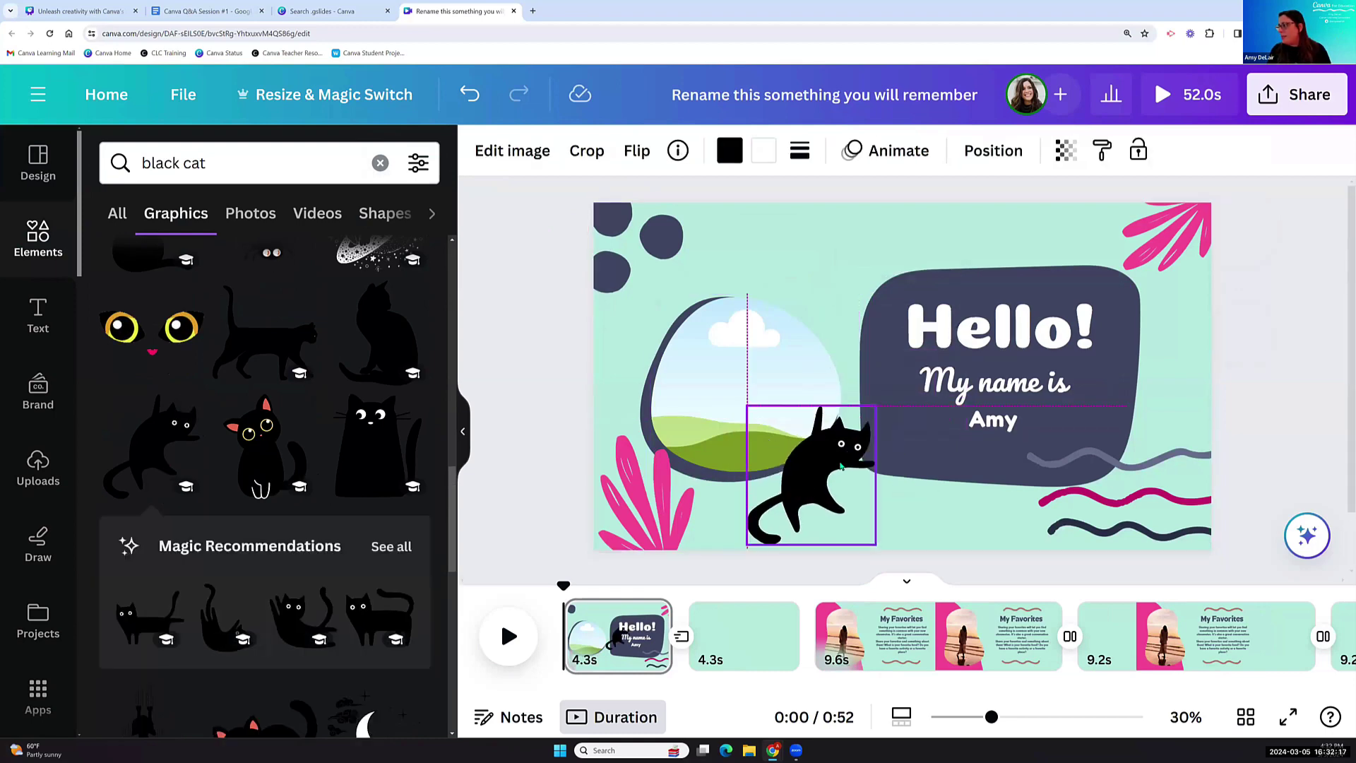
left_click_drag(878, 410, 825, 477)
left_click(897, 497)
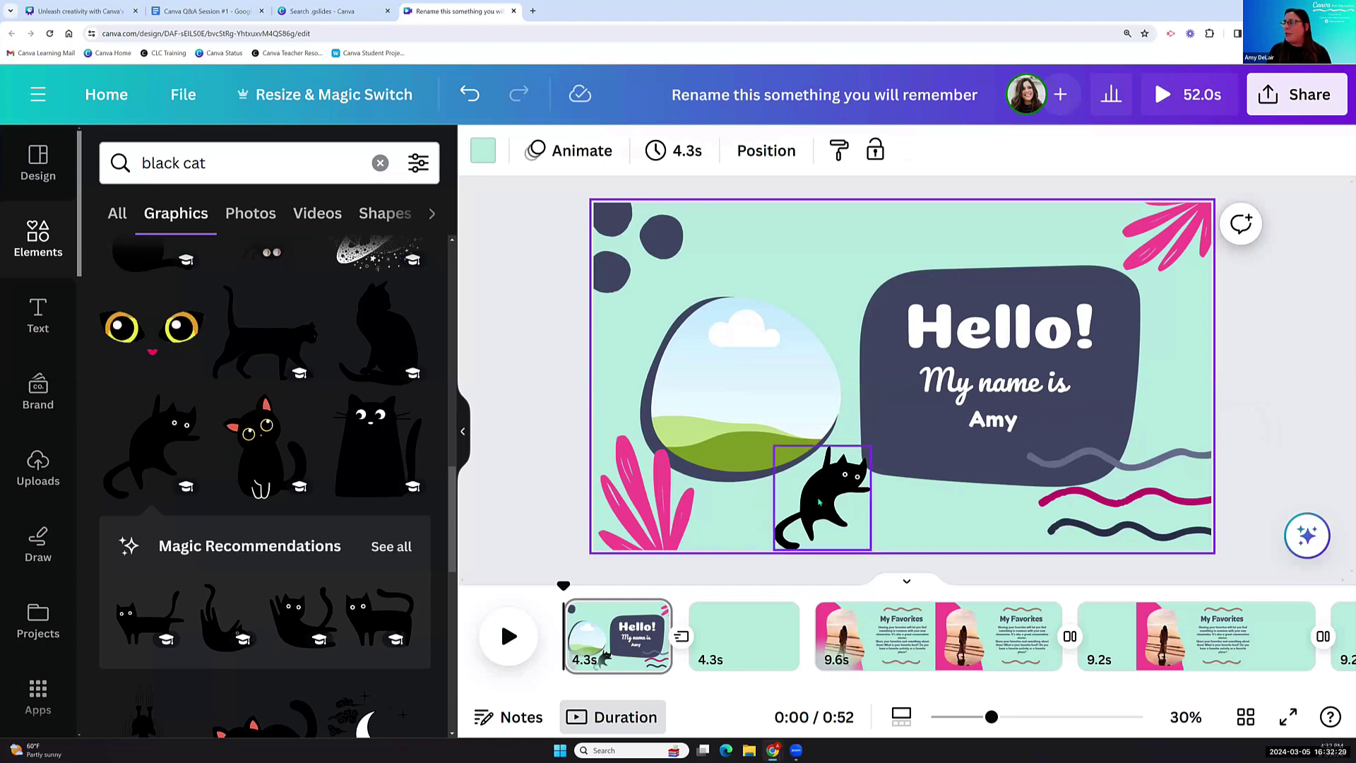
Look through the Basic, Exaggerate and motion-effect animations available for the black cat on the Hello! page.
left_click(643, 487)
left_click(617, 254)
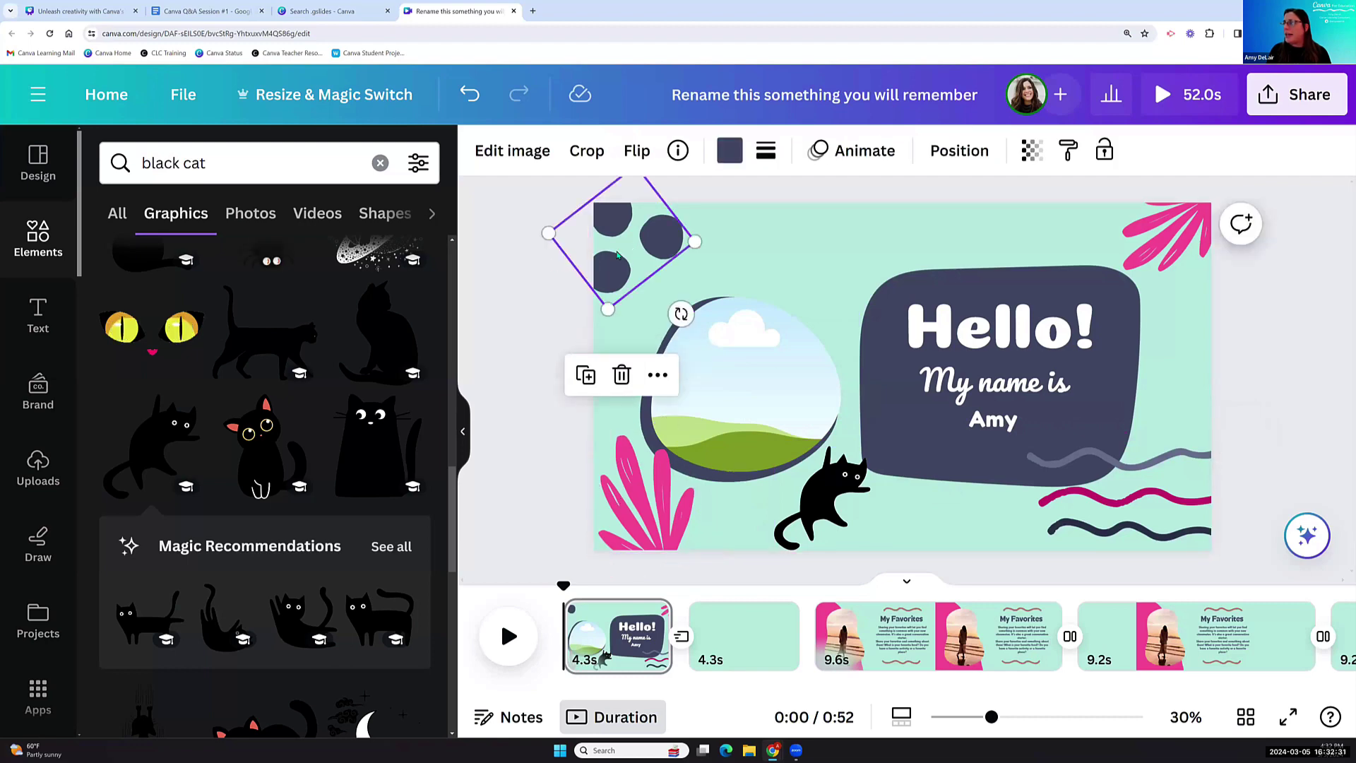
left_click(638, 499)
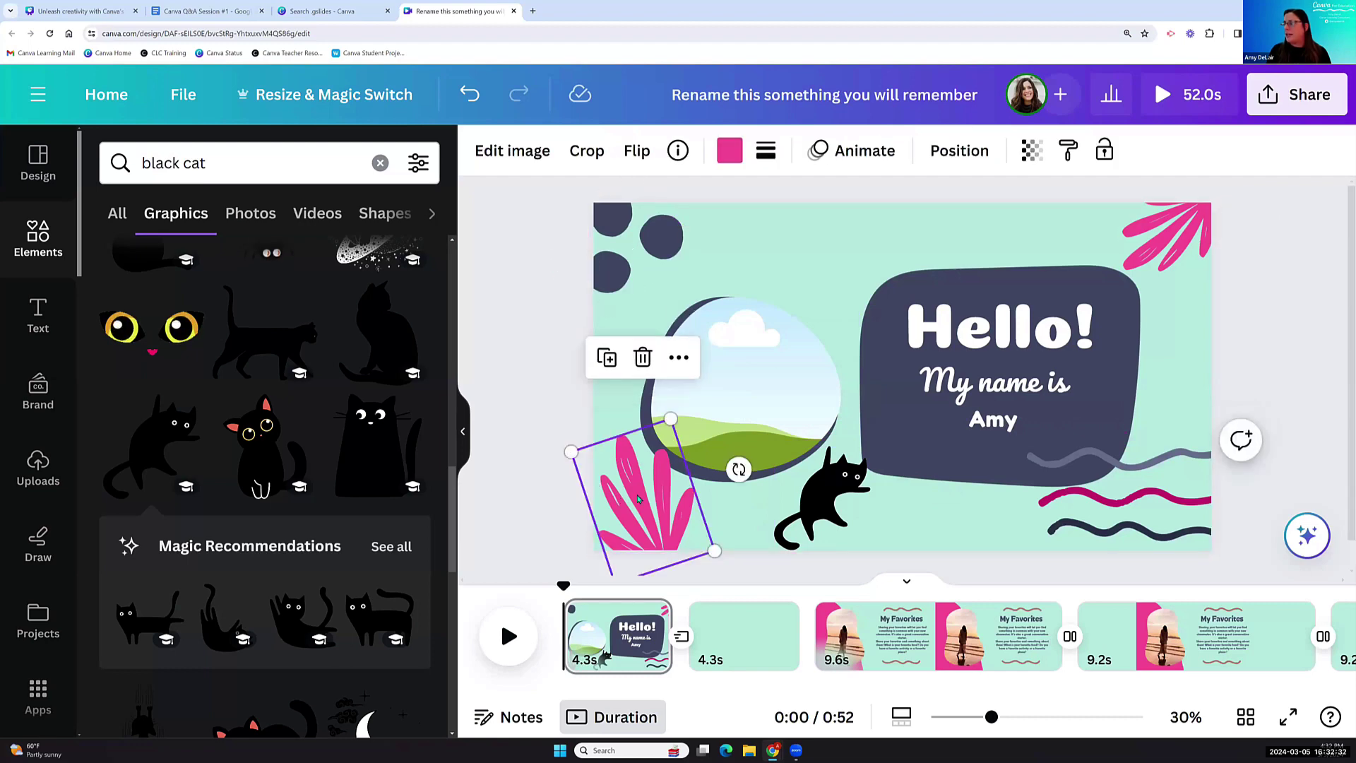
left_click(847, 510)
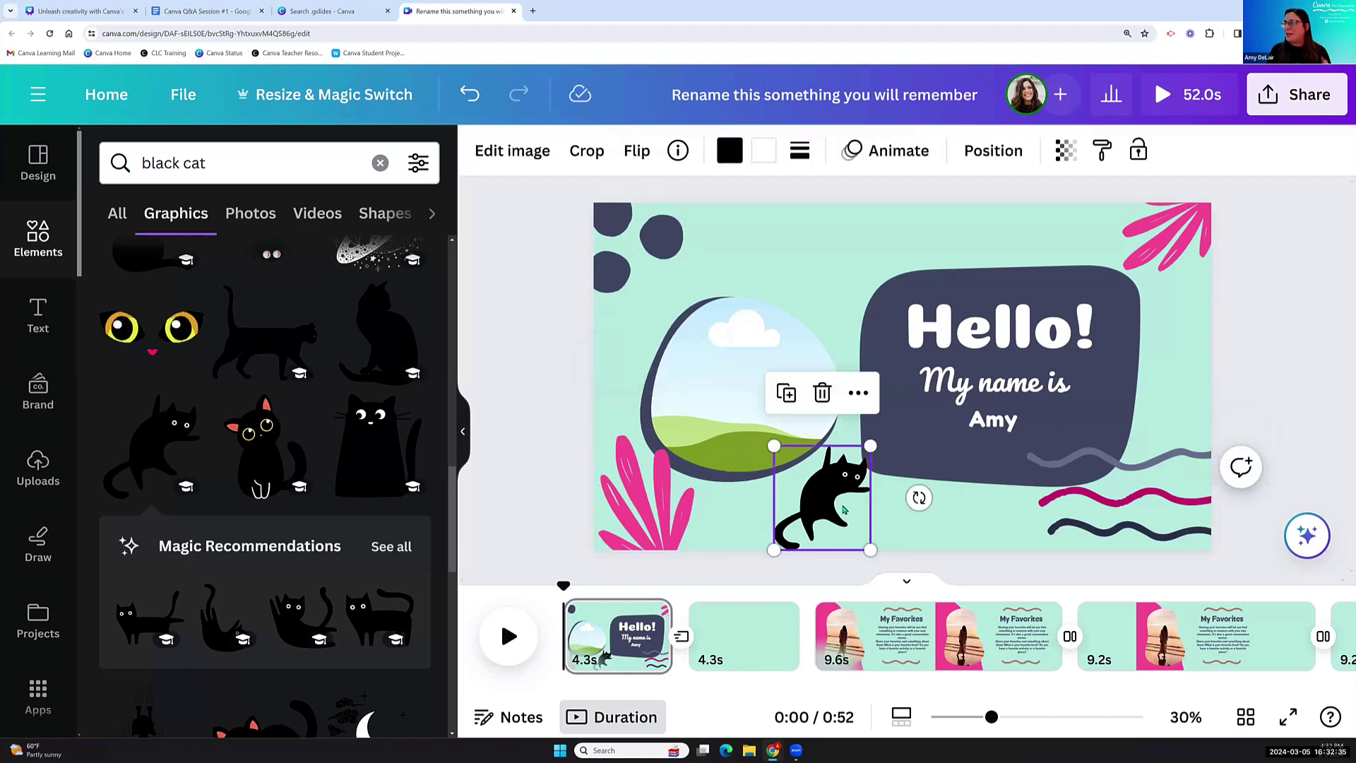
left_click(881, 156)
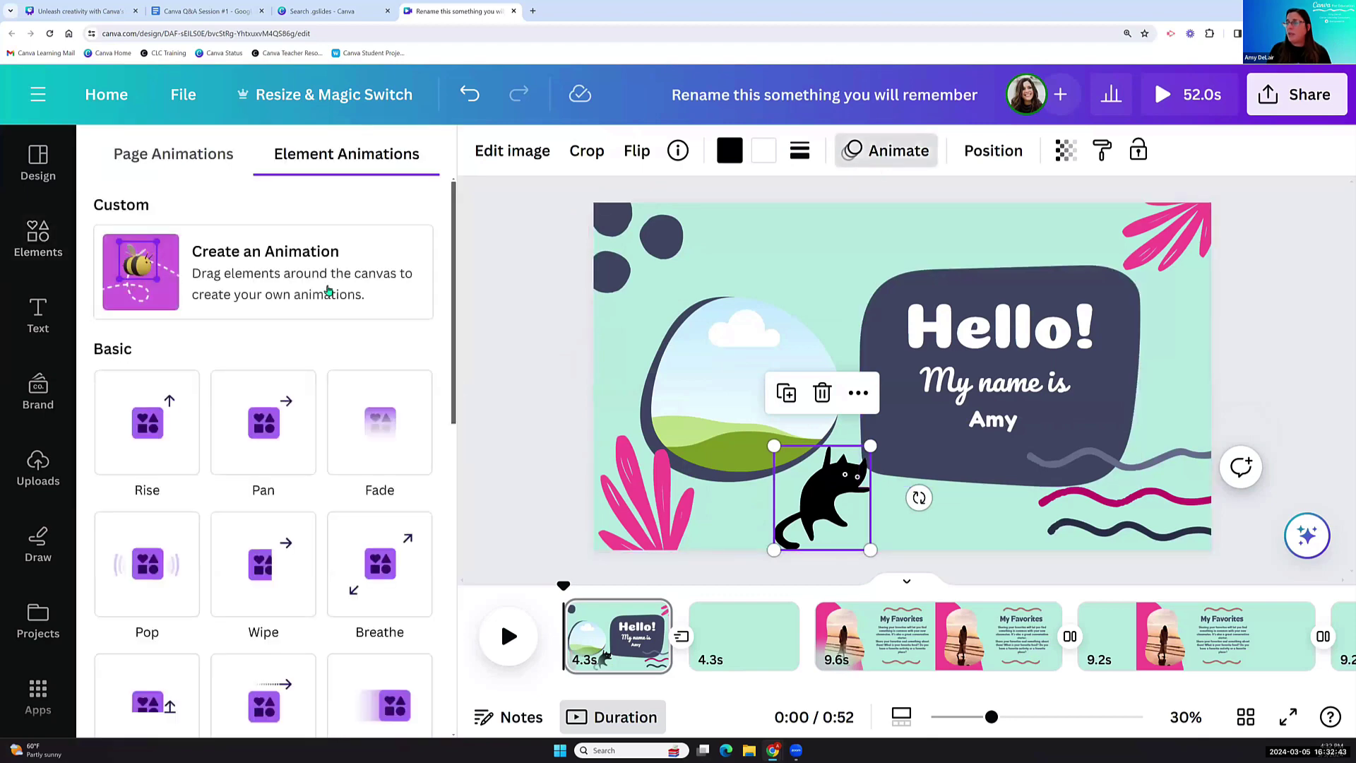
left_click(178, 399)
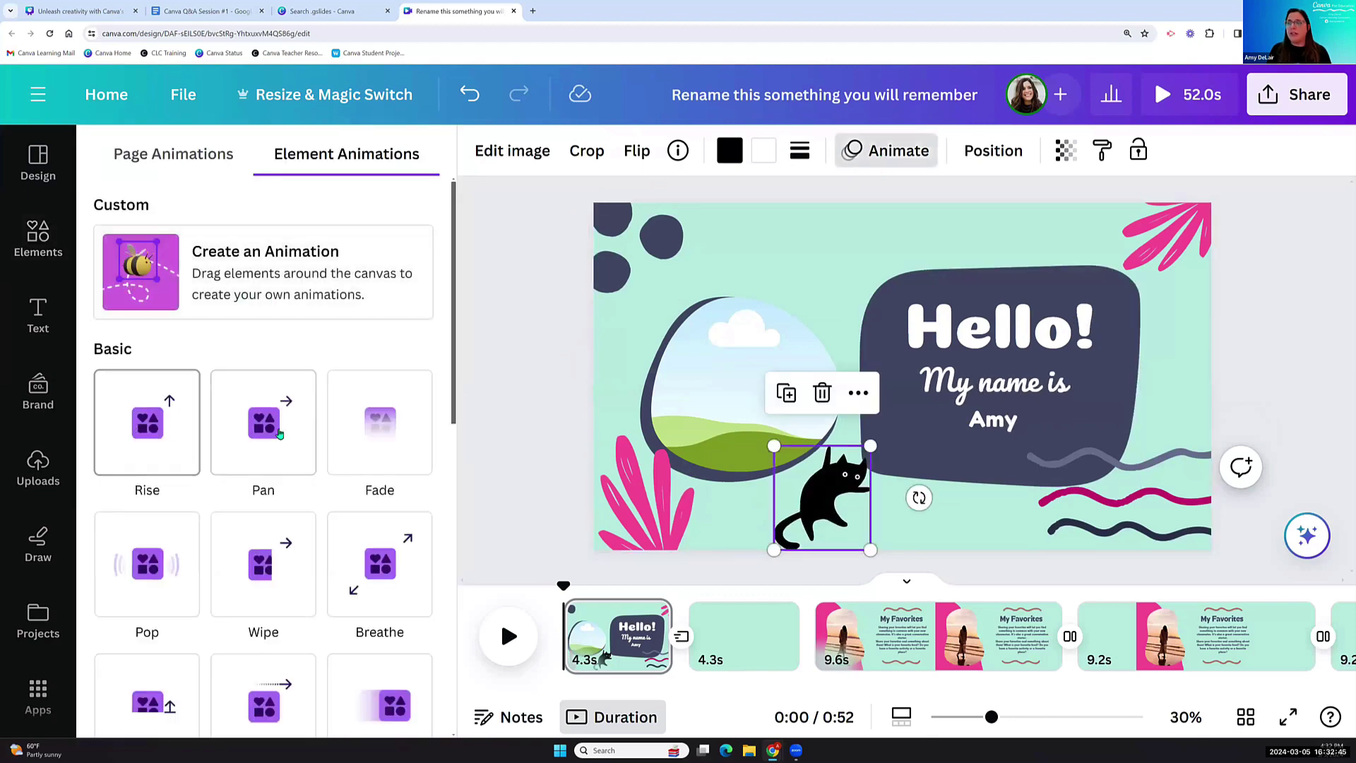
scroll(374, 424, "down", 2)
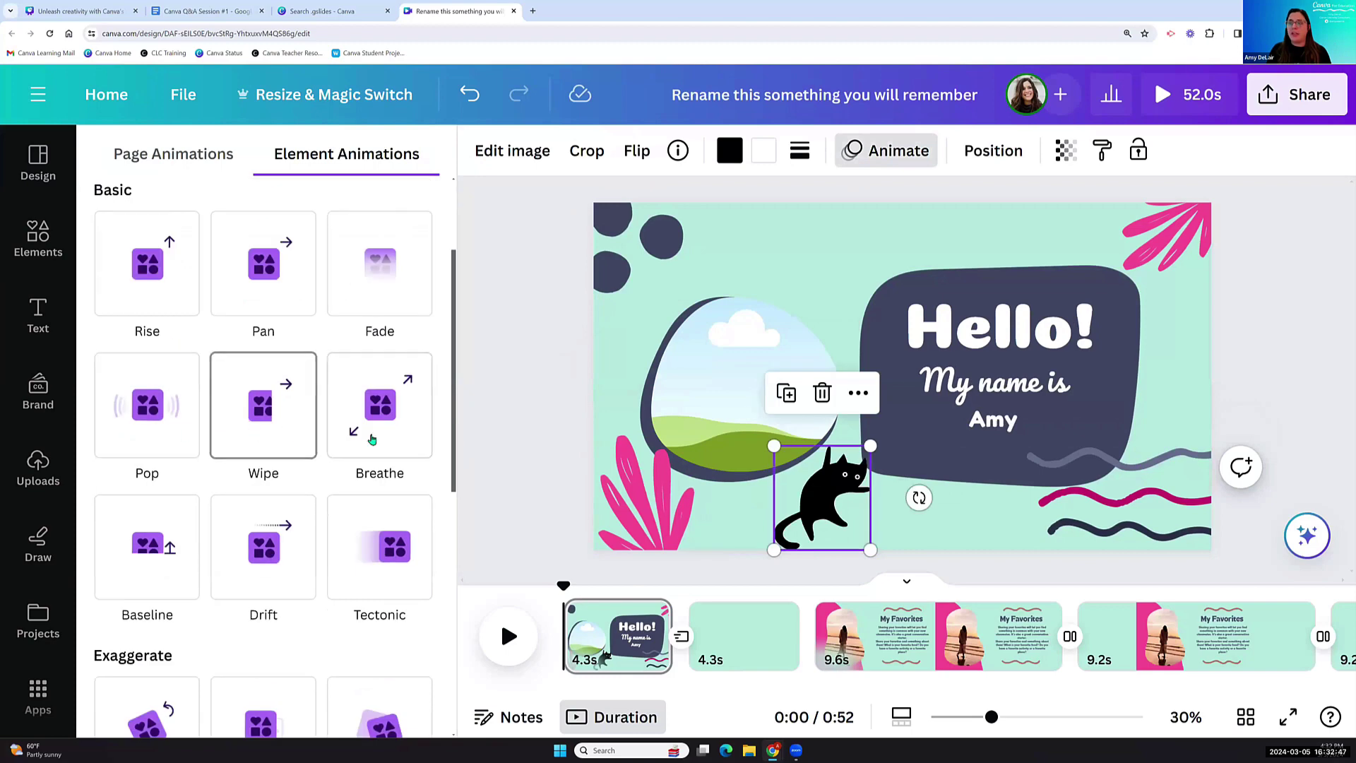
scroll(297, 495, "down", 2)
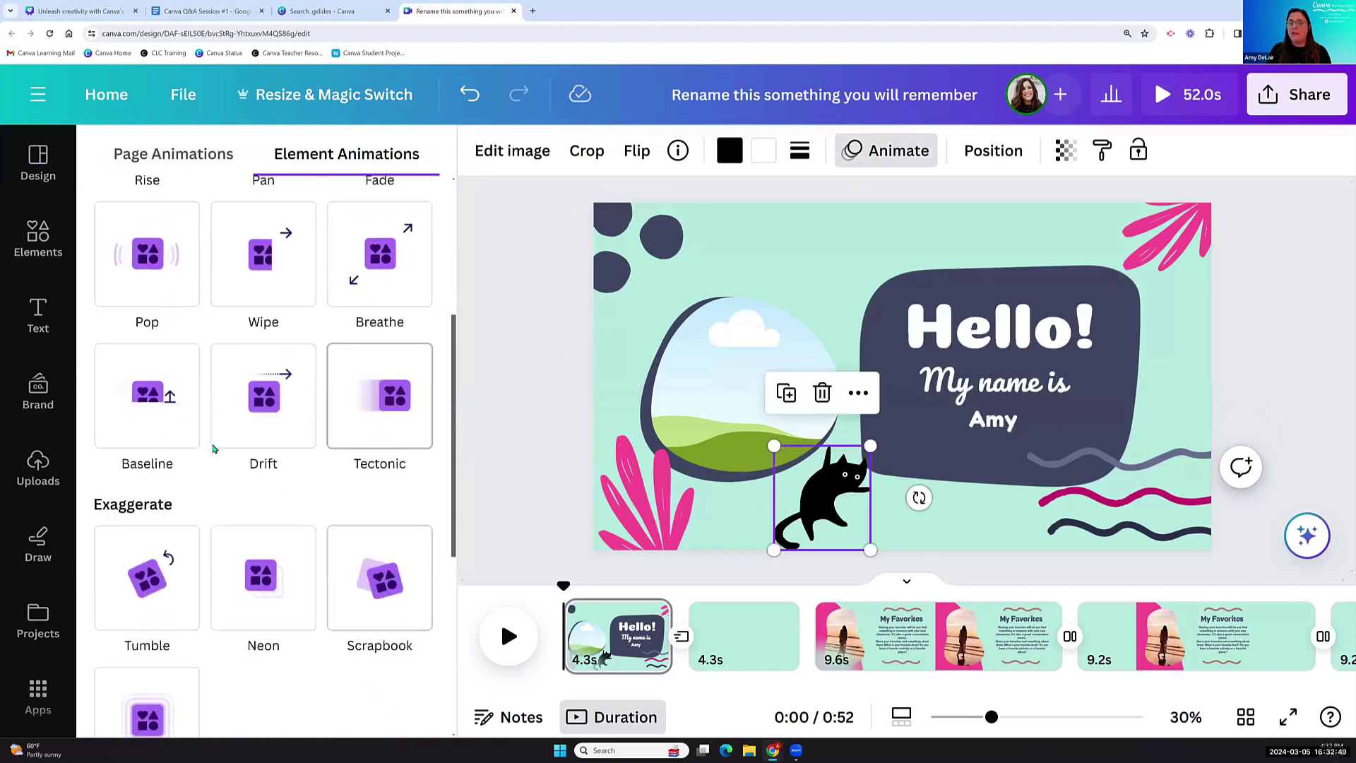
scroll(213, 448, "down", 1)
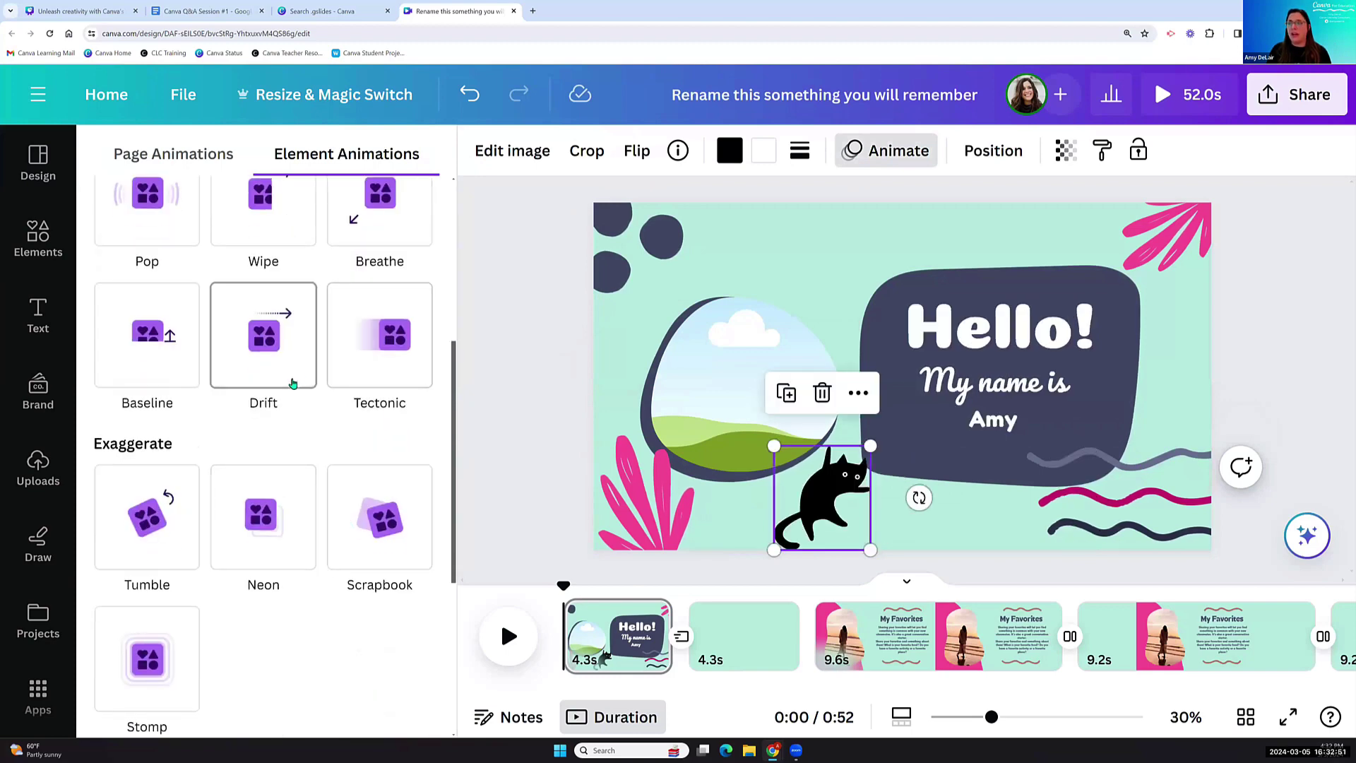
scroll(293, 383, "up", 3)
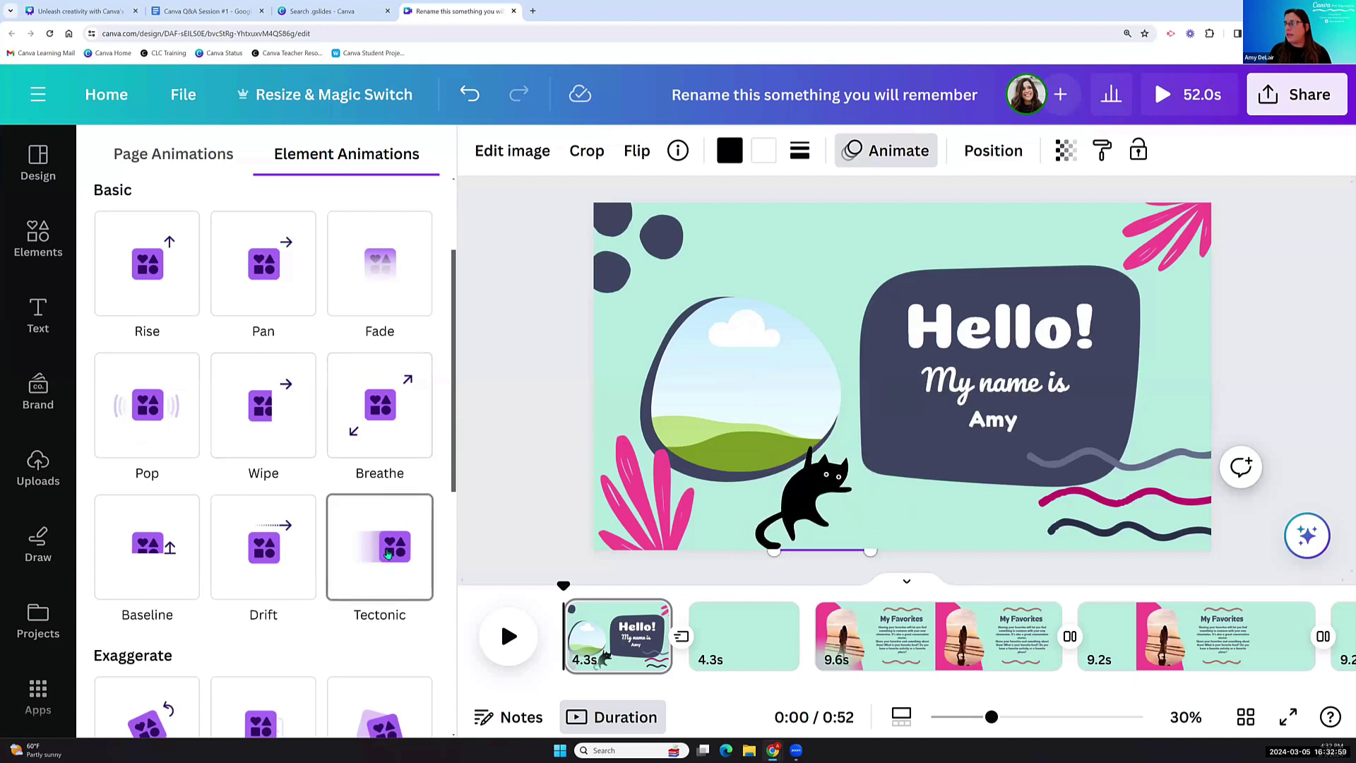
scroll(388, 553, "down", 7)
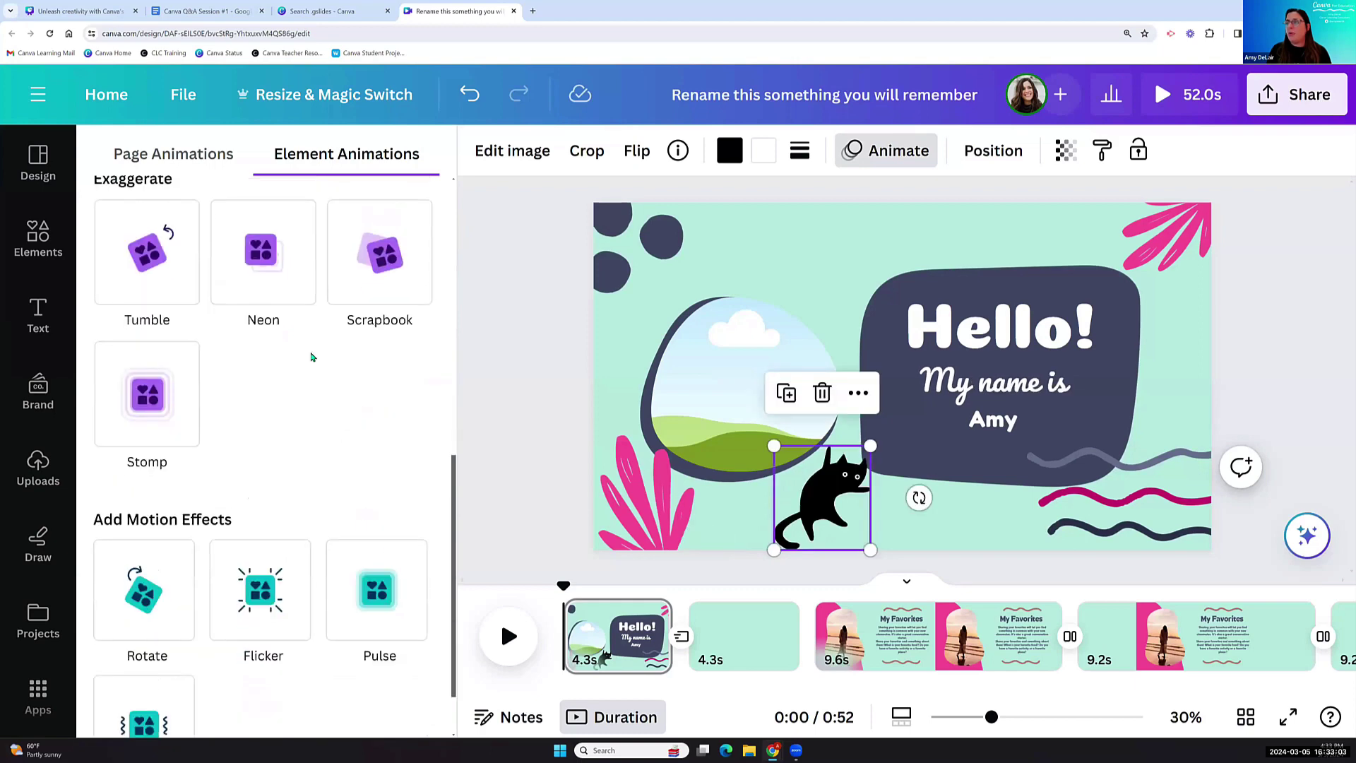
scroll(311, 357, "down", 1)
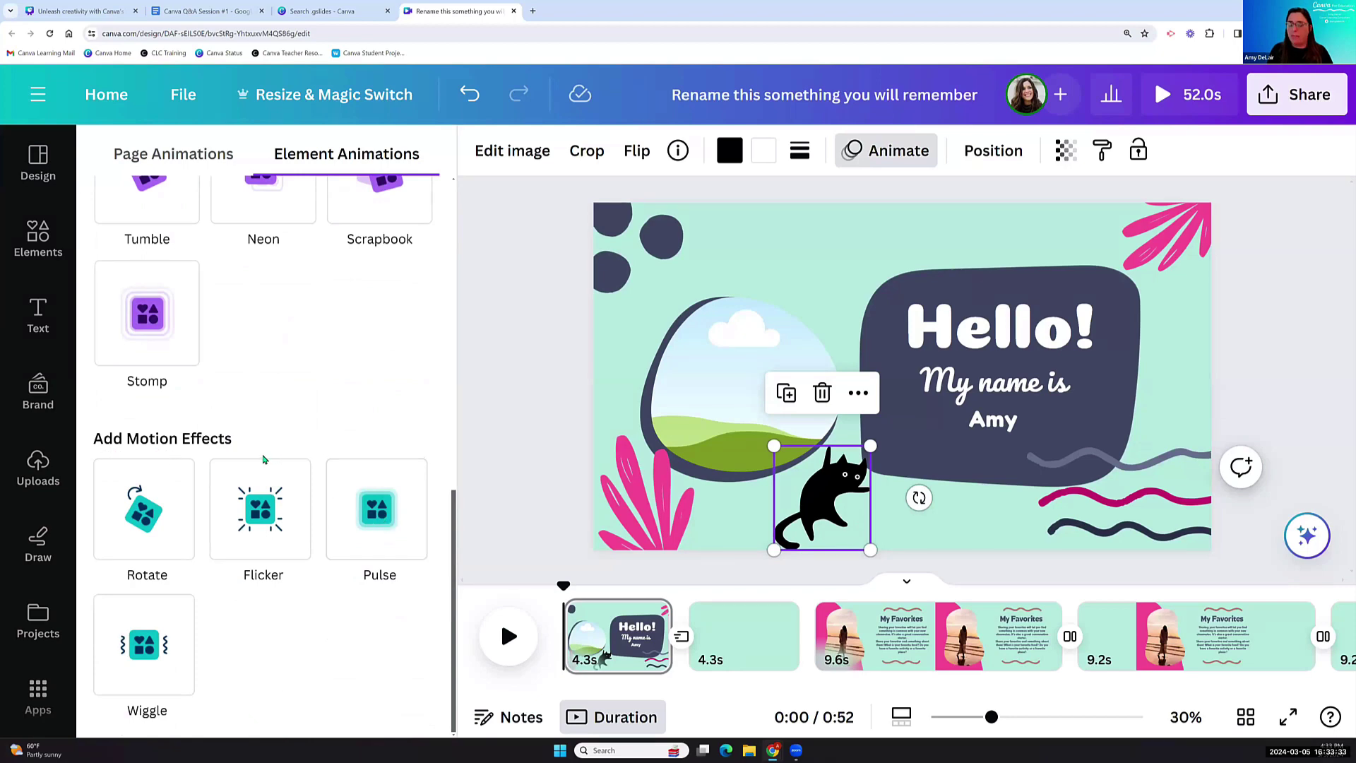
scroll(363, 551, "up", 8)
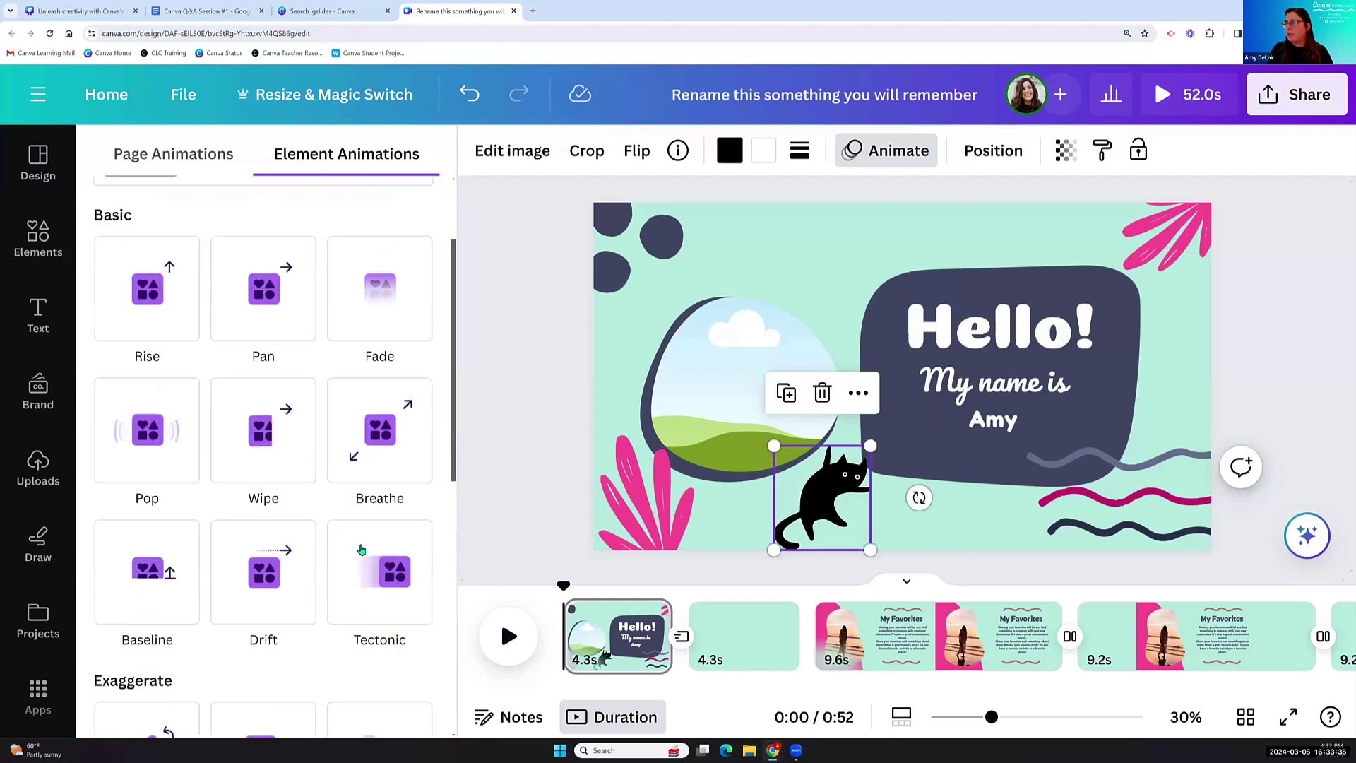
scroll(362, 549, "up", 2)
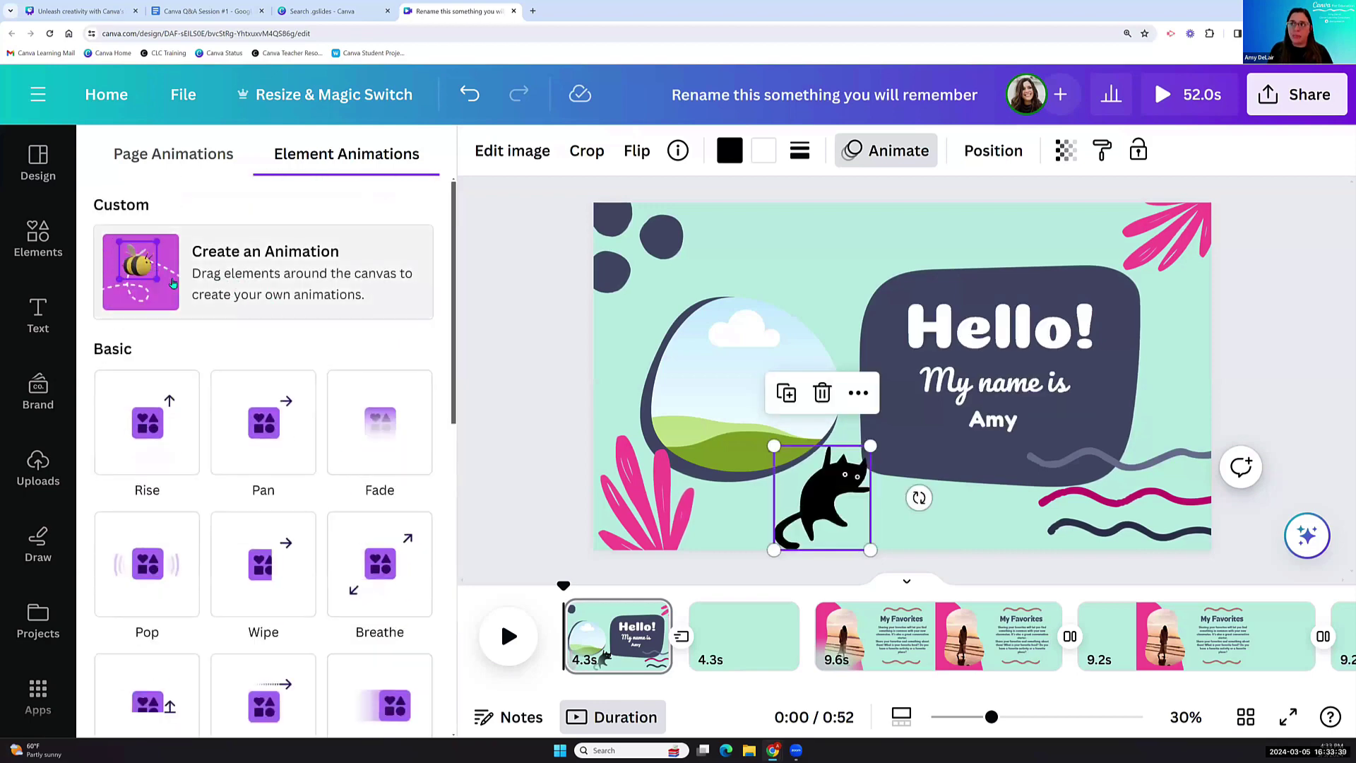
Create a custom animation moving the black cat along a freehand path around the page, with Smooth movement, orientation to path and slightly higher speed.
left_click(137, 272)
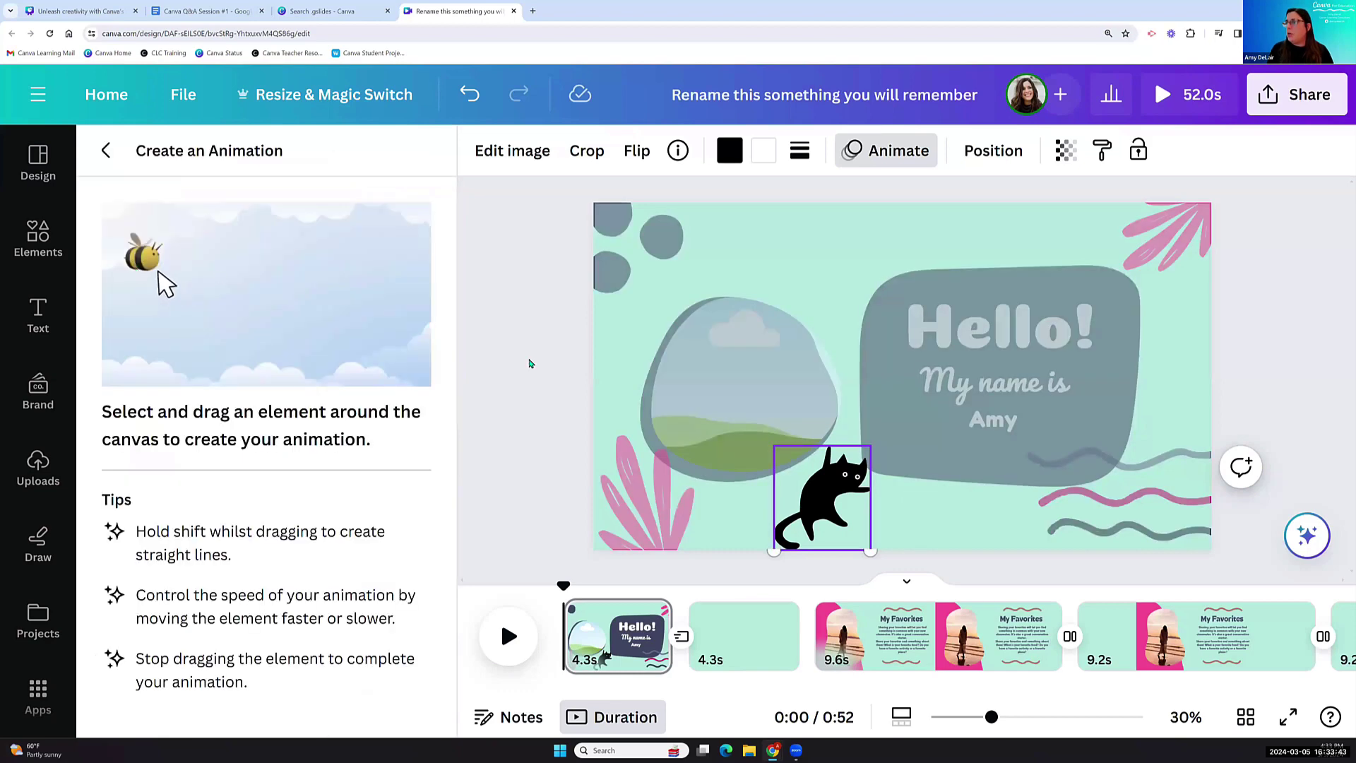
mouse_move(823, 496)
left_mouse_down()
mouse_move(735, 514)
mouse_move(639, 434)
mouse_move(774, 330)
mouse_move(909, 362)
mouse_move(961, 277)
mouse_move(1097, 216)
mouse_move(1068, 508)
mouse_move(962, 515)
mouse_move(823, 494)
left_mouse_up()
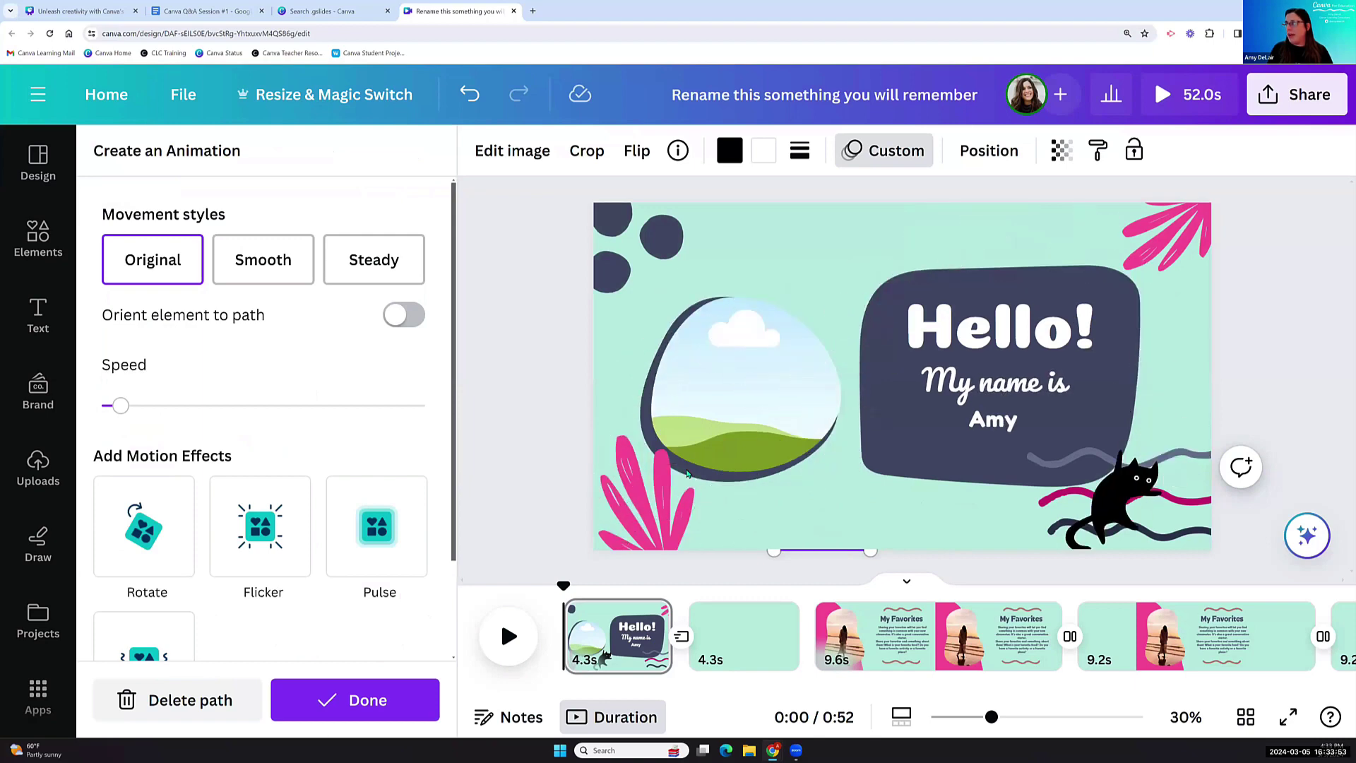
left_click(262, 265)
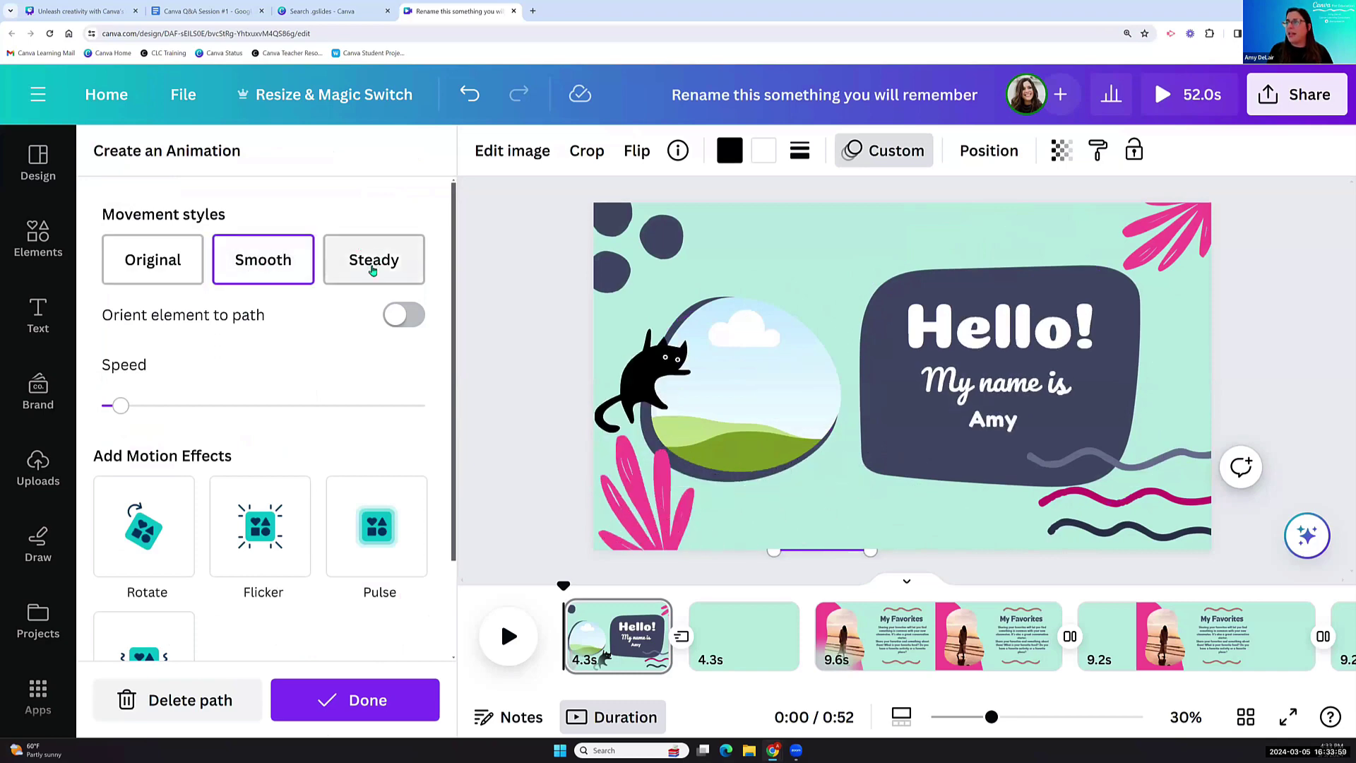
left_click(397, 323)
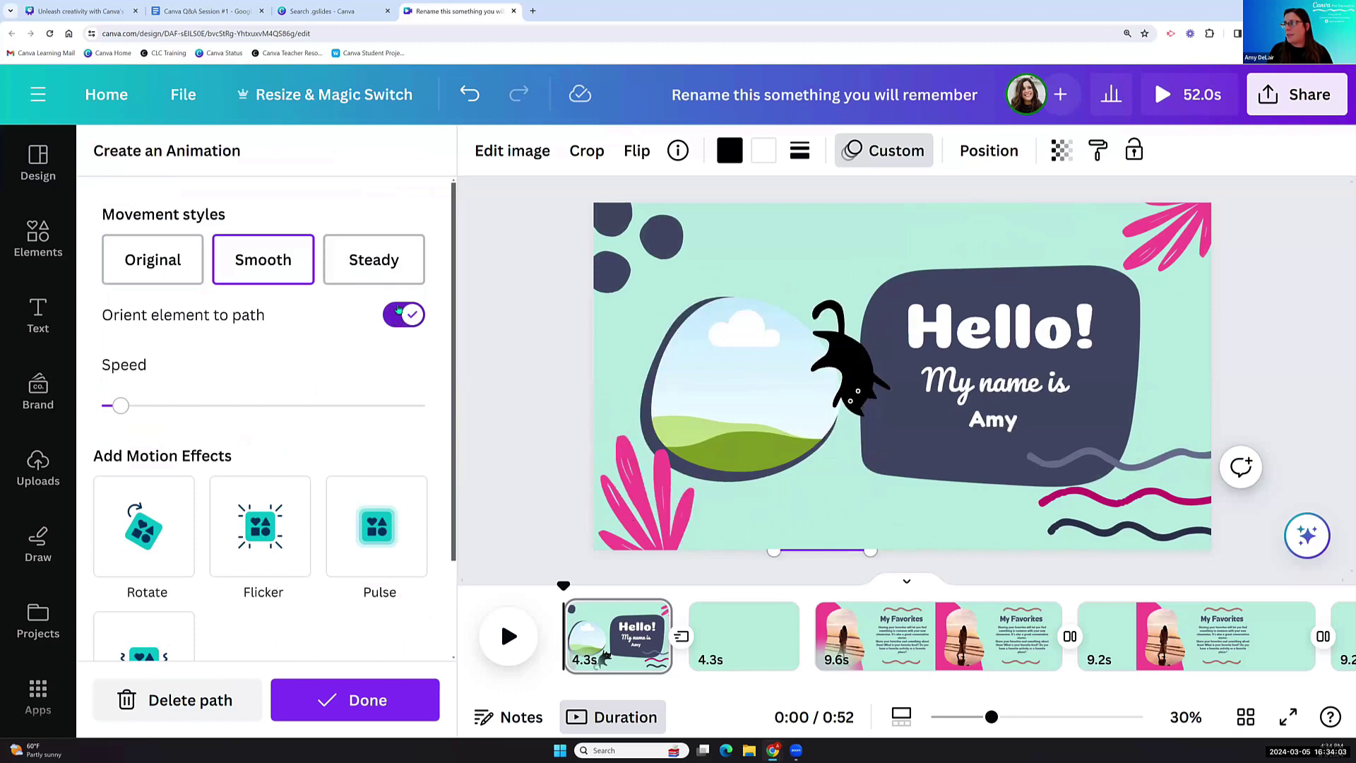
mouse_move(124, 408)
left_mouse_down()
mouse_move(221, 408)
mouse_move(126, 416)
left_mouse_up()
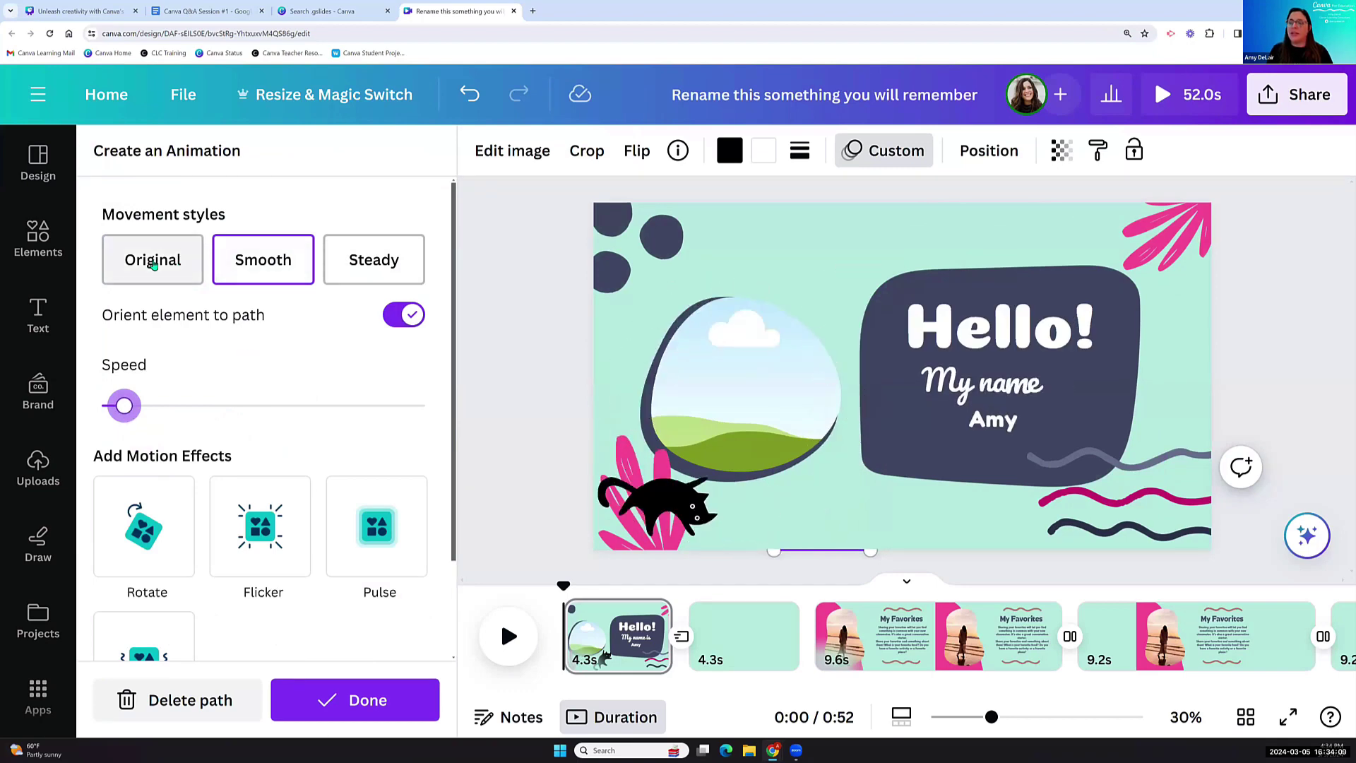
left_click(322, 709)
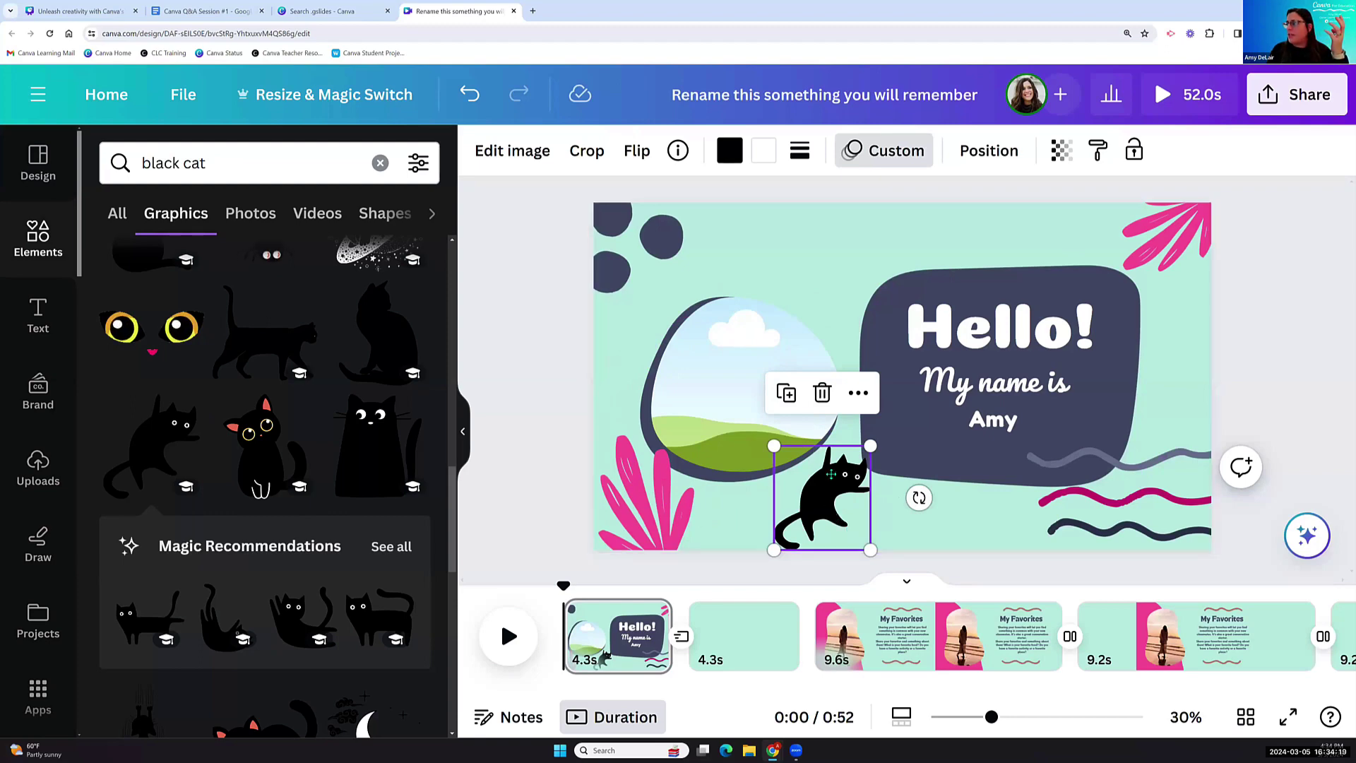
Move the black cat up so it sits between the rounded frame and the dark Hello! shape.
left_click_drag(842, 510, 845, 404)
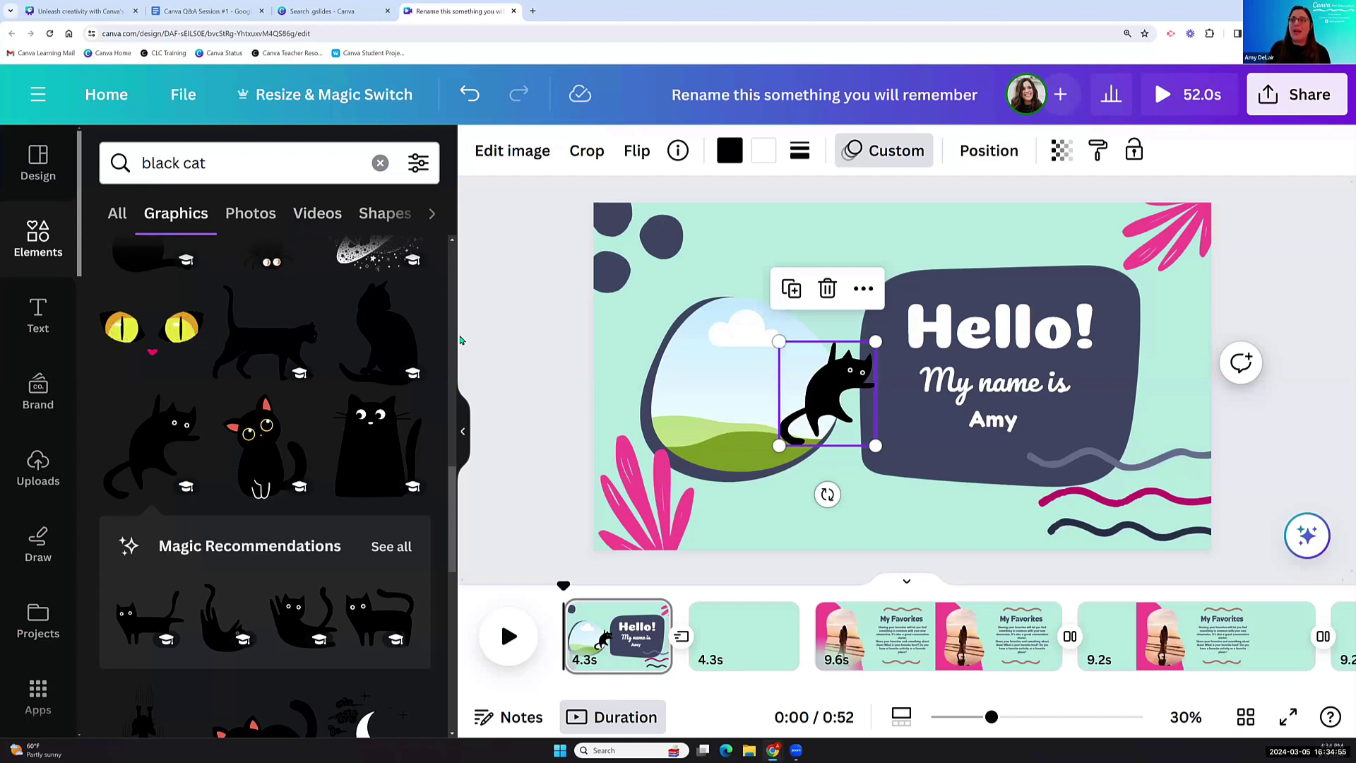
left_click(989, 321)
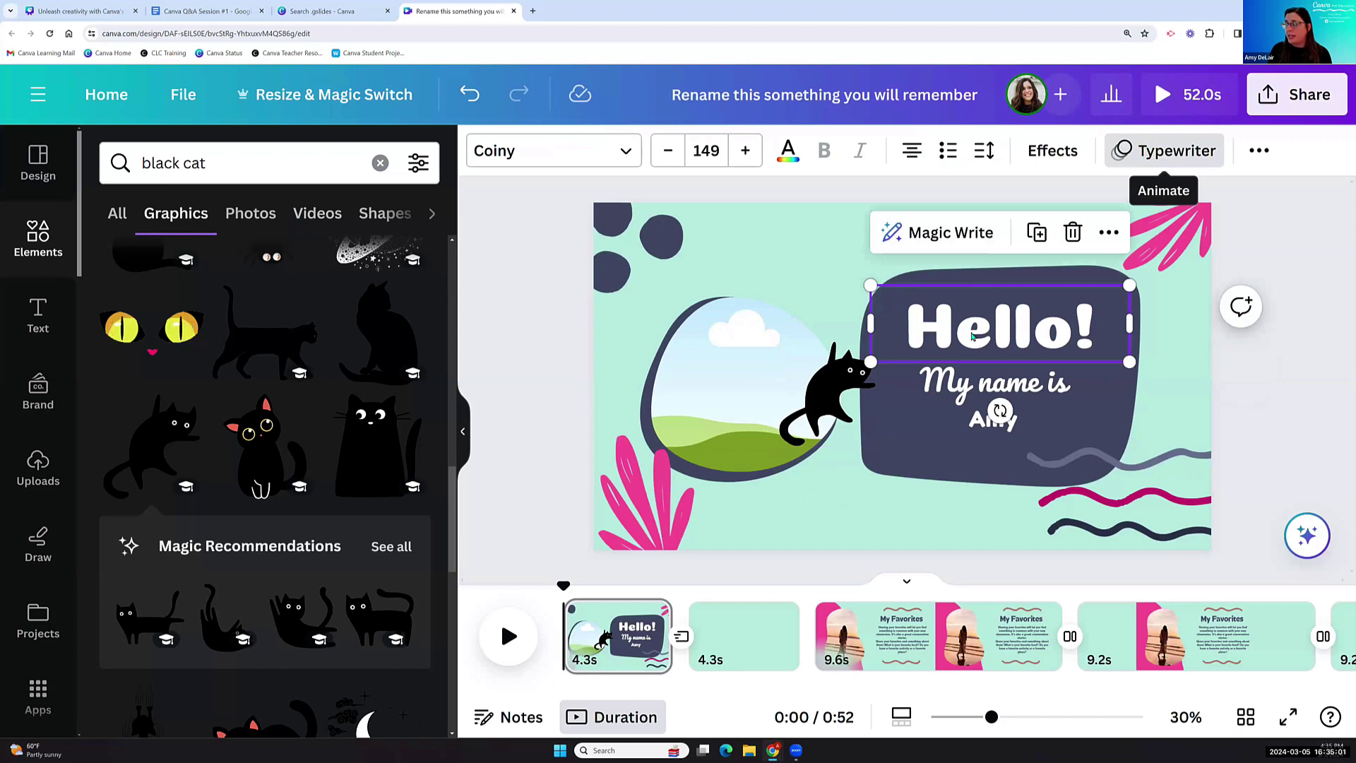
left_click(639, 245)
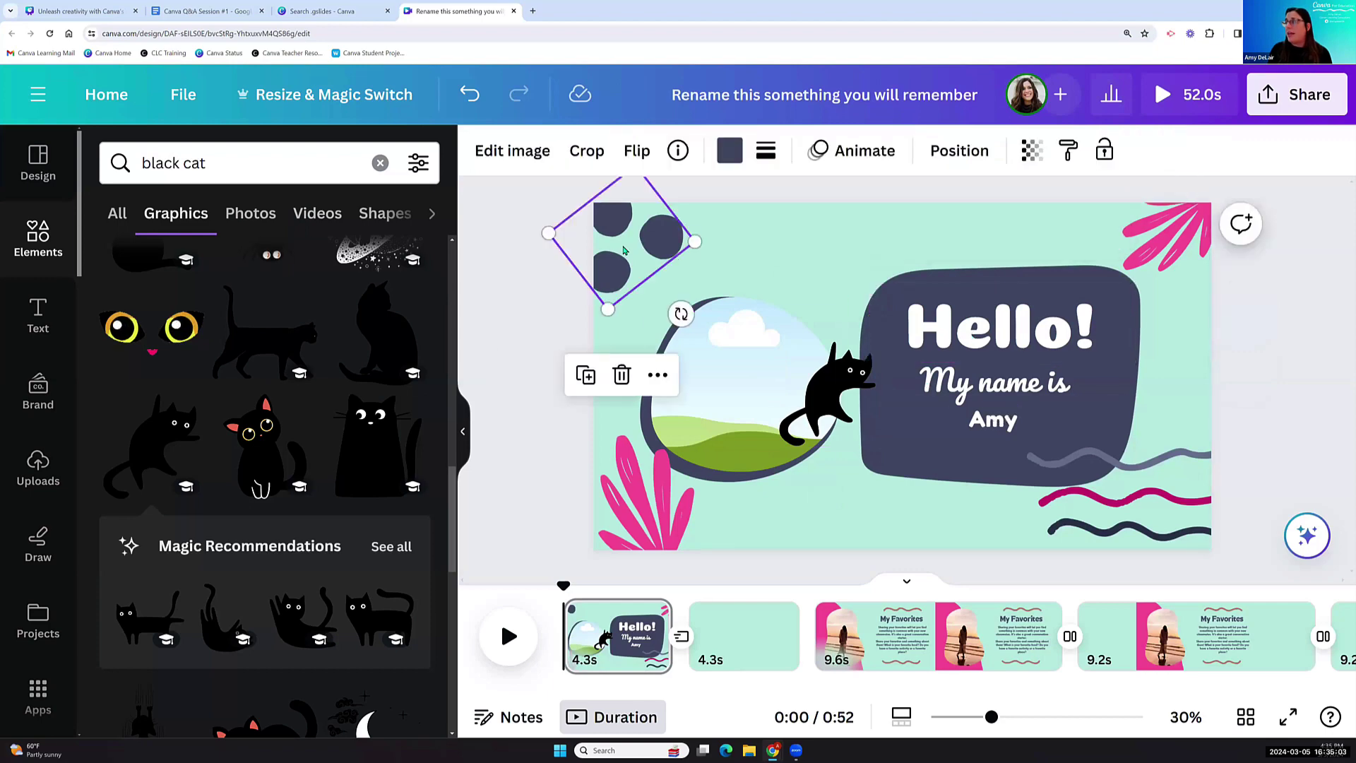
left_click(857, 405)
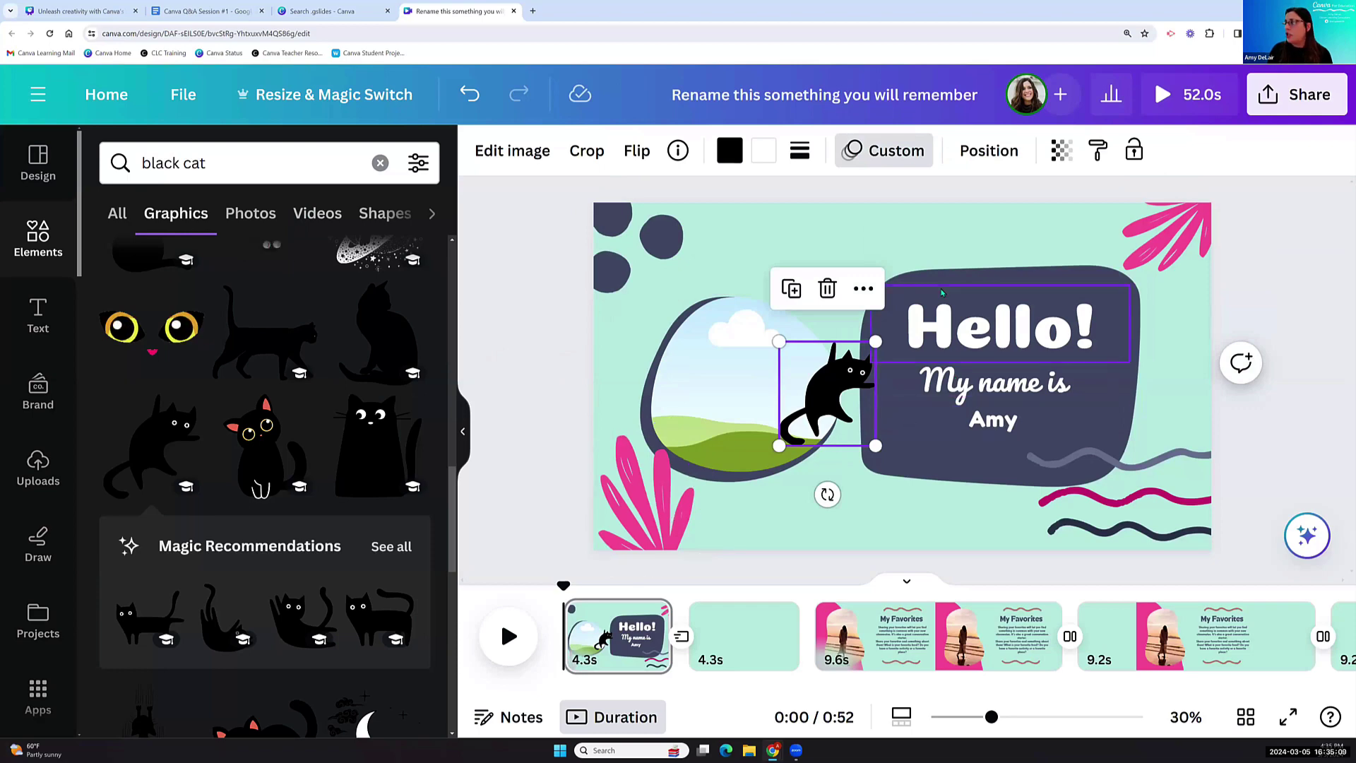
left_click(1039, 281)
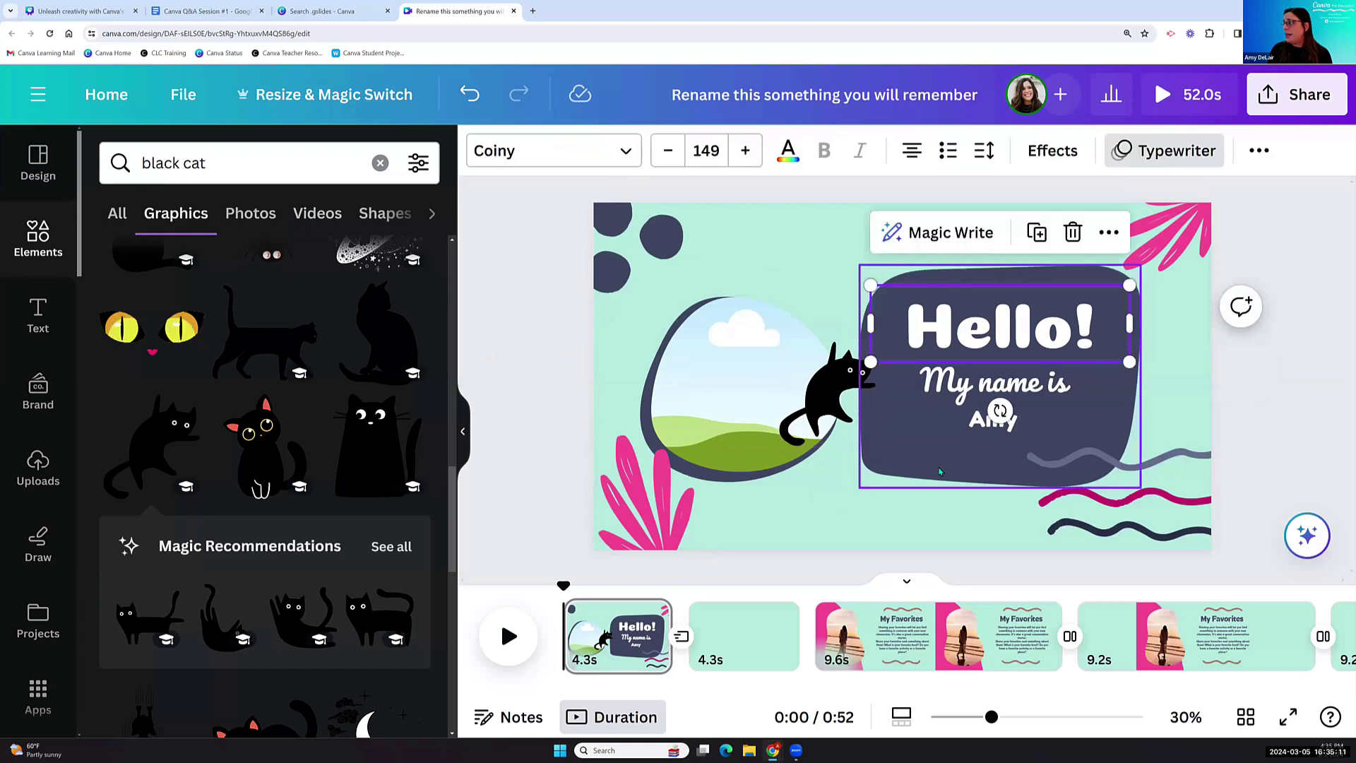
left_click(1038, 275)
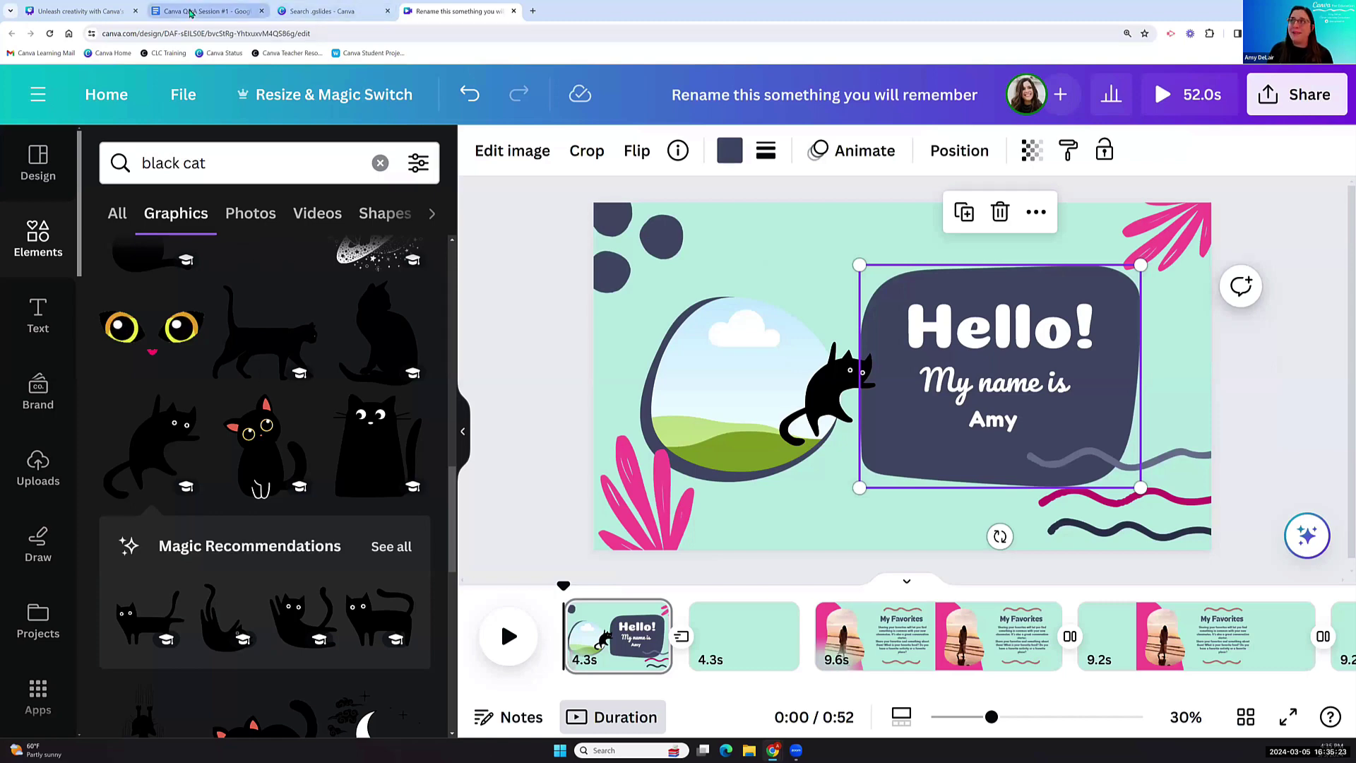
Switch to the "Unleash creativity with Canva's Video Suite" presentation, show its Recording studio slide and leave the full-screen view.
left_click(77, 12)
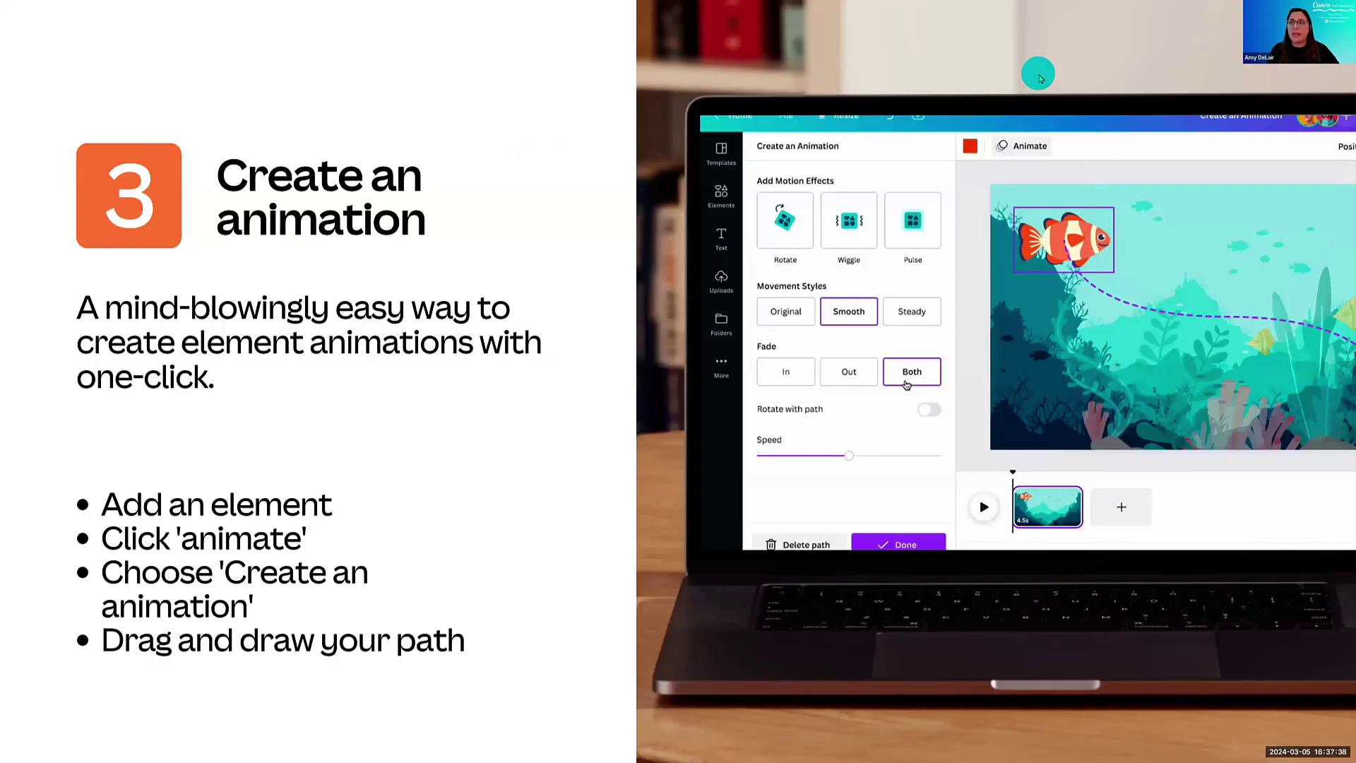
key("Right")
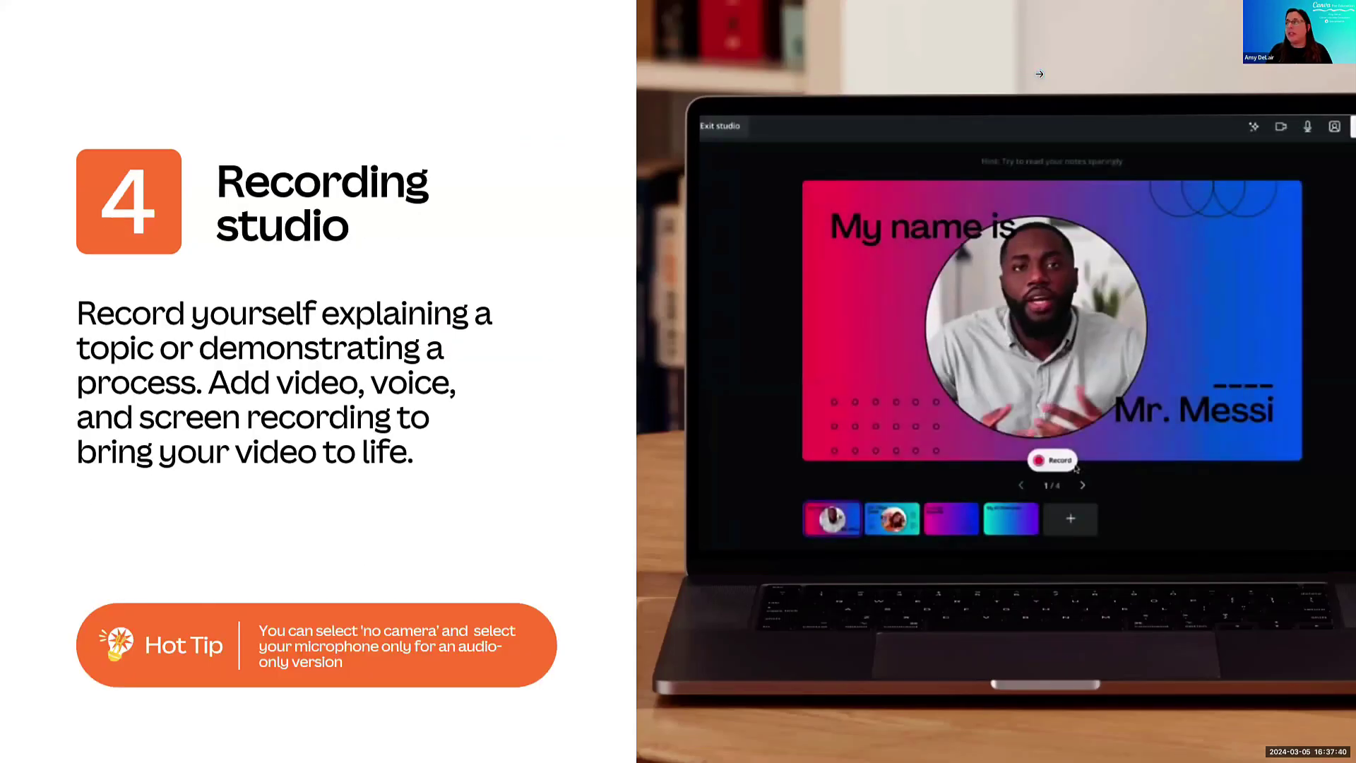
key("Escape")
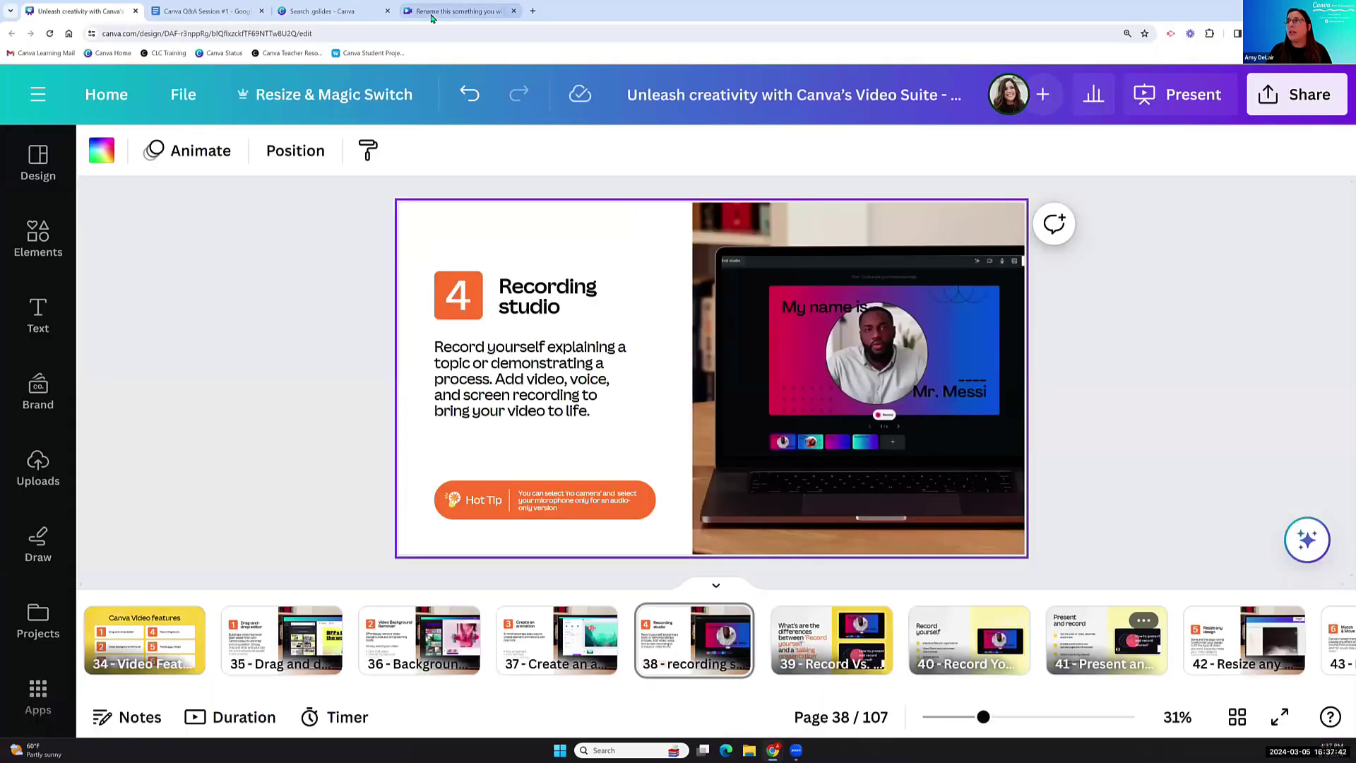
Return to the about-me video and open its Record yourself studio with Surface Camera Front as the camera.
left_click(432, 14)
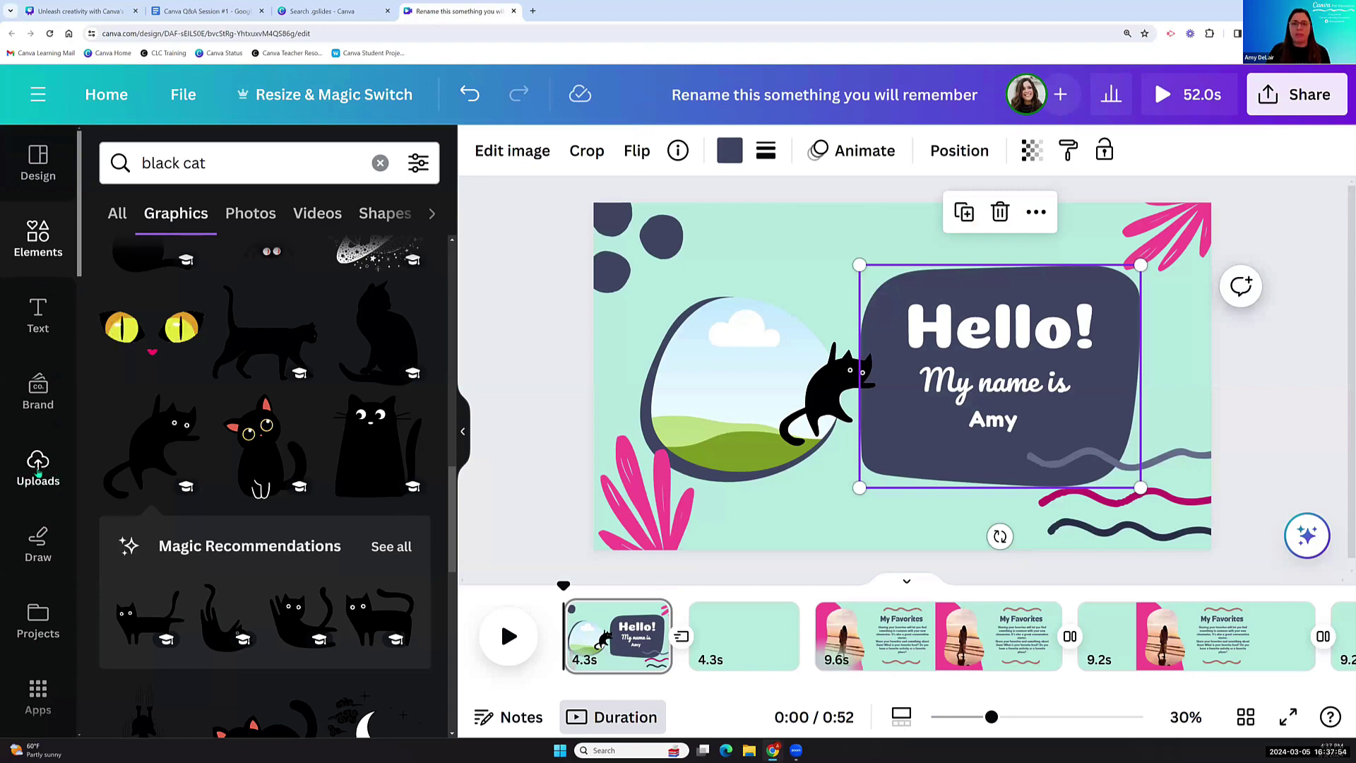
left_click(44, 473)
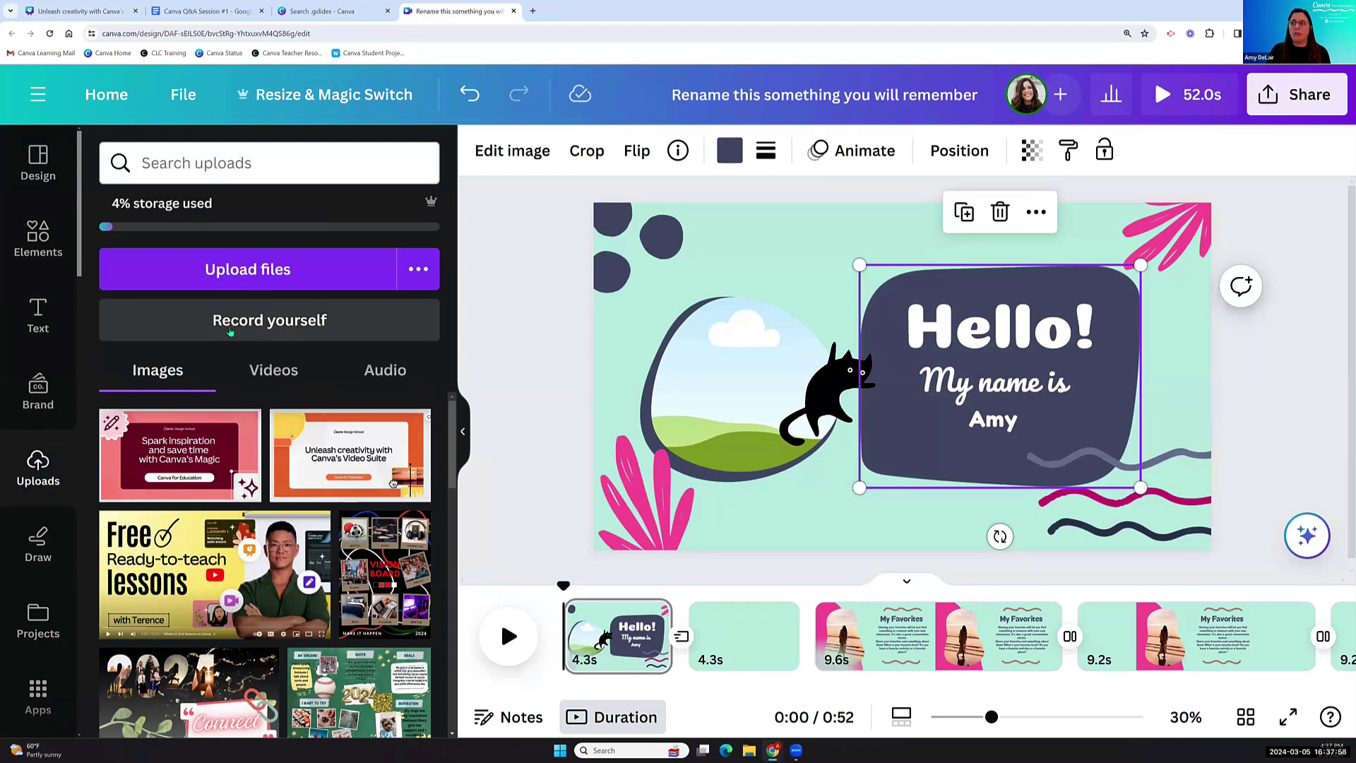
left_click(309, 328)
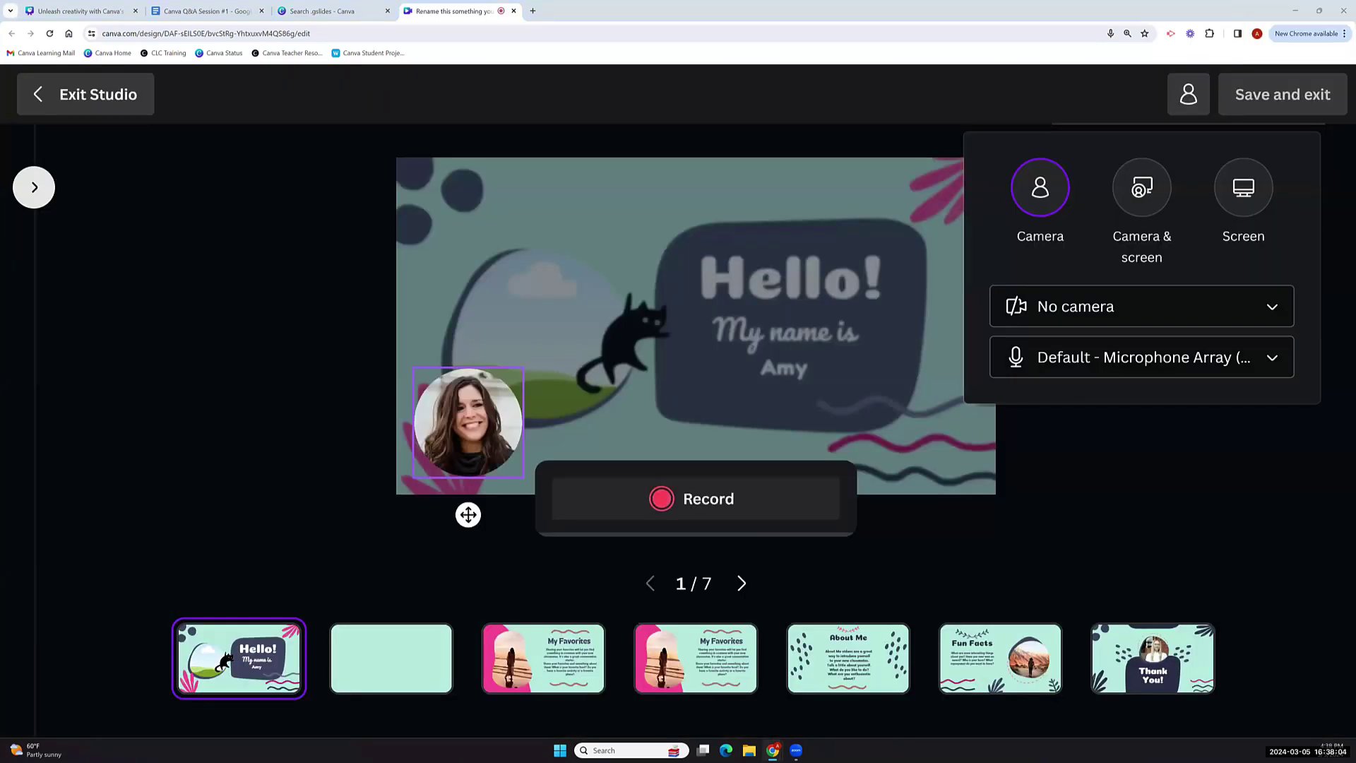
left_click(1099, 319)
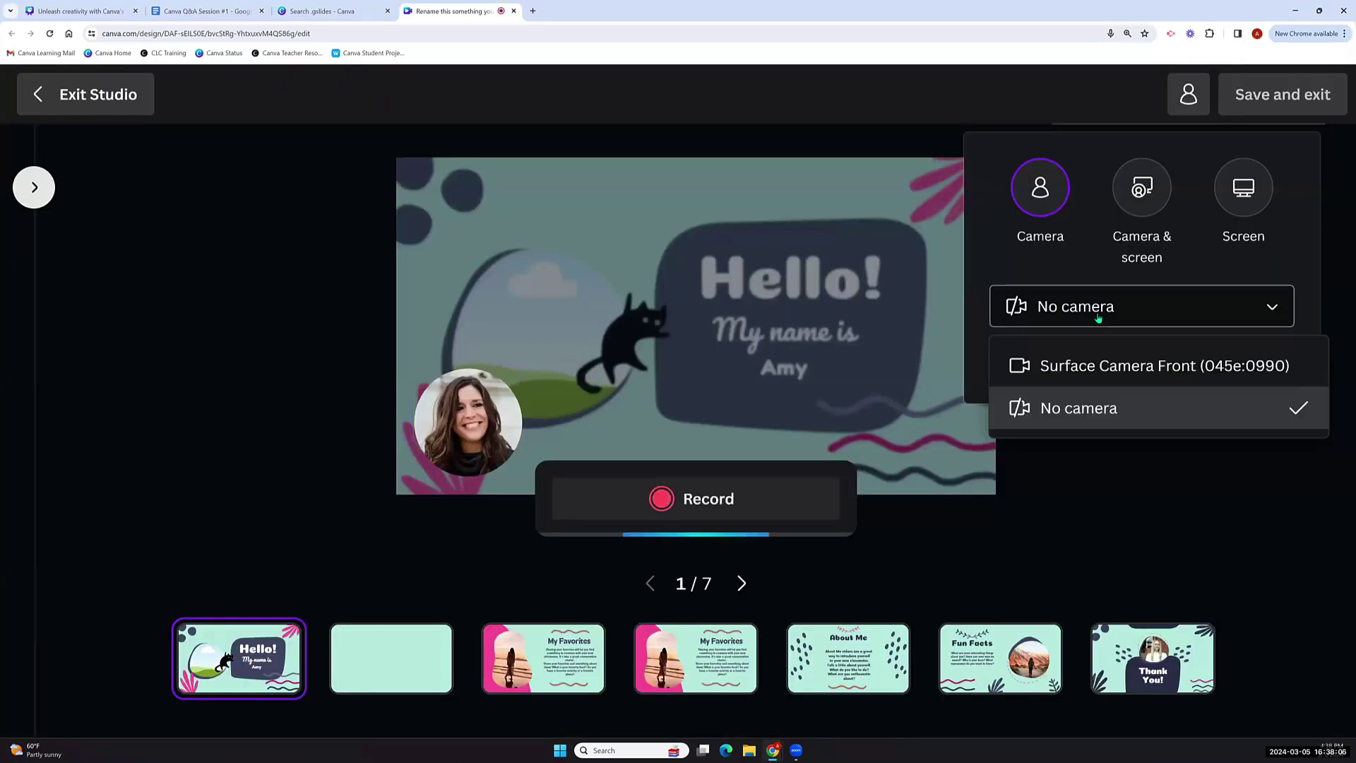
left_click(541, 326)
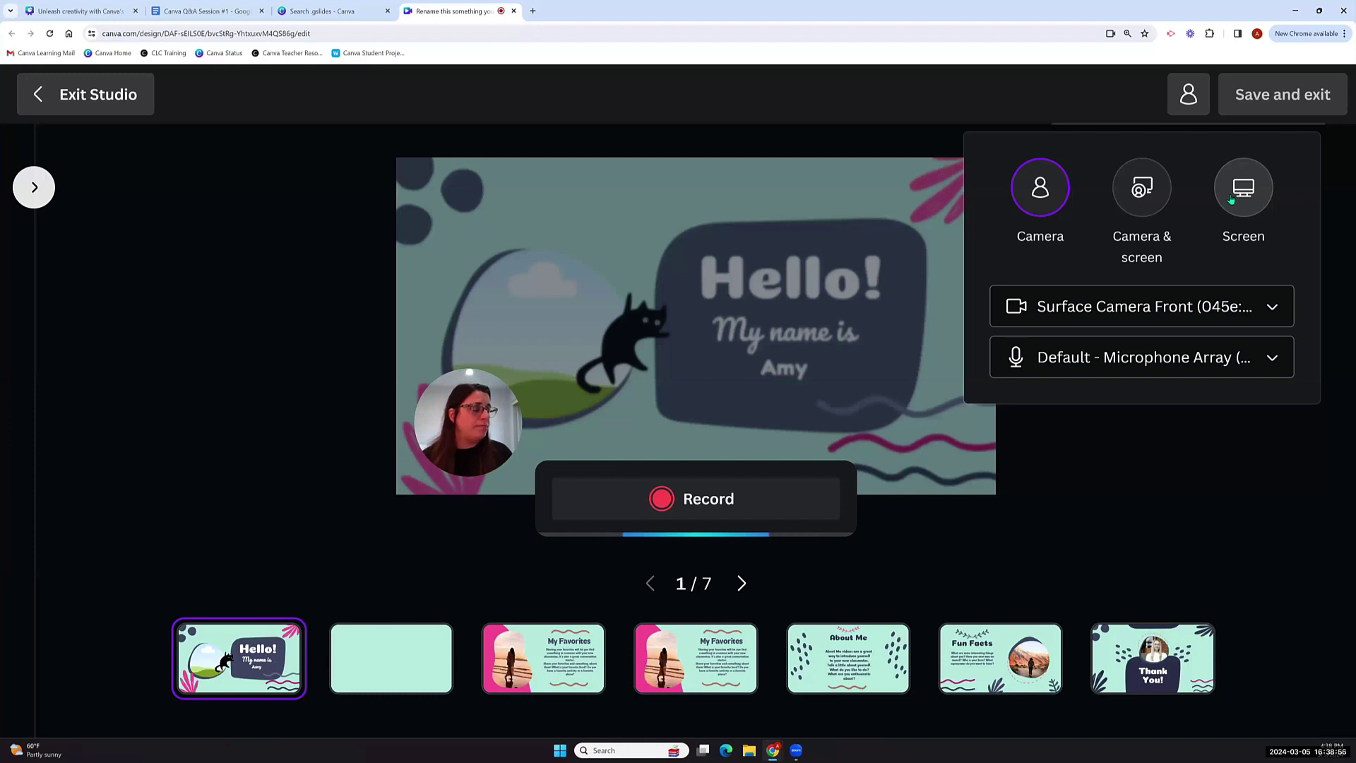
Record camera clips over page 1 and the first My Favorites page, finish recording, and save and exit the studio.
left_click(694, 506)
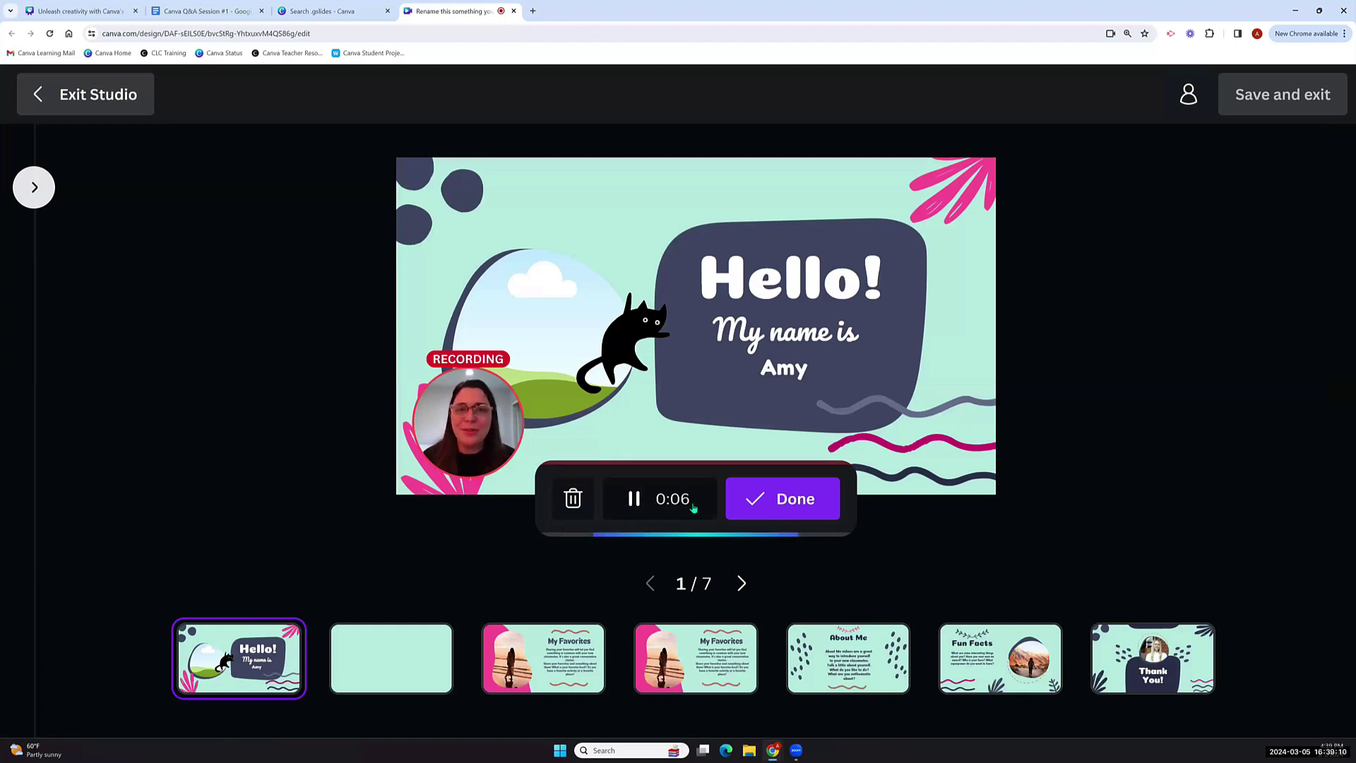
left_click(562, 667)
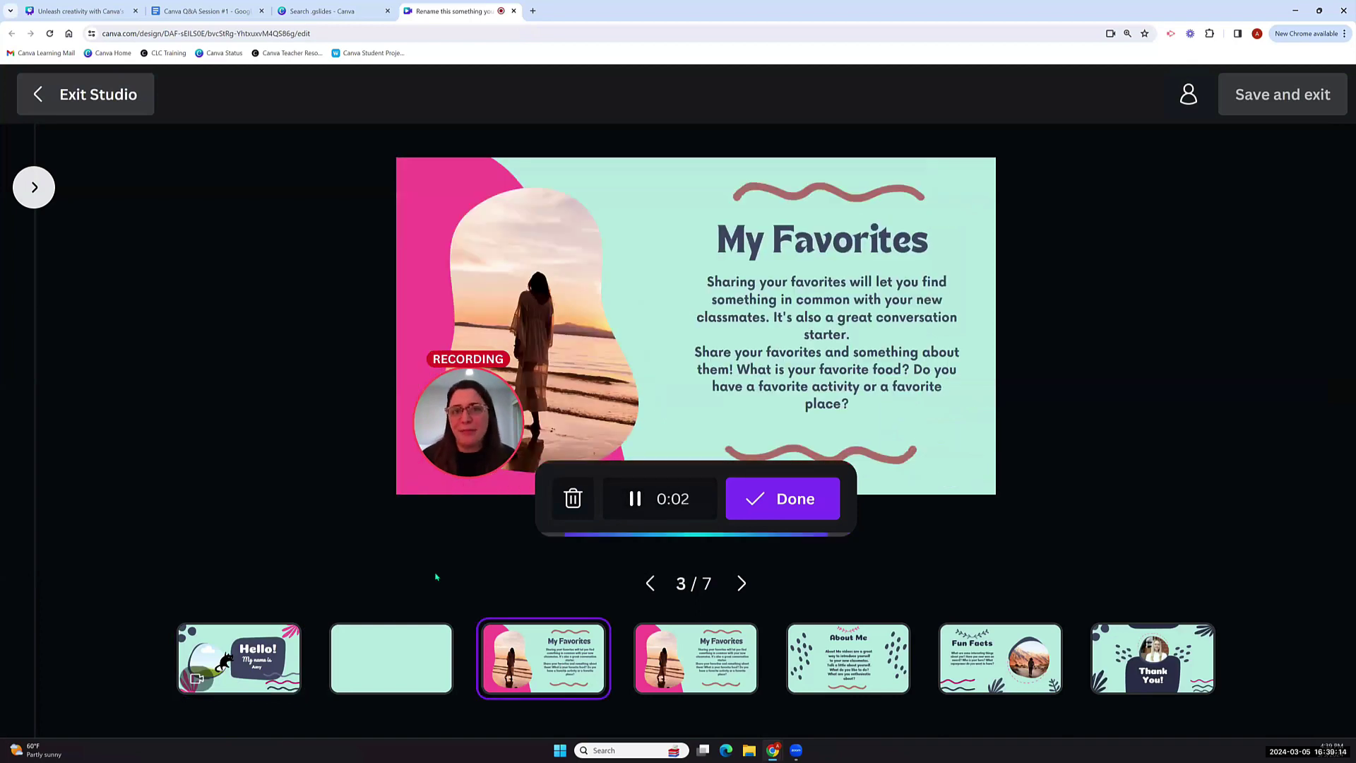
left_click(781, 510)
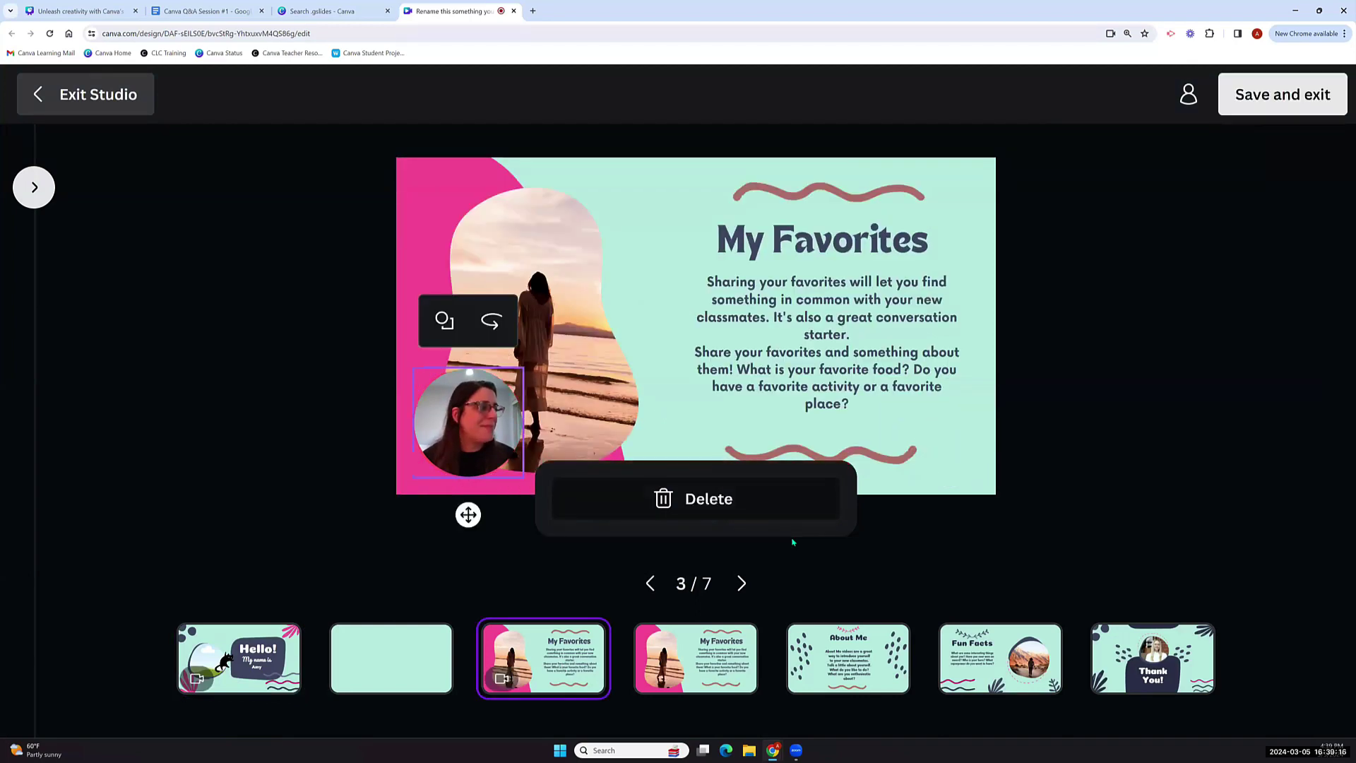
left_click(1264, 95)
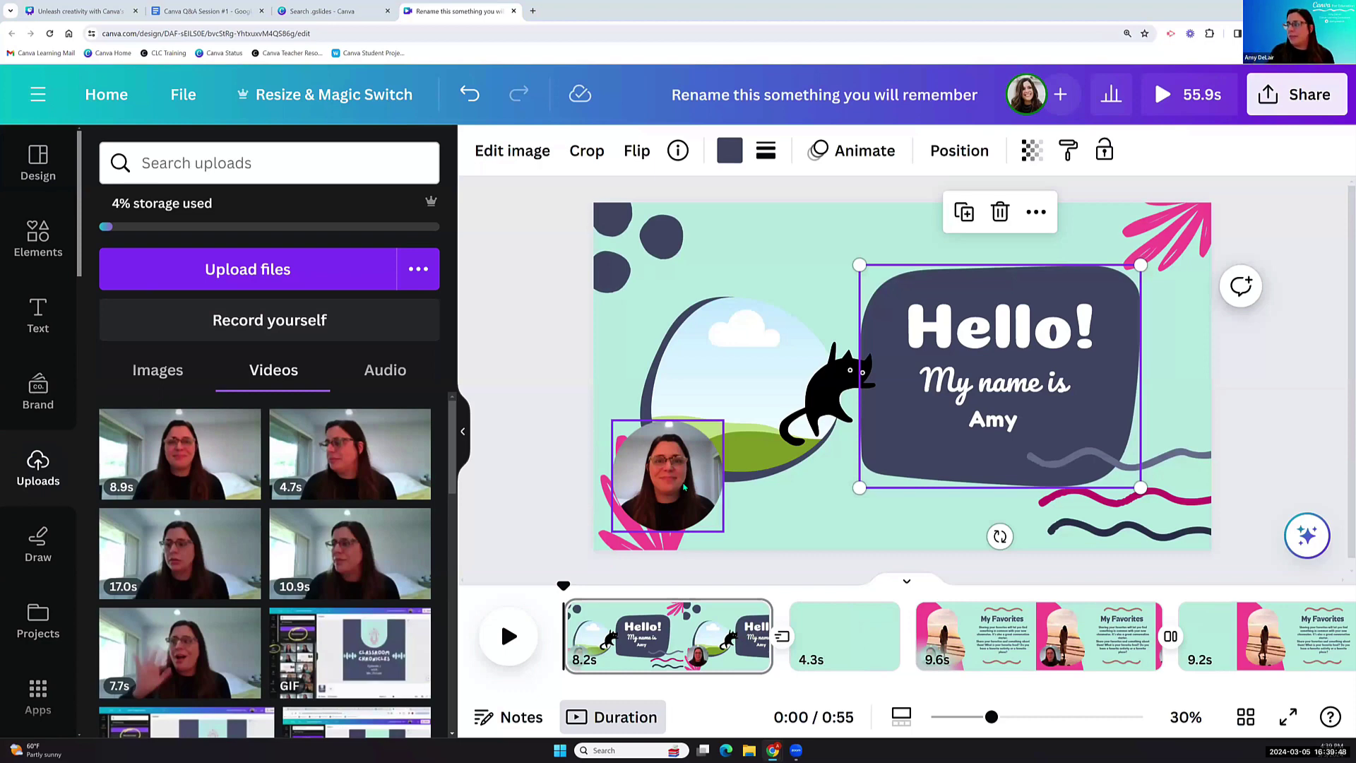
Move the circular camera clip up over the upper edge of the rounded frame and open its additional options.
mouse_move(698, 470)
left_mouse_down()
mouse_move(637, 445)
mouse_move(828, 417)
mouse_move(722, 459)
mouse_move(722, 472)
left_mouse_up()
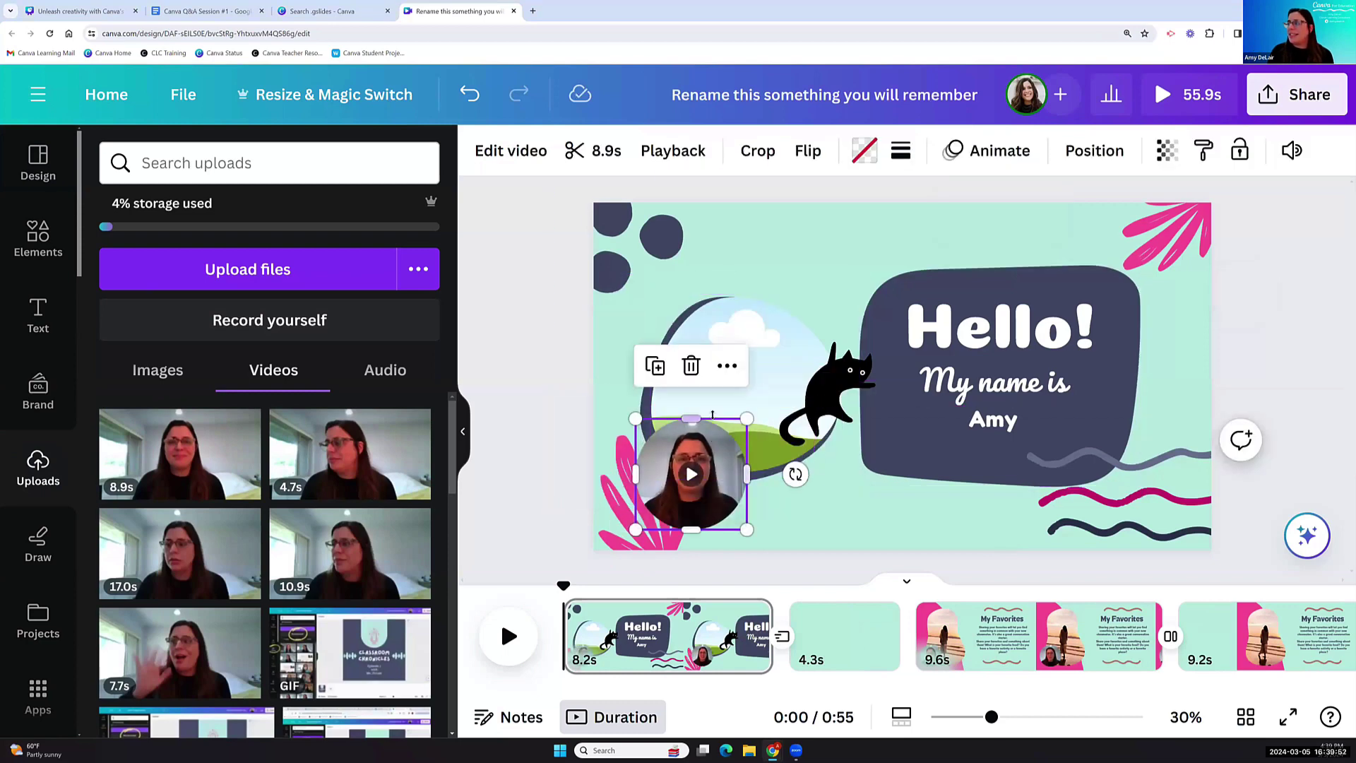
left_click_drag(707, 404, 696, 299)
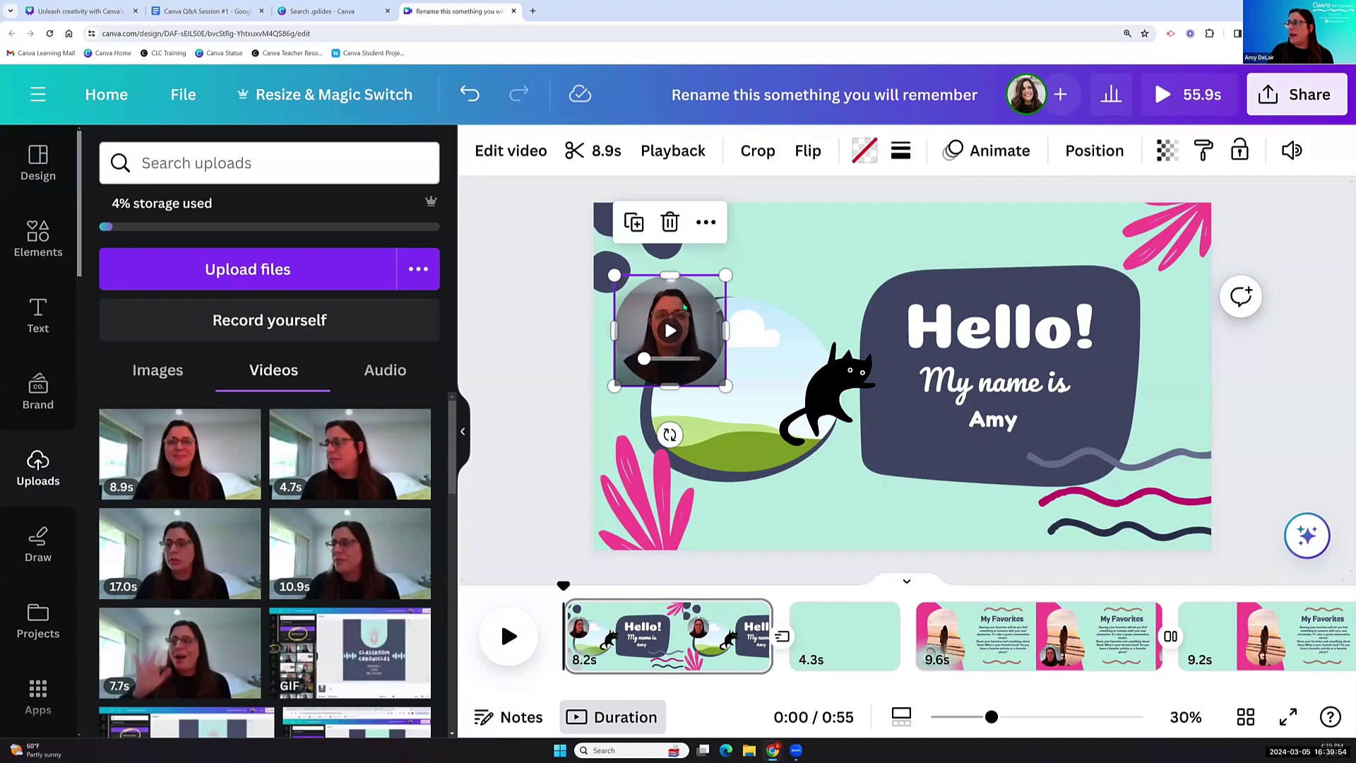
left_click(706, 223)
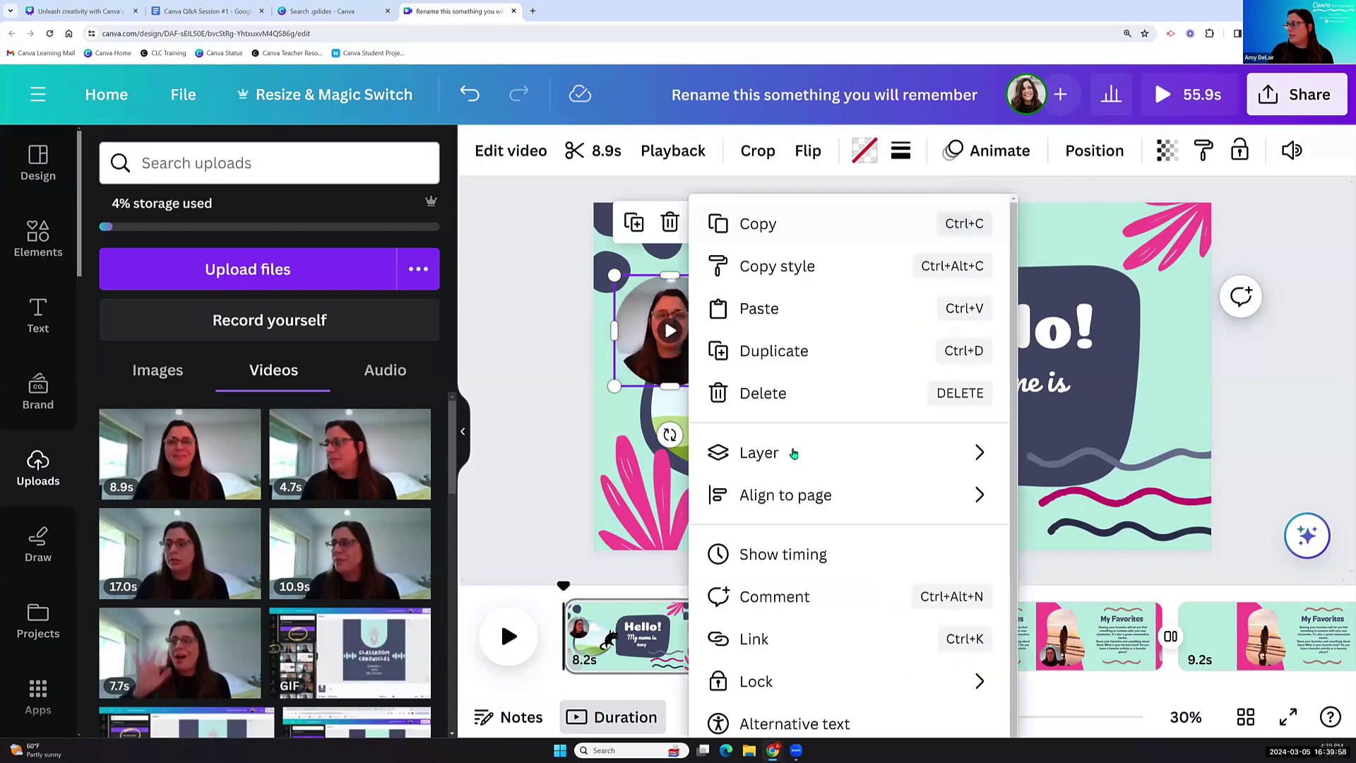
scroll(792, 467, "down", 1)
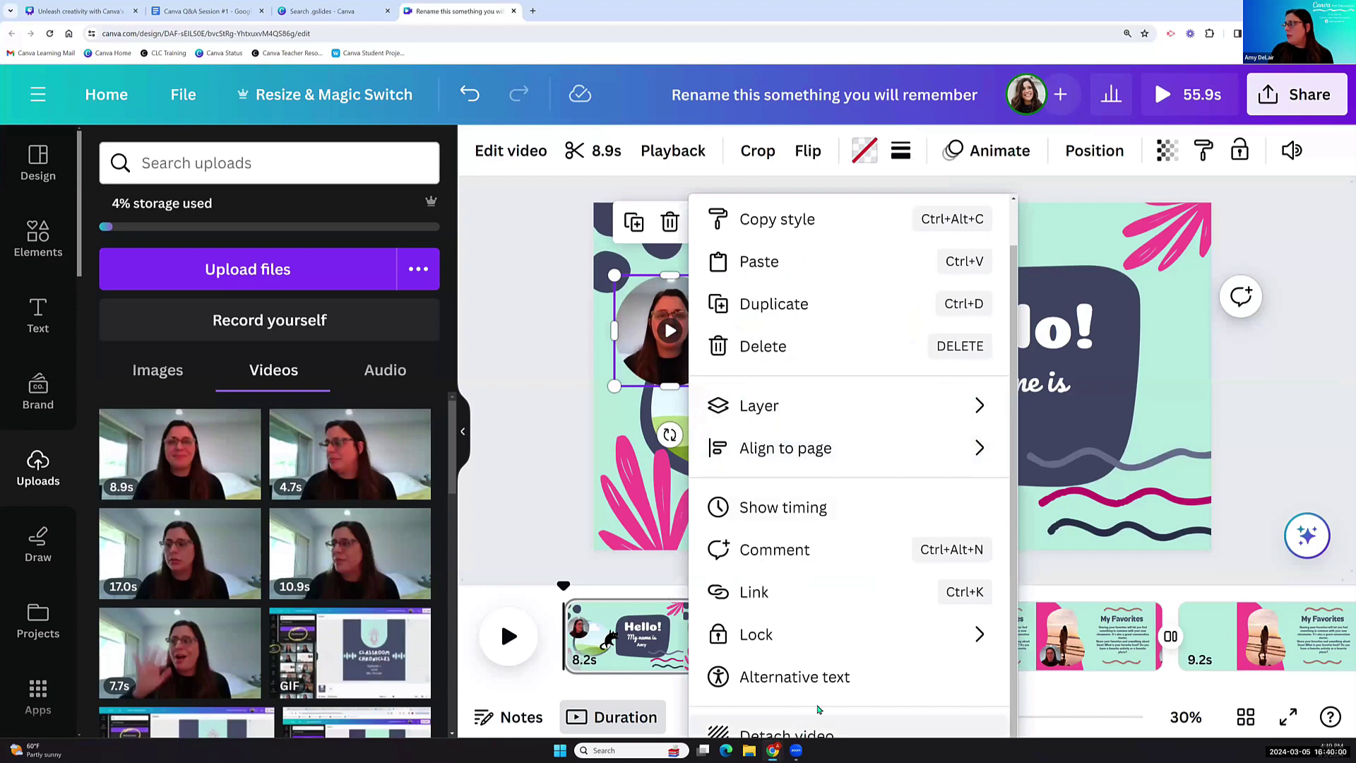
Reduce the browser zoom to 175% and move the circular camera clip down onto the pink leaf graphic.
left_click(1349, 34)
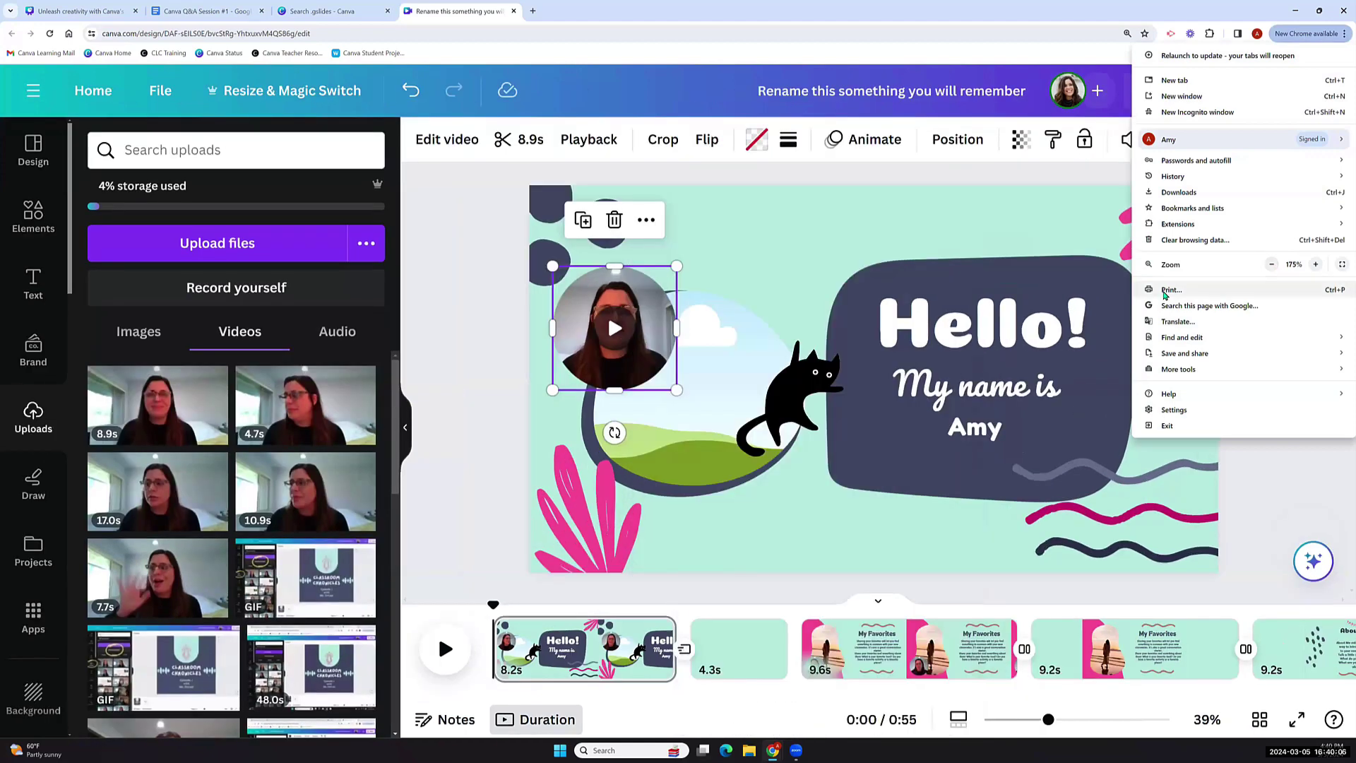
left_click(739, 247)
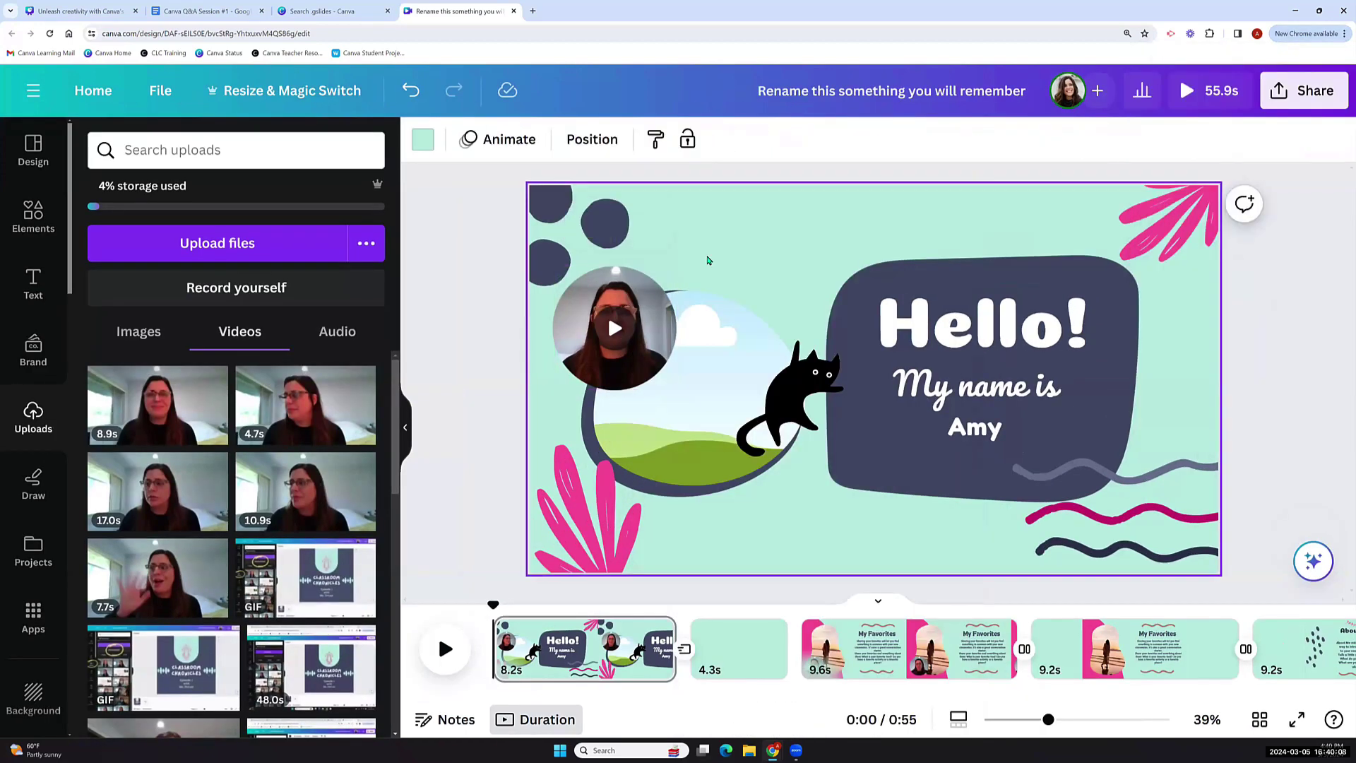
left_click(651, 308)
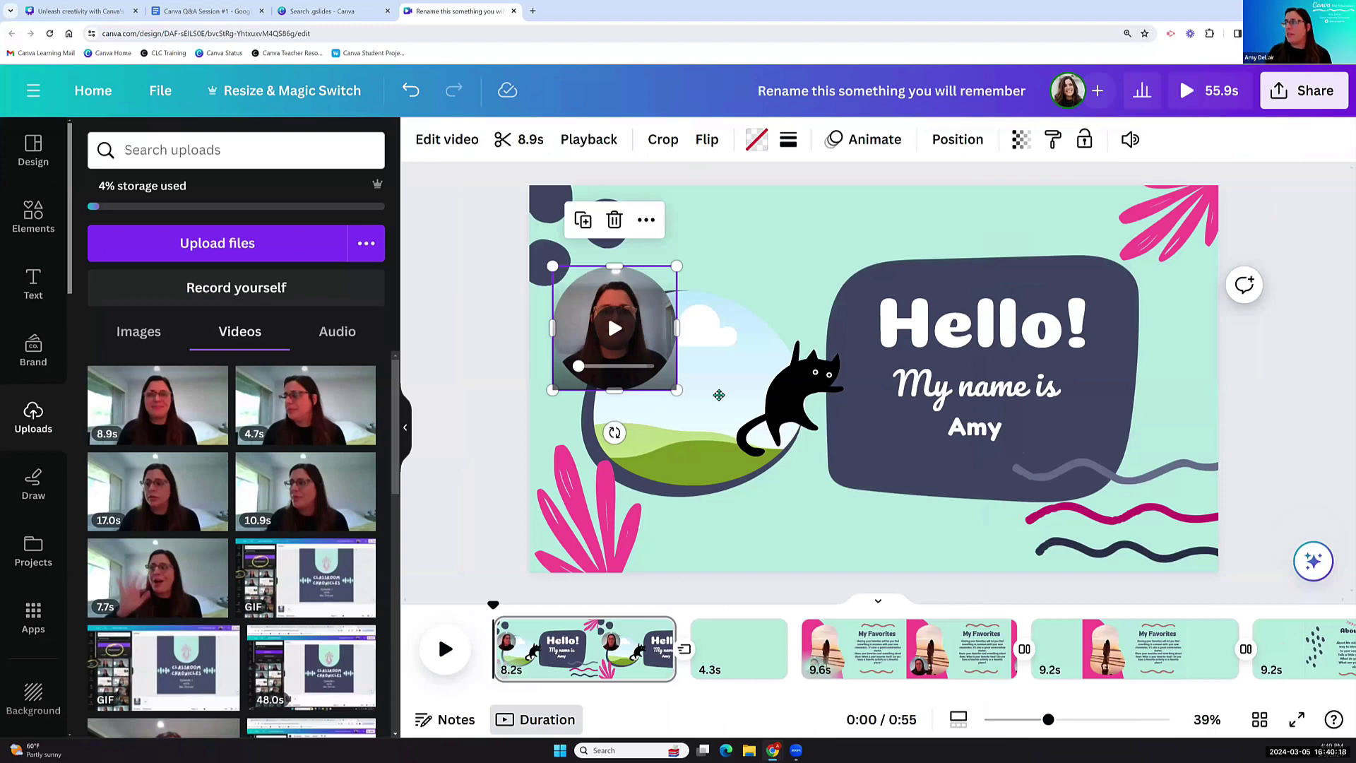
left_click_drag(636, 291, 635, 443)
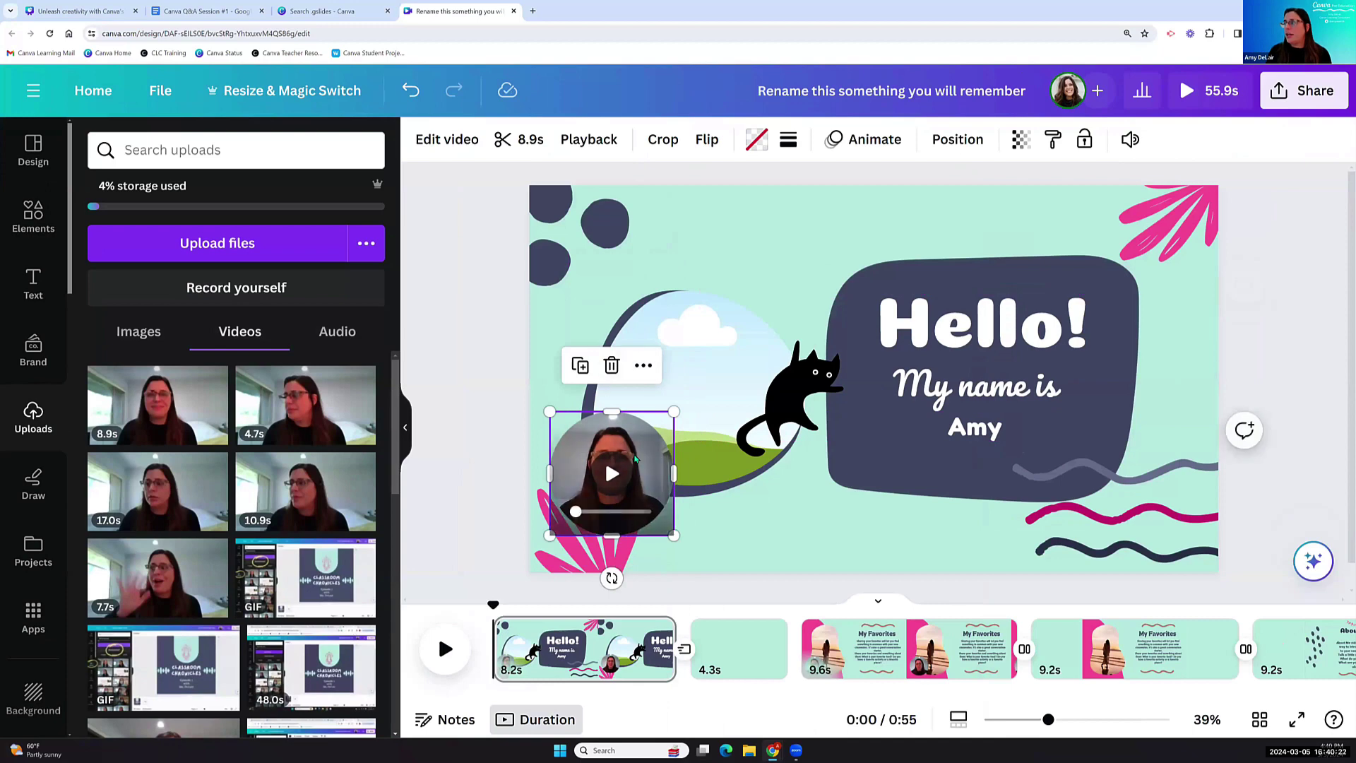
Detach the camera recording from its circular frame on page 1.
left_click(641, 366)
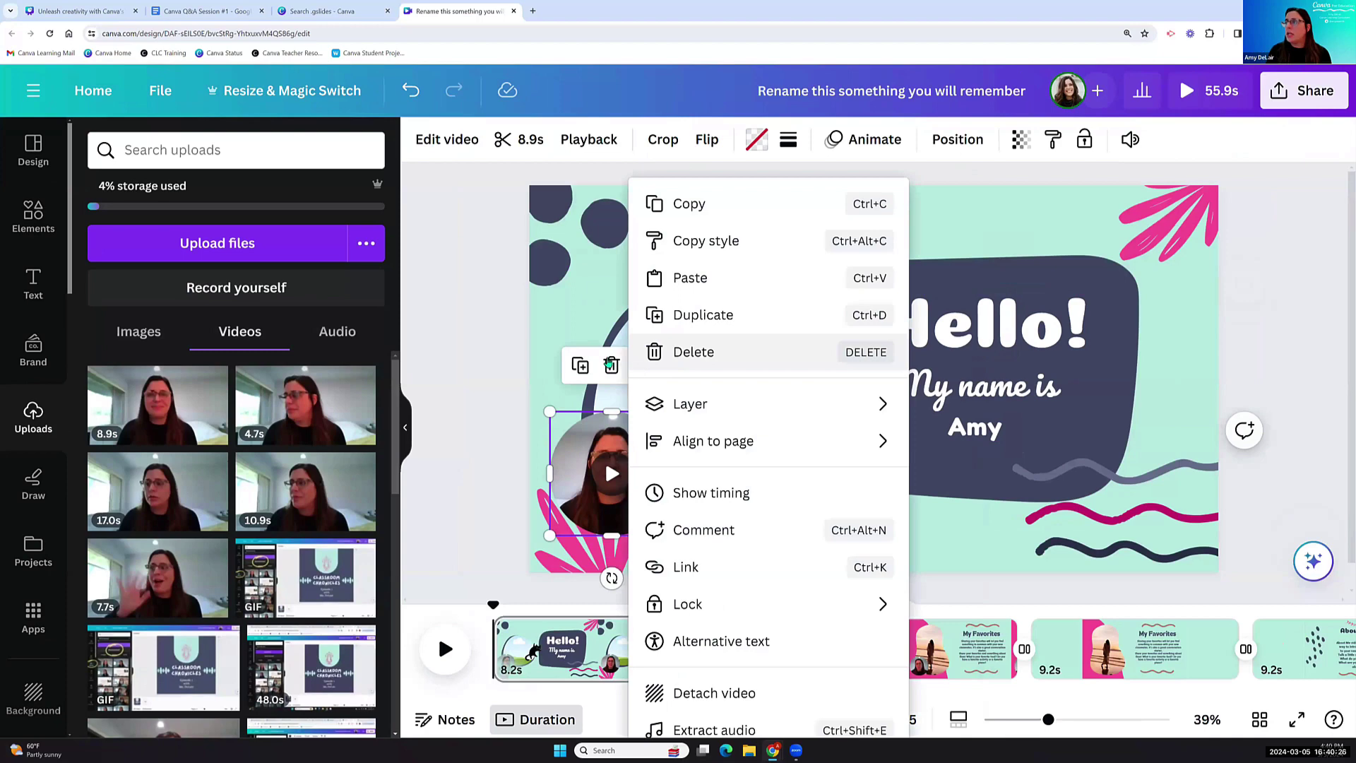
left_click(634, 440)
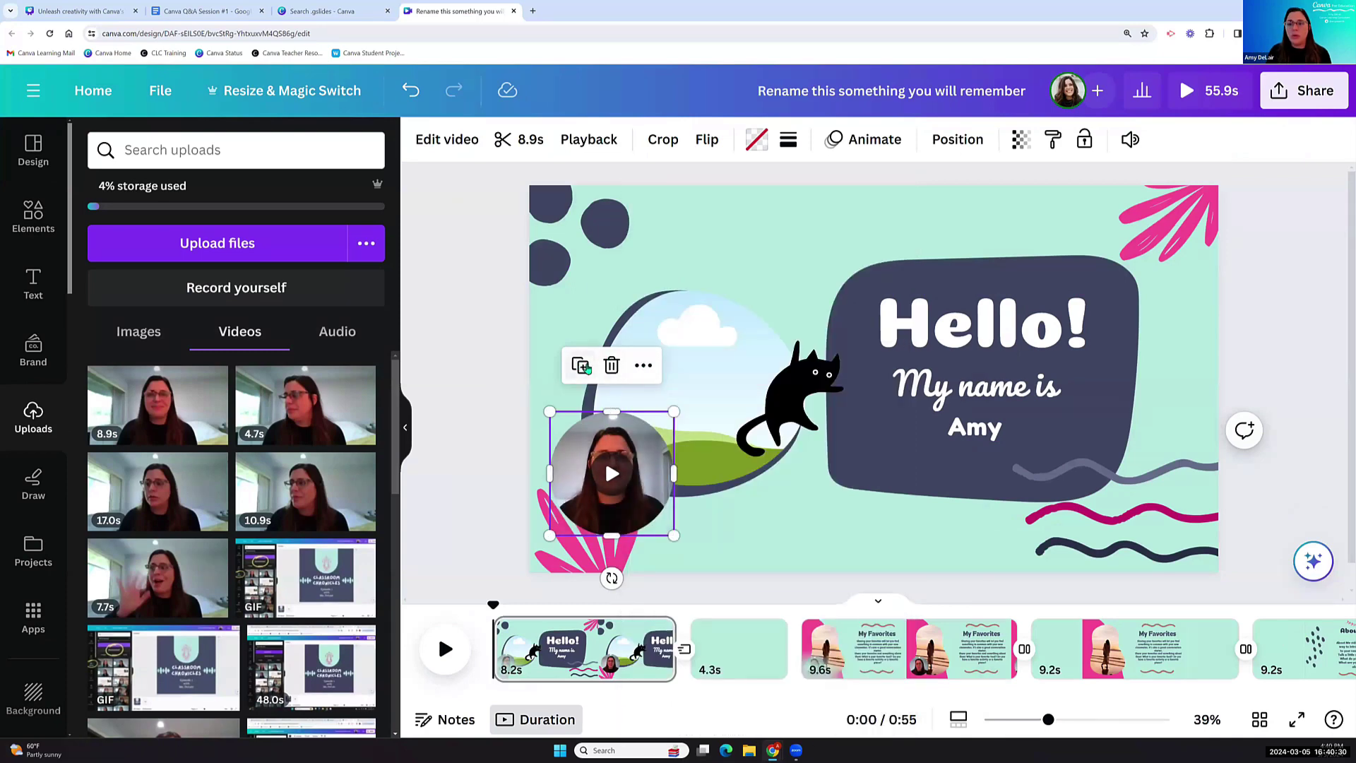
left_click(643, 367)
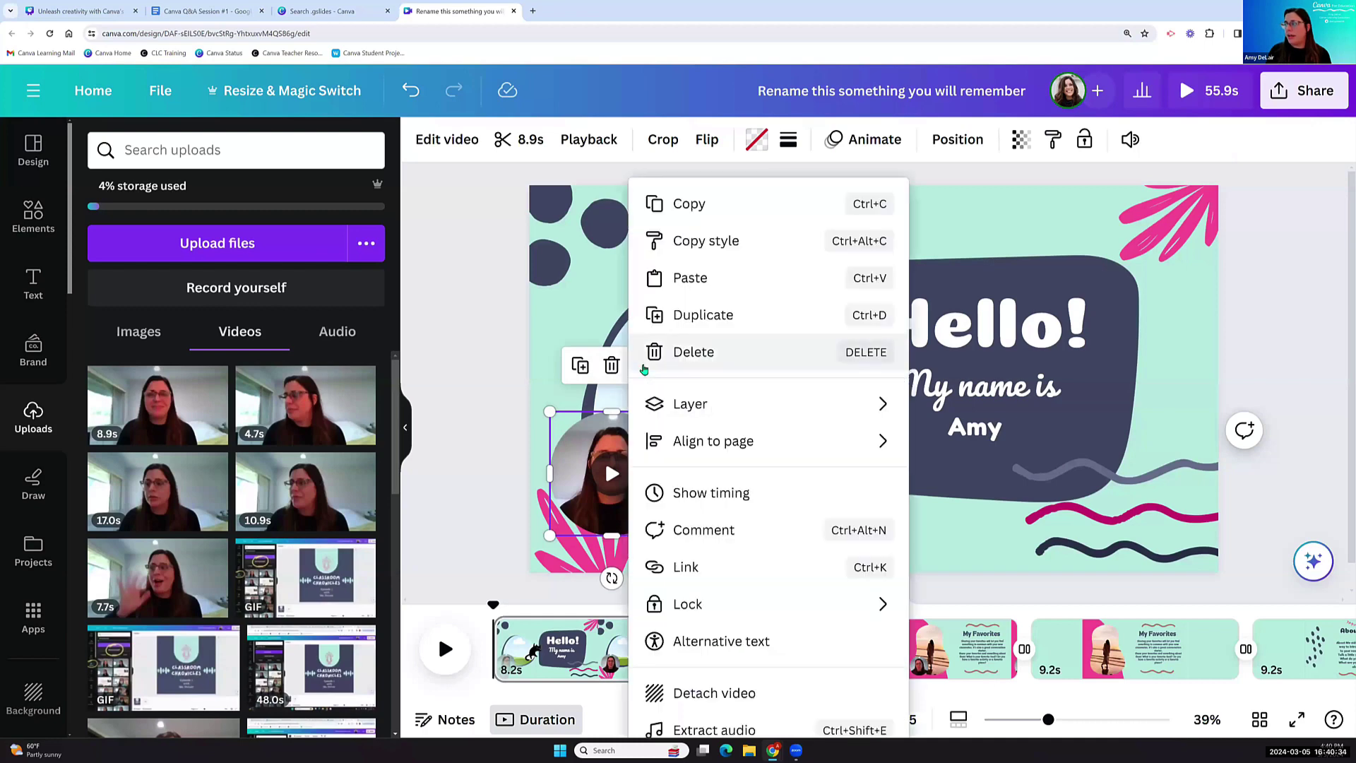
left_click(731, 694)
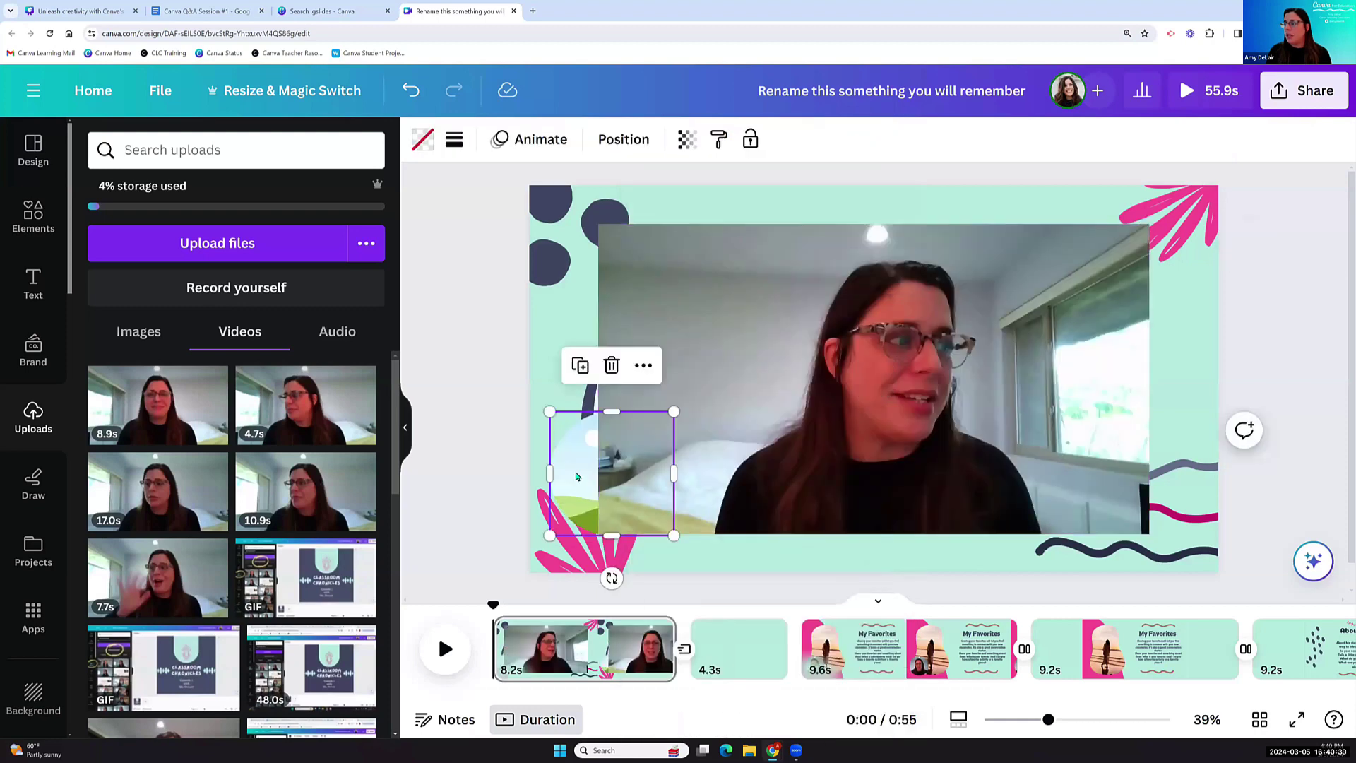
Delete the empty circular frame and place the detached recording inside the rounded landscape frame.
left_click(612, 365)
left_click_drag(933, 388, 981, 511)
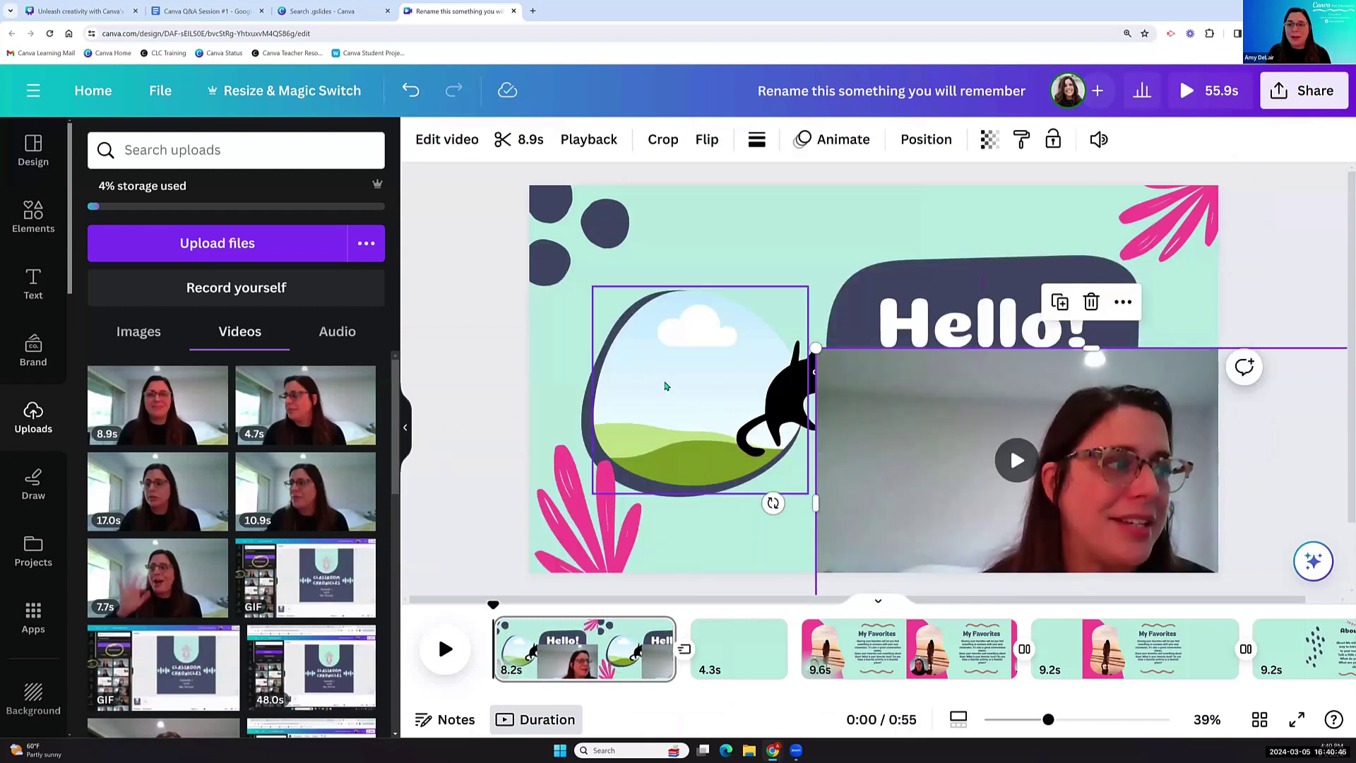
left_click_drag(1008, 409, 651, 476)
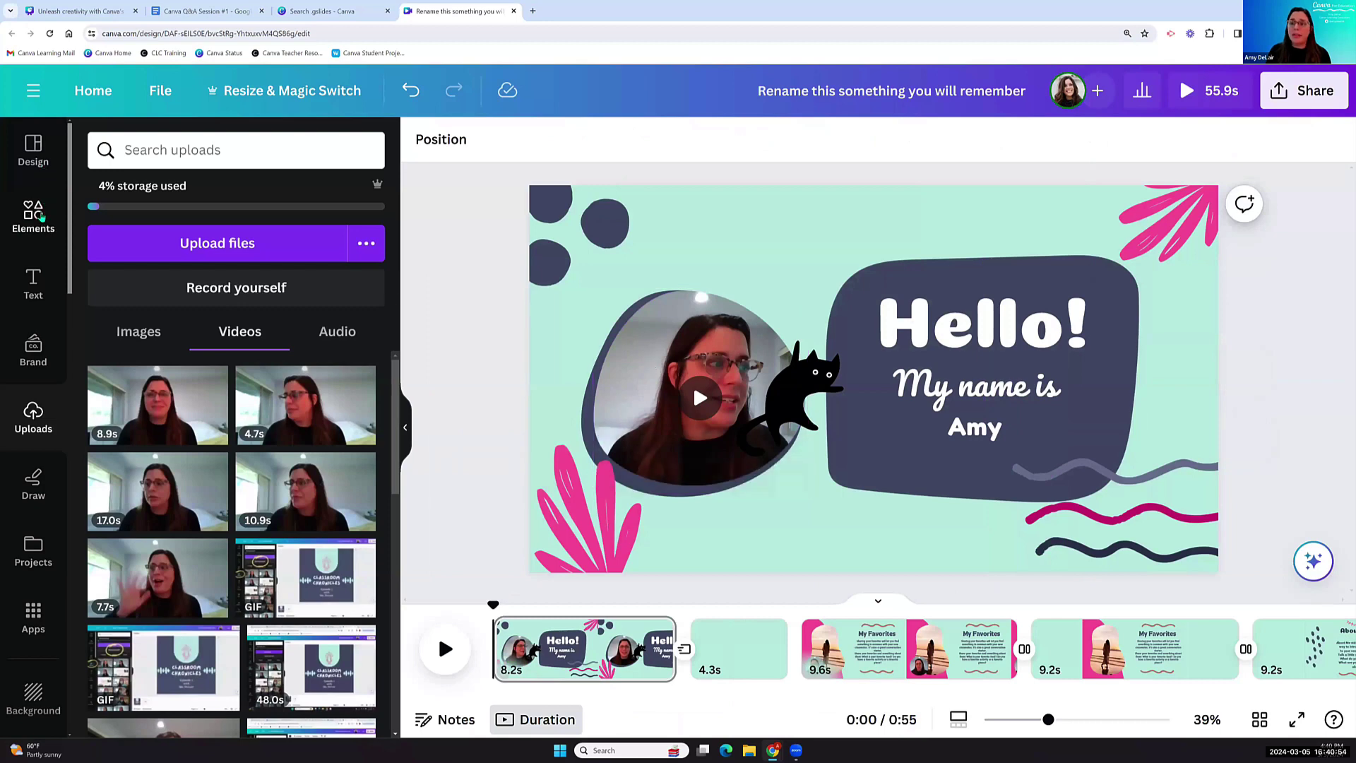
Move the black cat below the Hello! shape and position the framed recording over its dark backdrop.
left_click(670, 361)
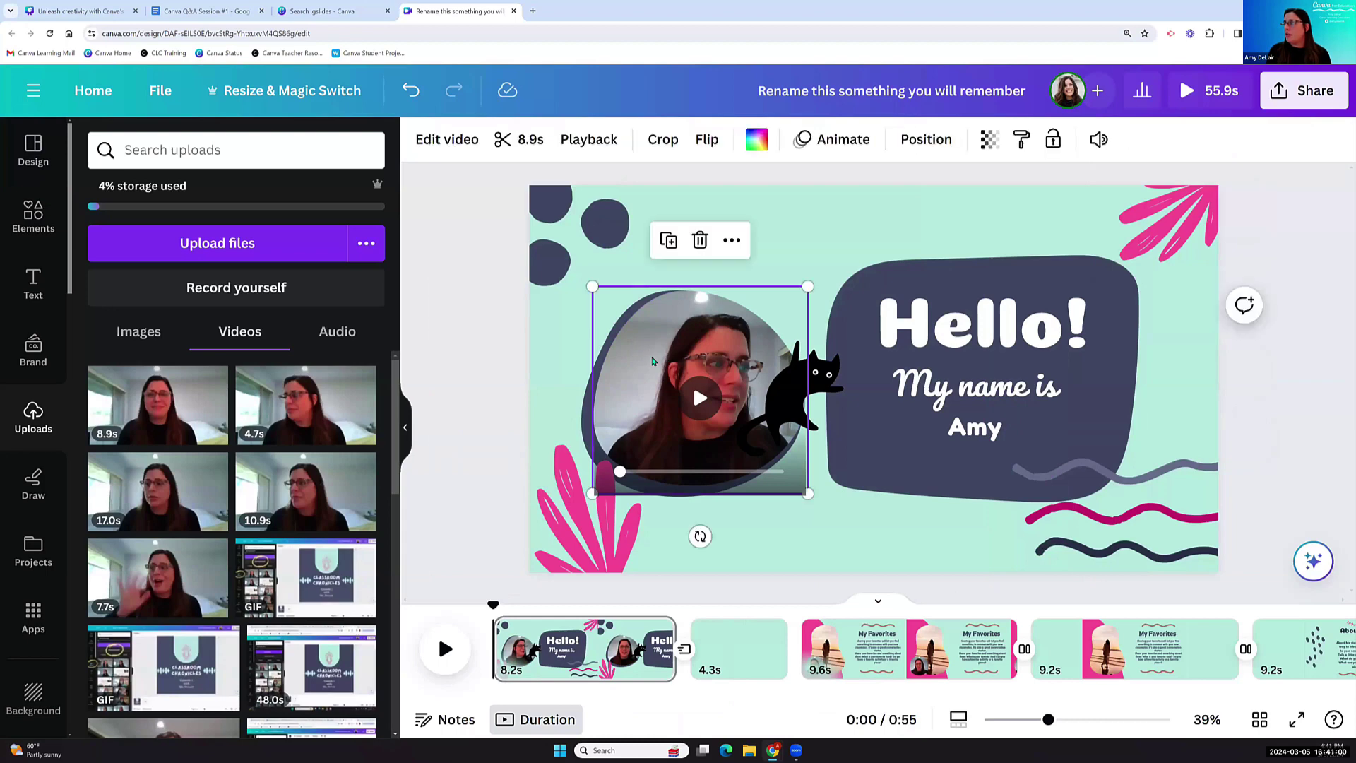
left_click_drag(667, 358, 643, 364)
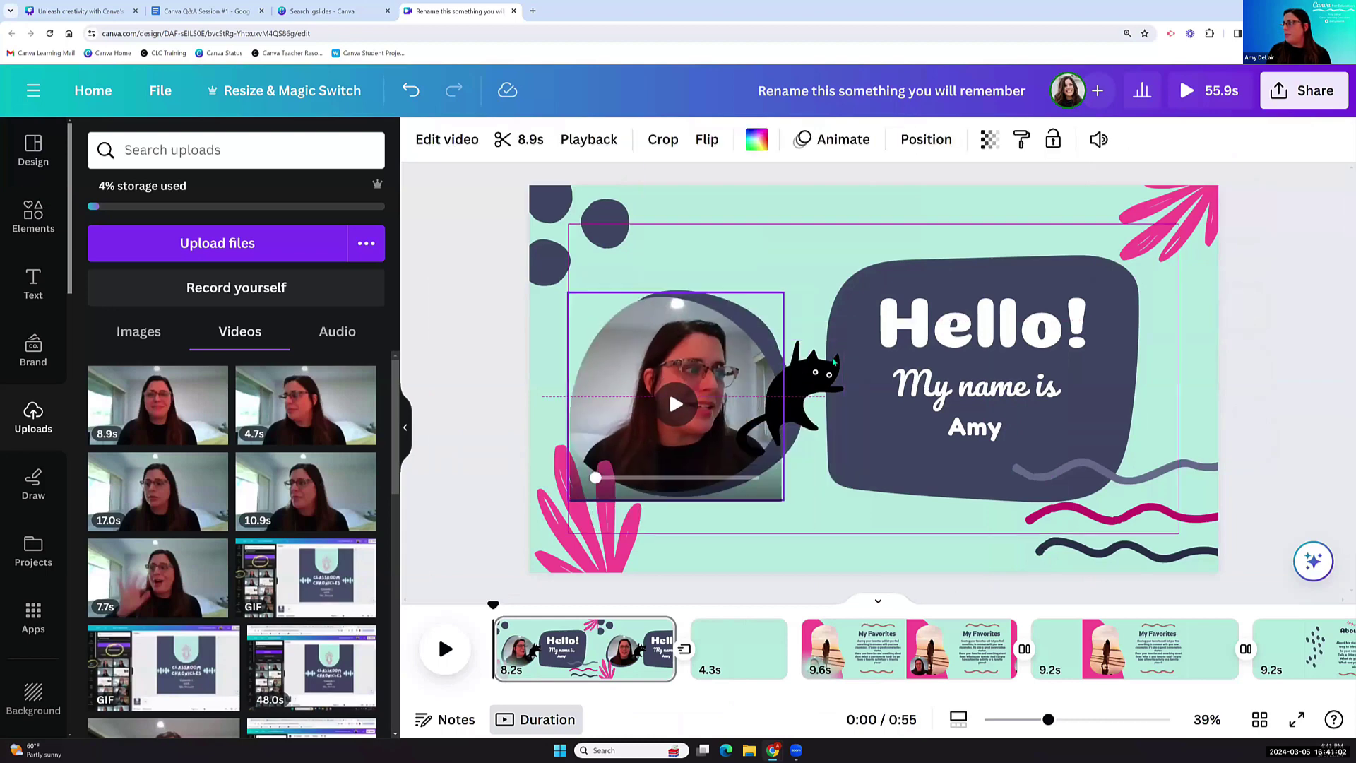
left_click_drag(827, 376, 911, 495)
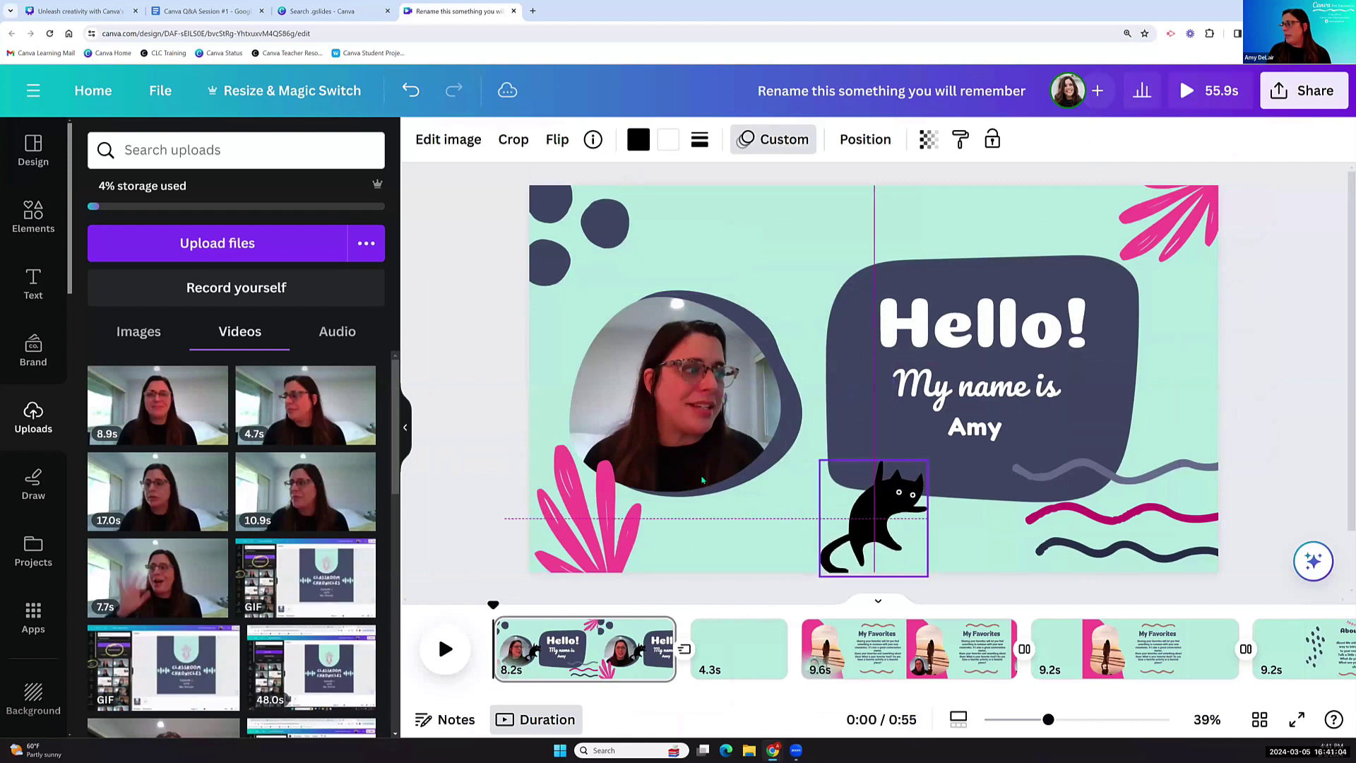
left_click_drag(697, 417, 711, 414)
left_click_drag(711, 414, 723, 410)
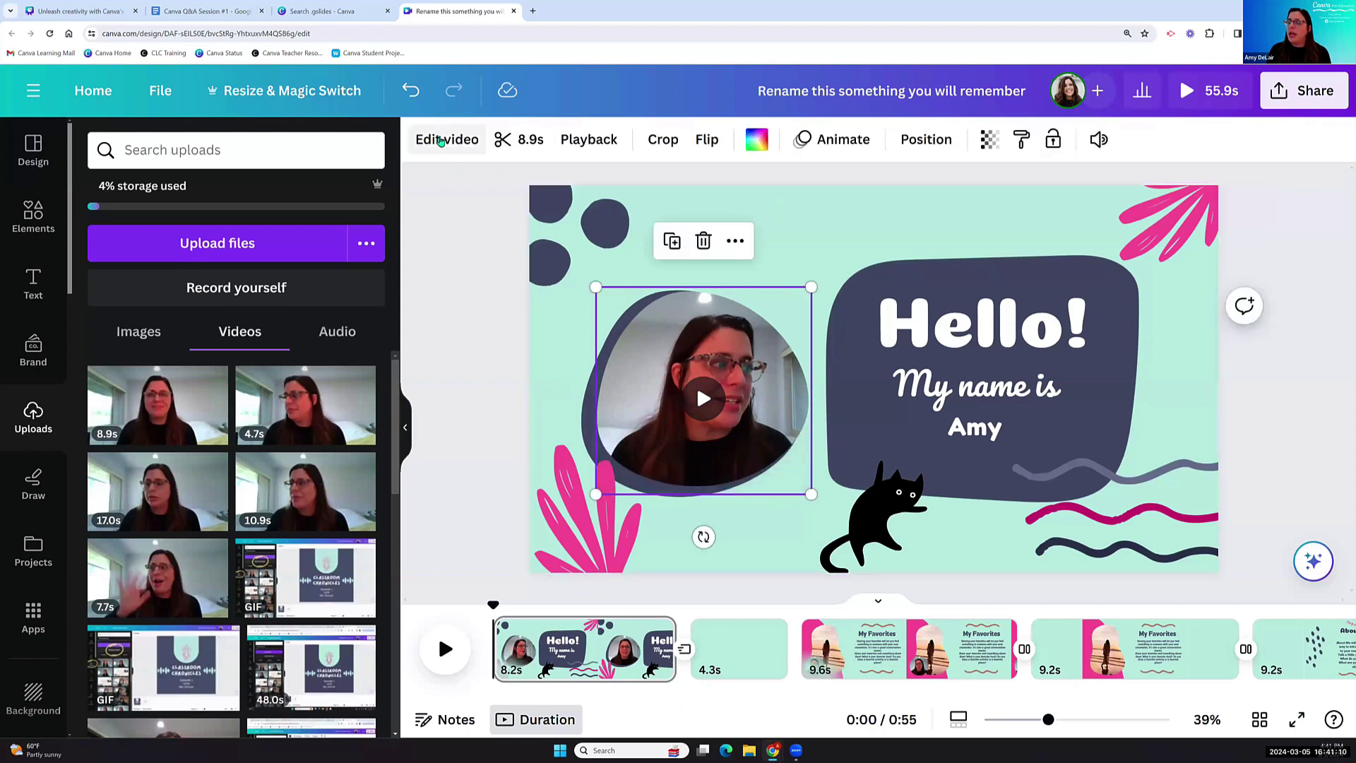
Remove the recording's background with Background Remover and align the cutout with the dark backdrop shape.
left_click(438, 138)
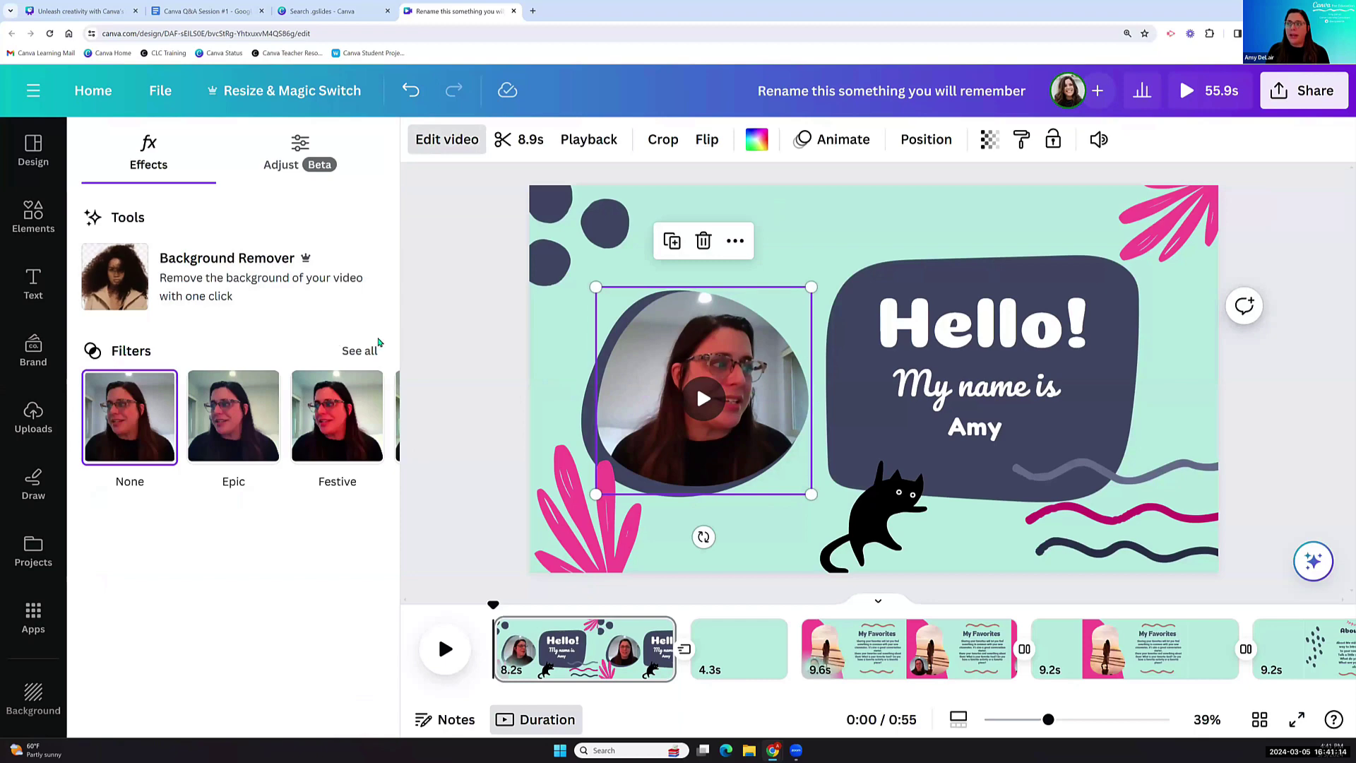
left_click(111, 282)
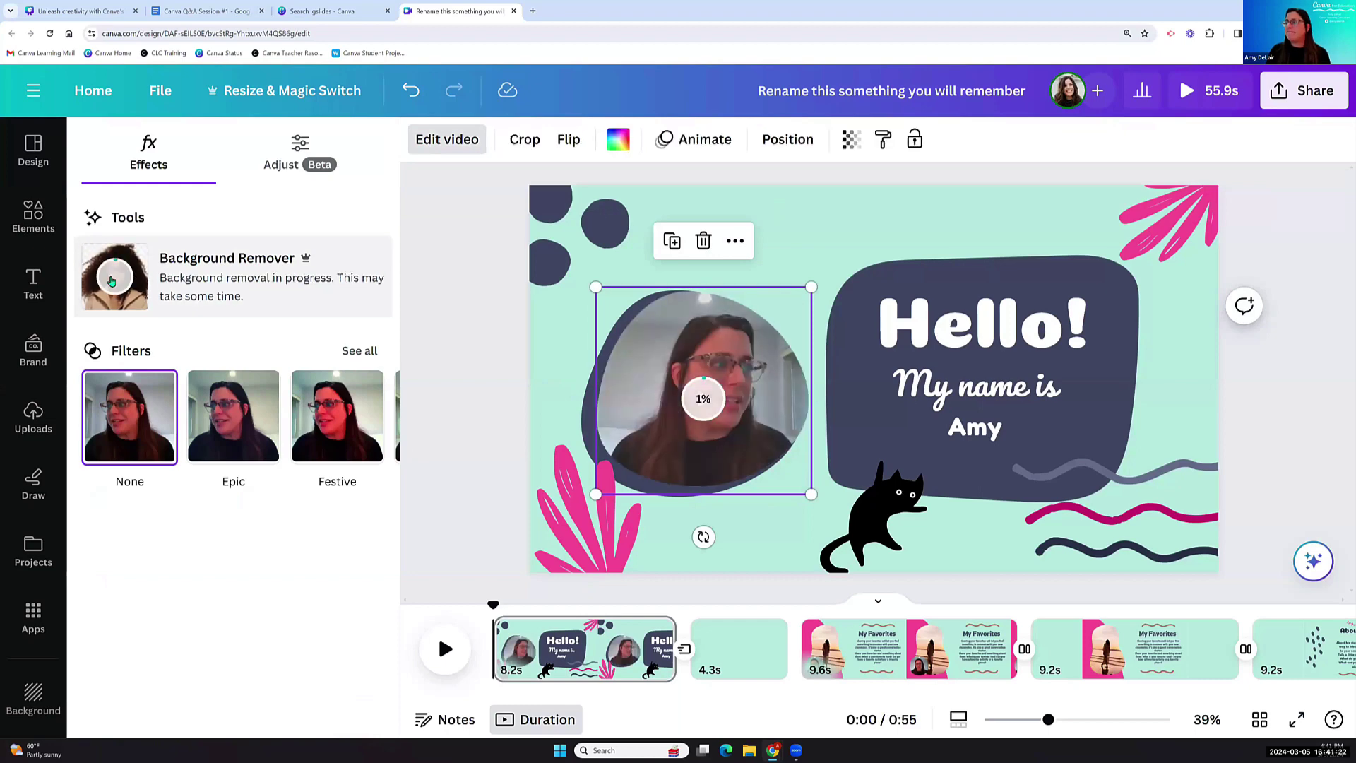
left_click(298, 162)
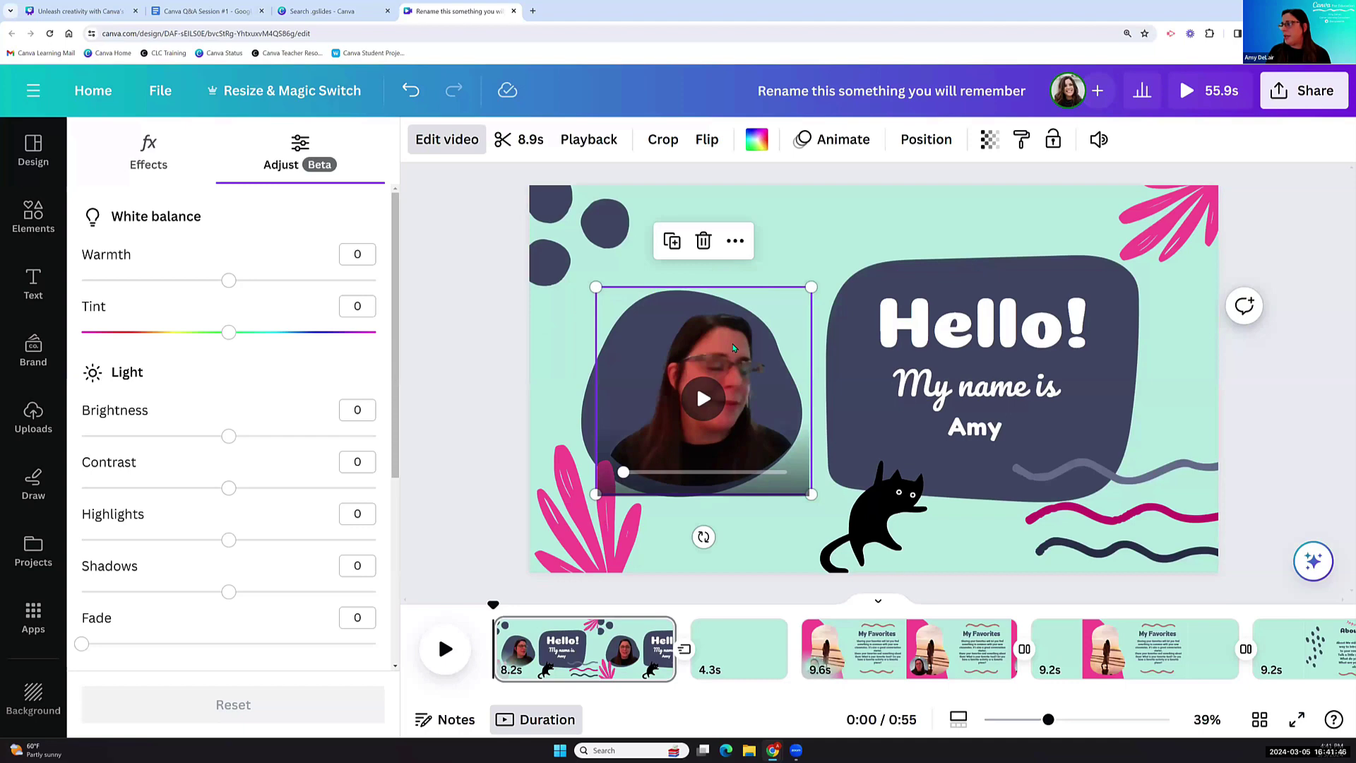
left_click_drag(733, 348, 722, 345)
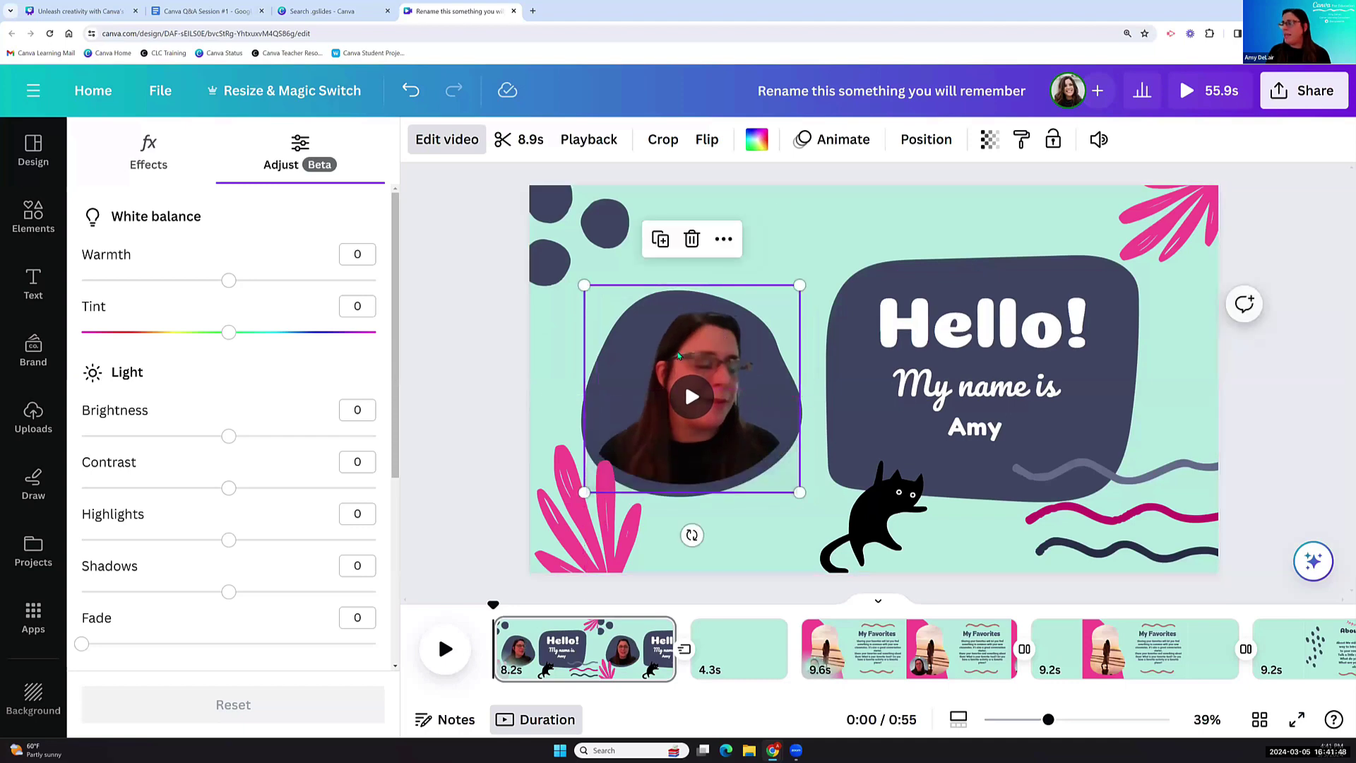
left_click(806, 221)
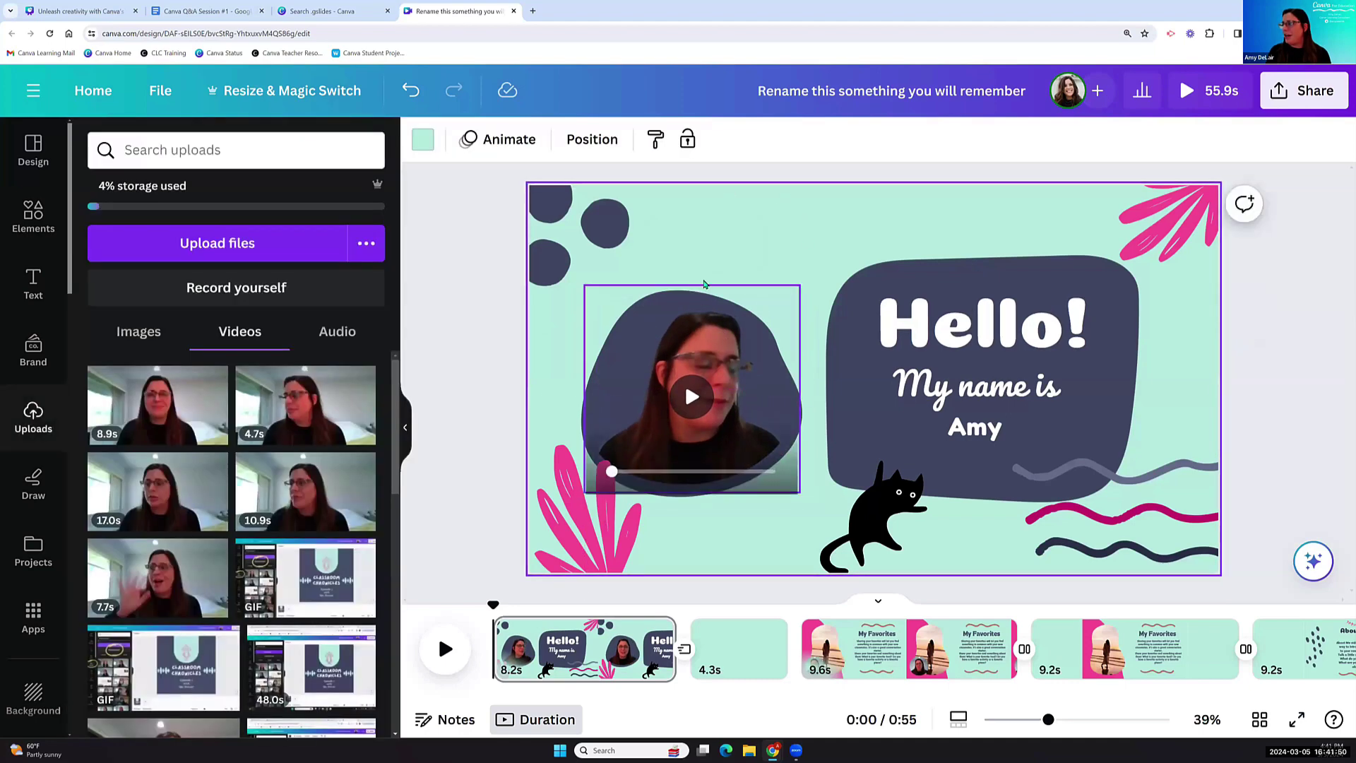
Reduce the browser zoom to 150% and choose to show captions for the framed recording.
left_click(715, 341)
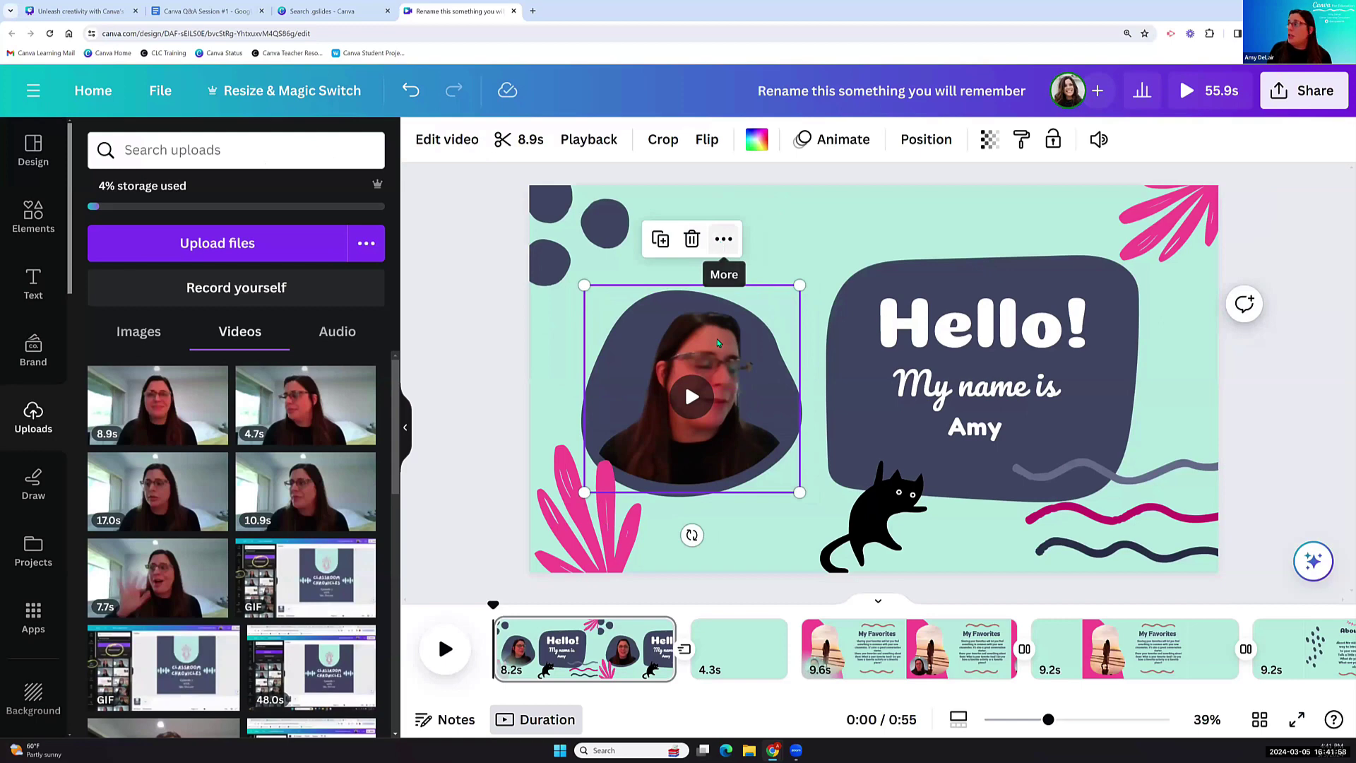
left_click(723, 239)
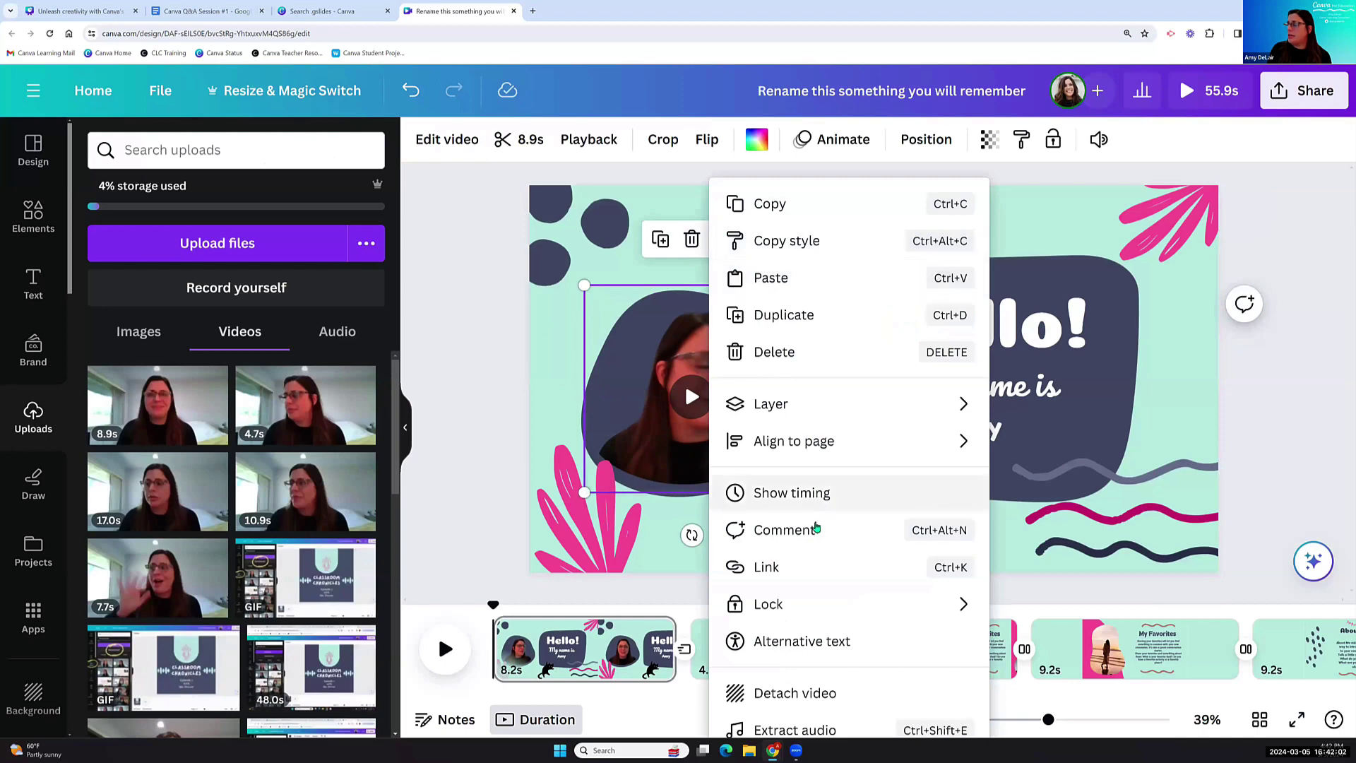
left_click(1346, 33)
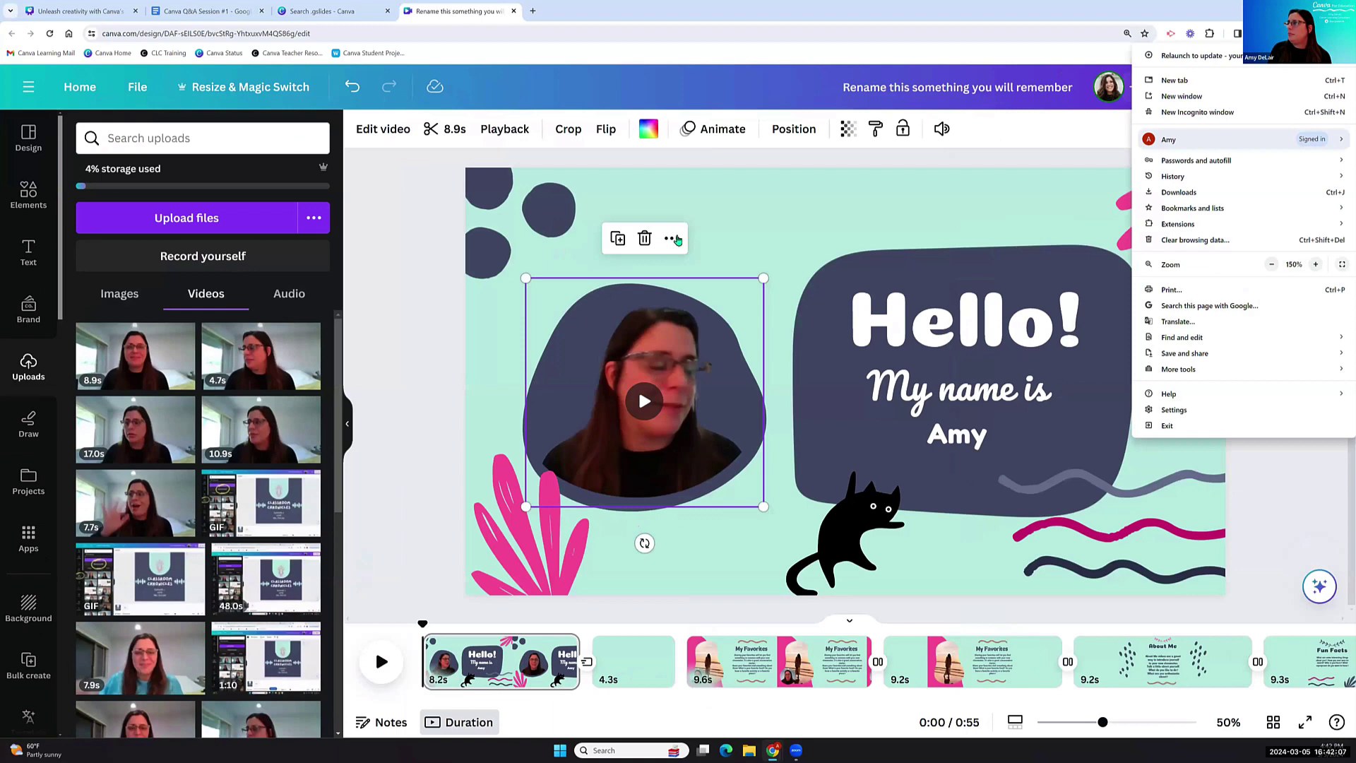
left_click(676, 240)
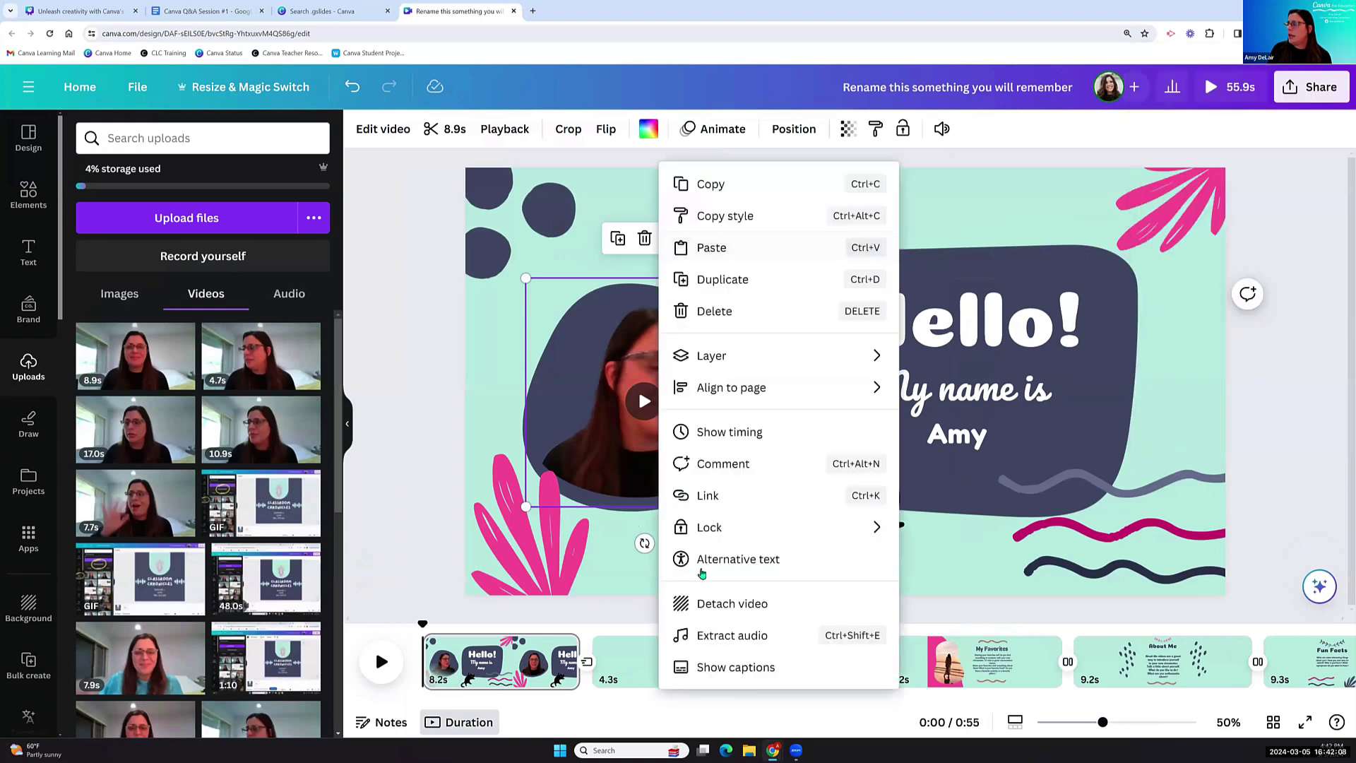
left_click(802, 669)
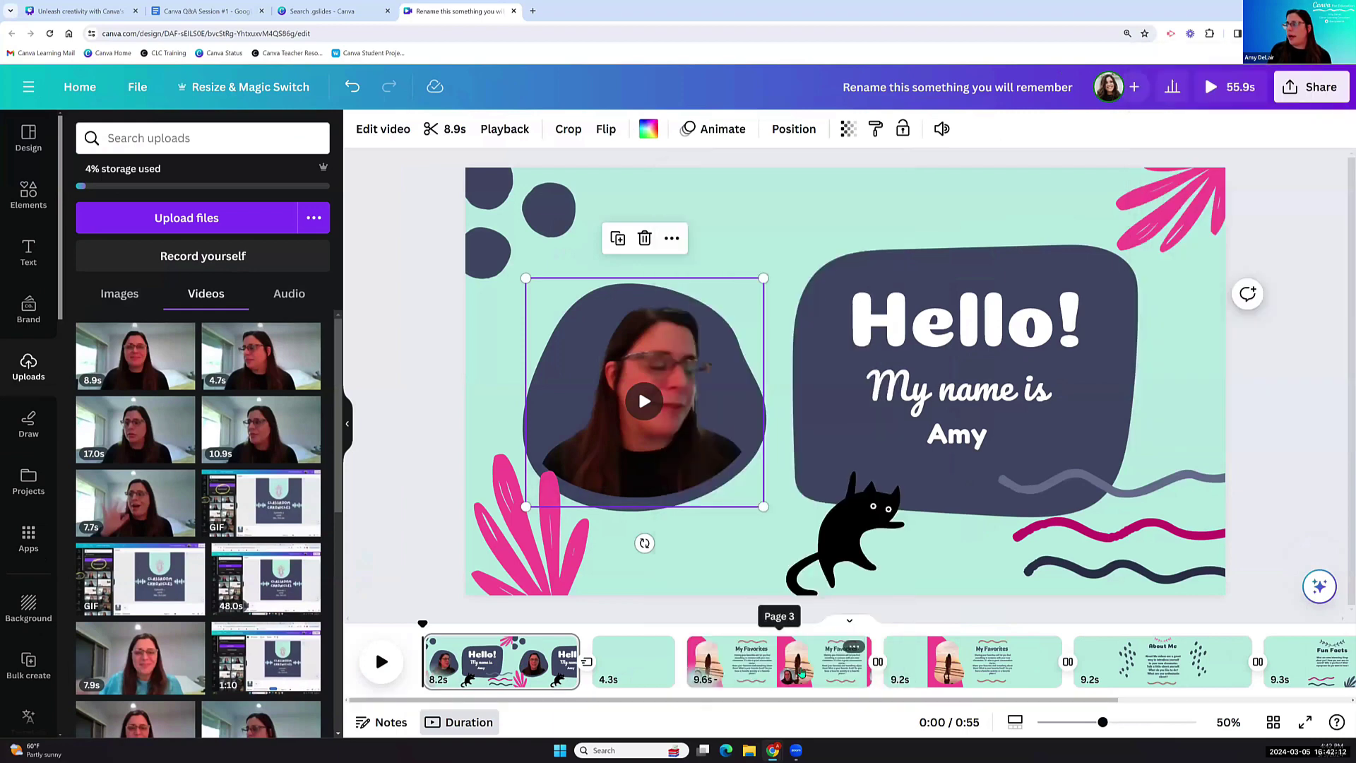
Play page 1 from the start to preview the cutout recording with the text and cat animations, and pause playback.
mouse_move(550, 487)
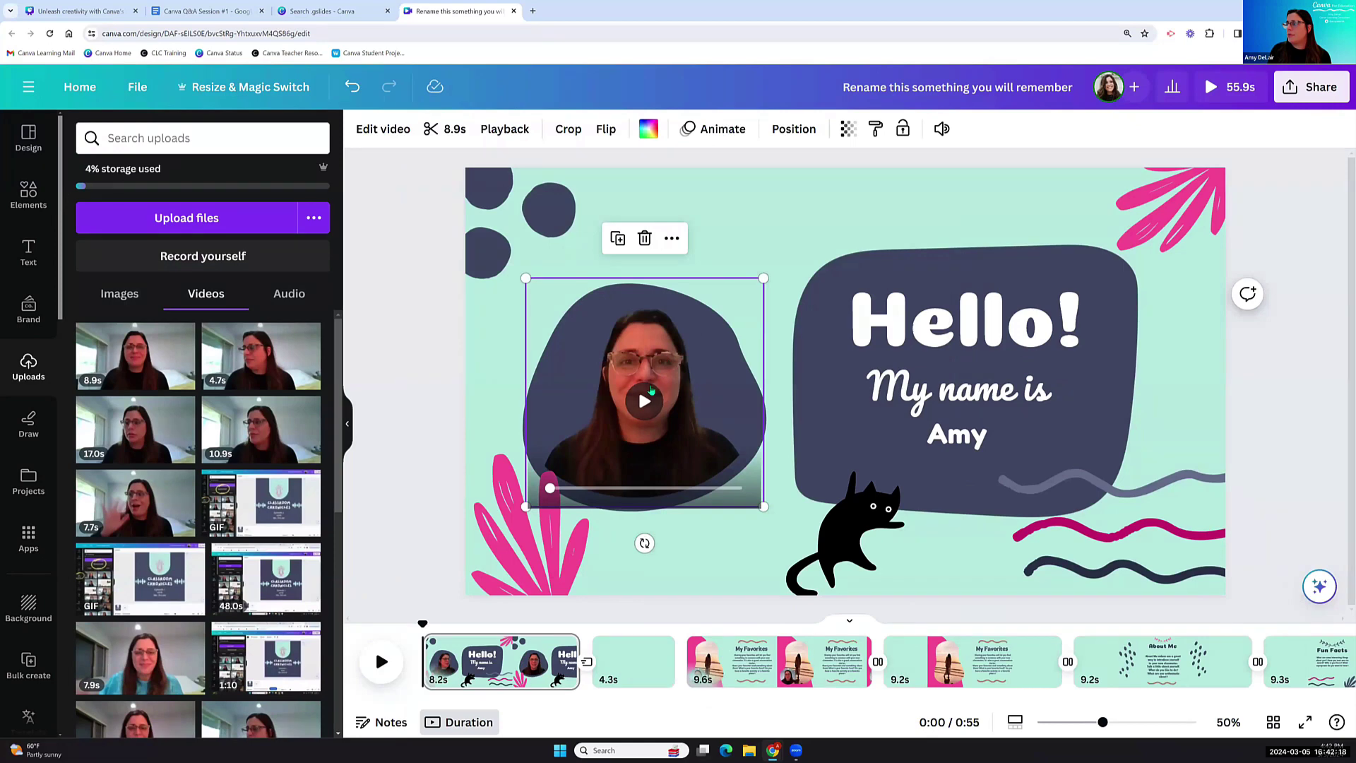
left_click(410, 625)
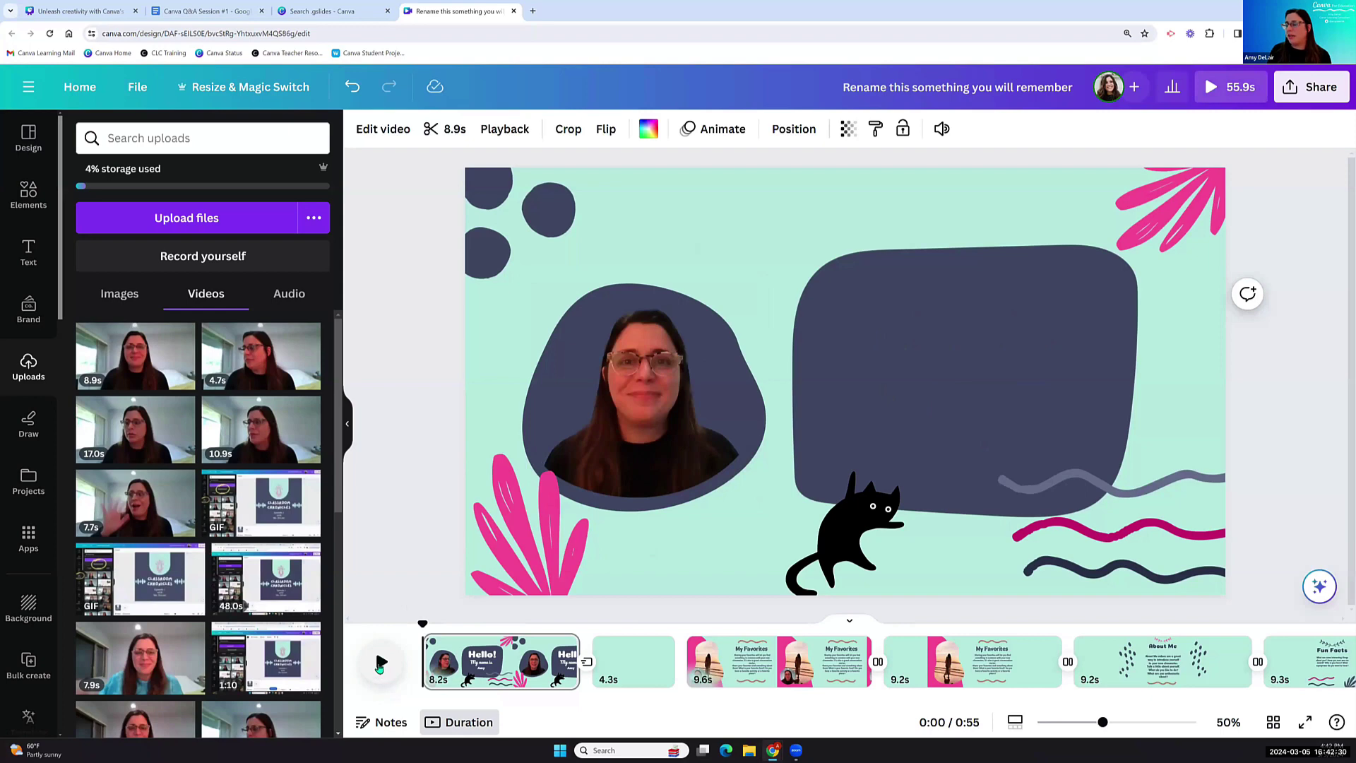
key("space")
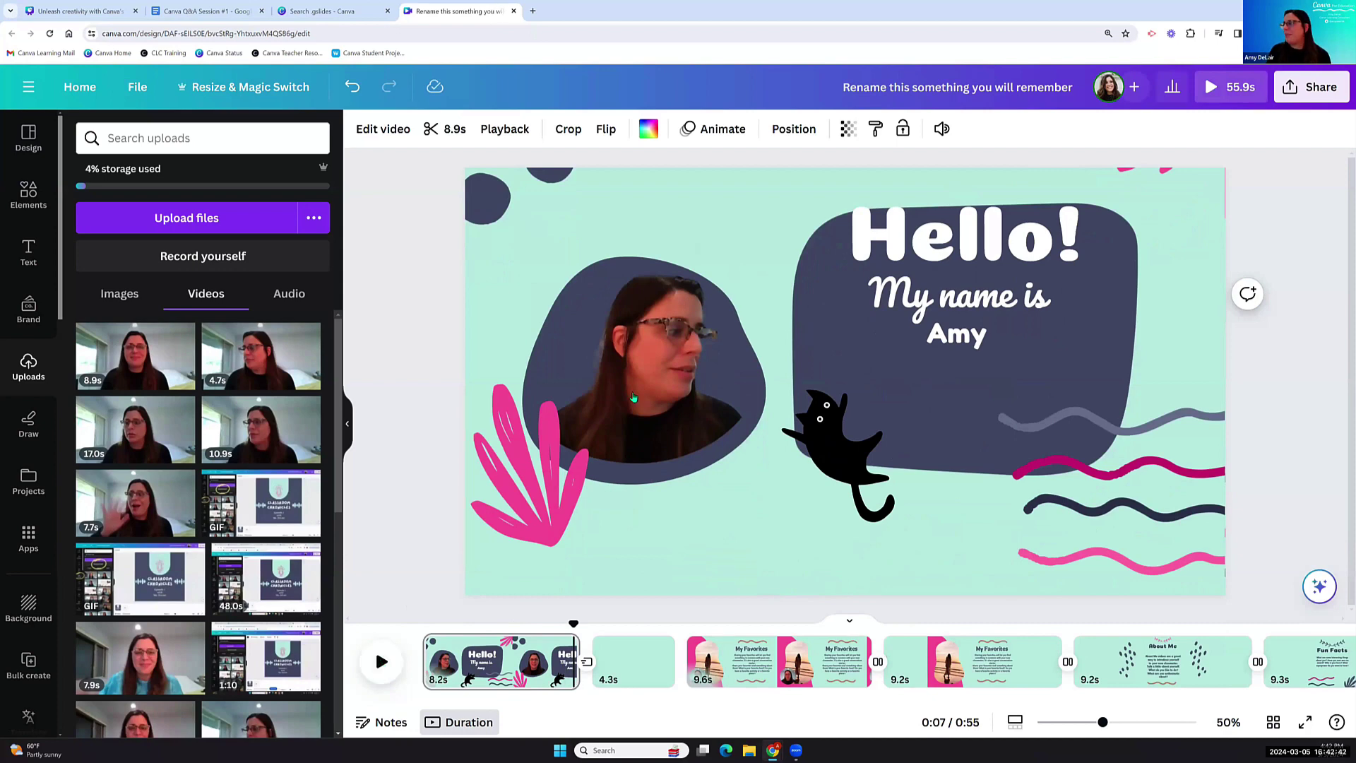
Hide the captions on page 1's cutout recording and play the clip to check it.
left_click(653, 332)
left_click(669, 238)
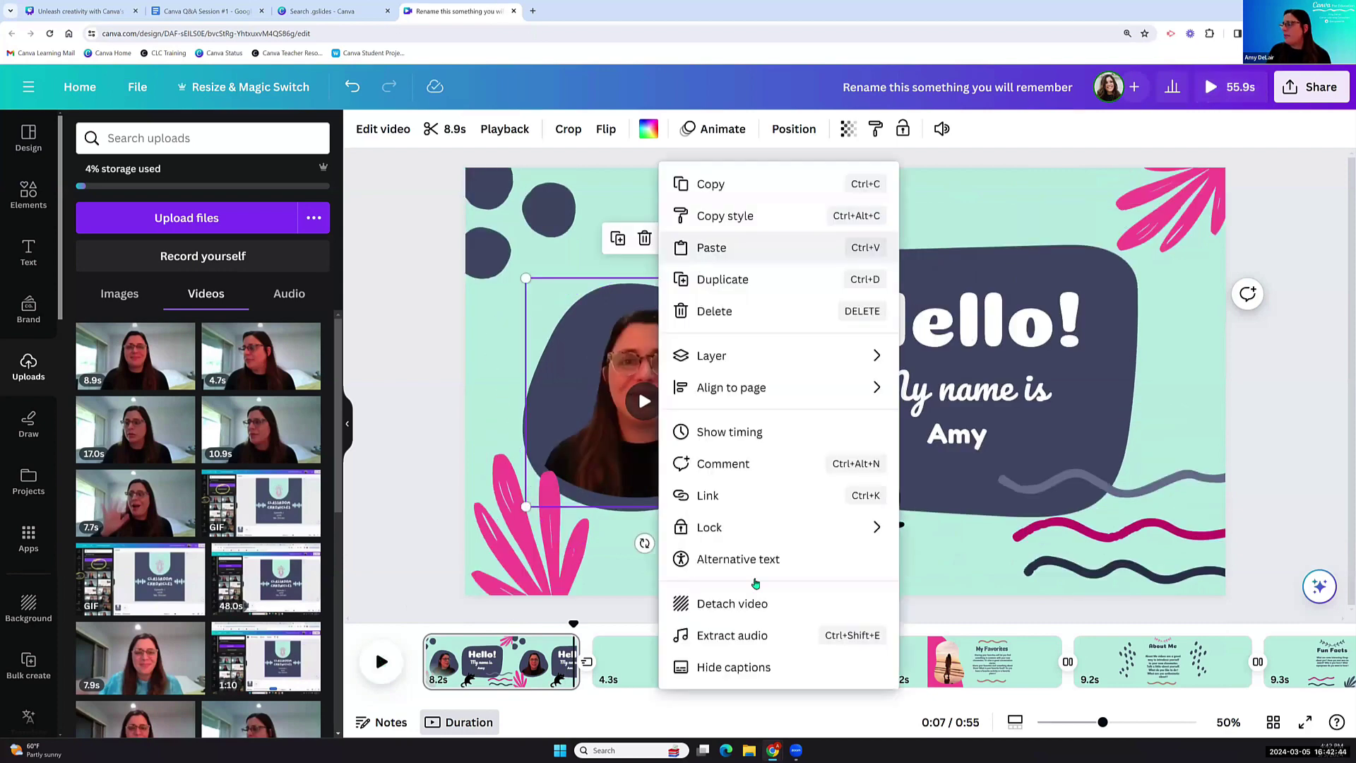
left_click(750, 669)
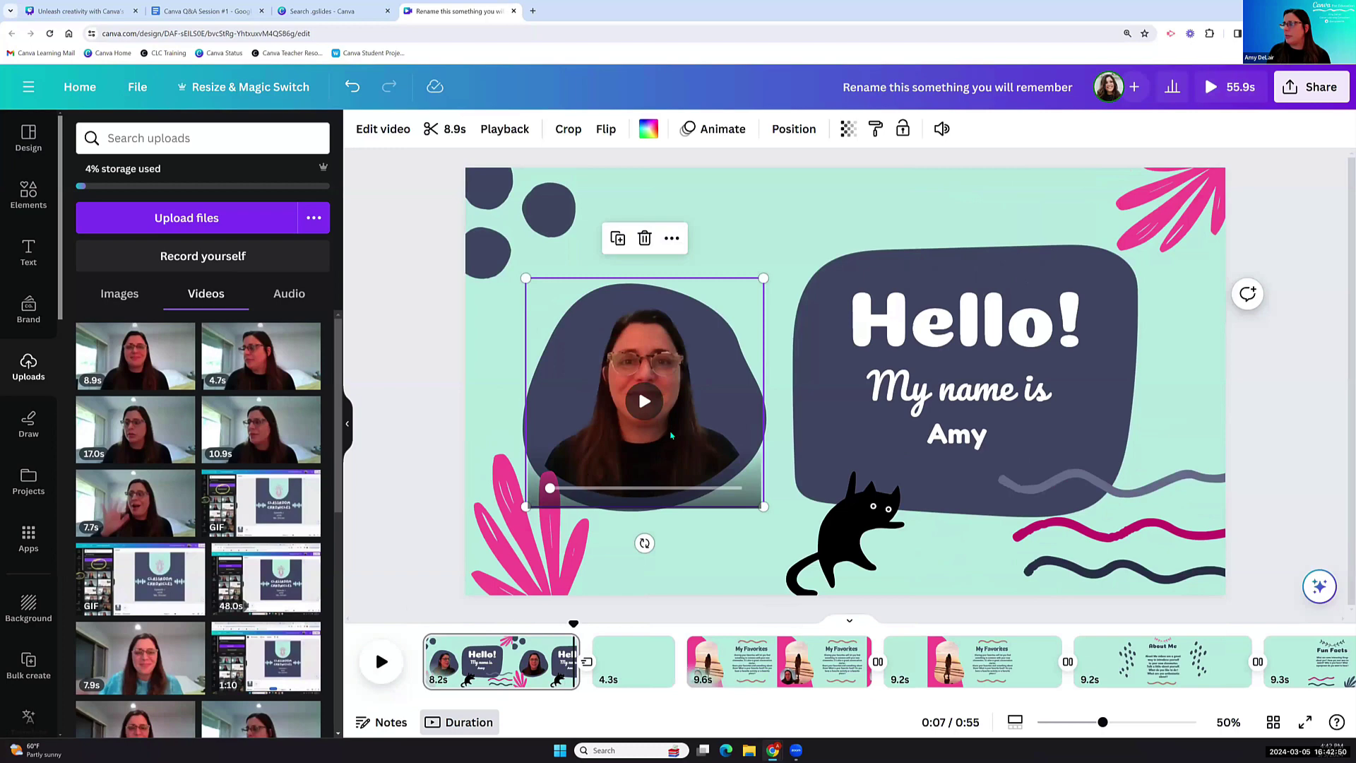
left_click(644, 403)
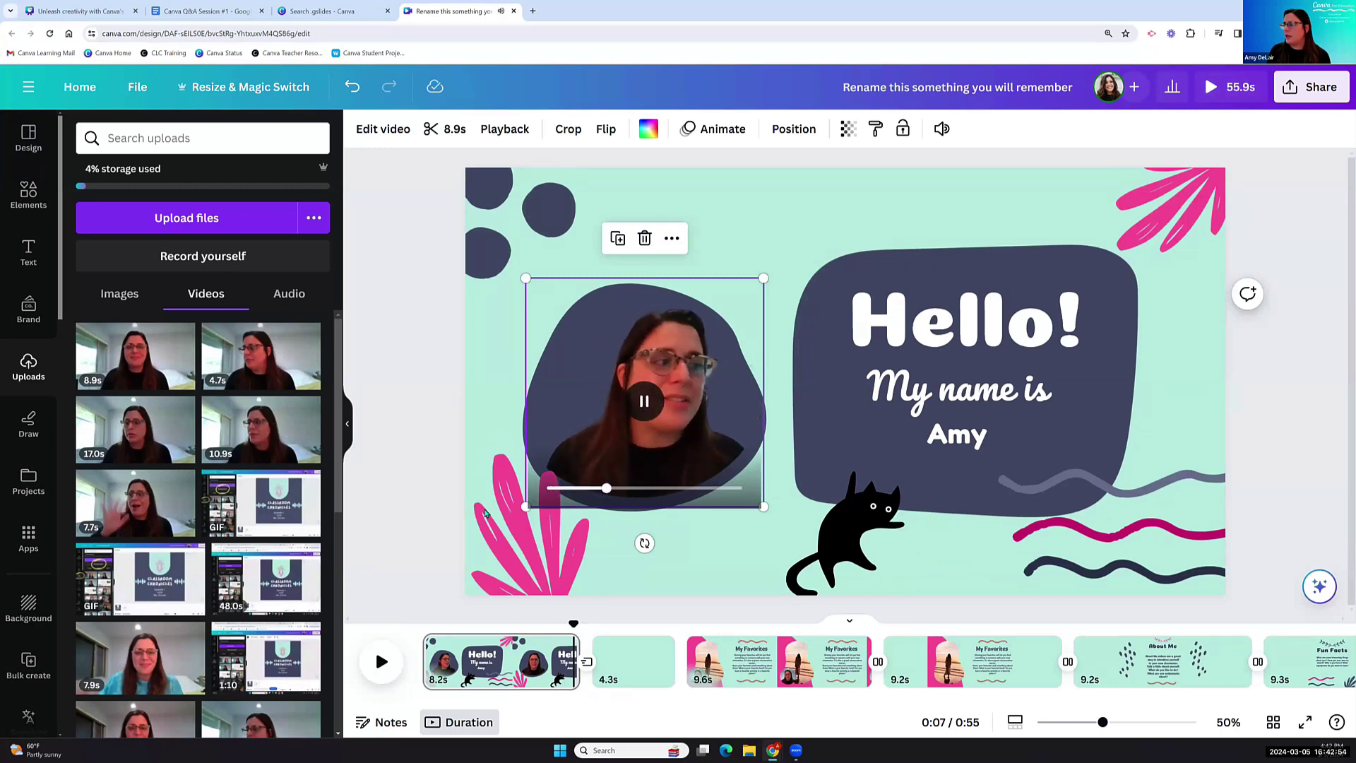
left_click(487, 406)
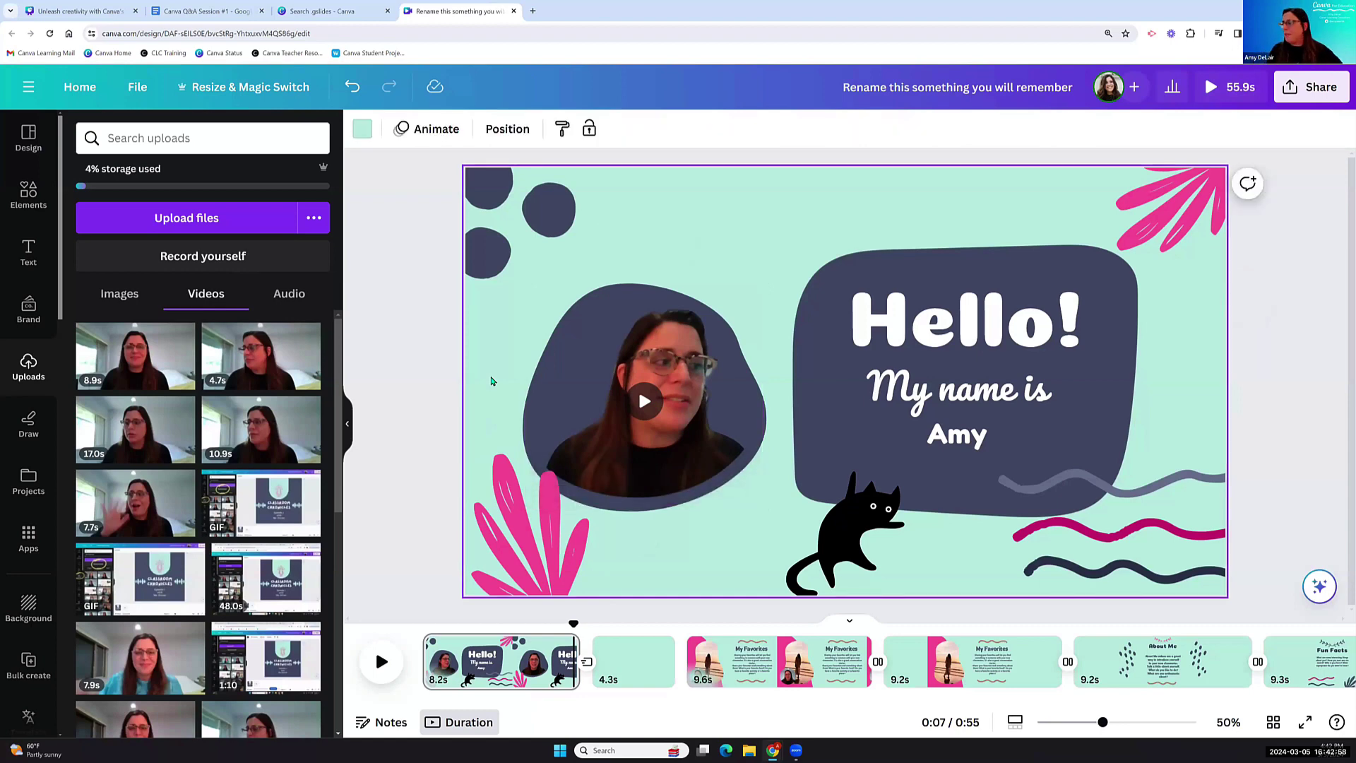
Increase the browser zoom to 200%.
mouse_move(678, 368)
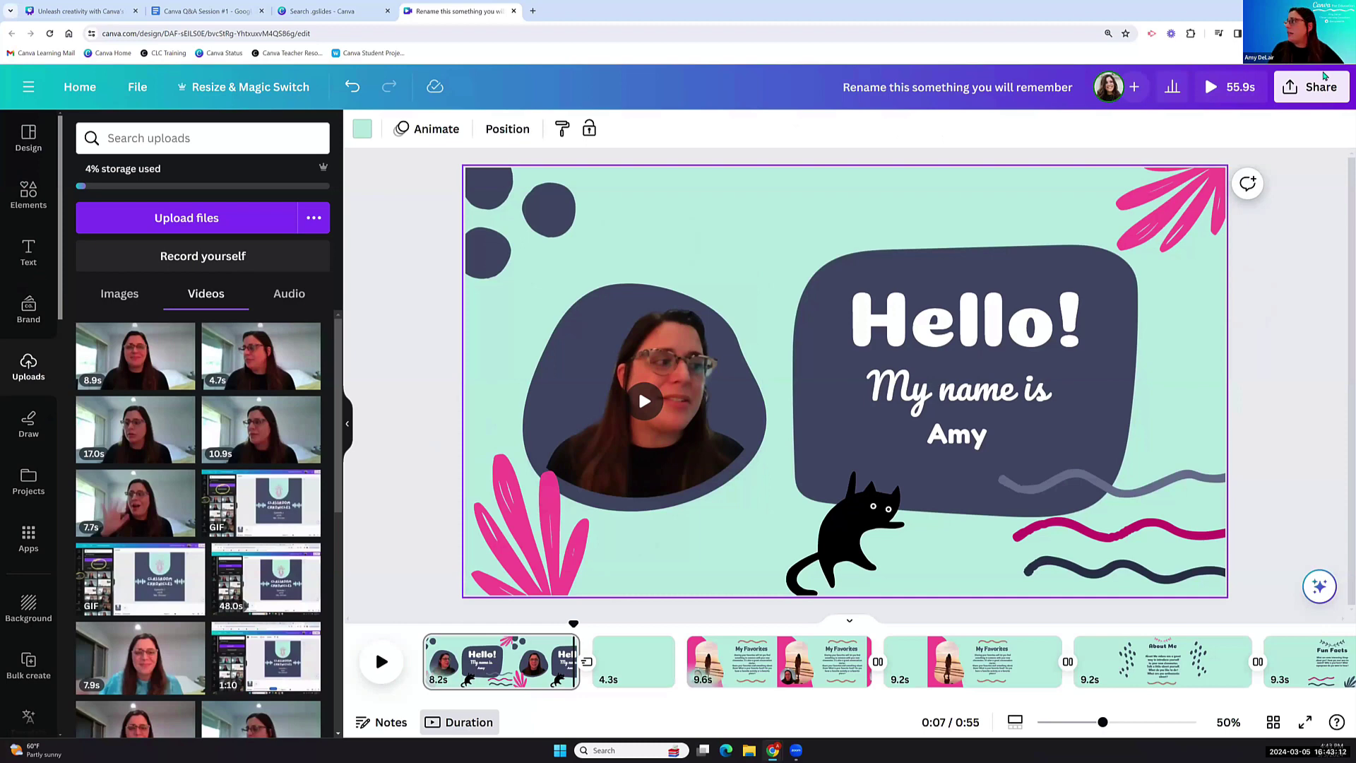
left_click(1345, 34)
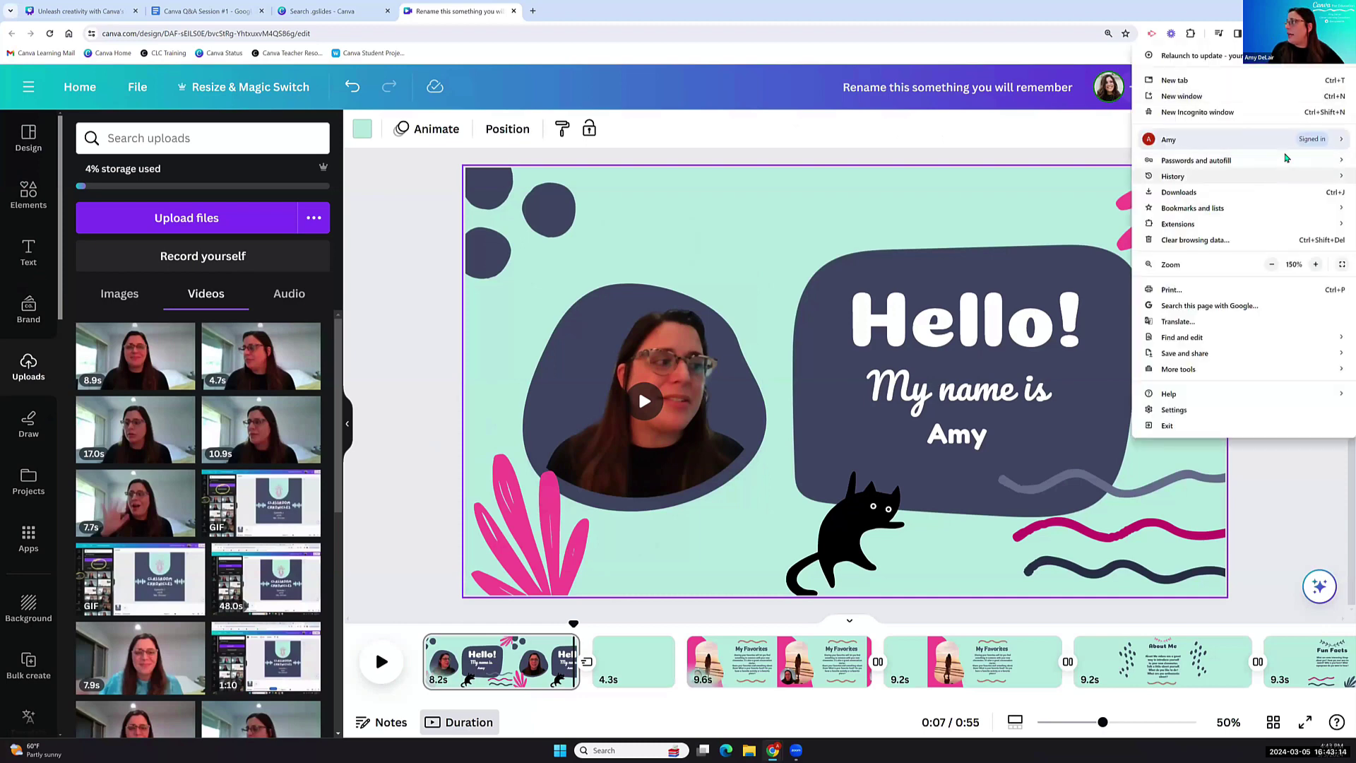
left_click(1315, 264)
left_click(1315, 264)
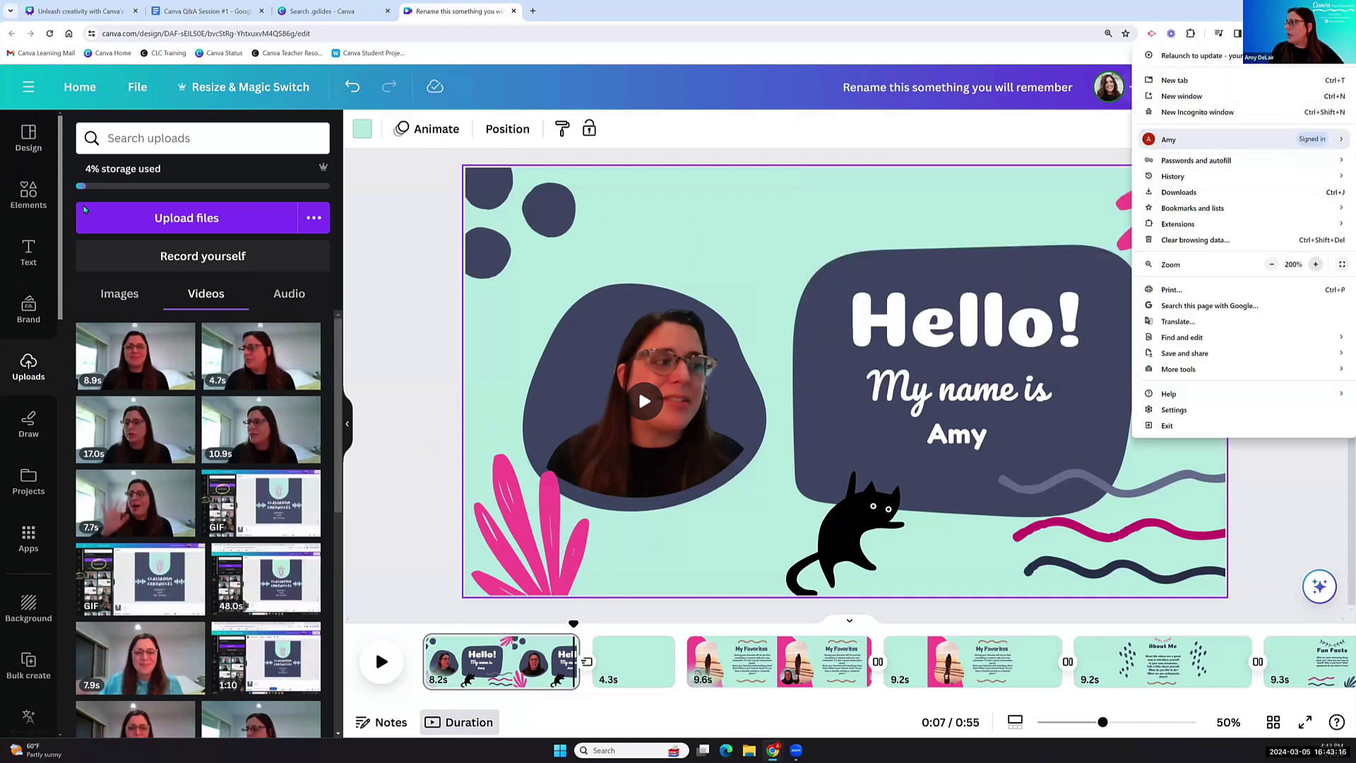
key("Escape")
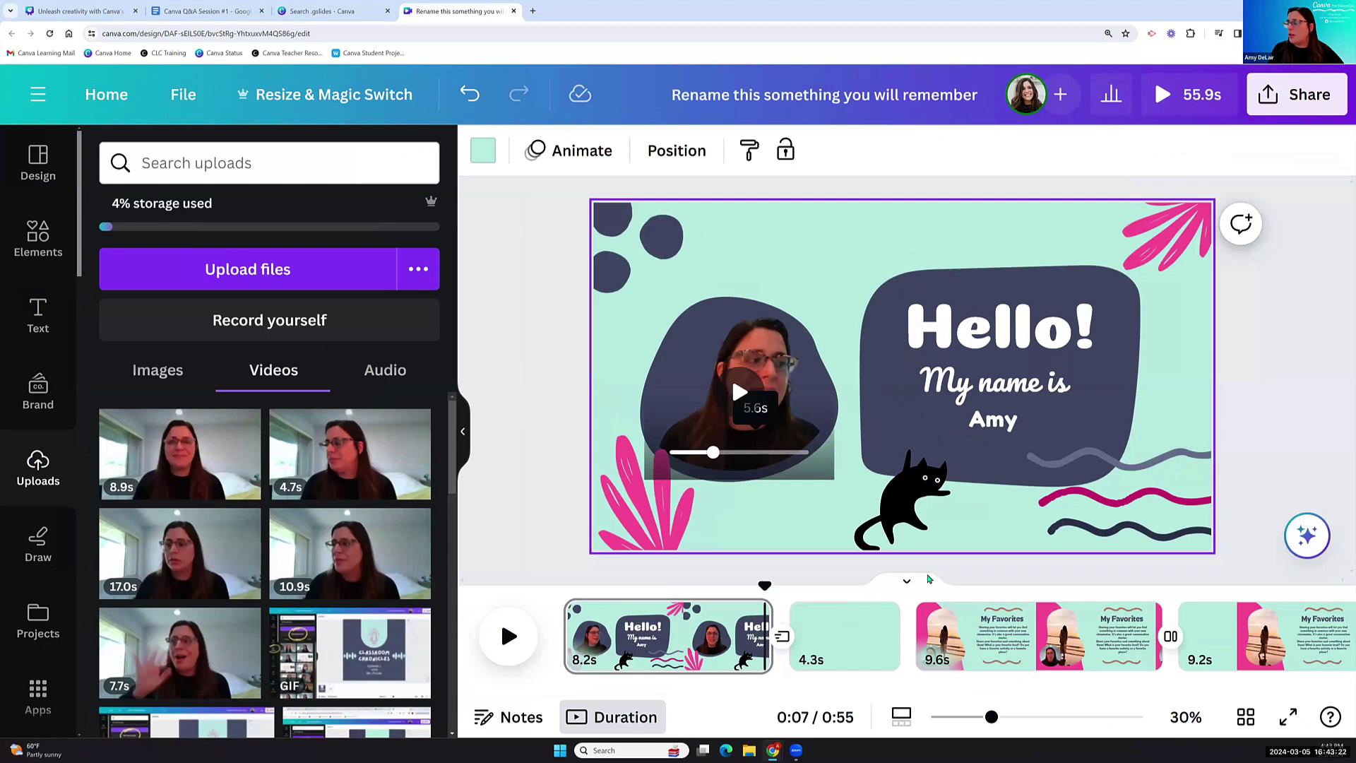
Look at the circular recording on the first My Favorites page and return to the Hello! page.
left_click(1019, 653)
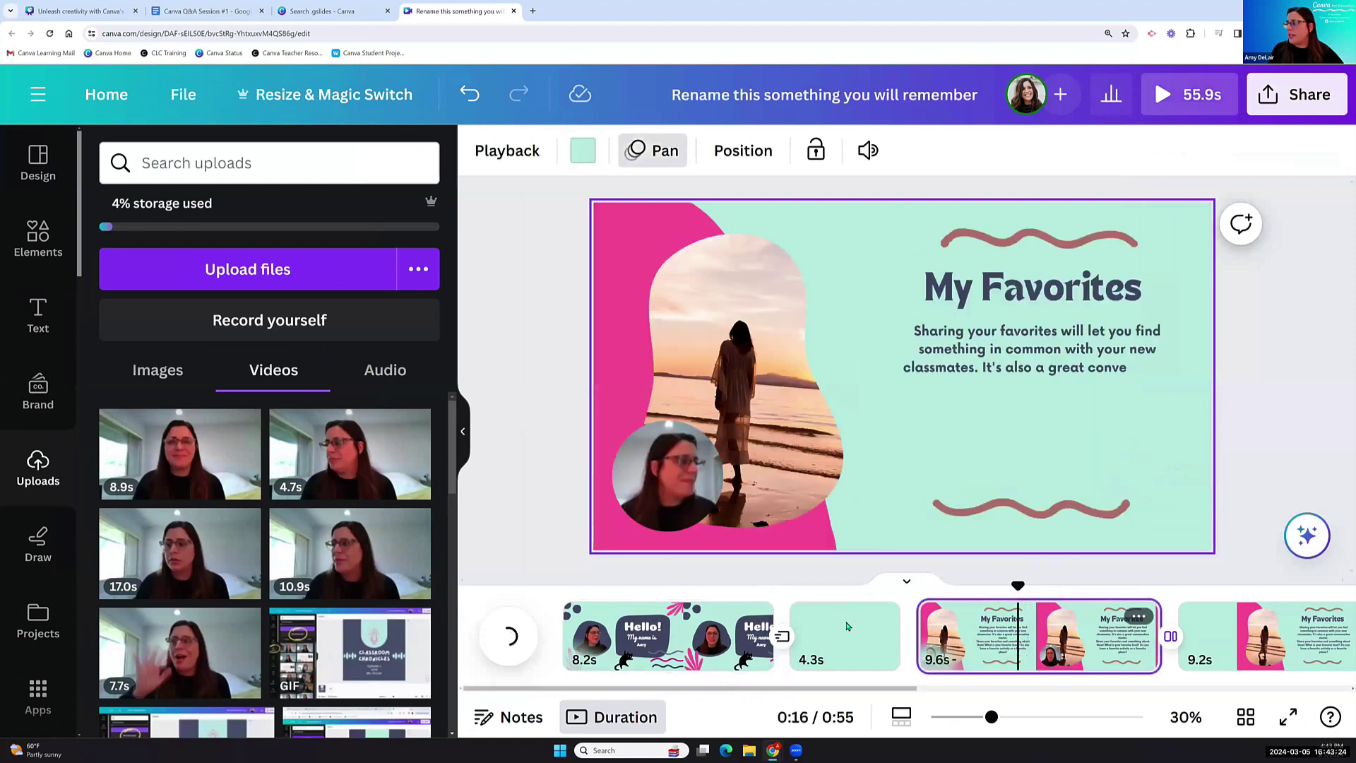
left_click(662, 502)
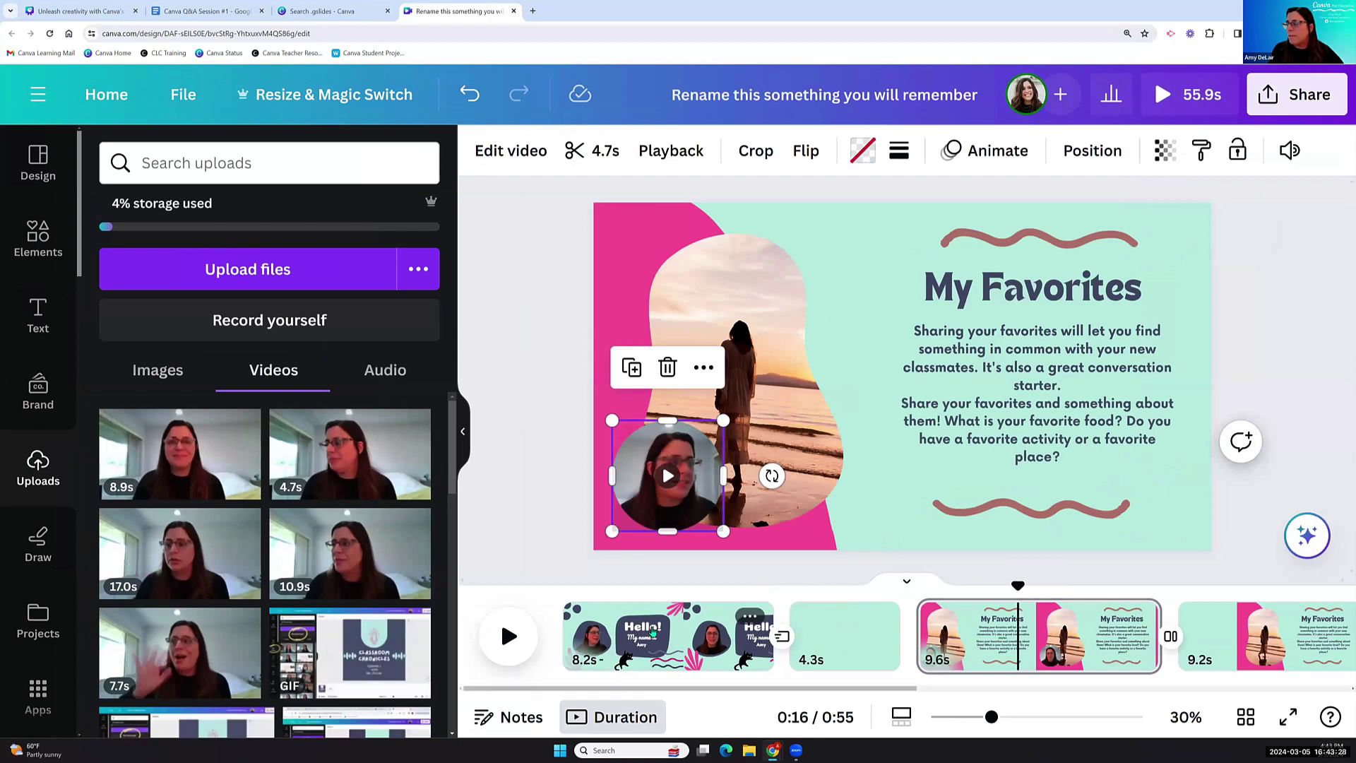
left_click(650, 635)
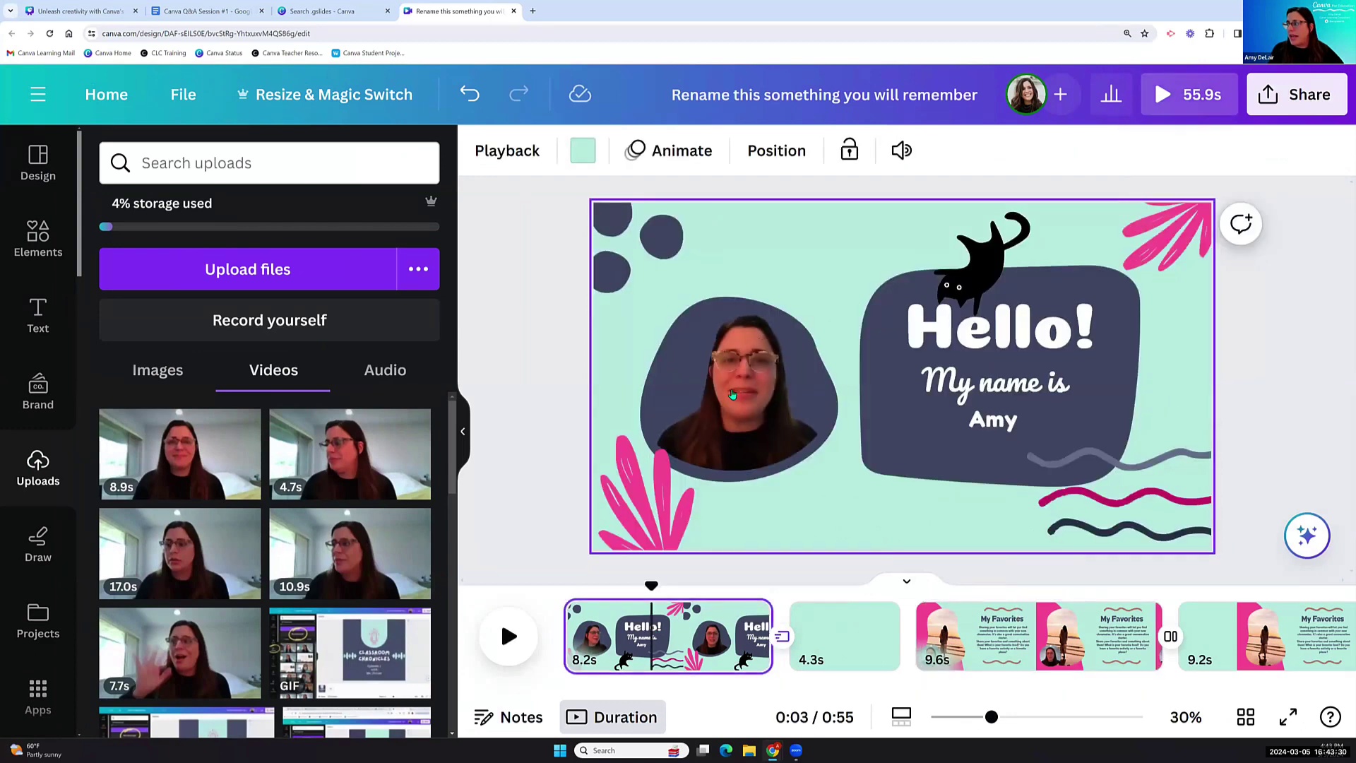
Open the video effects and Background Remover options for the cutout recording on the Hello! page.
left_click(738, 387)
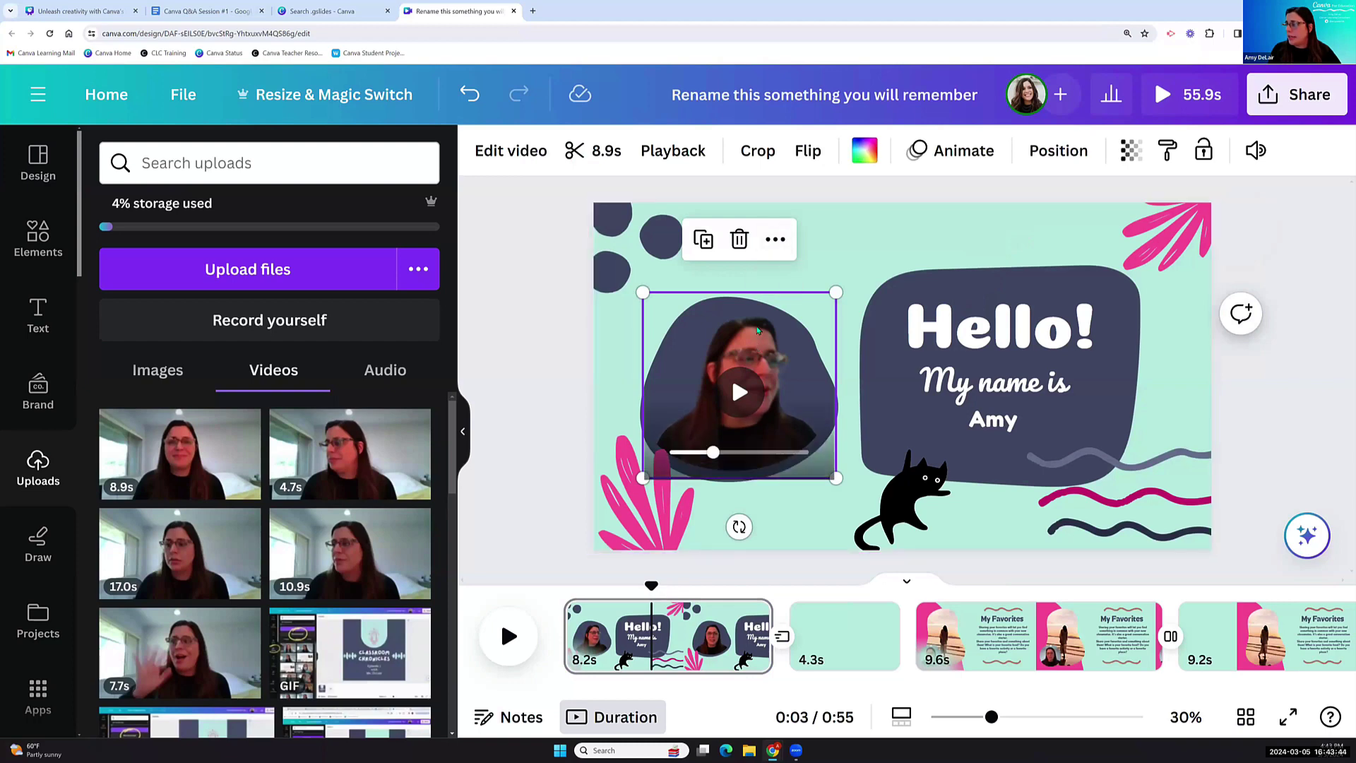
left_click(776, 239)
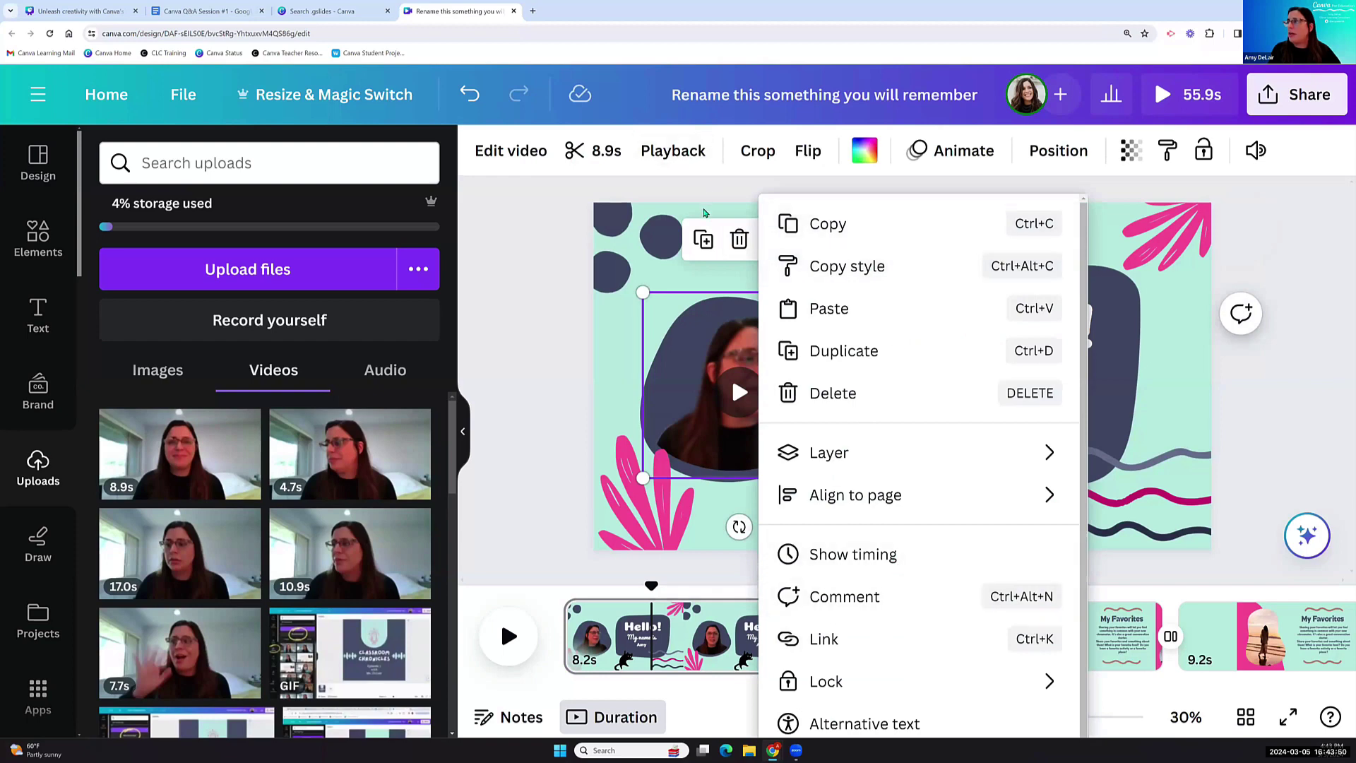
left_click(638, 298)
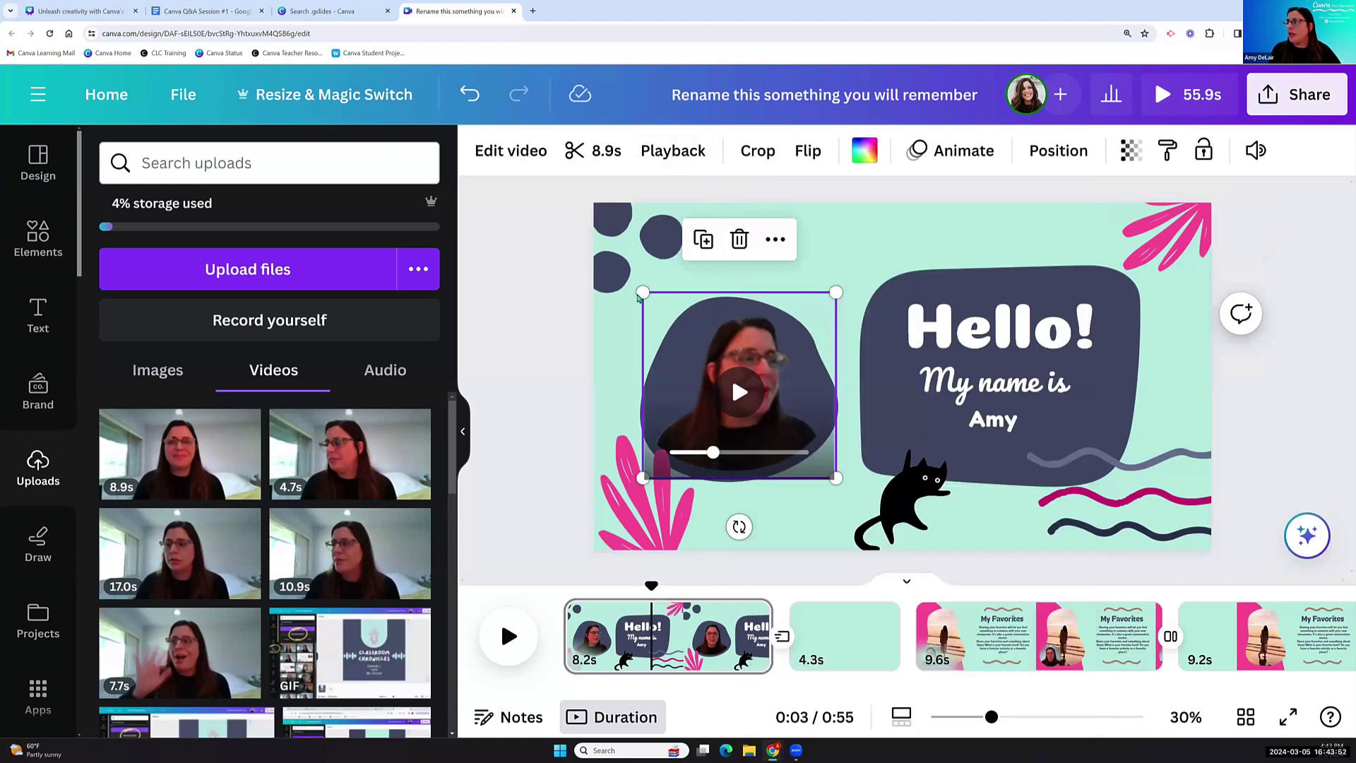
left_click(510, 150)
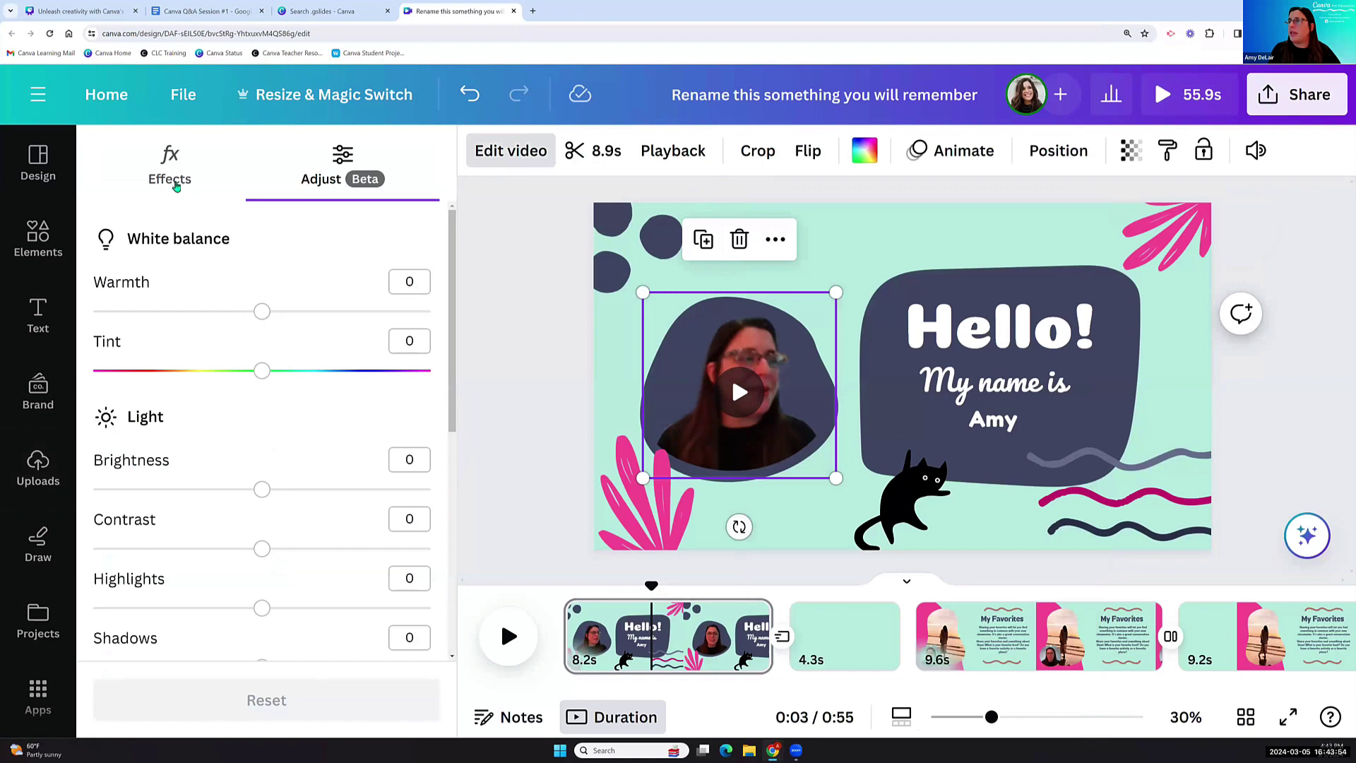
left_click(176, 185)
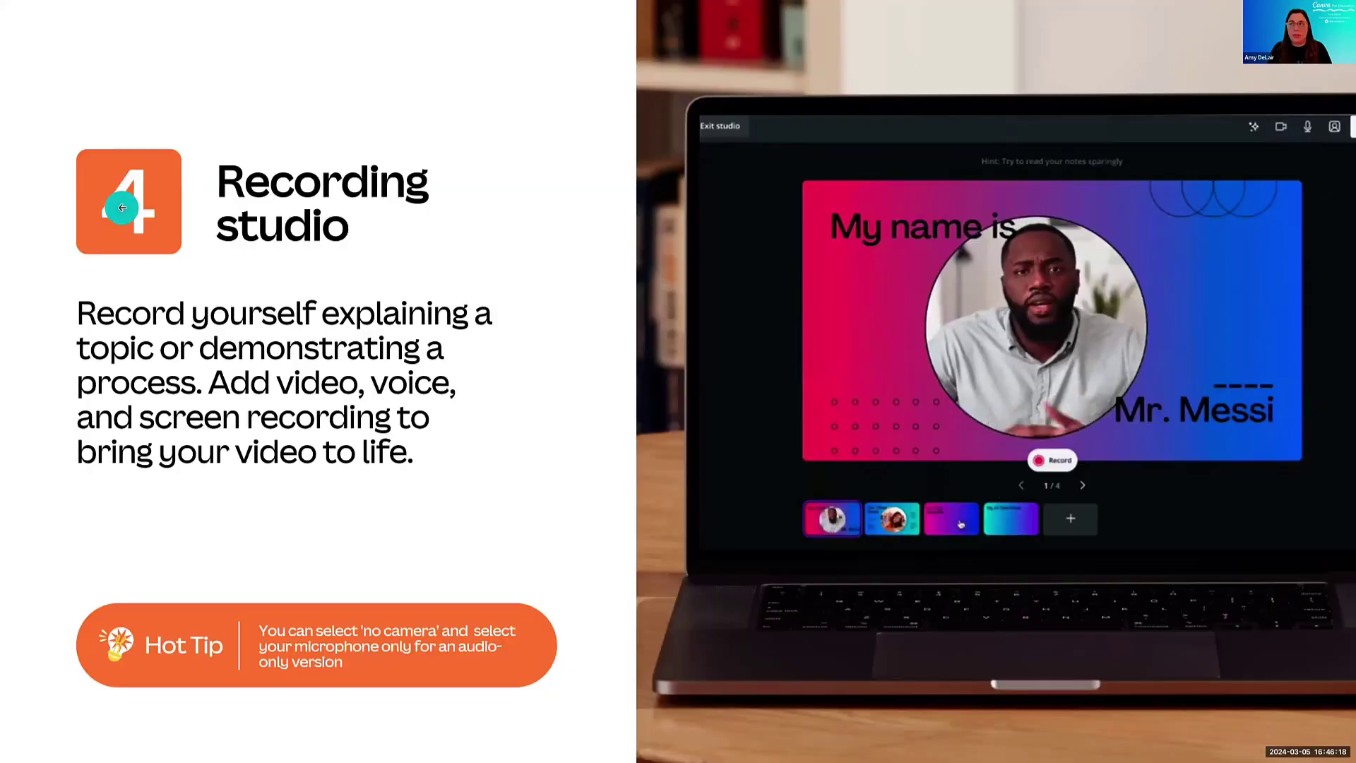
Exit the full-screen presentation at the Recording studio slide and switch back to the about-me video design.
key("Escape")
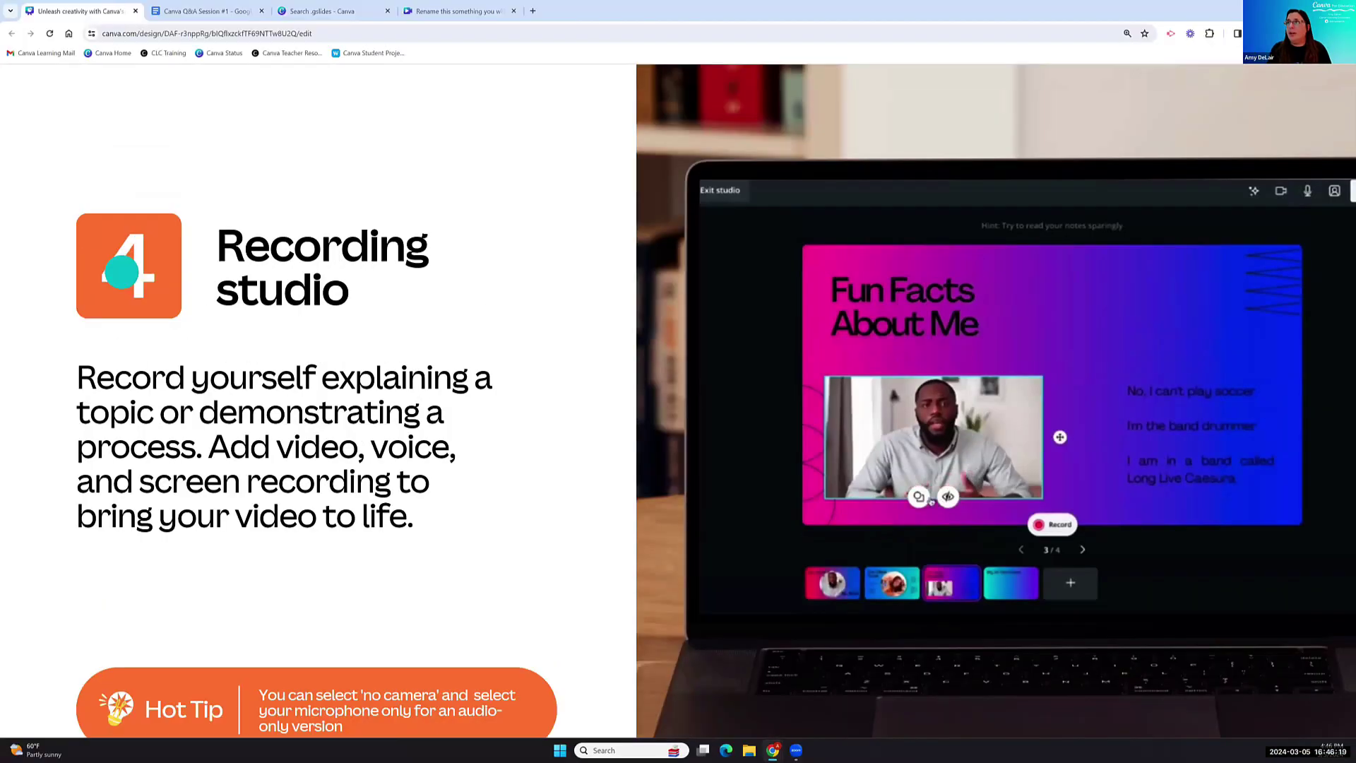
key("Escape")
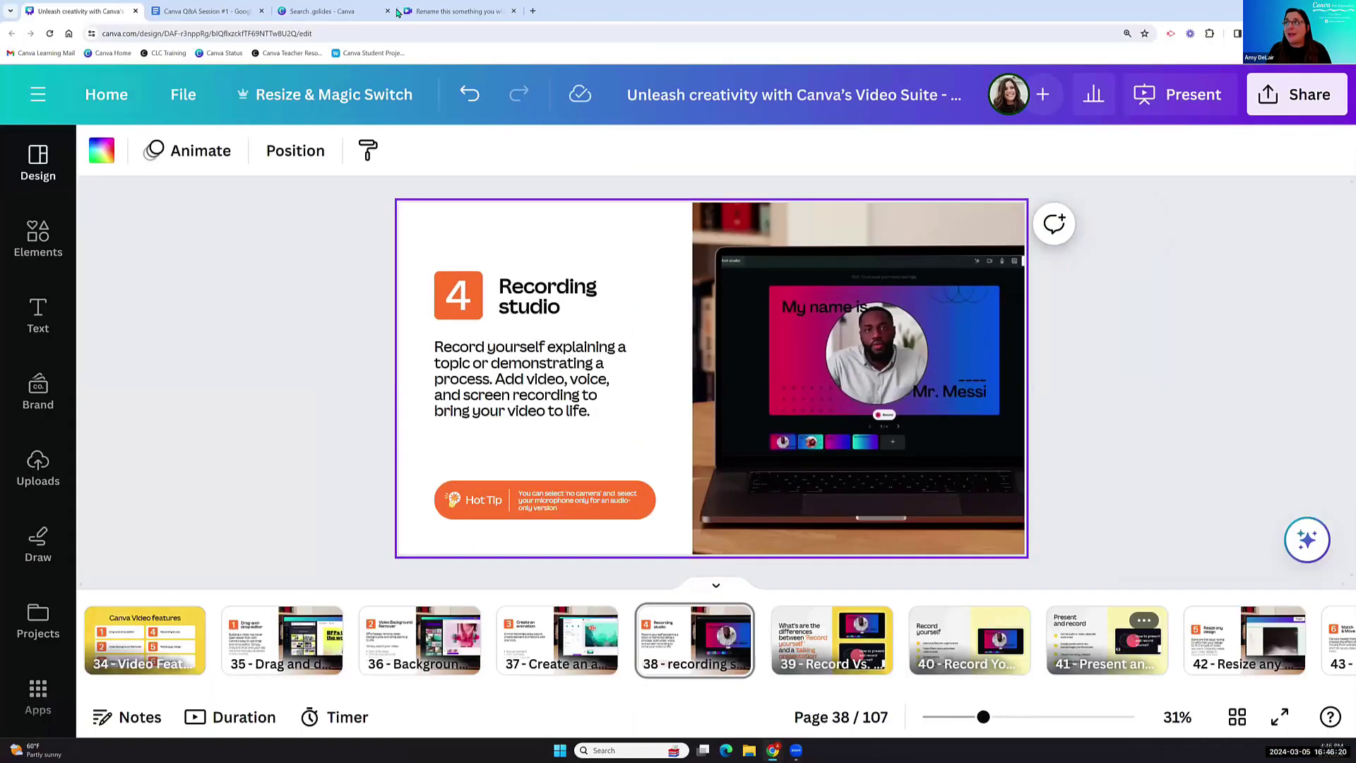
left_click(440, 12)
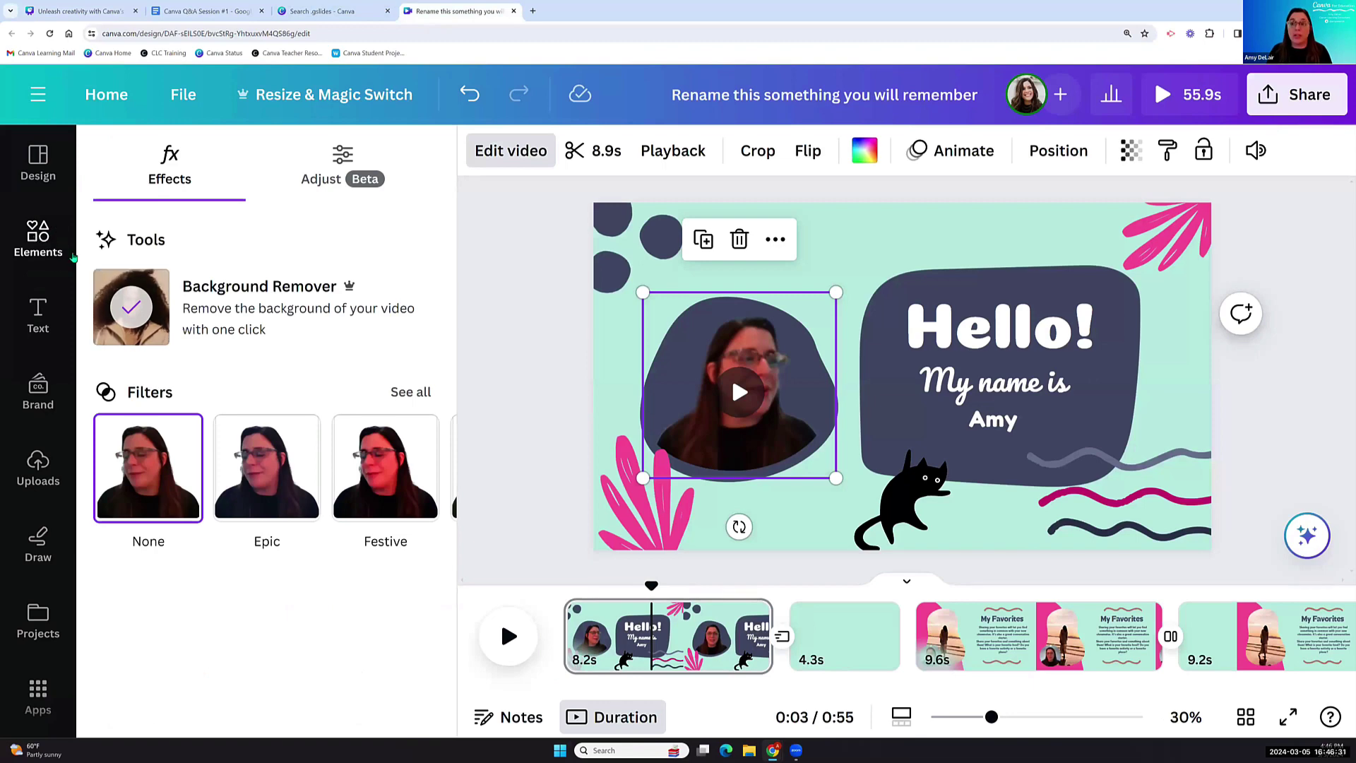
Browse the video elements for "black cat" and add the 31.0s close-up cat clip to the blank second page.
left_click(35, 237)
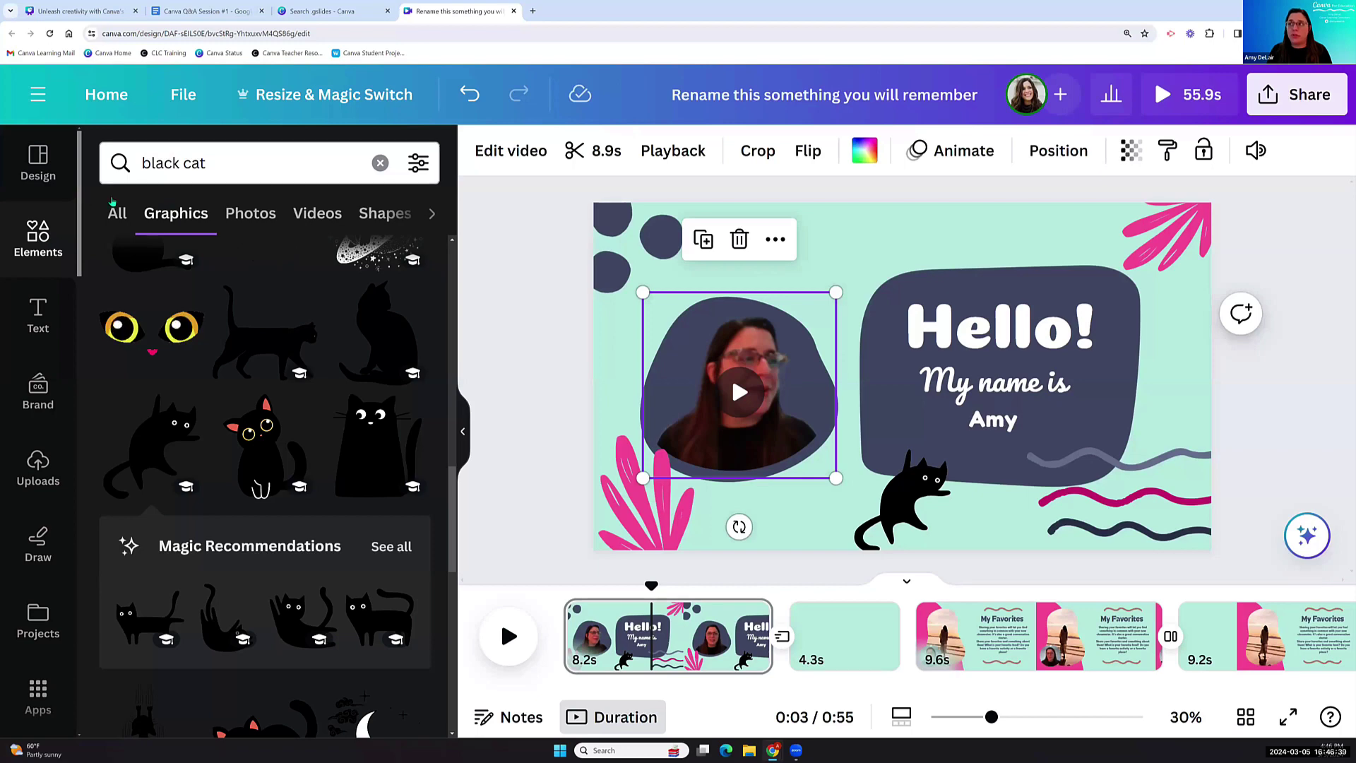
left_click(317, 214)
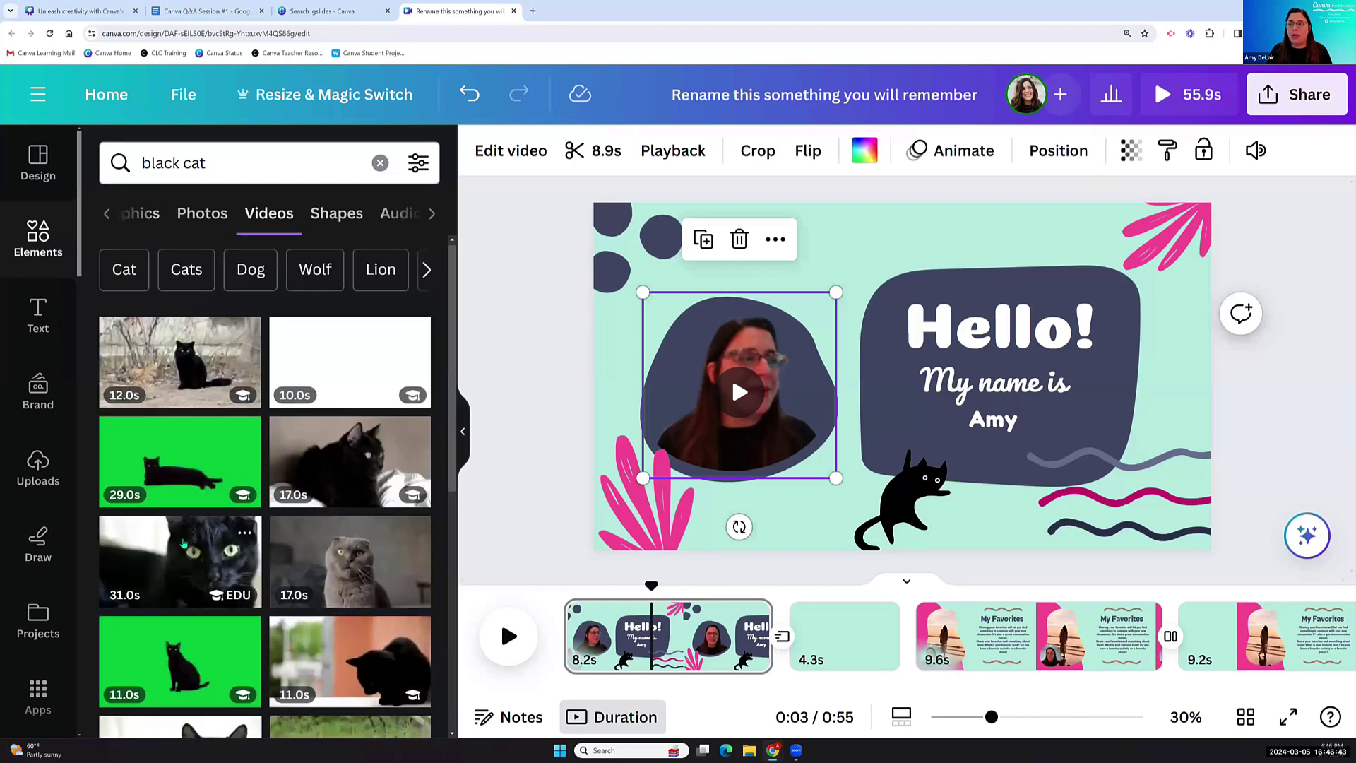
scroll(166, 494, "down", 2)
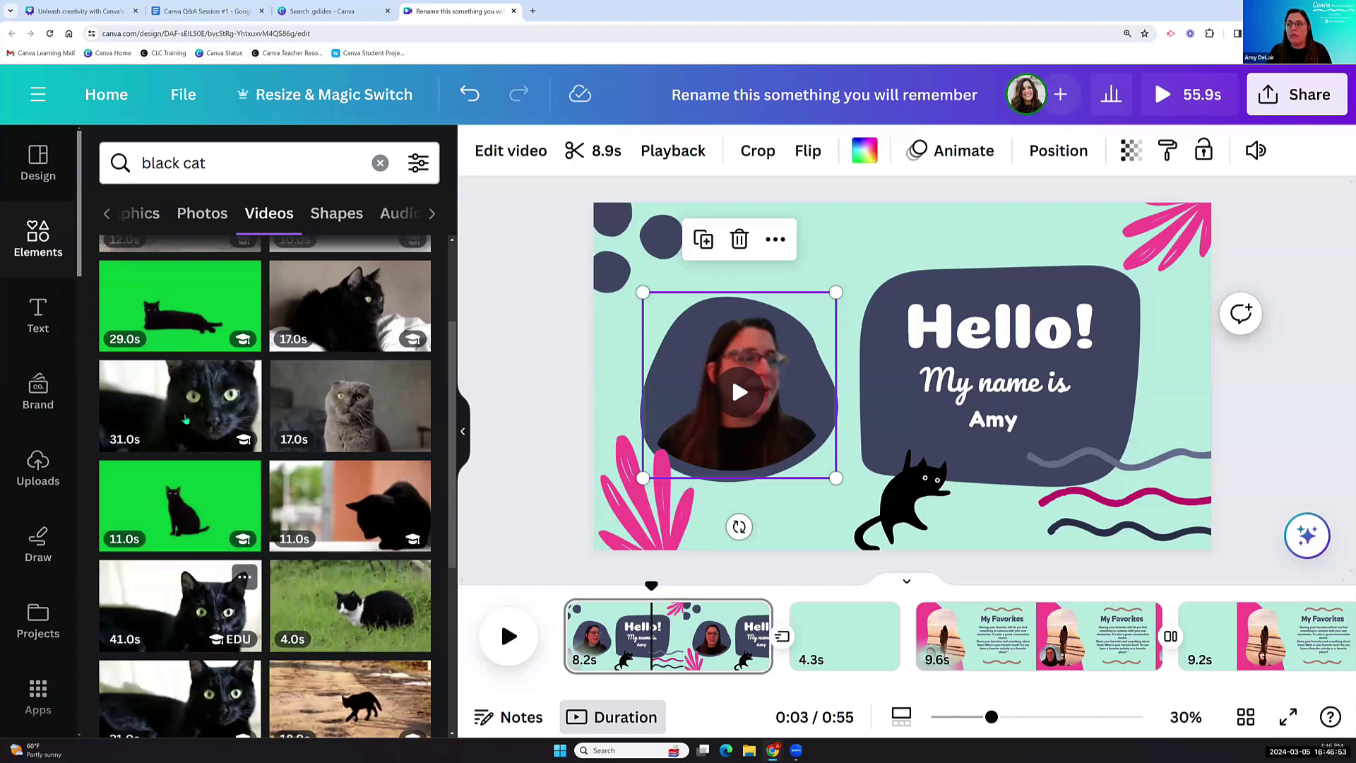
left_click(823, 636)
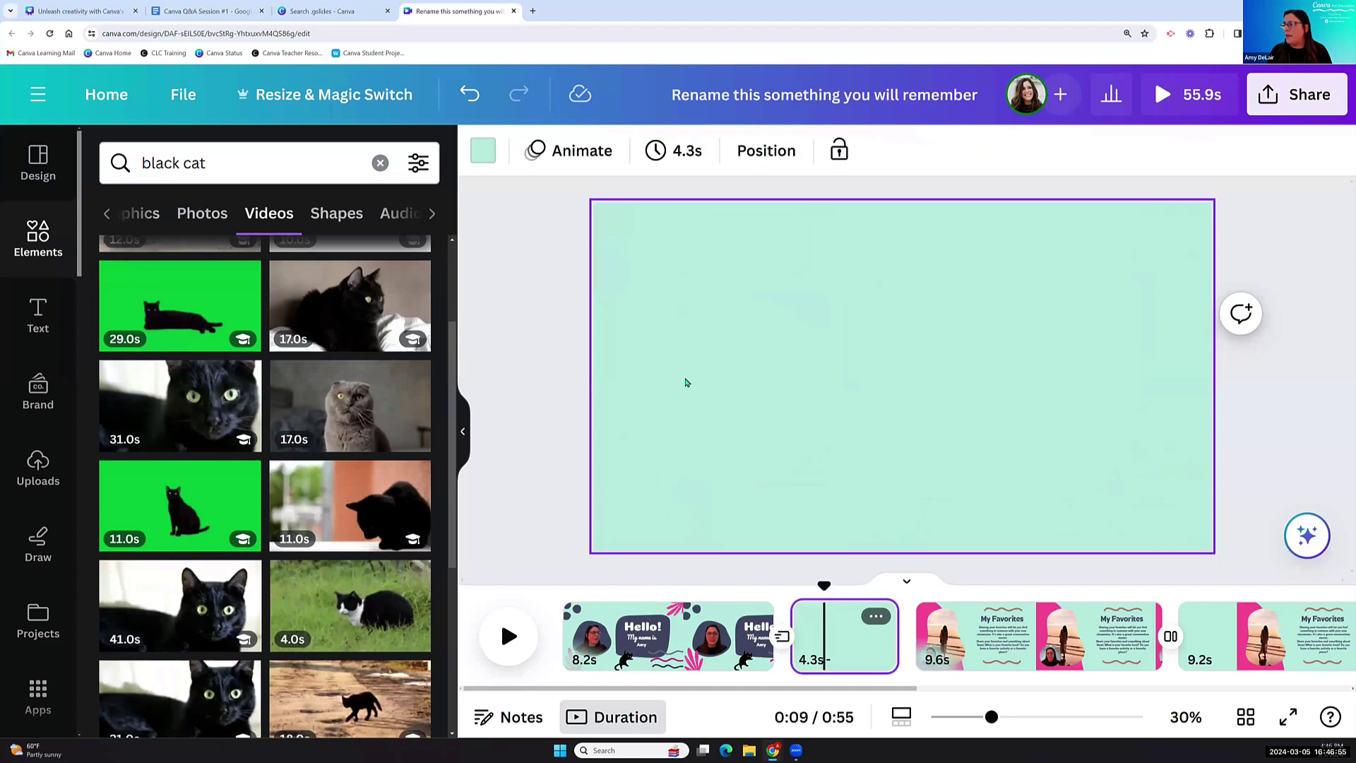
left_click(170, 407)
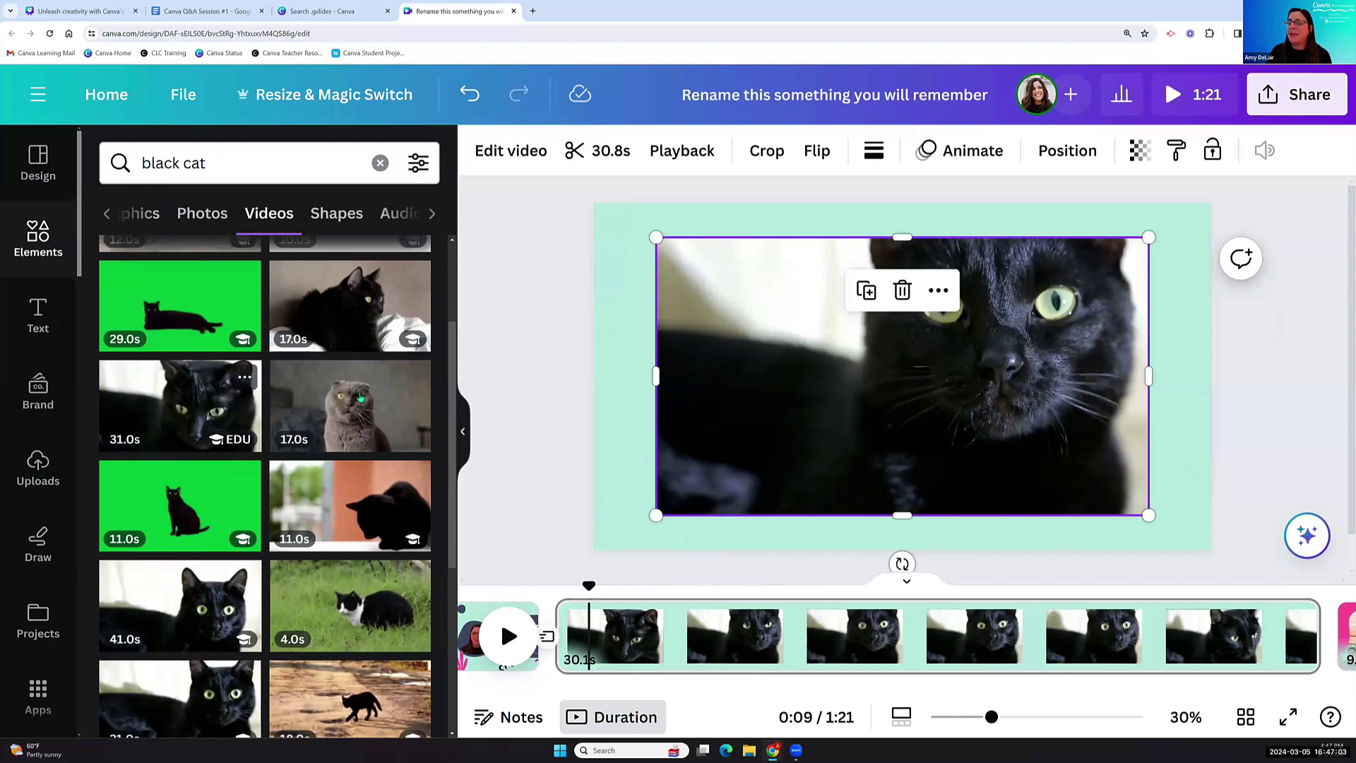
Make the black cat clip the full background of the second page.
mouse_move(669, 252)
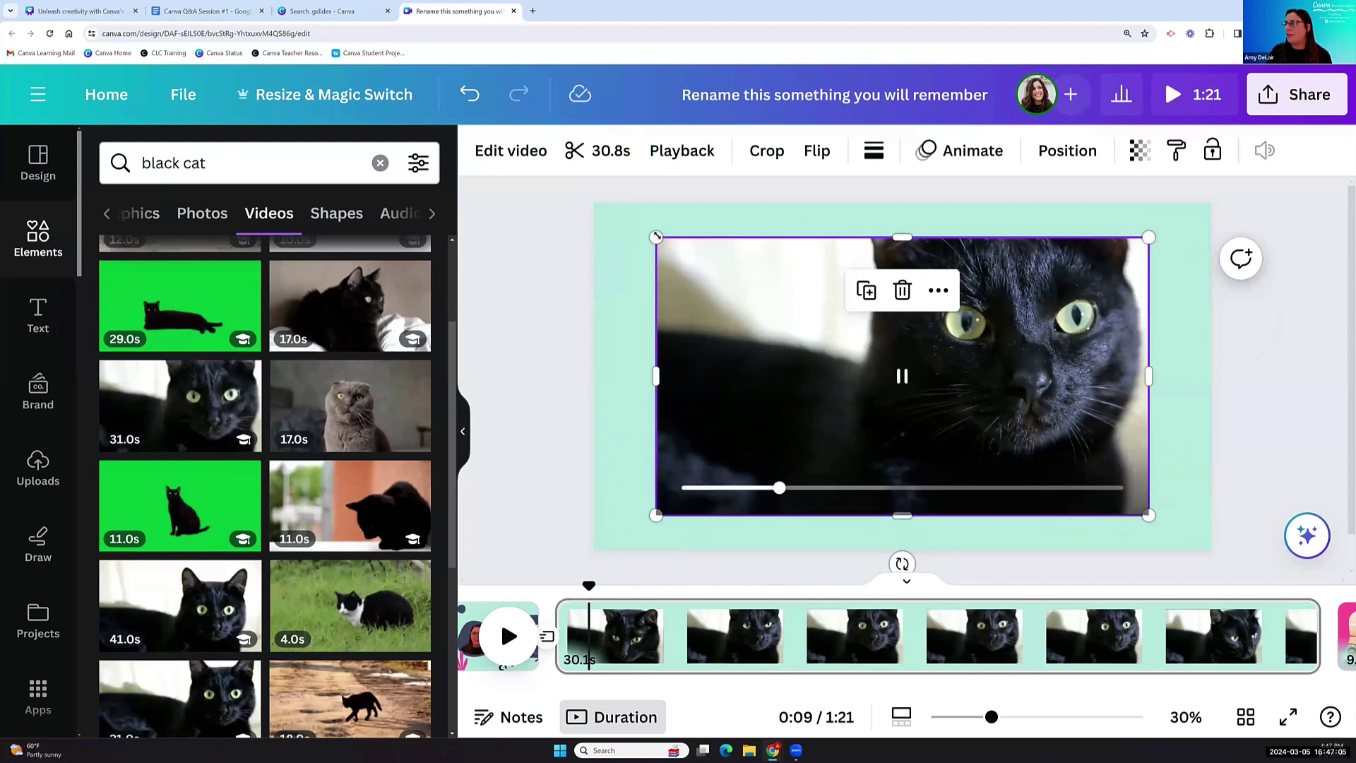
left_click(939, 292)
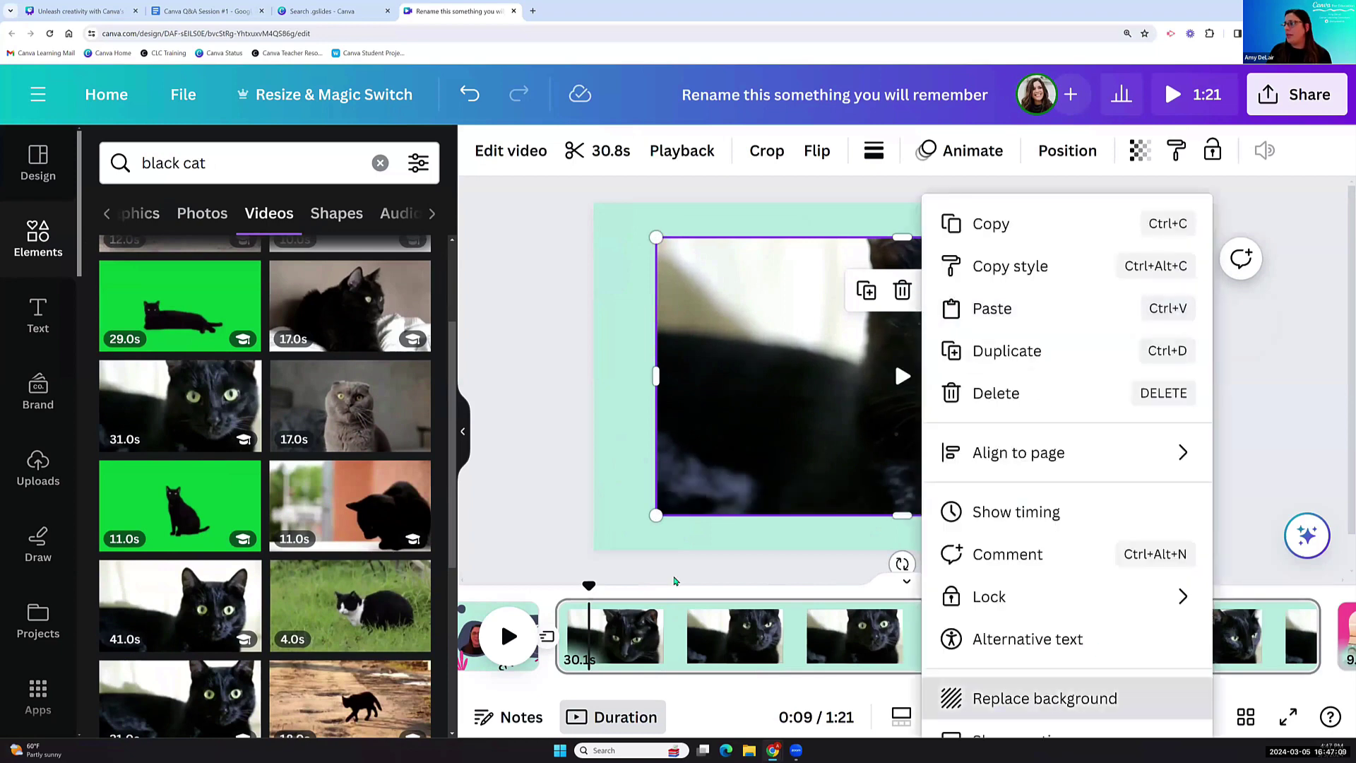
left_click(1095, 698)
left_click(776, 345)
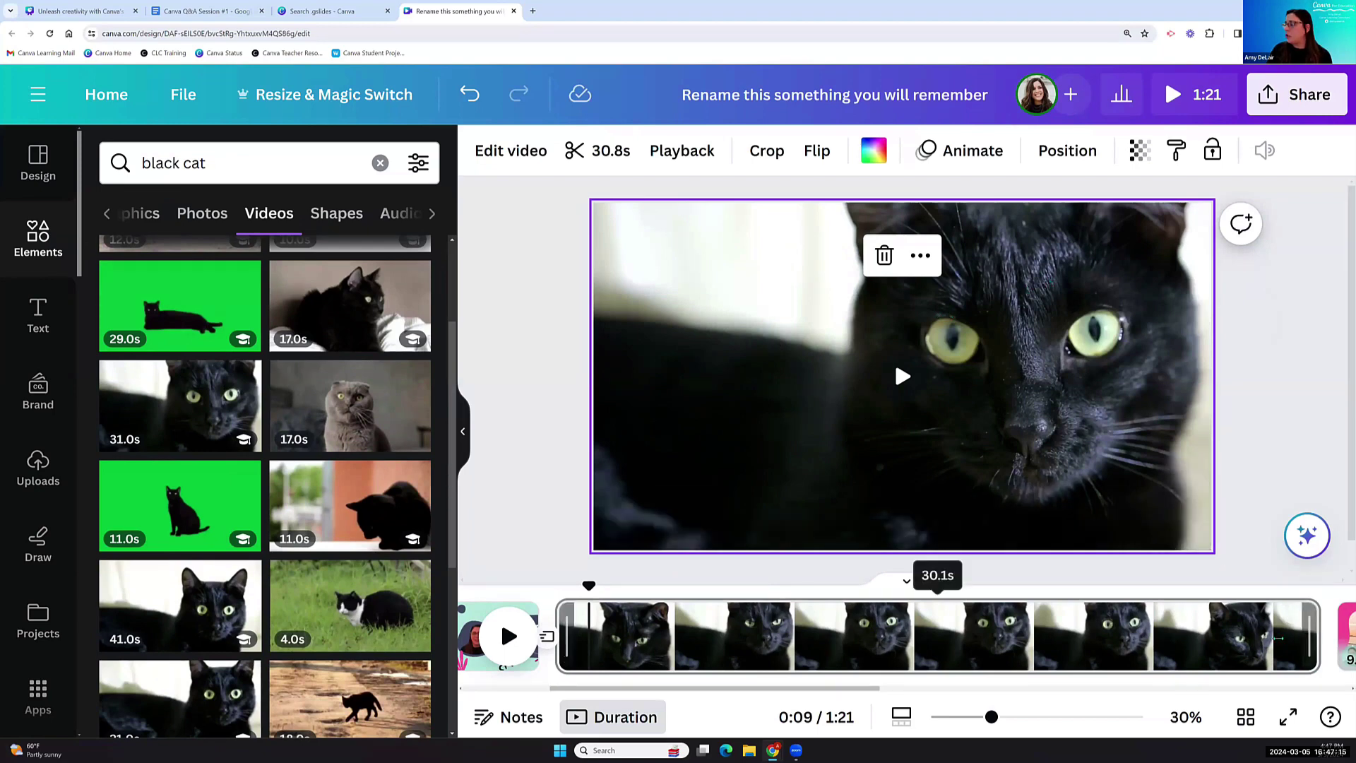
Trim the black cat page on the timeline to 5.8 seconds.
left_click_drag(1278, 638, 747, 644)
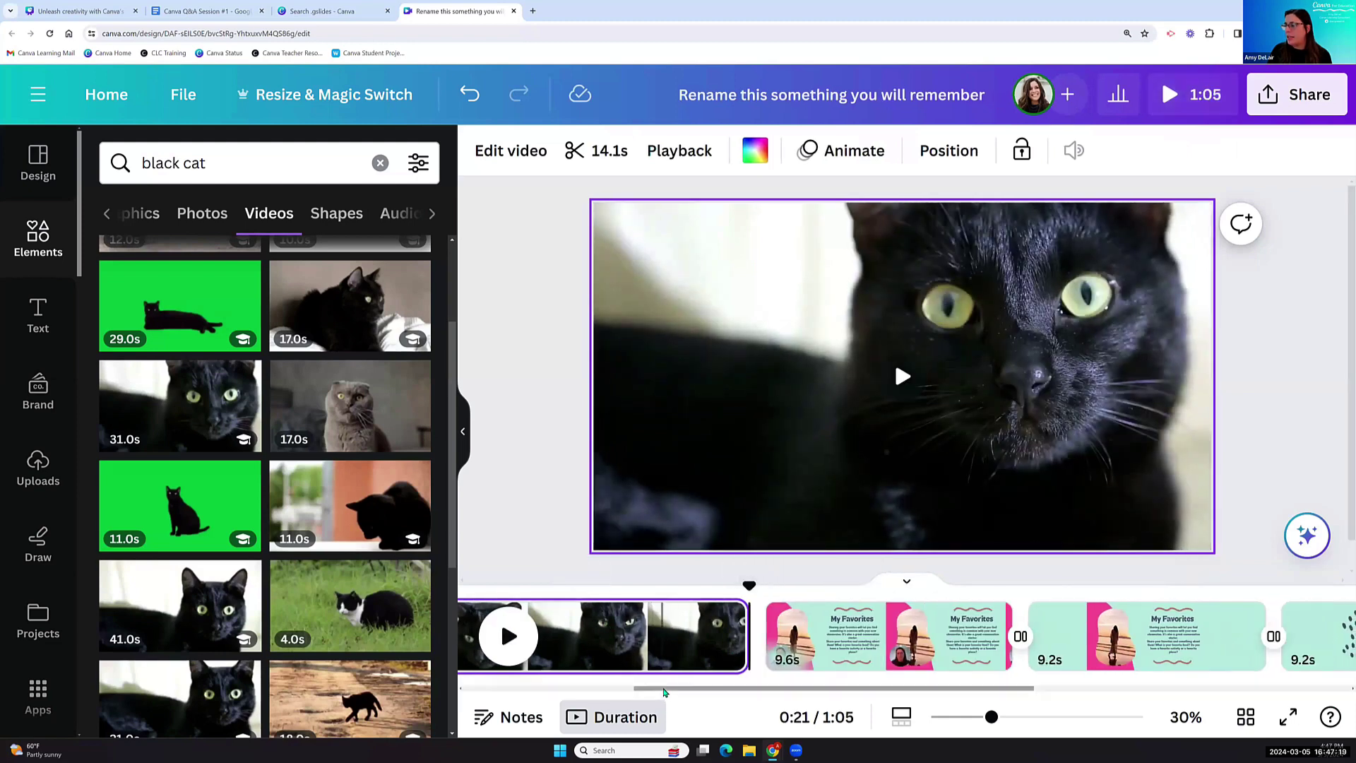
left_click_drag(664, 689, 578, 688)
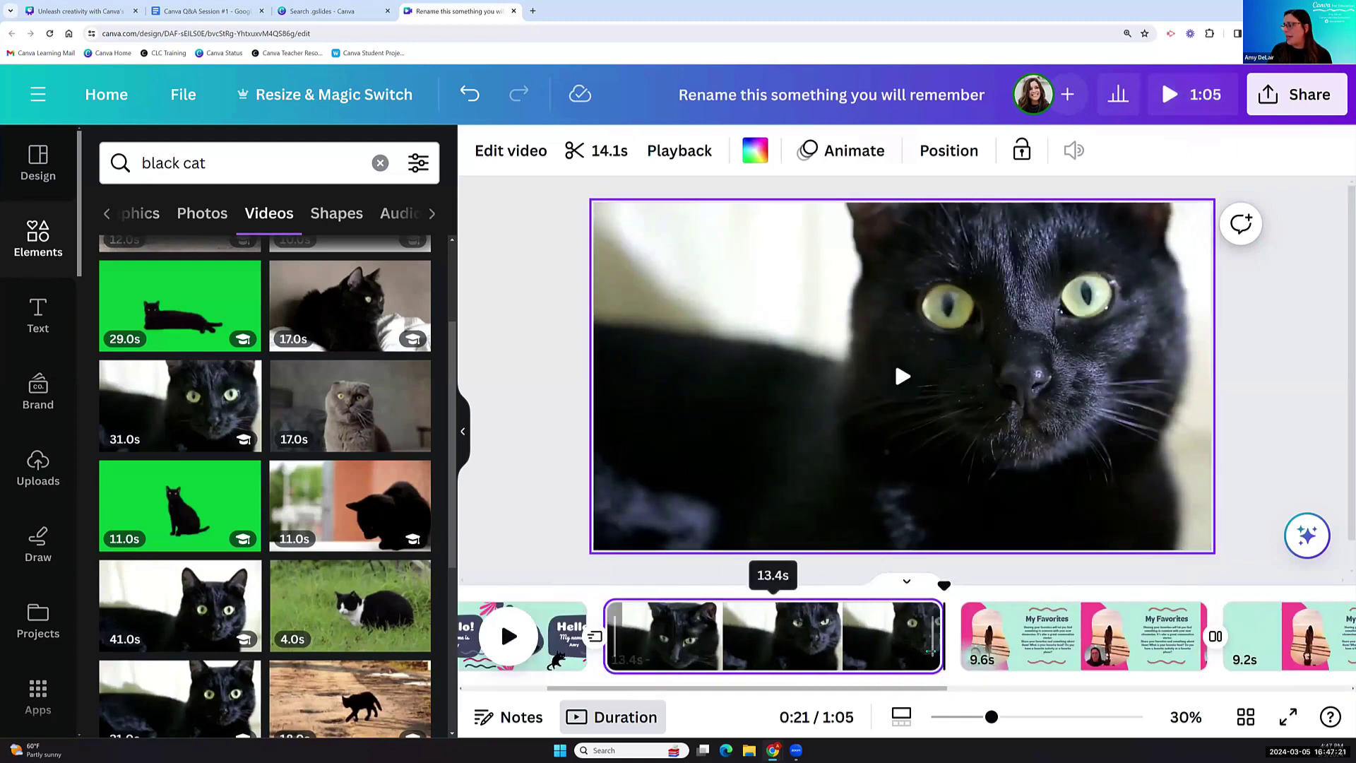
left_click_drag(931, 651, 750, 646)
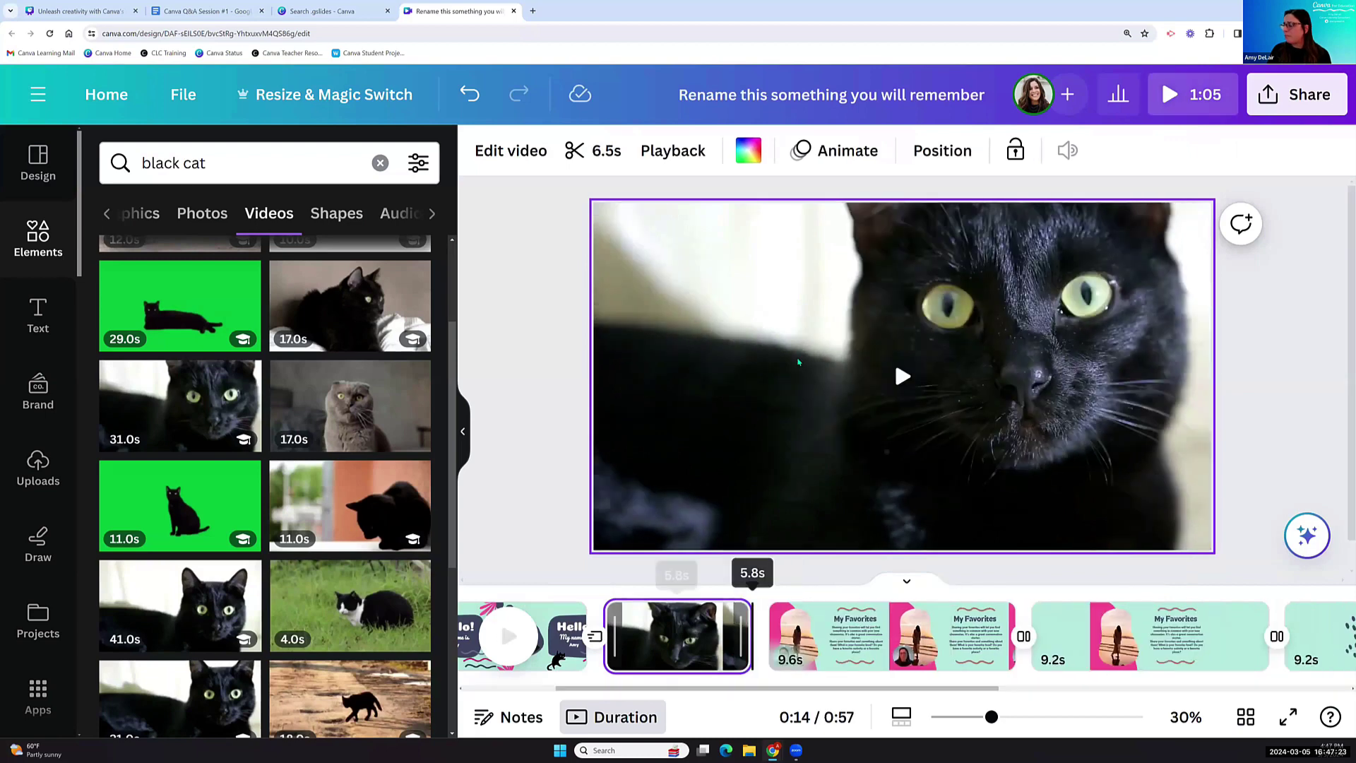
Set the black cat background video's transparency to 38 and the background colour behind it to white.
left_click(811, 271)
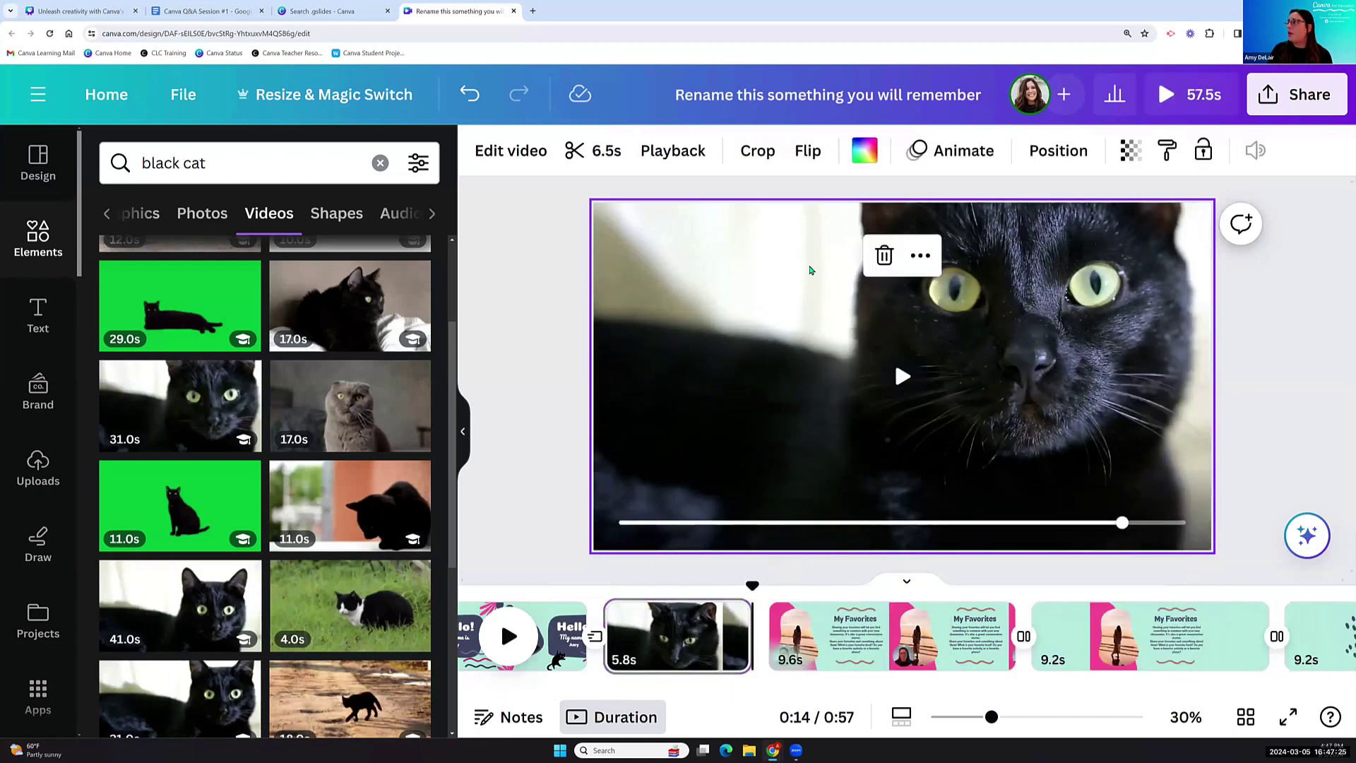
left_click(1130, 150)
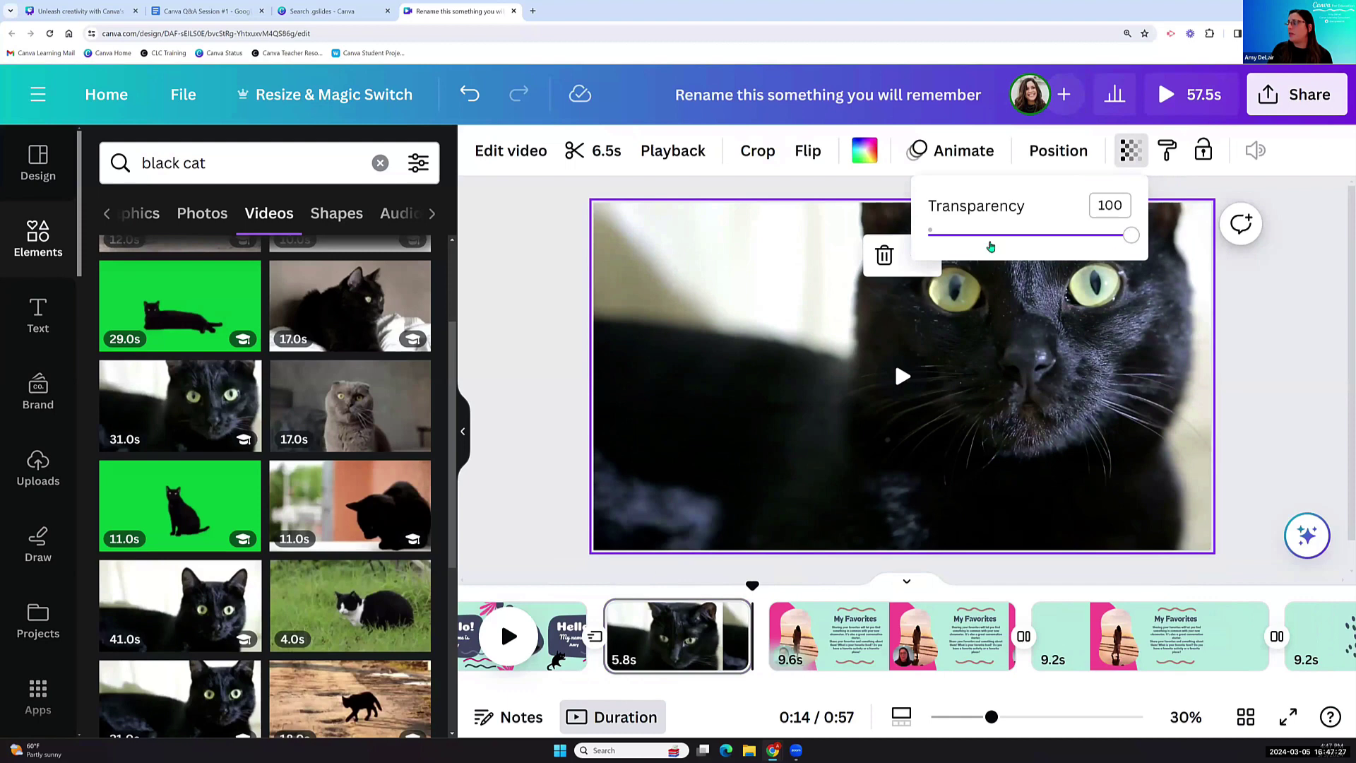
mouse_move(991, 246)
left_mouse_down()
mouse_move(969, 244)
mouse_move(1006, 250)
left_mouse_up()
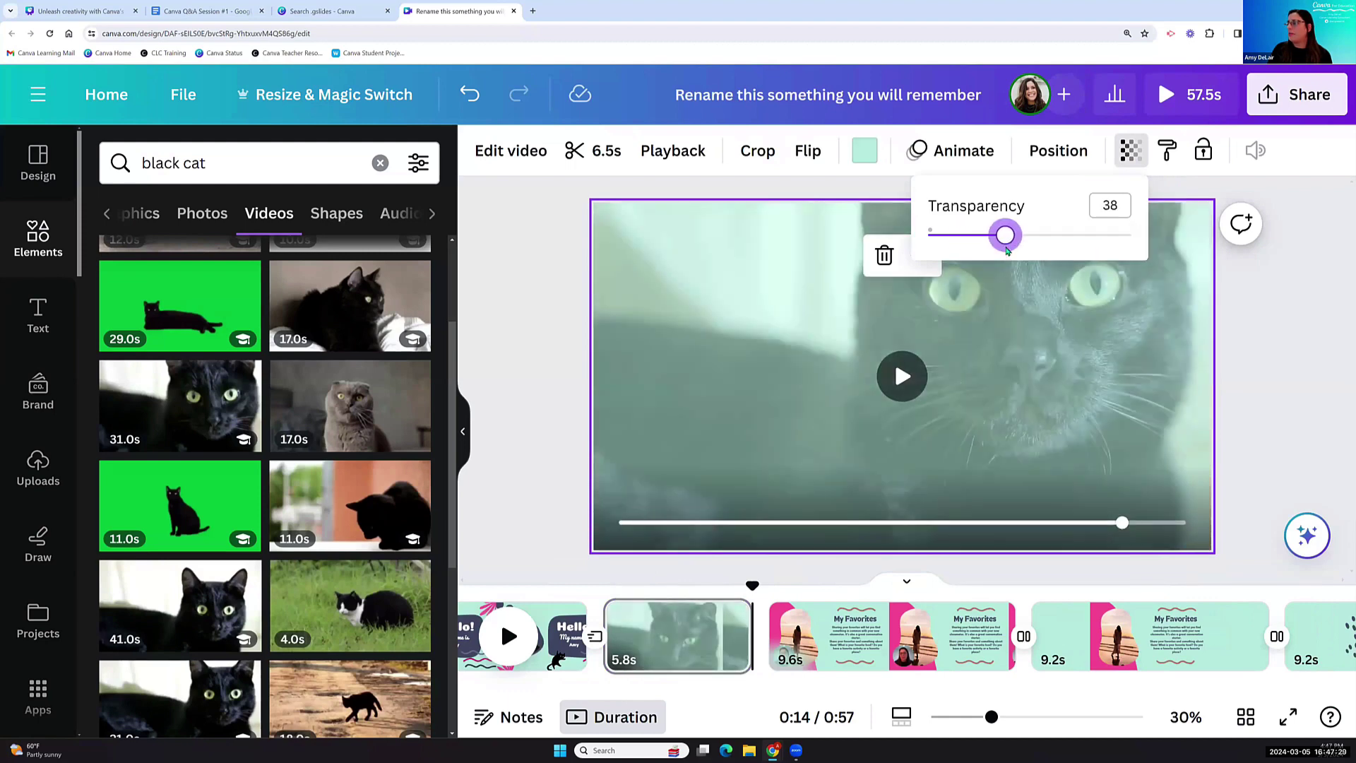
left_click(865, 151)
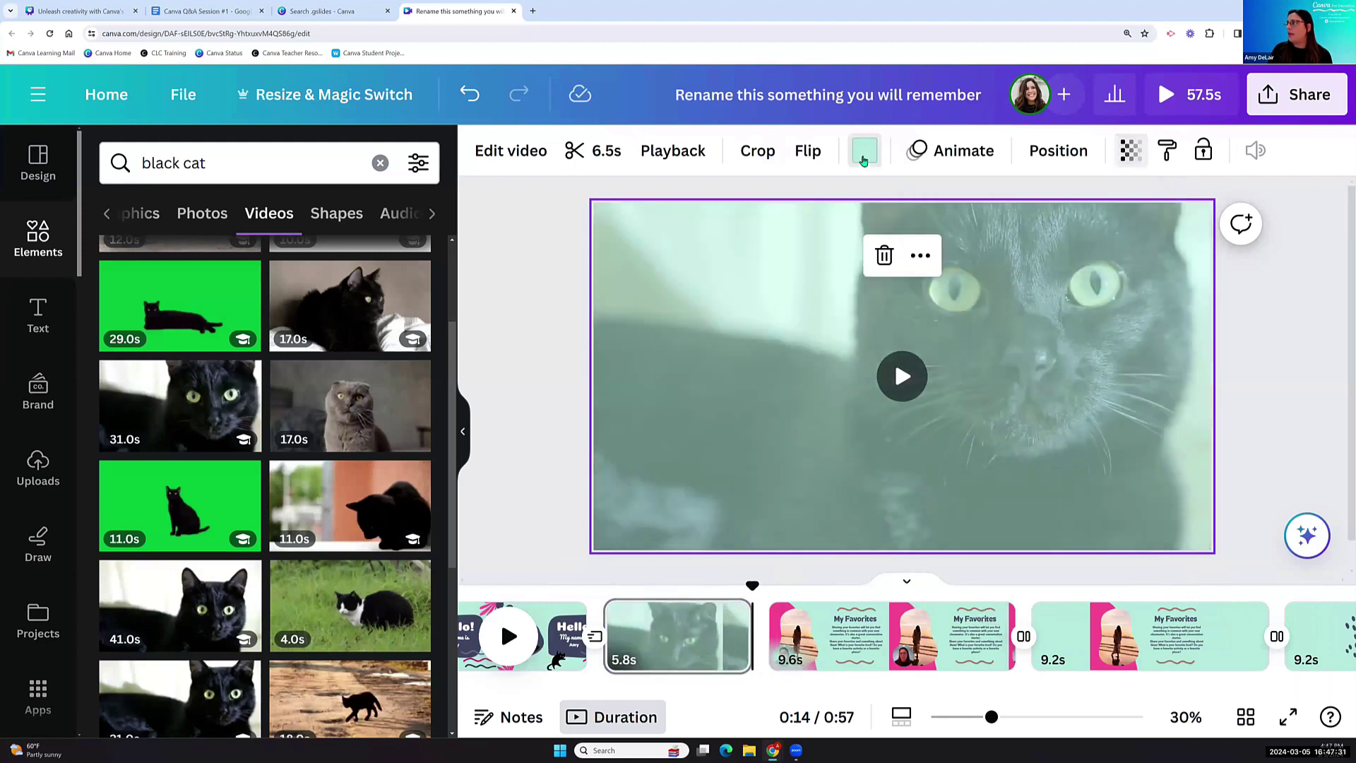
left_click(292, 338)
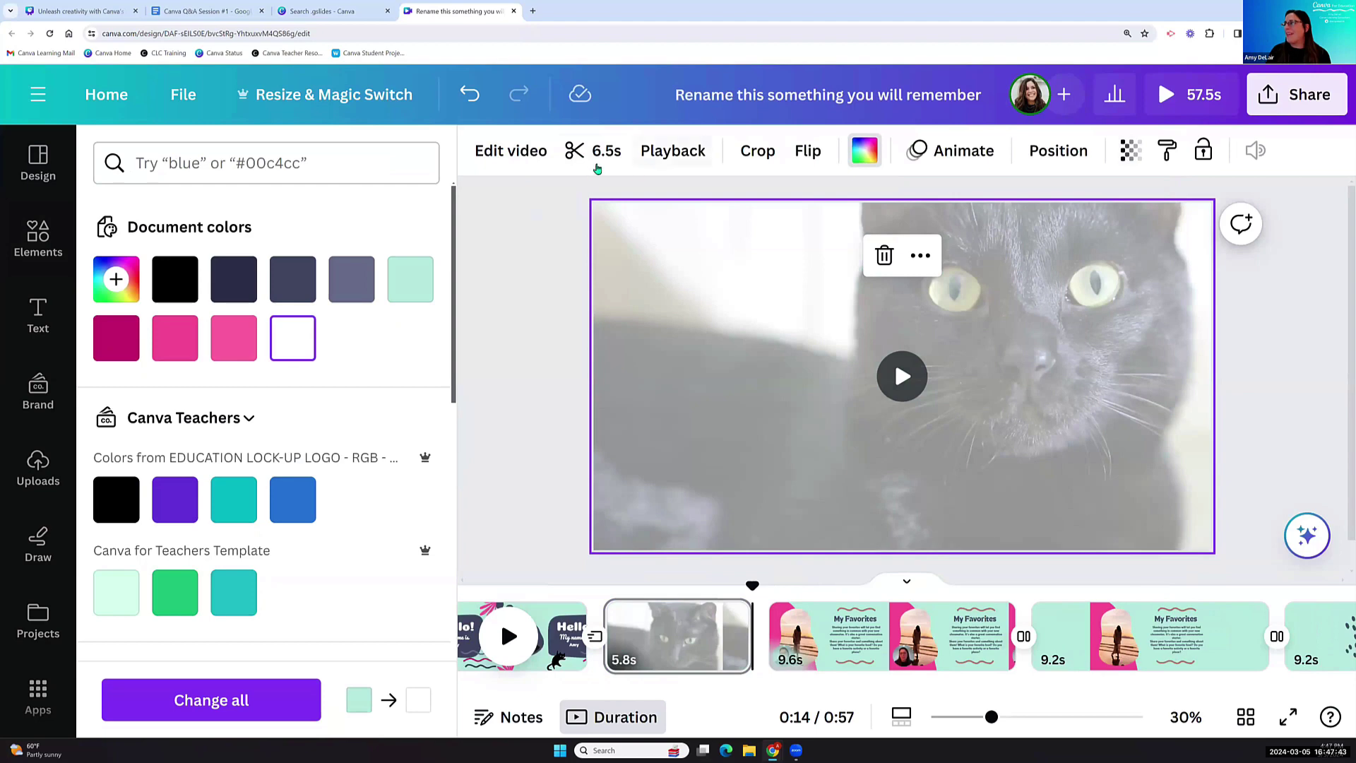
Review the black cat video's effects and trimming options, pausing the preview and leaving the trim as it is.
left_click(37, 244)
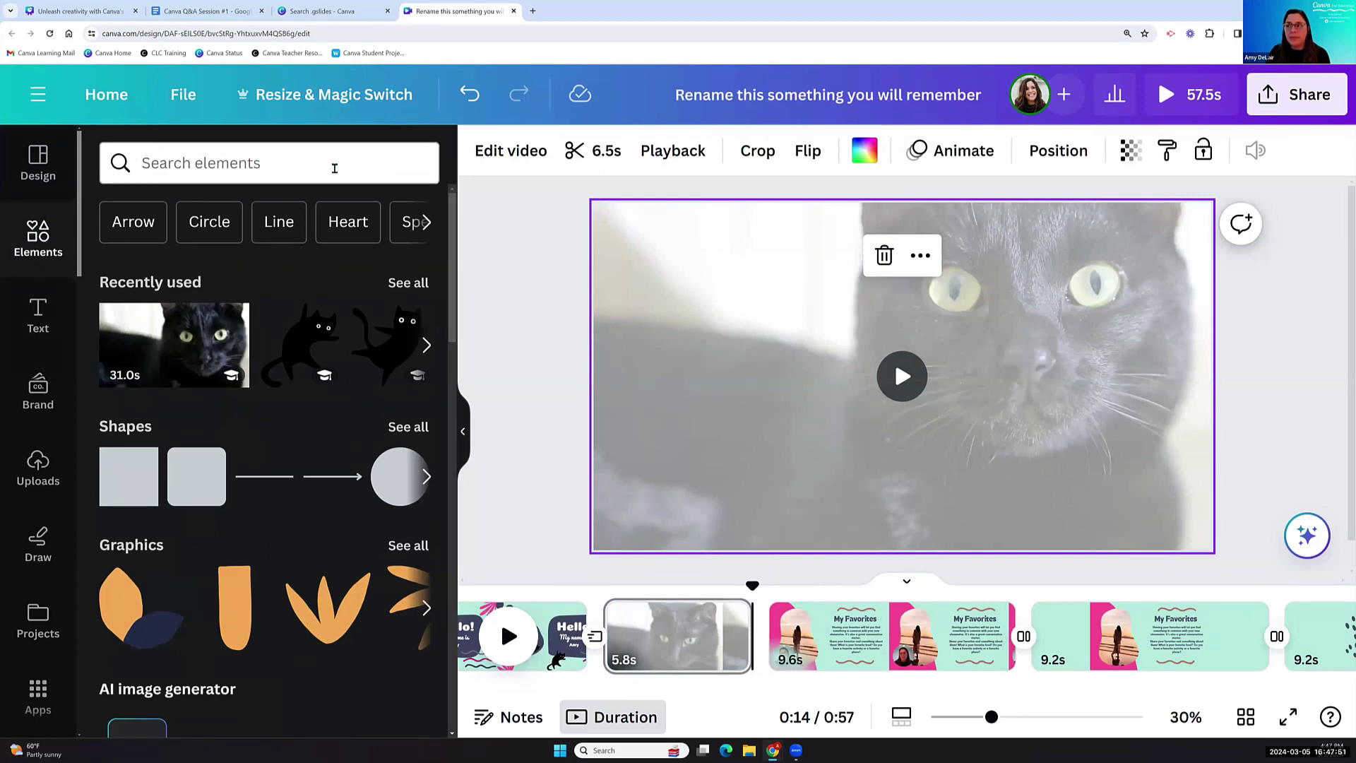
mouse_move(147, 363)
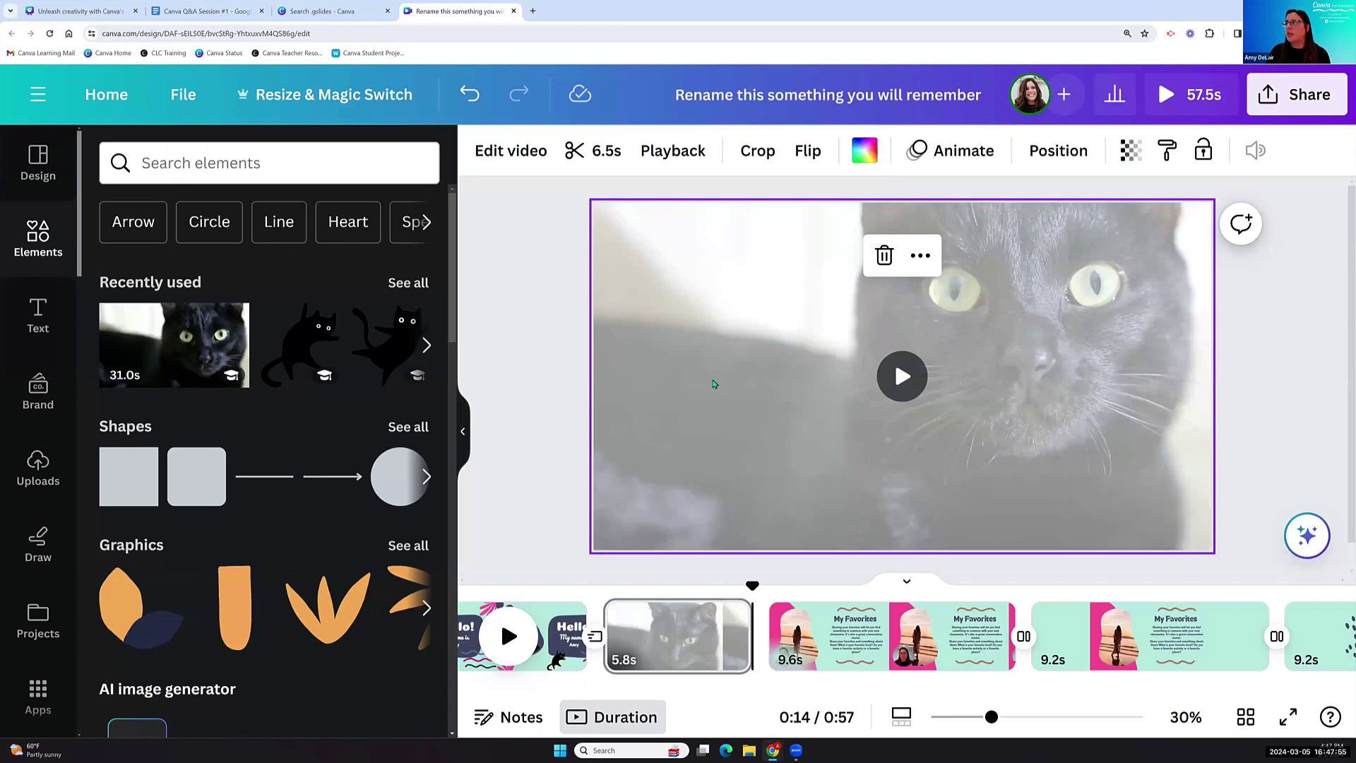
mouse_move(762, 362)
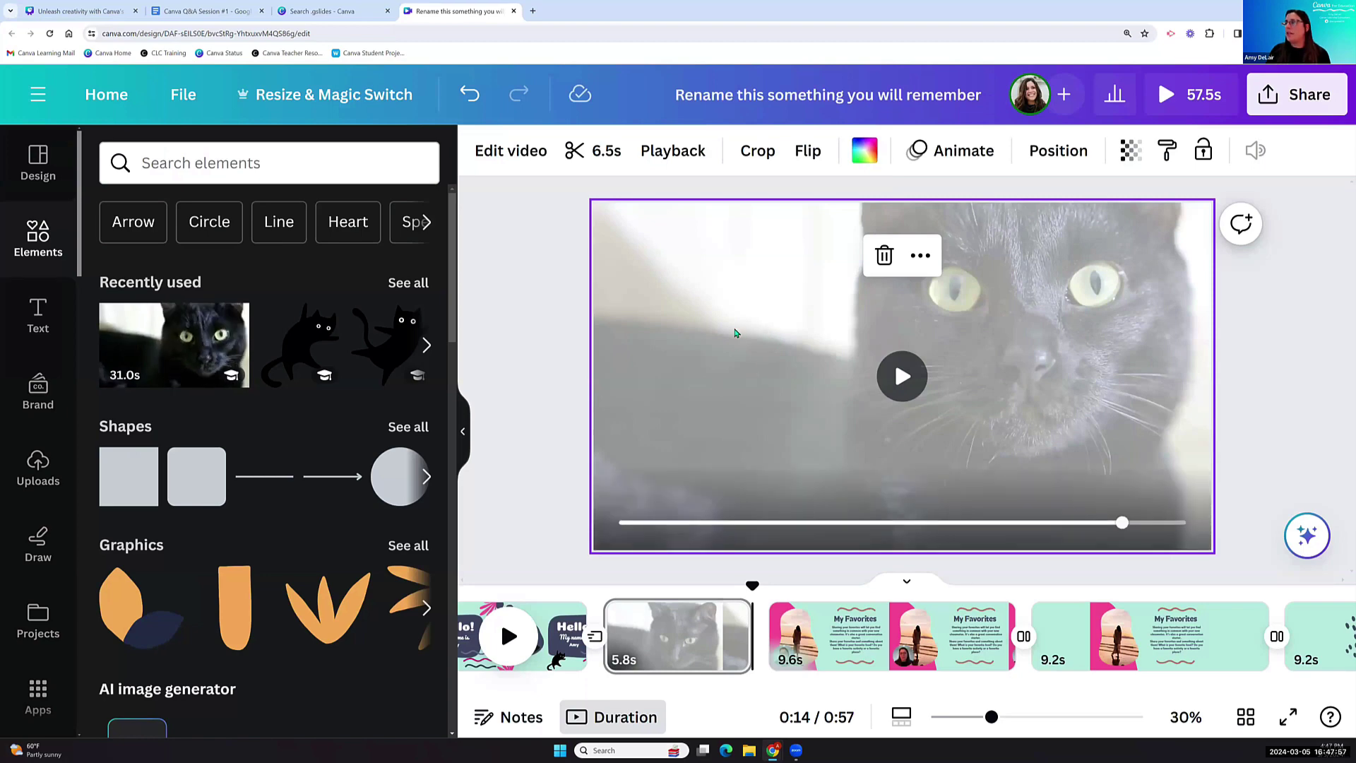
left_click(494, 162)
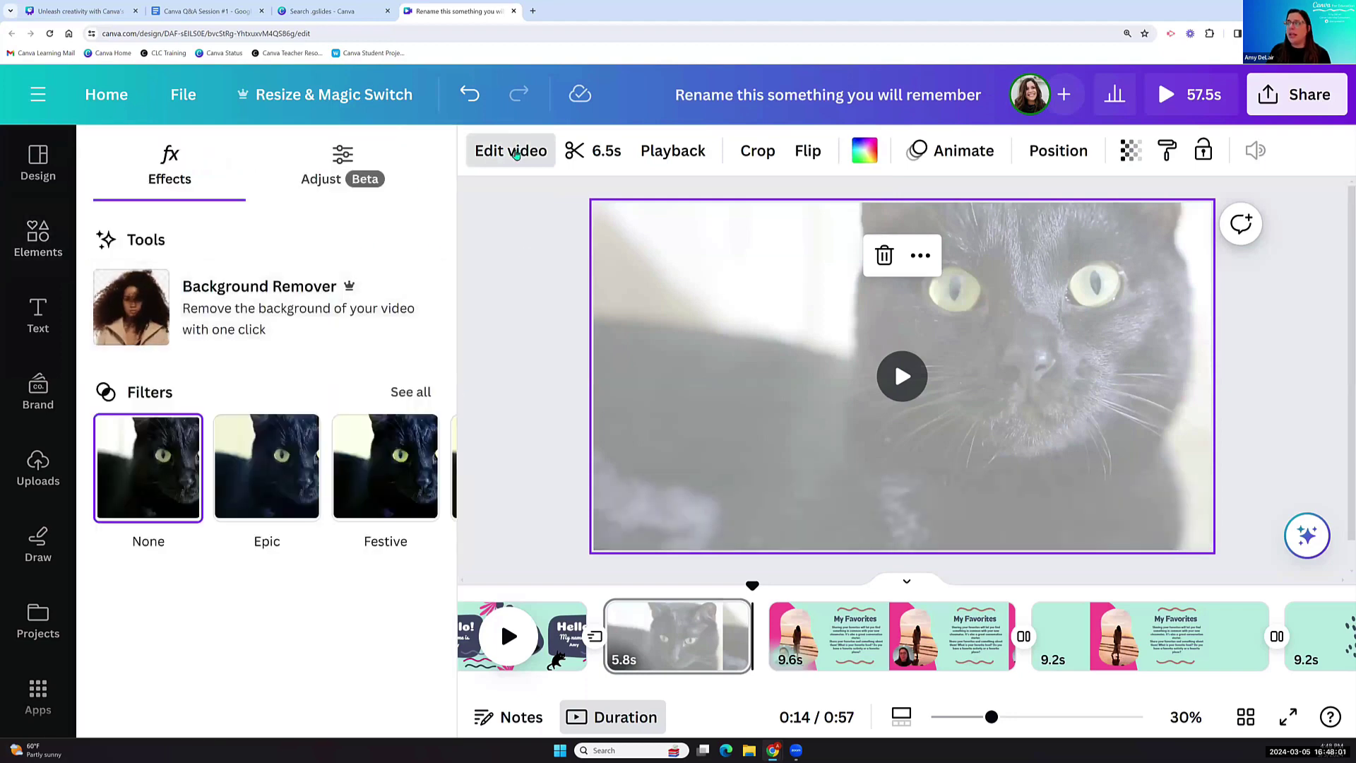
left_click(576, 151)
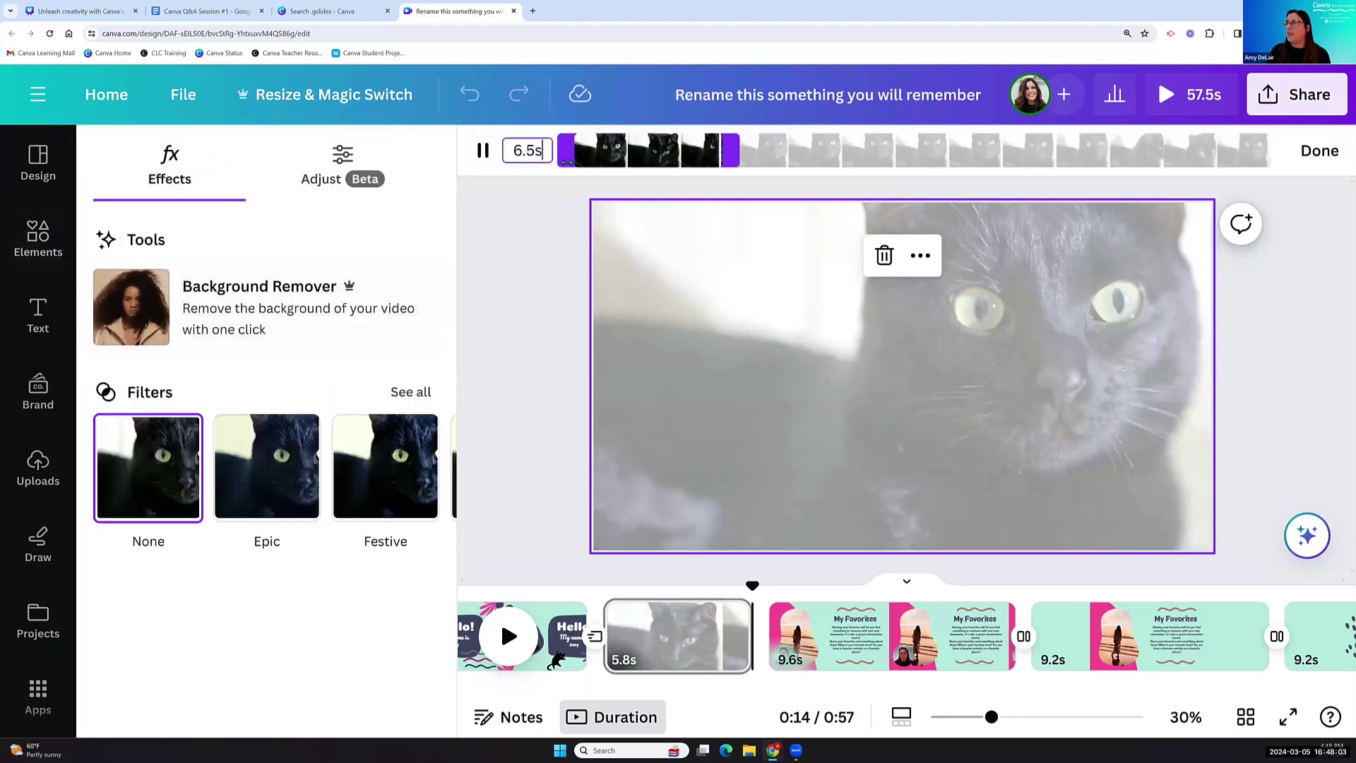
left_click(483, 151)
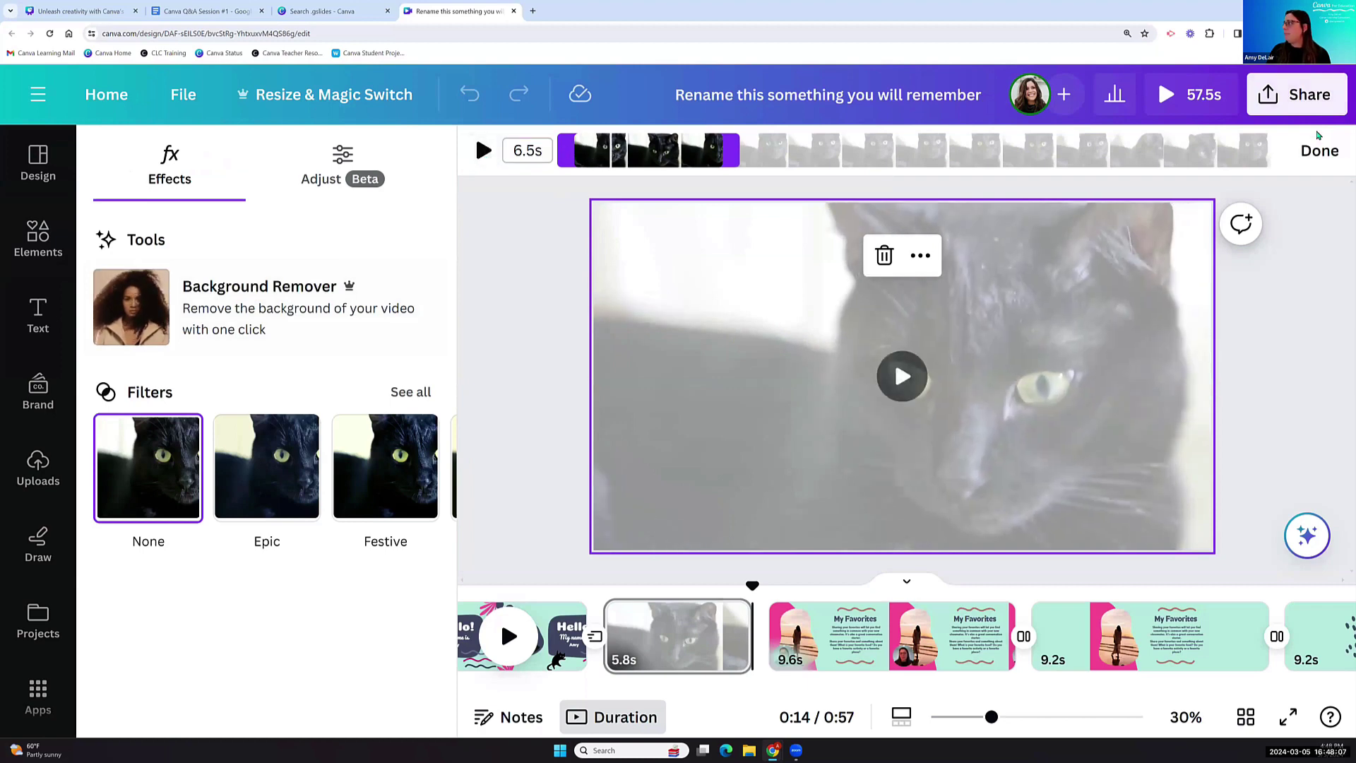
left_click(1063, 181)
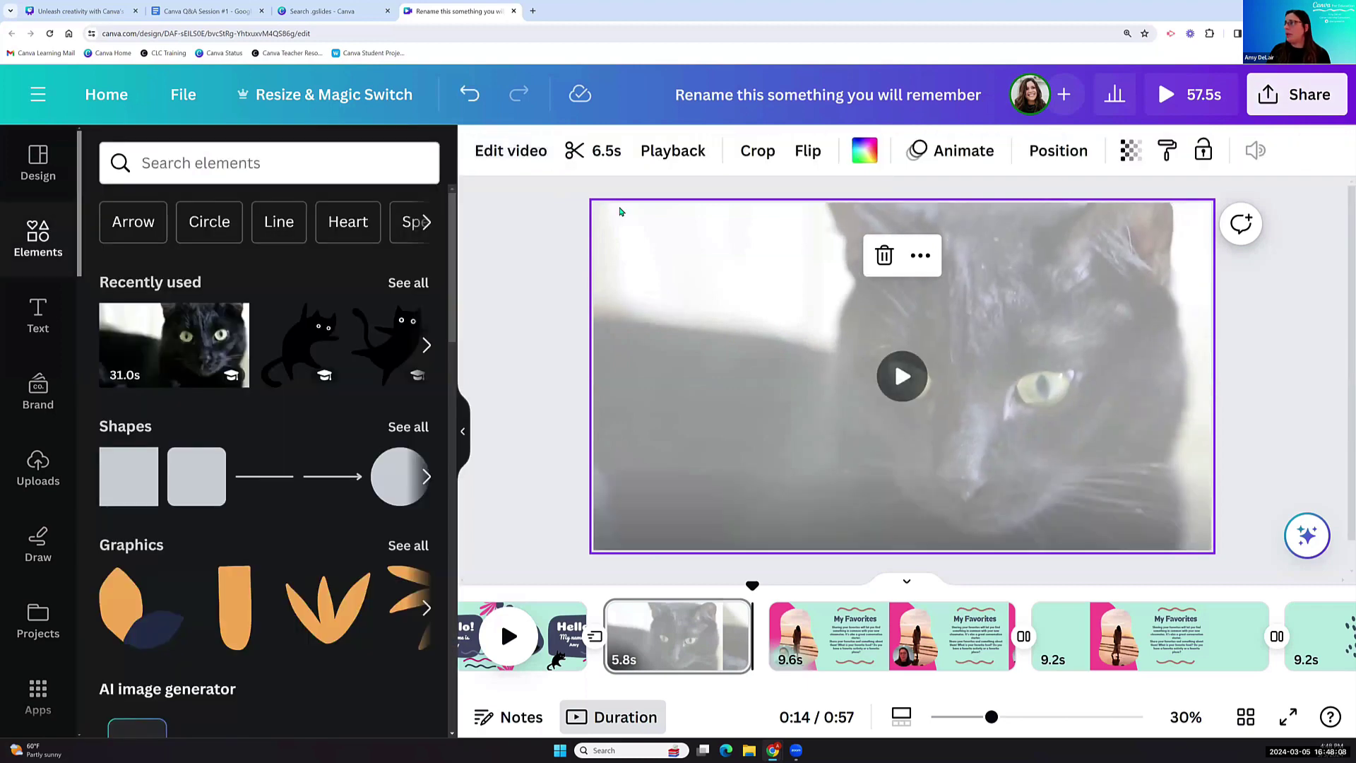
Slow the black cat video's playback speed to 0.5 and switch play on repeat on and back off.
left_click(674, 153)
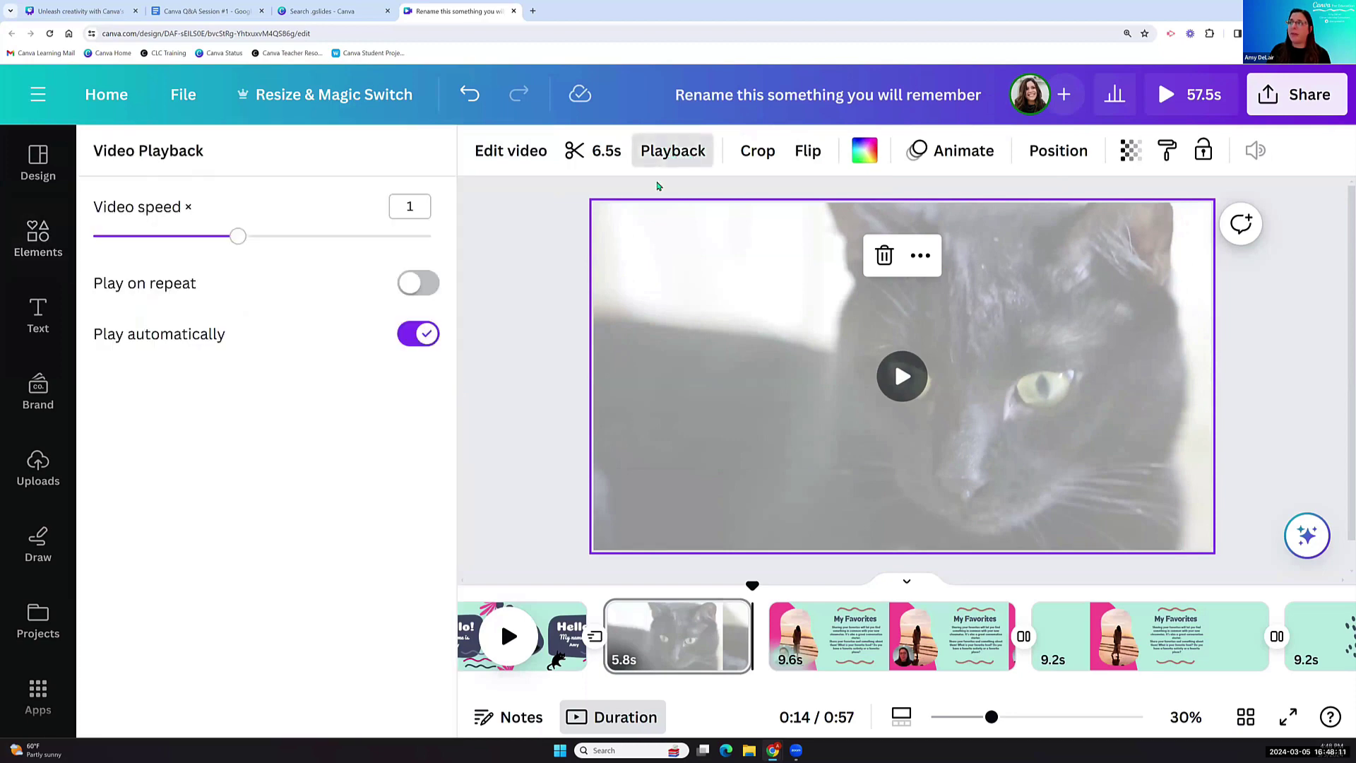
left_click_drag(238, 242, 382, 236)
left_click_drag(290, 244, 158, 251)
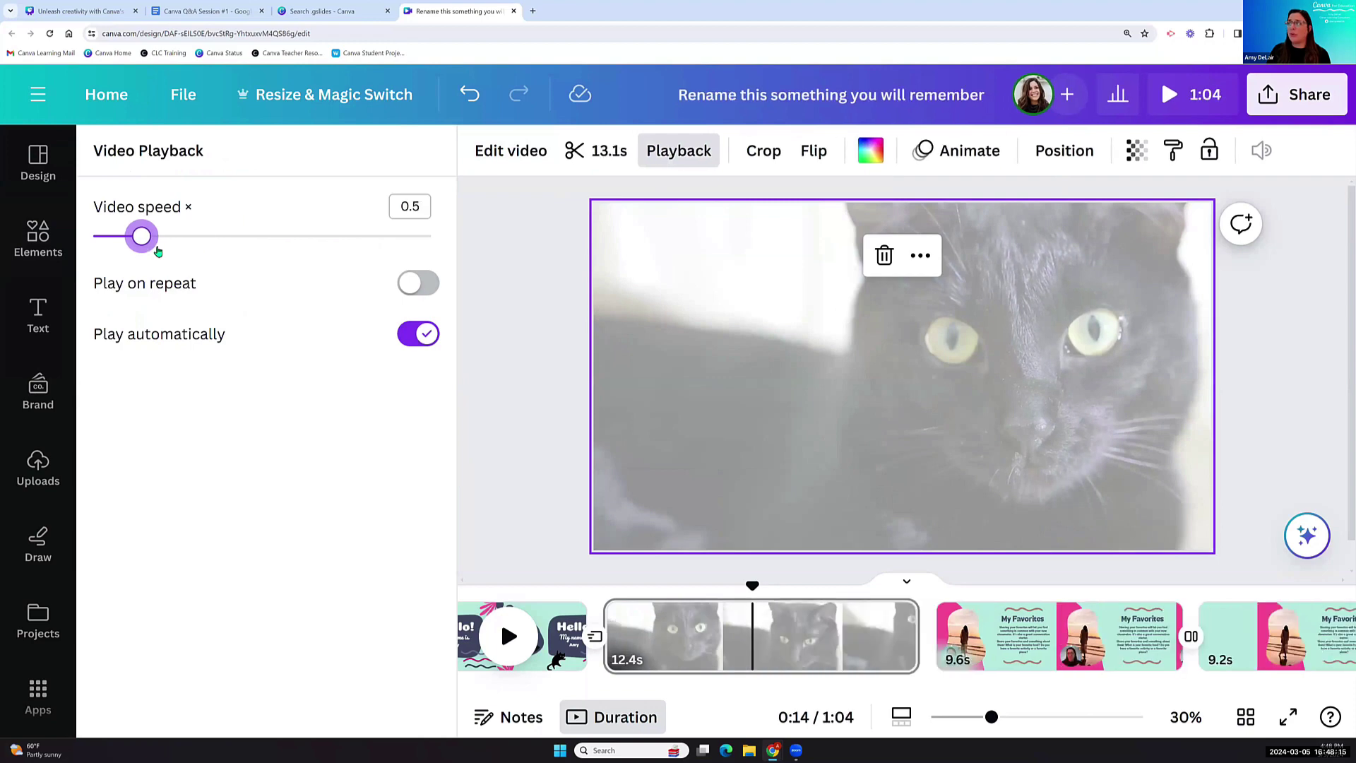
left_click(233, 239)
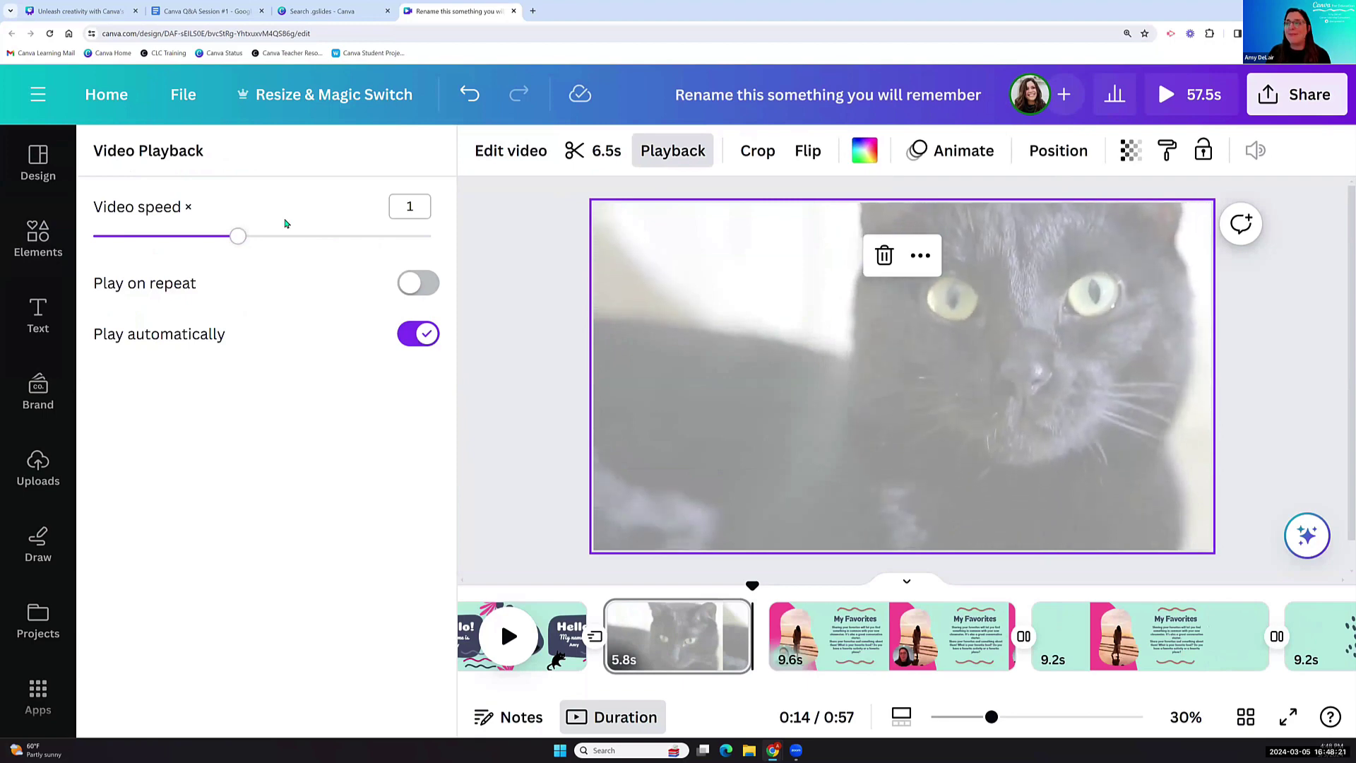
left_click_drag(238, 239, 147, 242)
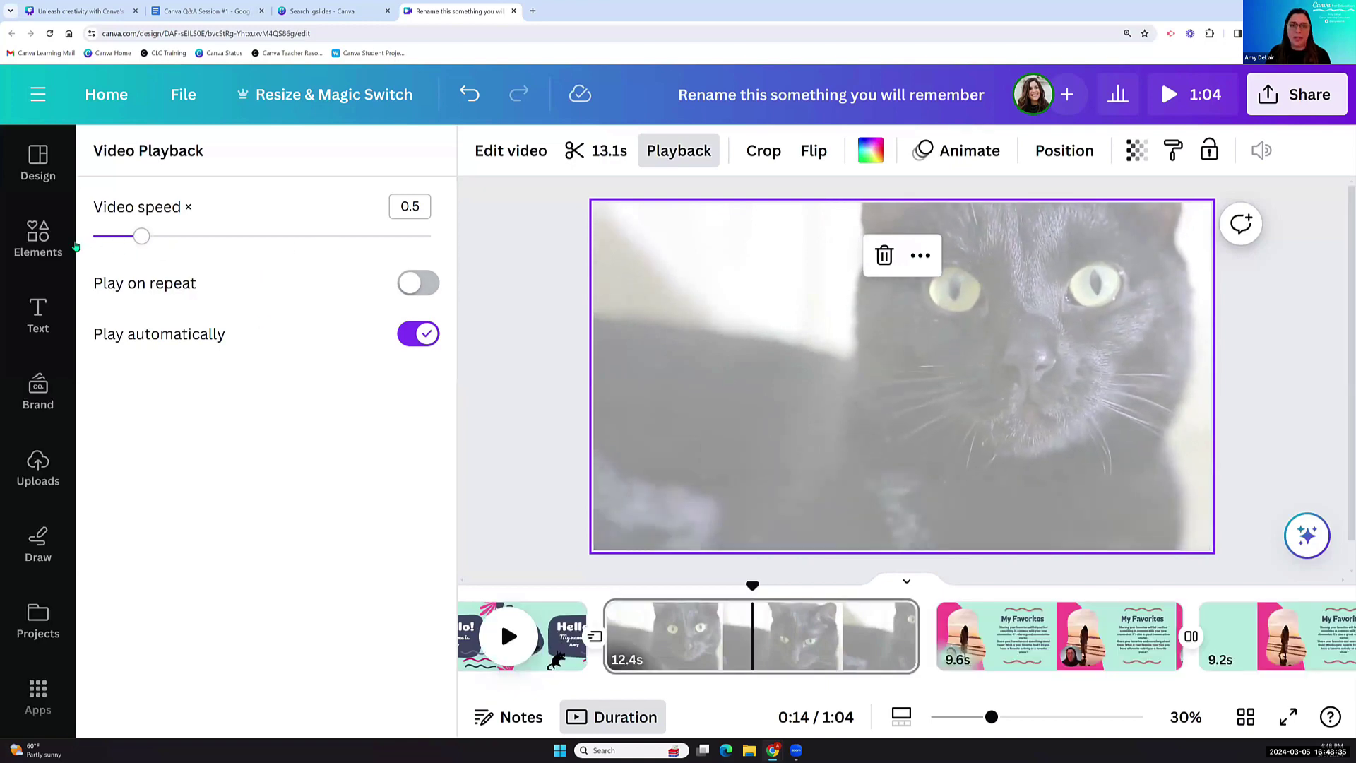
left_click(416, 283)
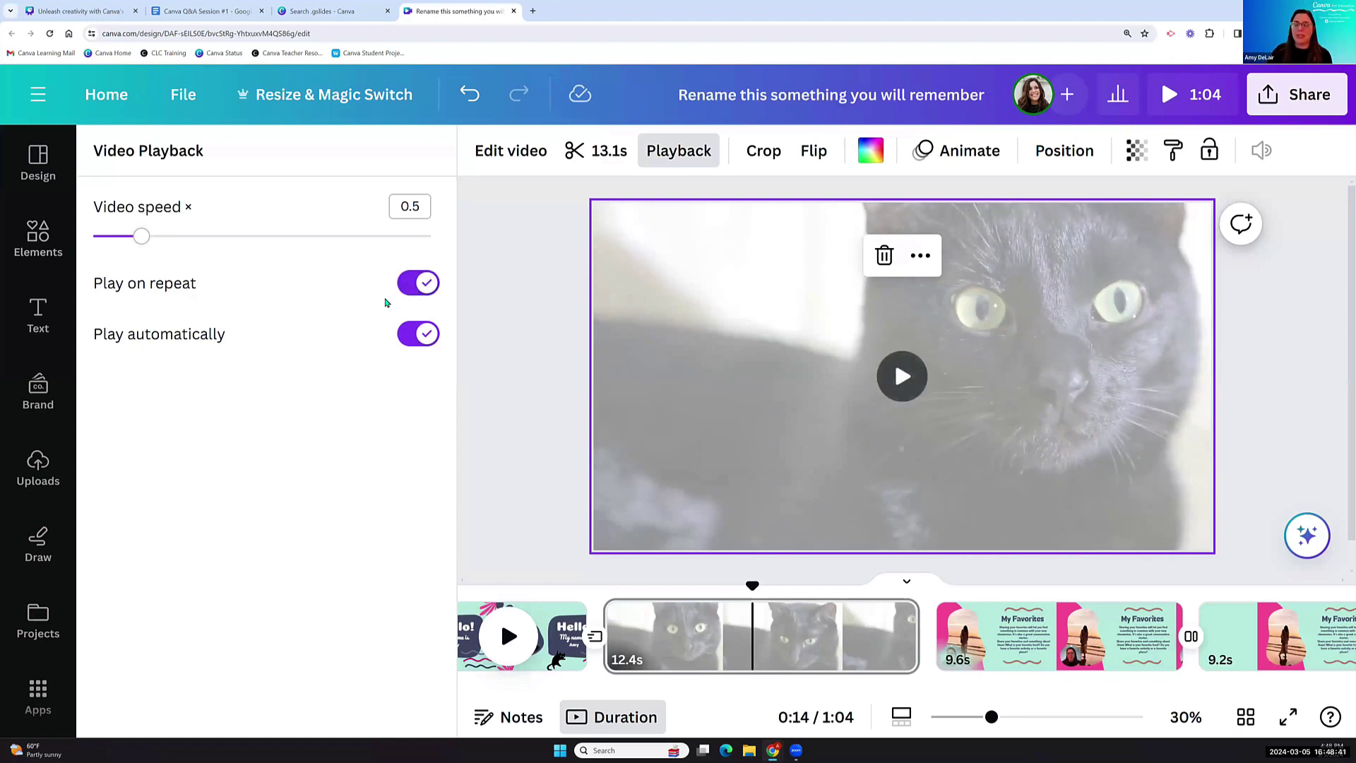
left_click(435, 285)
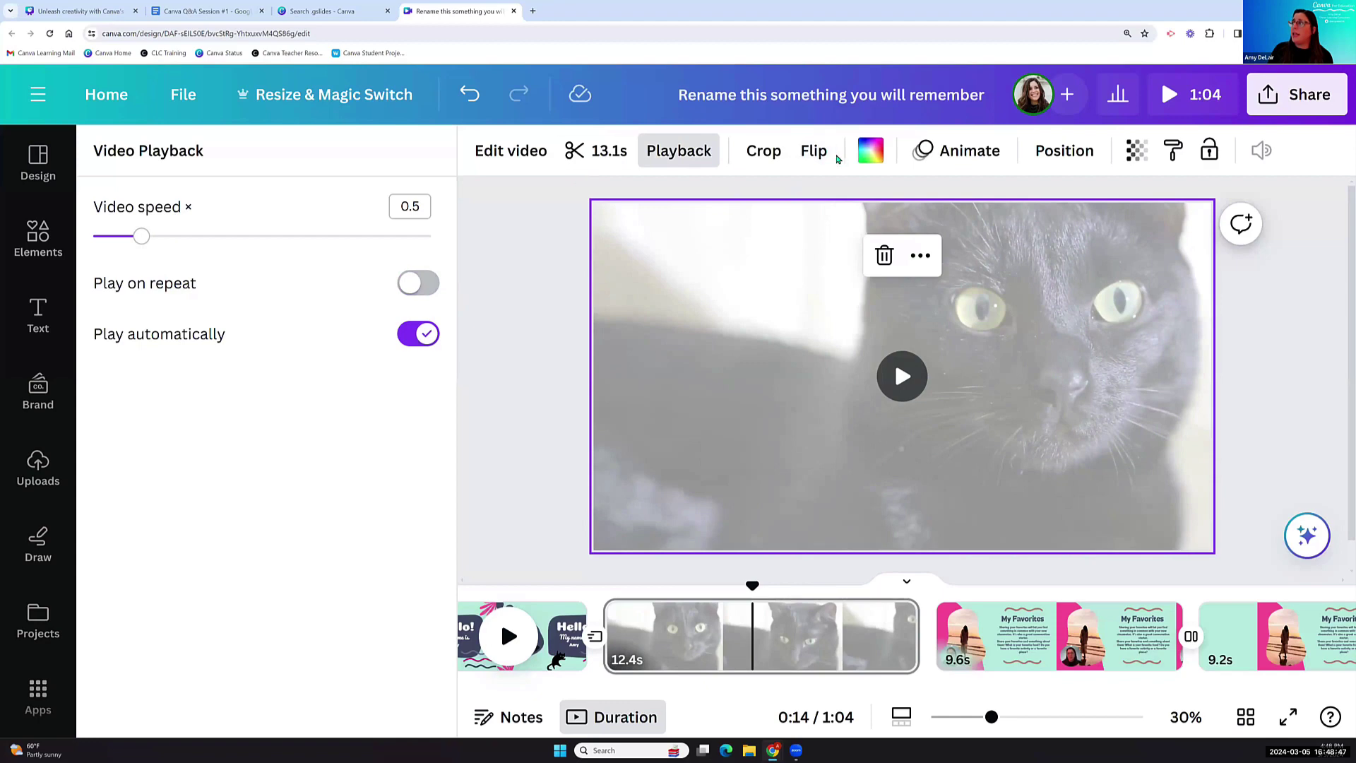
Flip the black cat background video horizontally.
left_click(811, 154)
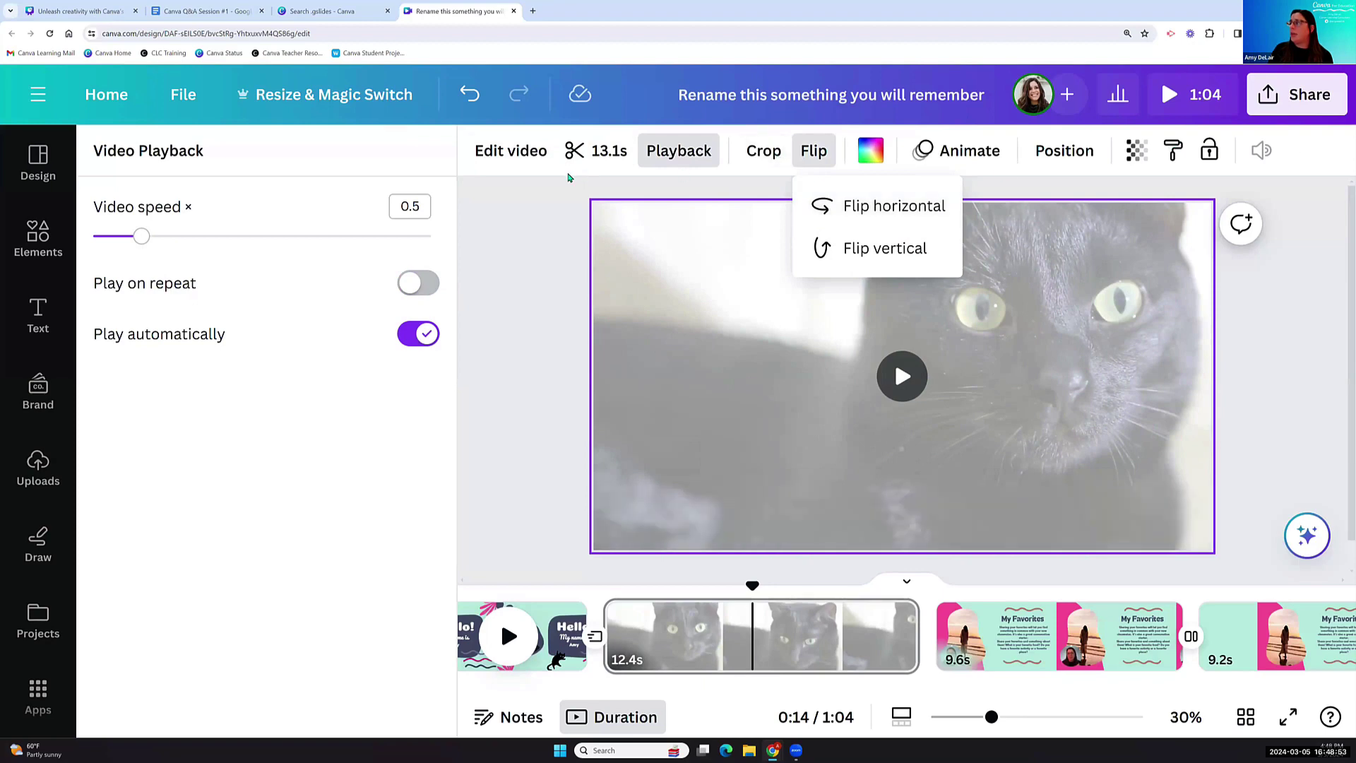
left_click(876, 211)
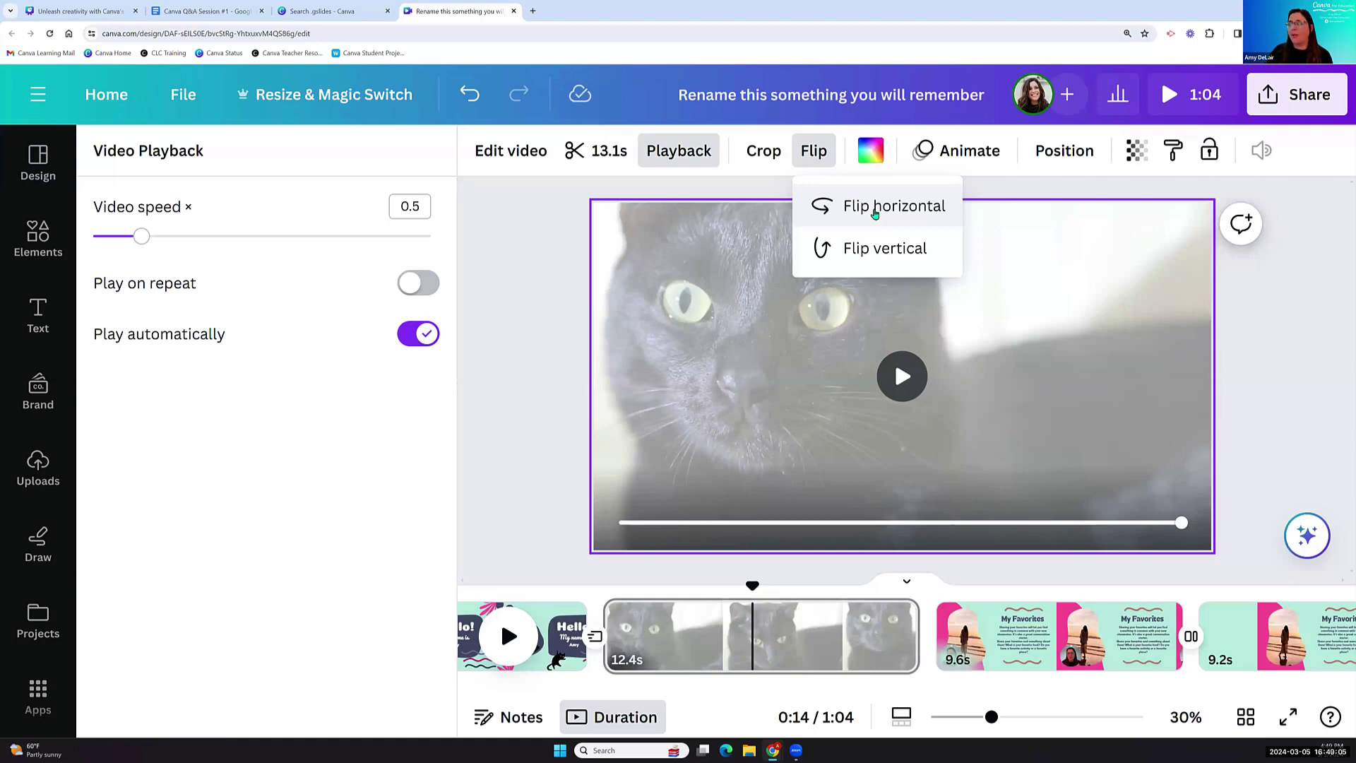
key("Escape")
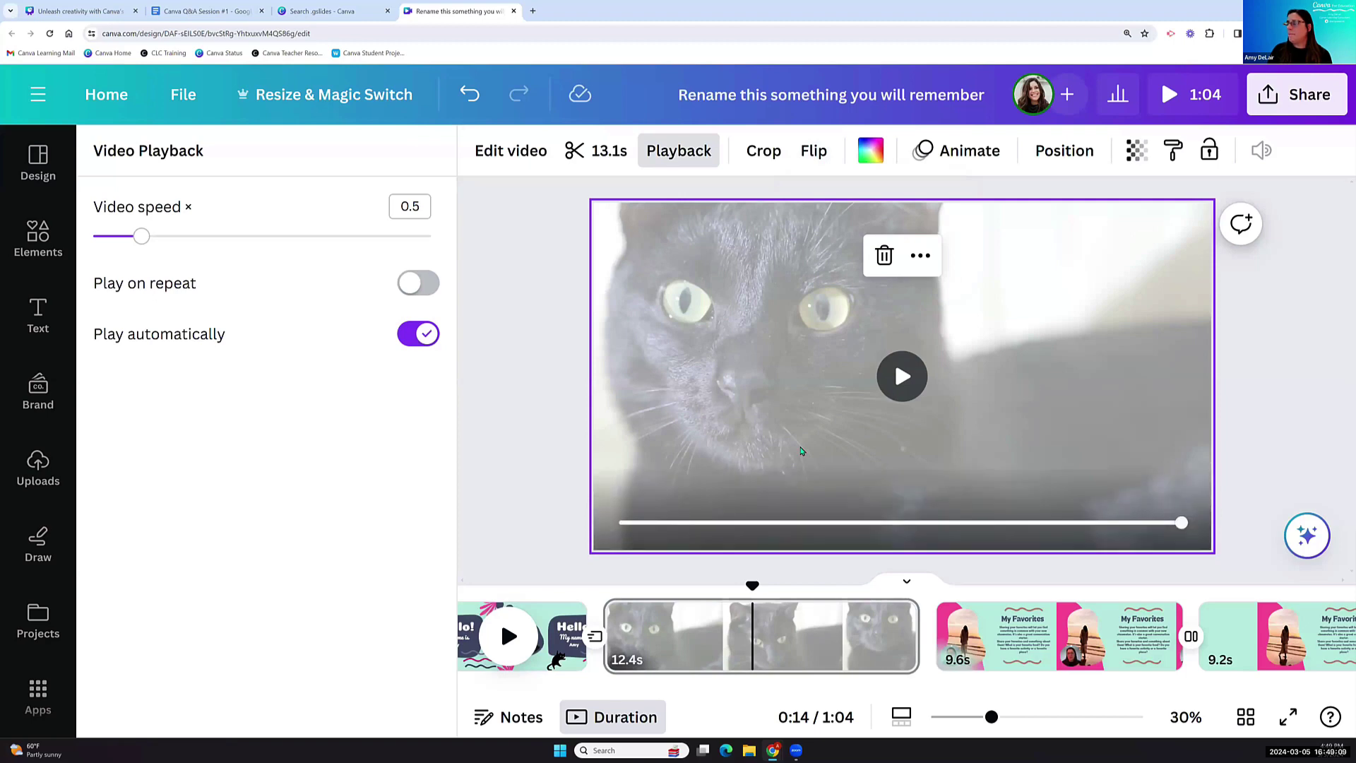
Search the elements library for "cat meow" and narrow the results to audio.
left_click(38, 236)
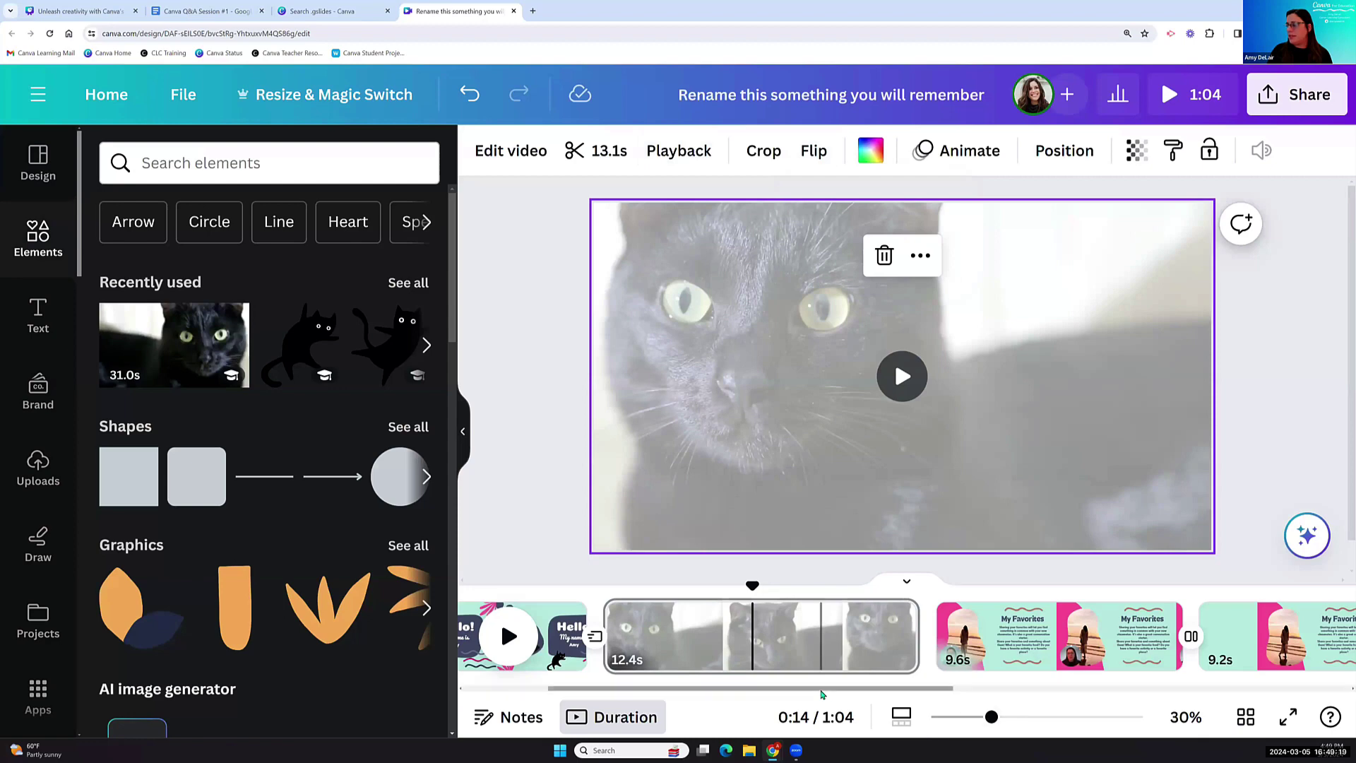
scroll(684, 694, "up", 3)
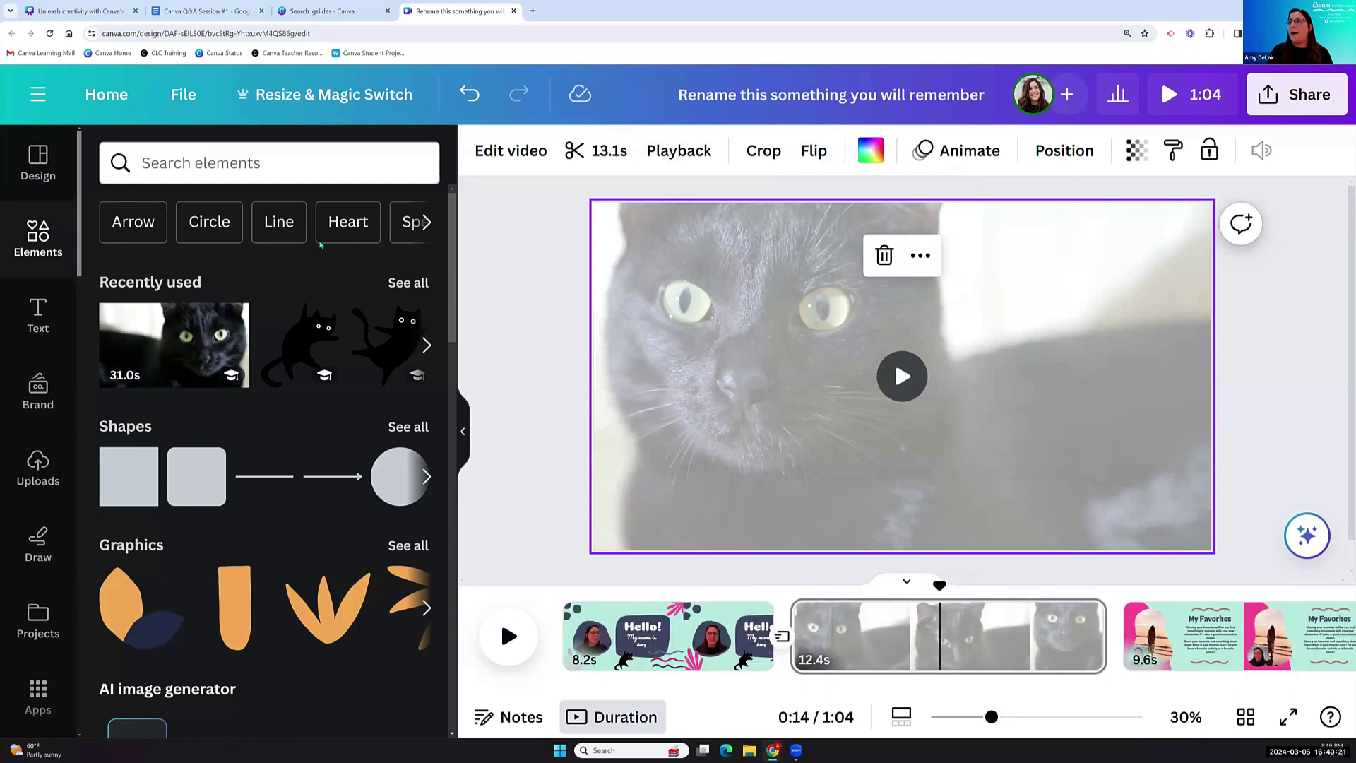
left_click(256, 174)
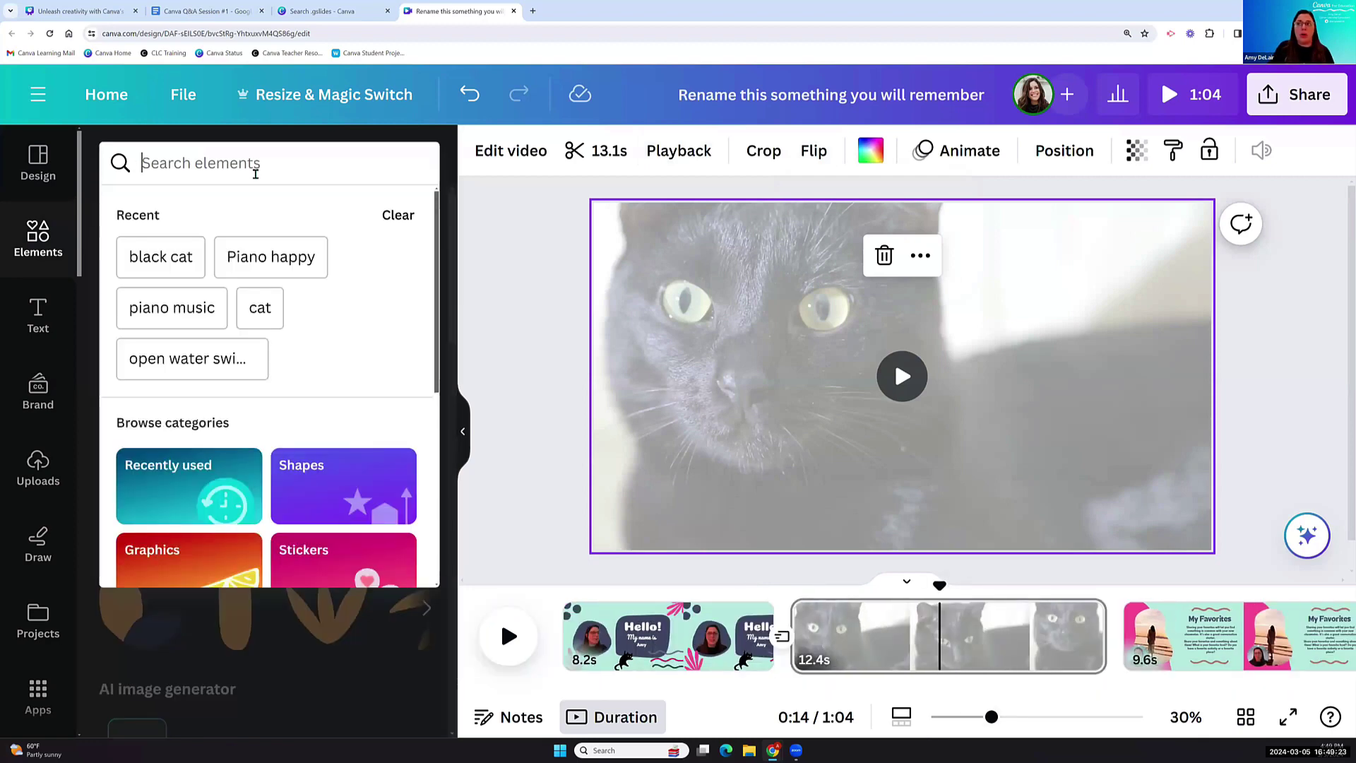
type("me")
key("BackSpace")
key("BackSpace")
type("cat")
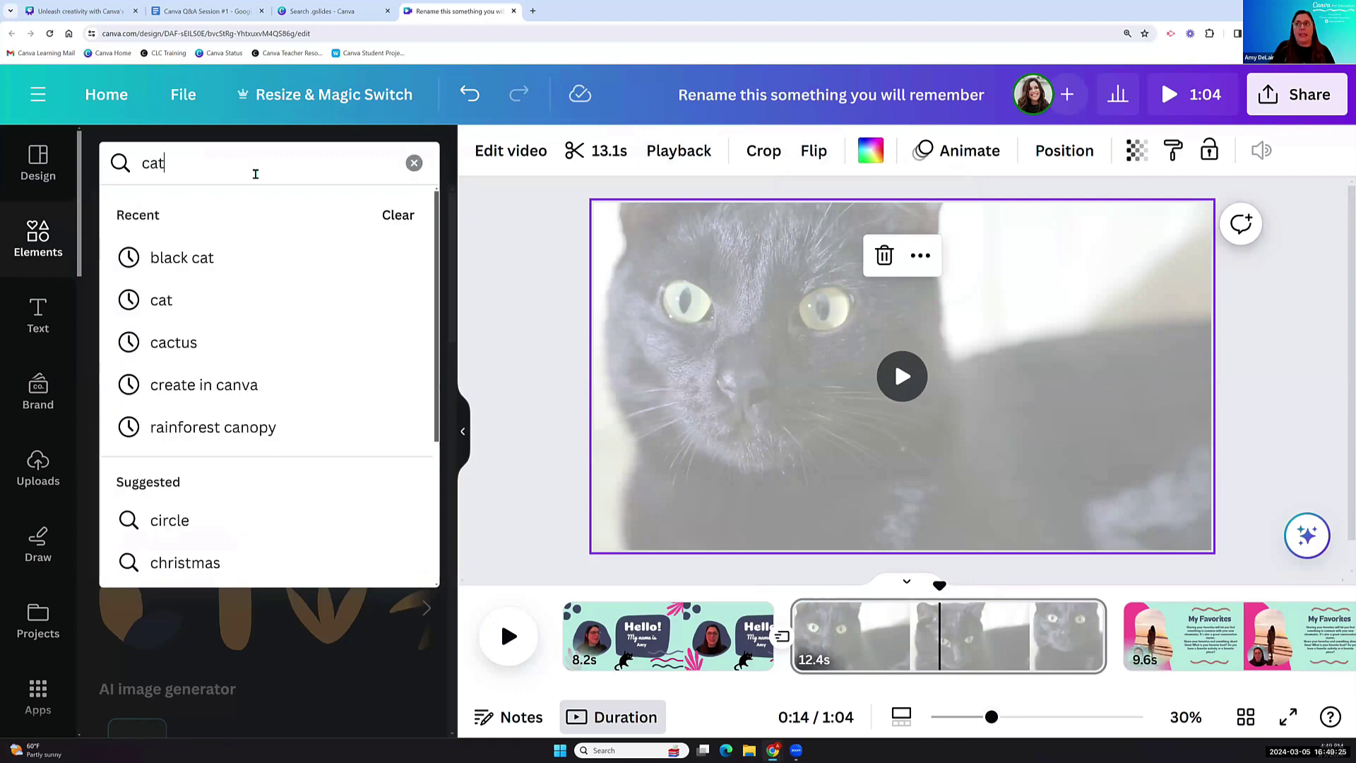
type(" meow")
key("Return")
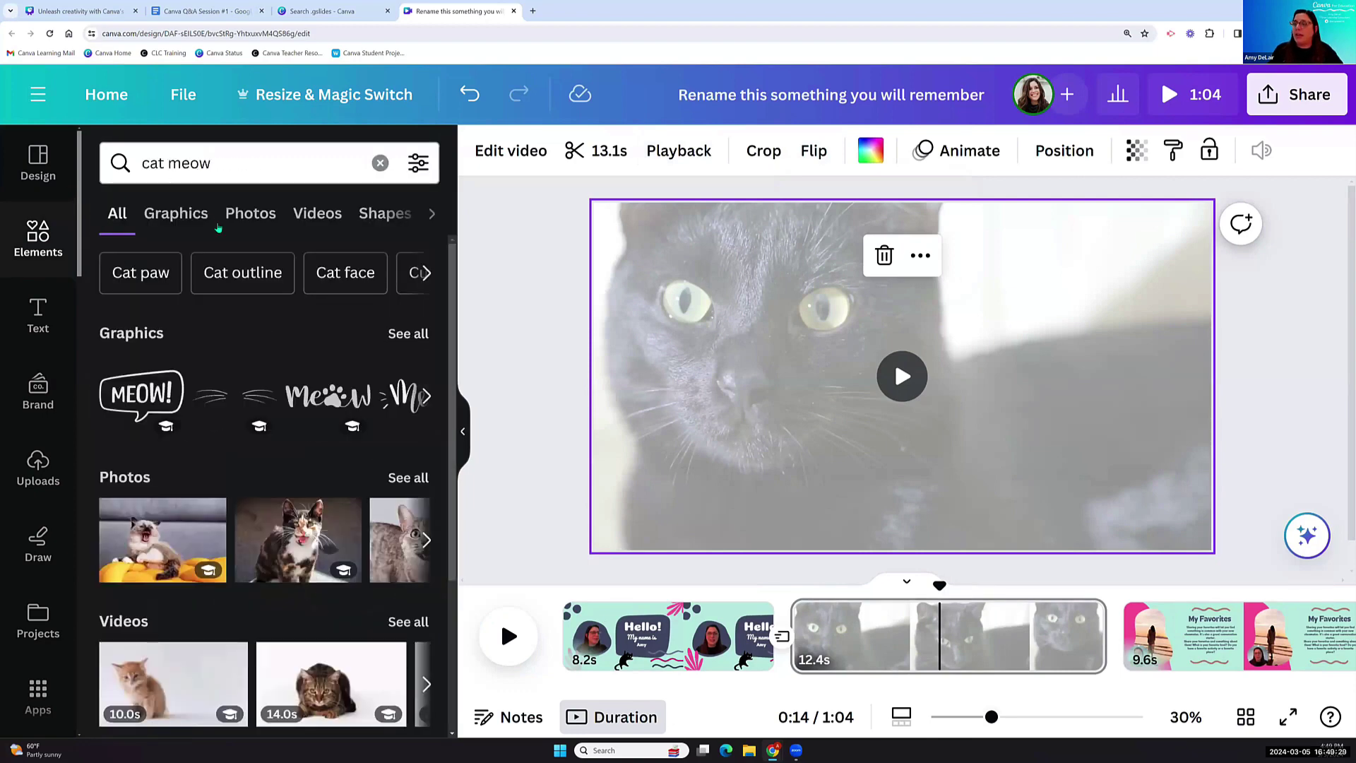
left_click(432, 215)
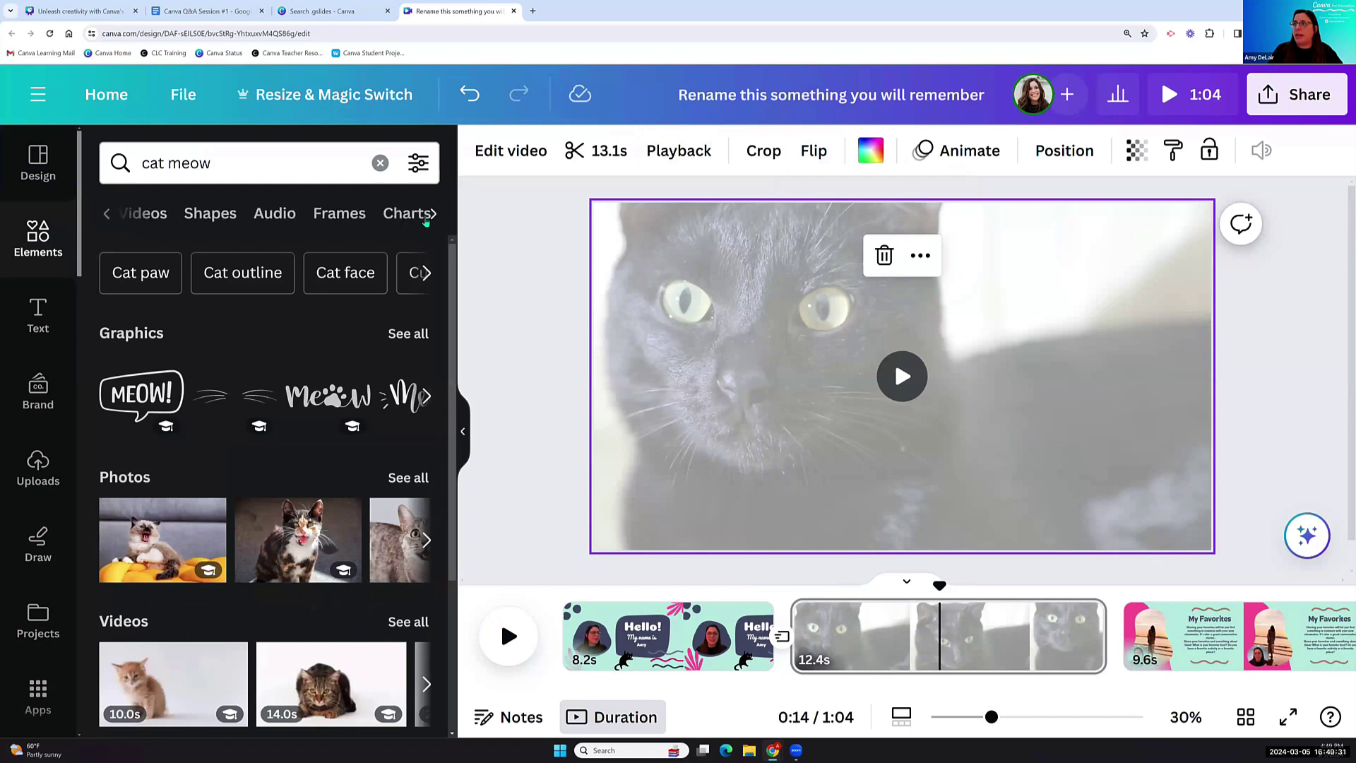
left_click(275, 215)
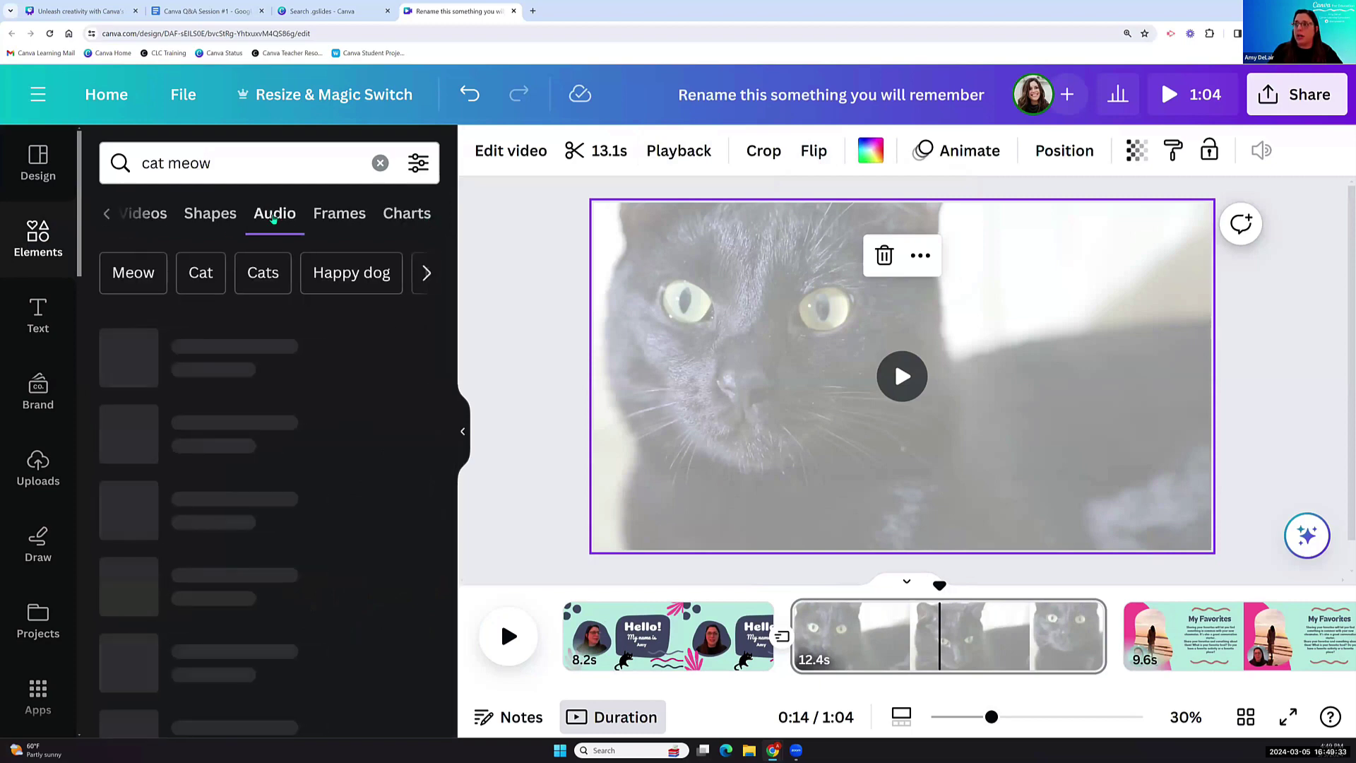
Preview the Cat Meow 12 and Cat Meow 8 sounds and add Cat Meow 8 near the start of the black cat page.
scroll(122, 443, "down", 2)
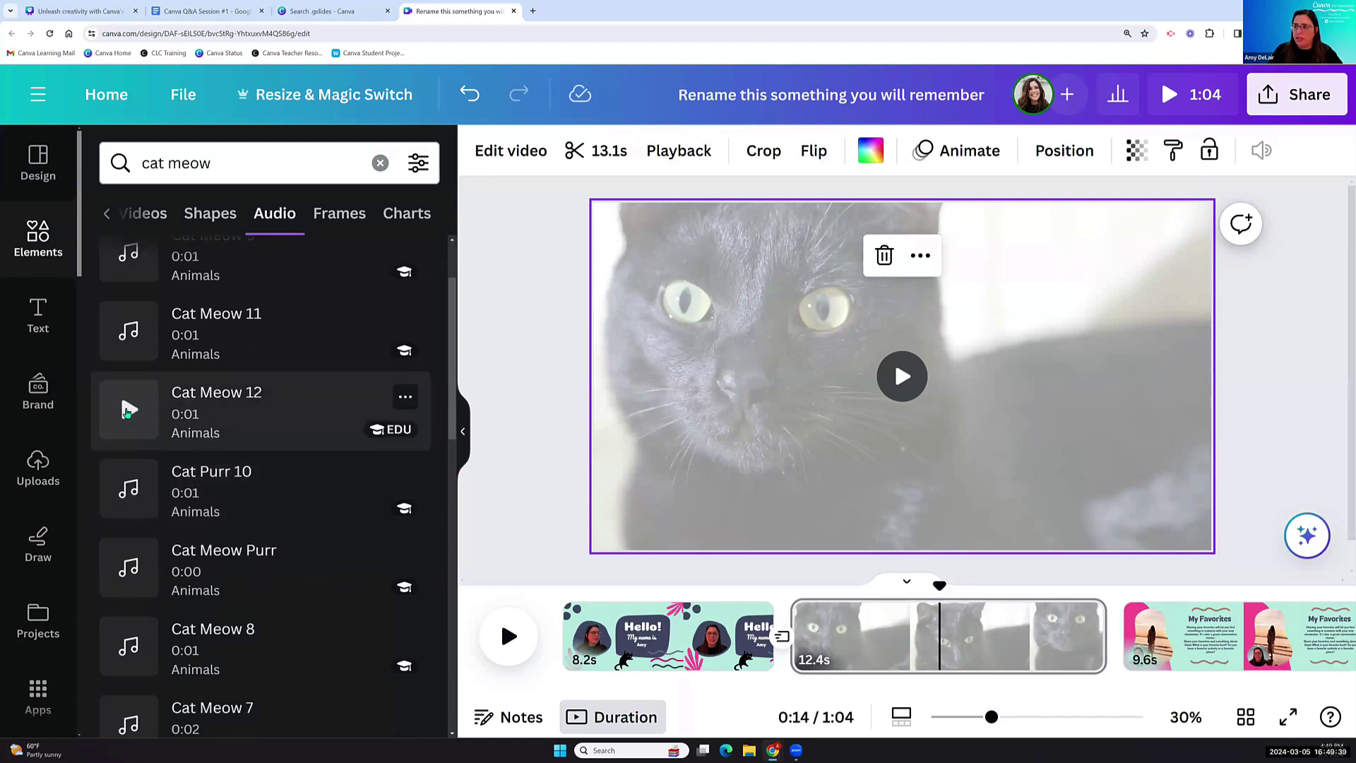
left_click(127, 410)
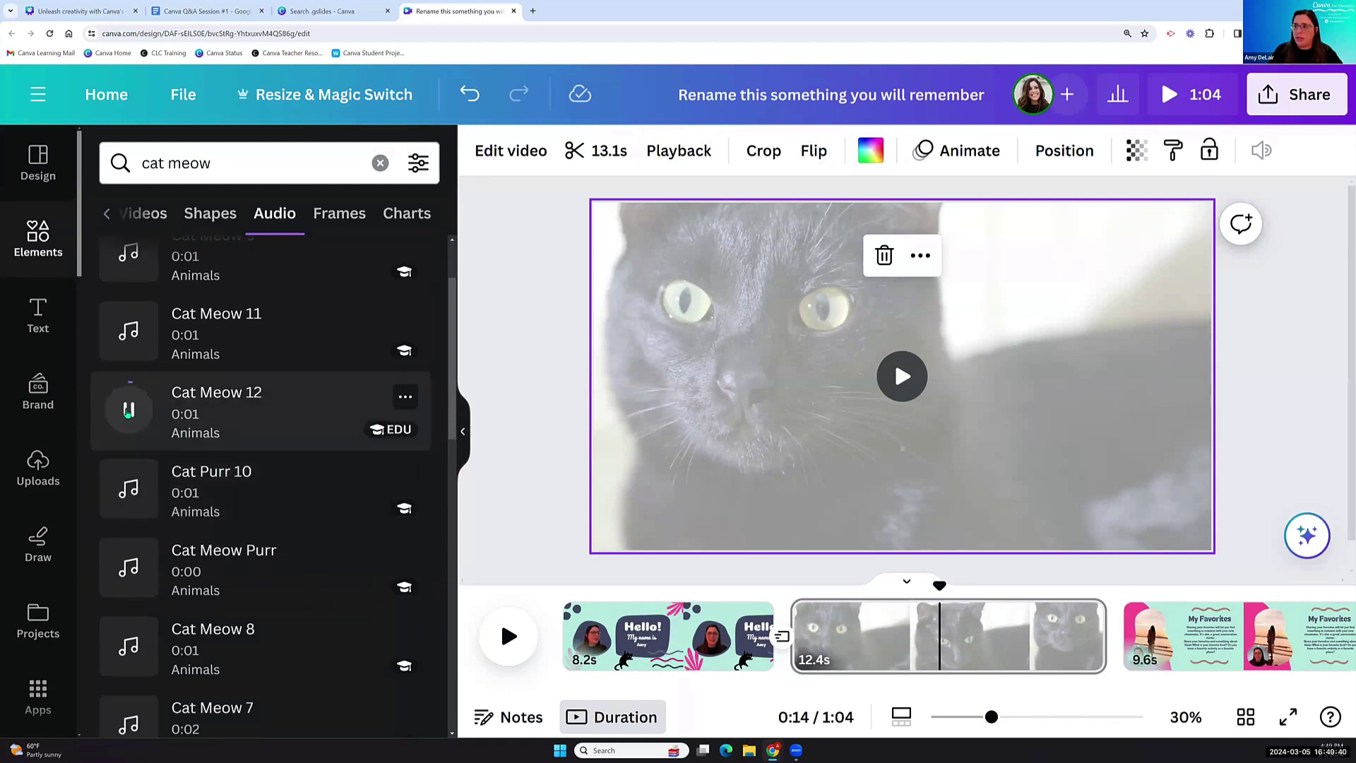
scroll(143, 502, "down", 3)
left_click(130, 489)
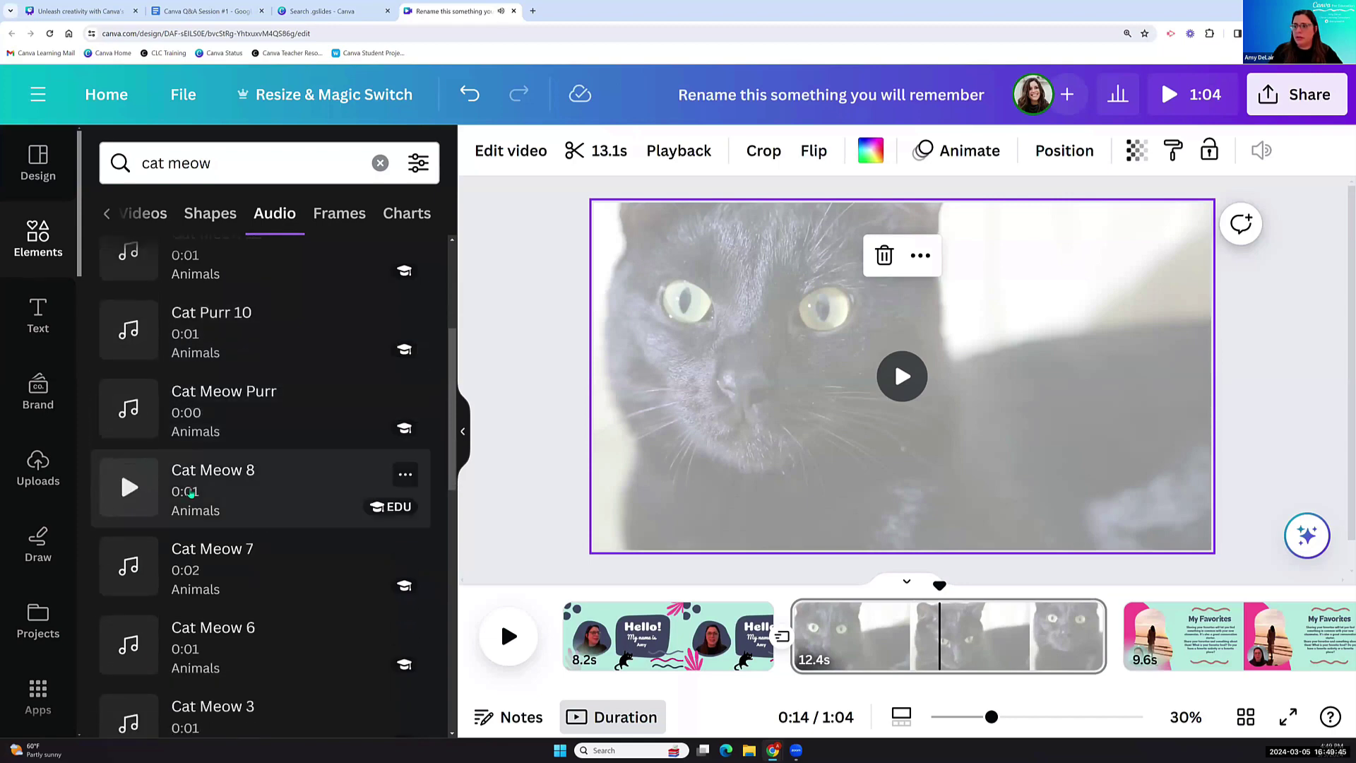
left_click_drag(399, 515, 841, 656)
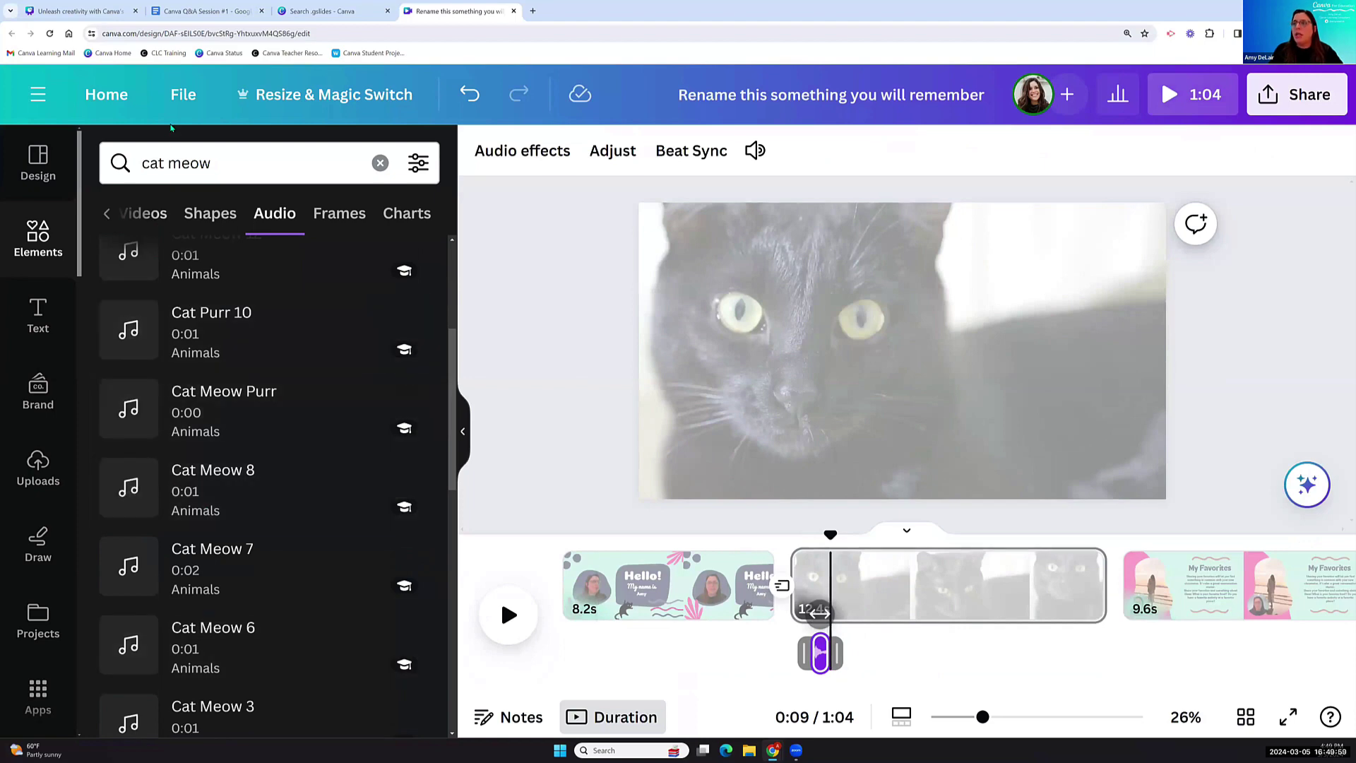
Add the 0:36 Cat Meow And Purr audio to the timeline, starting at the beginning of the black cat page.
scroll(198, 434, "down", 5)
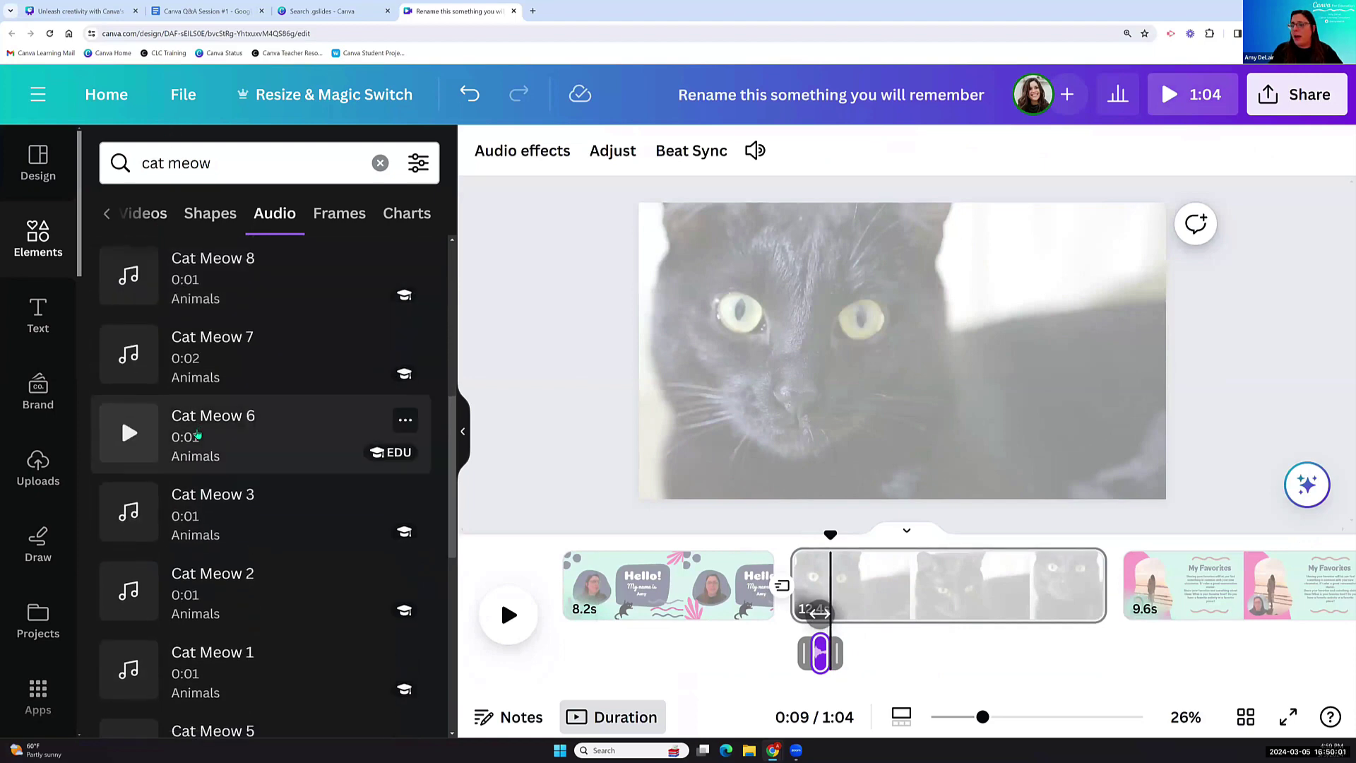
scroll(198, 434, "down", 3)
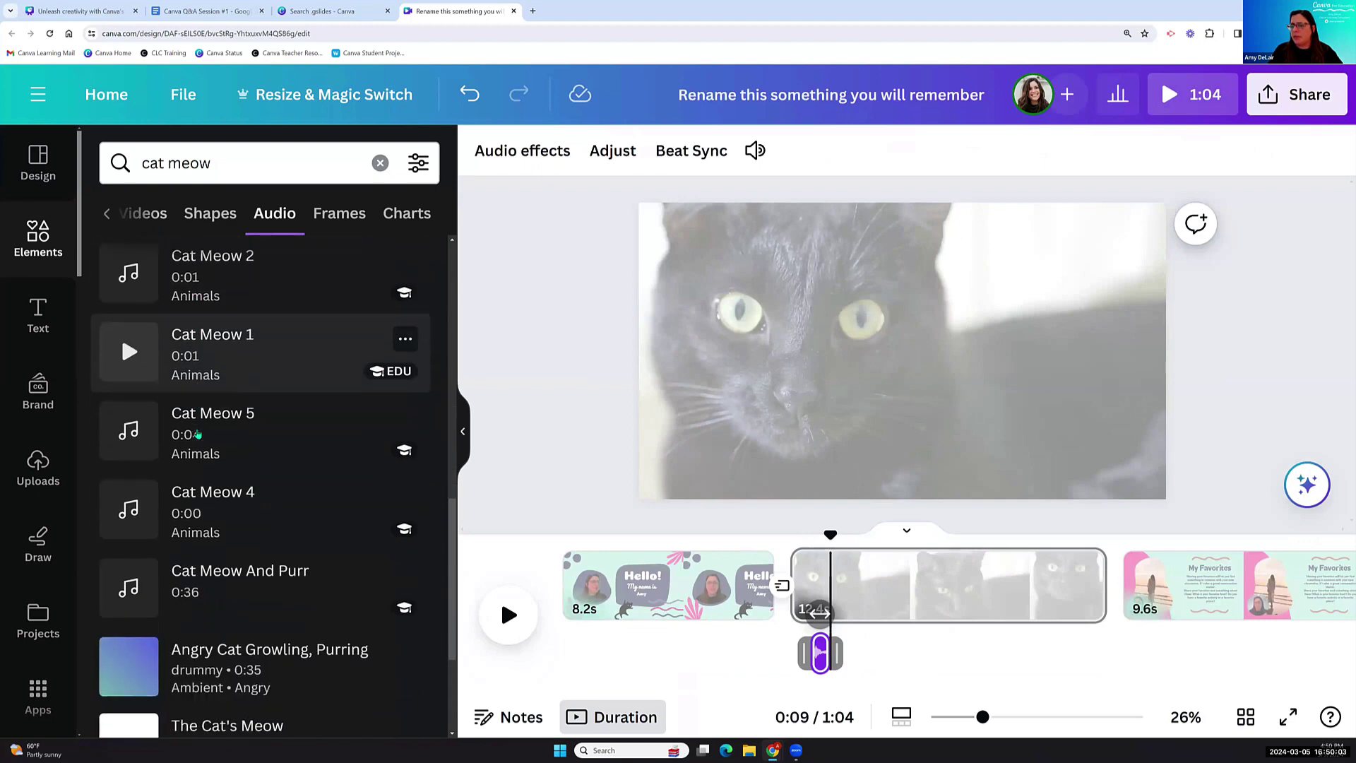
mouse_move(198, 473)
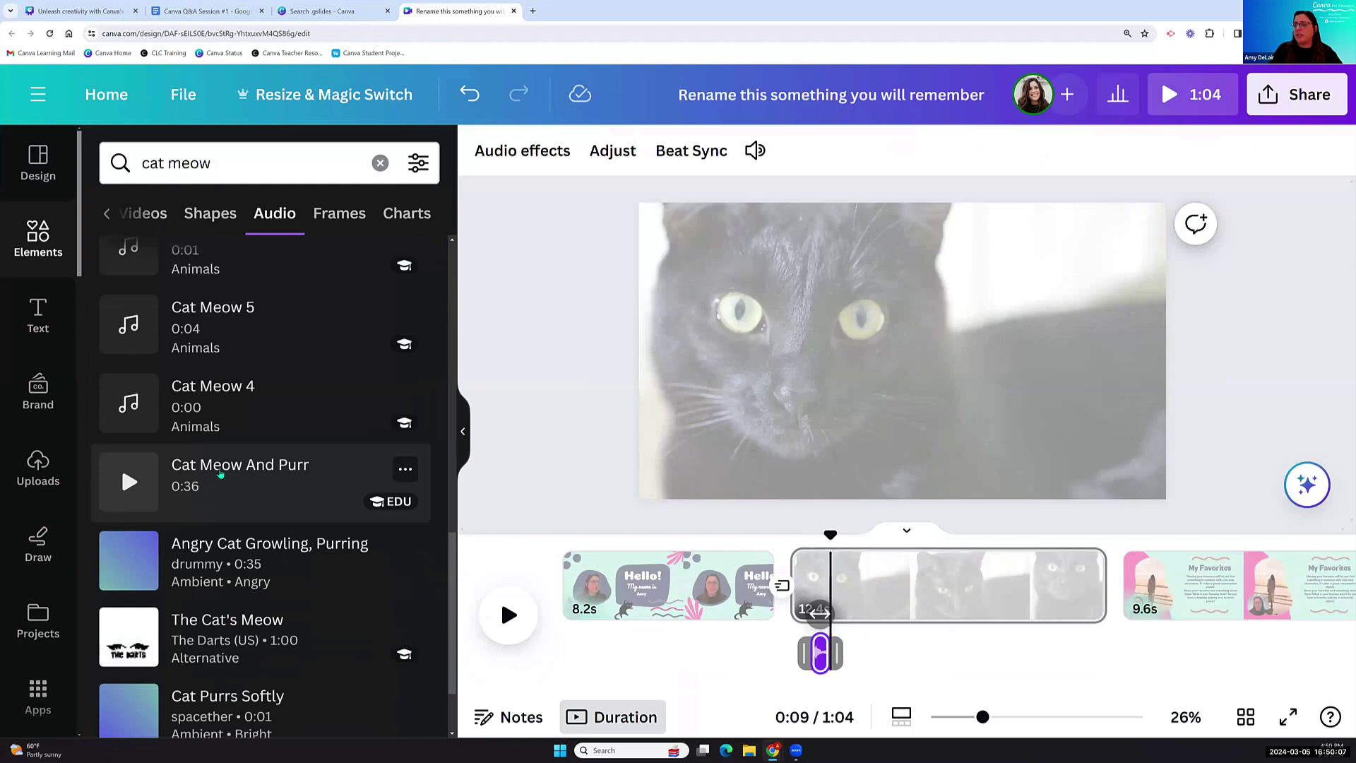
left_click_drag(221, 475, 796, 657)
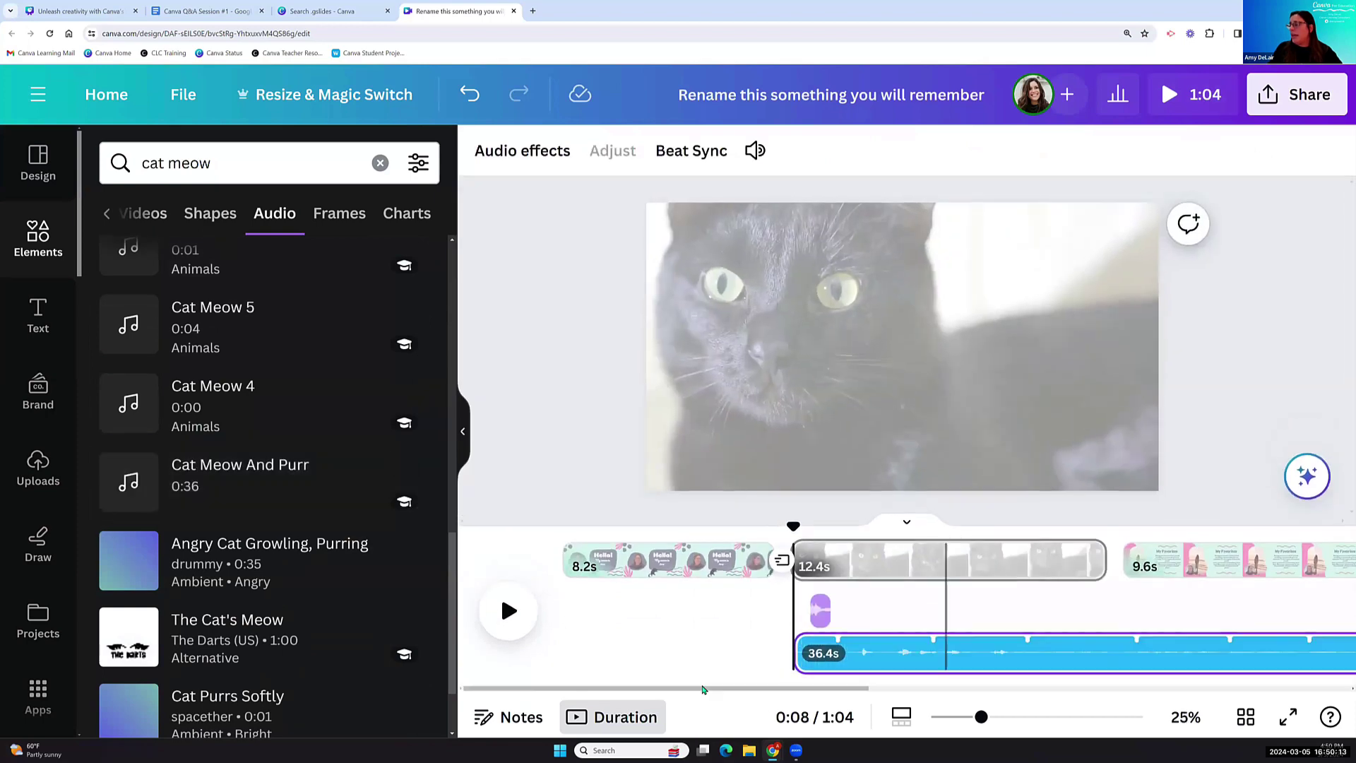
Trim the end of the Cat Meow And Purr audio to 12.3 seconds so it spans only the black cat page.
scroll(706, 690, "right", 3)
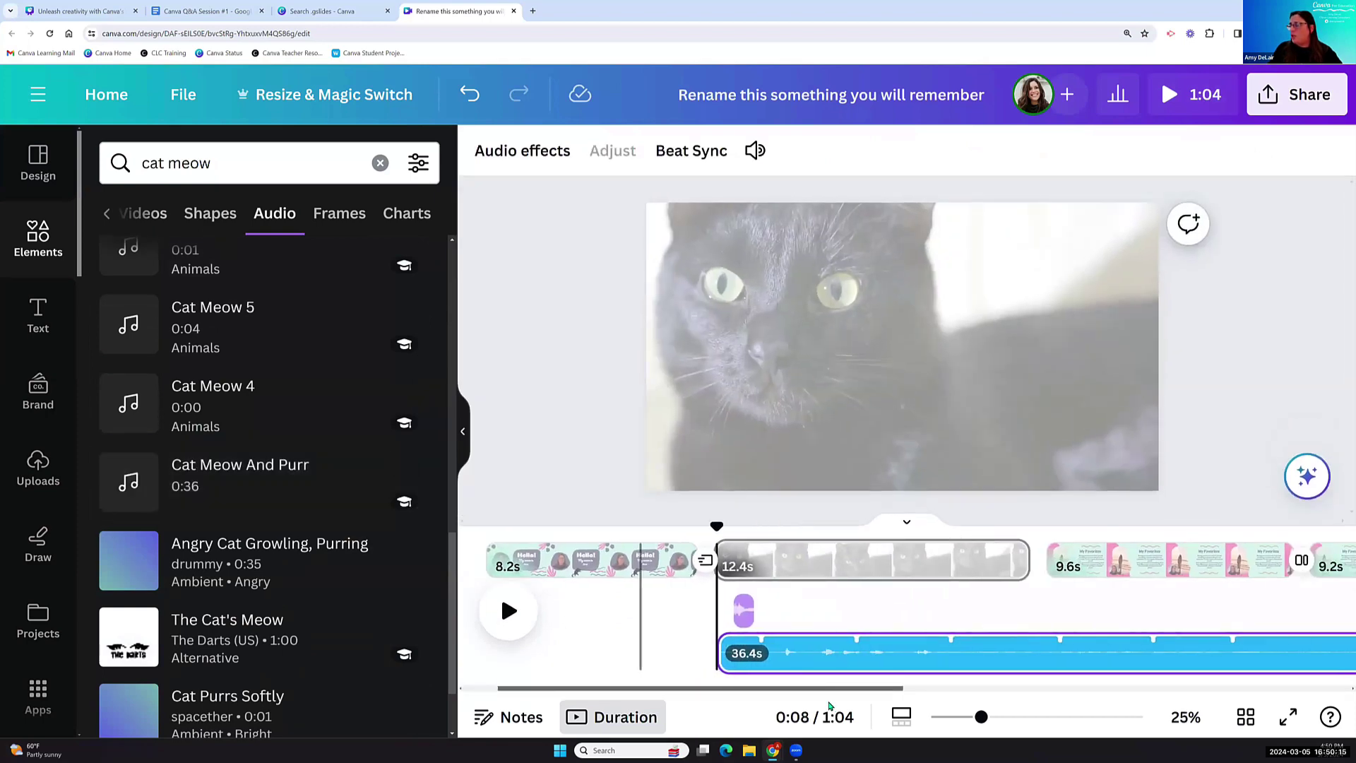
scroll(830, 705, "right", 10)
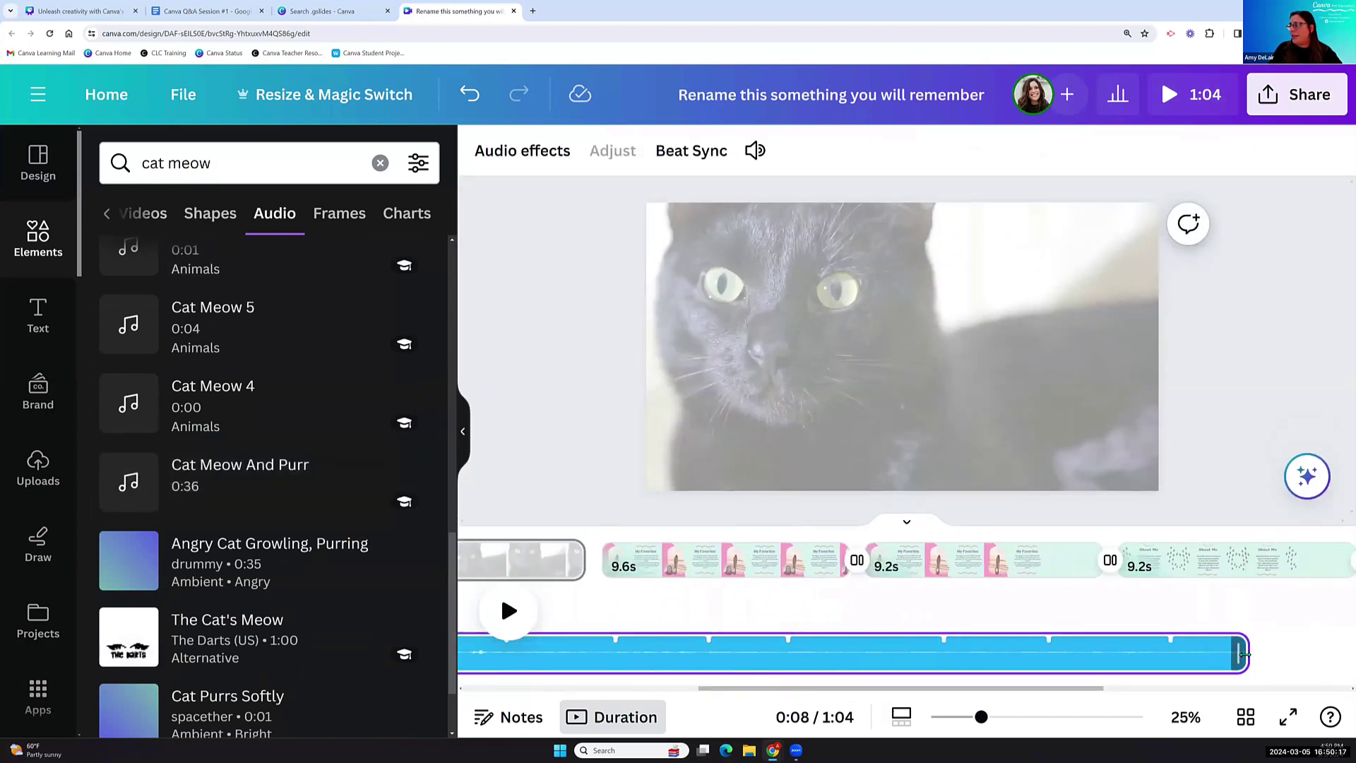
left_click_drag(1243, 654, 704, 656)
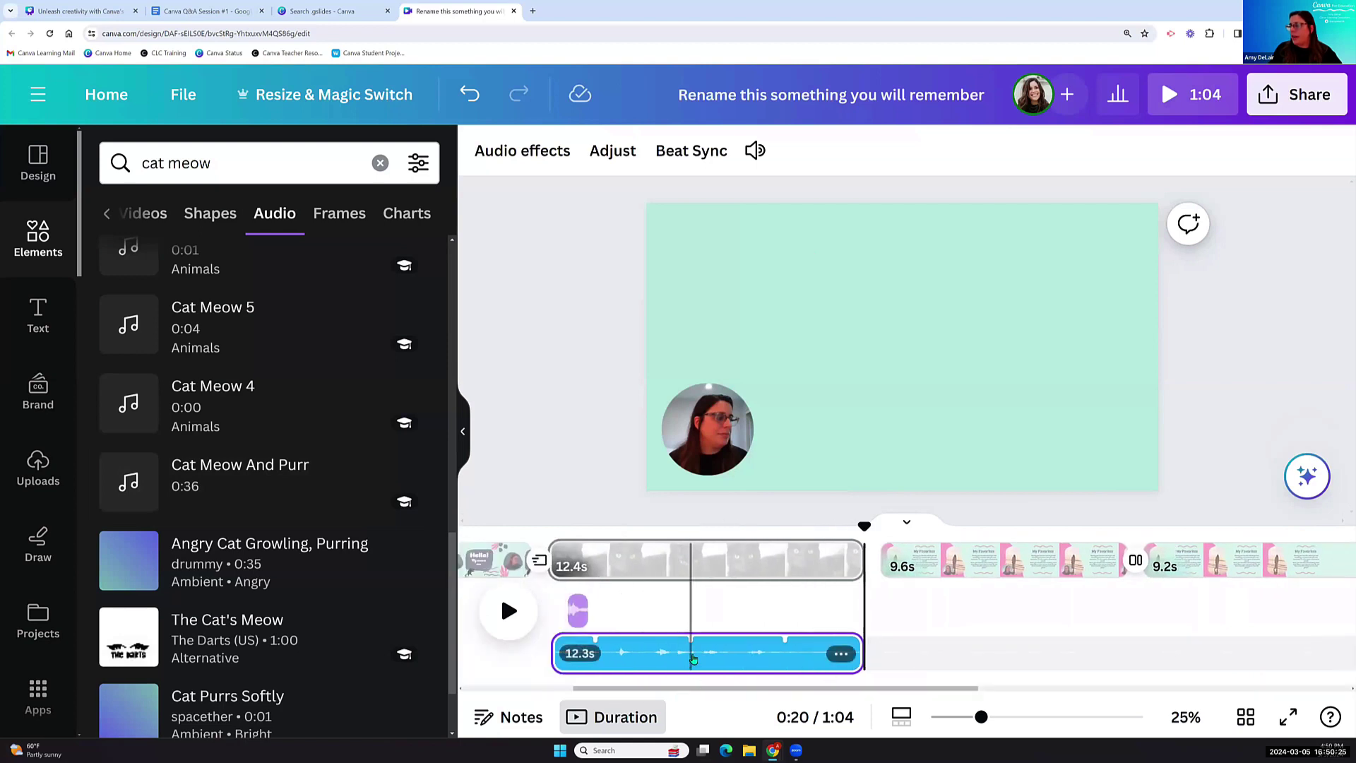
double_click(715, 655)
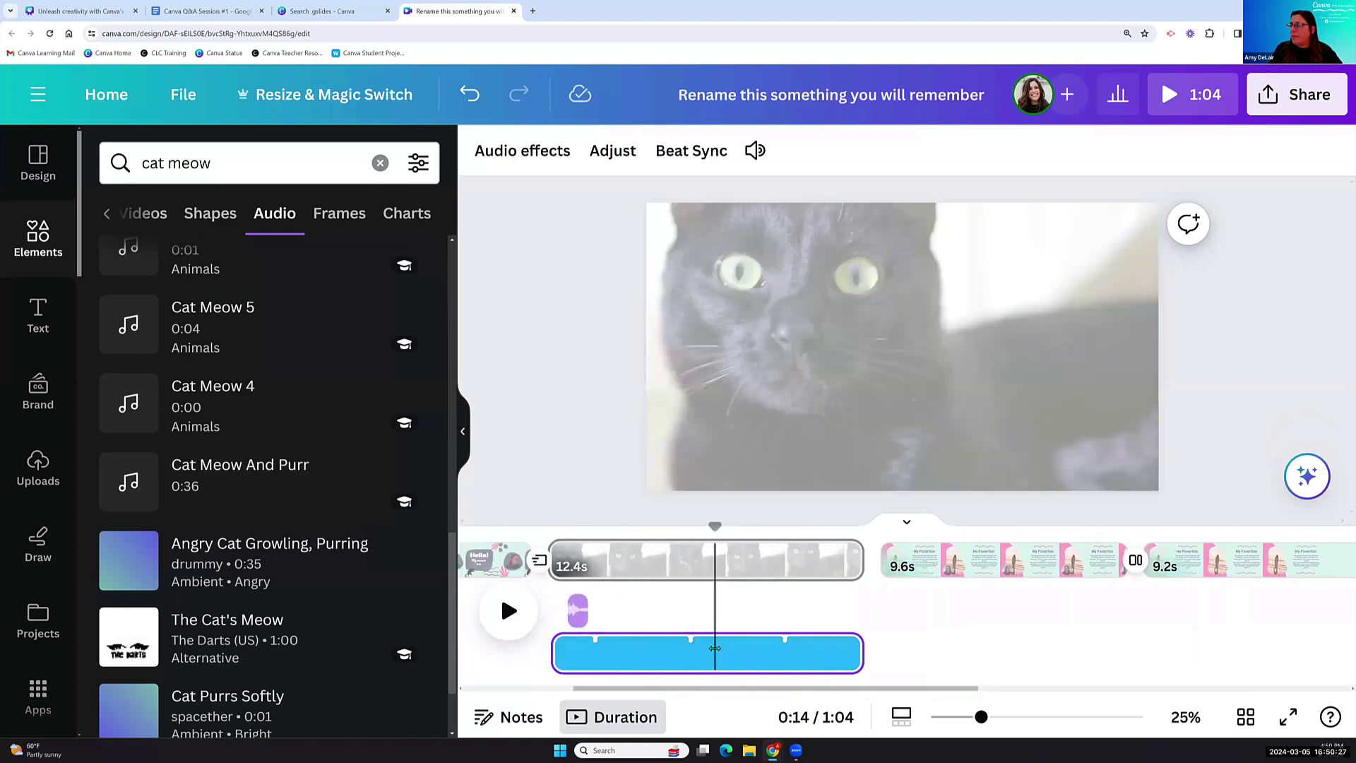
Finish adjusting the Cat Meow And Purr audio with its start at 0.0s, and lower its volume to 85.
mouse_move(715, 655)
left_mouse_down()
mouse_move(634, 654)
mouse_move(704, 654)
left_mouse_up()
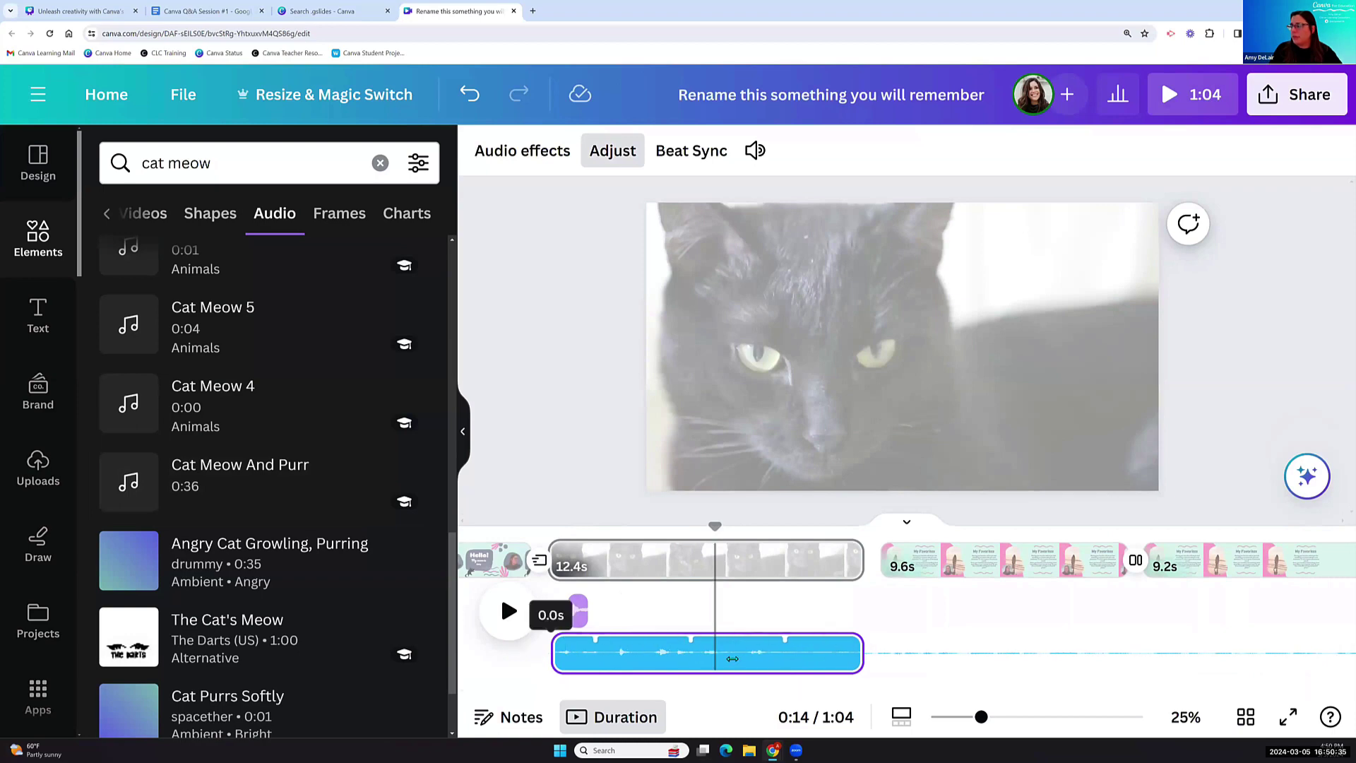
left_click(651, 616)
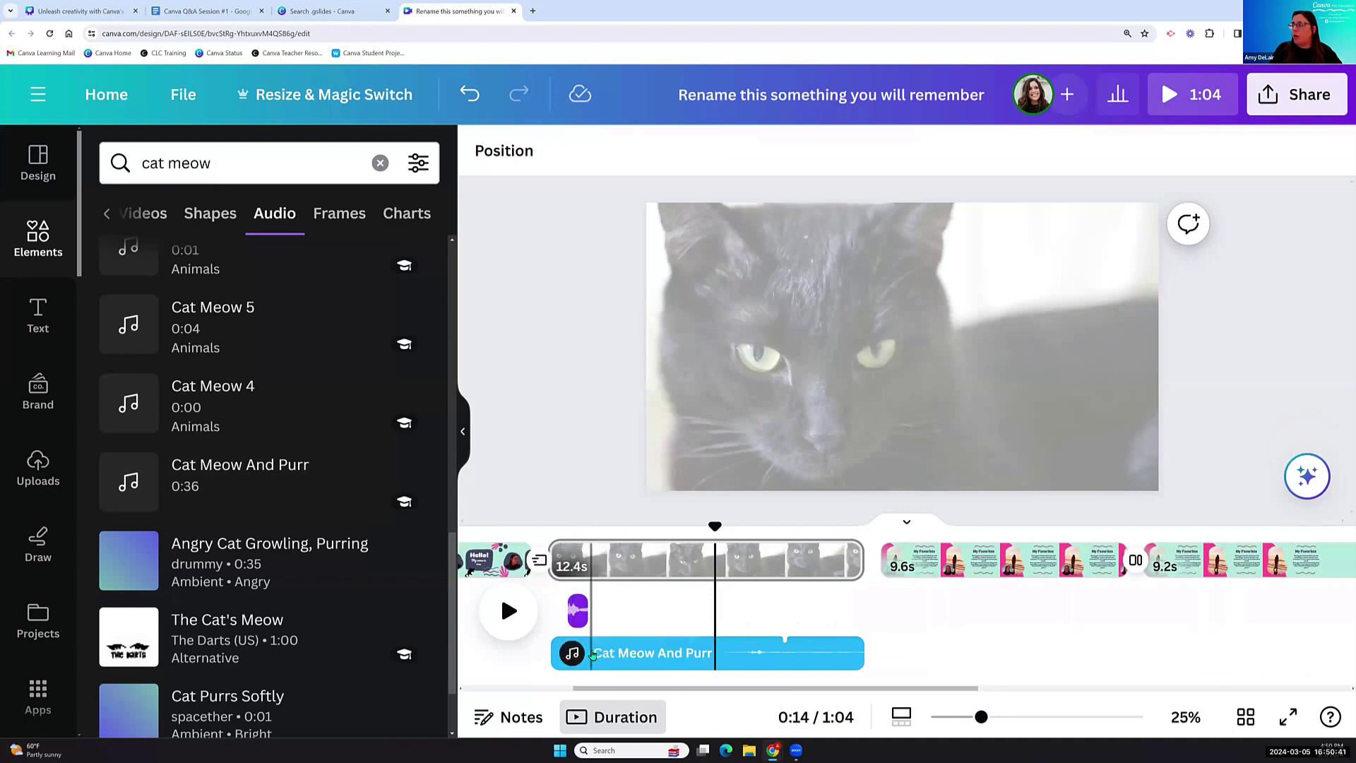
left_click(659, 658)
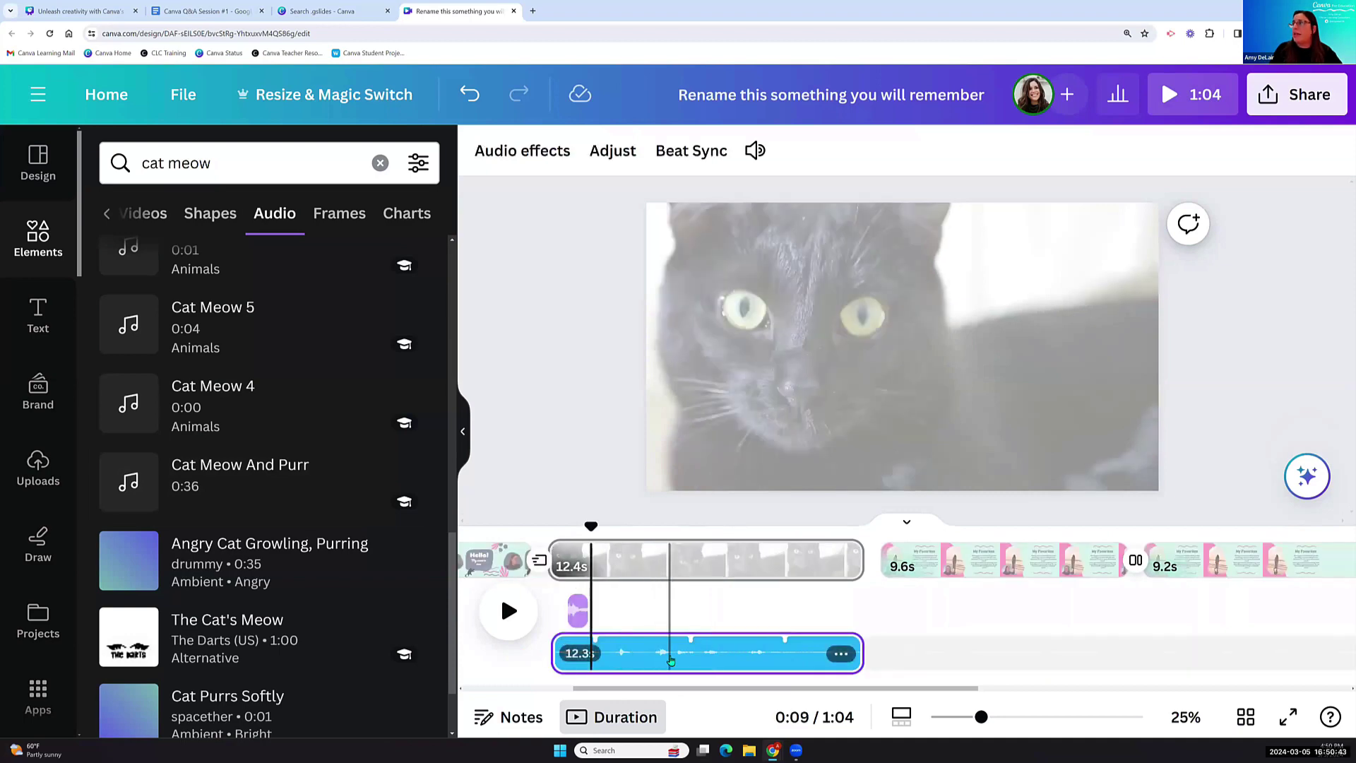
left_click(761, 155)
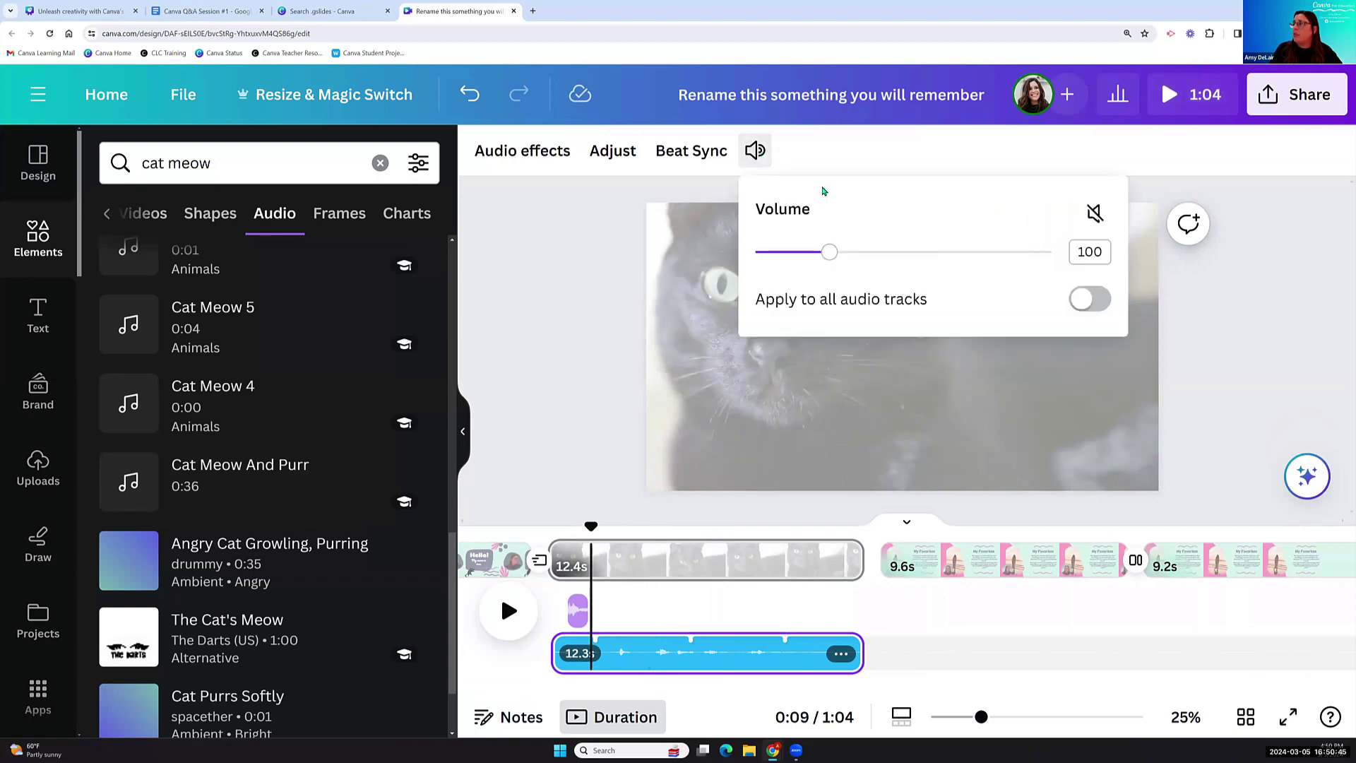
mouse_move(841, 255)
left_mouse_down()
mouse_move(814, 256)
mouse_move(903, 257)
mouse_move(820, 258)
left_mouse_up()
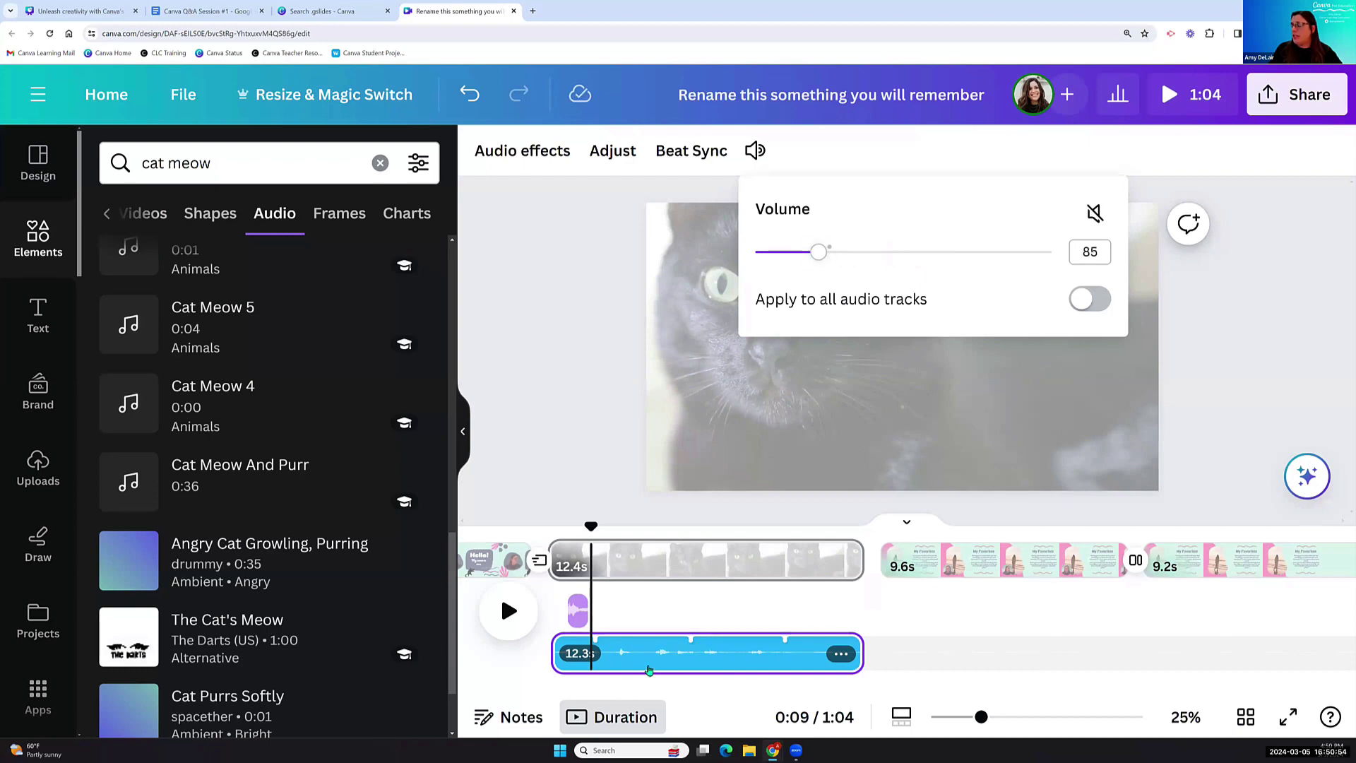
Raise the volume of the short Cat Meow 8 sound slightly.
left_click(574, 608)
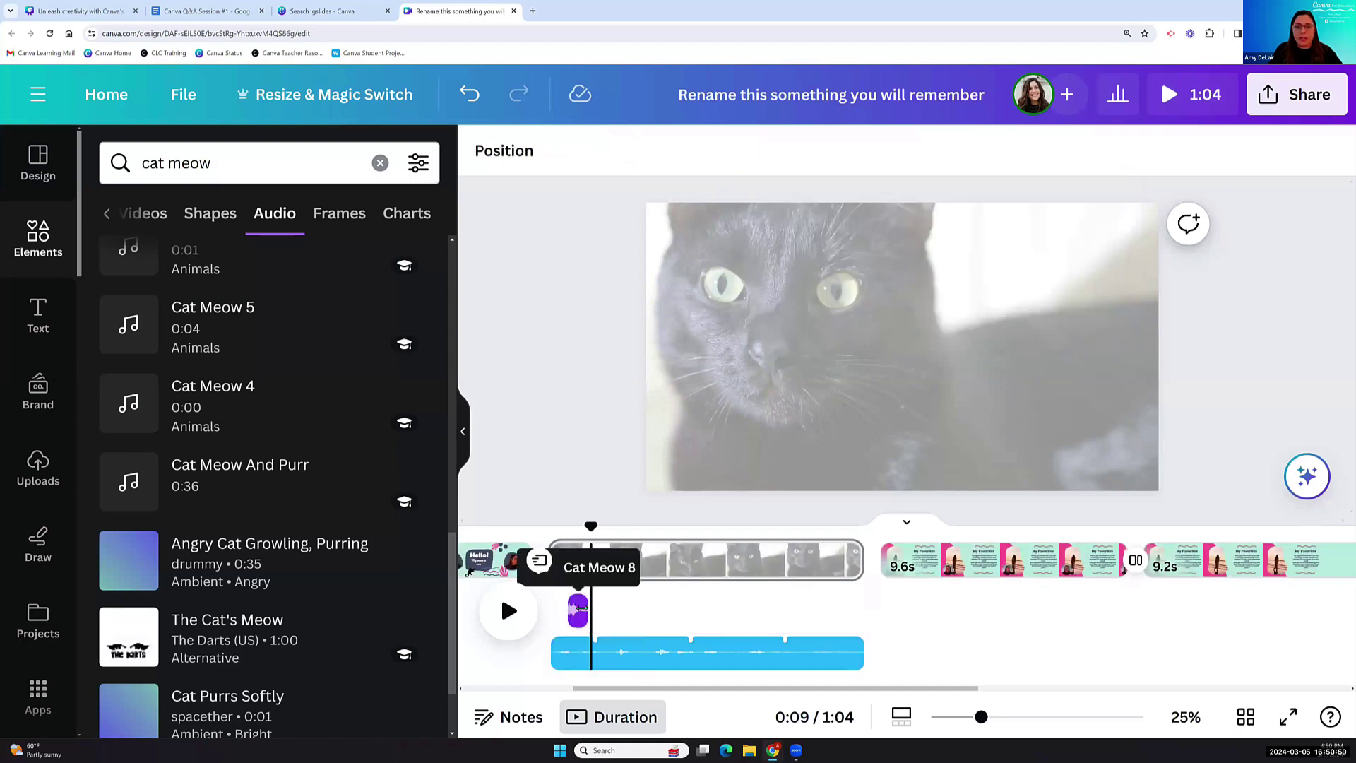
left_click(579, 609)
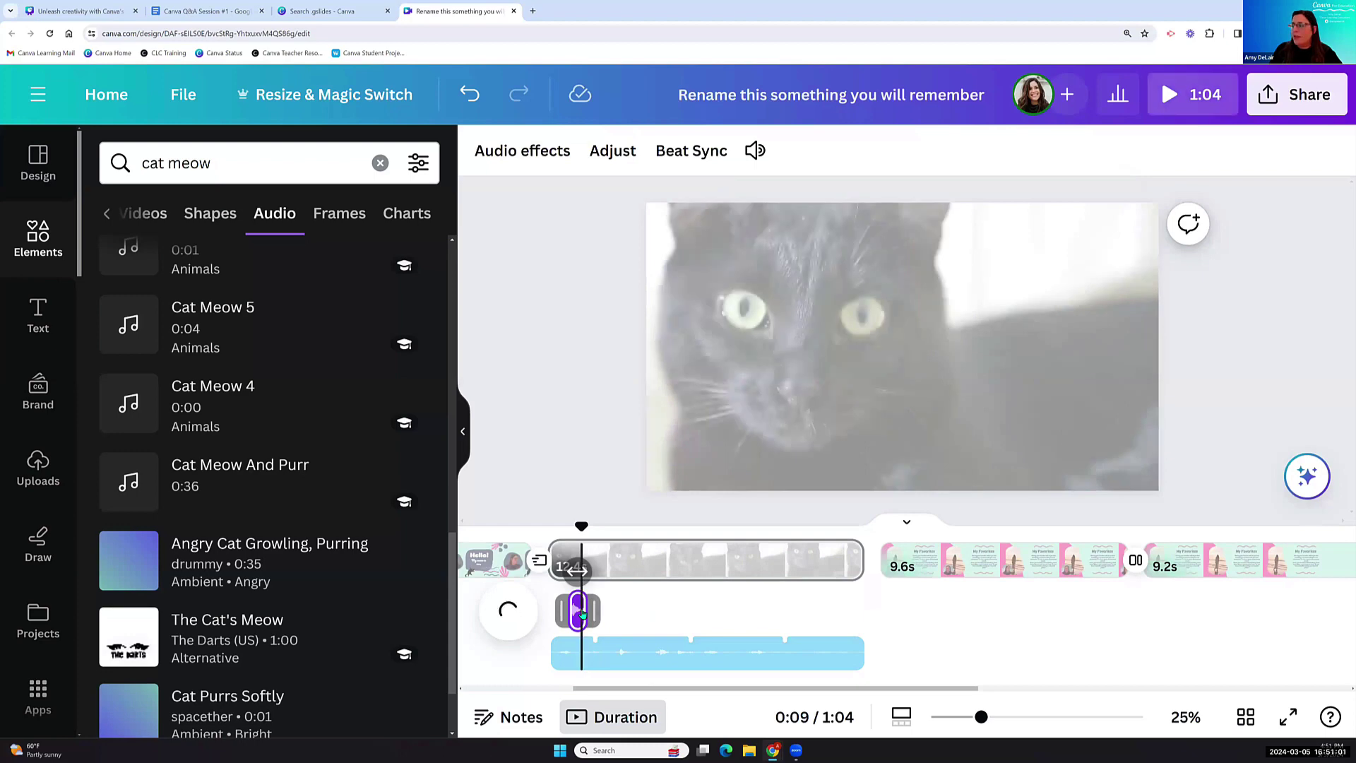
left_click(755, 151)
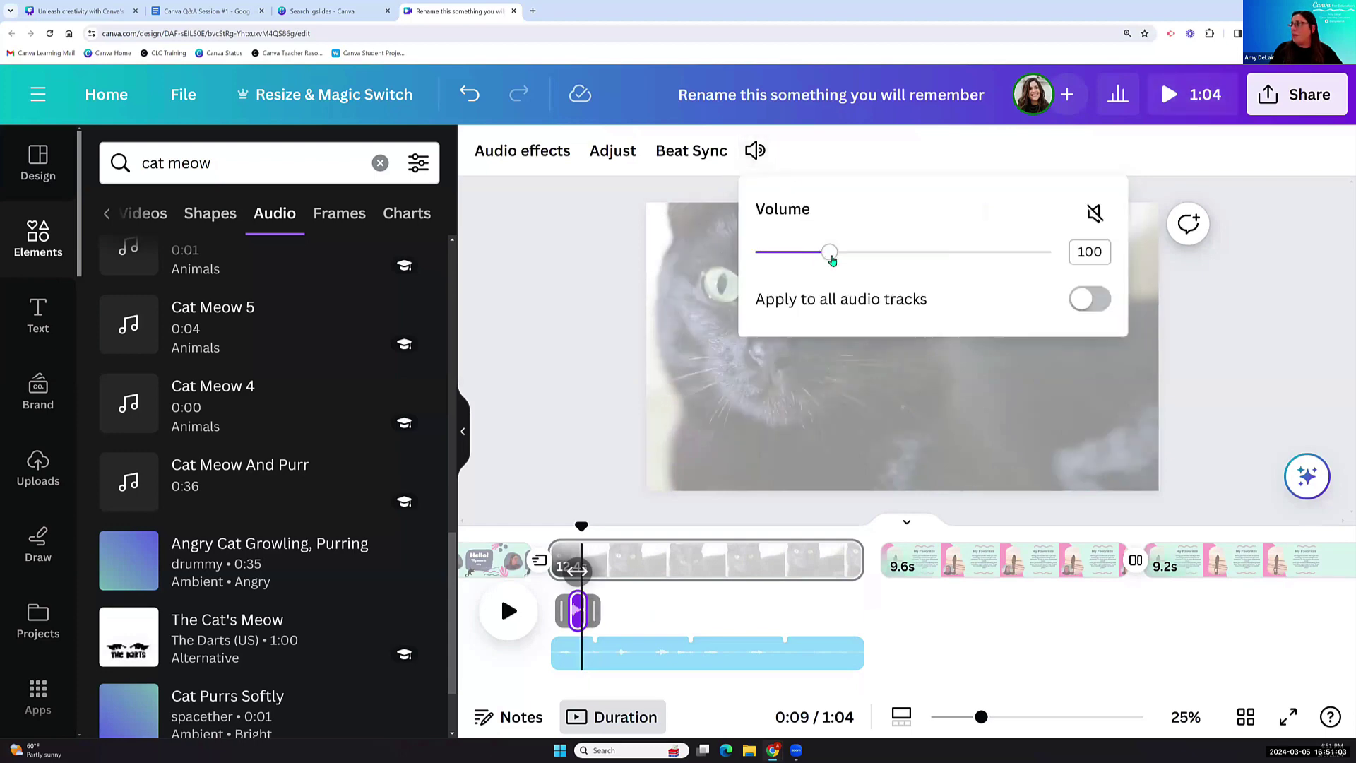
left_click_drag(832, 260, 842, 260)
Play the video from its start into the black cat page to hear the sound effects, and pause it.
left_click_drag(581, 527, 535, 523)
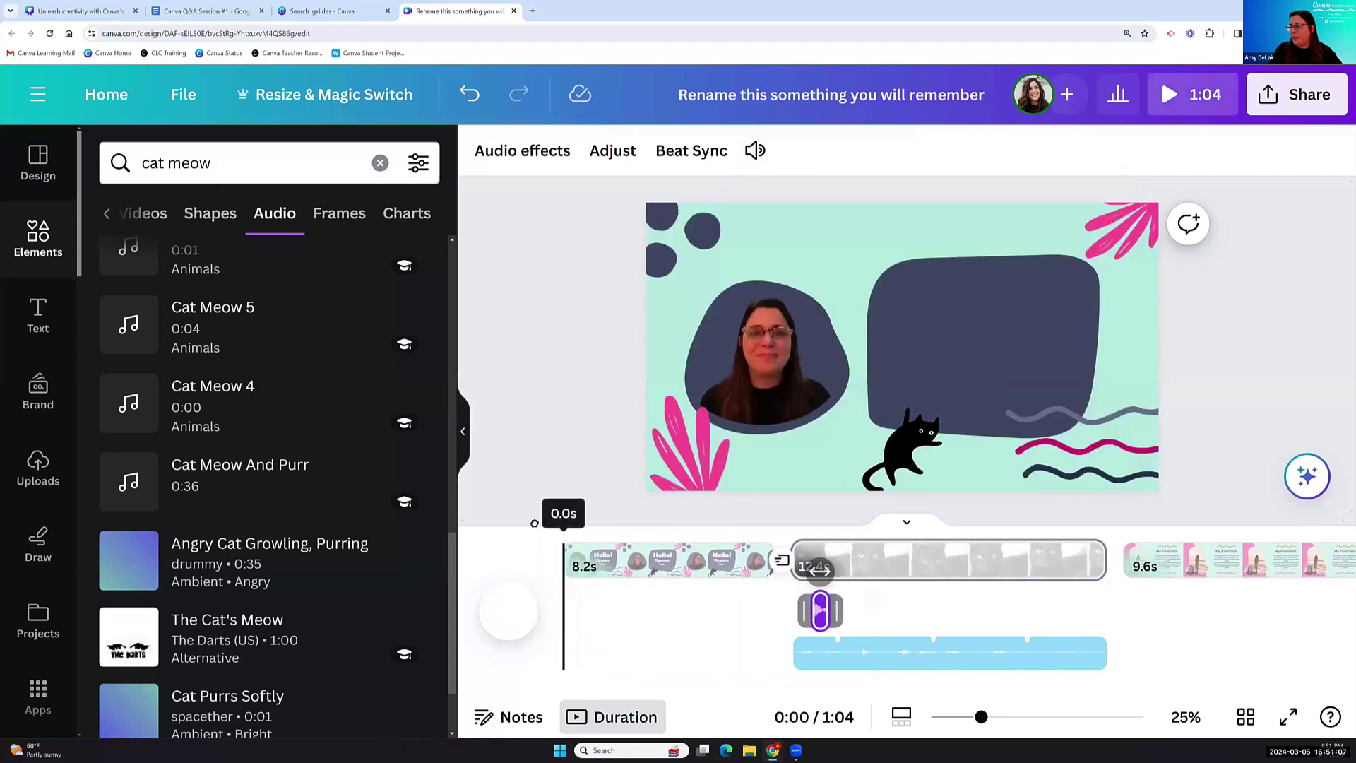
left_click(507, 611)
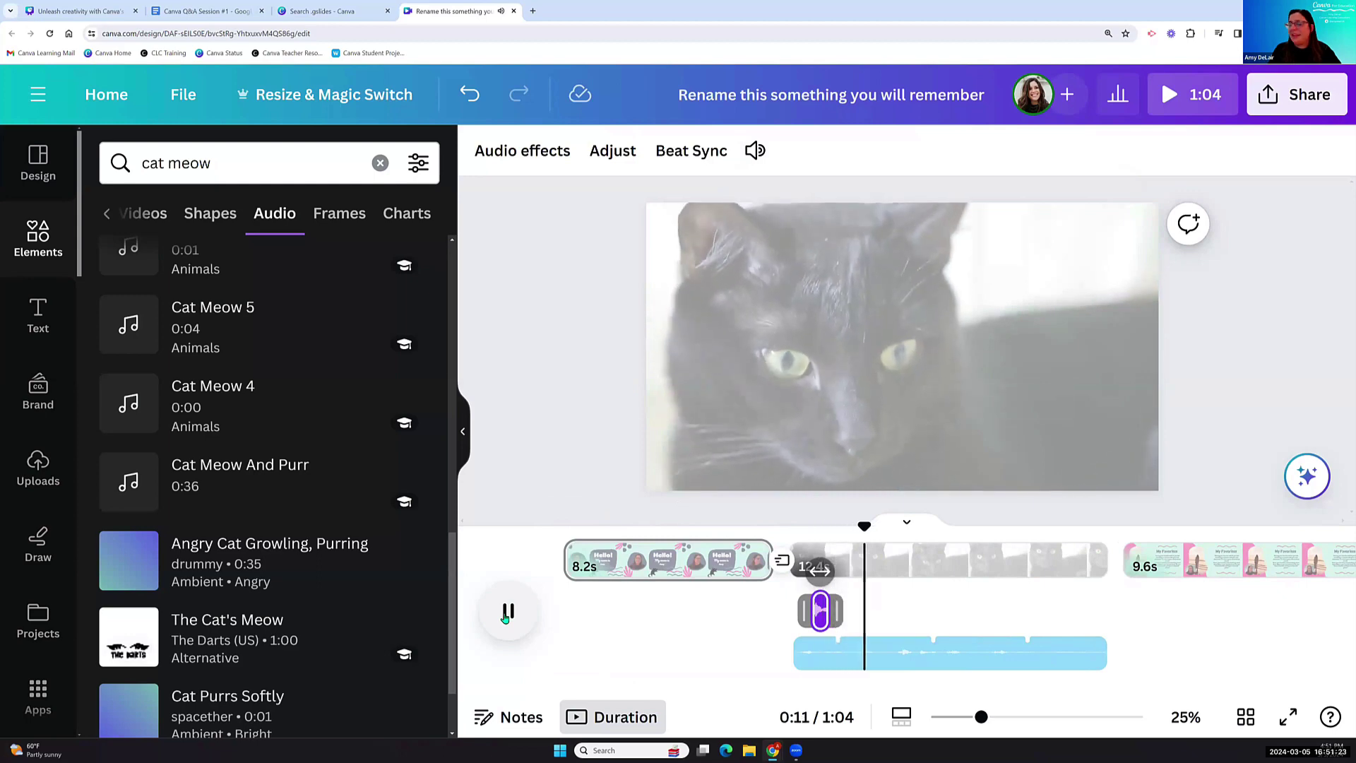
left_click(507, 611)
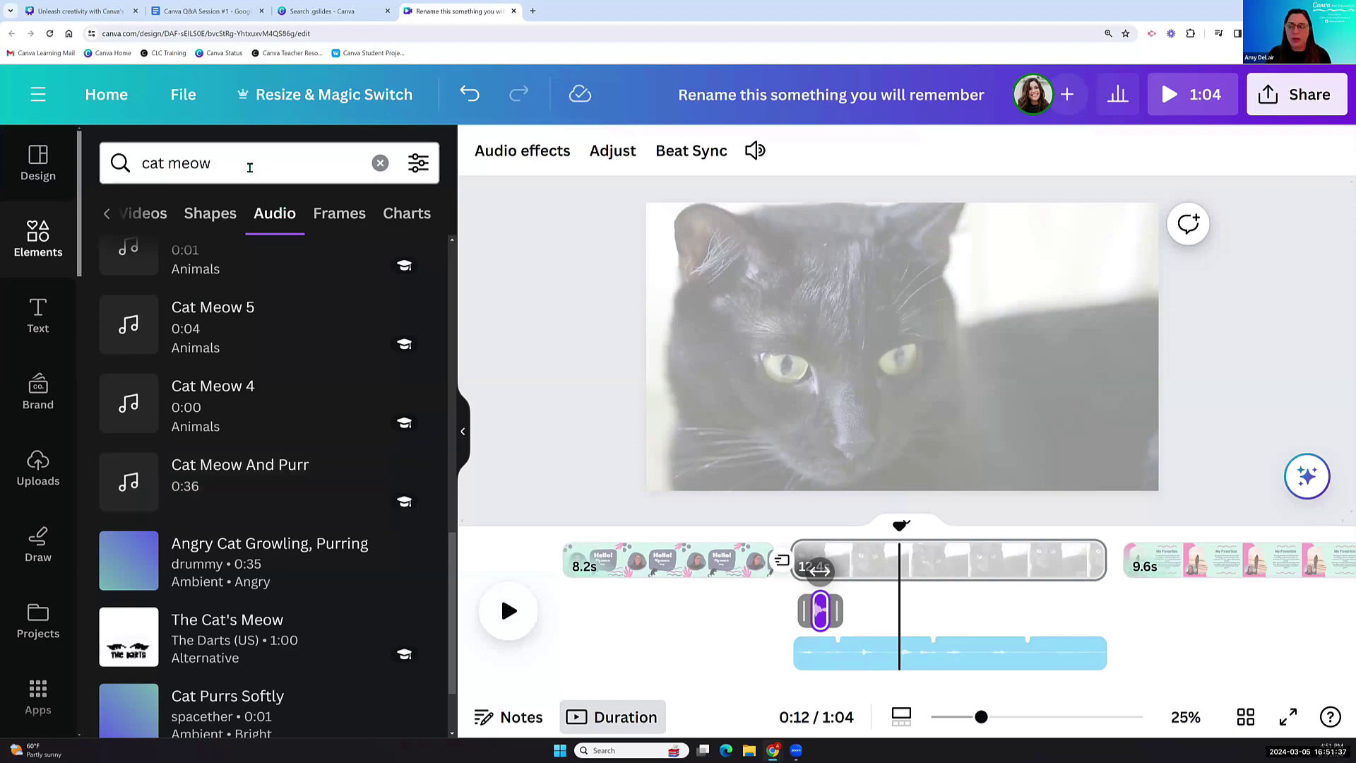
Leave the element search, reduce the browser zoom to 150%, and deselect the black cat background video.
left_click_drag(242, 168, 131, 163)
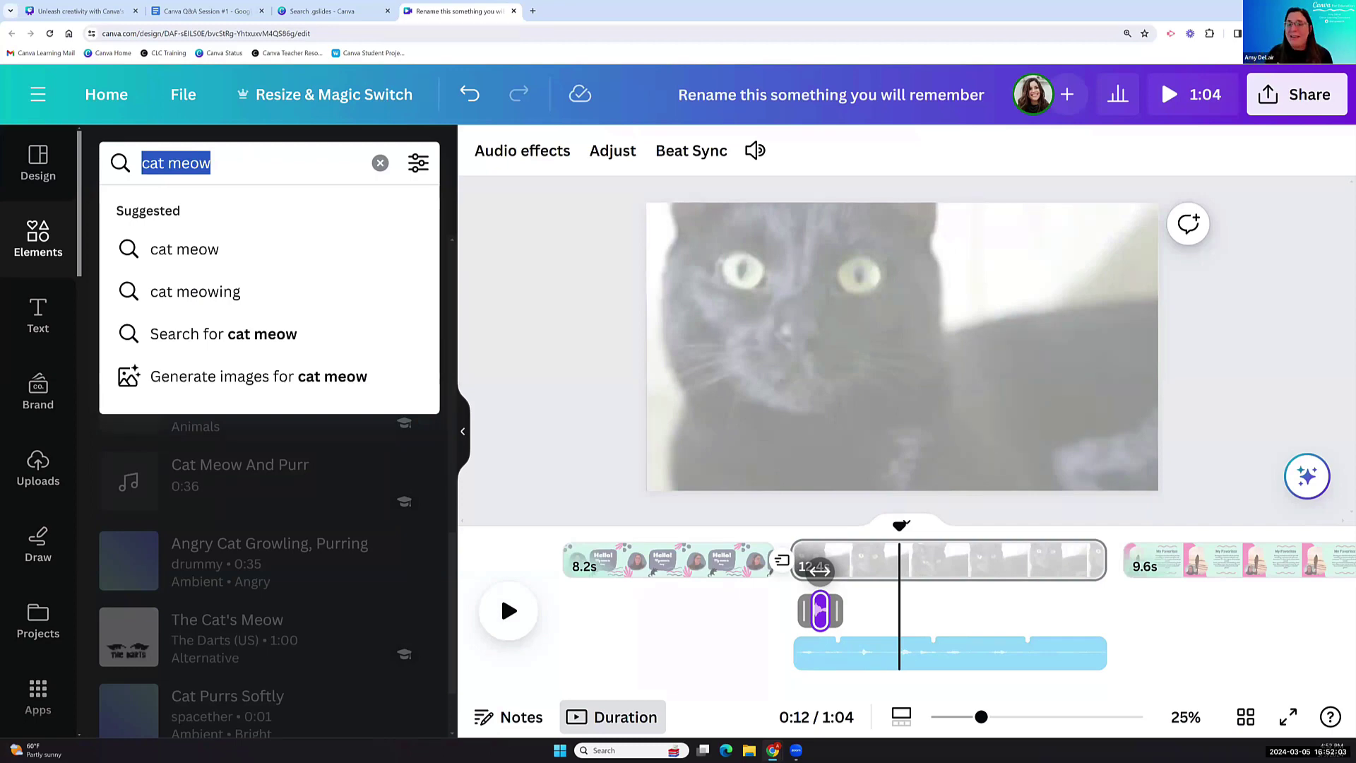
left_click(751, 381)
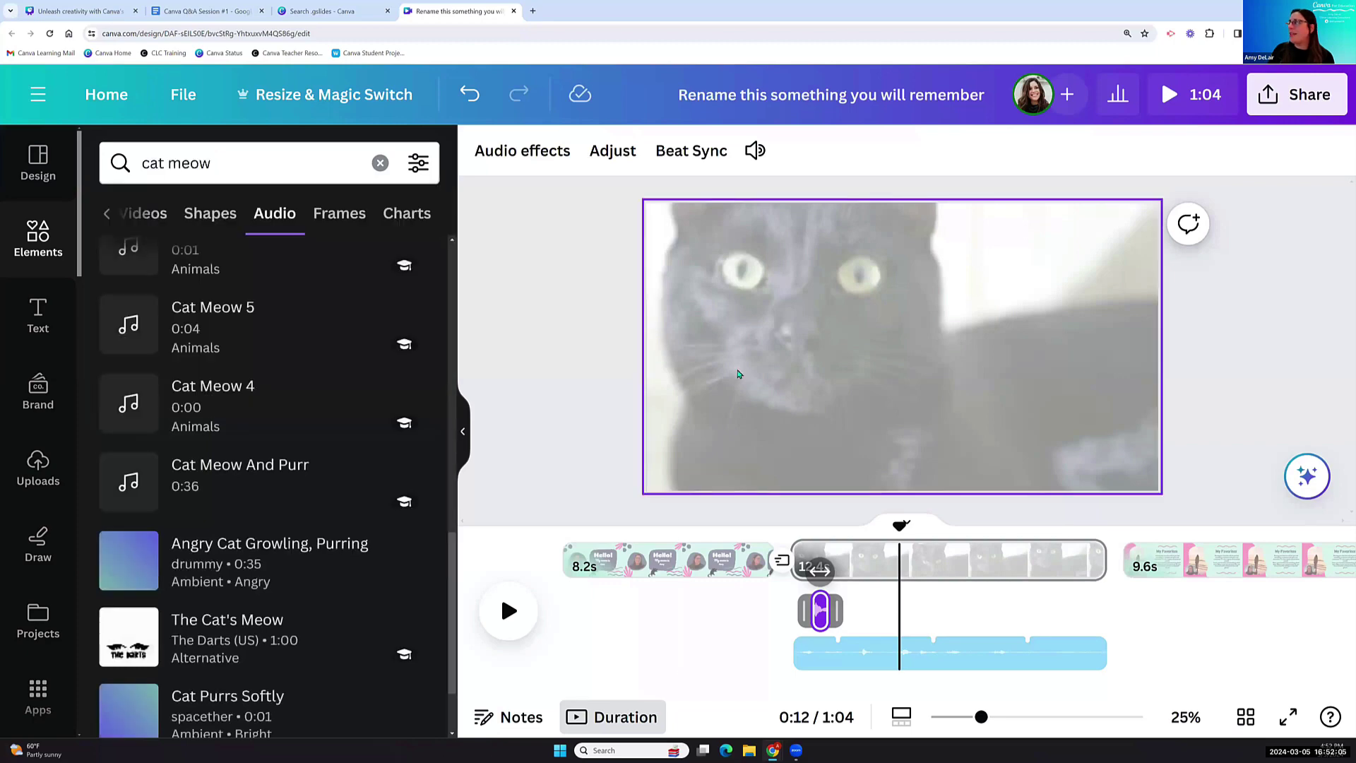
left_click(1342, 33)
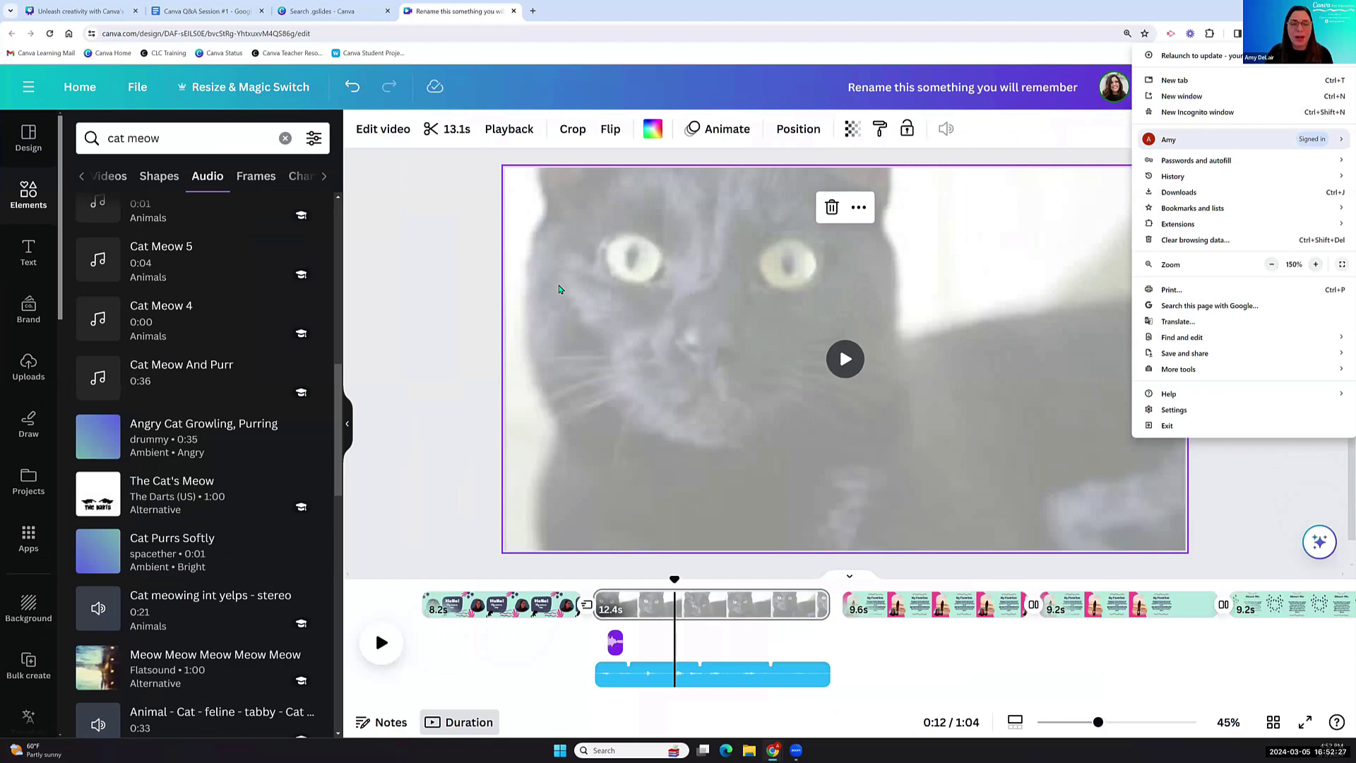
left_click(435, 294)
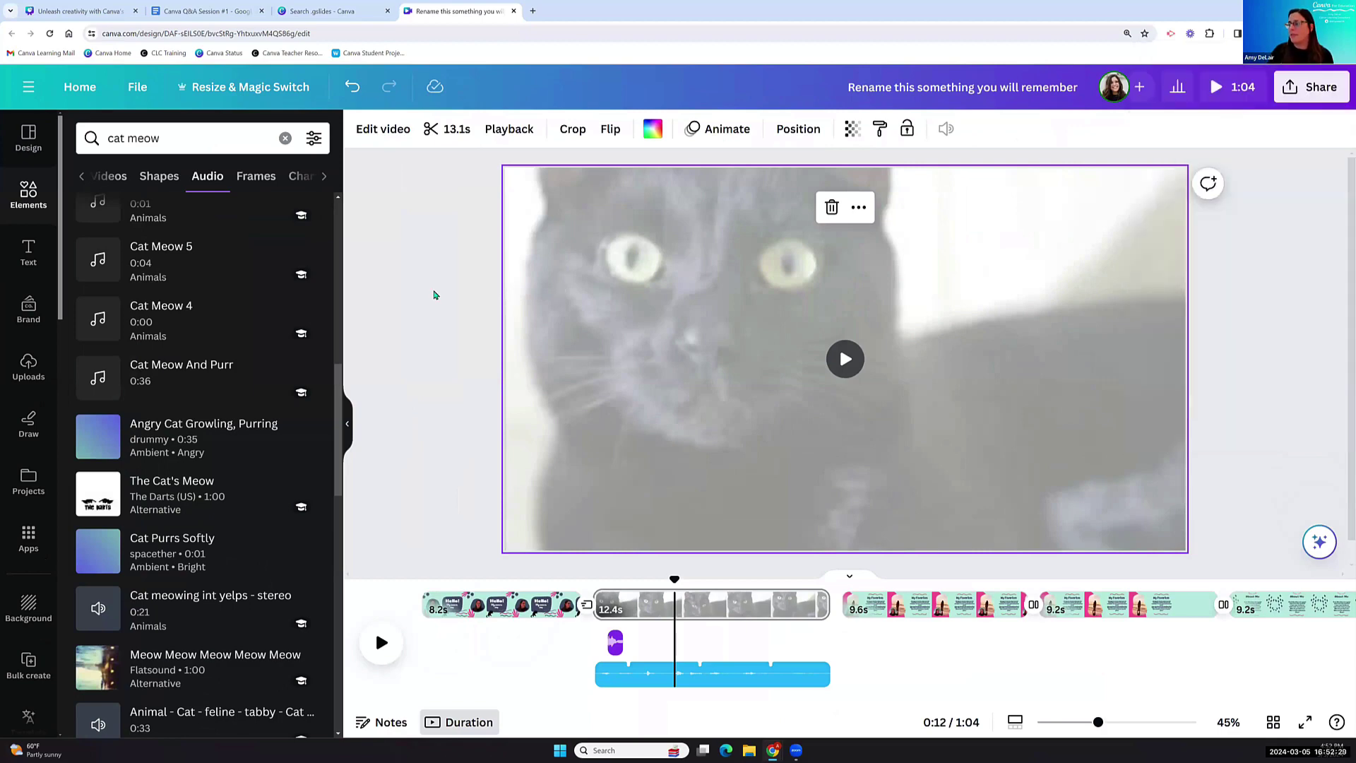
left_click(434, 294)
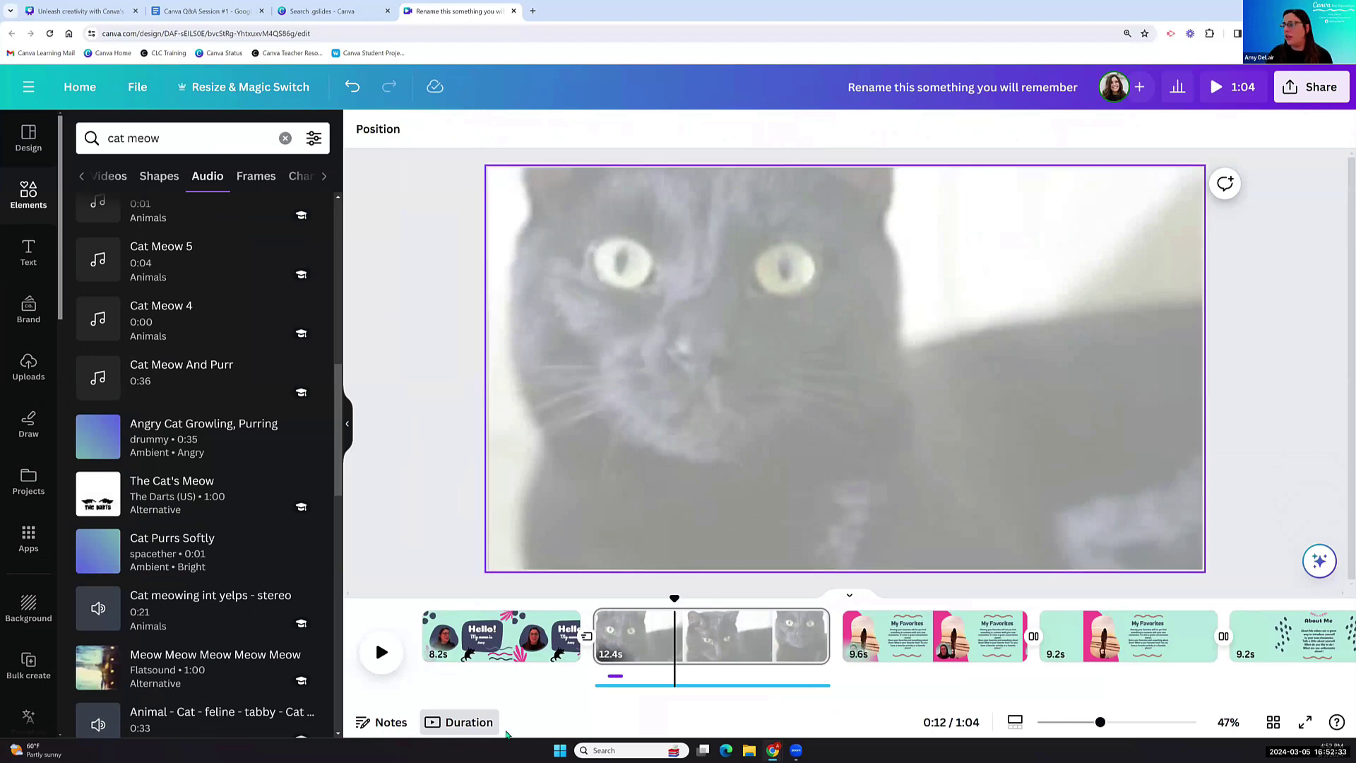
On the Hello page, examine the additional options for the black cat graphic and for the self-recorded video.
left_click(462, 640)
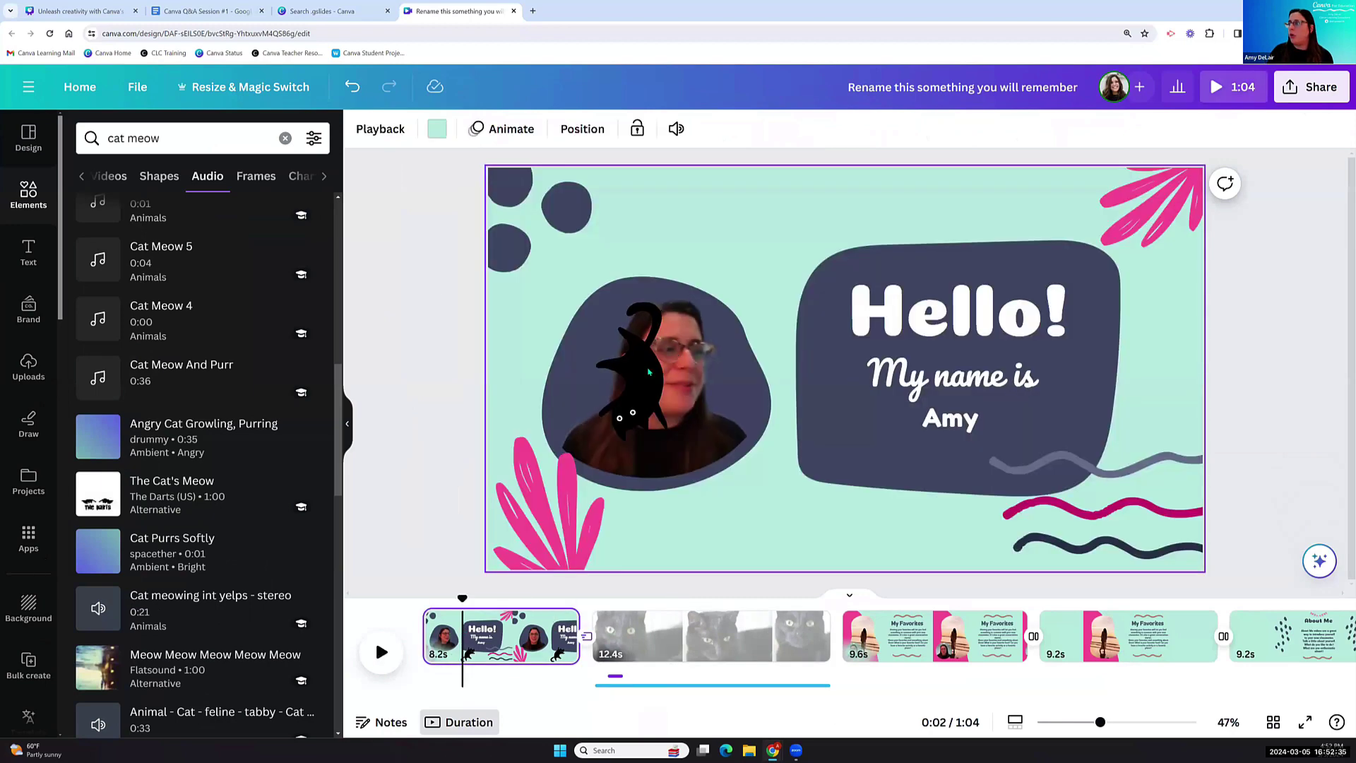
left_click_drag(634, 381, 829, 521)
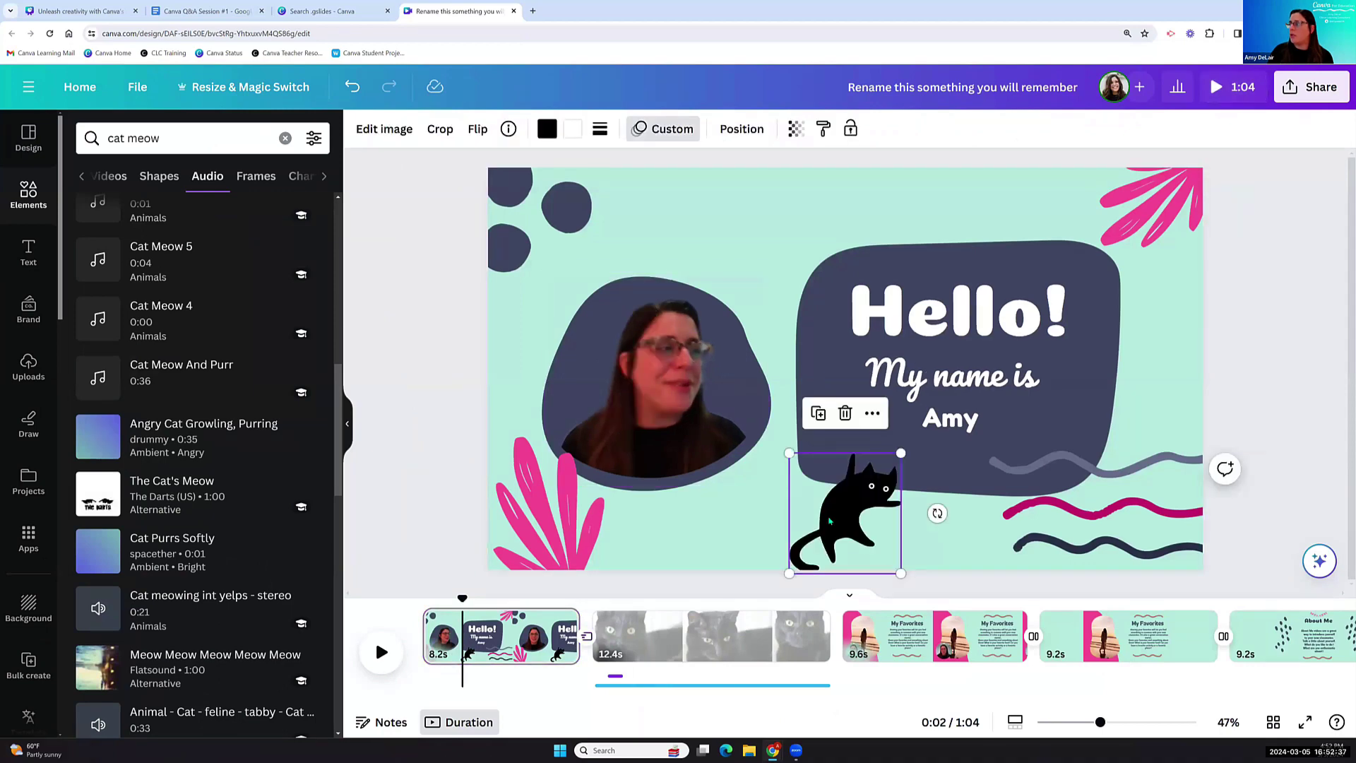
left_click(872, 414)
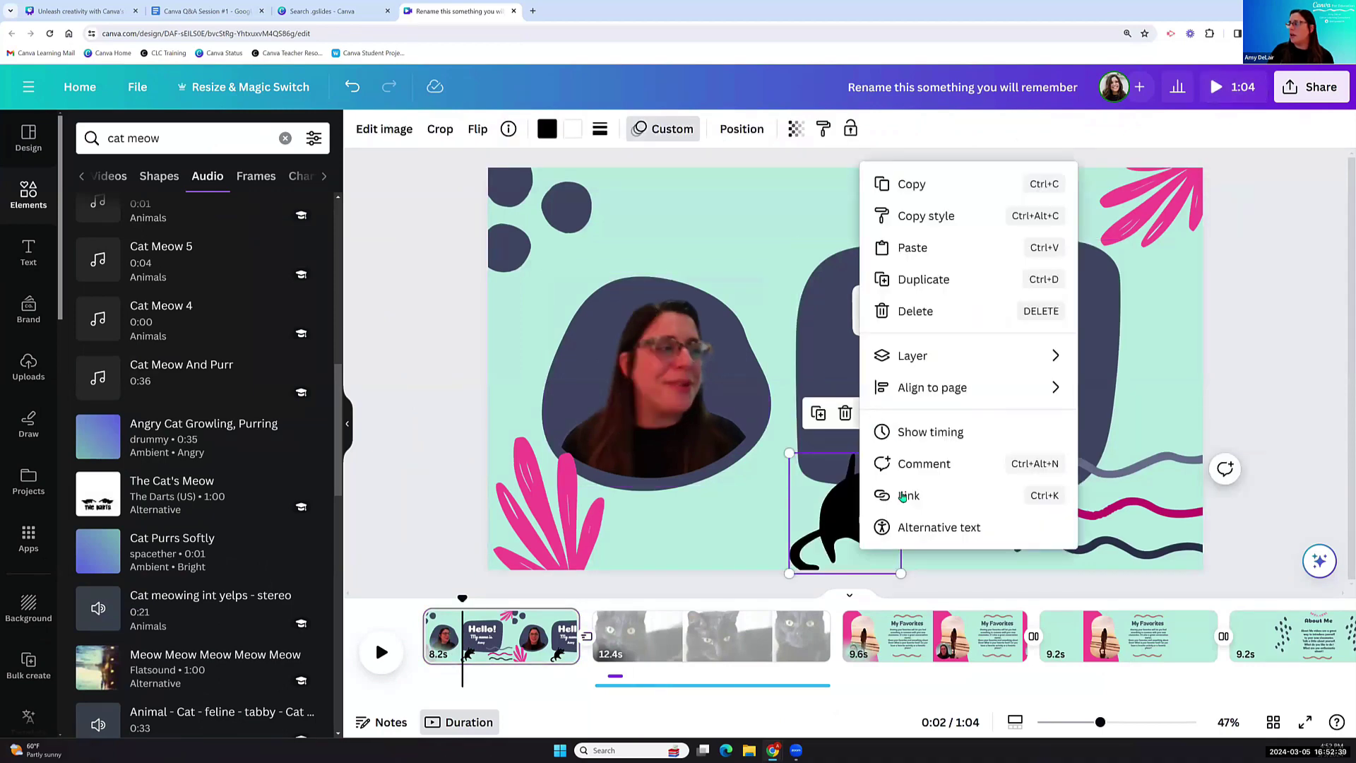
left_click(759, 410)
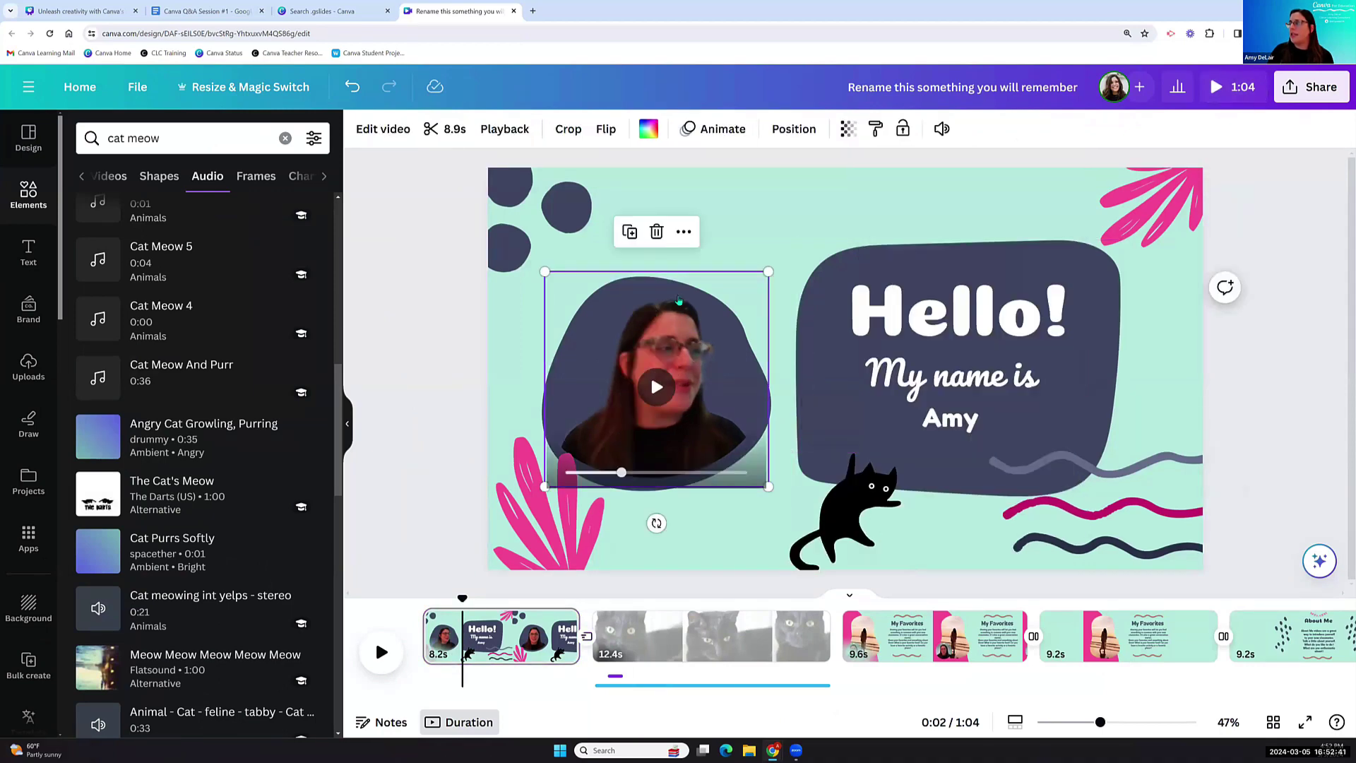
left_click(683, 232)
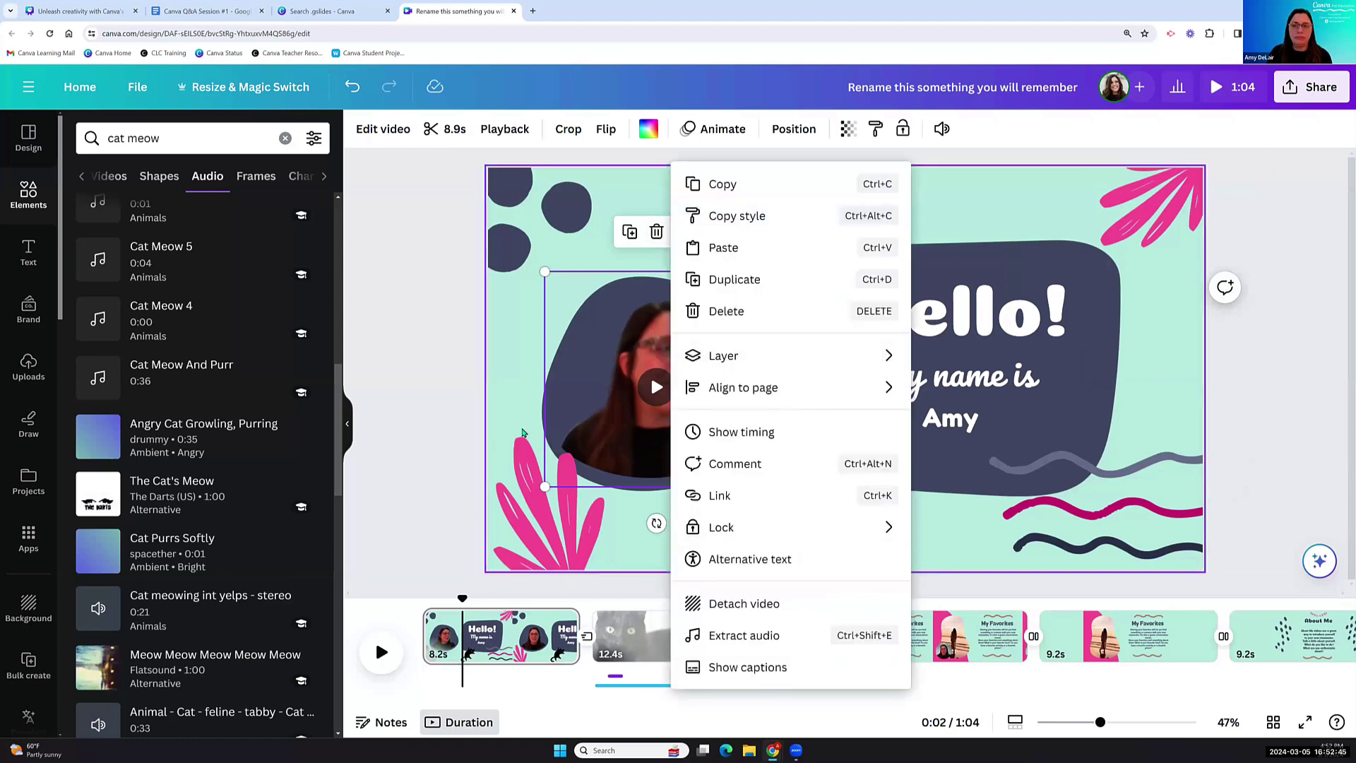
left_click(439, 355)
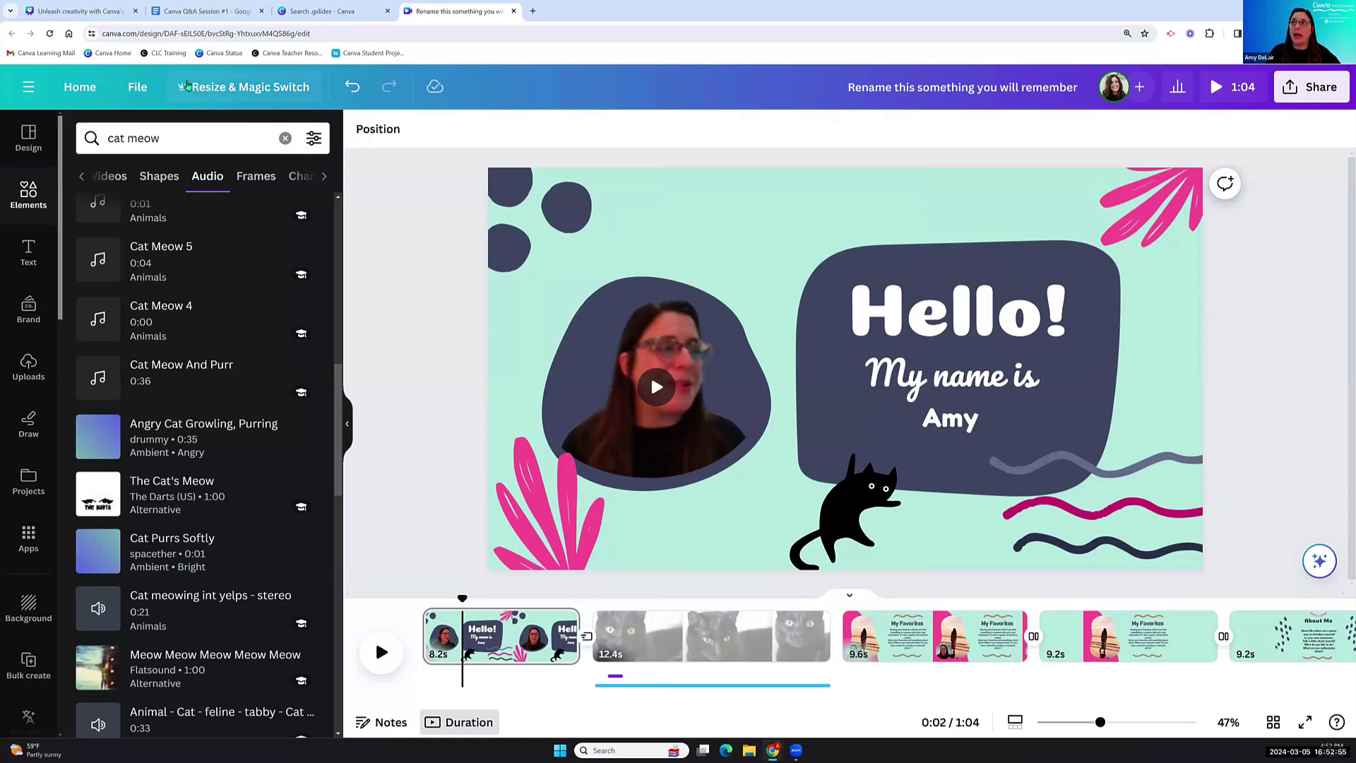
Search the resize options for "mobile", make a resized copy of all pages as a 1080 × 1920 px Mobile Video, and open it.
left_click(243, 87)
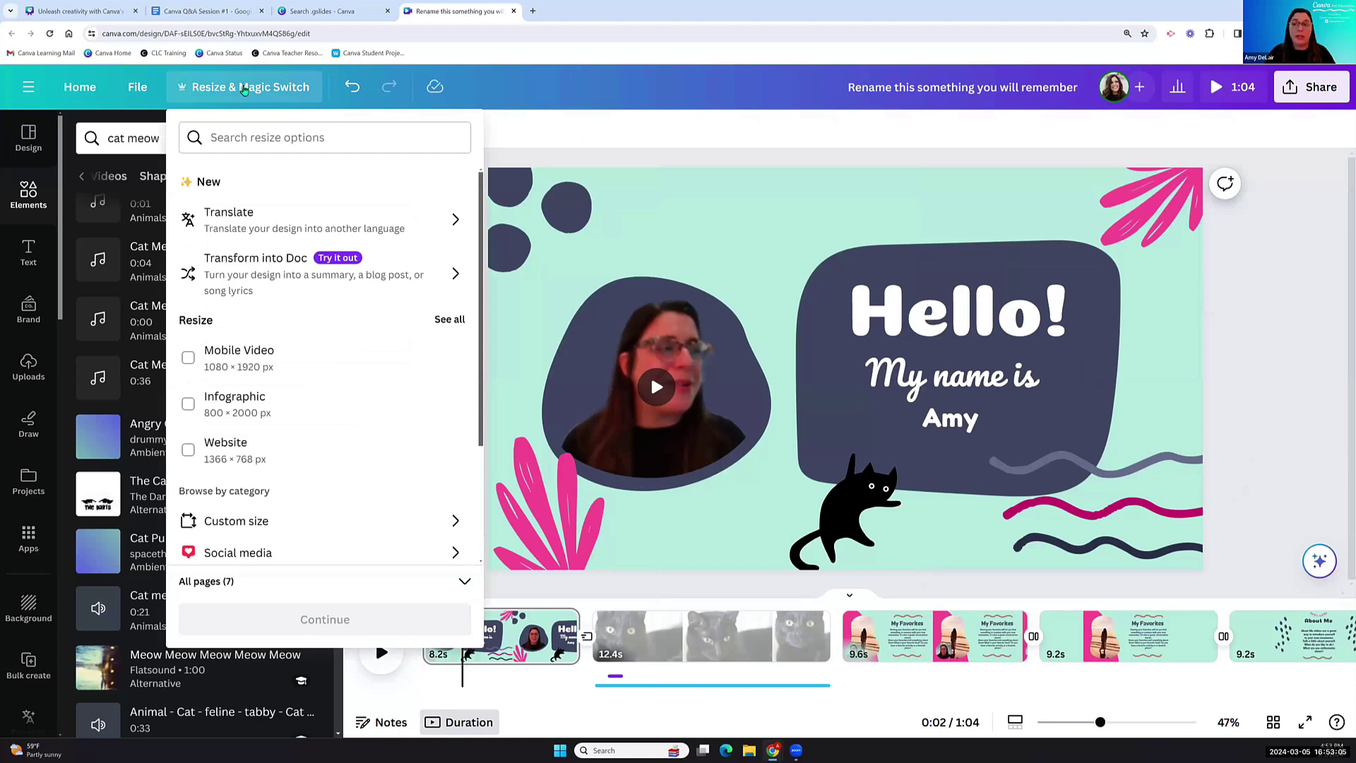
left_click(281, 129)
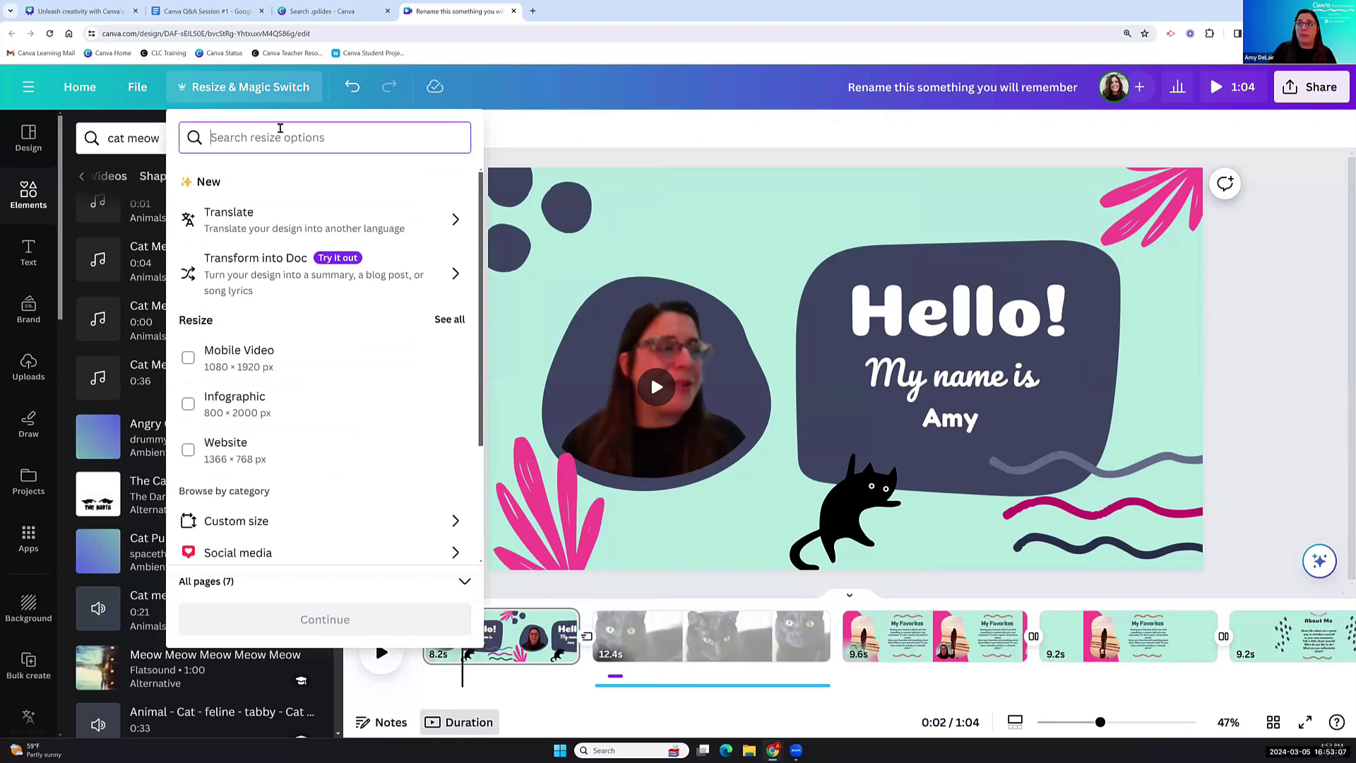
type("mobile")
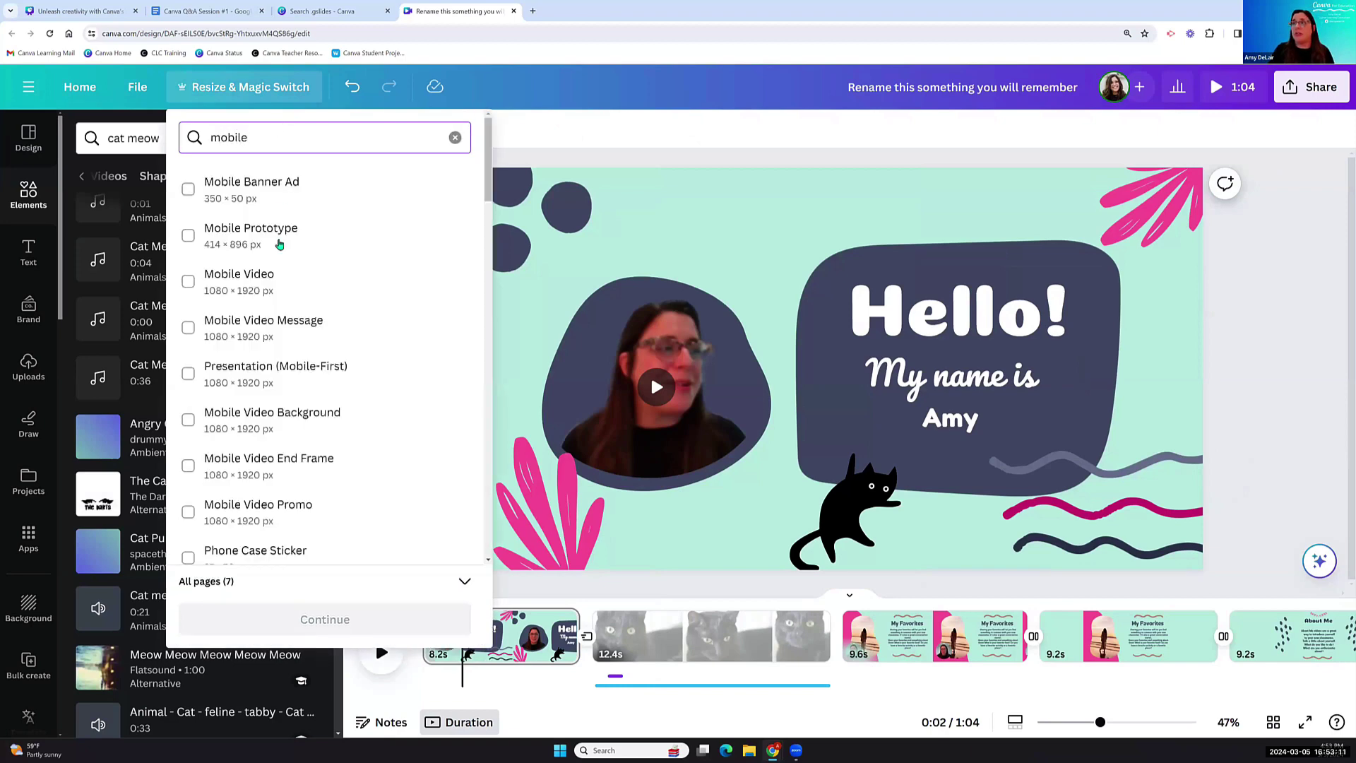
left_click(232, 287)
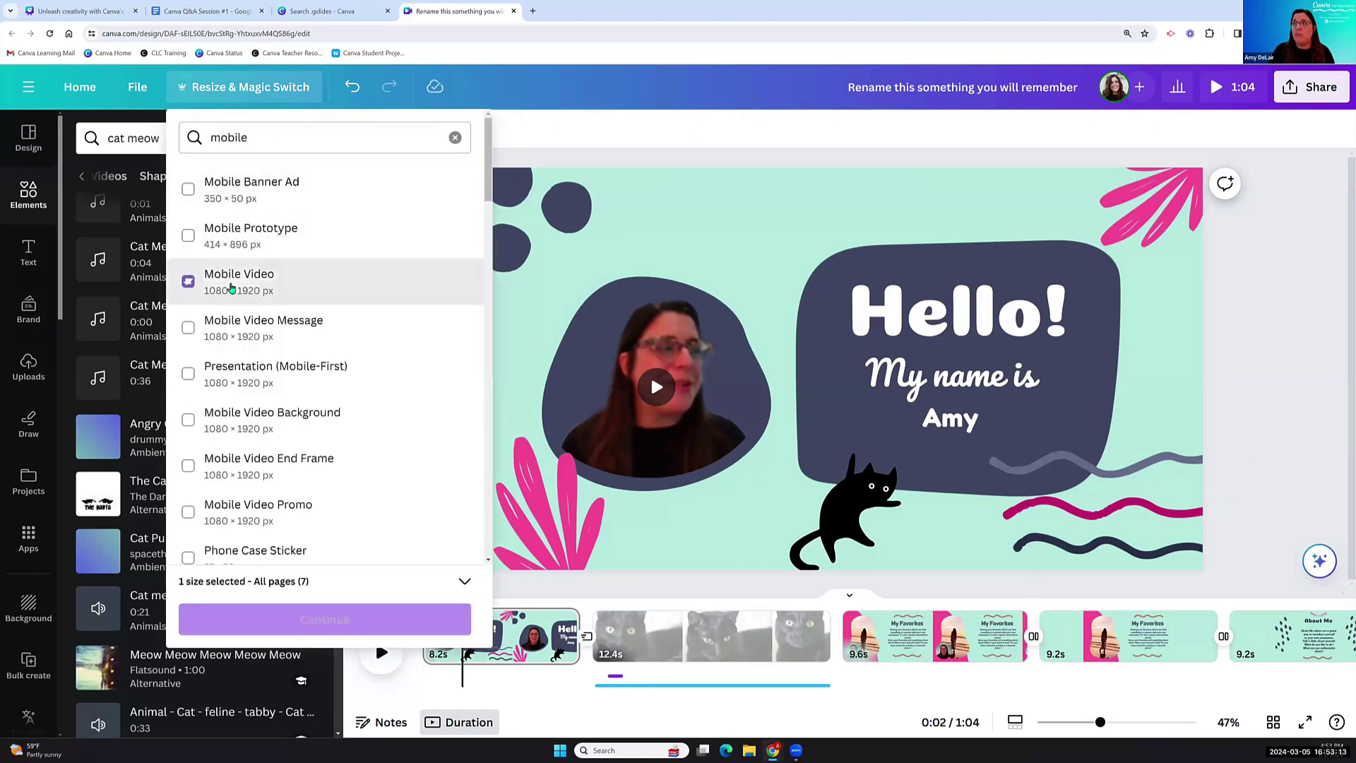
left_click(335, 622)
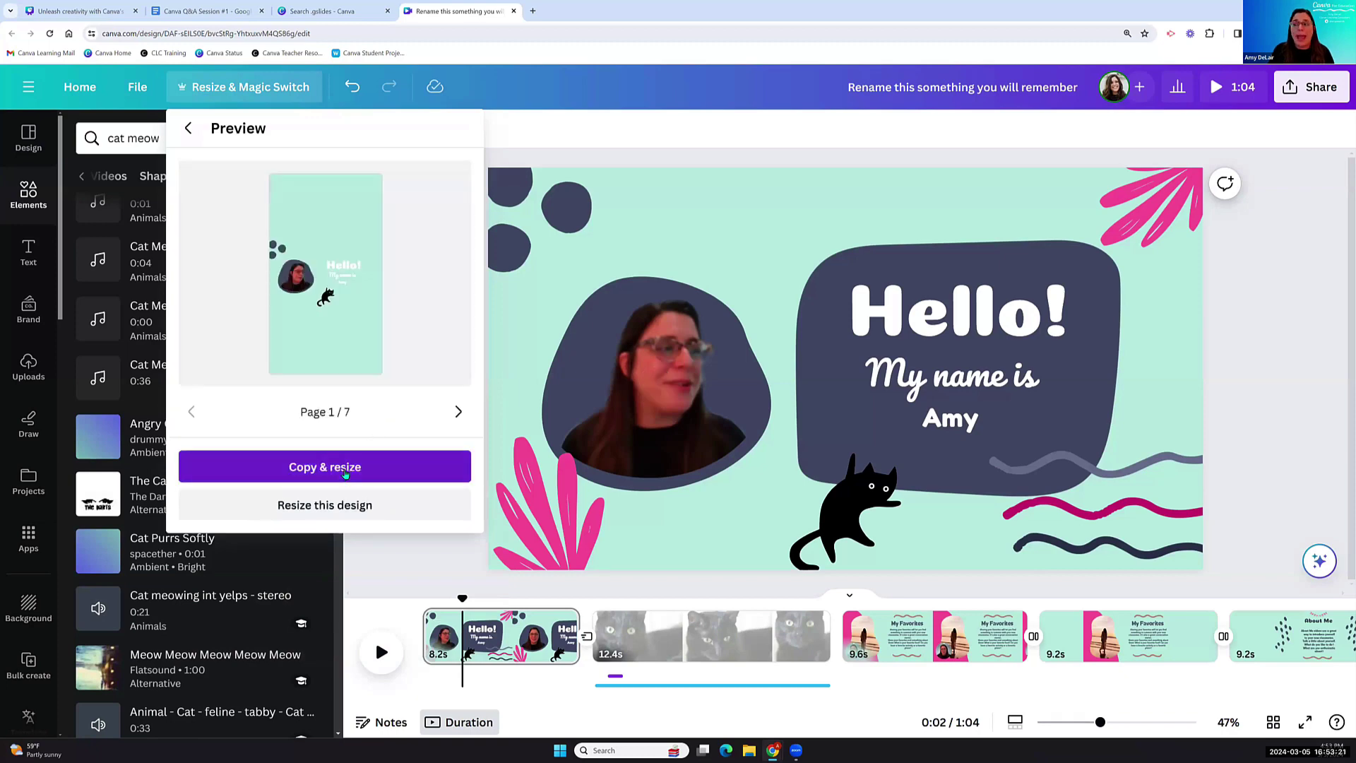
left_click(345, 472)
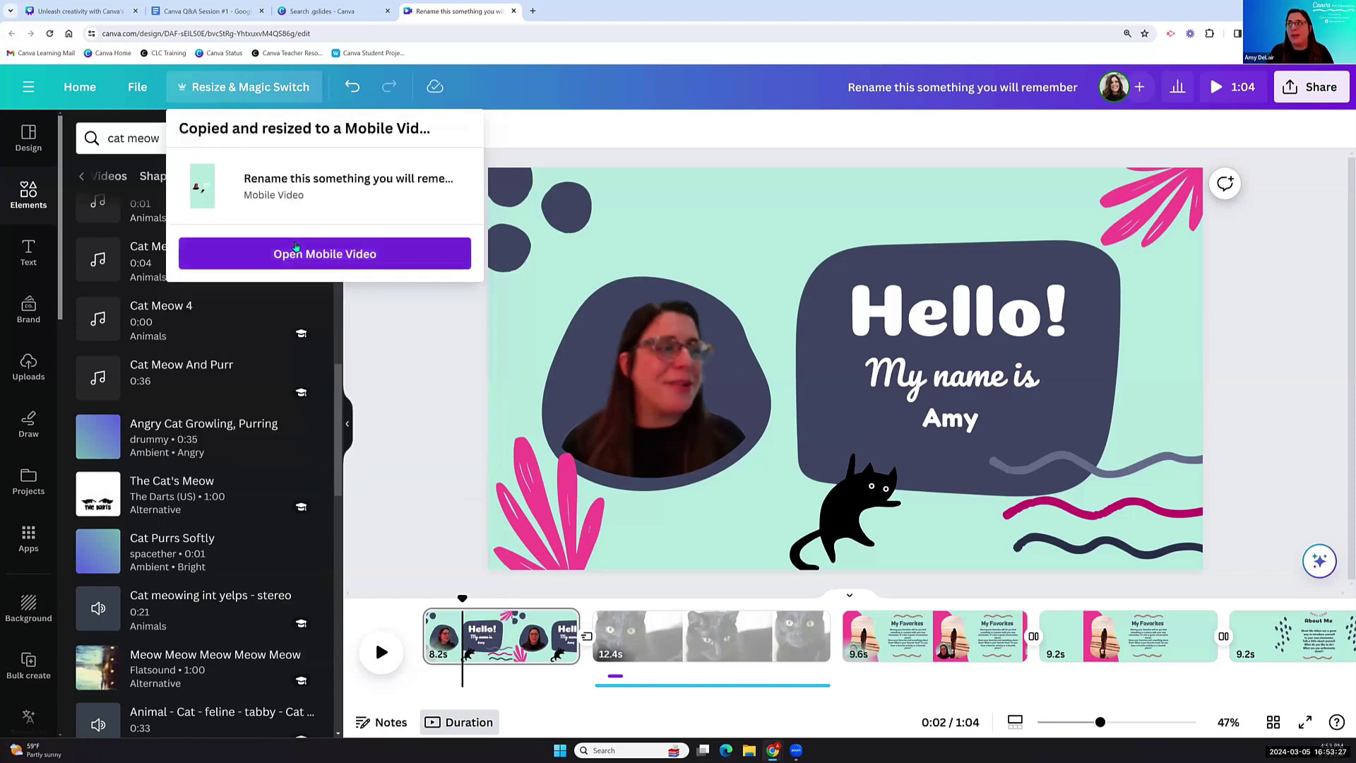
left_click(296, 247)
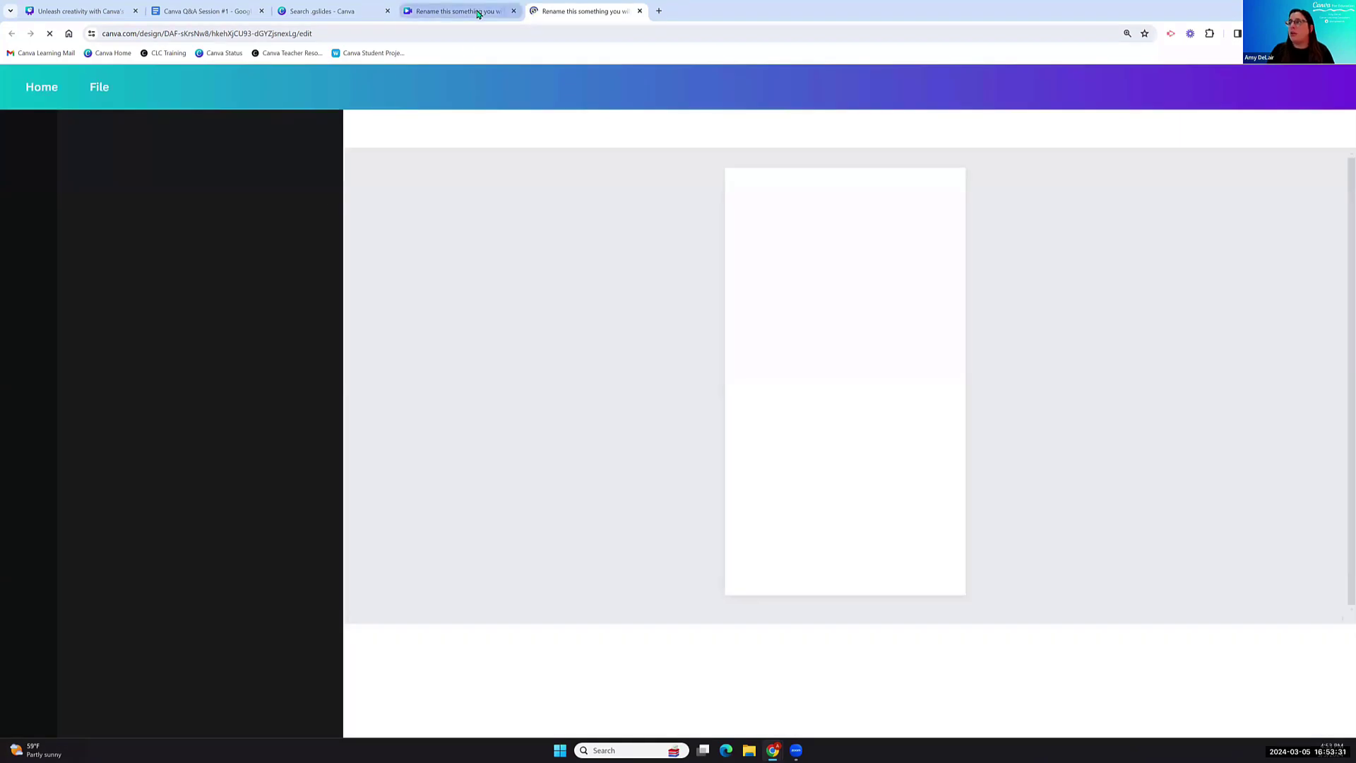
Return to the original video, switch to the "Unleash creativity with Canva's Video Suite" presentation, and browse its page thumbnails past page 60.
mouse_move(477, 14)
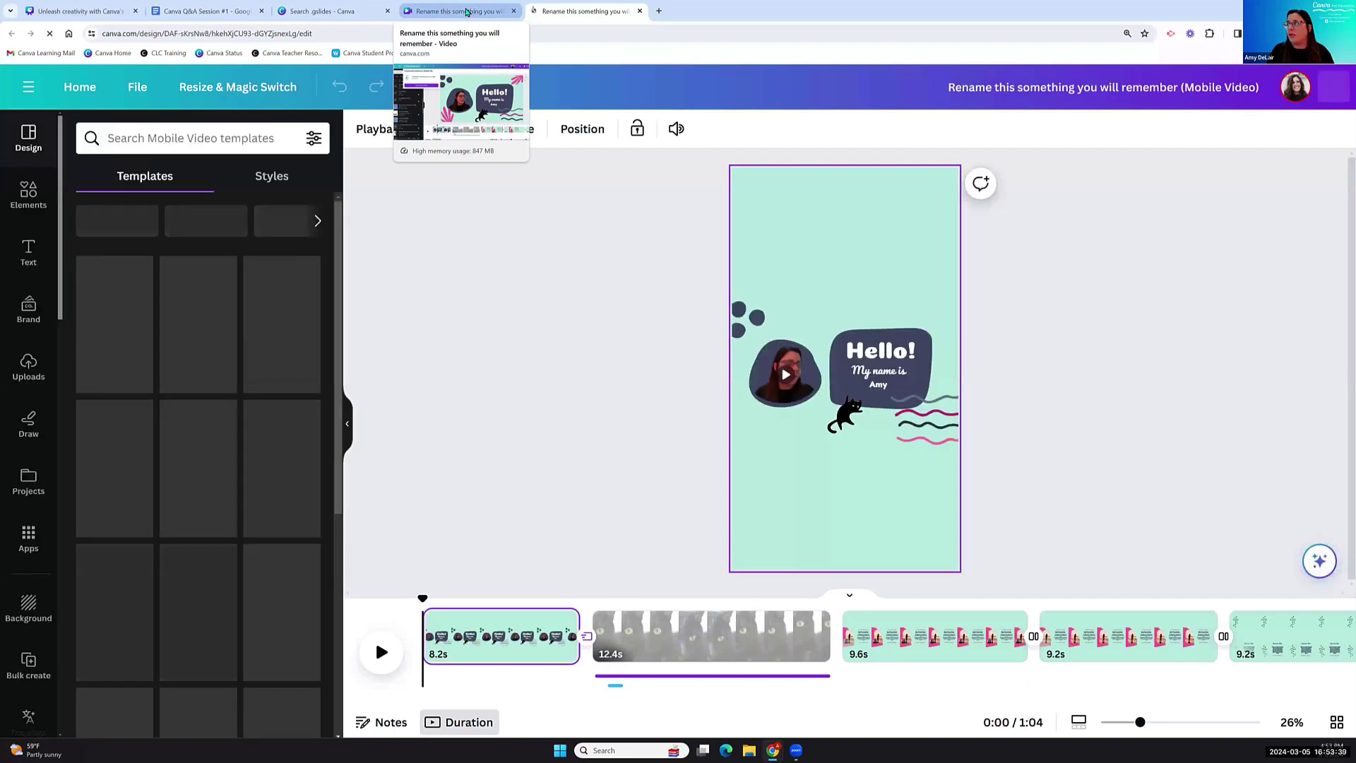
left_click(467, 12)
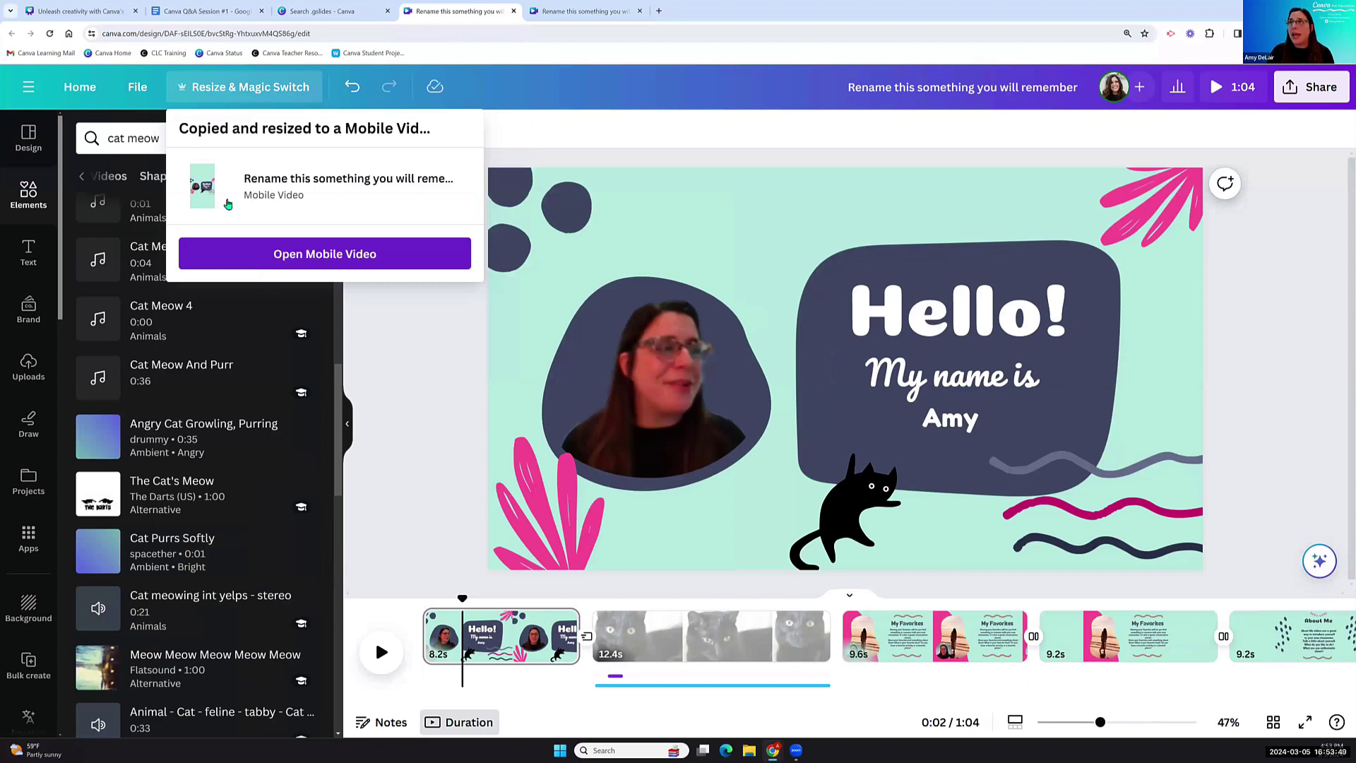
left_click(69, 12)
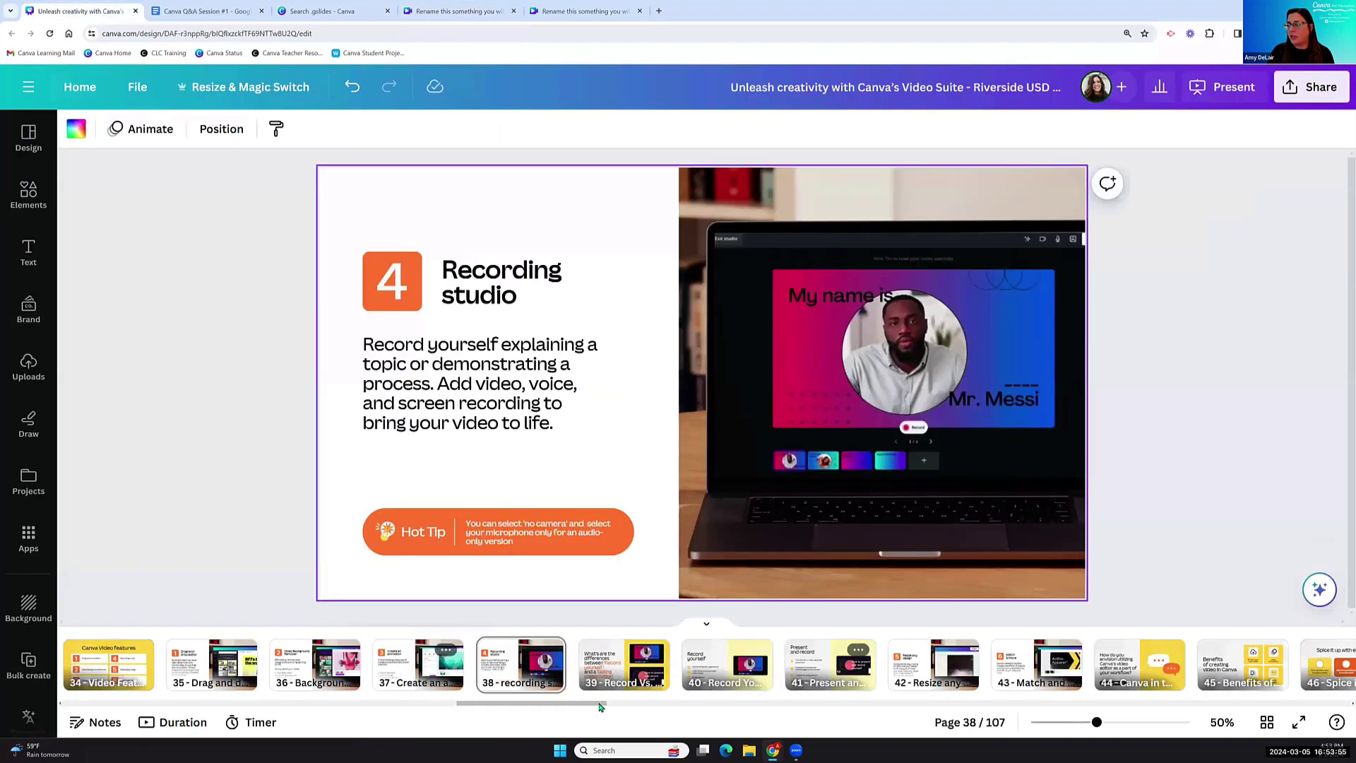
scroll(685, 717, "right", 10)
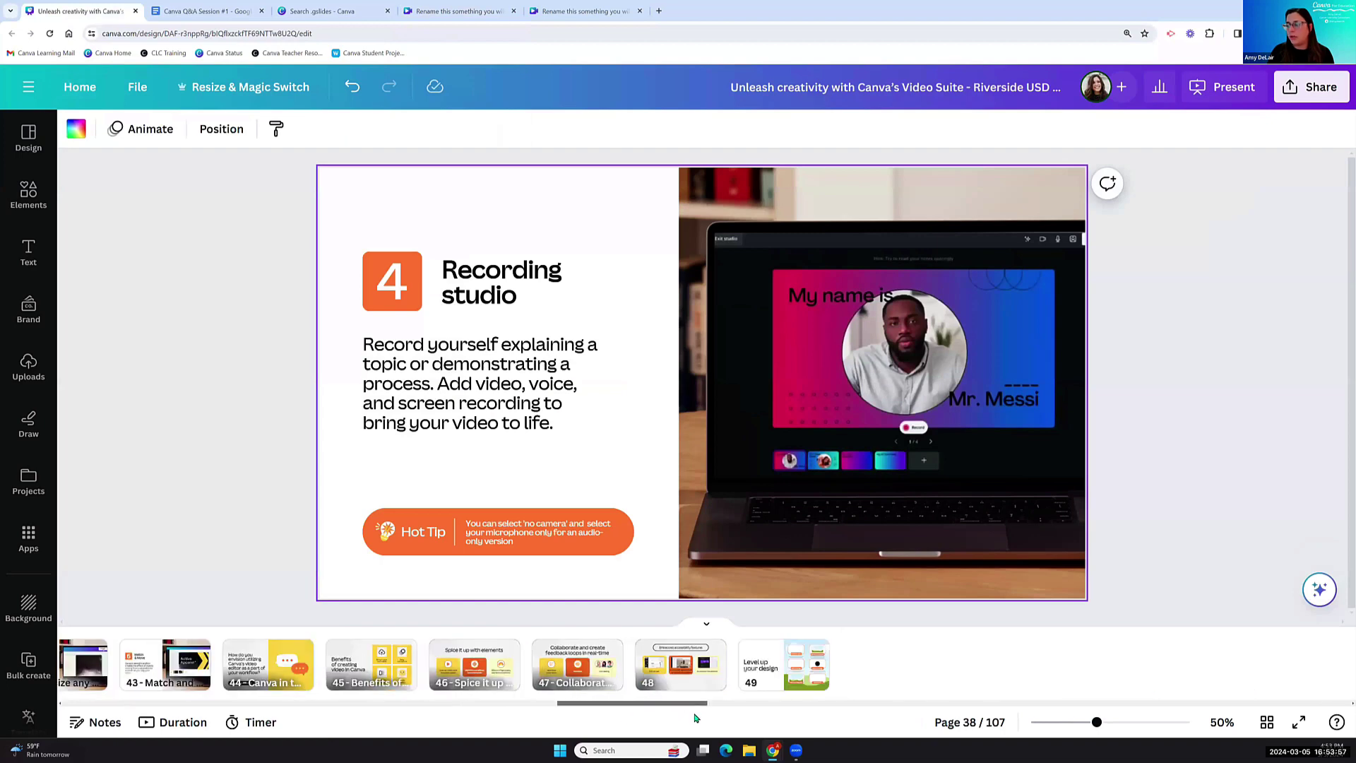
scroll(763, 727, "right", 5)
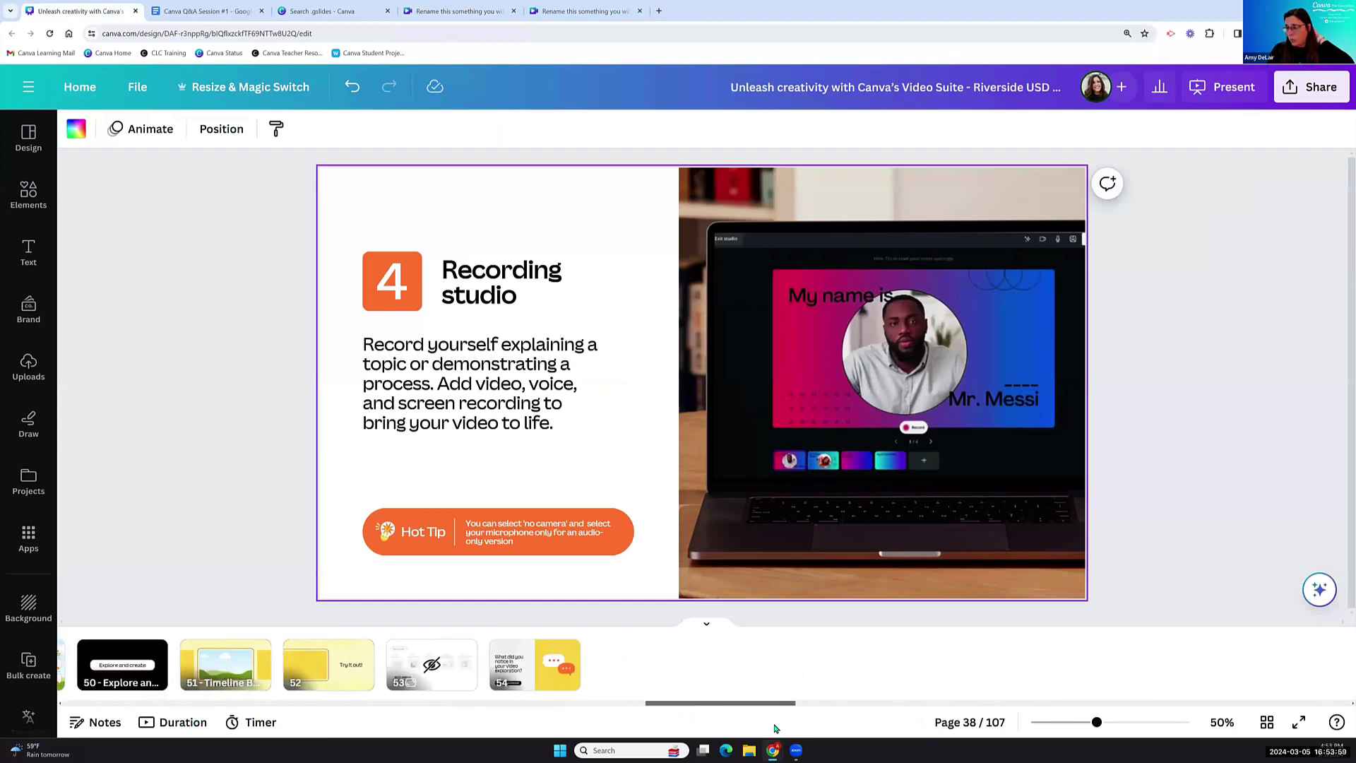
left_click_drag(803, 724, 950, 715)
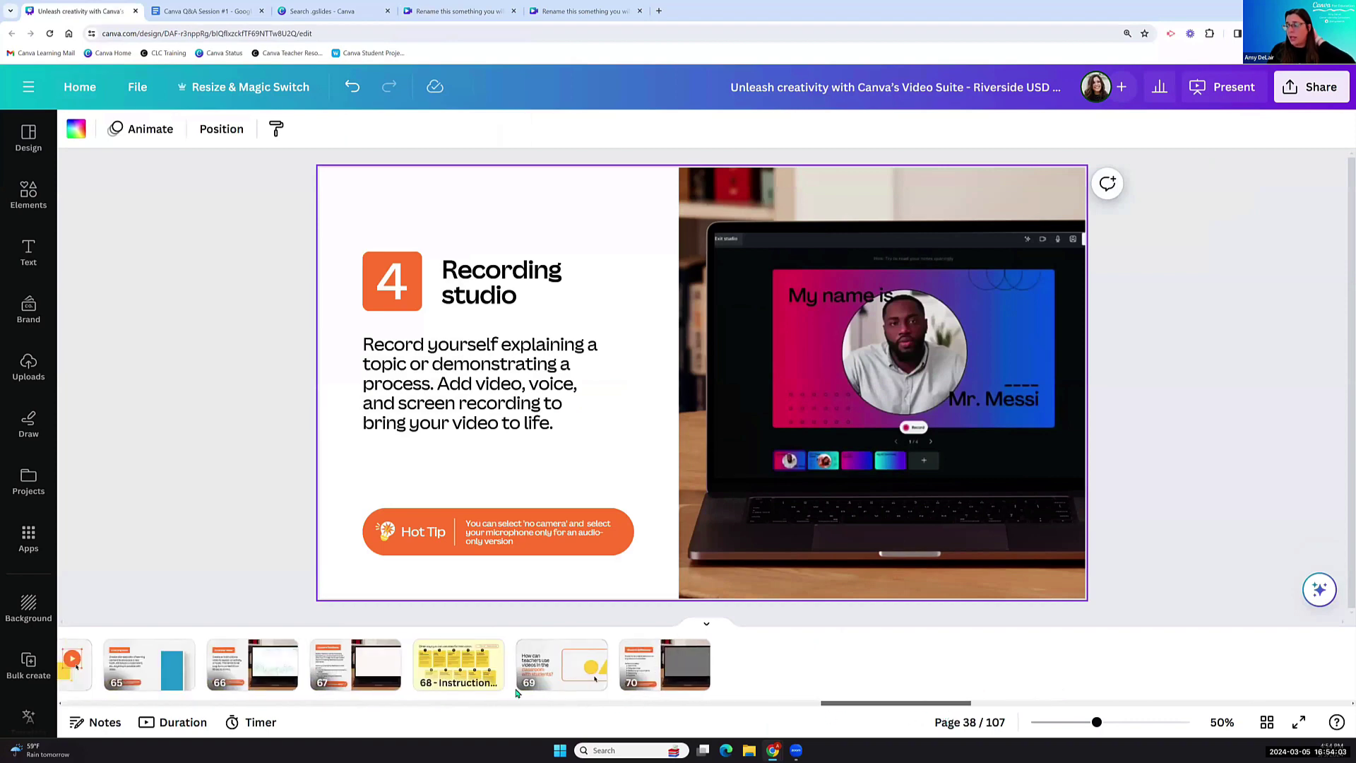